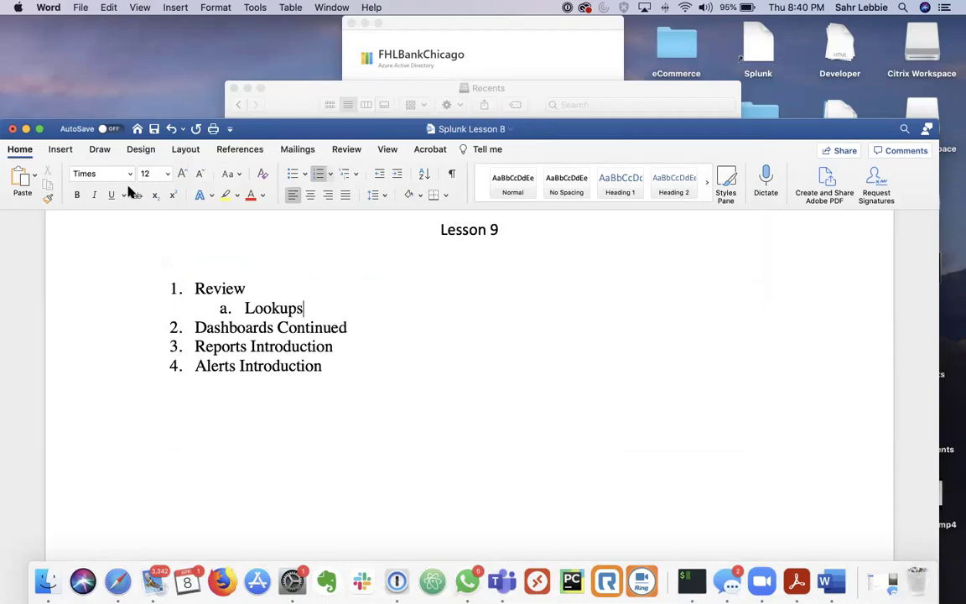
Save the lesson outline with Save As, renaming Splunk Lesson 8 to Splunk Lesson 9
{"action": "left_click", "coordinate": [80, 6]}
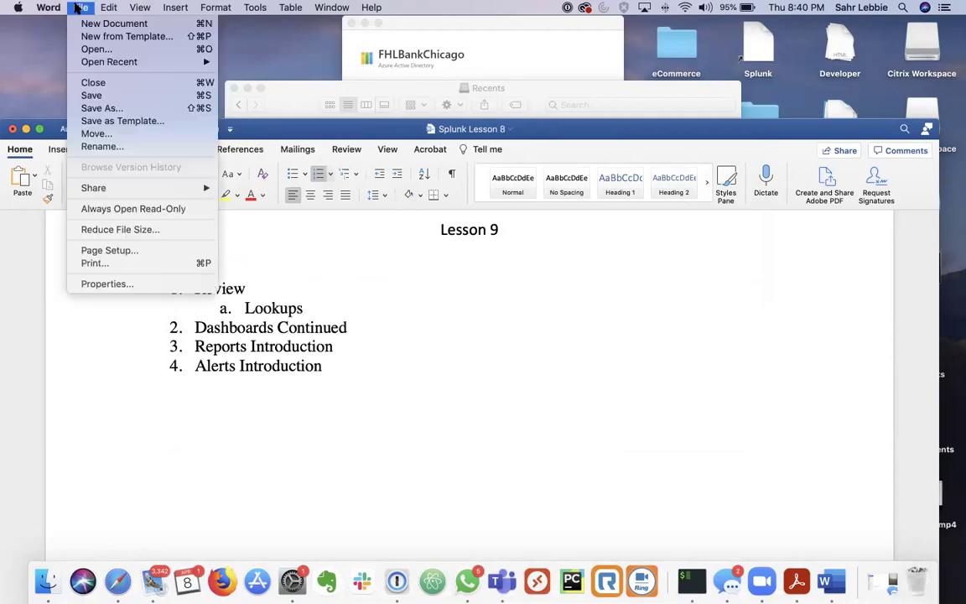
{"action": "left_click", "coordinate": [116, 114]}
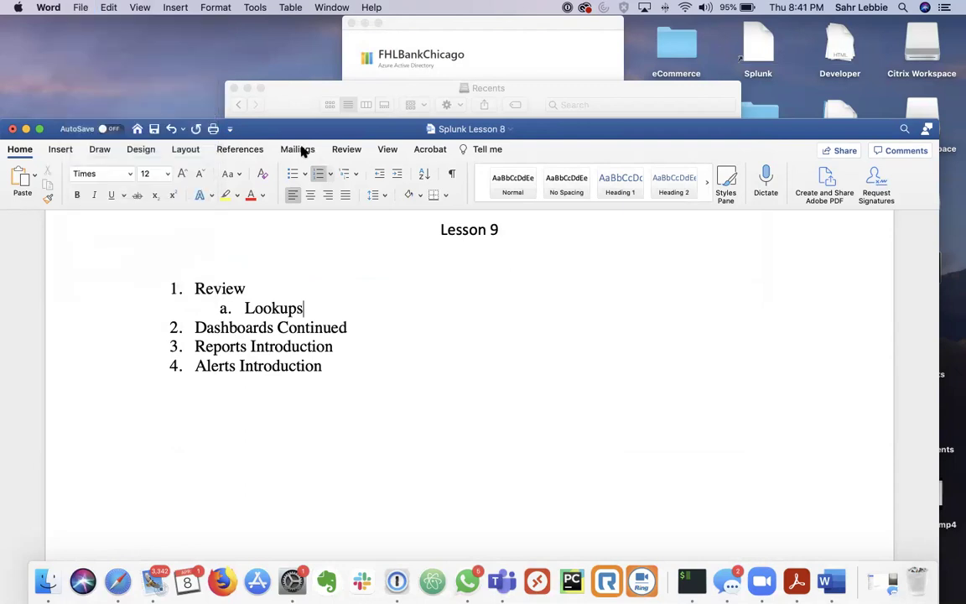
{"action": "key", "text": "Right"}
{"action": "key", "text": "BackSpace"}
{"action": "type", "text": "9"}
{"action": "key", "text": "Return"}
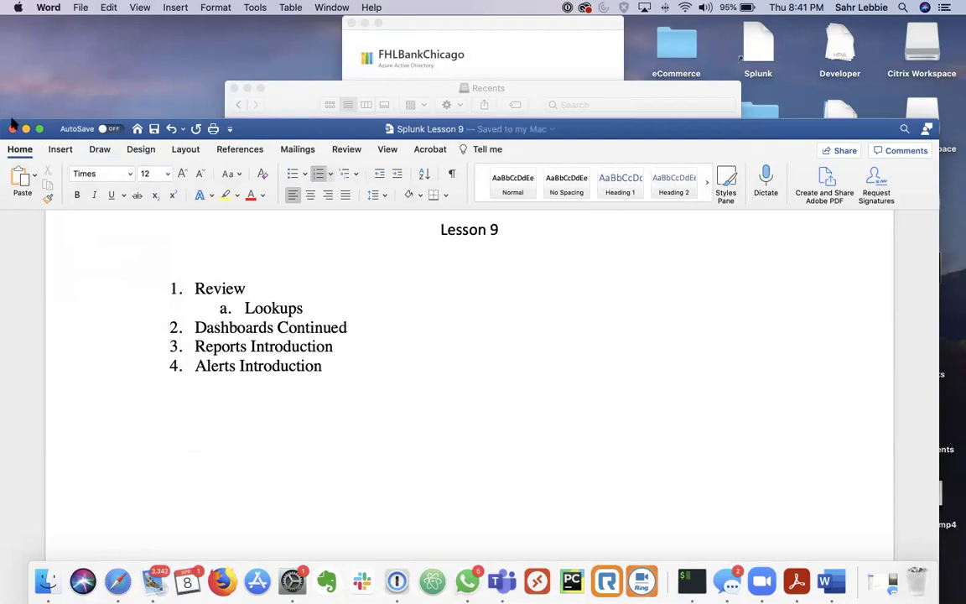
Close Splunk Lesson 9, reopen Splunk Lesson 8 from recent files, and switch to the Splunk search page
{"action": "key", "text": "super+w"}
{"action": "left_click", "coordinate": [81, 10]}
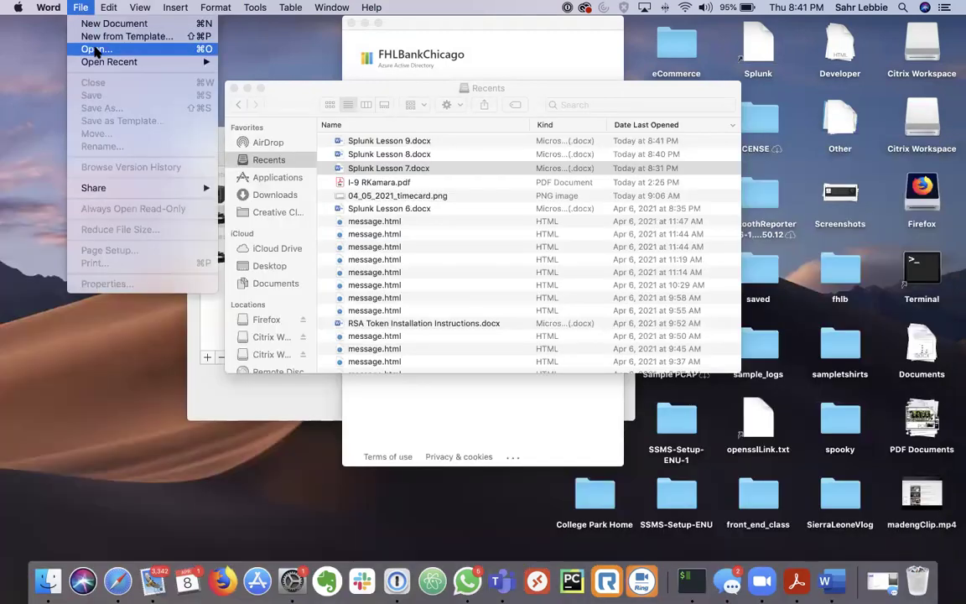
{"action": "mouse_move", "coordinate": [92, 61]}
{"action": "left_click", "coordinate": [298, 75]}
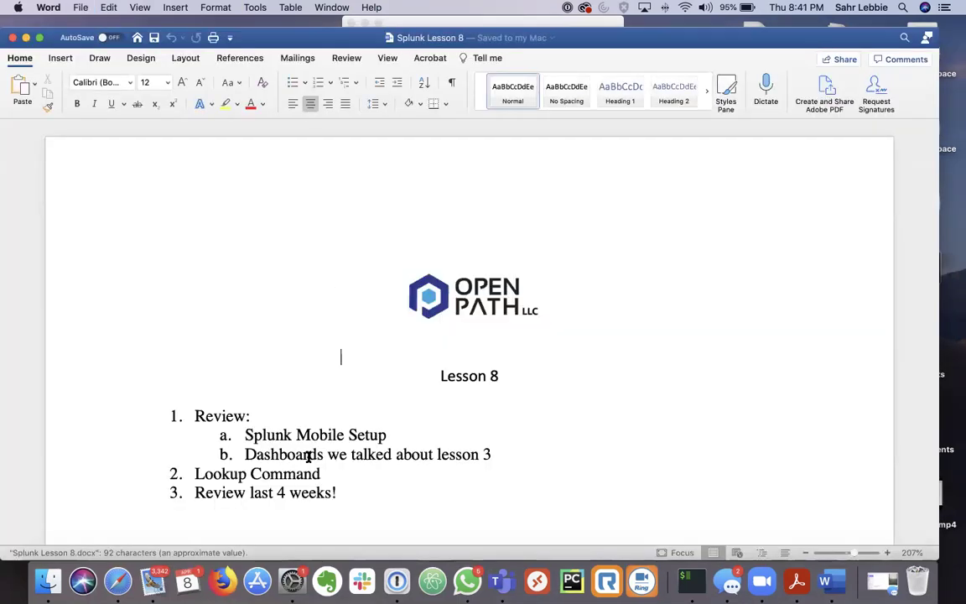
{"action": "scroll", "coordinate": [308, 456], "scroll_direction": "down", "scroll_amount": 1}
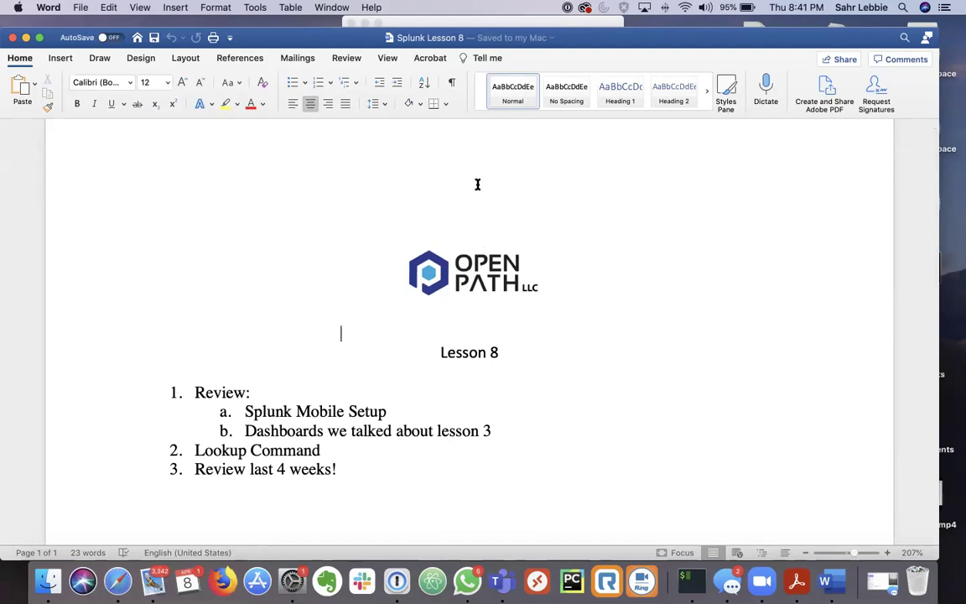
{"action": "key", "text": "ctrl+Right"}
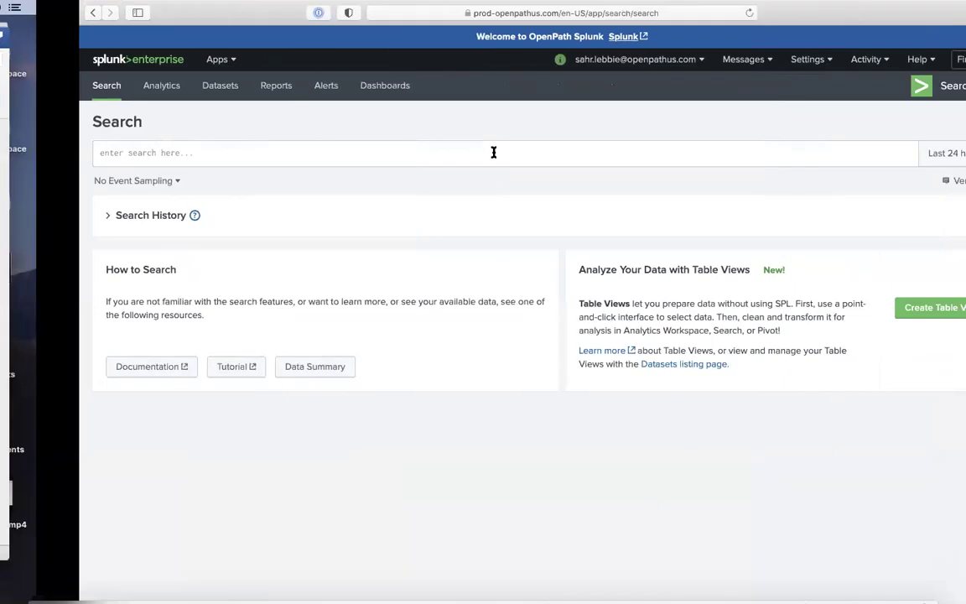
{"action": "left_click", "coordinate": [434, 153]}
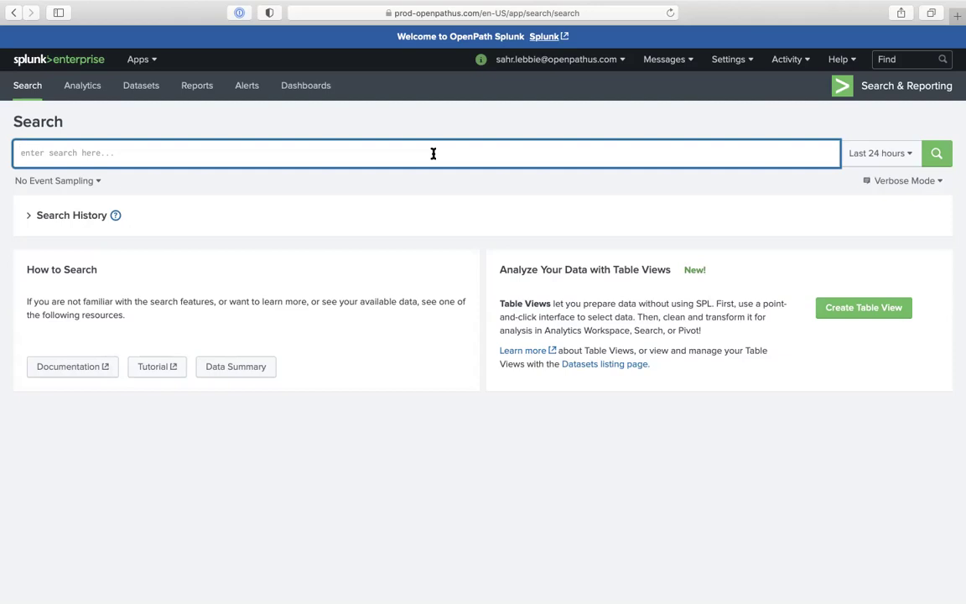
Open the Lookup Editor app in a new browser tab from the Apps menu
{"action": "left_click", "coordinate": [139, 59]}
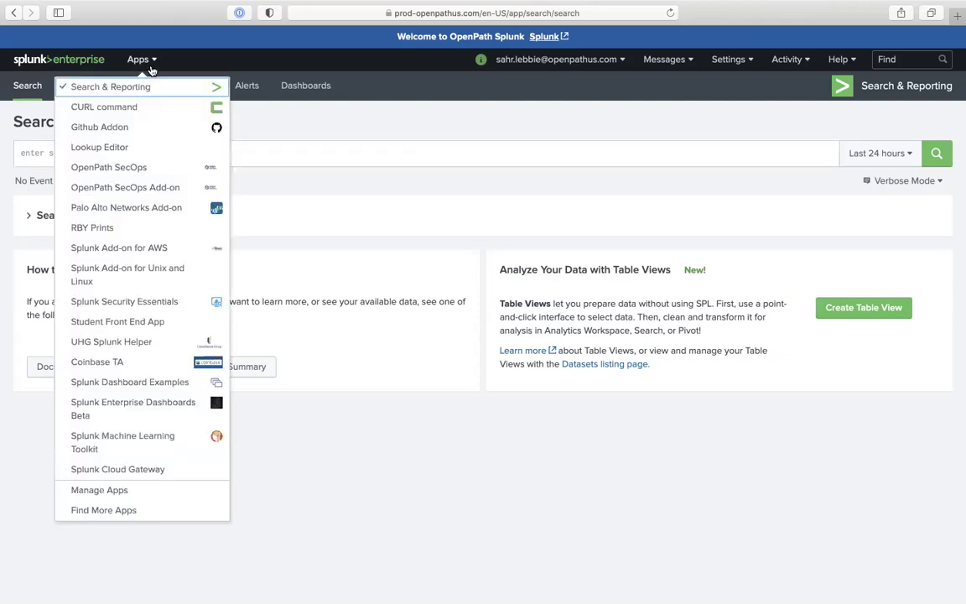
{"action": "right_click", "coordinate": [143, 151]}
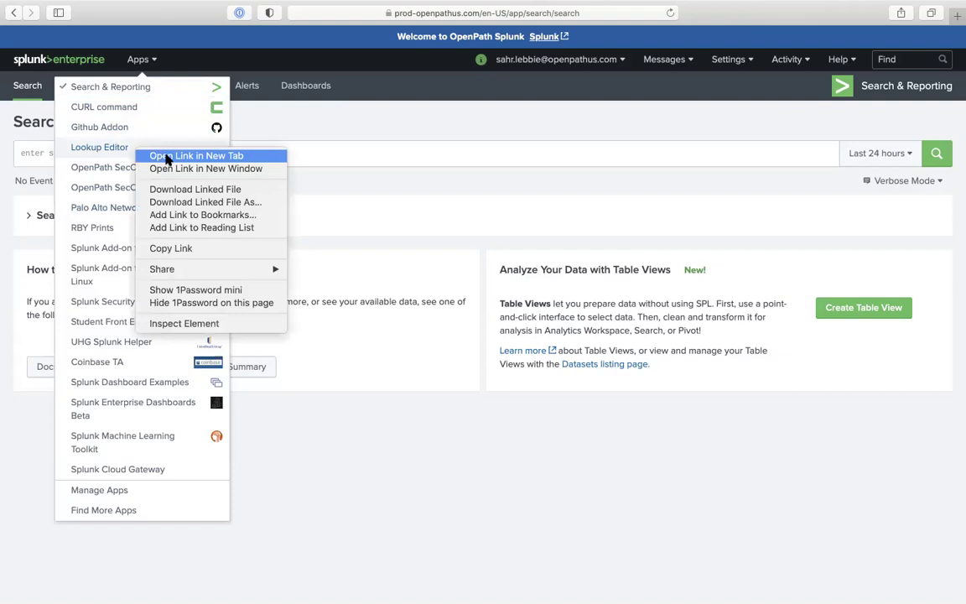
{"action": "left_click", "coordinate": [166, 157]}
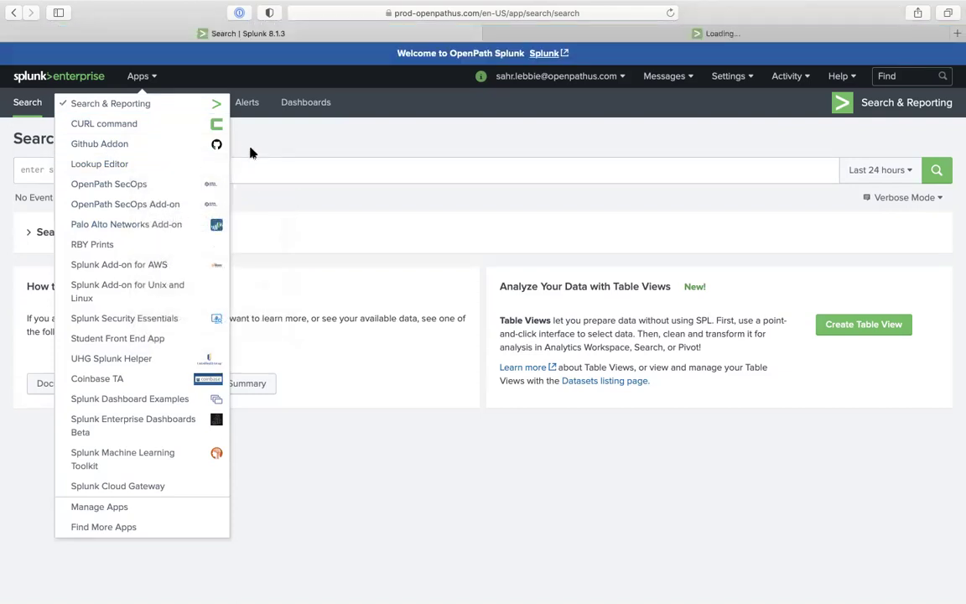
{"action": "left_click", "coordinate": [250, 152]}
Run the search |makeresults annotate=t count=10
{"action": "left_click", "coordinate": [211, 177]}
{"action": "type", "text": "|"}
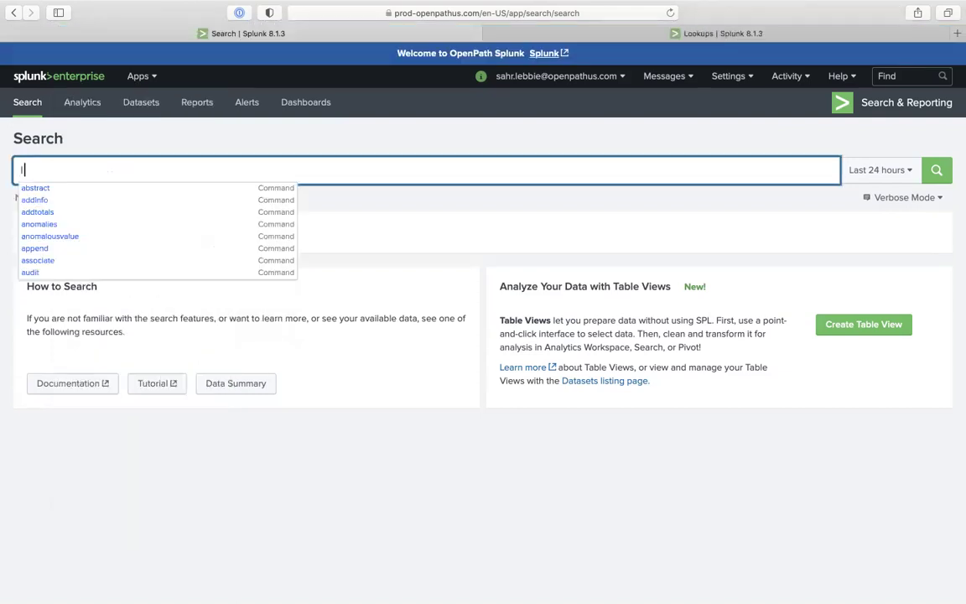
{"action": "type", "text": "makresults"}
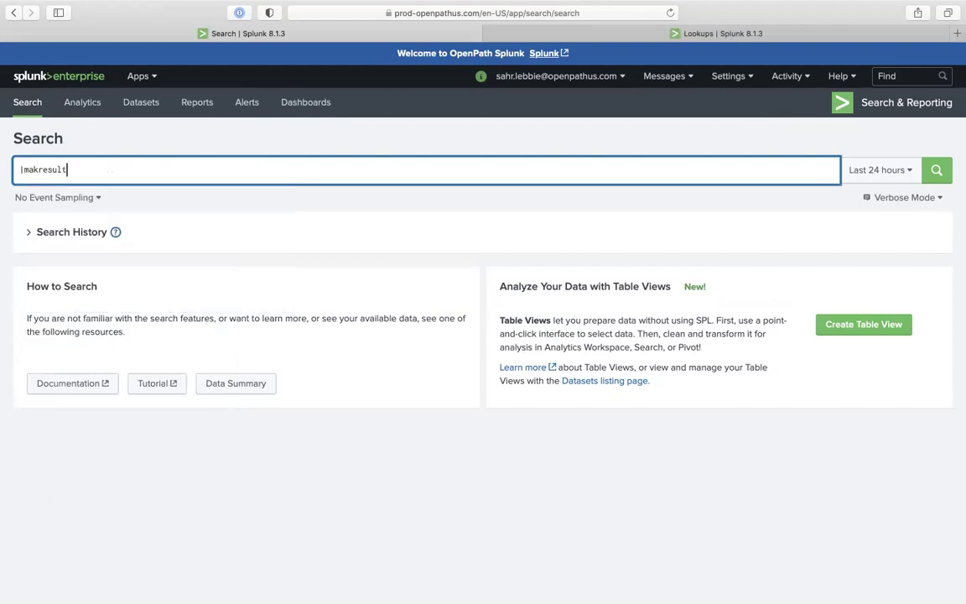
{"action": "key", "text": "super+Left"}
{"action": "key", "text": "Right"}
{"action": "key", "text": "Right"}
{"action": "key", "text": "Right"}
{"action": "key", "text": "Right"}
{"action": "type", "text": "e"}
{"action": "key", "text": "super+Right"}
{"action": "type", "text": "ind"}
{"action": "key", "text": "BackSpace"}
{"action": "key", "text": "BackSpace"}
{"action": "key", "text": "BackSpace"}
{"action": "type", "text": "a"}
{"action": "key", "text": "Down"}
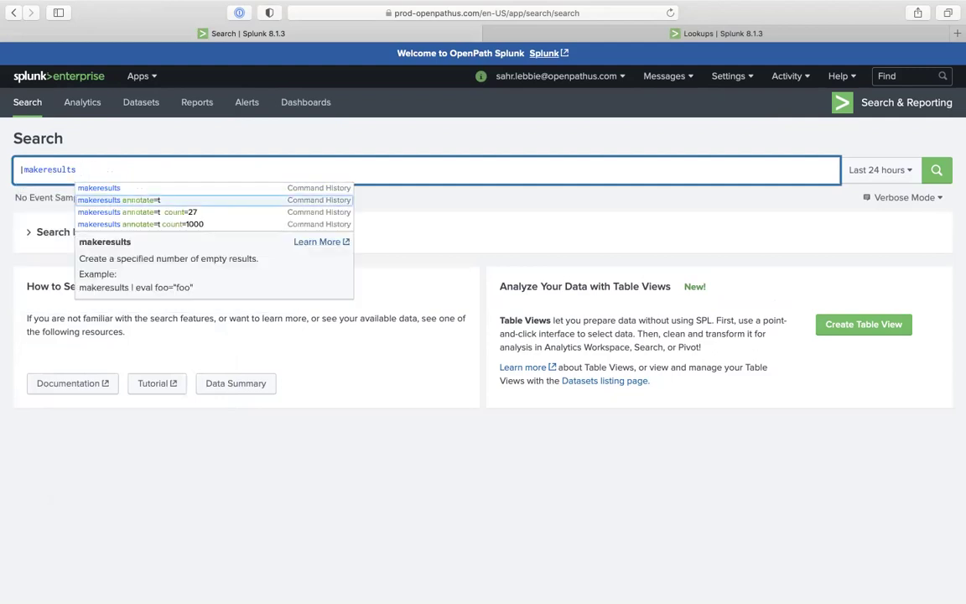
{"action": "key", "text": "Return"}
{"action": "type", "text": "count="}
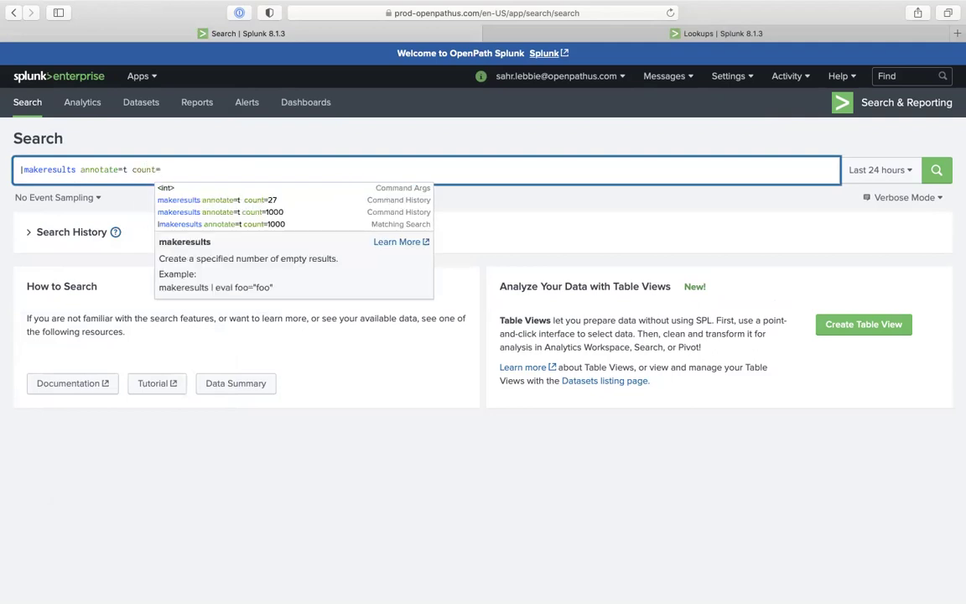
{"action": "type", "text": "10"}
{"action": "key", "text": "Return"}
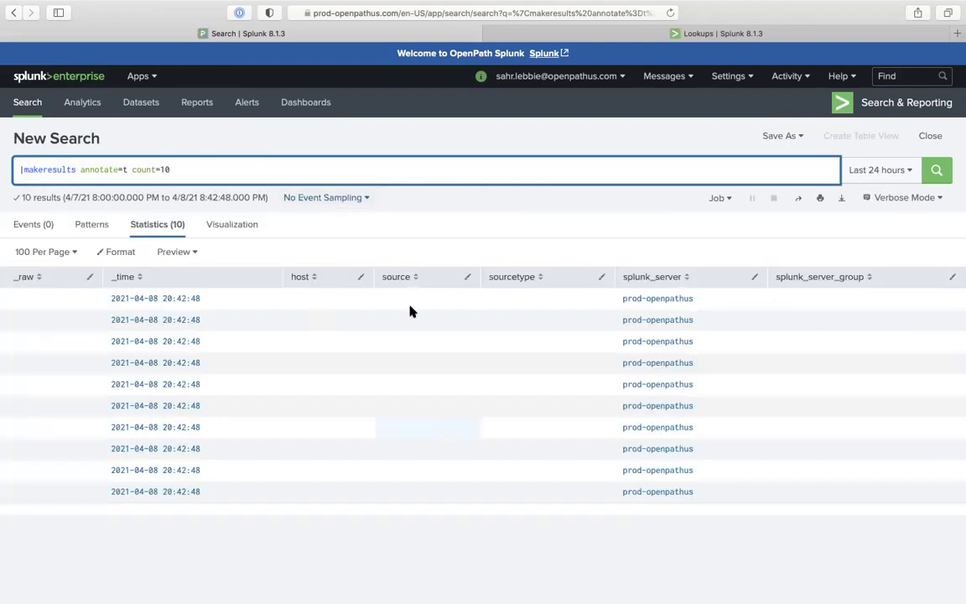
Replace the draft eval with |streamstats count by splunk_server and rerun the search
{"action": "type", "text": "|ev"}
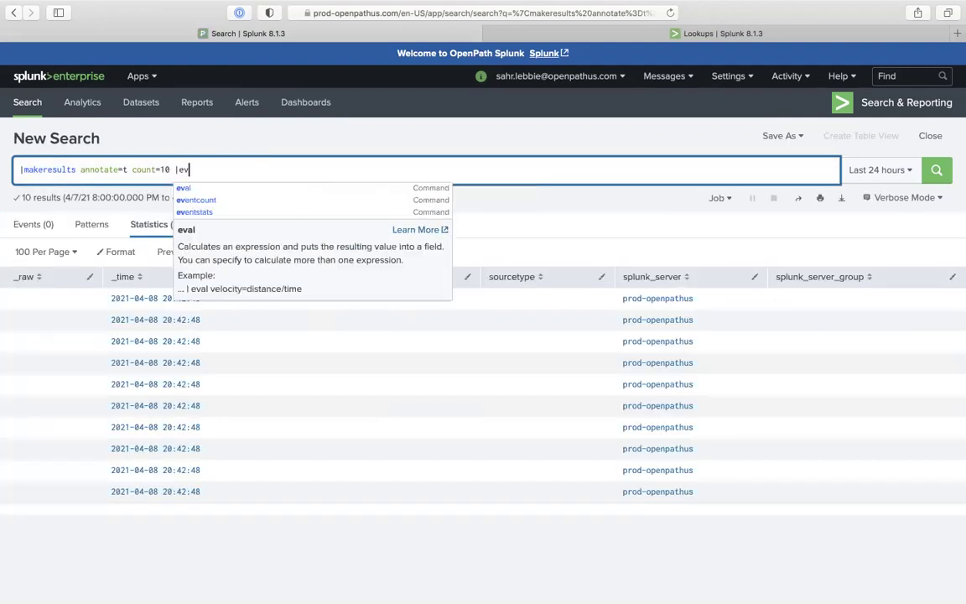
{"action": "type", "text": "al host"}
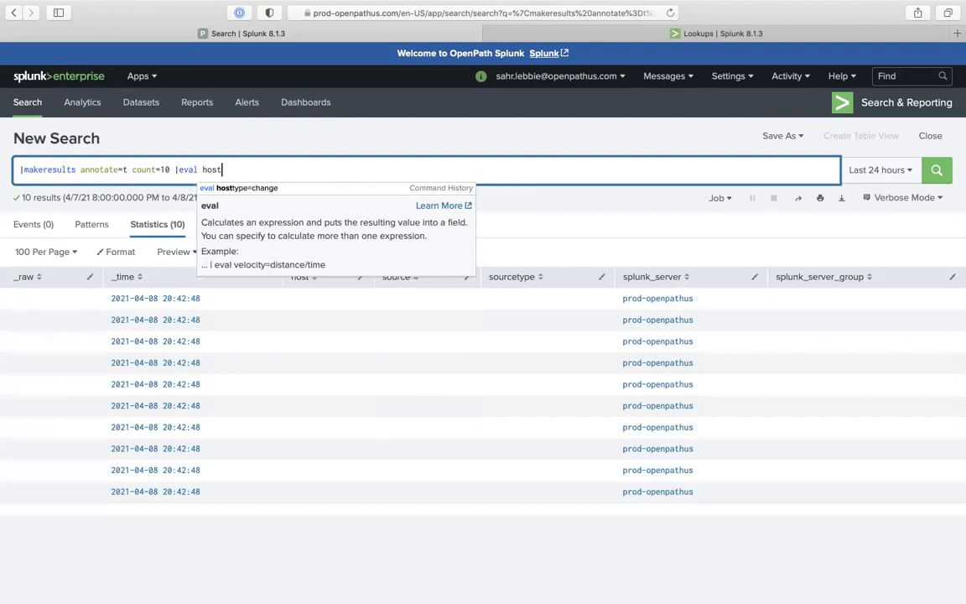
{"action": "type", "text": "="}
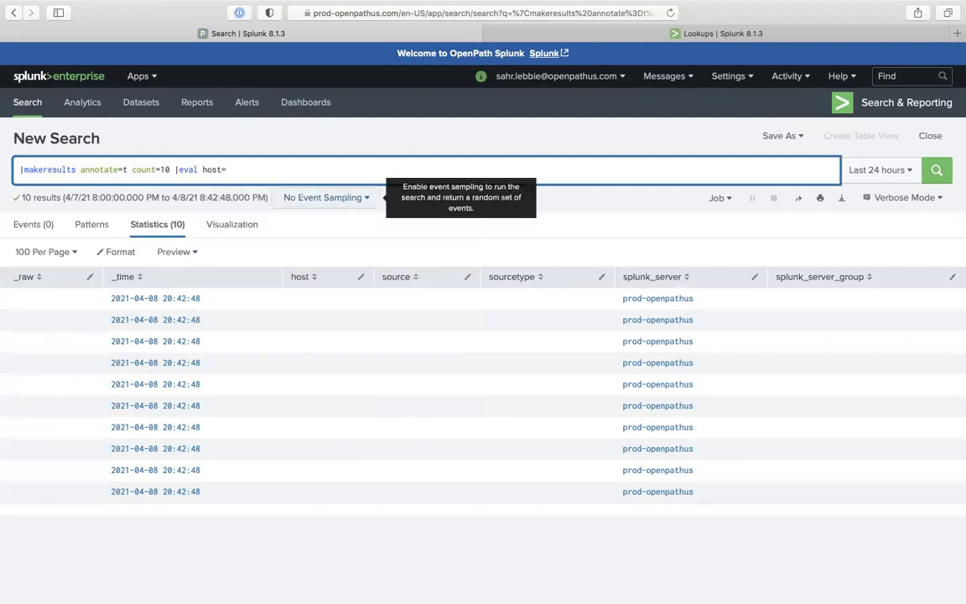
{"action": "type", "text": "s"}
{"action": "key", "text": "BackSpace"}
{"action": "key", "text": "Left"}
{"action": "key", "text": "Left"}
{"action": "key", "text": "Left"}
{"action": "key", "text": "Left"}
{"action": "key", "text": "Left"}
{"action": "key", "text": "Left"}
{"action": "key", "text": "Left"}
{"action": "key", "text": "Left"}
{"action": "key", "text": "Left"}
{"action": "key", "text": "Left"}
{"action": "key", "text": "Left"}
{"action": "key", "text": "shift+End"}
{"action": "type", "text": "|streat"}
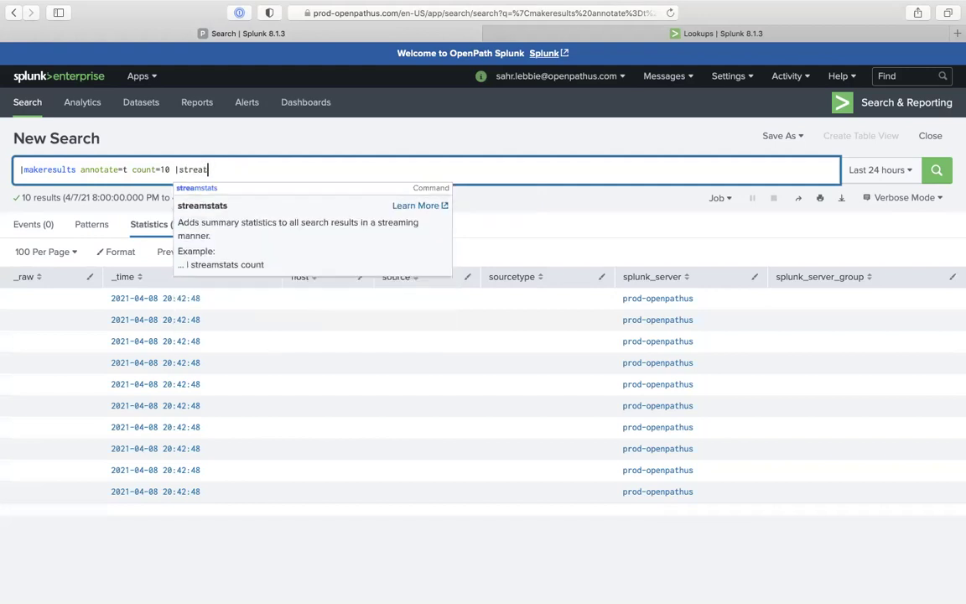
{"action": "key", "text": "BackSpace"}
{"action": "type", "text": "ms"}
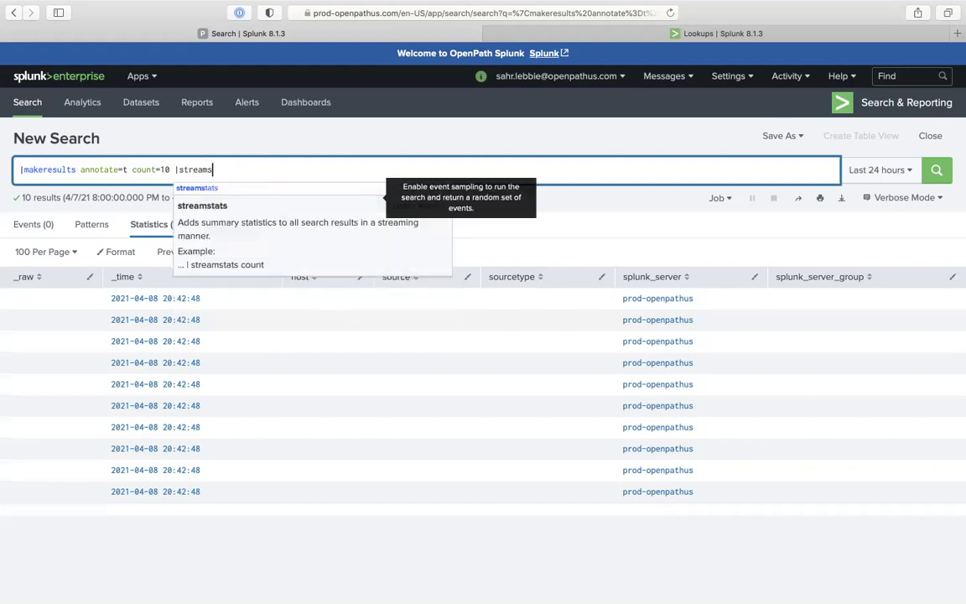
{"action": "type", "text": "tats count by "}
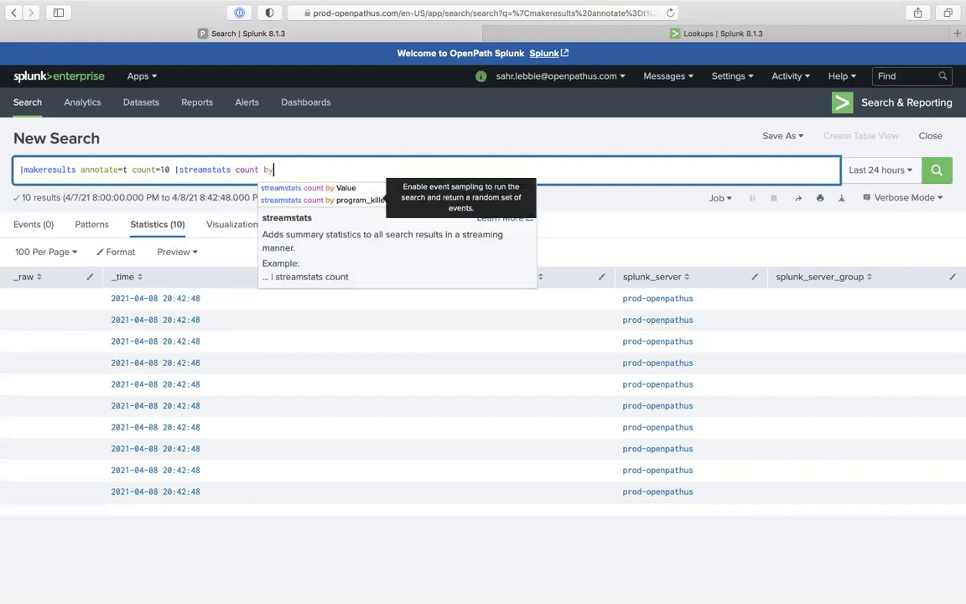
{"action": "type", "text": "sp"}
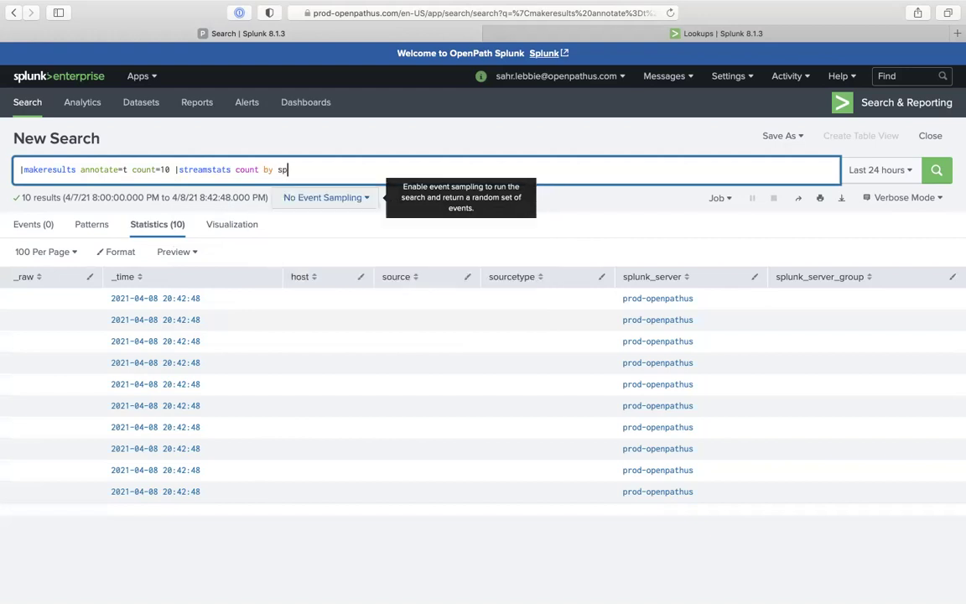
{"action": "type", "text": "lunk_server"}
{"action": "key", "text": "Return"}
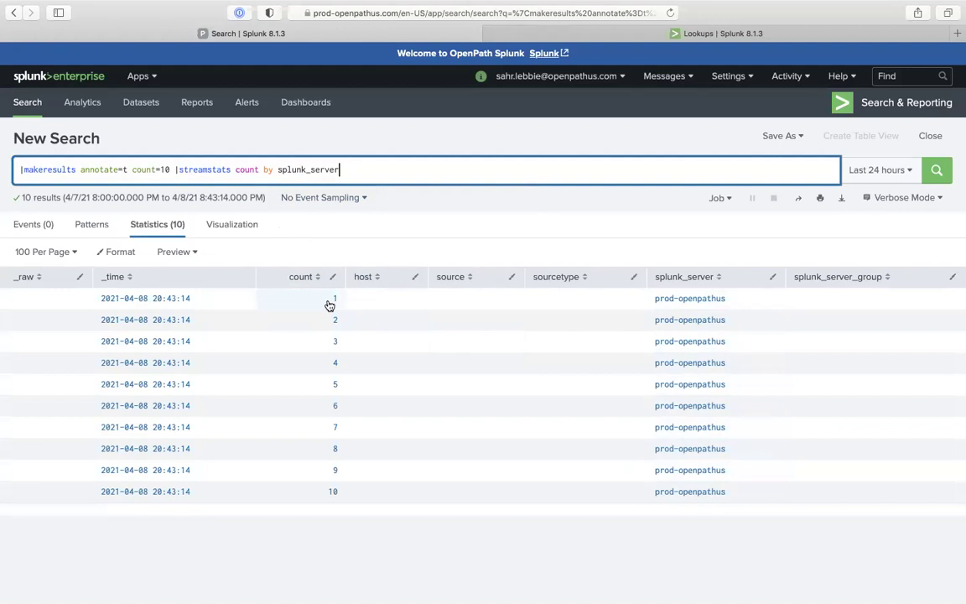
Append |eval case(count=="1", ...) mapping count 1 to the first laptop's host name, and run it
{"action": "type", "text": "|eval"}
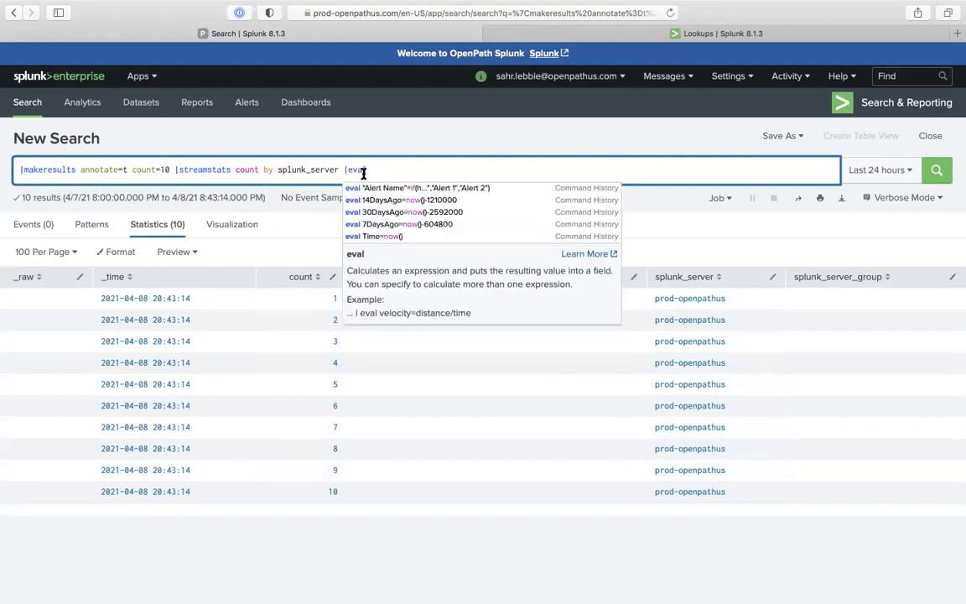
{"action": "left_click", "coordinate": [409, 166]}
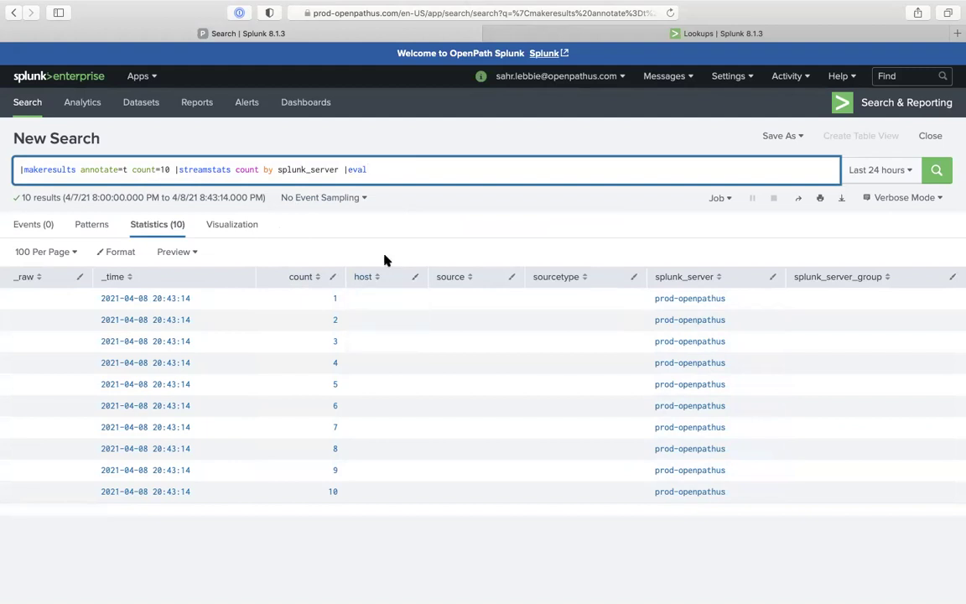
{"action": "type", "text": "if"}
{"action": "key", "text": "BackSpace"}
{"action": "key", "text": "BackSpace"}
{"action": "type", "text": "ca"}
{"action": "key", "text": "BackSpace"}
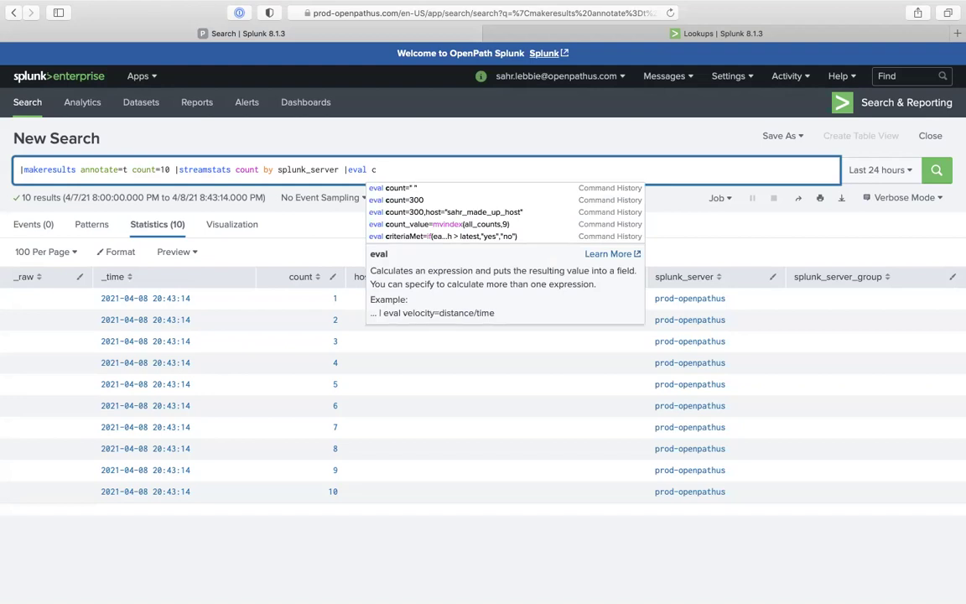
{"action": "key", "text": "BackSpace"}
{"action": "type", "text": "case"}
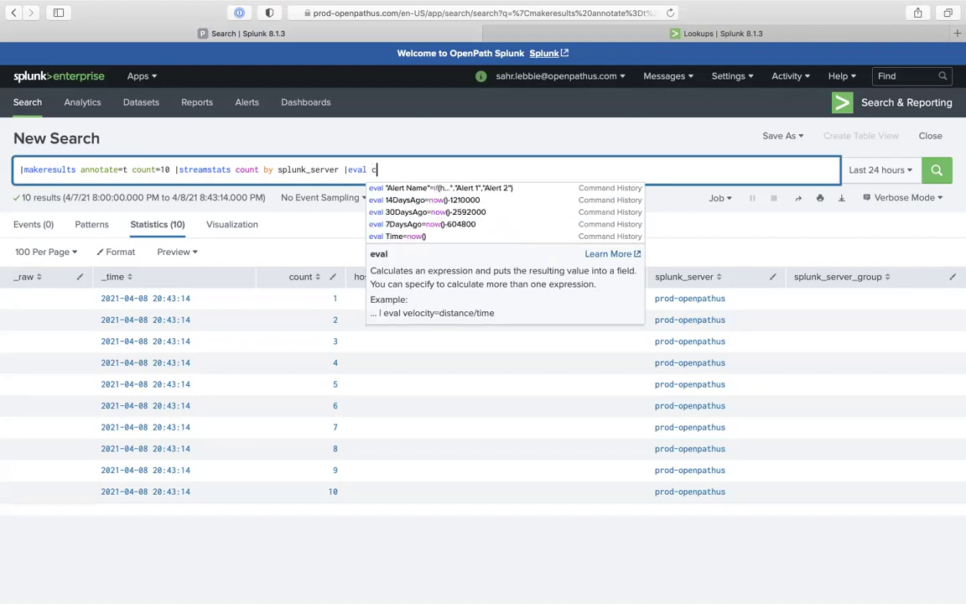
{"action": "type", "text": "("}
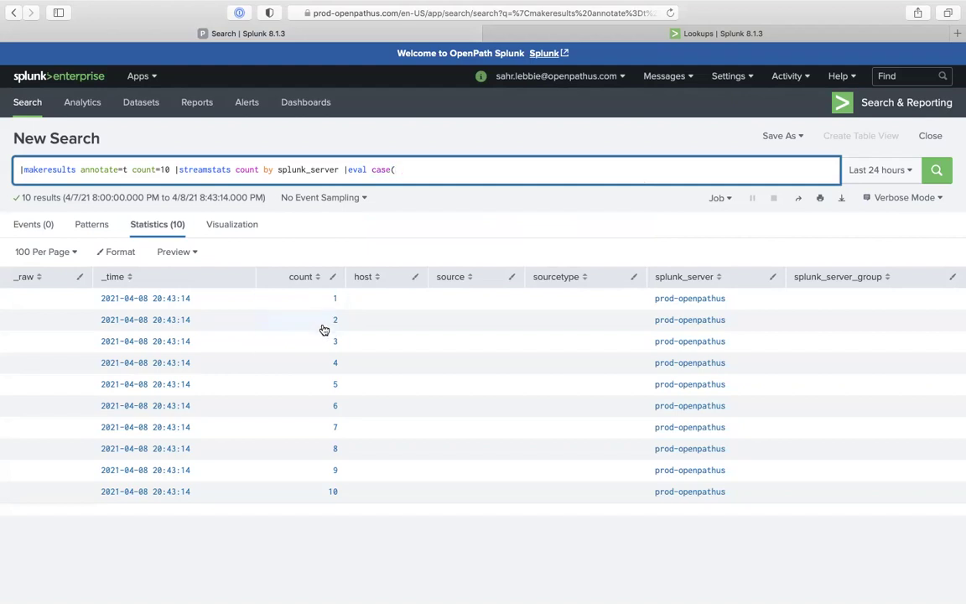
{"action": "type", "text": "count==\"1\",\"Papa's Laptop\")"}
{"action": "key", "text": "Return"}
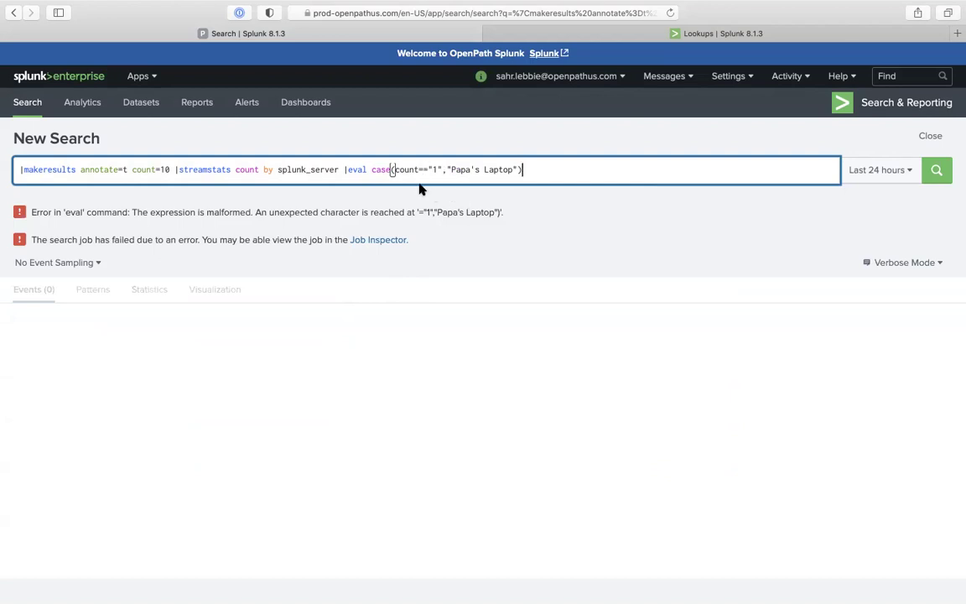
Insert host= before case() so the expression assigns the host field, and rerun
{"action": "left_click", "coordinate": [372, 169]}
{"action": "type", "text": "host="}
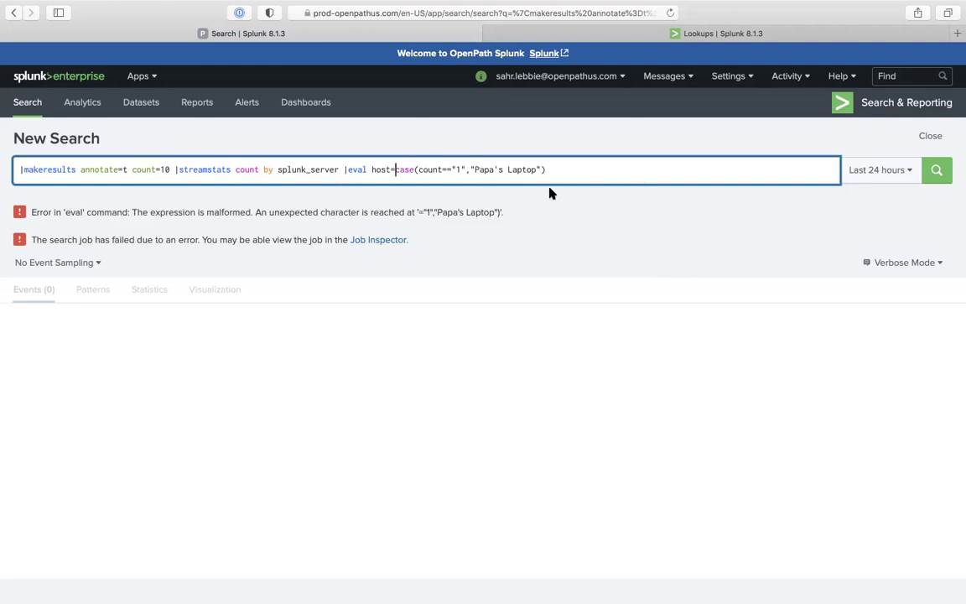
{"action": "left_click", "coordinate": [547, 170]}
{"action": "key", "text": "Return"}
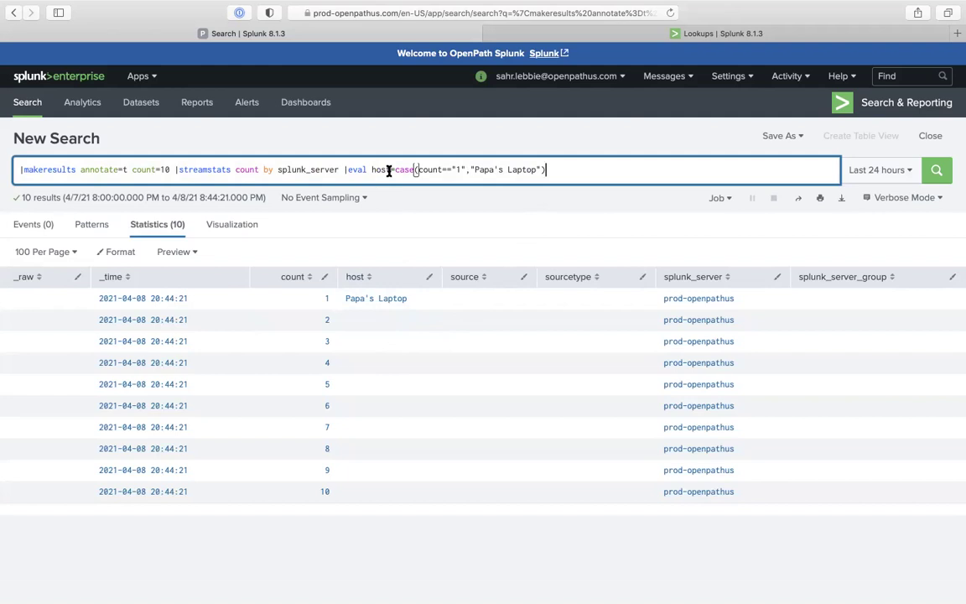
{"action": "left_click_drag", "start_coordinate": [389, 169], "coordinate": [372, 169]}
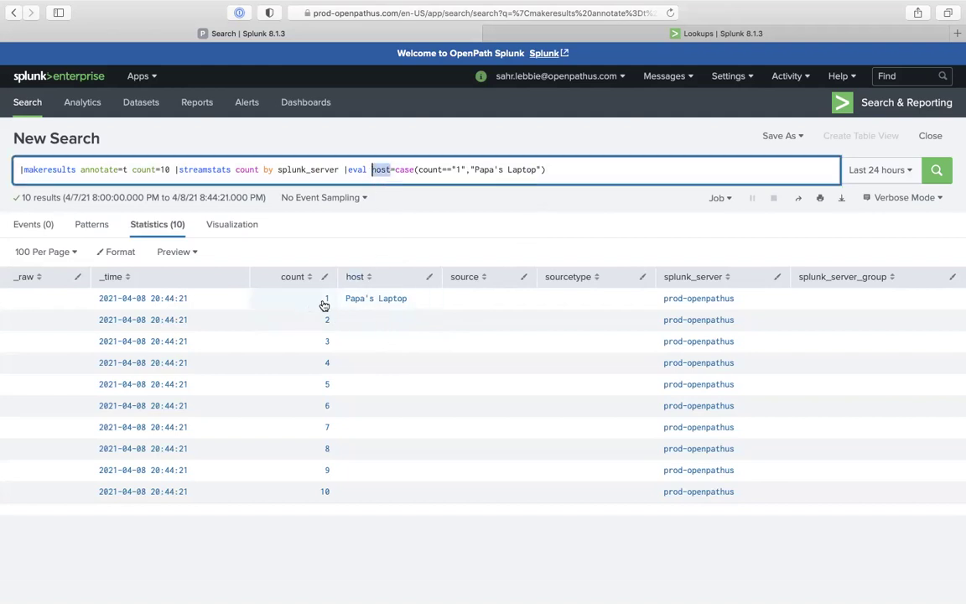
Add count=="2" mapped to the second laptop's host name inside case() and rerun
{"action": "left_click", "coordinate": [556, 171]}
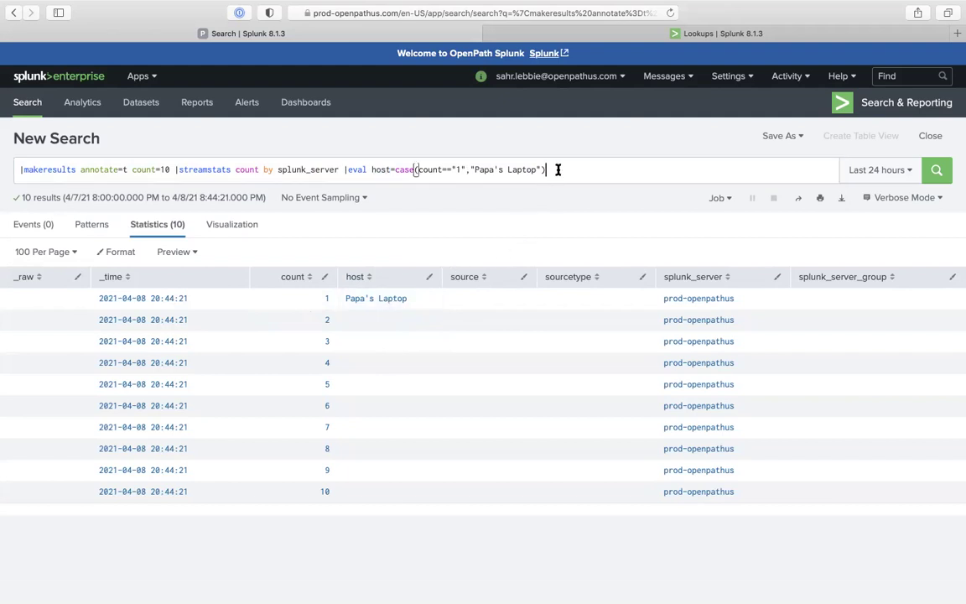
{"action": "key", "text": "Left"}
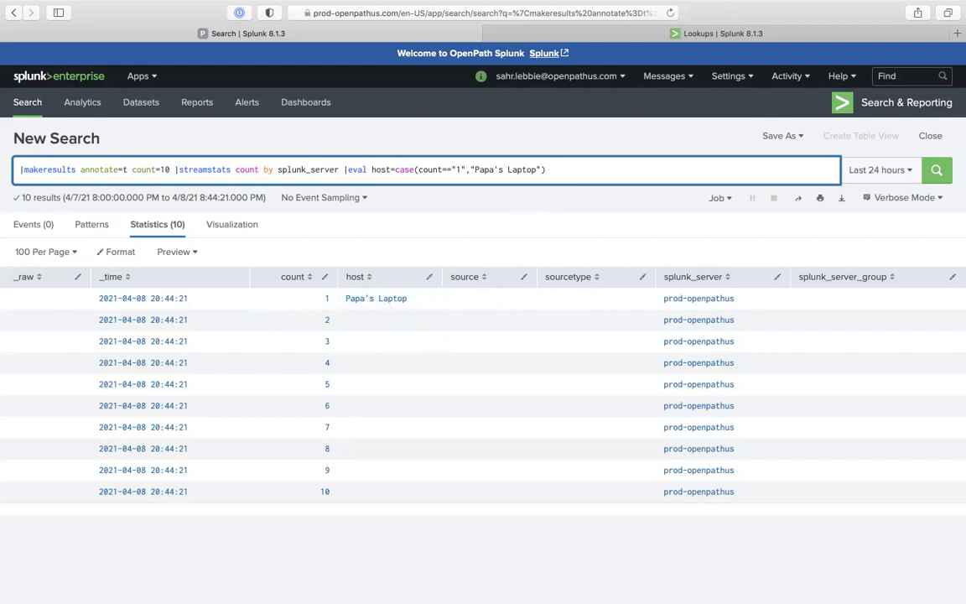
{"action": "key", "text": "Right"}
{"action": "key", "text": "Left"}
{"action": "type", "text": ",case"}
{"action": "type", "text": "=="}
{"action": "key", "text": "Left"}
{"action": "key", "text": "Left"}
{"action": "key", "text": "BackSpace"}
{"action": "key", "text": "BackSpace"}
{"action": "key", "text": "BackSpace"}
{"action": "key", "text": "BackSpace"}
{"action": "type", "text": "count"}
{"action": "key", "text": "Right"}
{"action": "key", "text": "Right"}
{"action": "type", "text": "\"2"}
{"action": "key", "text": "Right"}
{"action": "type", "text": ",\"Sunny's Laptop"}
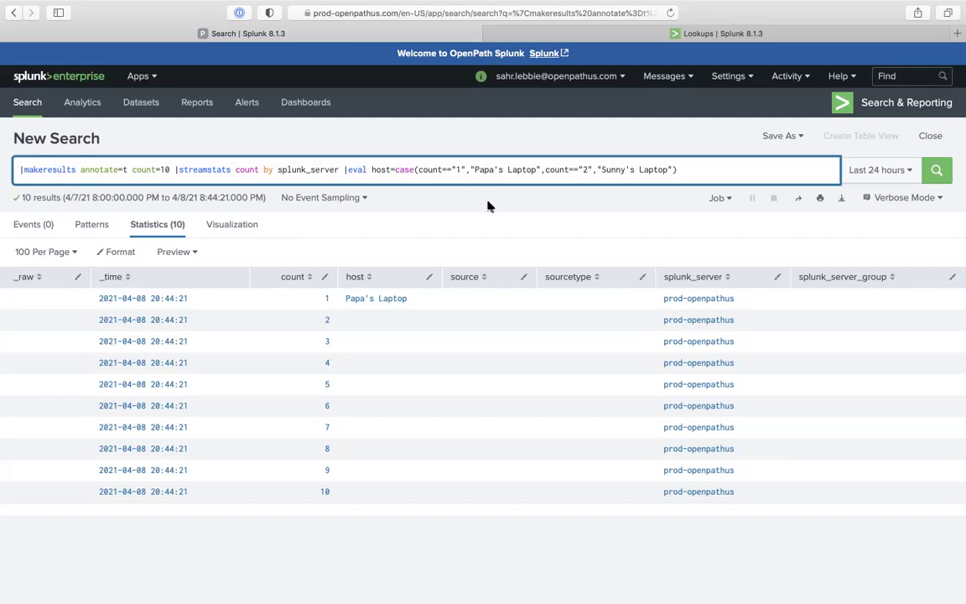
{"action": "key", "text": "Return"}
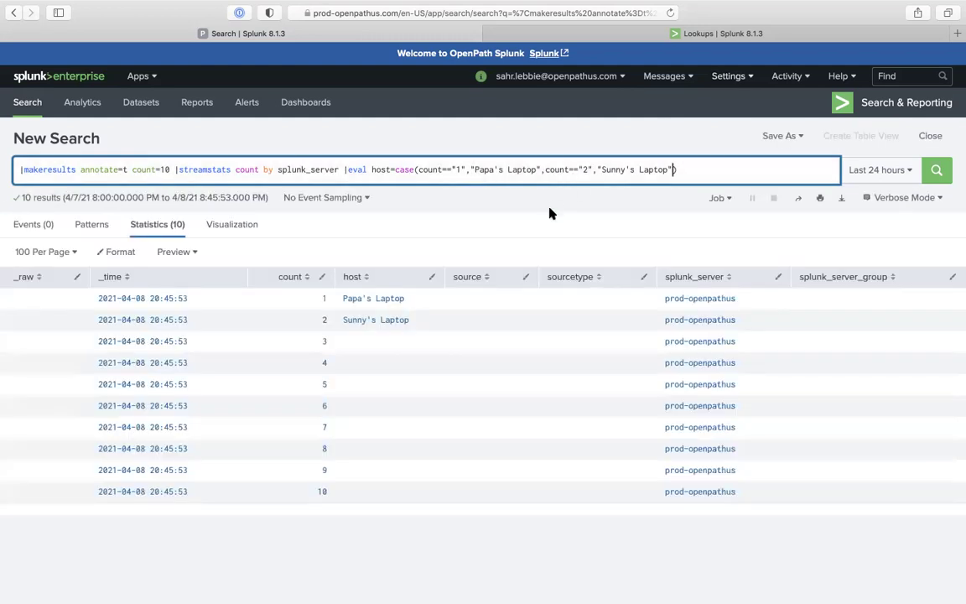
{"action": "key", "text": "Left"}
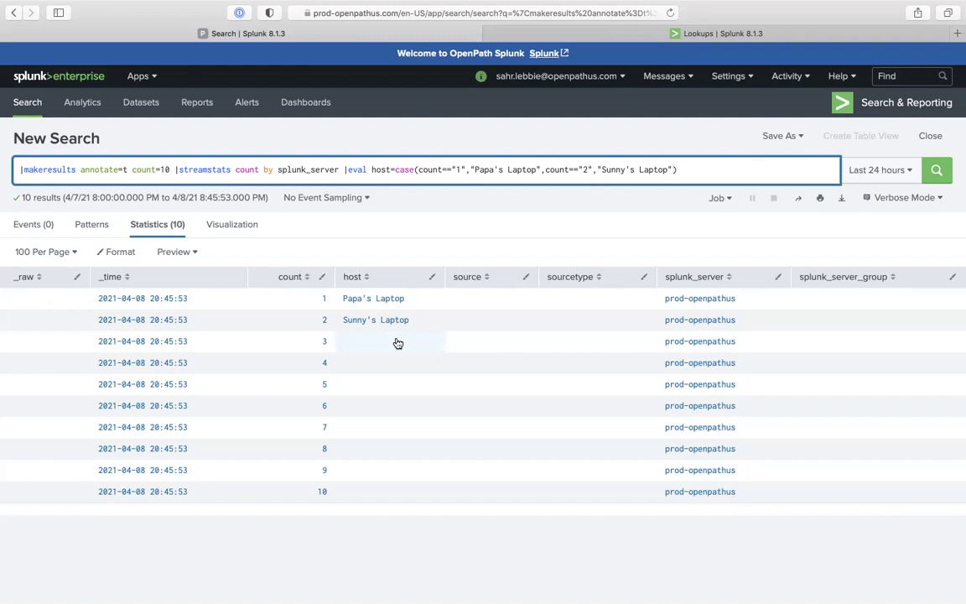
Add a count=="3" entry with the third laptop's host name, missing its separating comma, and run it
{"action": "type", "text": ",count"}
{"action": "type", "text": "==\"\"3Stephen's Laptop"}
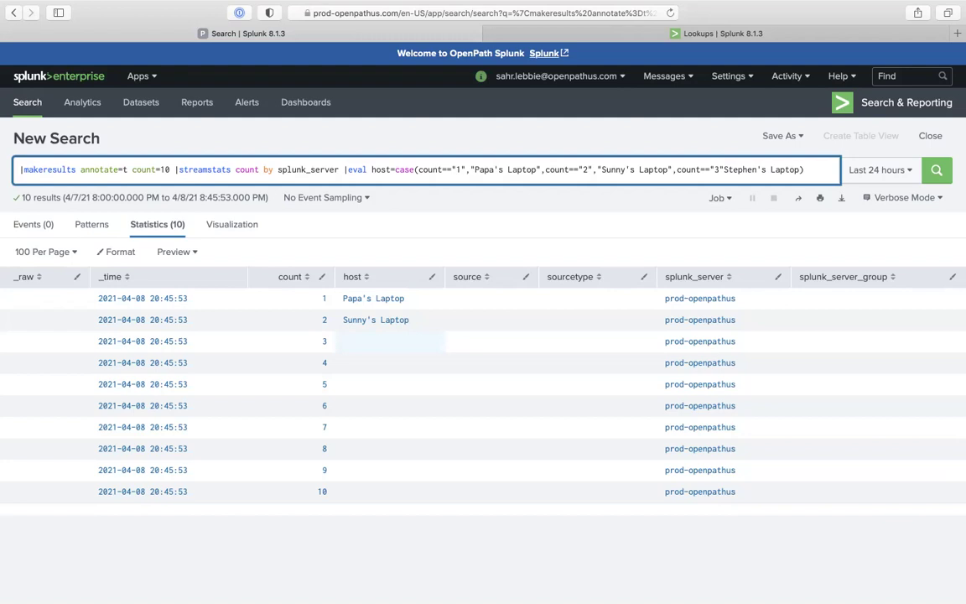
{"action": "key", "text": "Return"}
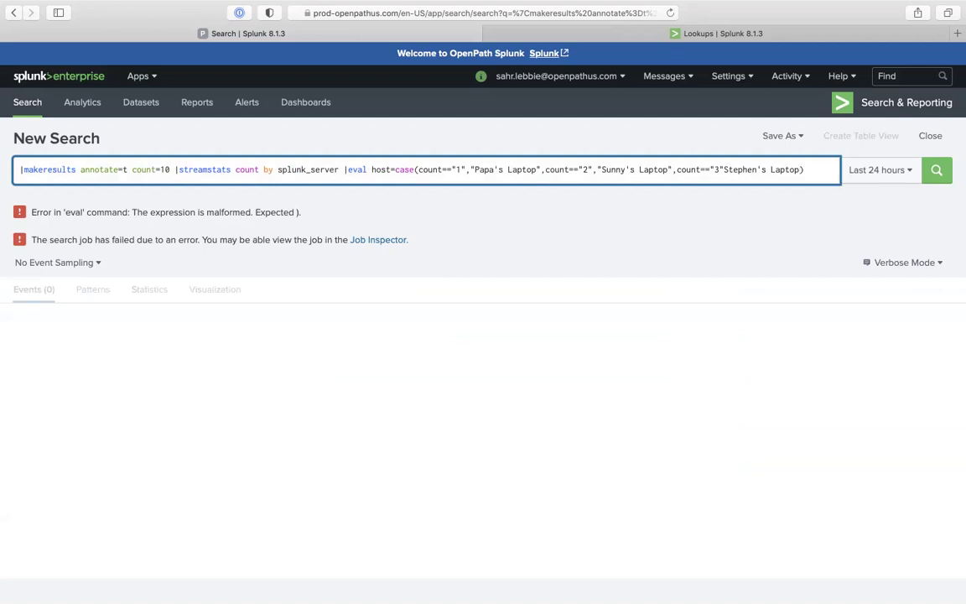
Add the missing quote before the third host name and rerun the search
{"action": "type", "text": "\""}
{"action": "left_click", "coordinate": [725, 171]}
{"action": "type", "text": "\""}
{"action": "key", "text": "Return"}
Zoom in, insert the missing comma, remove the stray space, and rerun so row 3 gets its host
{"action": "key", "text": "super+equal"}
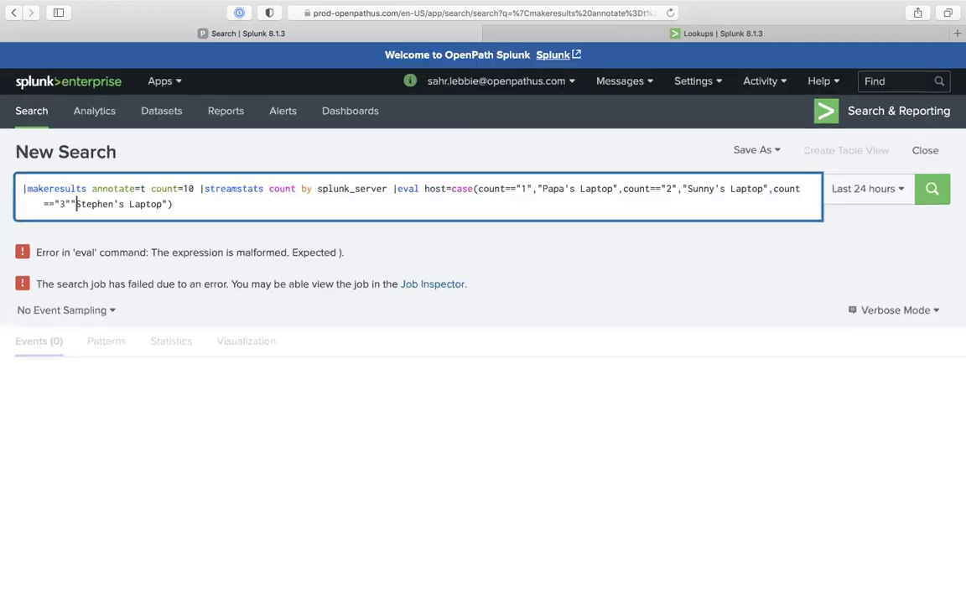
{"action": "key", "text": "super+equal"}
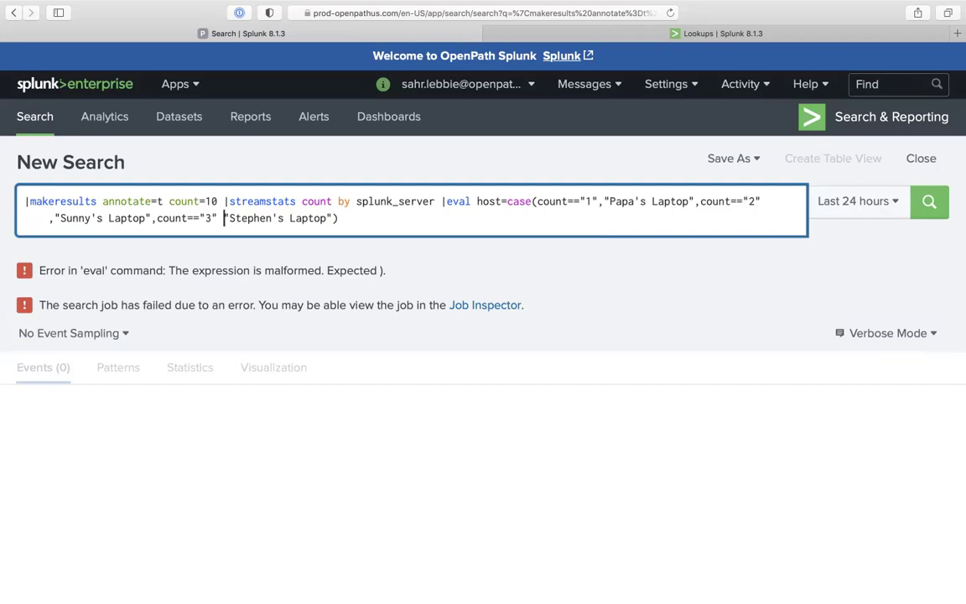
{"action": "type", "text": ","}
{"action": "key", "text": "BackSpace"}
{"action": "key", "text": "Return"}
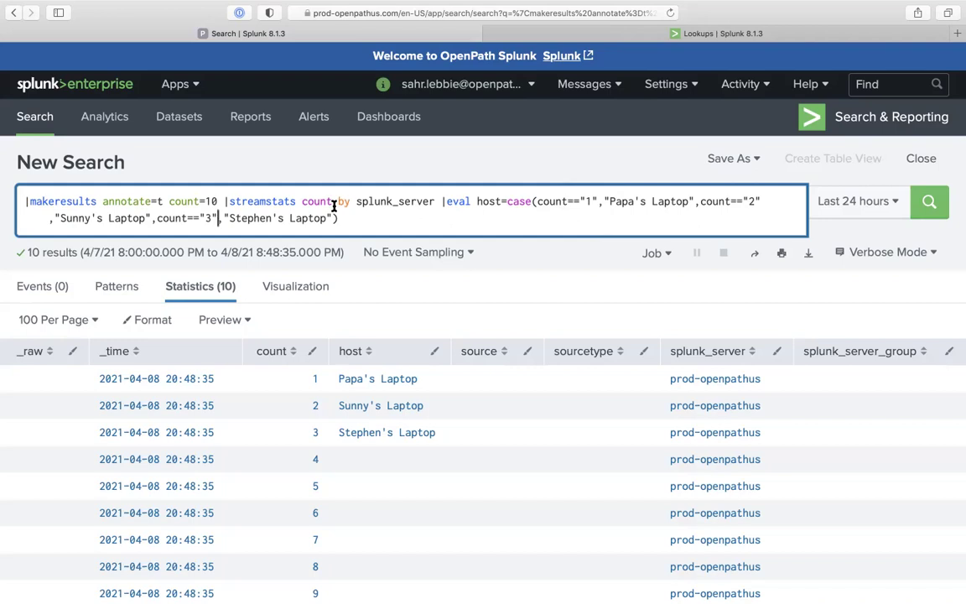
{"action": "left_click", "coordinate": [344, 216]}
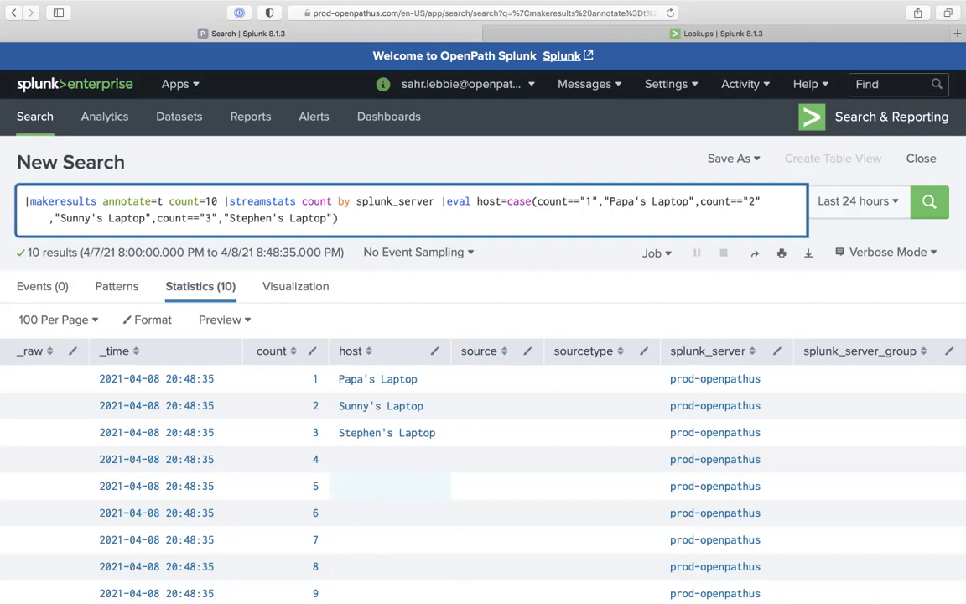
Add count=="4" with the fourth laptop's host name to case() and rerun the search
{"action": "type", "text": ",count==\"\"4\",\"Sahr"}
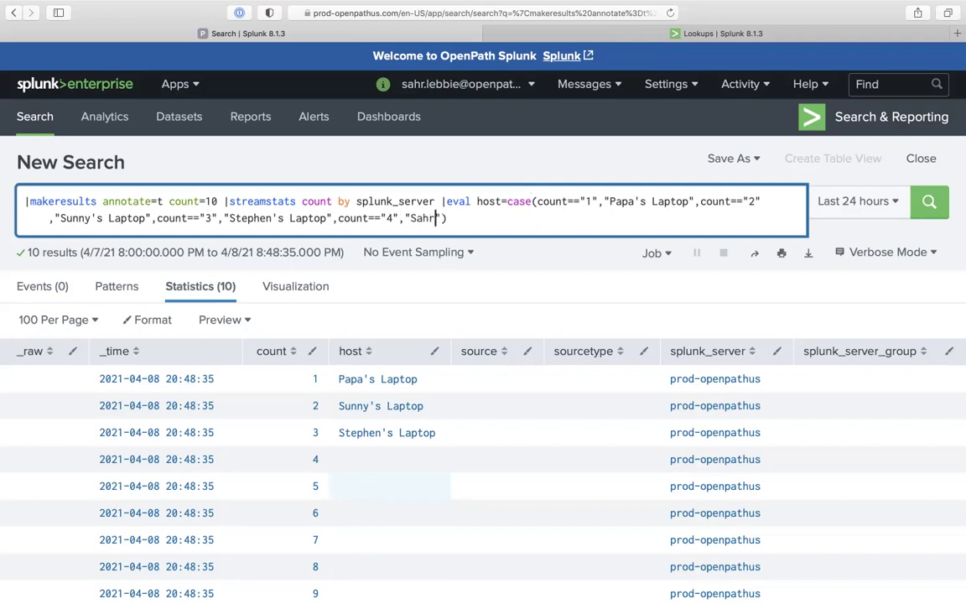
{"action": "type", "text": "'s Laptop"}
{"action": "key", "text": "Return"}
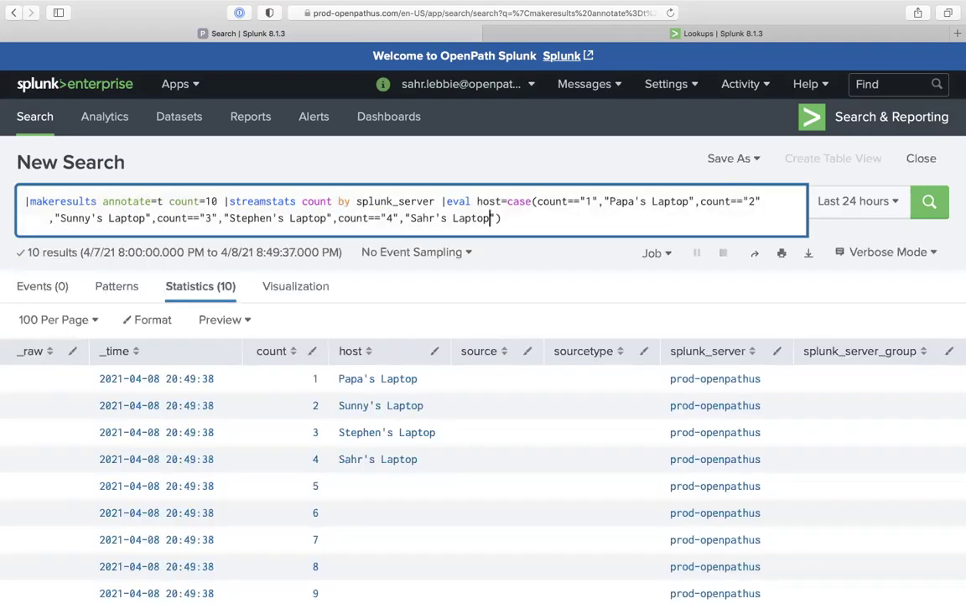
{"action": "scroll", "coordinate": [433, 469], "scroll_direction": "down", "scroll_amount": 3}
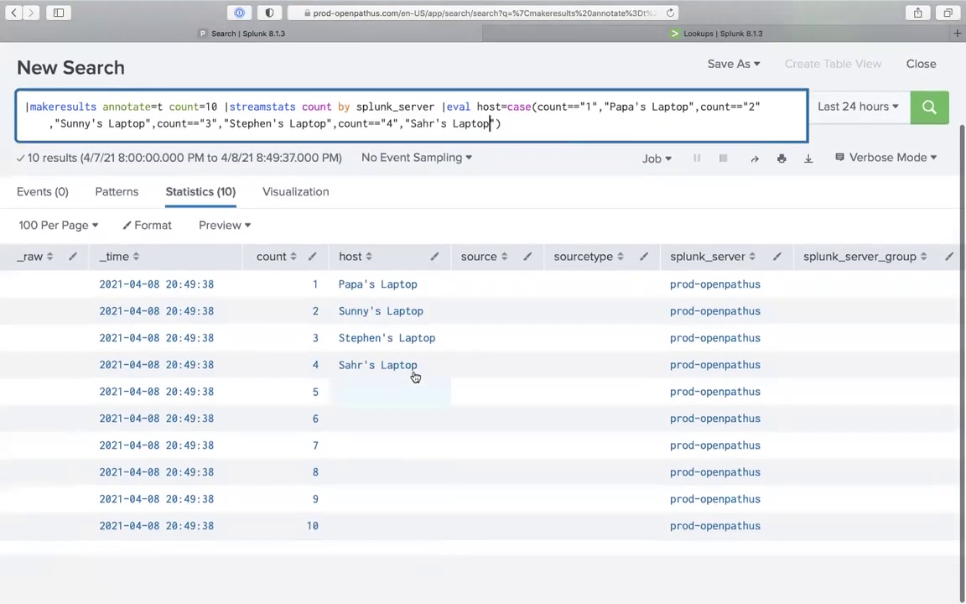
{"action": "left_click", "coordinate": [518, 125]}
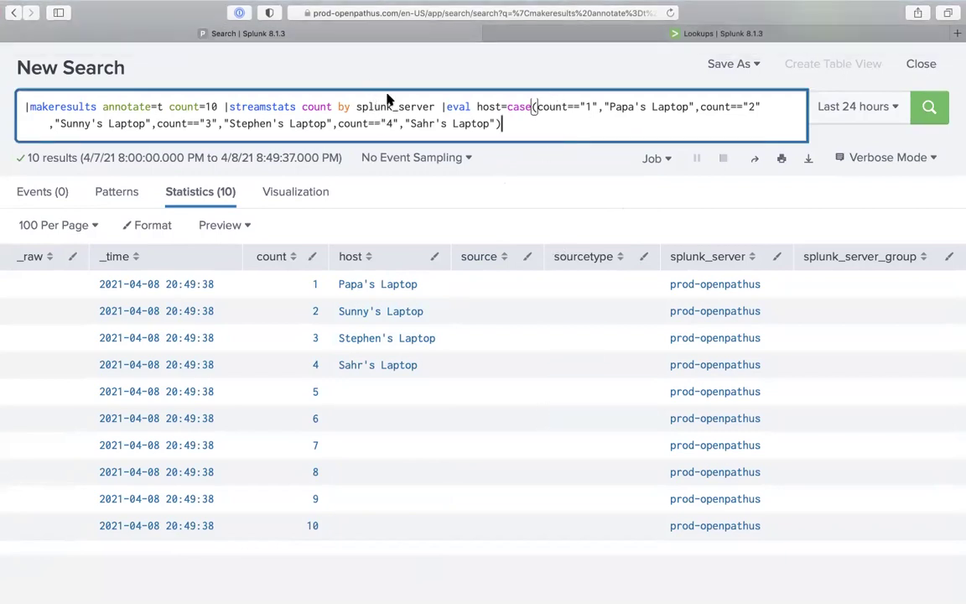
Append ,source="google_docs.txt" to the eval and rerun so every row shows that source
{"action": "left_click", "coordinate": [541, 136]}
{"action": "type", "text": ","}
{"action": "left_click", "coordinate": [633, 129]}
{"action": "type", "text": "source=\""}
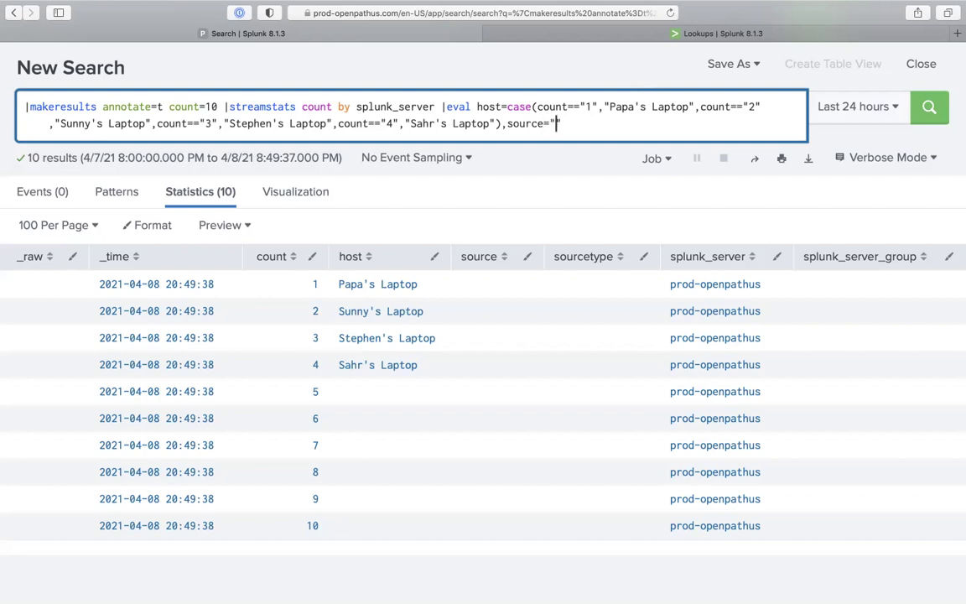
{"action": "type", "text": "google_docs.txt"}
{"action": "key", "text": "Return"}
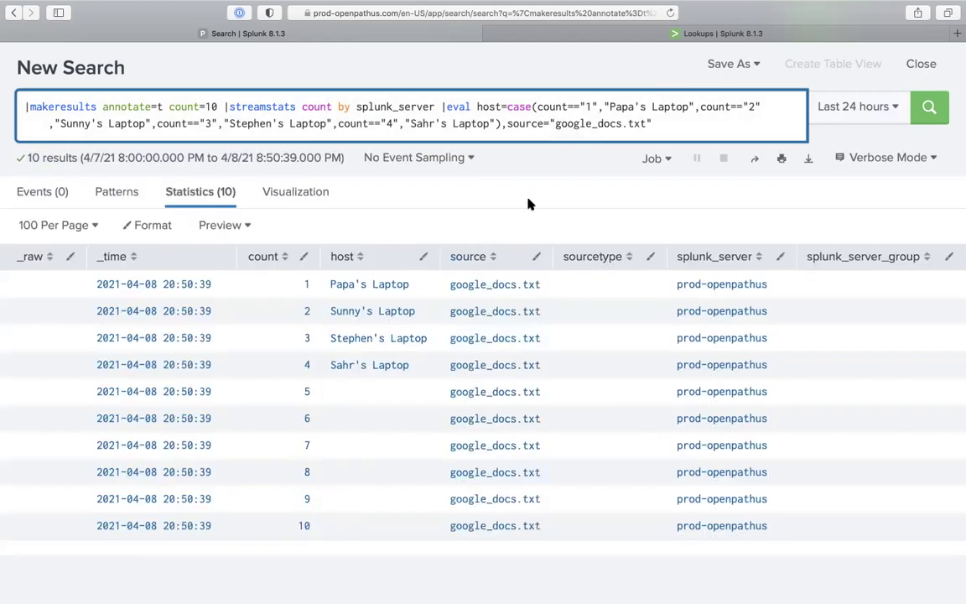
{"action": "left_click_drag", "start_coordinate": [507, 124], "coordinate": [547, 123]}
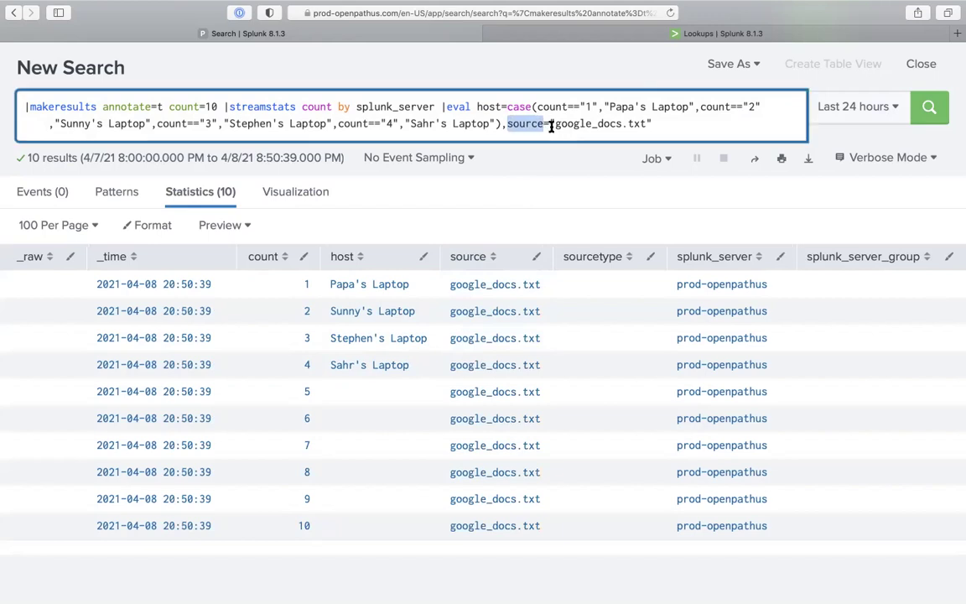
Append sourcetype="lookup_start" and splunk_server_group="production" to the eval, then rerun the search
{"action": "left_click", "coordinate": [656, 124]}
{"action": "type", "text": ","}
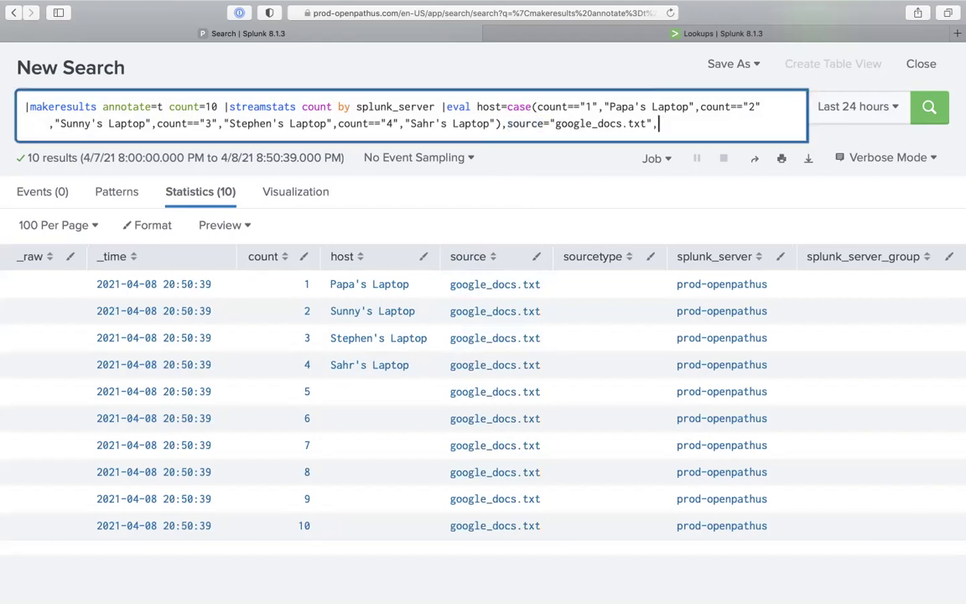
{"action": "type", "text": "sourcety"}
{"action": "type", "text": "pe="}
{"action": "type", "text": "\";"}
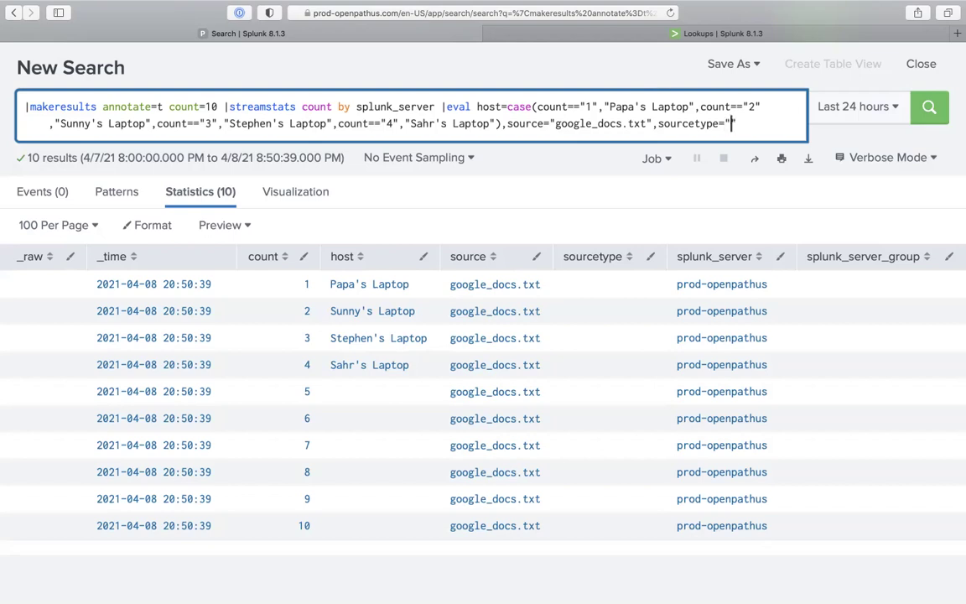
{"action": "key", "text": "BackSpace"}
{"action": "type", "text": "lookup"}
{"action": "type", "text": "_separat"}
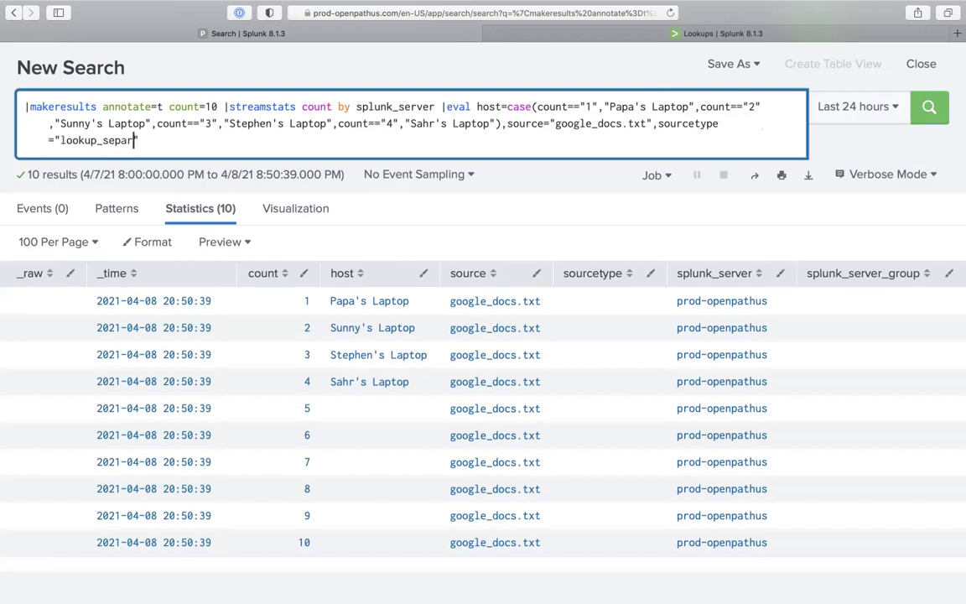
{"action": "type", "text": "or"}
{"action": "key", "text": "BackSpace"}
{"action": "key", "text": "BackSpace"}
{"action": "key", "text": "BackSpace"}
{"action": "key", "text": "BackSpace"}
{"action": "key", "text": "BackSpace"}
{"action": "key", "text": "BackSpace"}
{"action": "key", "text": "BackSpace"}
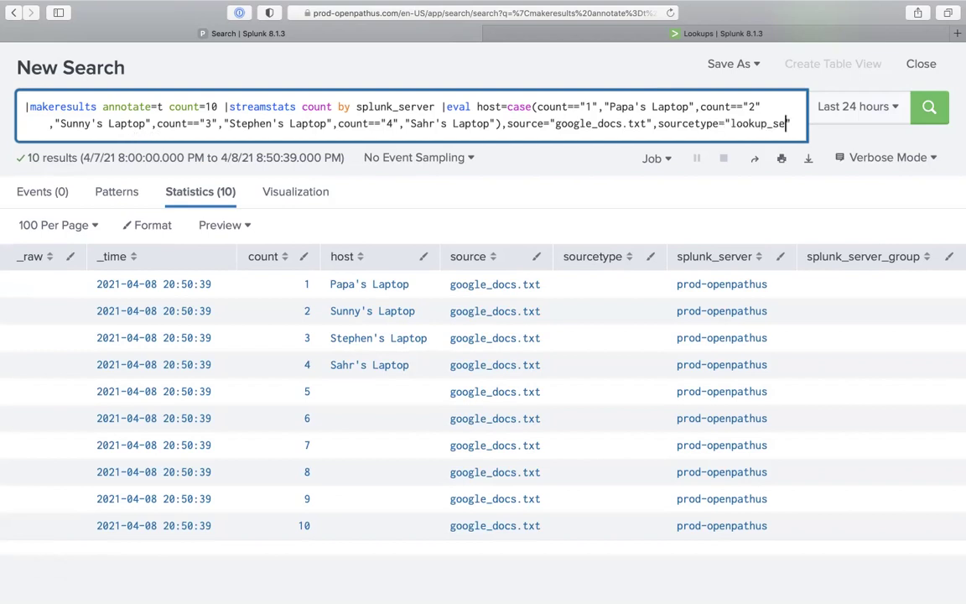
{"action": "key", "text": "BackSpace"}
{"action": "type", "text": "tart\""}
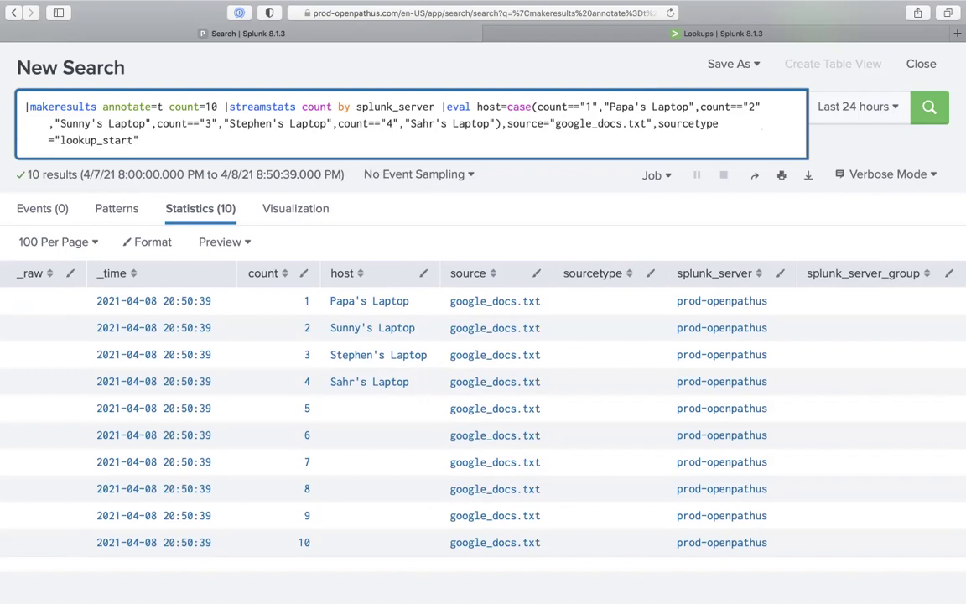
{"action": "type", "text": ",splunk_server_group="}
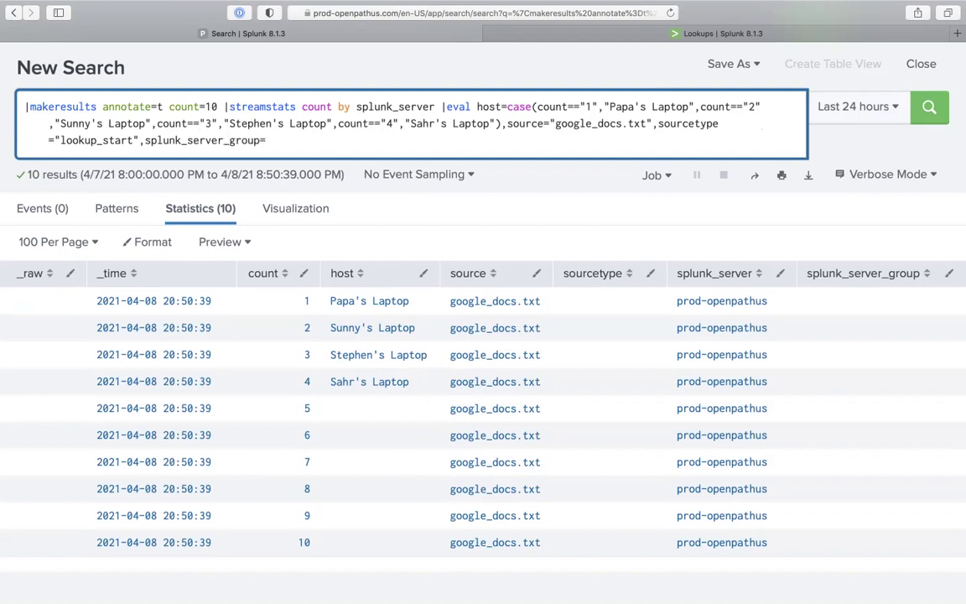
{"action": "type", "text": "\"\""}
{"action": "key", "text": "Left"}
{"action": "type", "text": "production"}
{"action": "key", "text": "Return"}
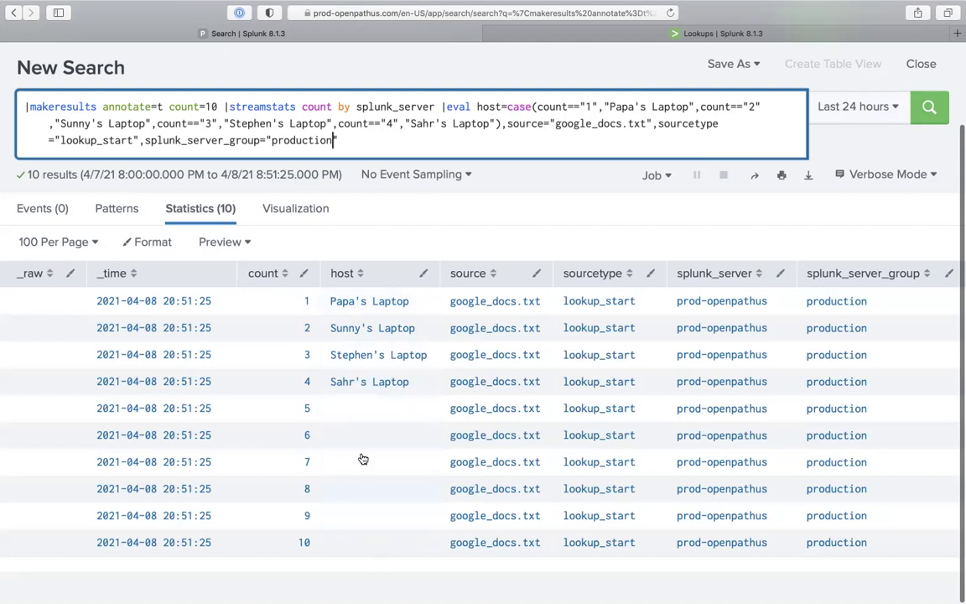
Append '| fillnull value=N/A' to the query and run it so blank fields show N/A
{"action": "left_click", "coordinate": [331, 137]}
{"action": "type", "text": "|fillnu"}
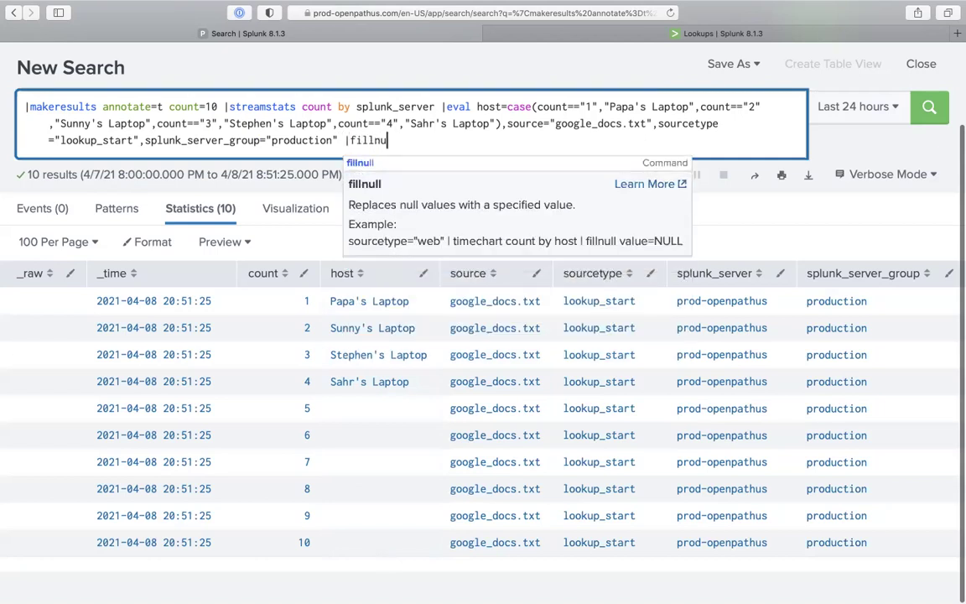
{"action": "left_click", "coordinate": [361, 162]}
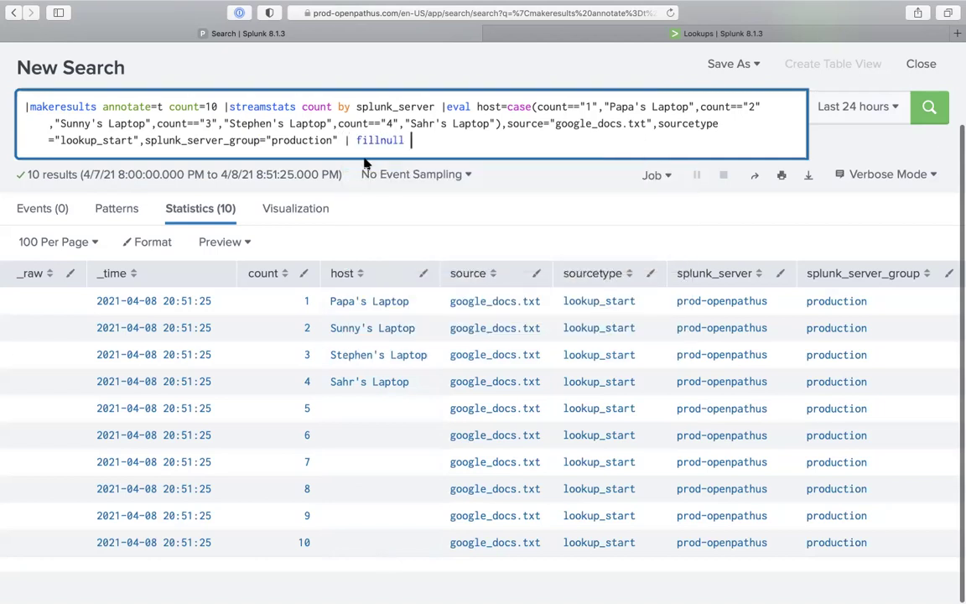
{"action": "type", "text": "Values"}
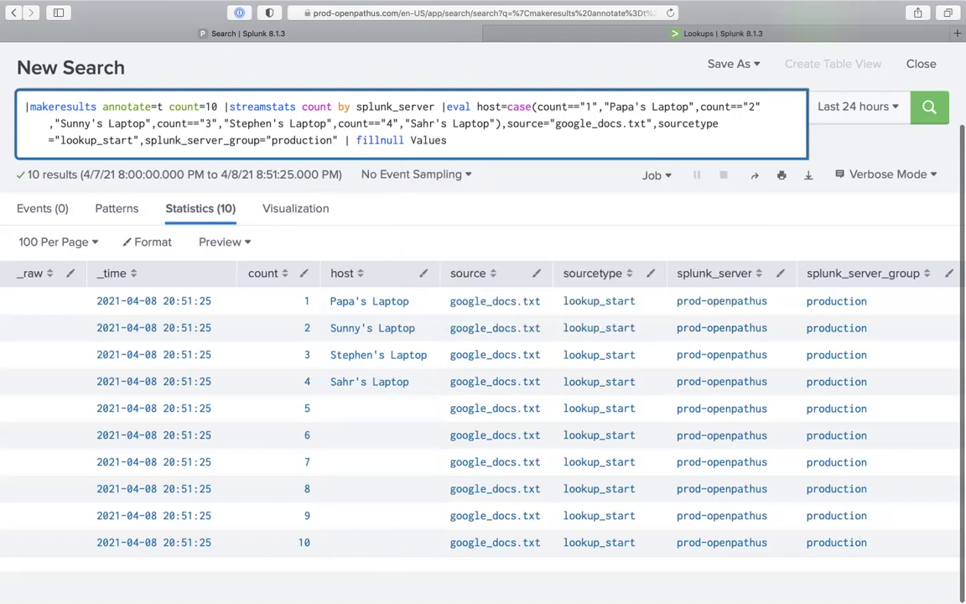
{"action": "key", "text": "BackSpace"}
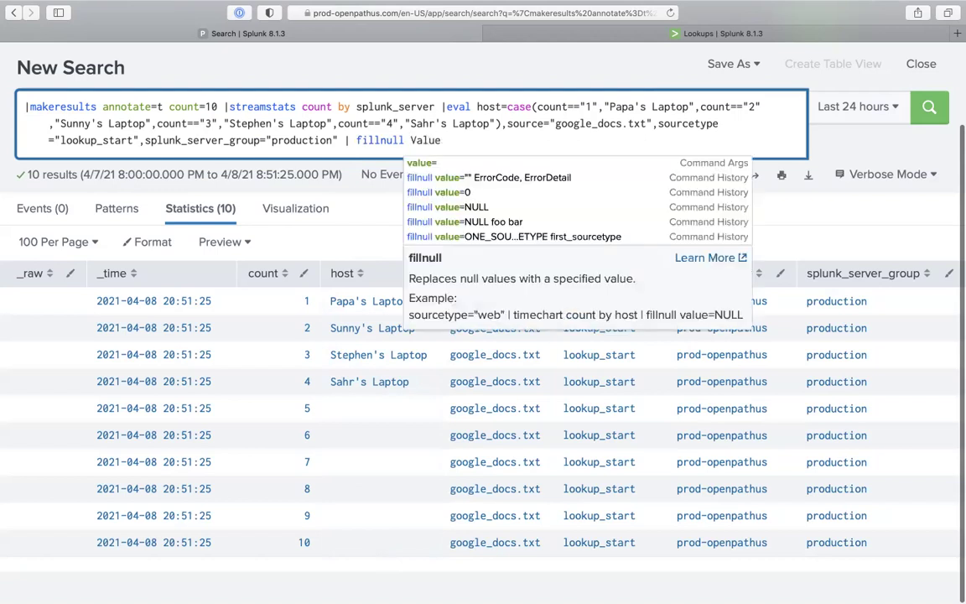
{"action": "key", "text": "BackSpace"}
{"action": "key", "text": "BackSpace"}
{"action": "key", "text": "BackSpace"}
{"action": "key", "text": "BackSpace"}
{"action": "key", "text": "BackSpace"}
{"action": "type", "text": "value="}
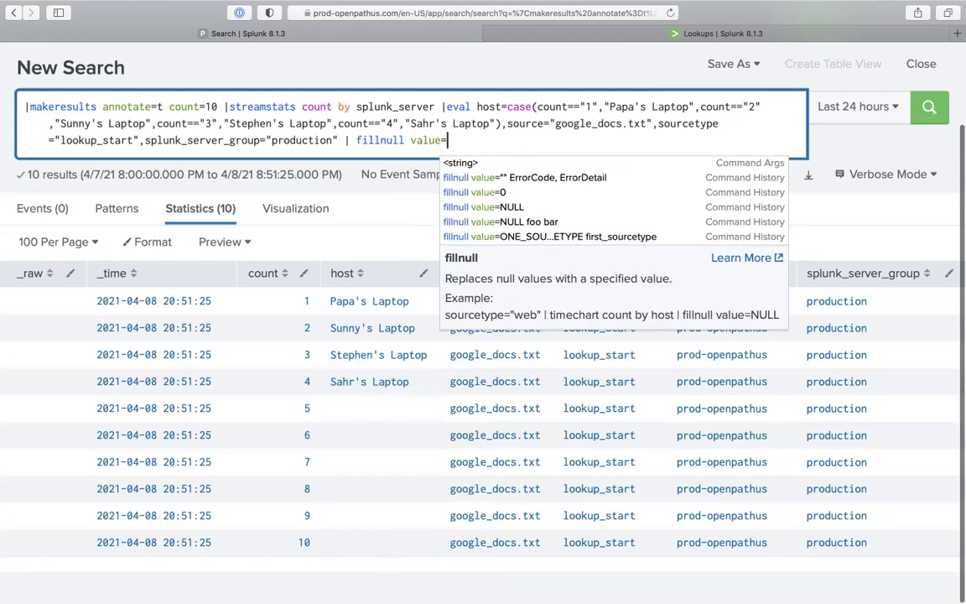
{"action": "type", "text": "N/A"}
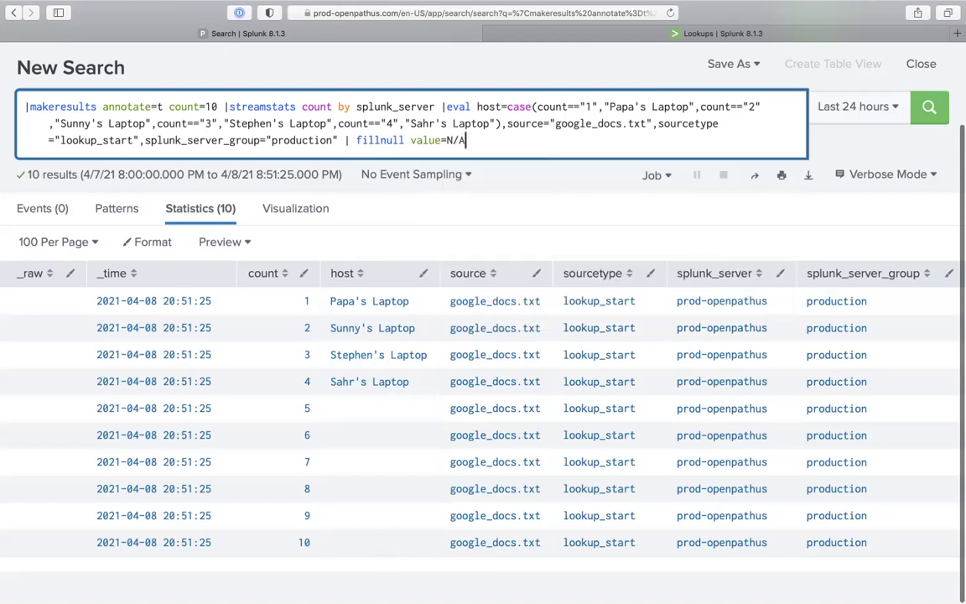
{"action": "key", "text": "Return"}
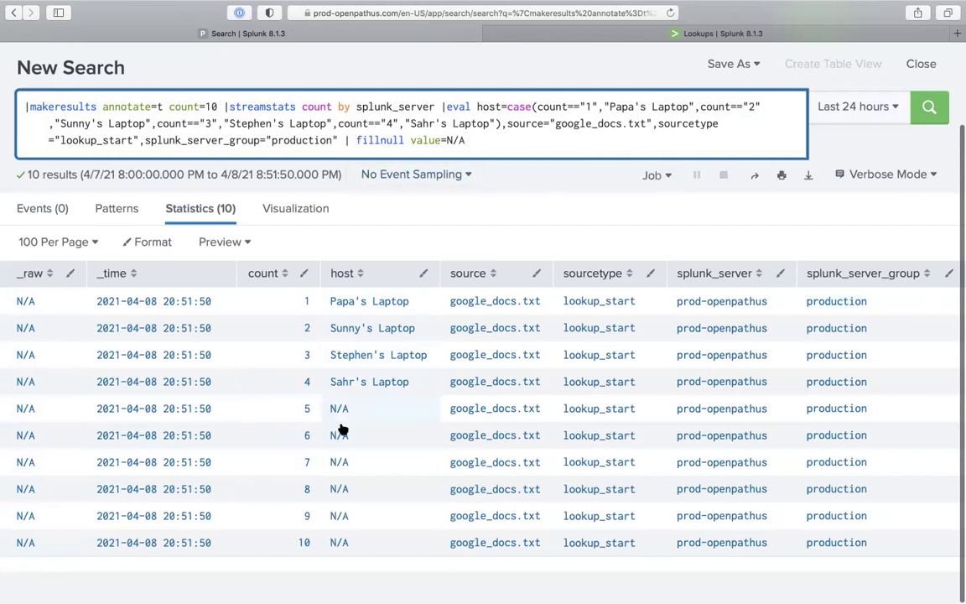
Change the command to 'fillnull value=N/A host' and rerun the search
{"action": "type", "text": "host"}
{"action": "key", "text": "Return"}
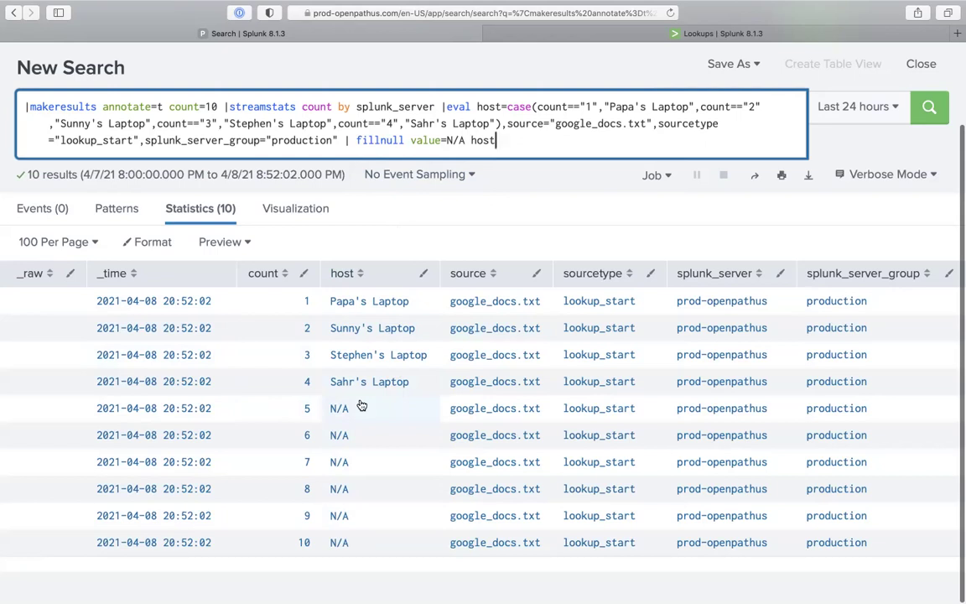
{"action": "type", "text": "|"}
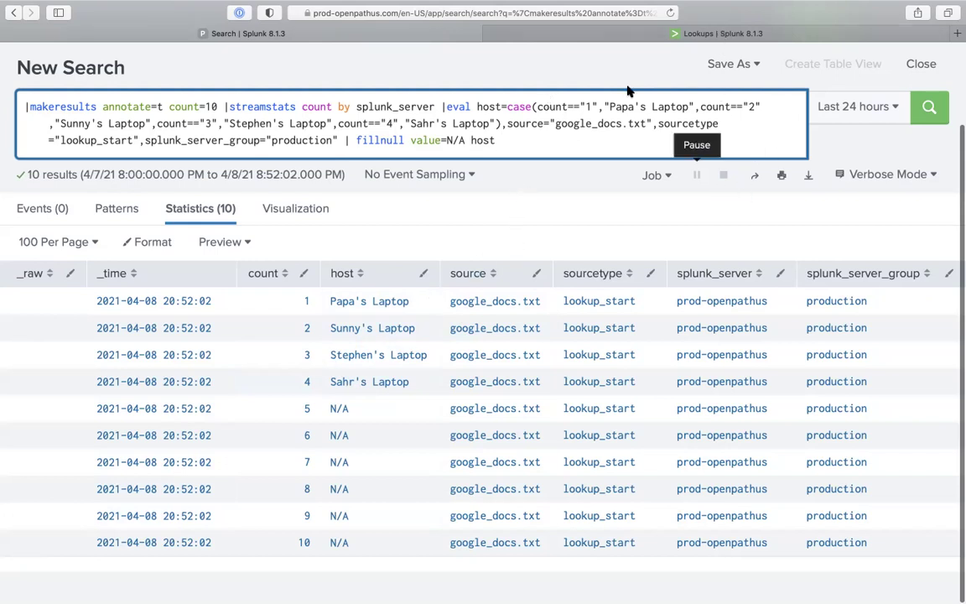
From the Lookups list, start creating a new CSV lookup
{"action": "left_click", "coordinate": [571, 33]}
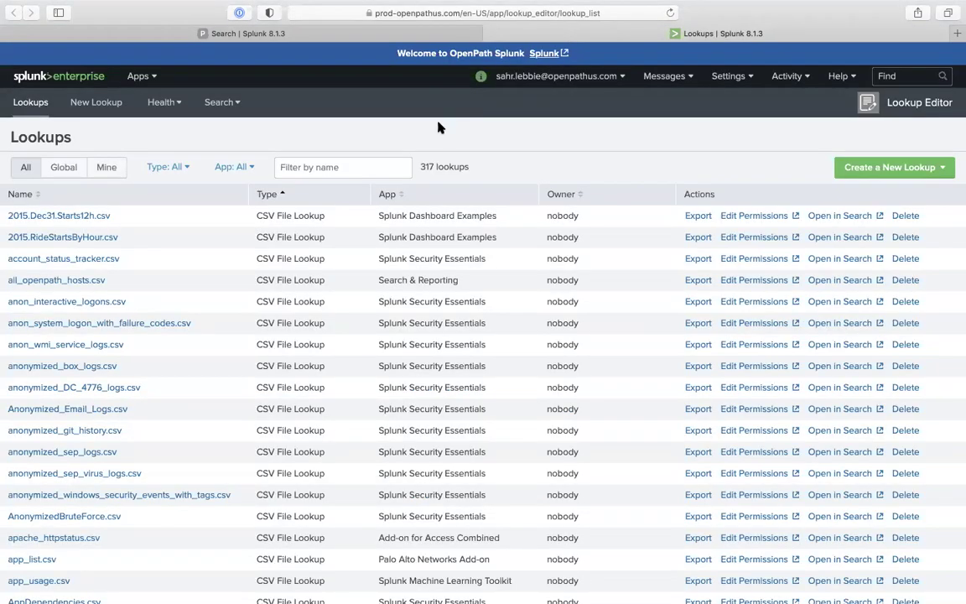
{"action": "left_click", "coordinate": [883, 172]}
{"action": "left_click", "coordinate": [208, 123]}
{"action": "left_click", "coordinate": [152, 76]}
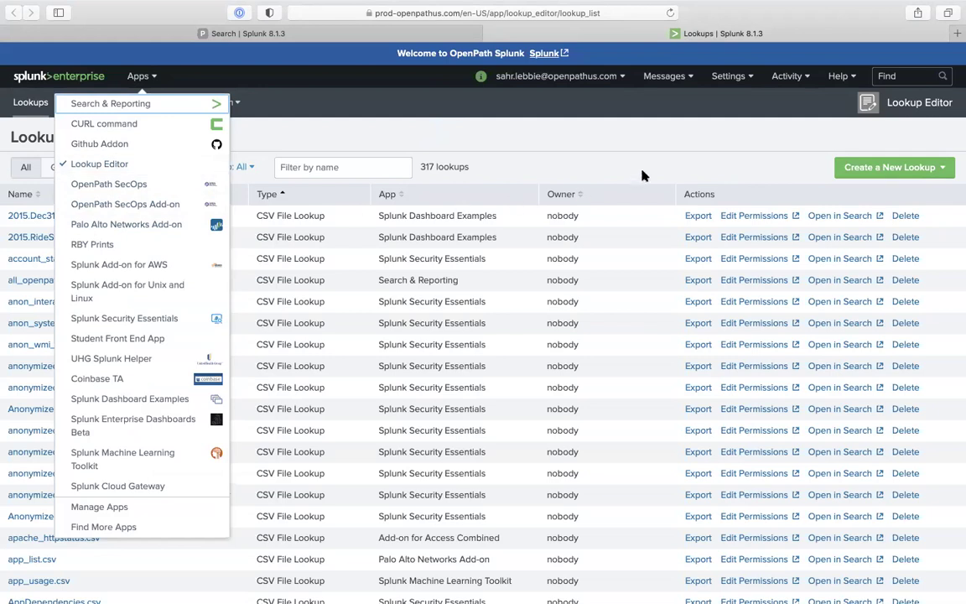
{"action": "left_click", "coordinate": [740, 159]}
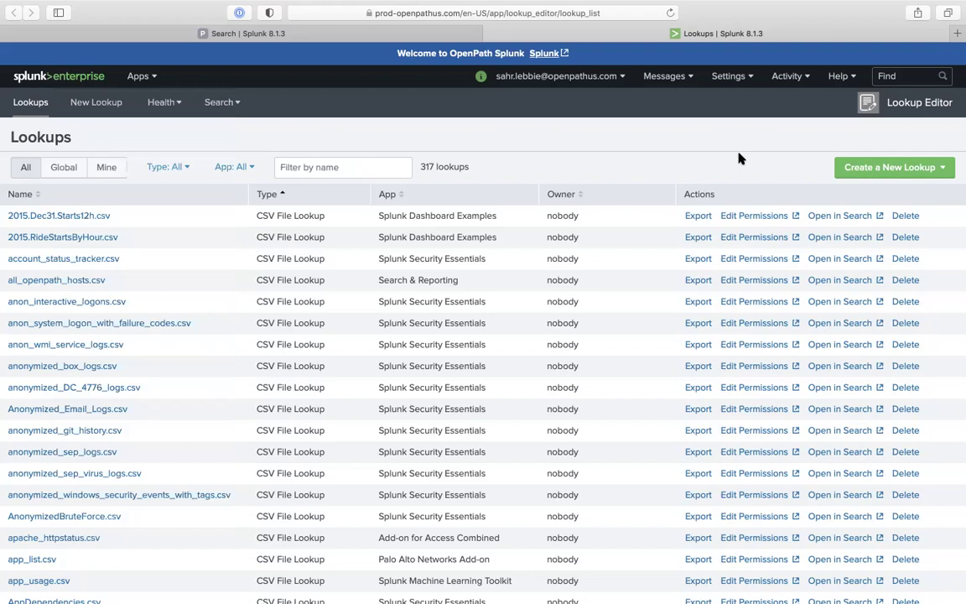
{"action": "left_click", "coordinate": [886, 167]}
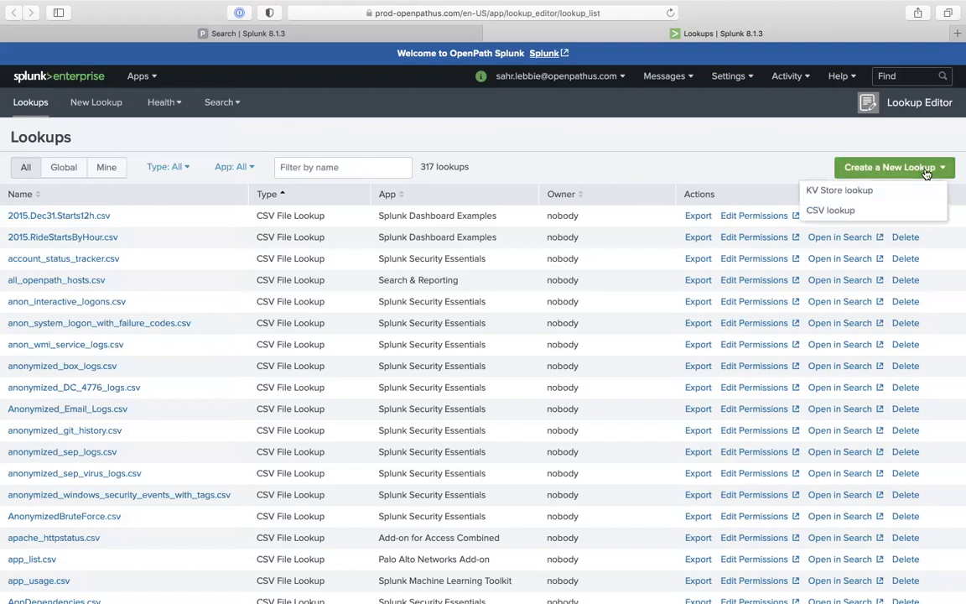
{"action": "left_click", "coordinate": [880, 210]}
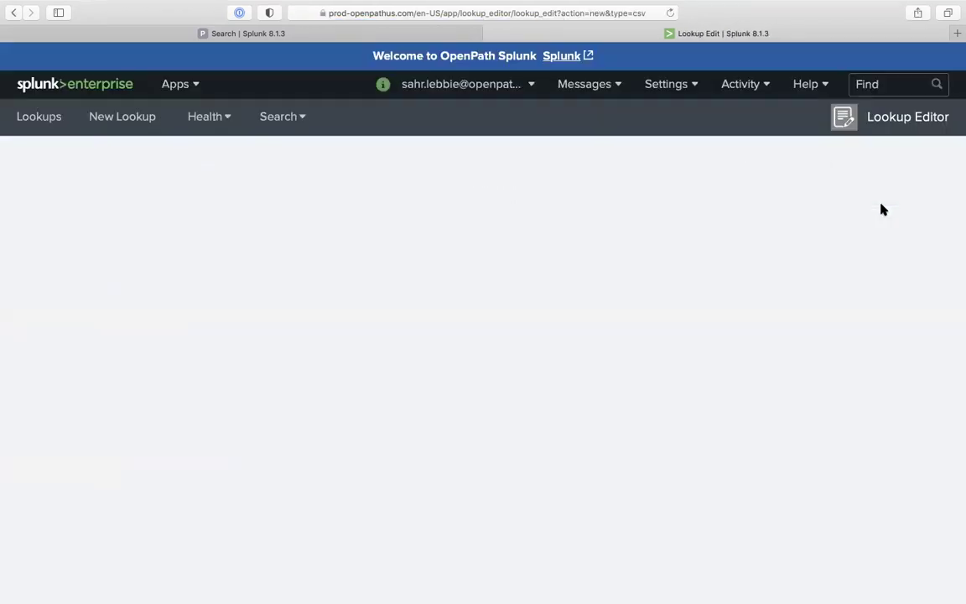
Name the lookup host_phone_number.csv and choose Search & Reporting as its app
{"action": "left_click", "coordinate": [146, 178]}
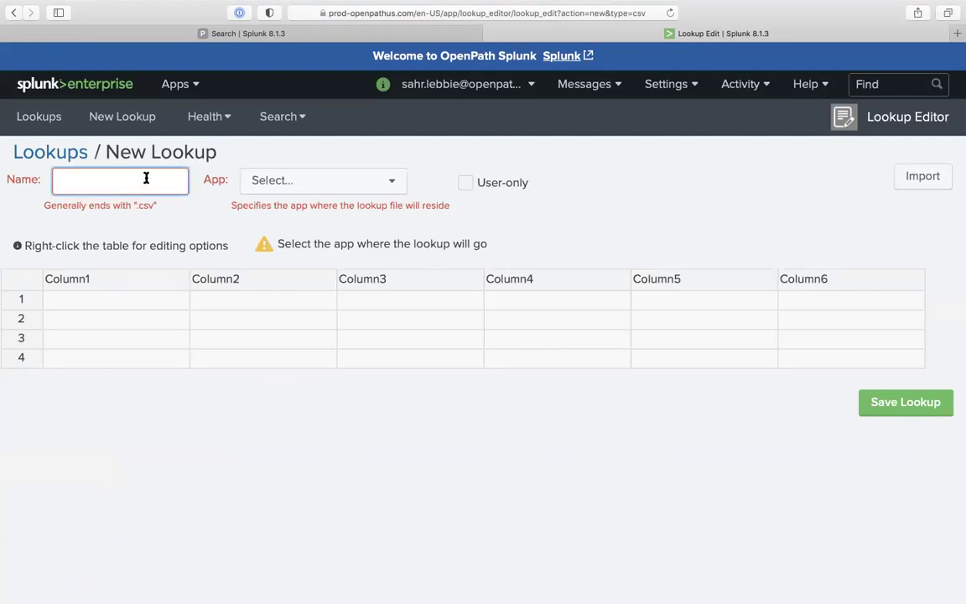
{"action": "type", "text": "peop"}
{"action": "key", "text": "BackSpace"}
{"action": "key", "text": "BackSpace"}
{"action": "key", "text": "BackSpace"}
{"action": "key", "text": "BackSpace"}
{"action": "type", "text": "host"}
{"action": "type", "text": "_phone"}
{"action": "type", "text": "_number."}
{"action": "type", "text": "csv"}
{"action": "left_click", "coordinate": [317, 173]}
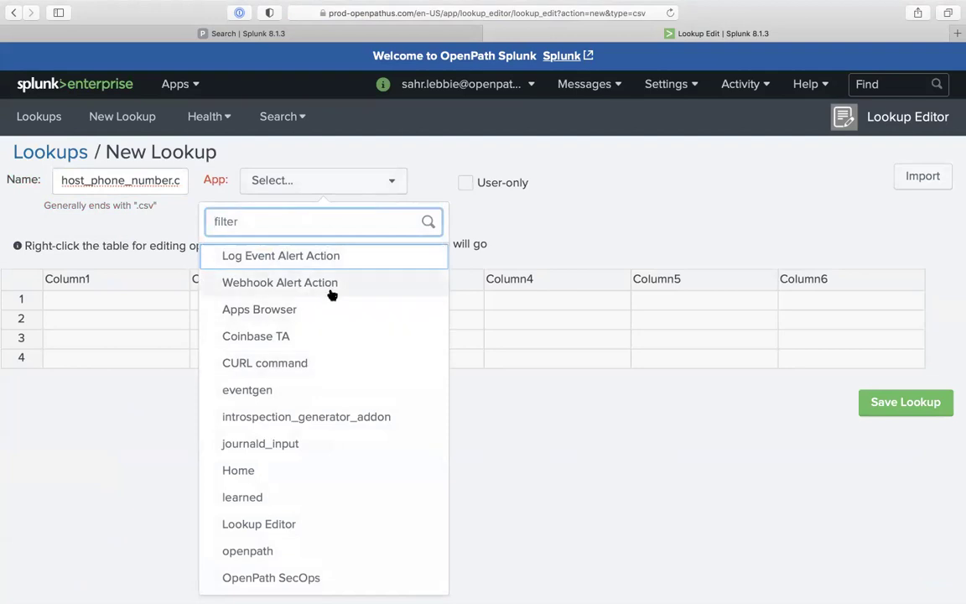
{"action": "scroll", "coordinate": [312, 486], "scroll_direction": "down", "scroll_amount": 2}
{"action": "scroll", "coordinate": [305, 460], "scroll_direction": "down", "scroll_amount": 5}
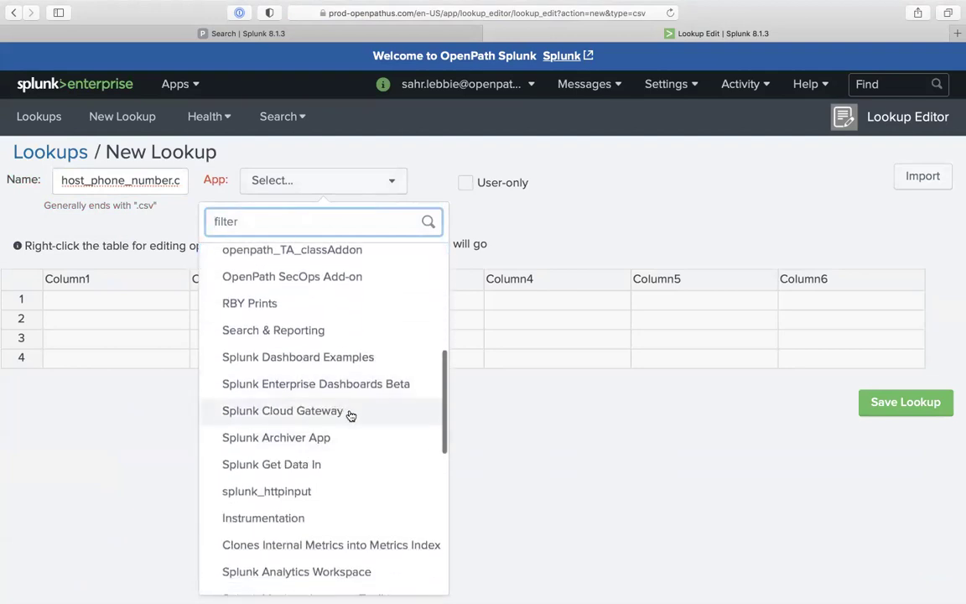
{"action": "scroll", "coordinate": [320, 407], "scroll_direction": "down", "scroll_amount": 4}
{"action": "scroll", "coordinate": [319, 406], "scroll_direction": "up", "scroll_amount": 10}
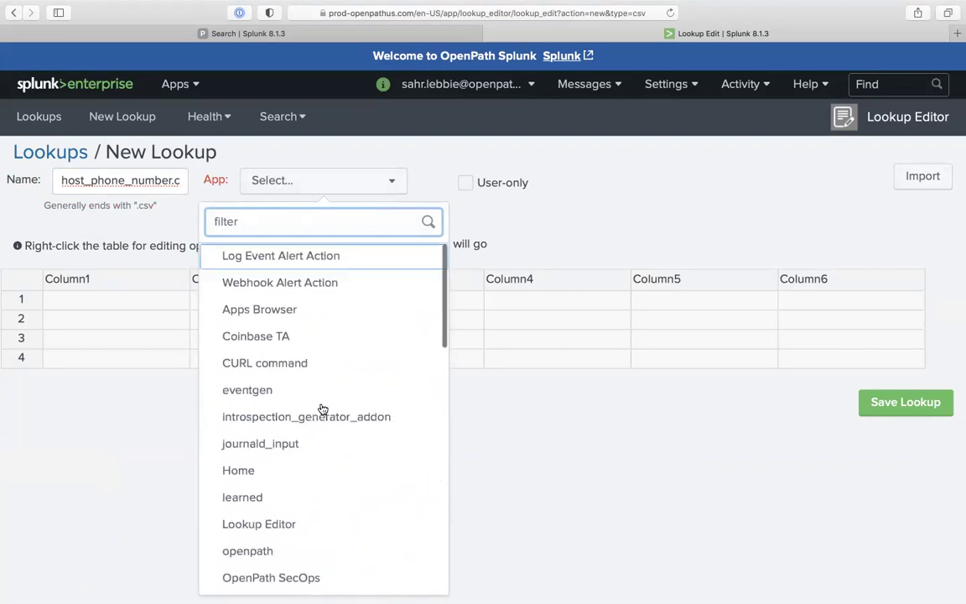
{"action": "scroll", "coordinate": [355, 314], "scroll_direction": "down", "scroll_amount": 8}
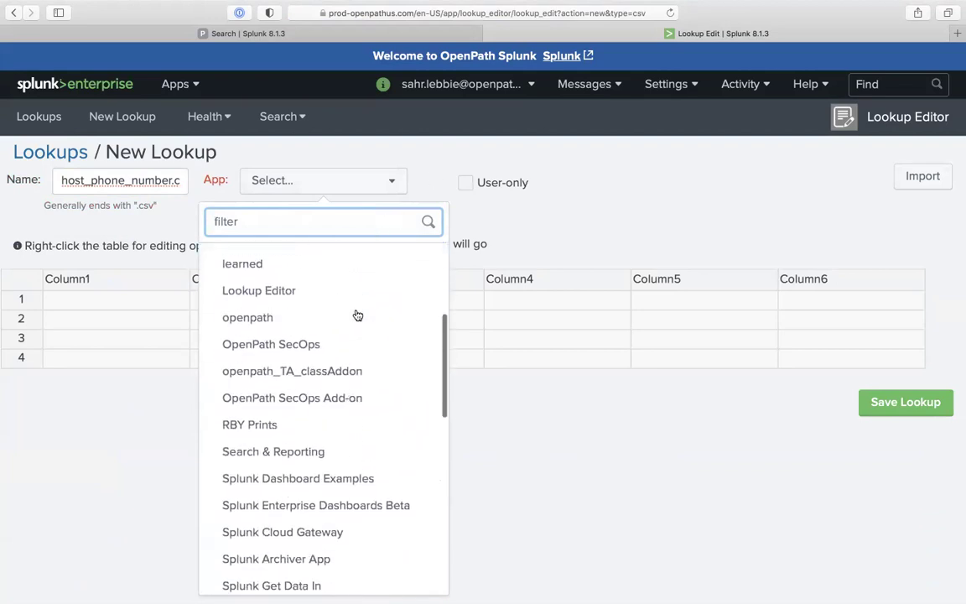
{"action": "scroll", "coordinate": [336, 331], "scroll_direction": "down", "scroll_amount": 4}
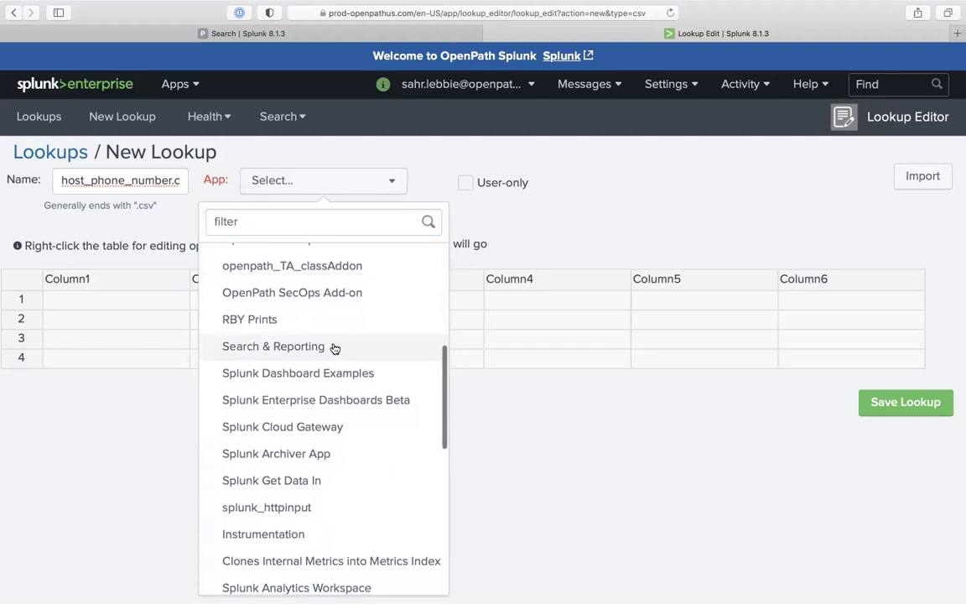
{"action": "left_click", "coordinate": [334, 344]}
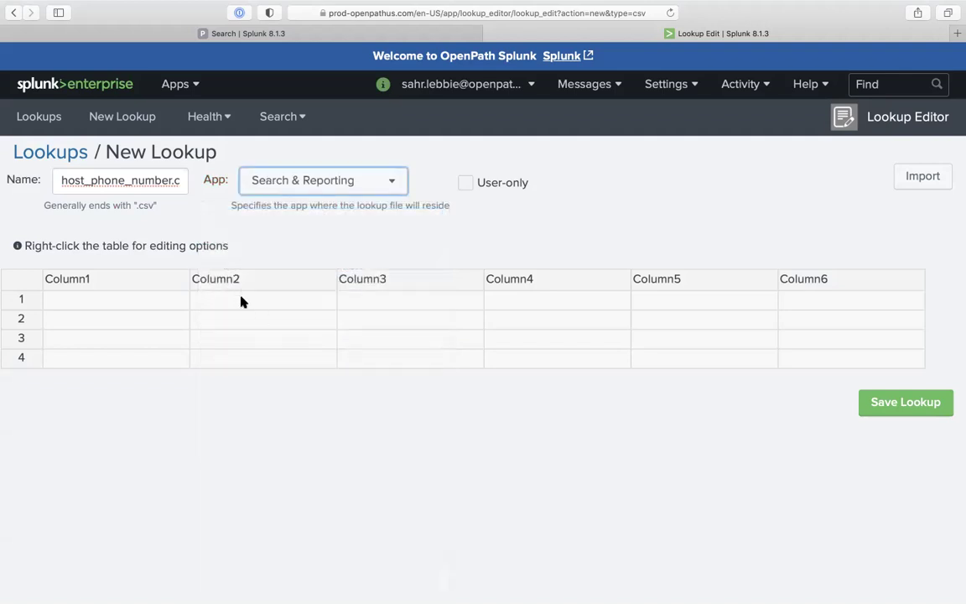
Rename Column1 to host and Column2 to phone_number
{"action": "left_click", "coordinate": [161, 302]}
{"action": "right_click", "coordinate": [156, 287]}
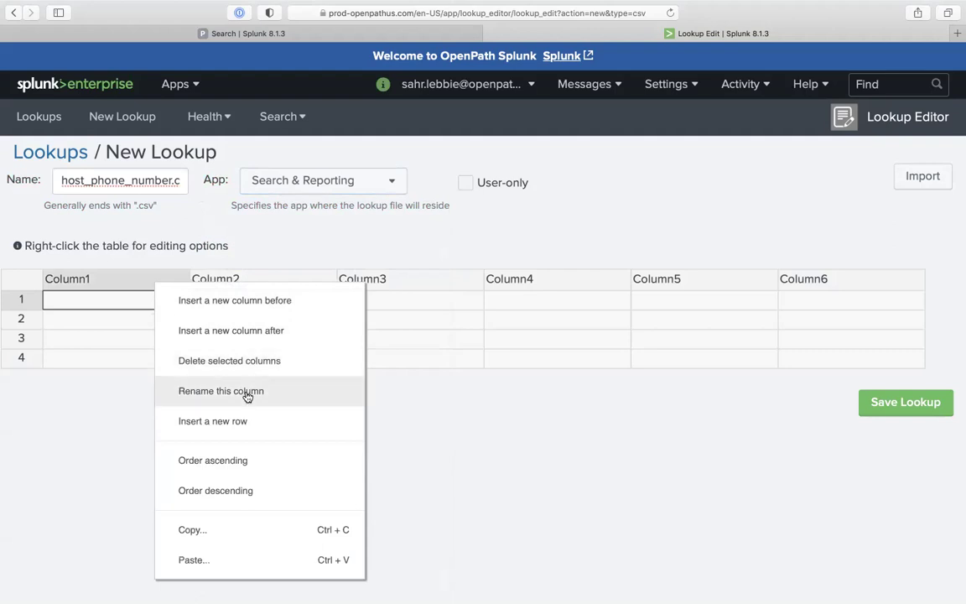
{"action": "left_click", "coordinate": [247, 395]}
{"action": "type", "text": "host"}
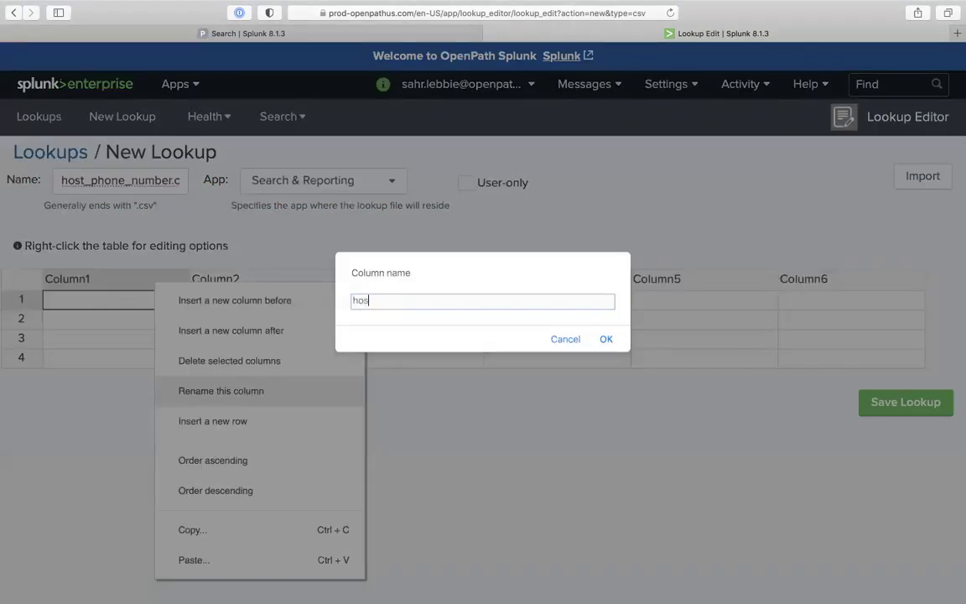
{"action": "left_click", "coordinate": [611, 340]}
{"action": "right_click", "coordinate": [267, 282]}
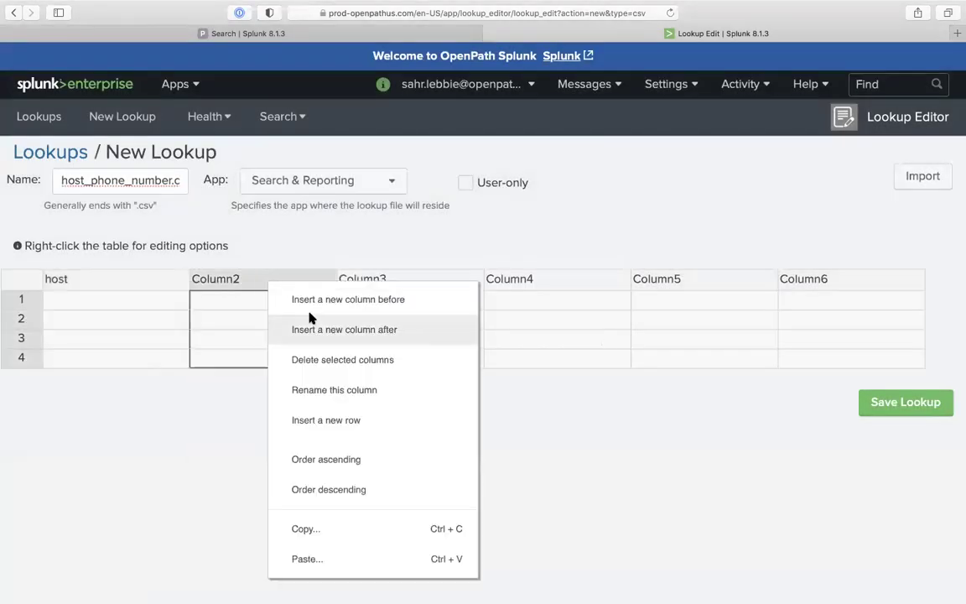
{"action": "left_click", "coordinate": [365, 392]}
{"action": "type", "text": "phone_number"}
{"action": "key", "text": "Return"}
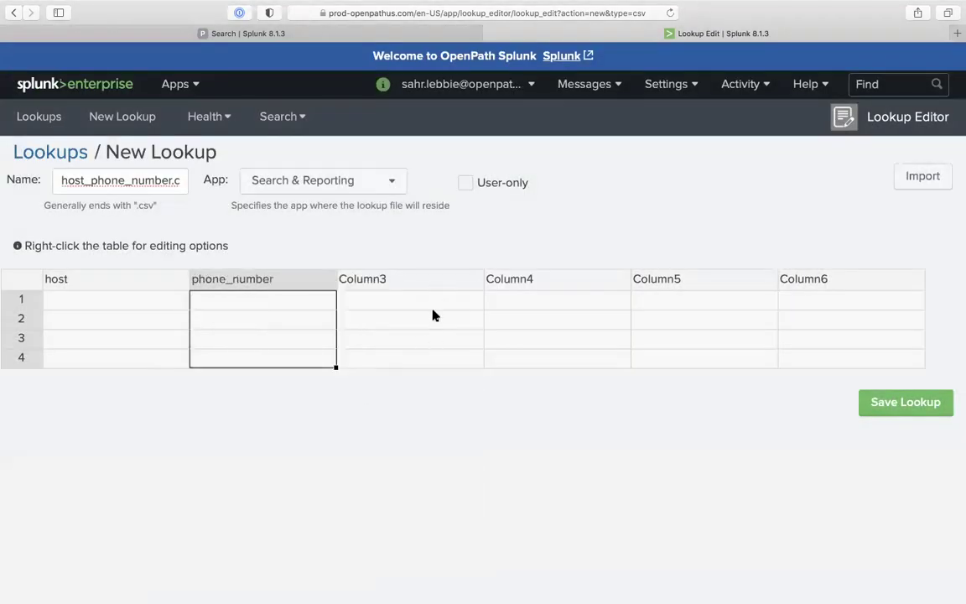
Select the unused cells and delete the four empty rows
{"action": "left_click", "coordinate": [435, 279]}
{"action": "key", "text": "shift+Right"}
{"action": "key", "text": "shift+Right"}
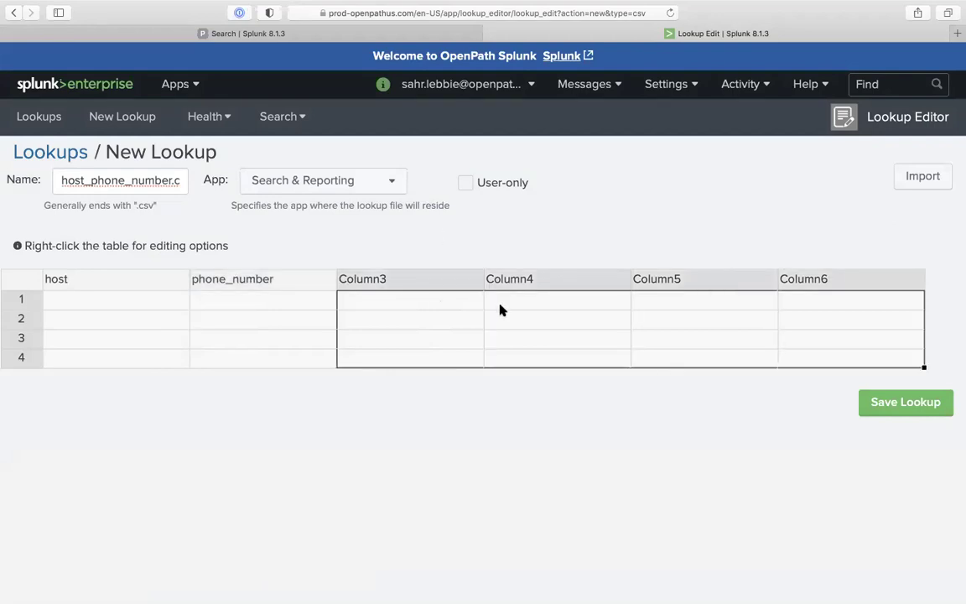
{"action": "right_click", "coordinate": [500, 310]}
{"action": "left_click", "coordinate": [537, 388]}
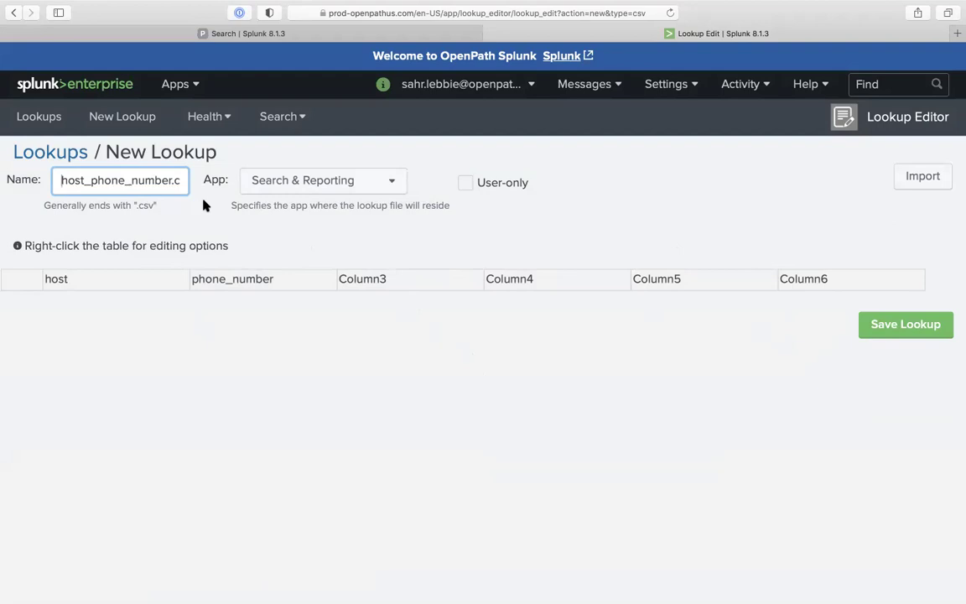
Copy the lookup name and start a fresh CSV lookup named host_phone_number.csv
{"action": "double_click", "coordinate": [159, 178]}
{"action": "key", "text": "super+c"}
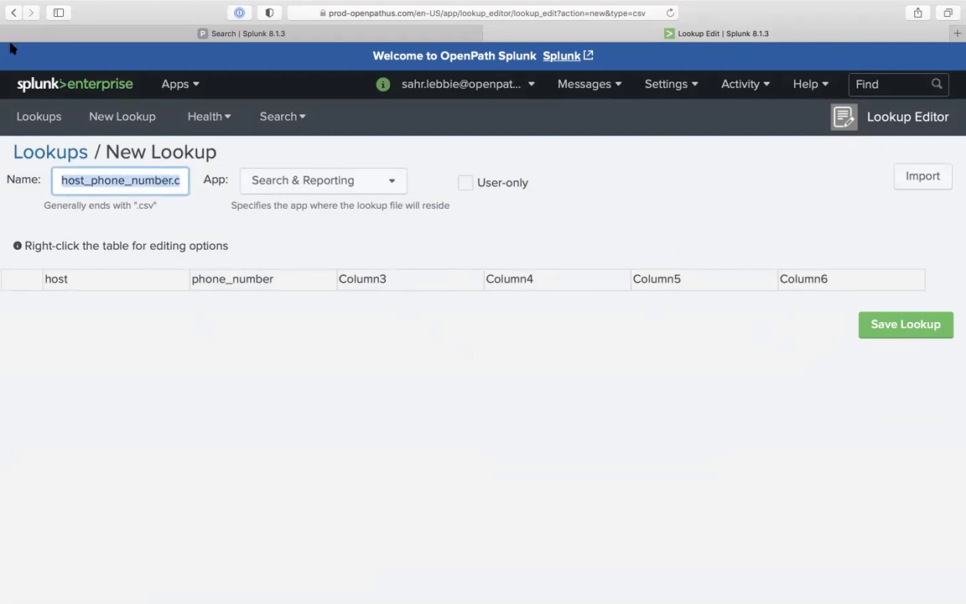
{"action": "left_click", "coordinate": [14, 12]}
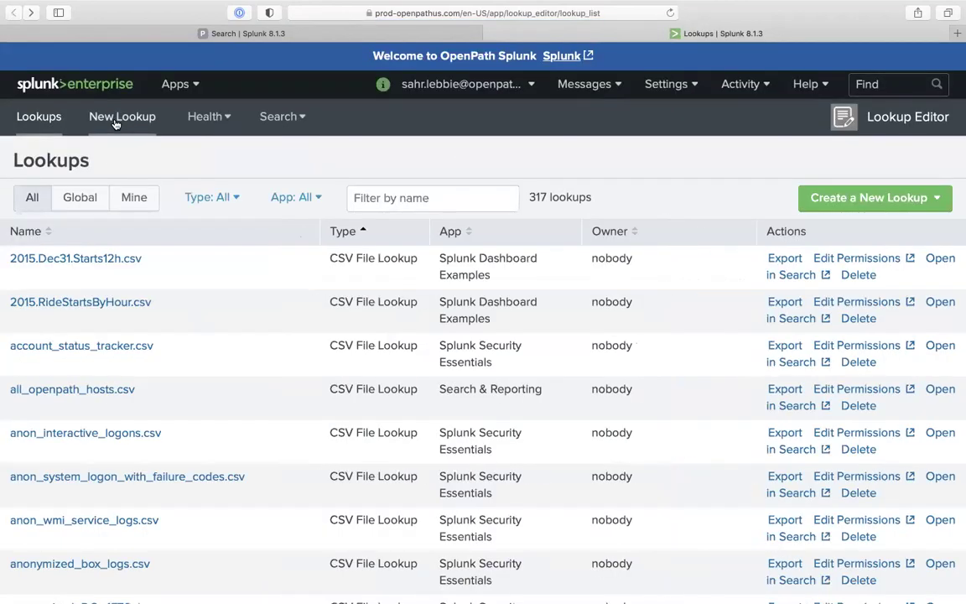
{"action": "left_click", "coordinate": [877, 200]}
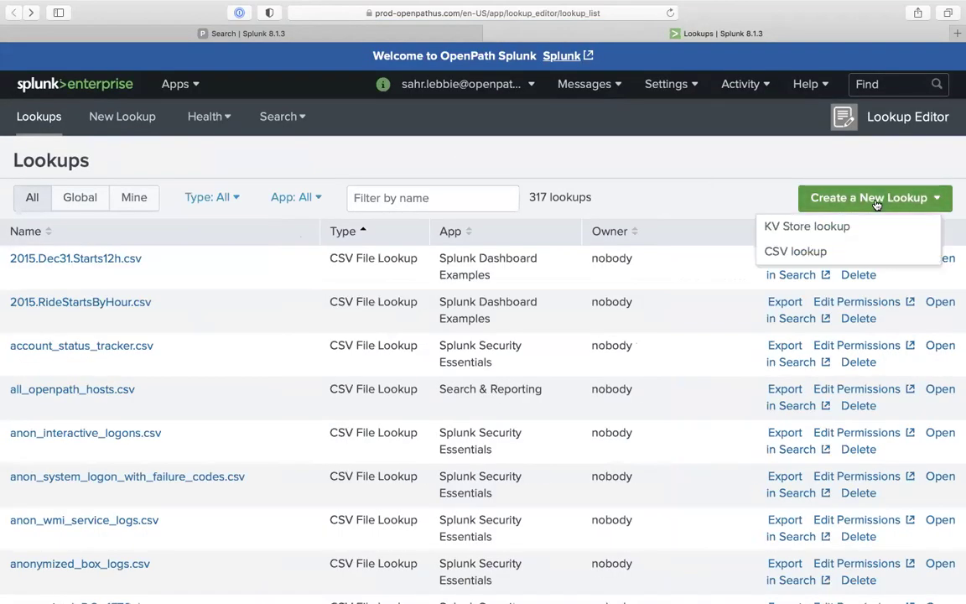
{"action": "left_click", "coordinate": [837, 250]}
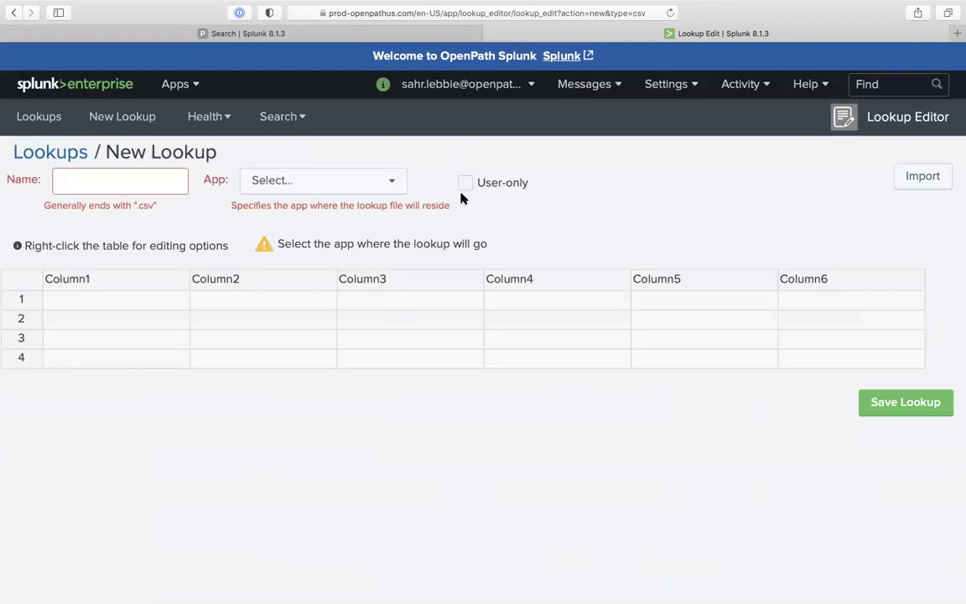
{"action": "left_click", "coordinate": [140, 179]}
{"action": "key", "text": "super+v"}
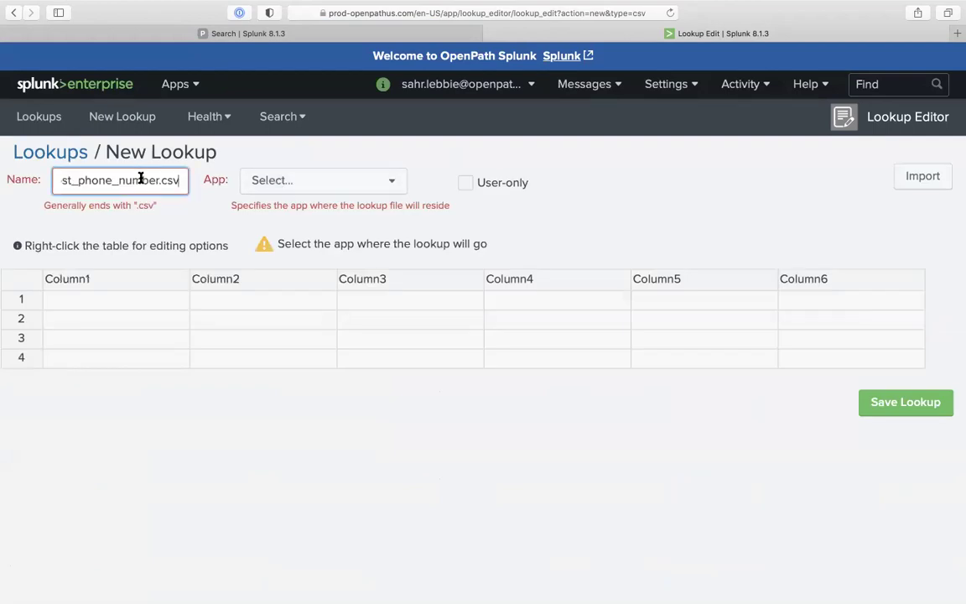
Rename the first two columns to host and phone_number
{"action": "right_click", "coordinate": [137, 279]}
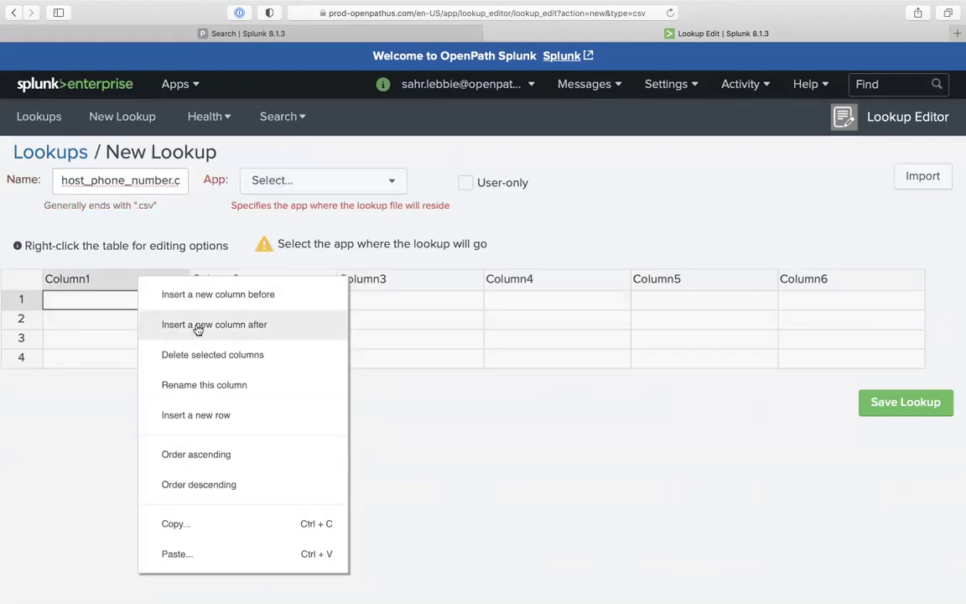
{"action": "left_click", "coordinate": [205, 382]}
{"action": "type", "text": "host"}
{"action": "key", "text": "Return"}
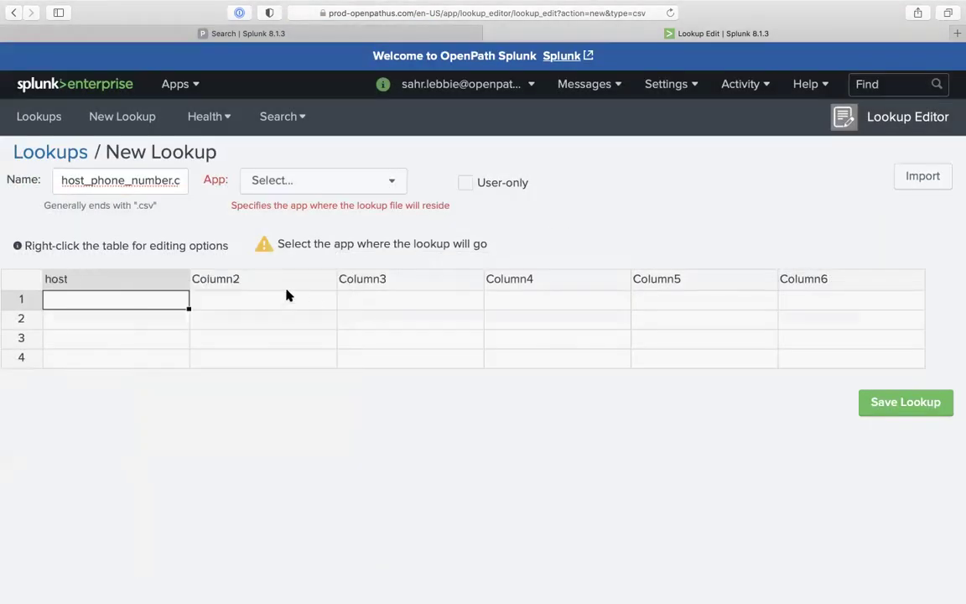
{"action": "left_click", "coordinate": [290, 281]}
{"action": "right_click", "coordinate": [291, 281]}
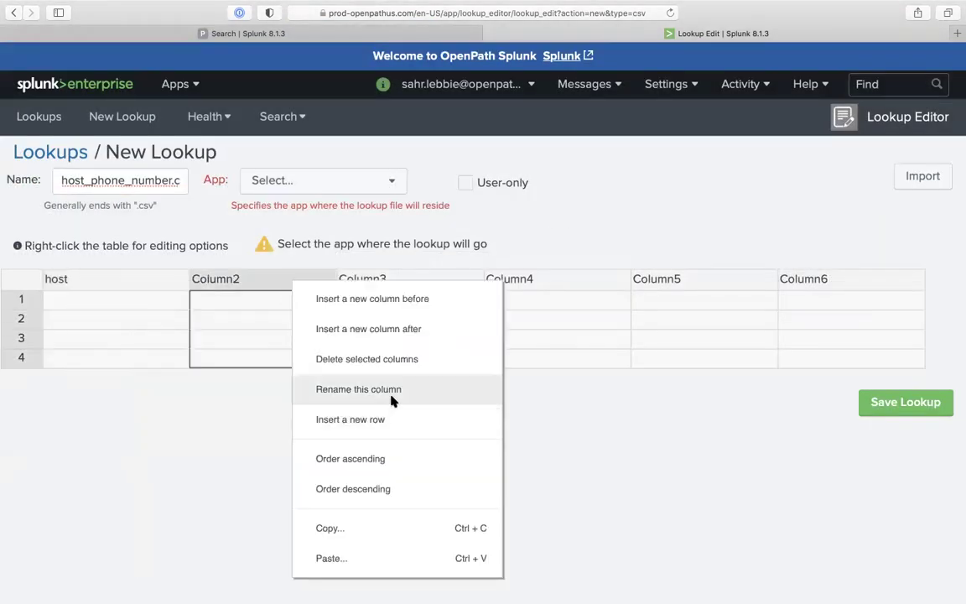
{"action": "left_click", "coordinate": [391, 401]}
{"action": "type", "text": "phone_number"}
{"action": "key", "text": "Return"}
Select the extra columns and delete Column5
{"action": "left_click", "coordinate": [414, 281]}
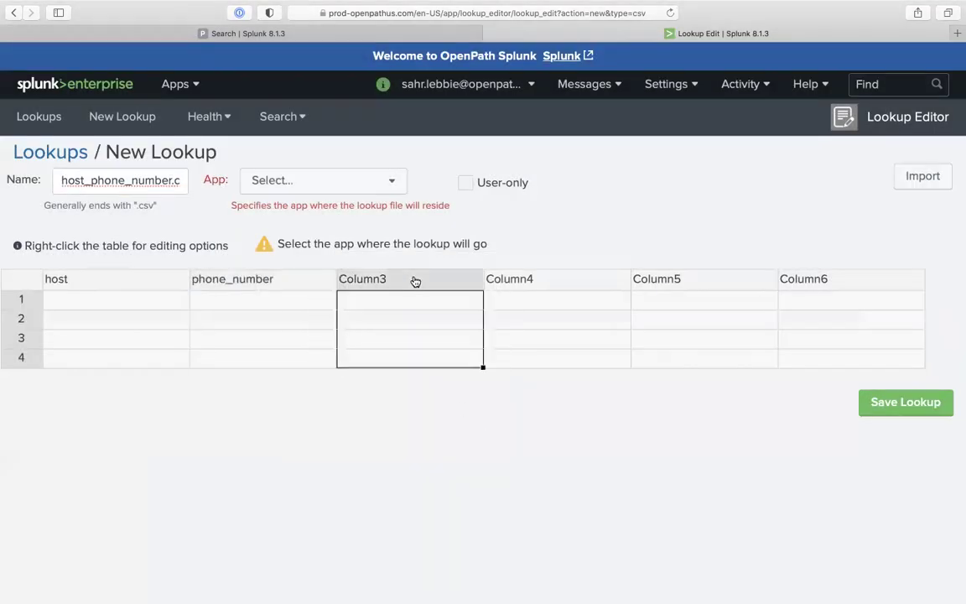
{"action": "left_click_drag", "start_coordinate": [414, 281], "coordinate": [847, 280]}
{"action": "right_click", "coordinate": [440, 316]}
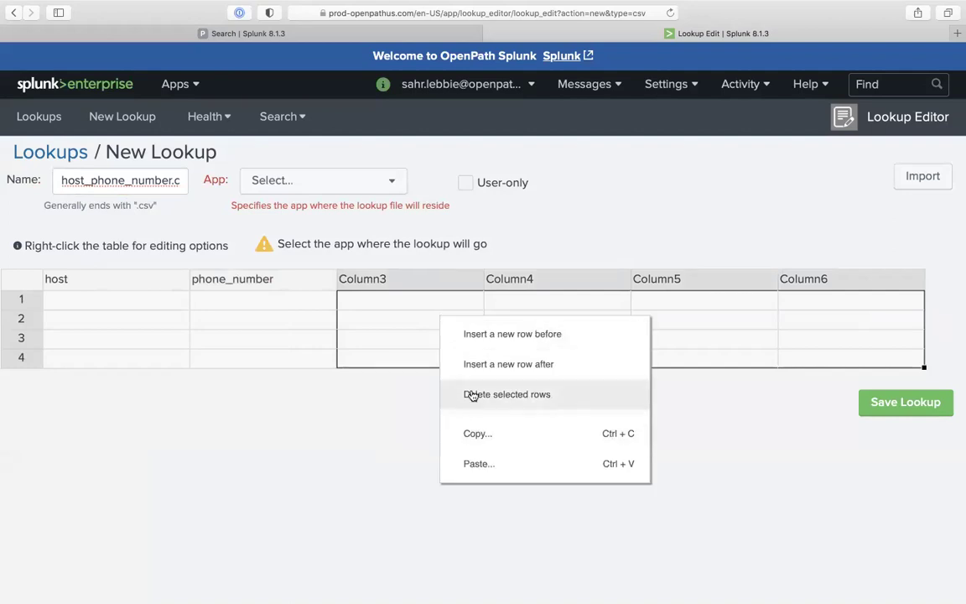
{"action": "left_click", "coordinate": [713, 336]}
{"action": "left_click", "coordinate": [732, 286]}
{"action": "right_click", "coordinate": [733, 289]}
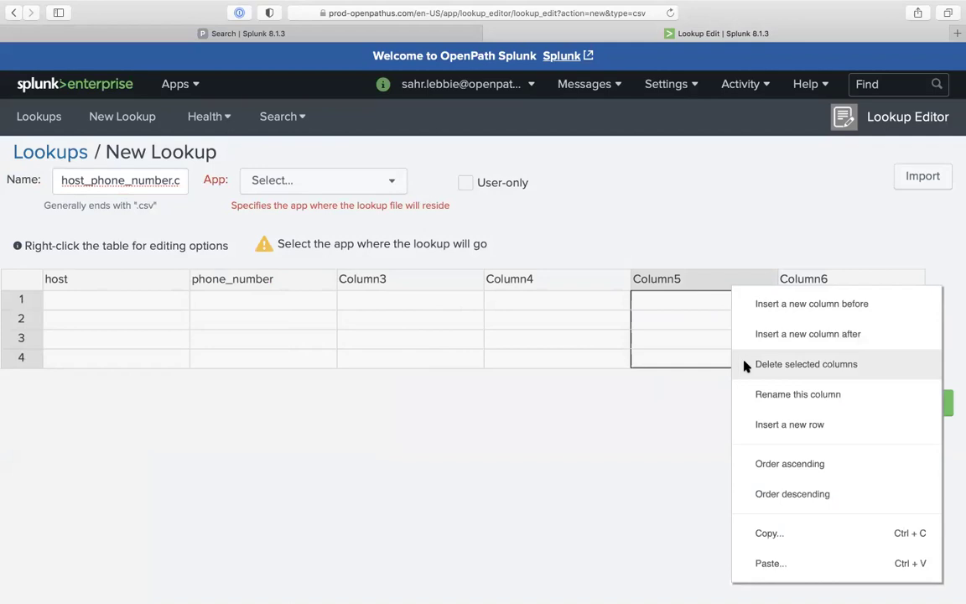
{"action": "left_click", "coordinate": [747, 367]}
Delete the remaining extra columns Column4, Column3 and Column6
{"action": "left_click", "coordinate": [582, 280]}
{"action": "right_click", "coordinate": [585, 279]}
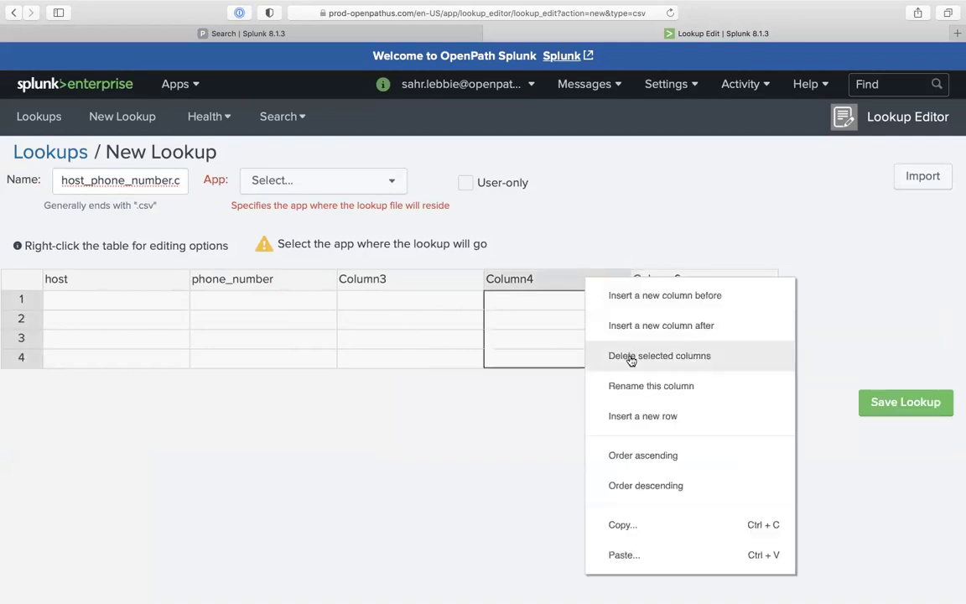
{"action": "left_click", "coordinate": [631, 355]}
{"action": "left_click", "coordinate": [444, 282]}
{"action": "right_click", "coordinate": [445, 283]}
{"action": "left_click", "coordinate": [446, 285]}
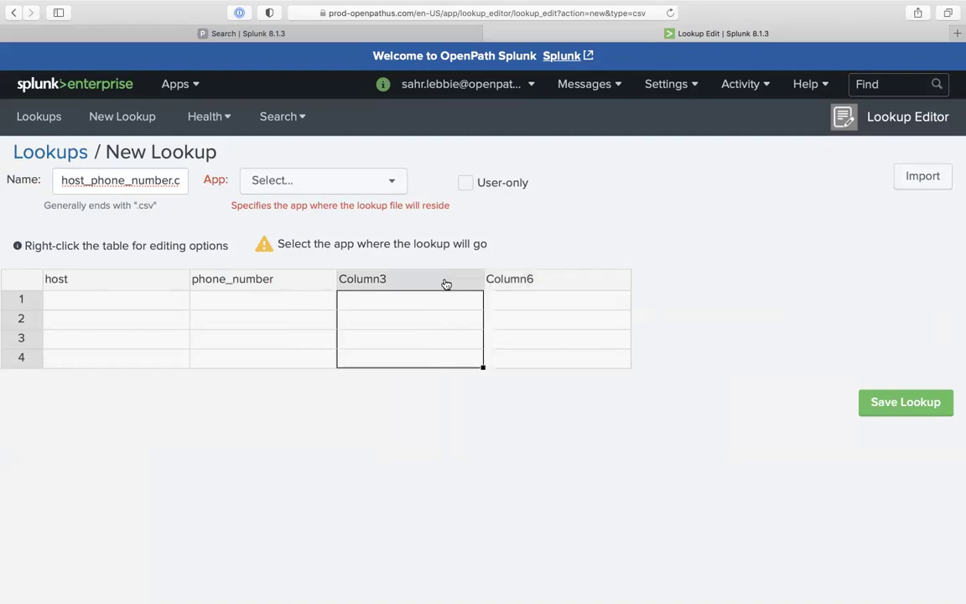
{"action": "right_click", "coordinate": [446, 285]}
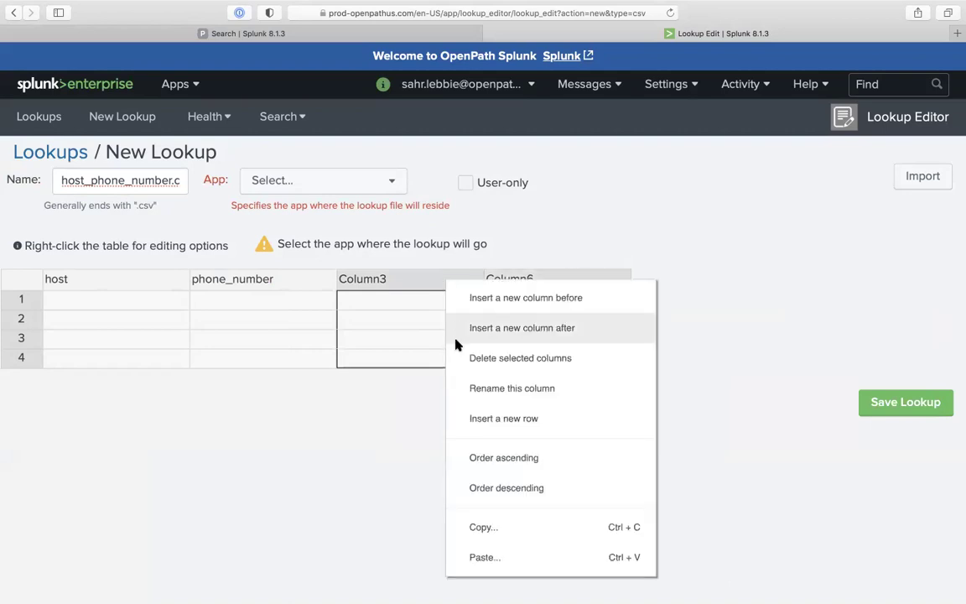
{"action": "left_click", "coordinate": [460, 358]}
Set the lookup's app to Search & Reporting, save it, and return to the search
{"action": "left_click", "coordinate": [269, 323]}
{"action": "left_click", "coordinate": [138, 314]}
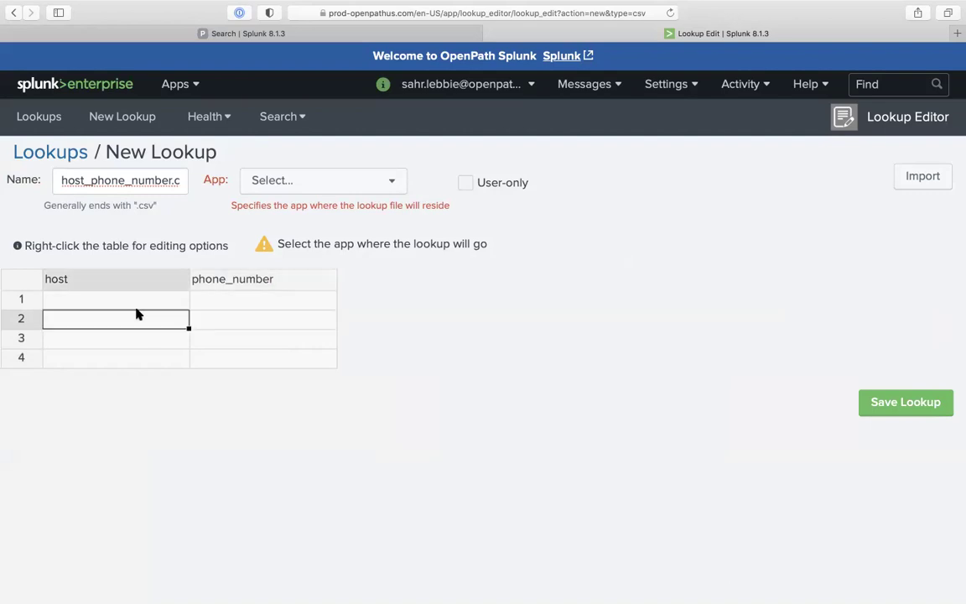
{"action": "left_click", "coordinate": [138, 302]}
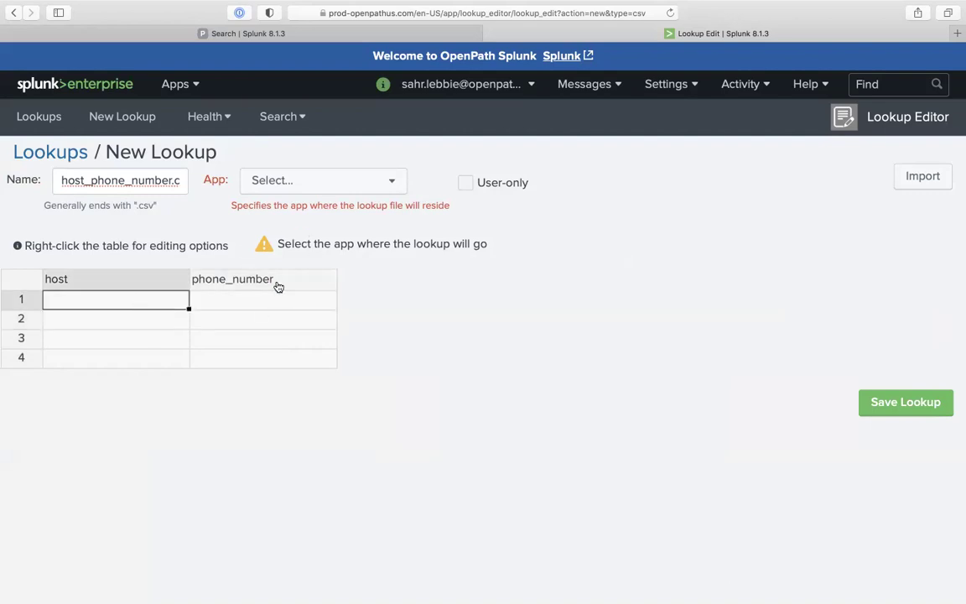
{"action": "left_click", "coordinate": [327, 186]}
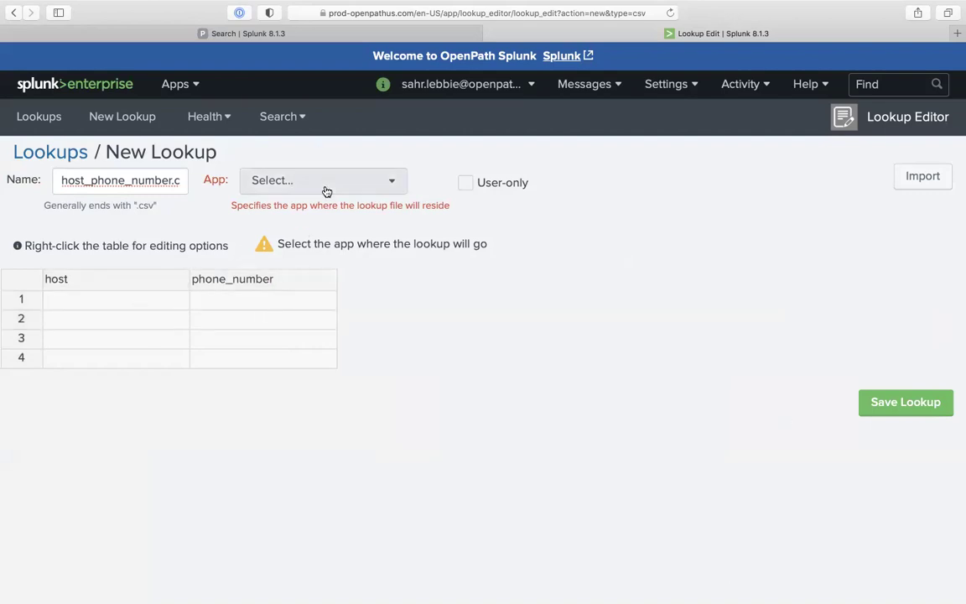
{"action": "type", "text": "sea"}
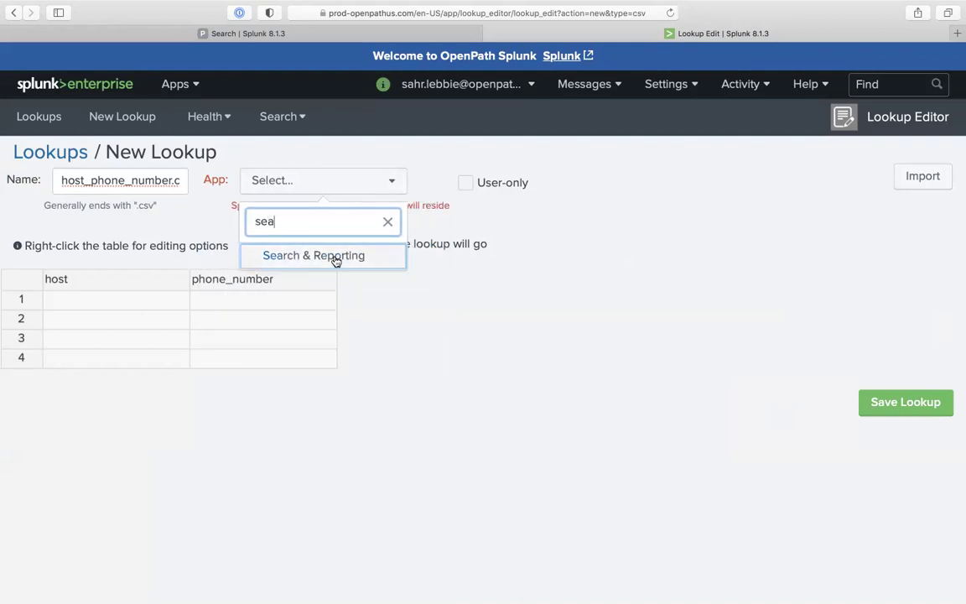
{"action": "left_click", "coordinate": [334, 256]}
{"action": "left_click", "coordinate": [151, 303]}
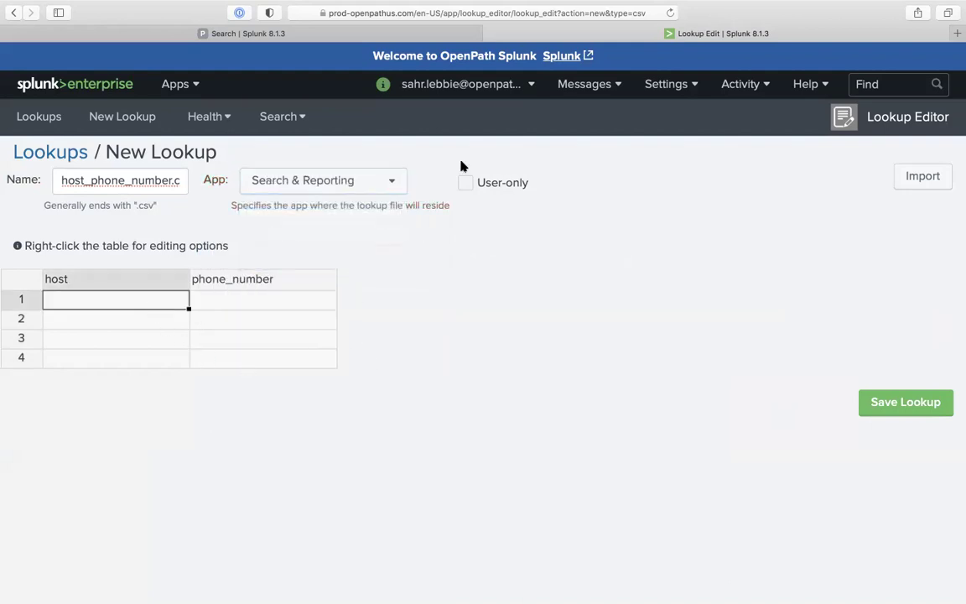
{"action": "left_click", "coordinate": [889, 409]}
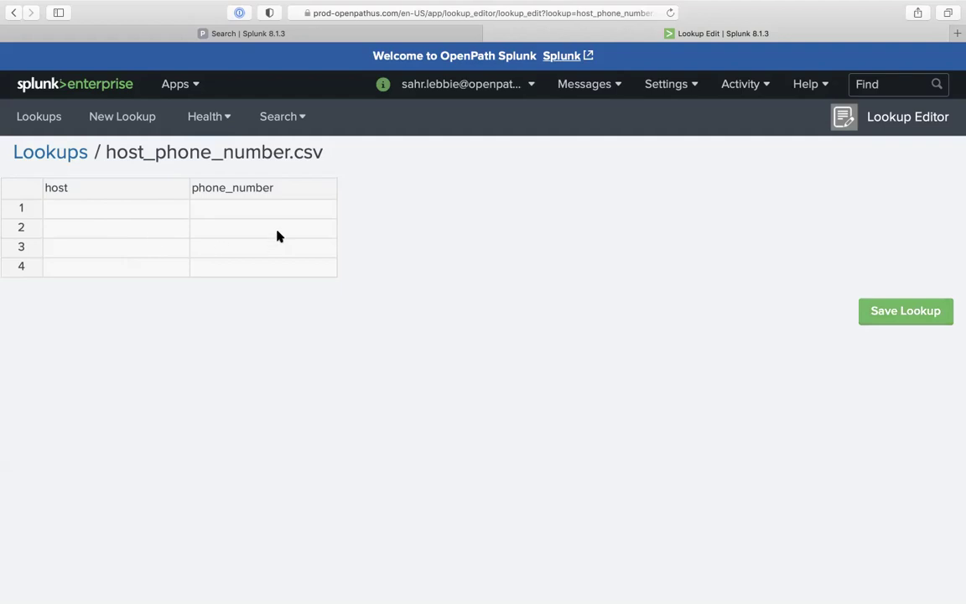
{"action": "left_click", "coordinate": [384, 34]}
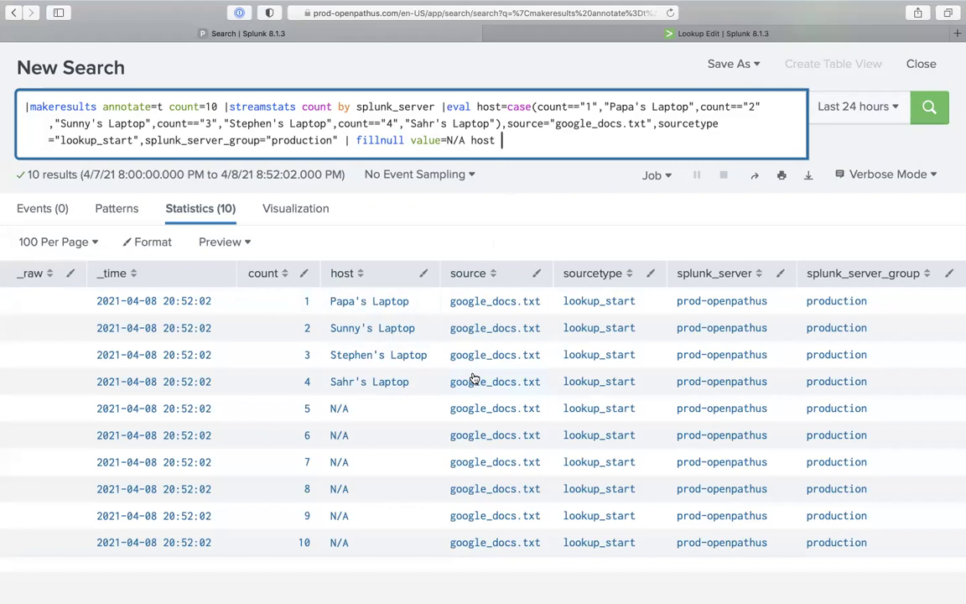
Add '|fields host' and '|fields - _time _raw' to the query, rerunning after each
{"action": "type", "text": "|fields "}
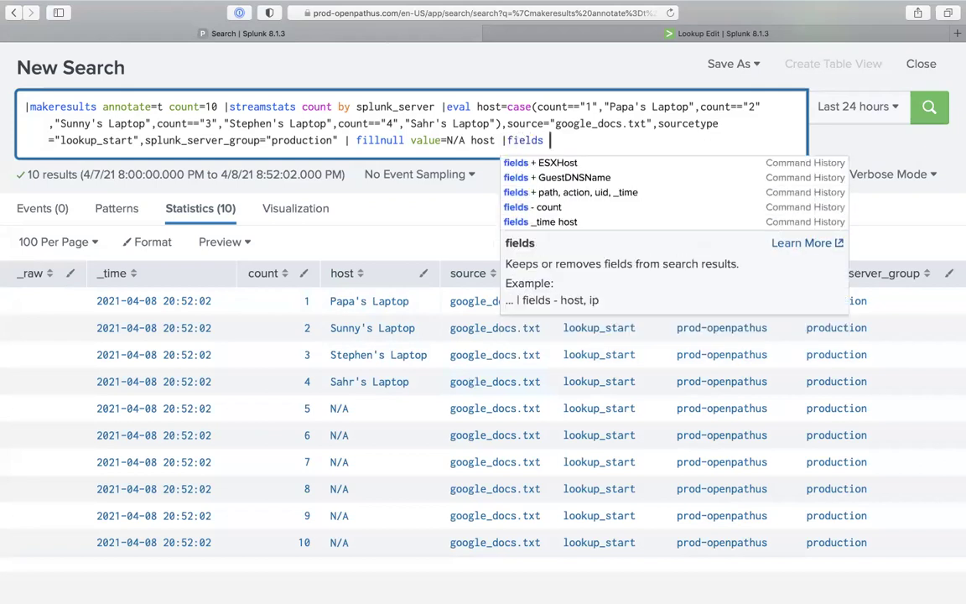
{"action": "type", "text": "host"}
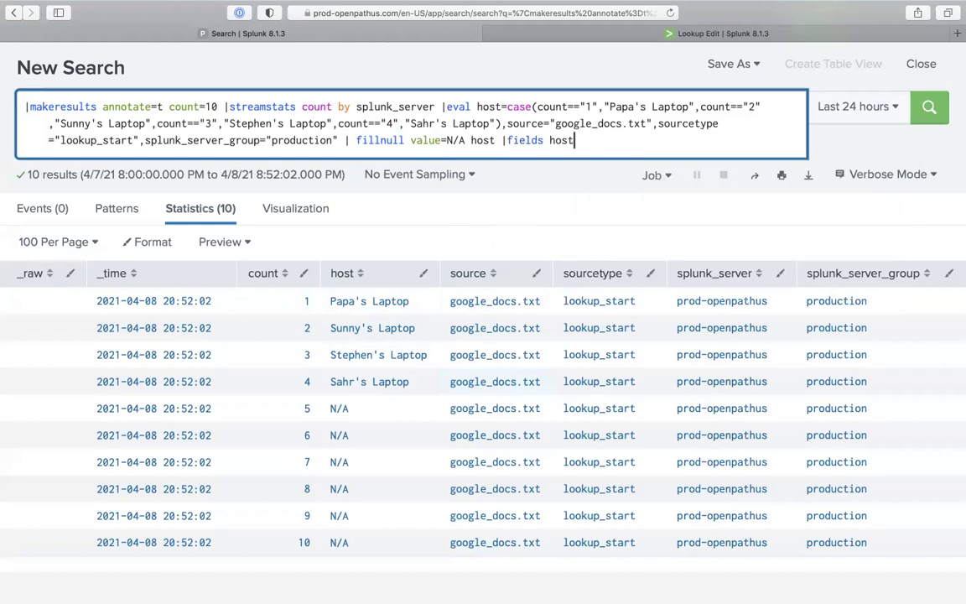
{"action": "key", "text": "Return"}
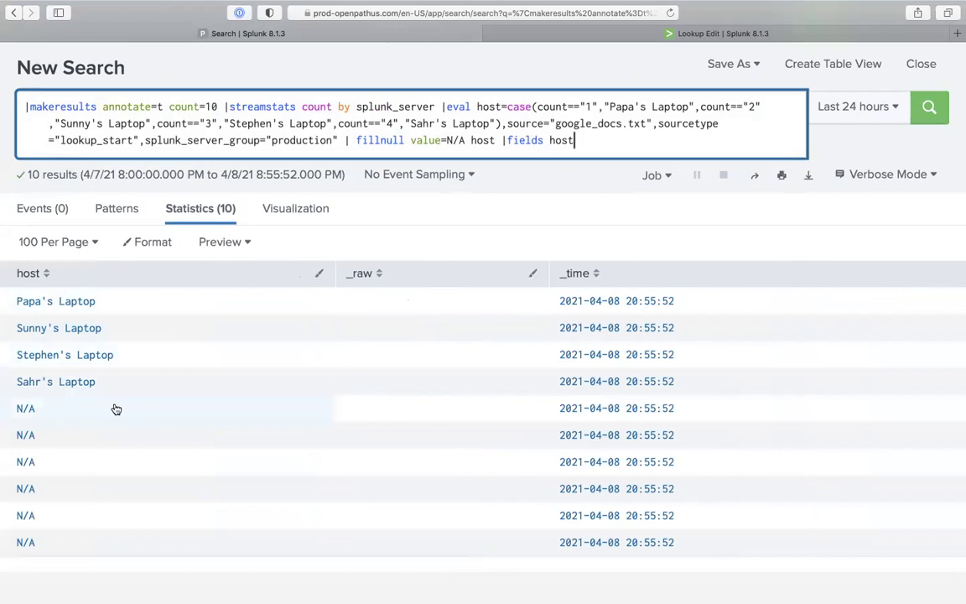
{"action": "type", "text": "|fields "}
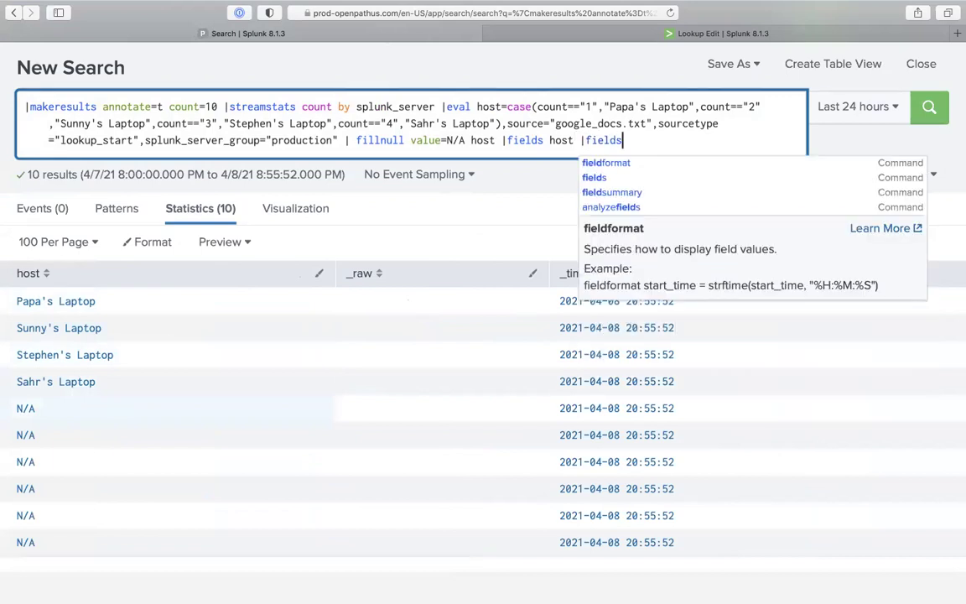
{"action": "type", "text": "- _t"}
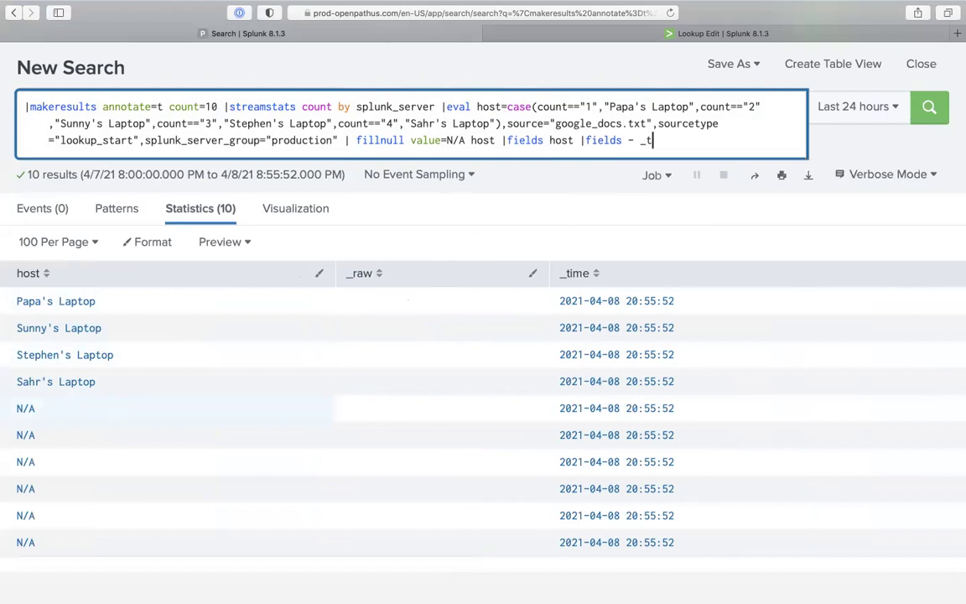
{"action": "type", "text": "ime _raw"}
{"action": "key", "text": "Return"}
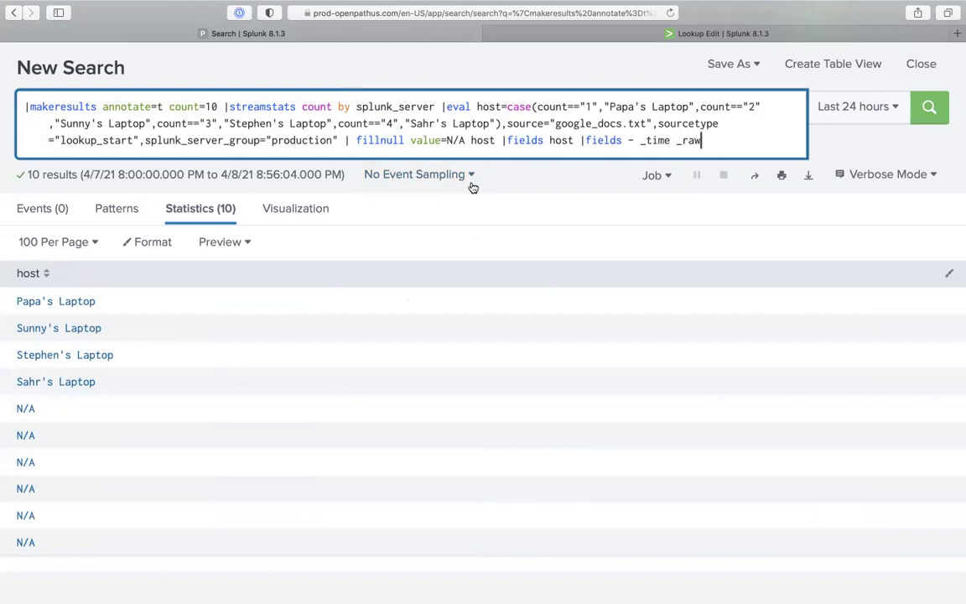
Test the search without the '|fields - _time _raw' clause, then restore it and rerun
{"action": "left_click", "coordinate": [601, 34]}
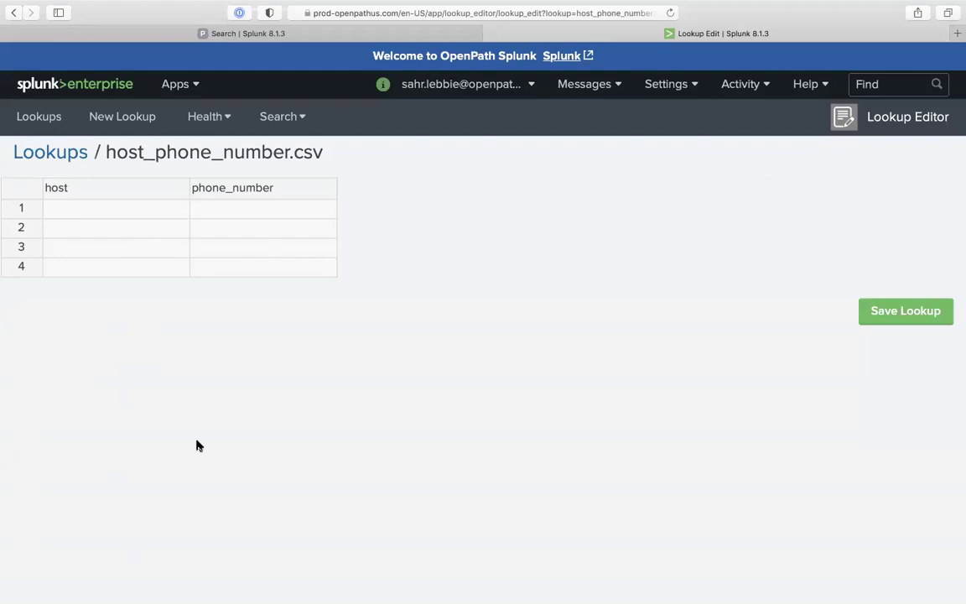
{"action": "left_click", "coordinate": [367, 34]}
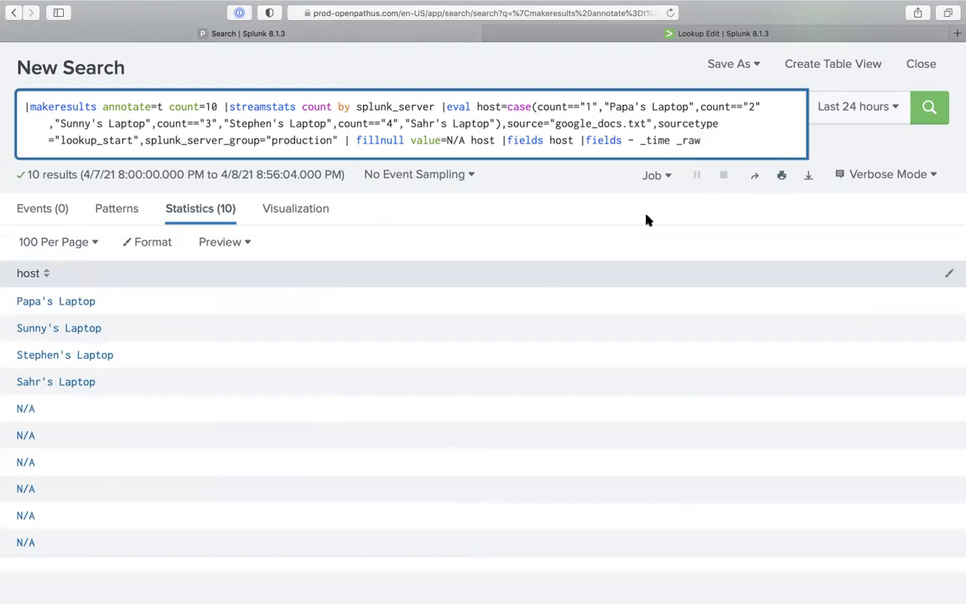
{"action": "left_click_drag", "start_coordinate": [579, 140], "coordinate": [777, 138]}
{"action": "type", "text": "host_phone_number.csv"}
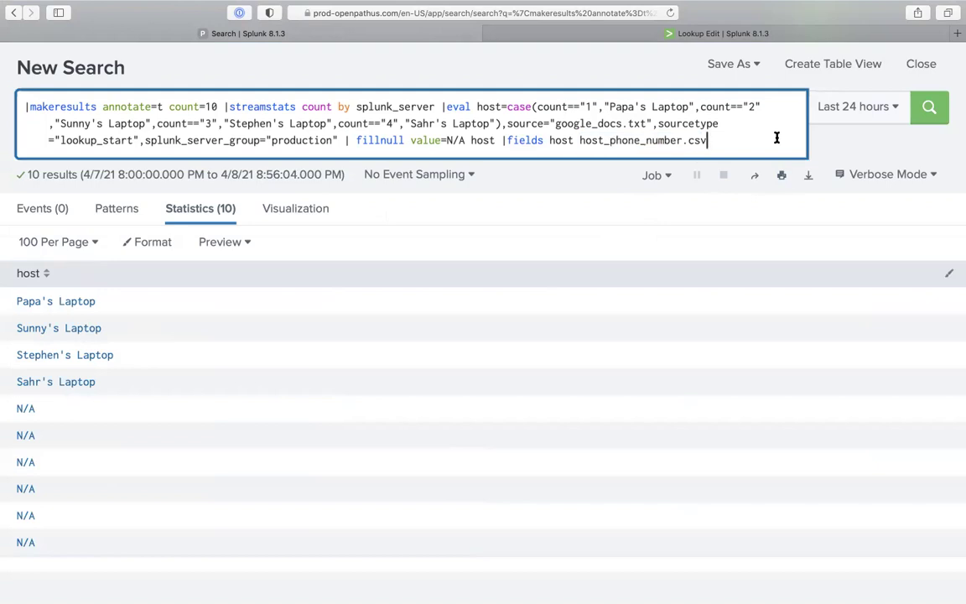
{"action": "key", "text": "super+z"}
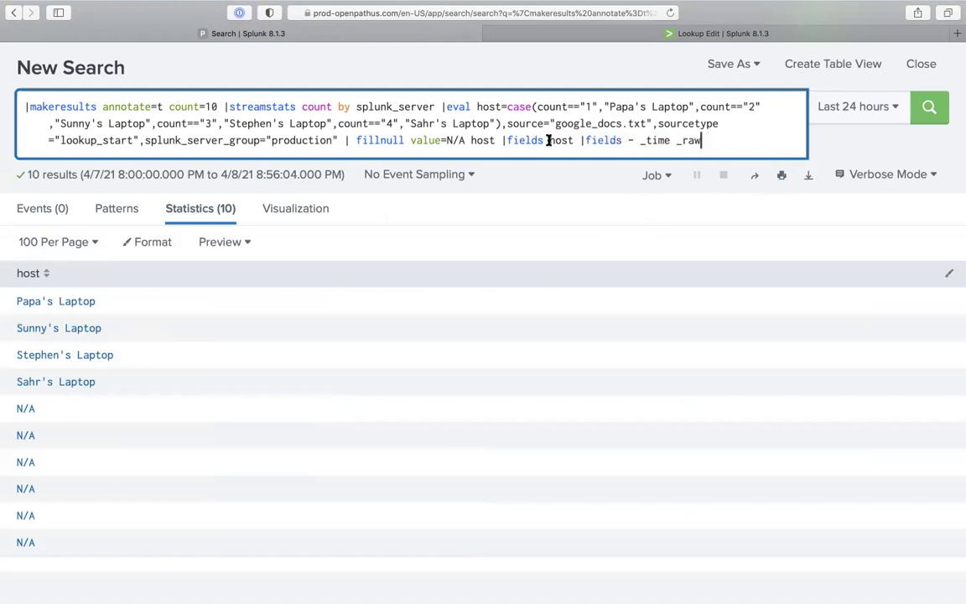
{"action": "left_click_drag", "start_coordinate": [576, 140], "coordinate": [712, 140]}
{"action": "key", "text": "BackSpace"}
{"action": "key", "text": "Return"}
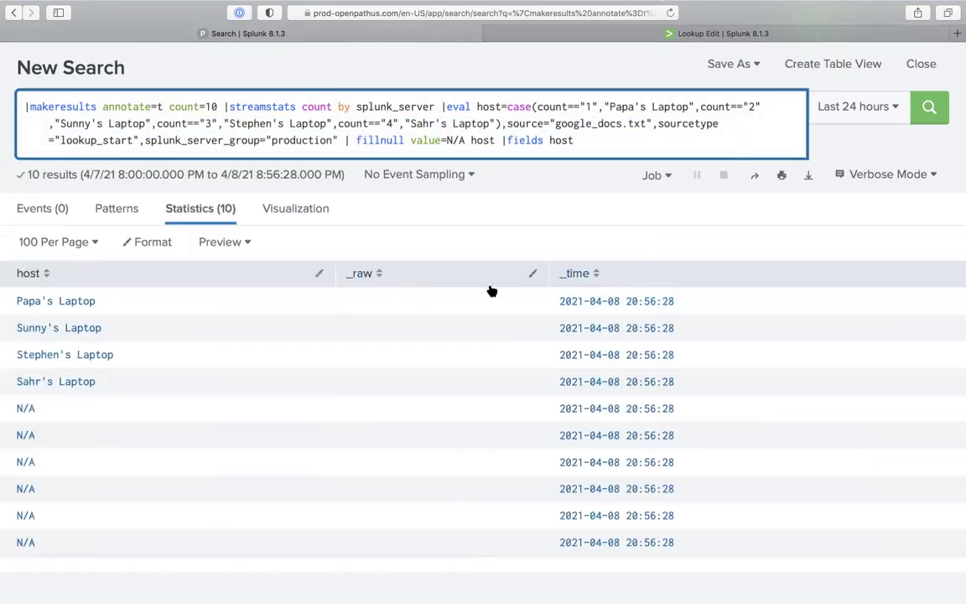
{"action": "key", "text": "super+z"}
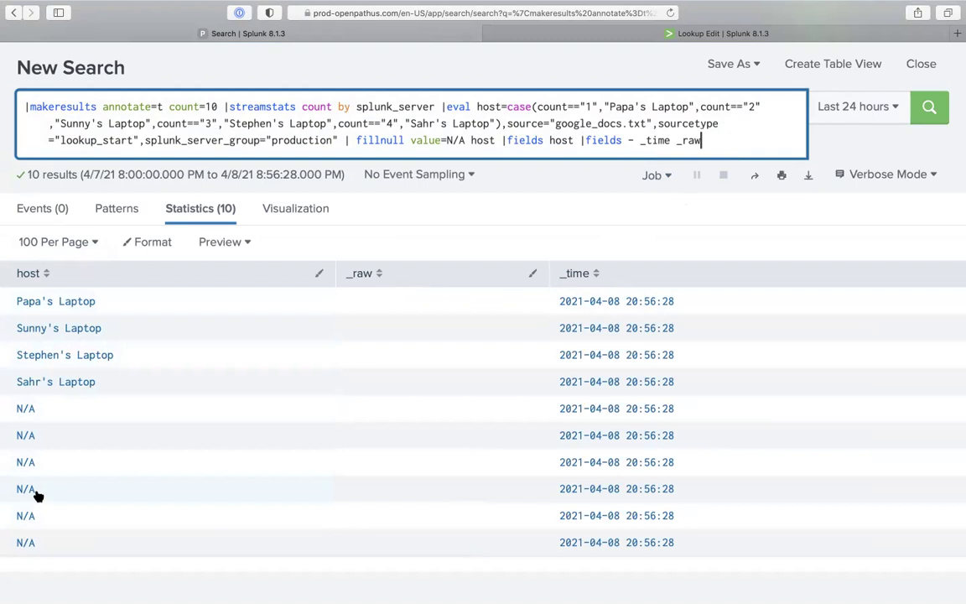
{"action": "key", "text": "Return"}
Begin an '|outputlookup' command at the end of the query
{"action": "type", "text": "|o"}
{"action": "key", "text": "BackSpace"}
{"action": "type", "text": "outputlookup"}
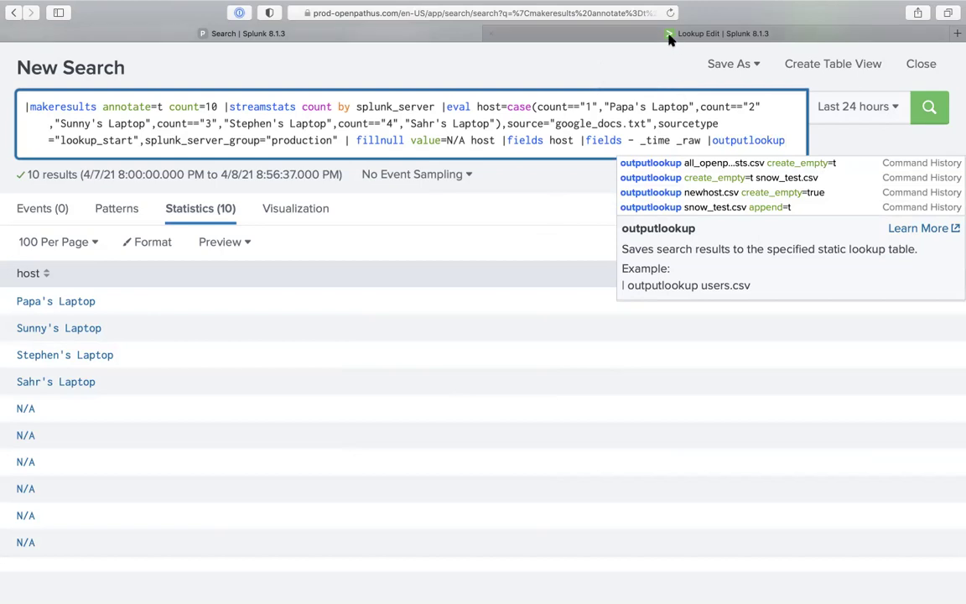
Complete the query with '|outputlookup host_phone_number.csv' and run it
{"action": "left_click", "coordinate": [603, 35]}
{"action": "left_click_drag", "start_coordinate": [103, 151], "coordinate": [327, 160]}
{"action": "key", "text": "super+c"}
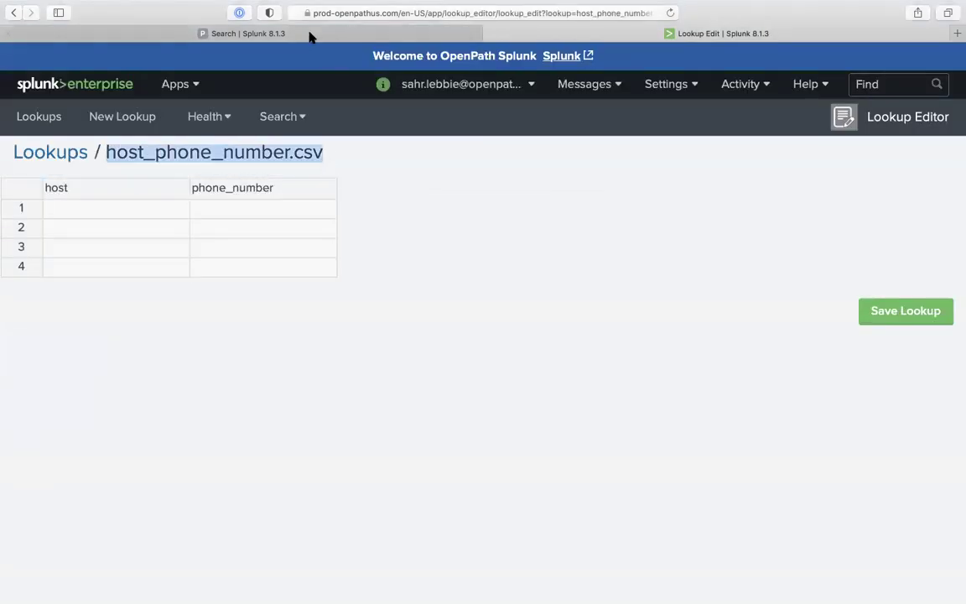
{"action": "left_click", "coordinate": [313, 34]}
{"action": "key", "text": "super+v"}
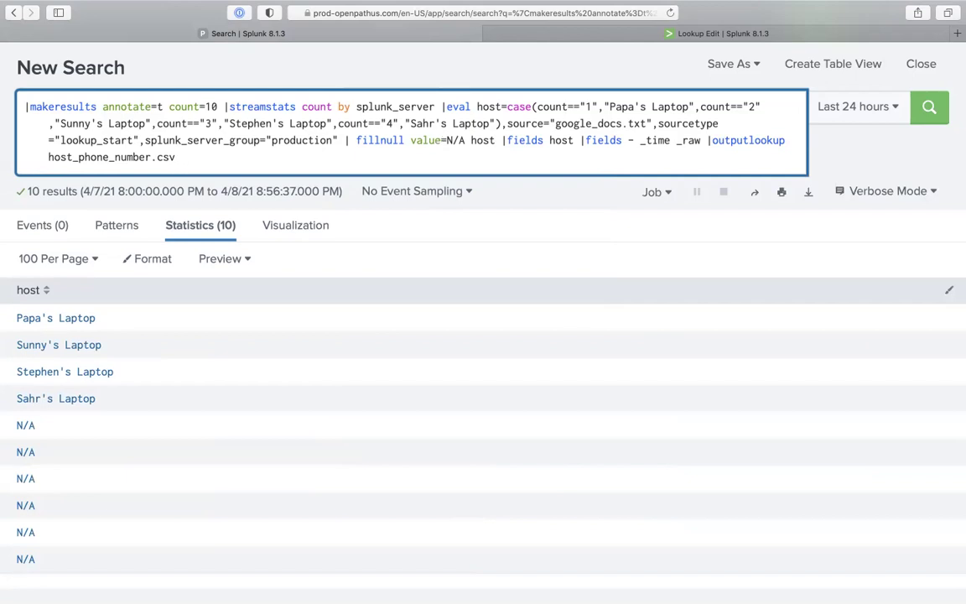
{"action": "key", "text": "BackSpace"}
{"action": "key", "text": "Return"}
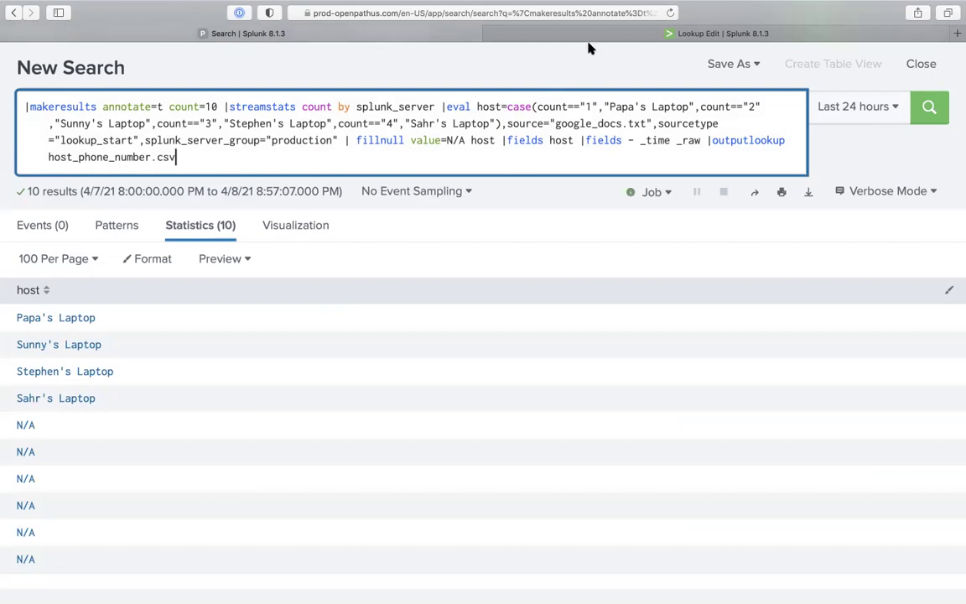
Reload the lookup editor to check the written host values, then return to Search
{"action": "left_click", "coordinate": [532, 35]}
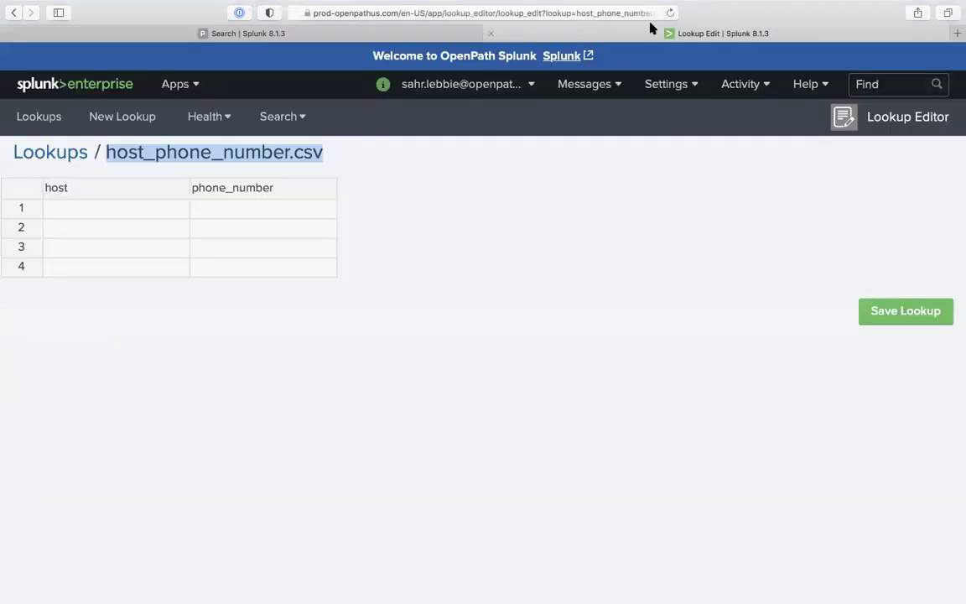
{"action": "left_click", "coordinate": [670, 12]}
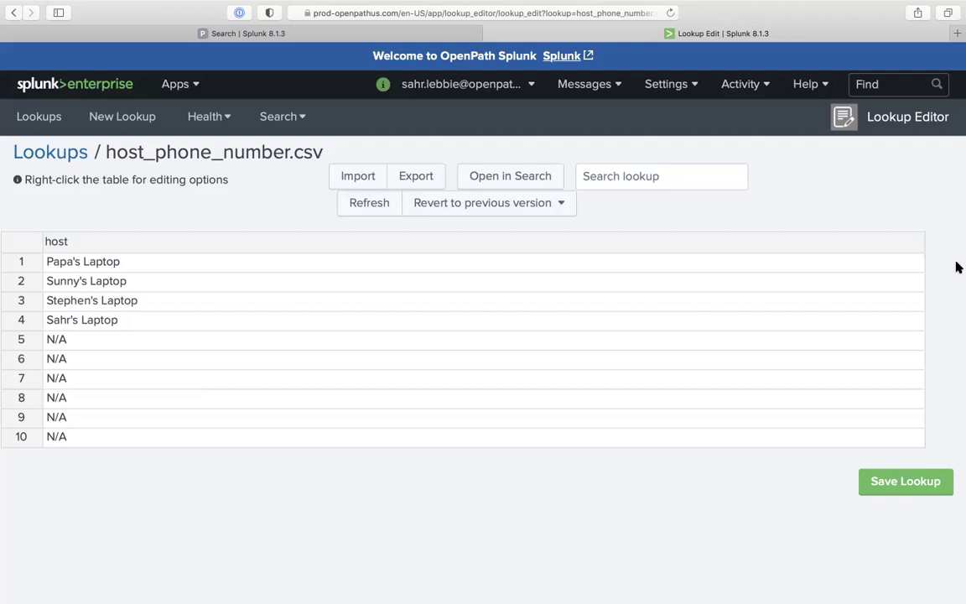
{"action": "left_click", "coordinate": [438, 35]}
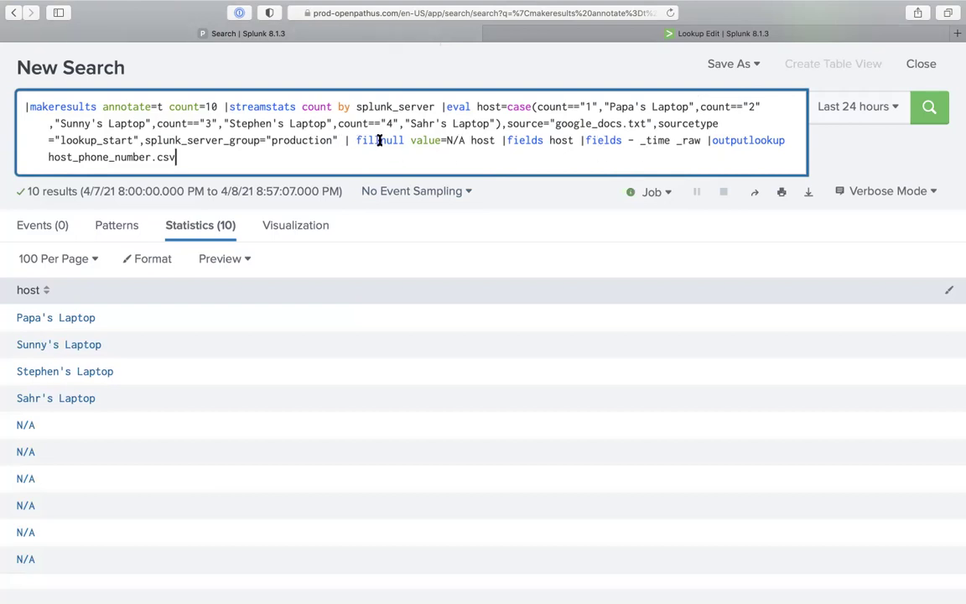
Cut the clauses after the eval and rerun the search with ,phone_number=" " appended
{"action": "left_click_drag", "start_coordinate": [344, 140], "coordinate": [367, 192]}
{"action": "key", "text": "super+c"}
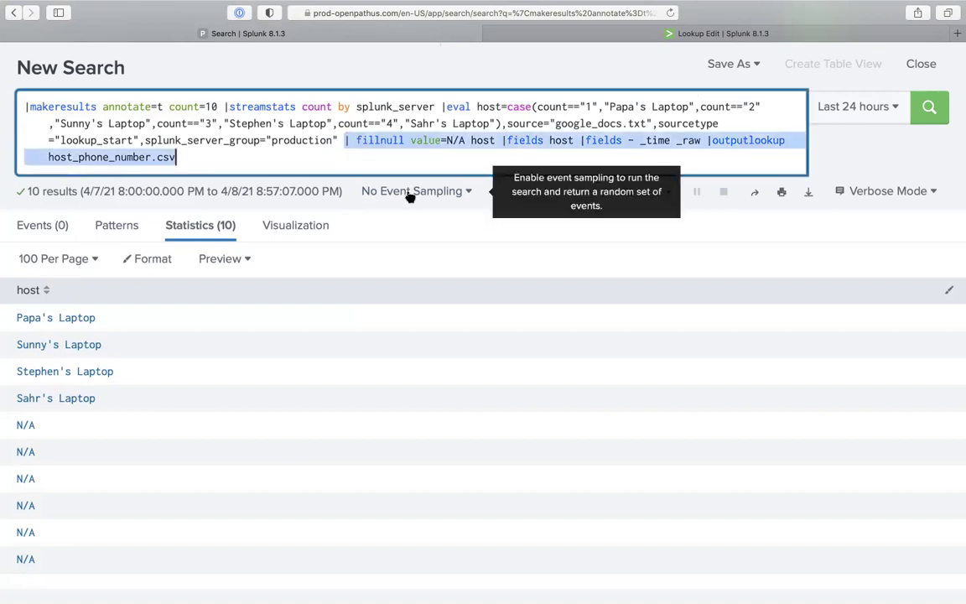
{"action": "key", "text": "BackSpace"}
{"action": "key", "text": "Return"}
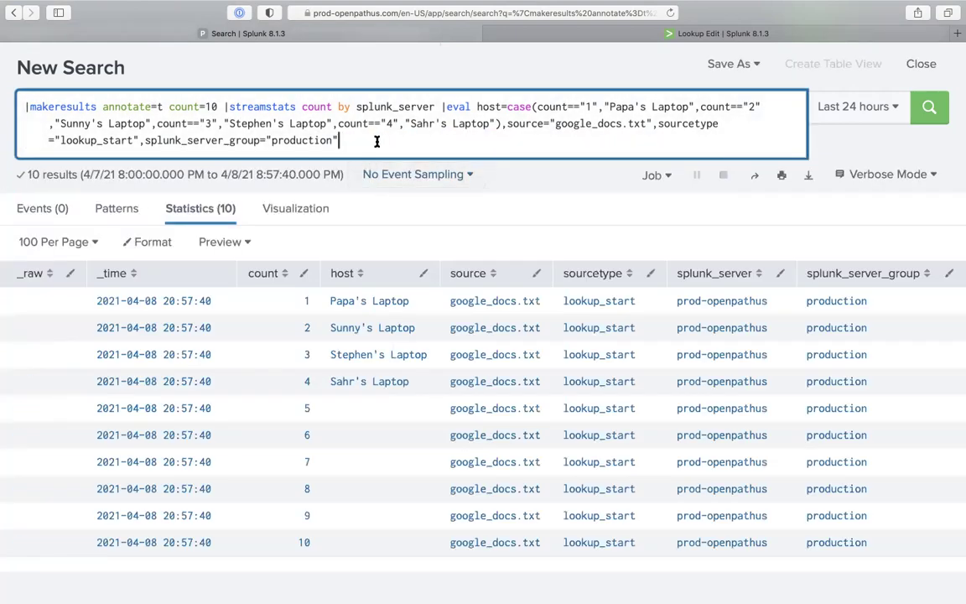
{"action": "type", "text": ",phone_number=\" \""}
{"action": "key", "text": "Return"}
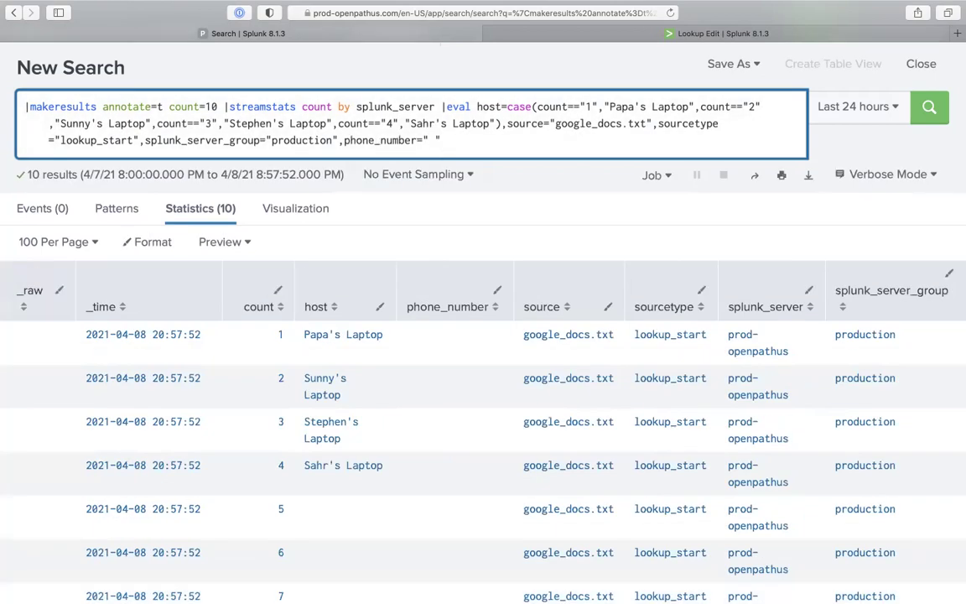
Rework the phone_number assignment, then remove it and paste back the fillnull, fields and outputlookup clauses
{"action": "key", "text": "Left"}
{"action": "key", "text": "BackSpace"}
{"action": "key", "text": "Right"}
{"action": "key", "text": "BackSpace"}
{"action": "key", "text": "BackSpace"}
{"action": "key", "text": "BackSpace"}
{"action": "key", "text": "BackSpace"}
{"action": "key", "text": "BackSpace"}
{"action": "key", "text": "BackSpace"}
{"action": "key", "text": "BackSpace"}
{"action": "type", "text": "mber=\" \""}
{"action": "left_click_drag", "start_coordinate": [342, 143], "coordinate": [515, 144]}
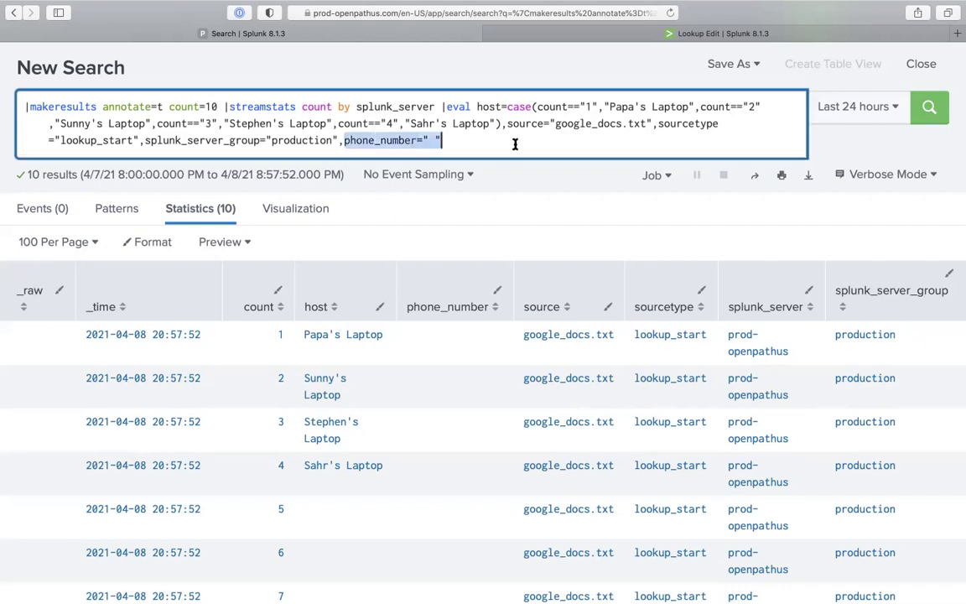
{"action": "key", "text": "BackSpace"}
{"action": "key", "text": "BackSpace"}
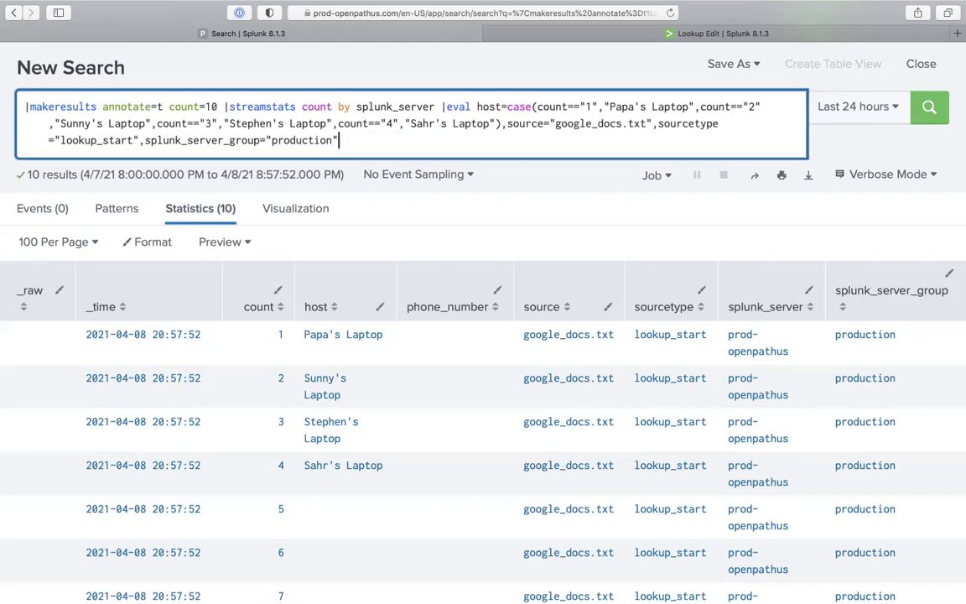
{"action": "key", "text": "super+v"}
Add ,phone_number=" " after production and add phone_number to the fields host clause
{"action": "left_click", "coordinate": [341, 141]}
{"action": "type", "text": ",phone_number=\" \""}
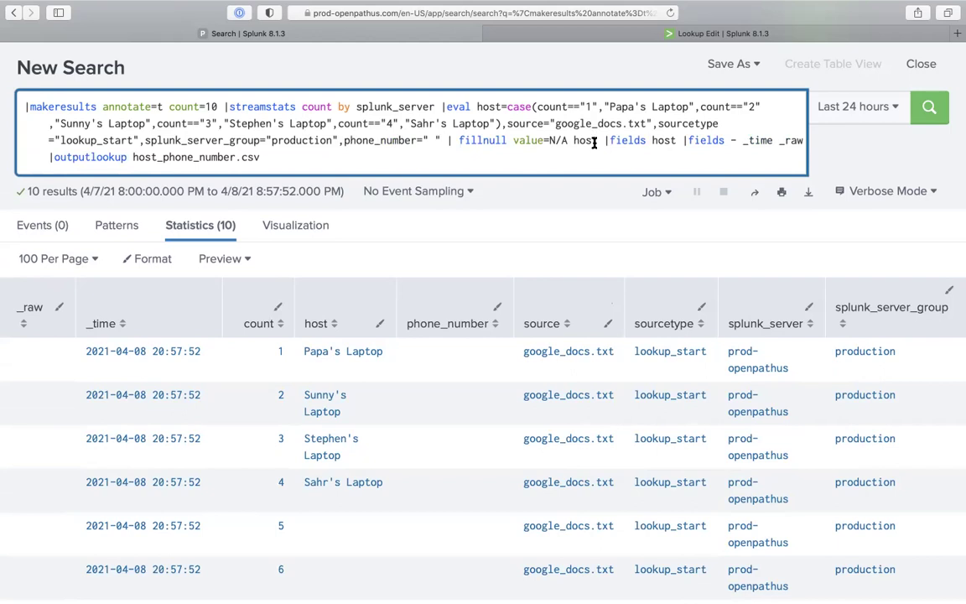
{"action": "left_click", "coordinate": [678, 142]}
{"action": "type", "text": "phone_"}
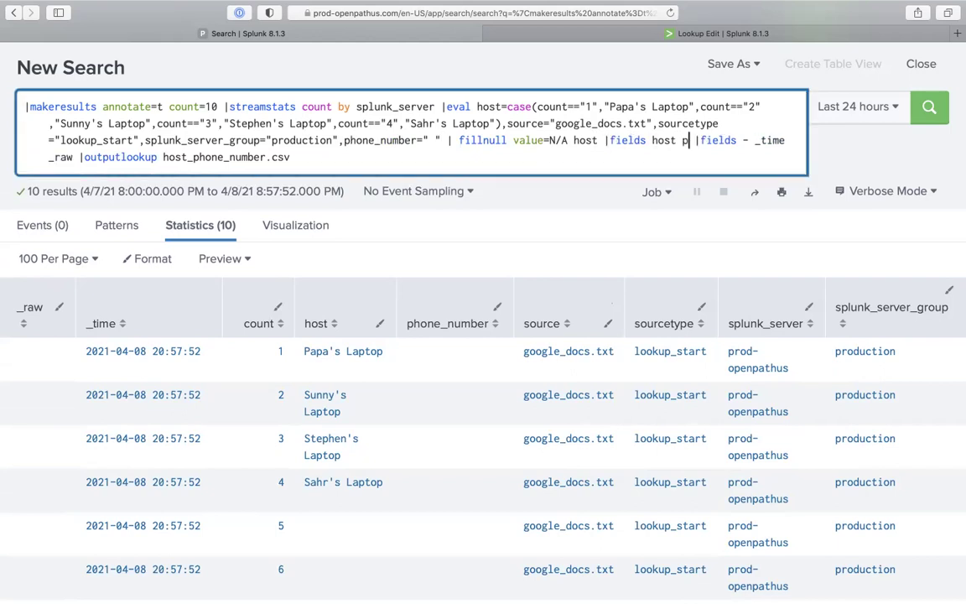
{"action": "type", "text": "number"}
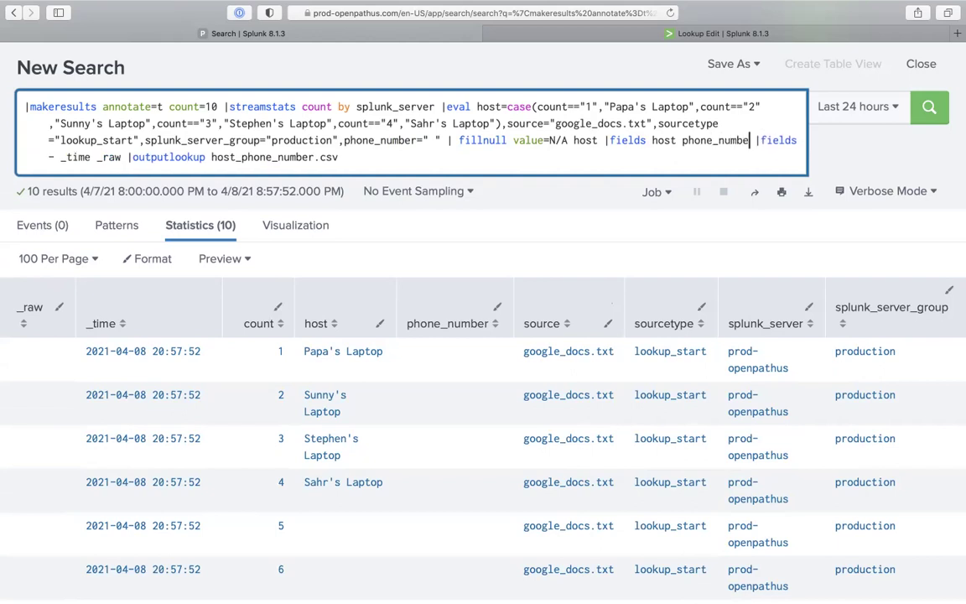
Preview host and phone_number without outputlookup, then restore it and run to write host_phone_number.csv
{"action": "key", "text": "shift+Down"}
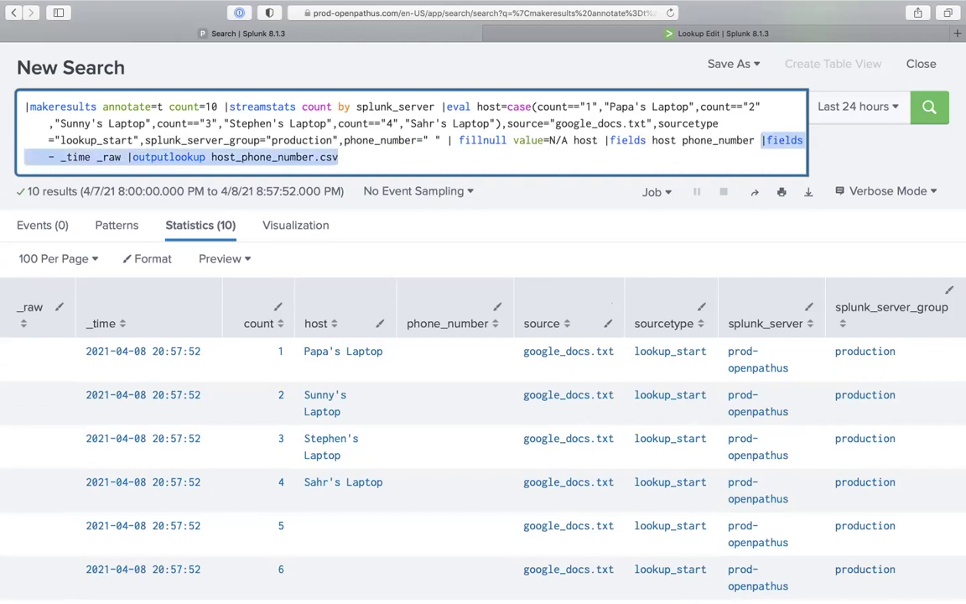
{"action": "key", "text": "Left"}
{"action": "left_click_drag", "start_coordinate": [127, 157], "coordinate": [275, 227]}
{"action": "key", "text": "super+c"}
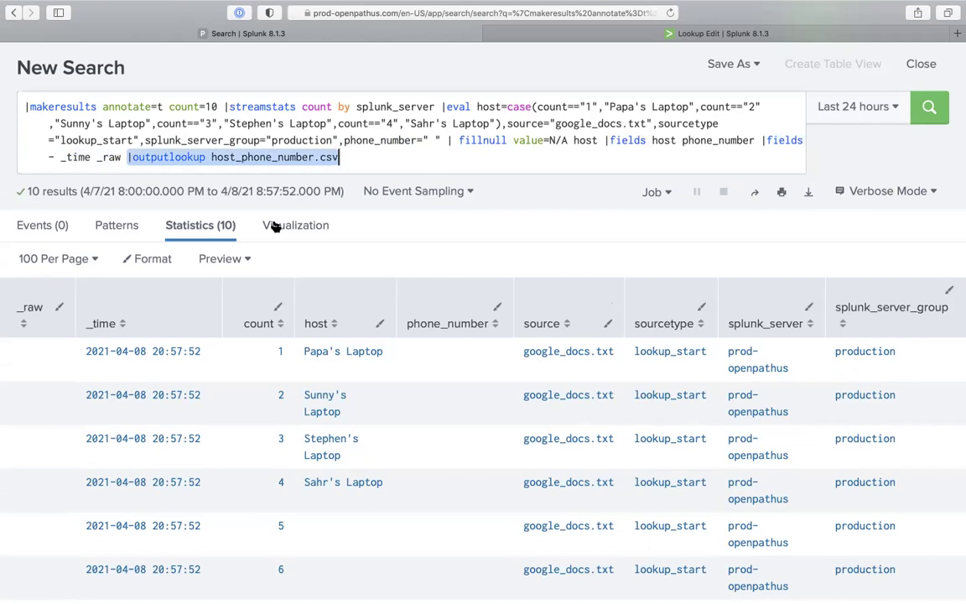
{"action": "key", "text": "BackSpace"}
{"action": "key", "text": "Return"}
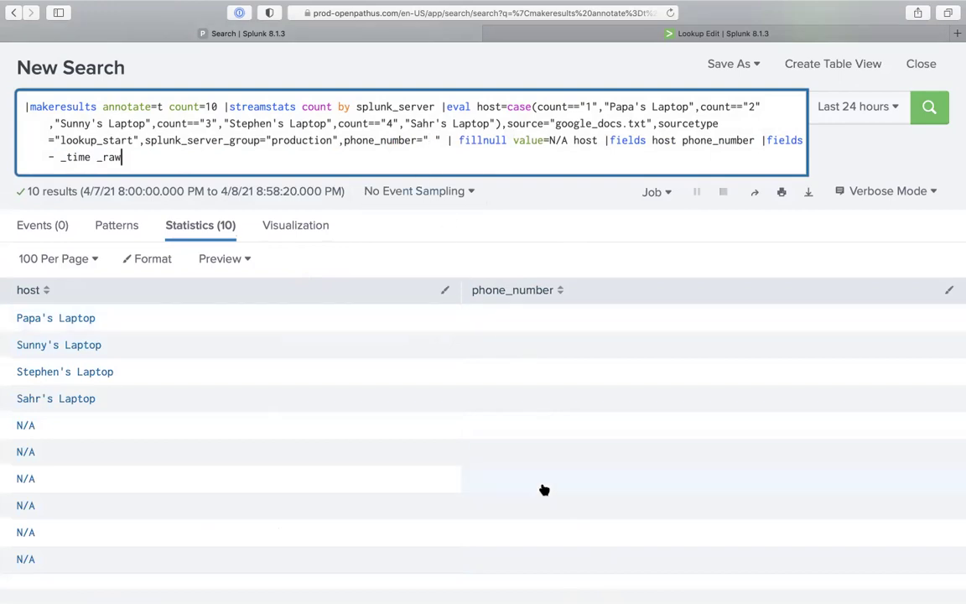
{"action": "key", "text": "super+v"}
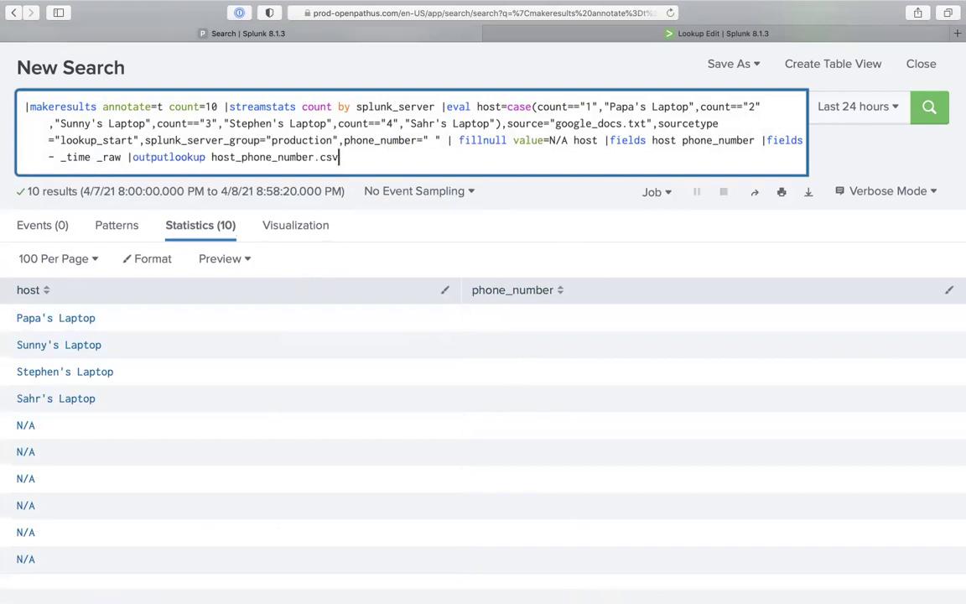
{"action": "key", "text": "Return"}
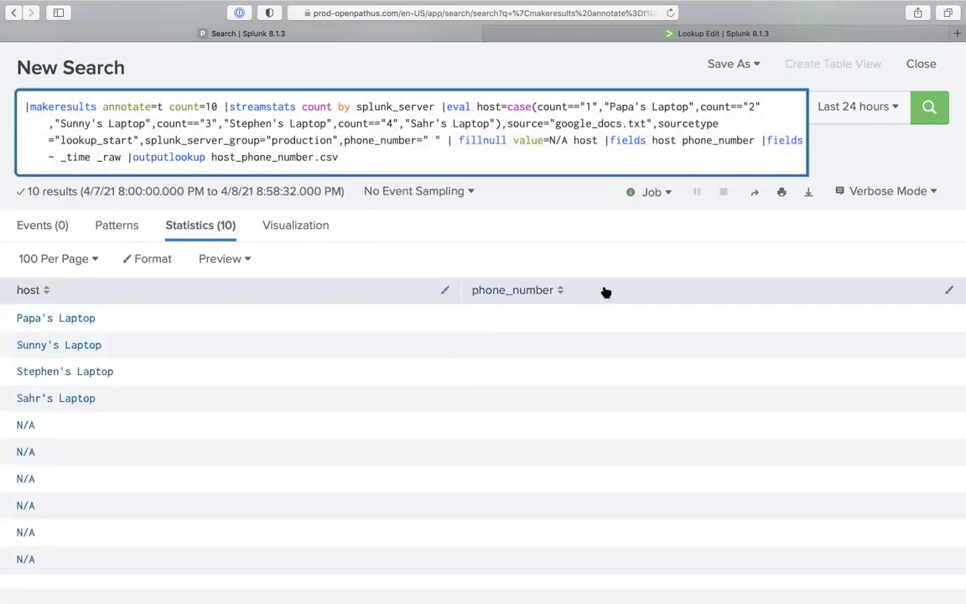
{"action": "left_click", "coordinate": [726, 35]}
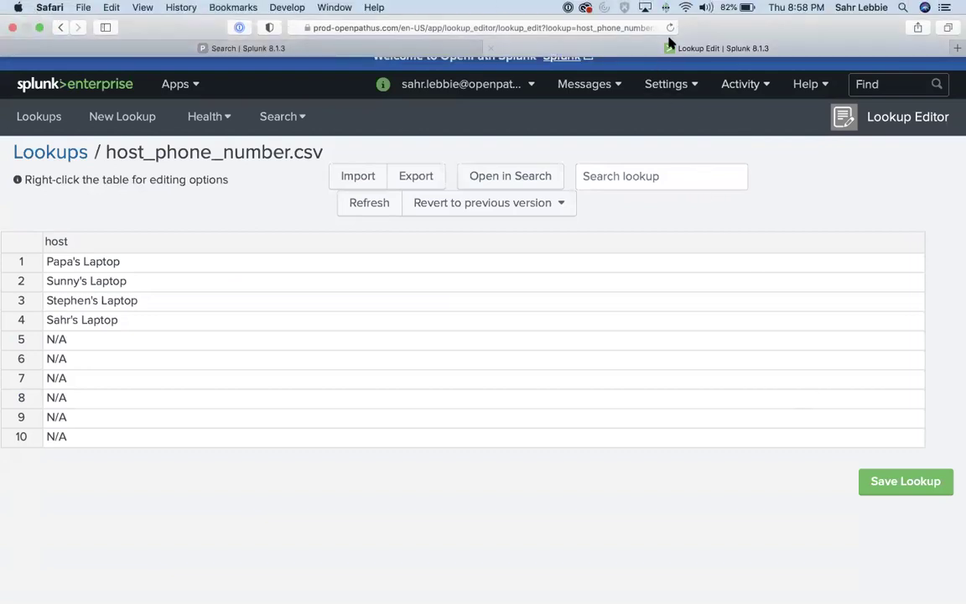
Reload the lookup and enter phone numbers for the first two laptop hosts
{"action": "left_click", "coordinate": [671, 28]}
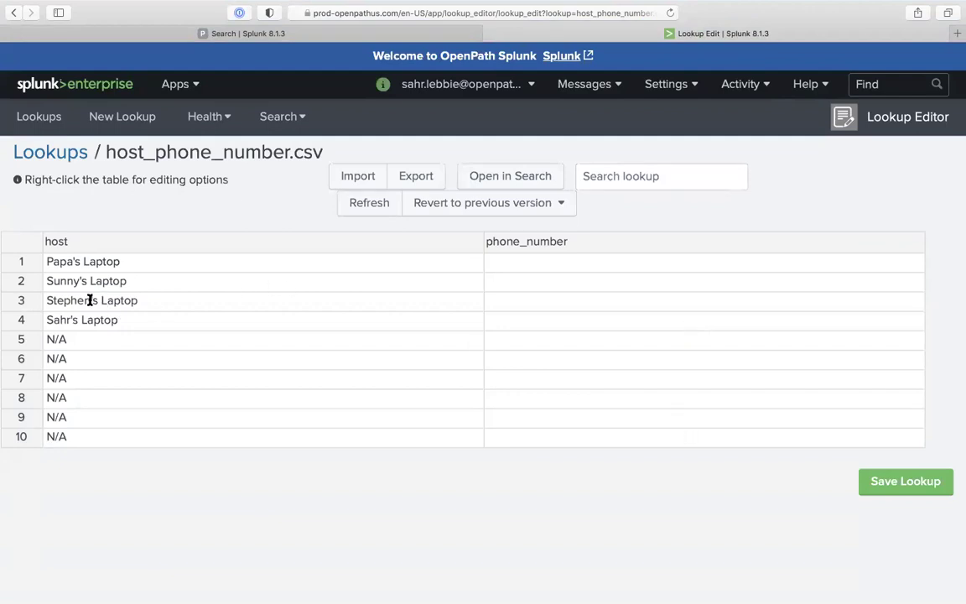
{"action": "left_click", "coordinate": [513, 265]}
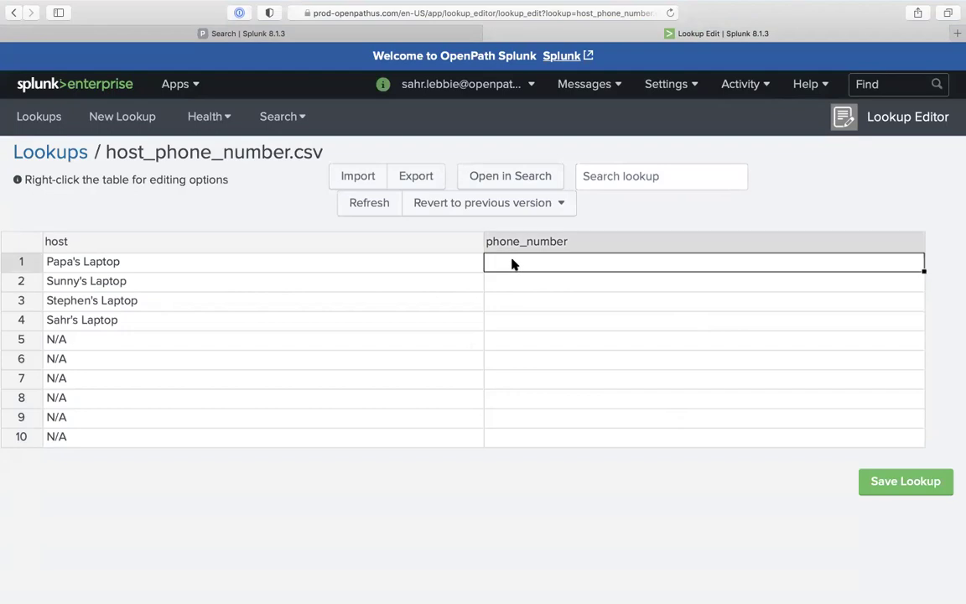
{"action": "left_click", "coordinate": [509, 280]}
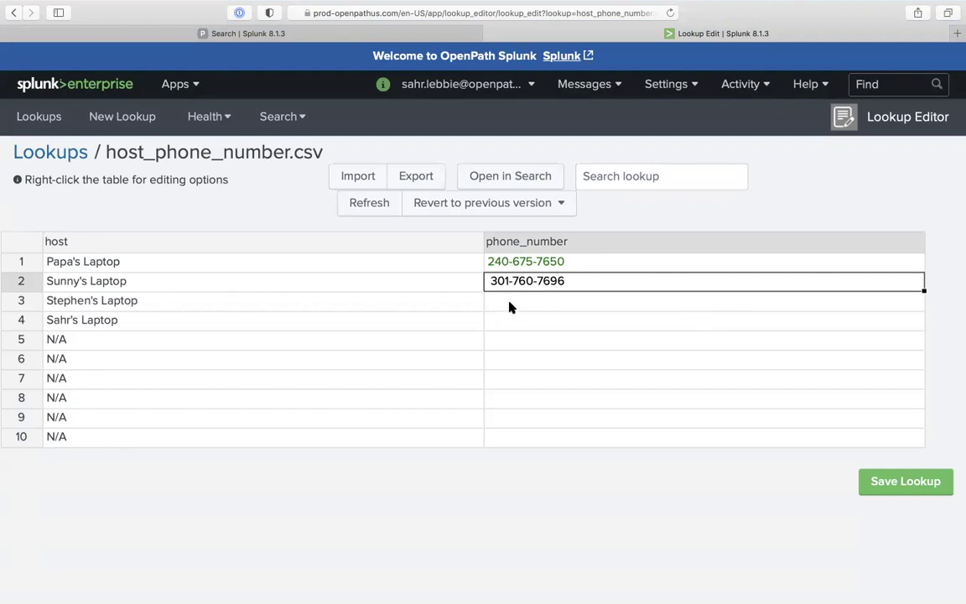
{"action": "left_click", "coordinate": [509, 307]}
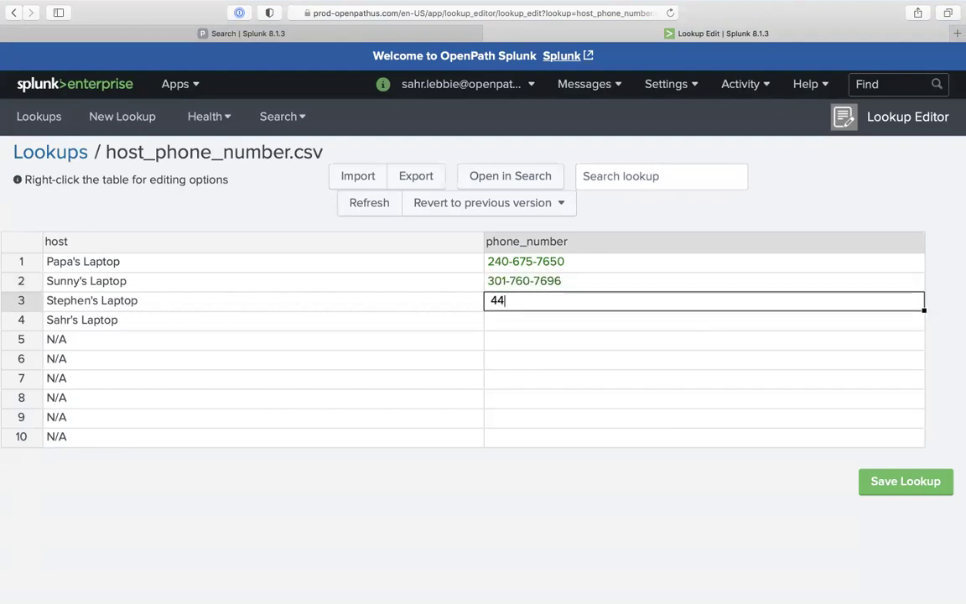
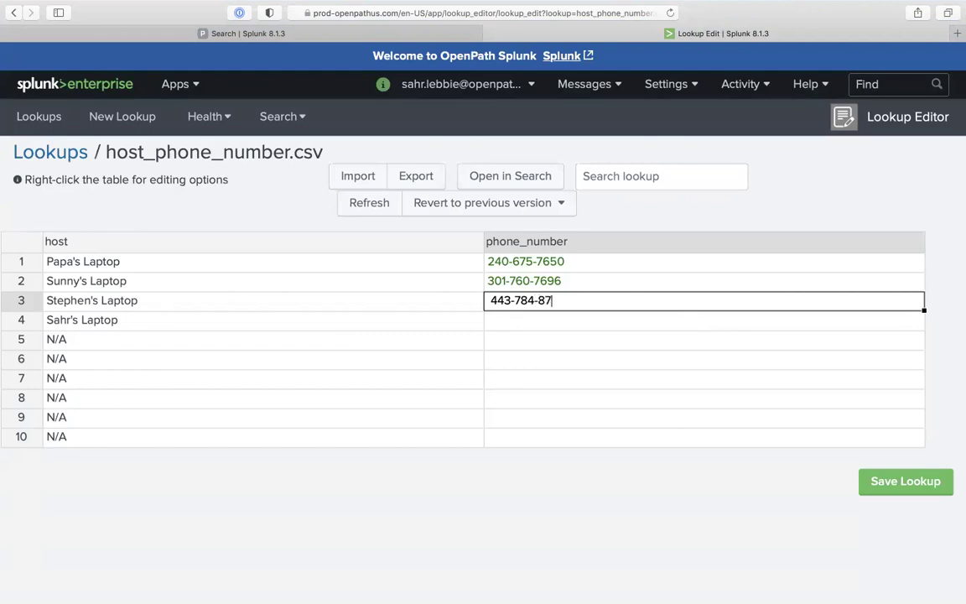
Enter phone numbers for the third and fourth laptop hosts and save host_phone_number.csv
{"action": "key", "text": "Return"}
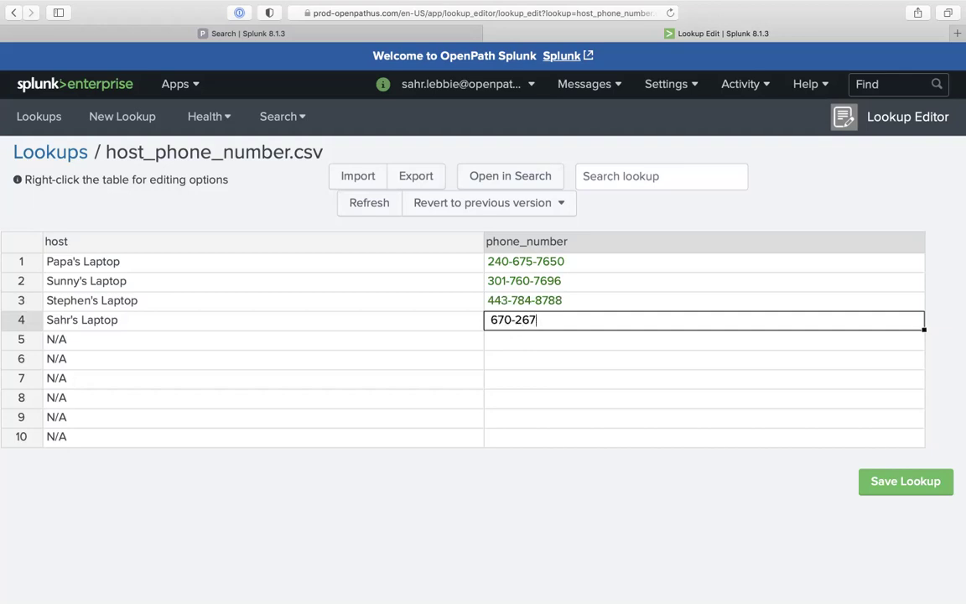
{"action": "left_click", "coordinate": [530, 358]}
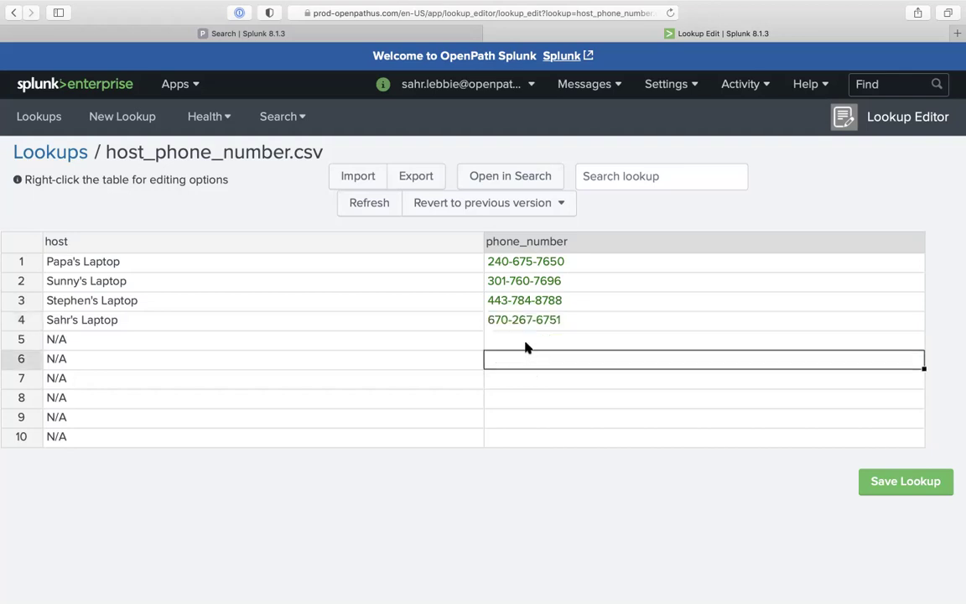
{"action": "left_click", "coordinate": [526, 344]}
{"action": "left_click", "coordinate": [874, 480]}
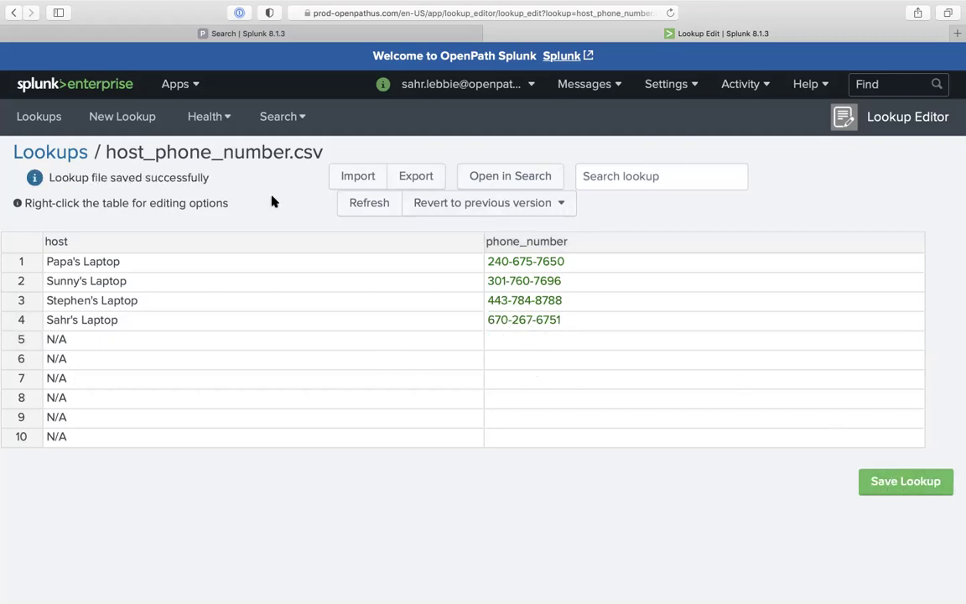
Delete the query from phone_number onward so it ends at splunk_server_group="production", and rerun
{"action": "left_click_drag", "start_coordinate": [108, 152], "coordinate": [351, 155]}
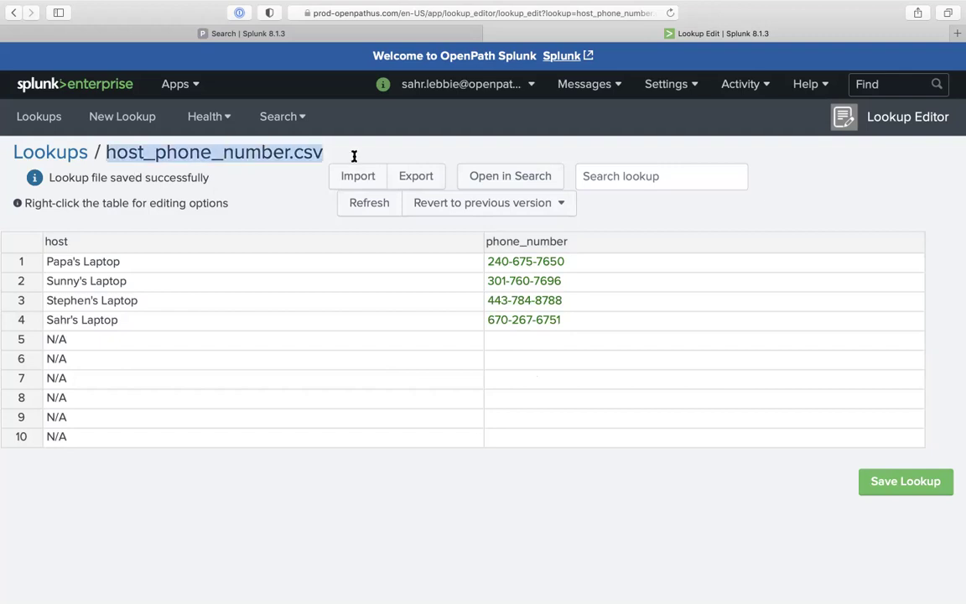
{"action": "left_click", "coordinate": [267, 34]}
{"action": "left_click", "coordinate": [295, 141]}
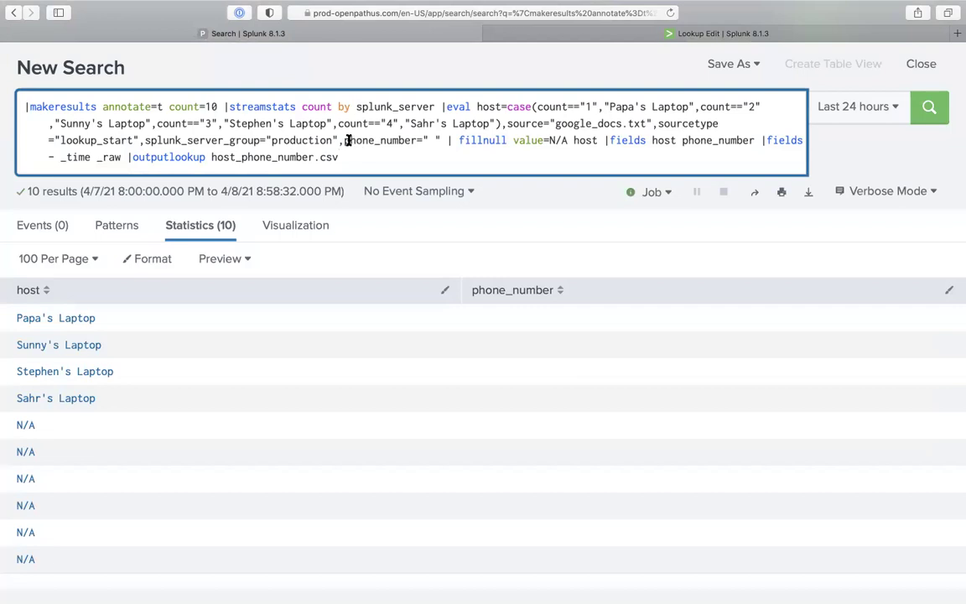
{"action": "left_click_drag", "start_coordinate": [344, 140], "coordinate": [506, 314]}
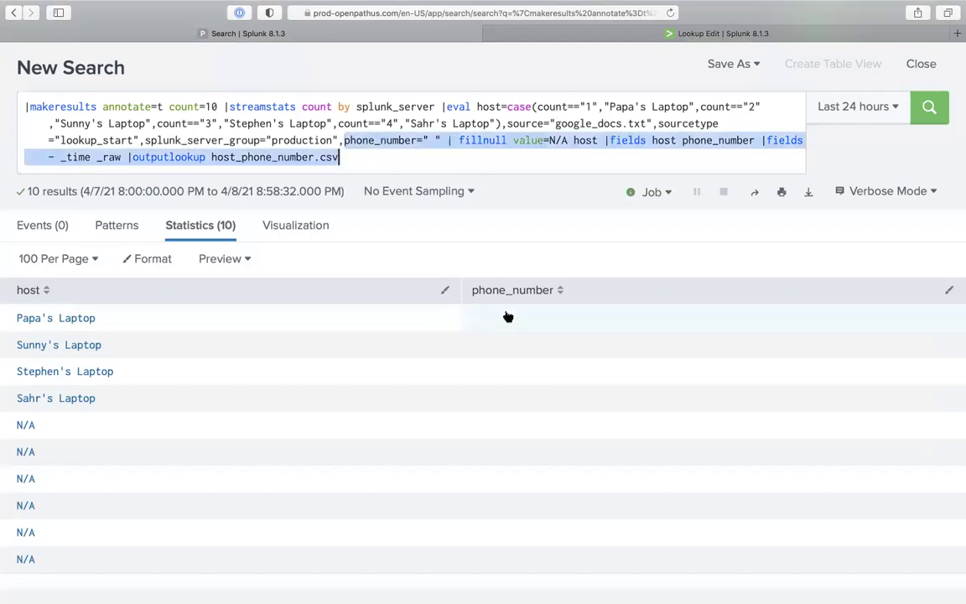
{"action": "key", "text": "BackSpace"}
{"action": "key", "text": "BackSpace"}
{"action": "key", "text": "Return"}
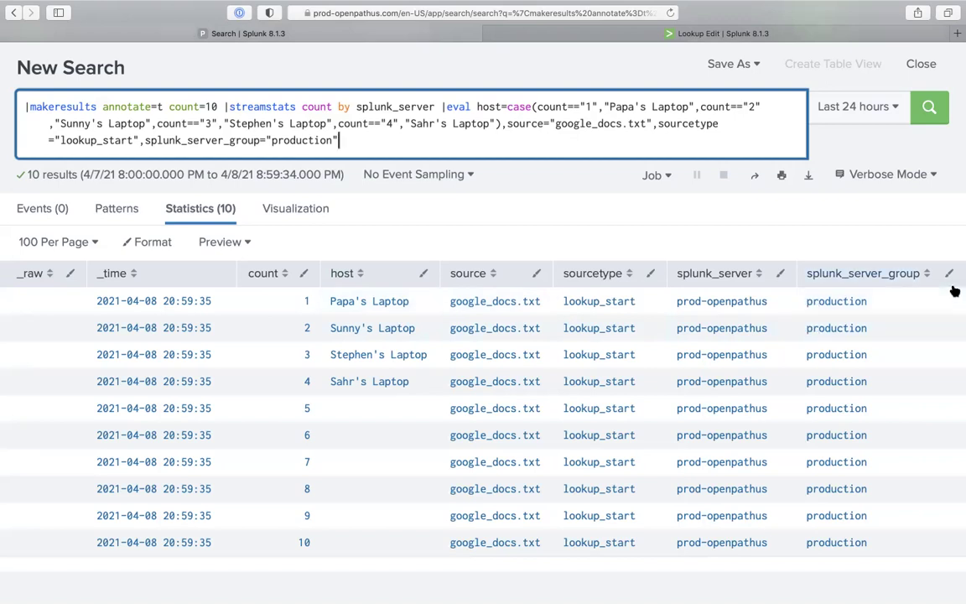
Type '|lookup host AS host' into the query after checking the lookup table's host values
{"action": "type", "text": "|lo"}
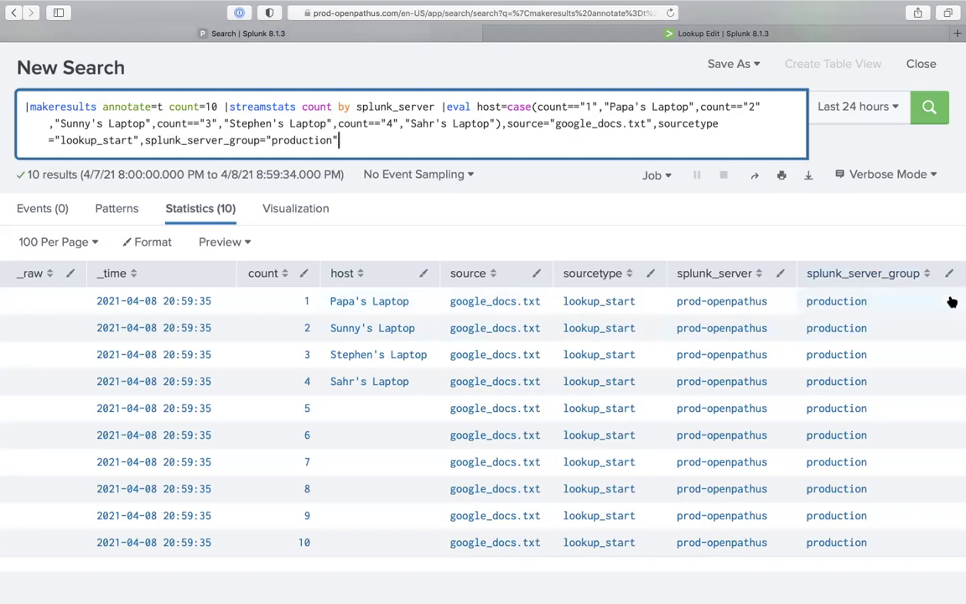
{"action": "type", "text": "ok"}
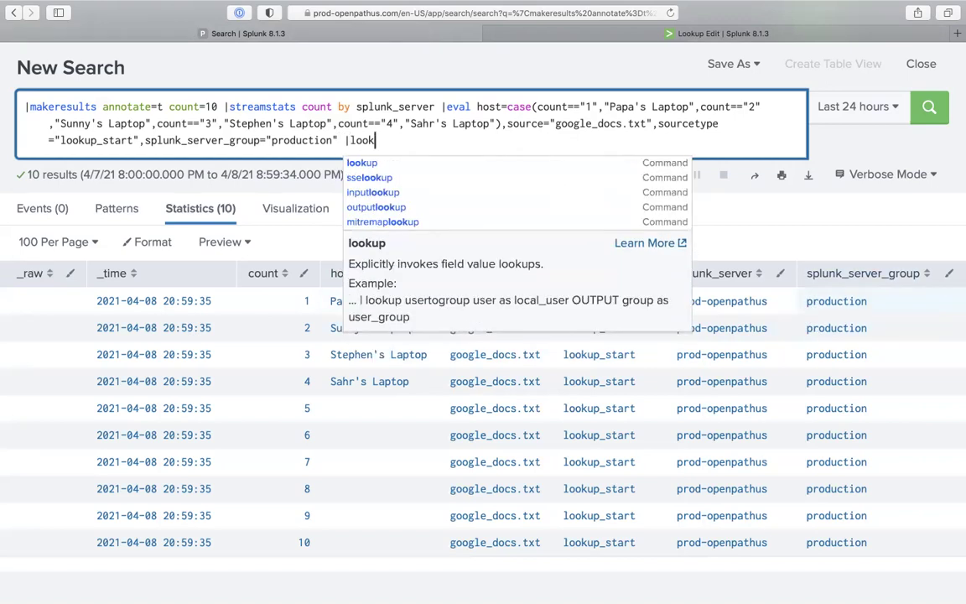
{"action": "type", "text": "up"}
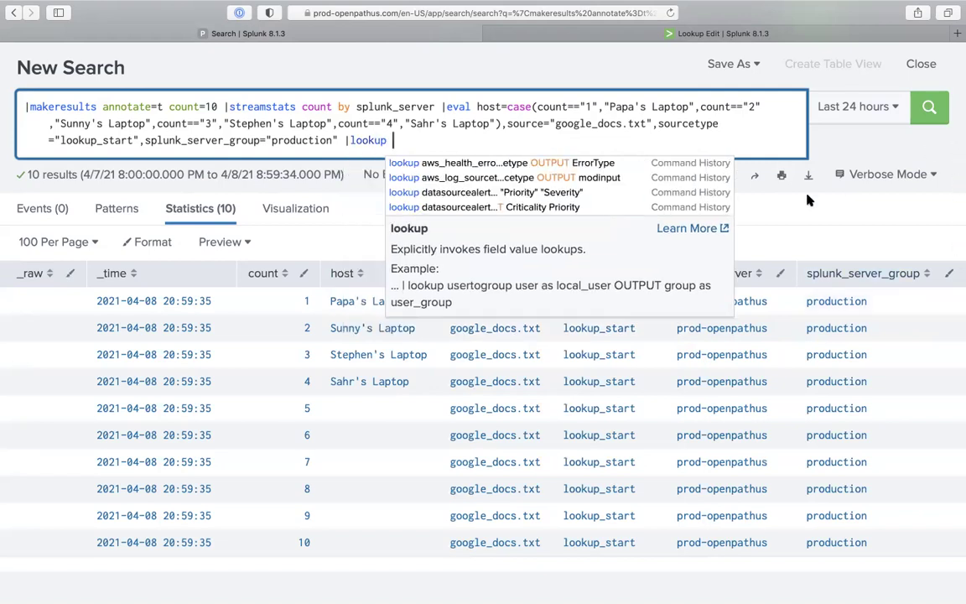
{"action": "type", "text": " host"}
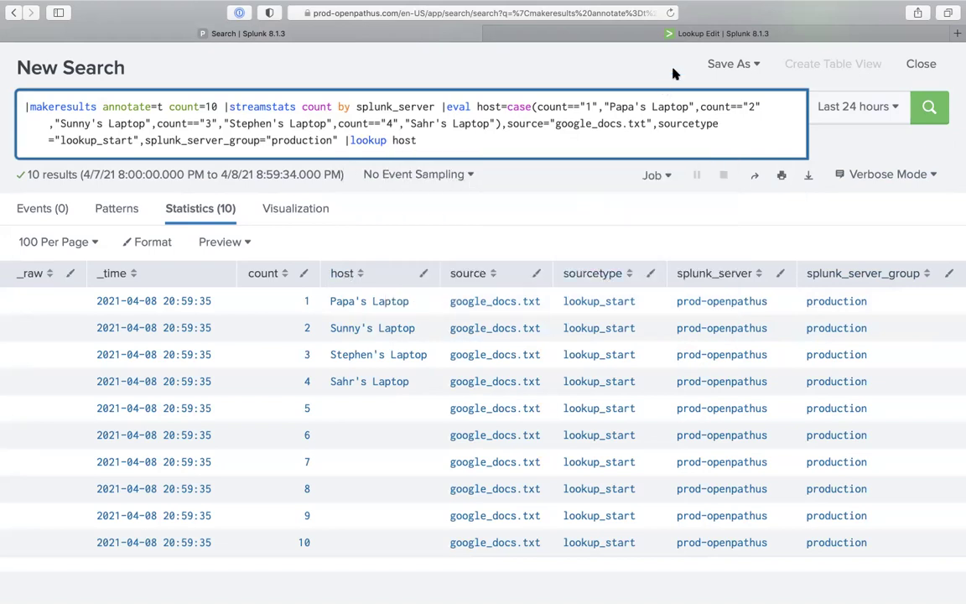
{"action": "left_click", "coordinate": [604, 35]}
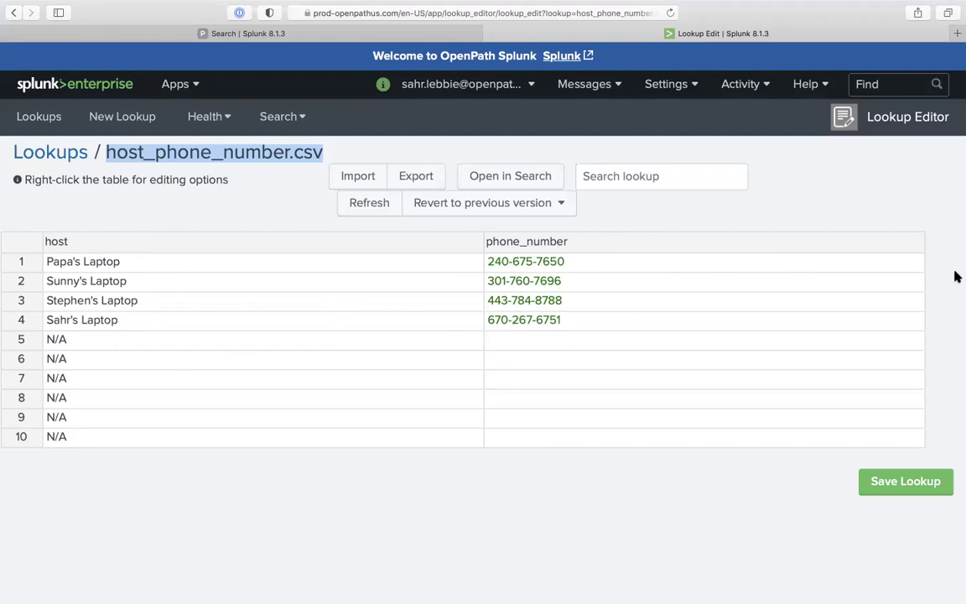
{"action": "left_click_drag", "start_coordinate": [48, 262], "coordinate": [132, 261]}
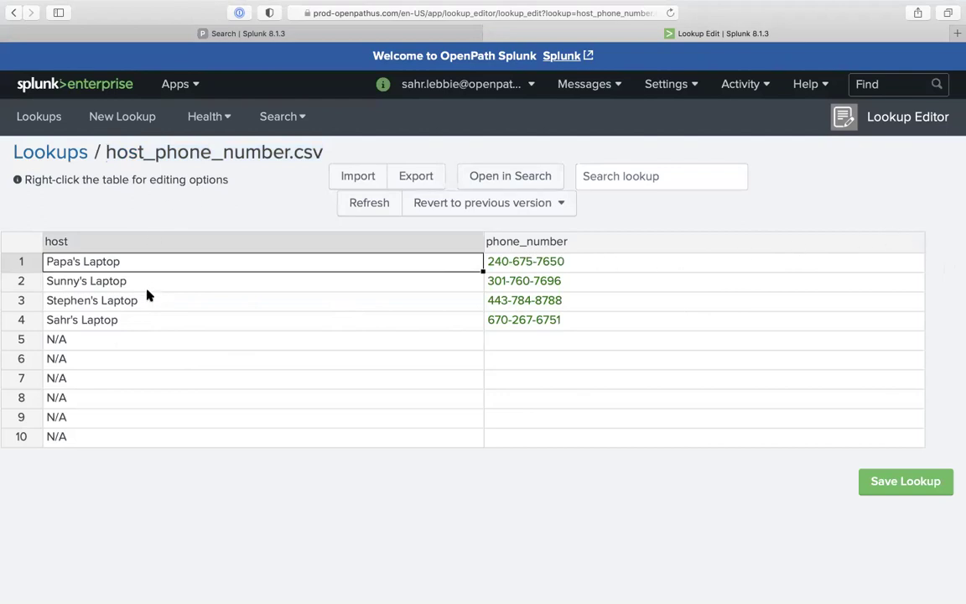
{"action": "left_click", "coordinate": [409, 35]}
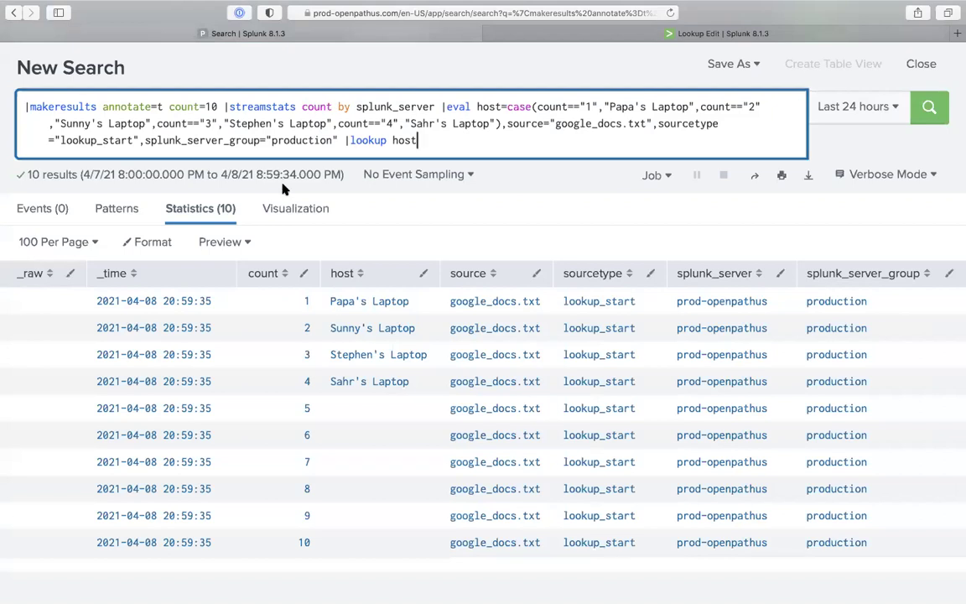
{"action": "type", "text": "AS host"}
Insert host_phone_number.csv after lookup and append OUTPUT phone_number to the query
{"action": "left_click", "coordinate": [541, 35]}
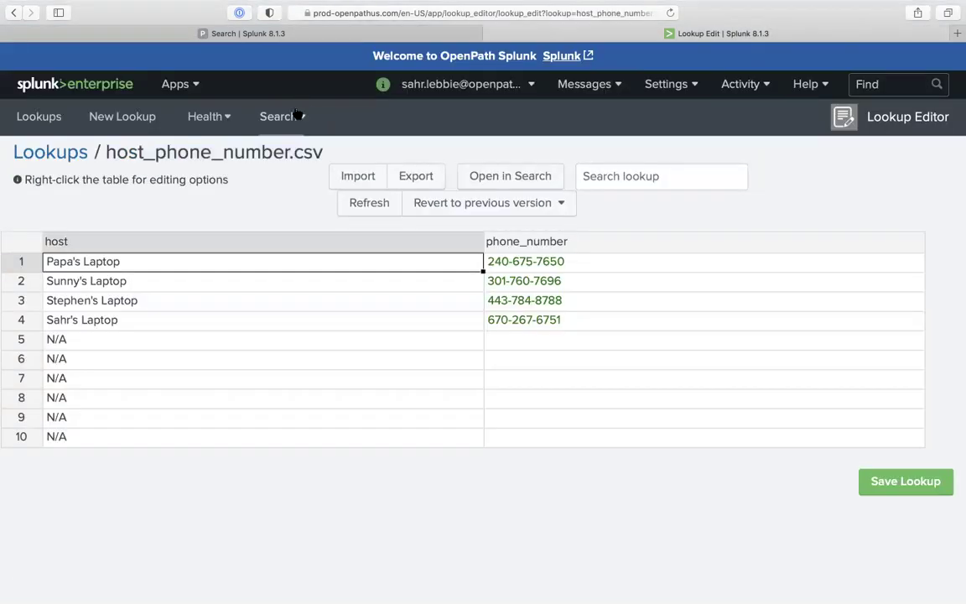
{"action": "double_click", "coordinate": [243, 154]}
{"action": "key", "text": "super+c"}
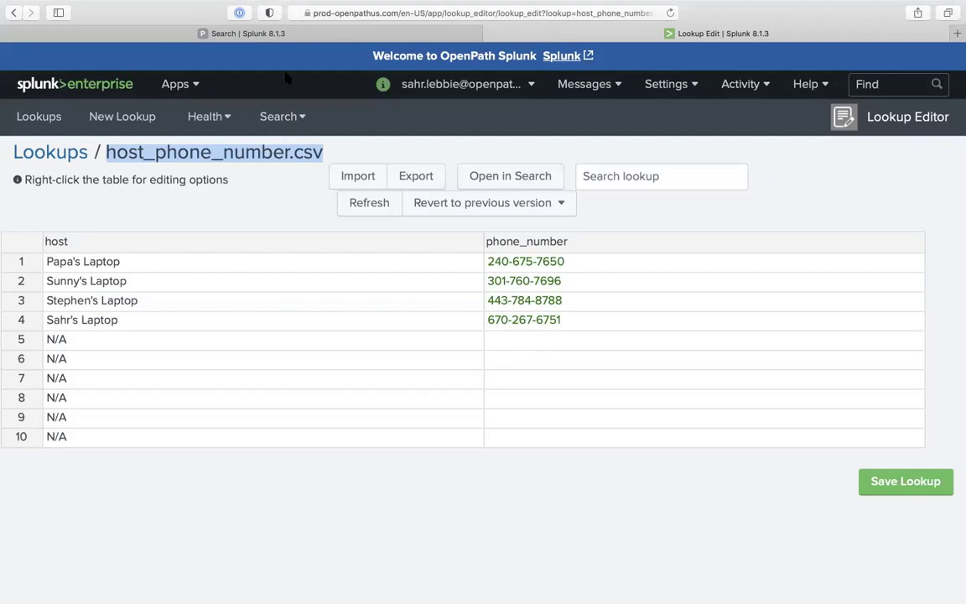
{"action": "left_click", "coordinate": [283, 15]}
{"action": "left_click", "coordinate": [258, 35]}
{"action": "key", "text": "super+v"}
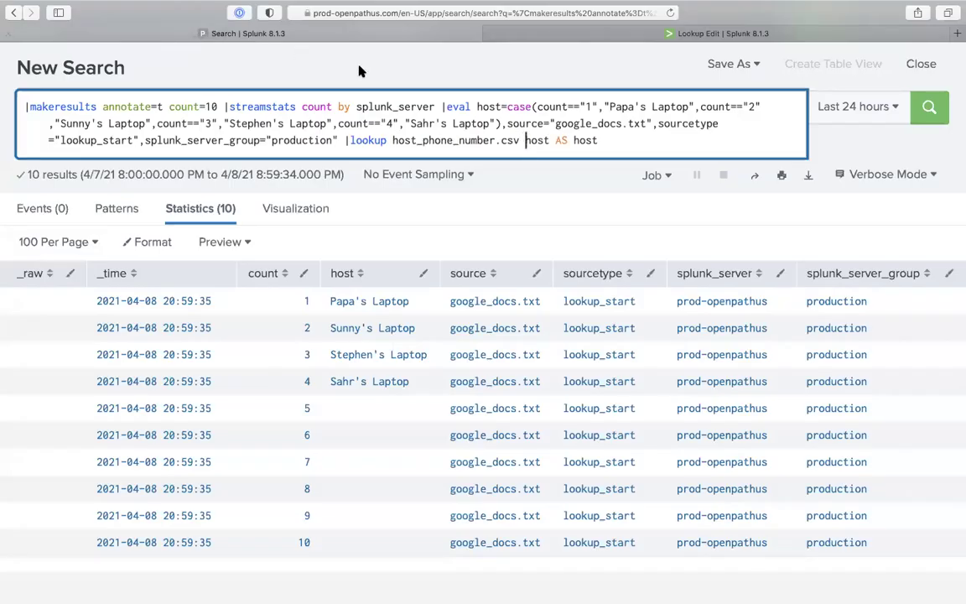
{"action": "left_click", "coordinate": [608, 141]}
{"action": "type", "text": "OUTPUT phone"}
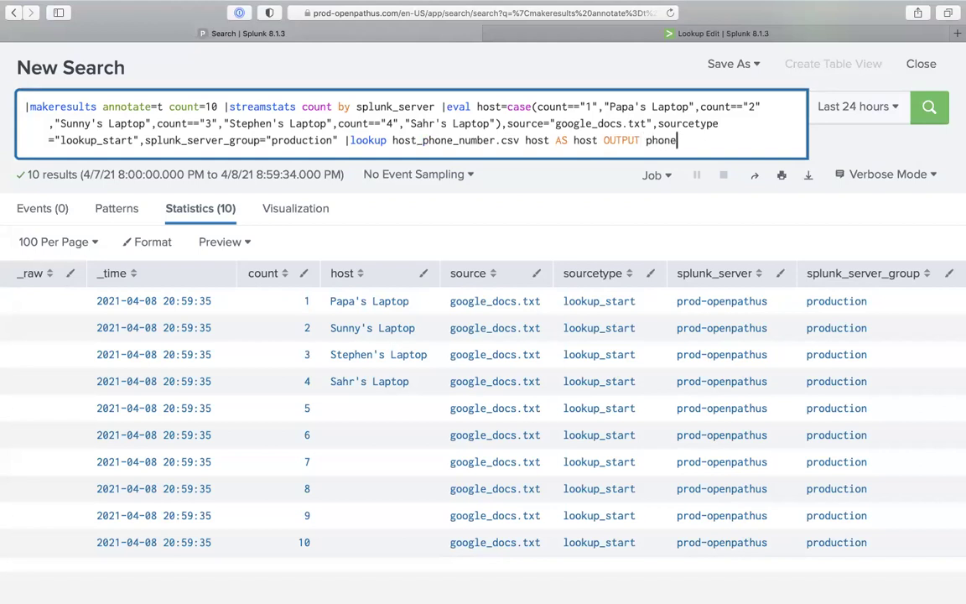
{"action": "type", "text": "_number"}
Confirm the phone_number column name in the lookup table and run the lookup search
{"action": "left_click", "coordinate": [545, 84]}
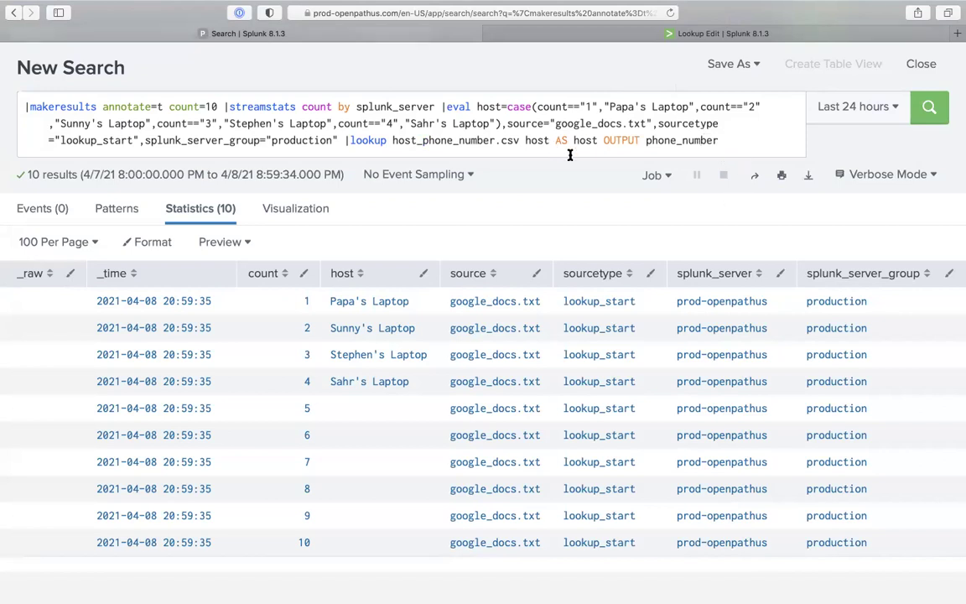
{"action": "left_click", "coordinate": [565, 35]}
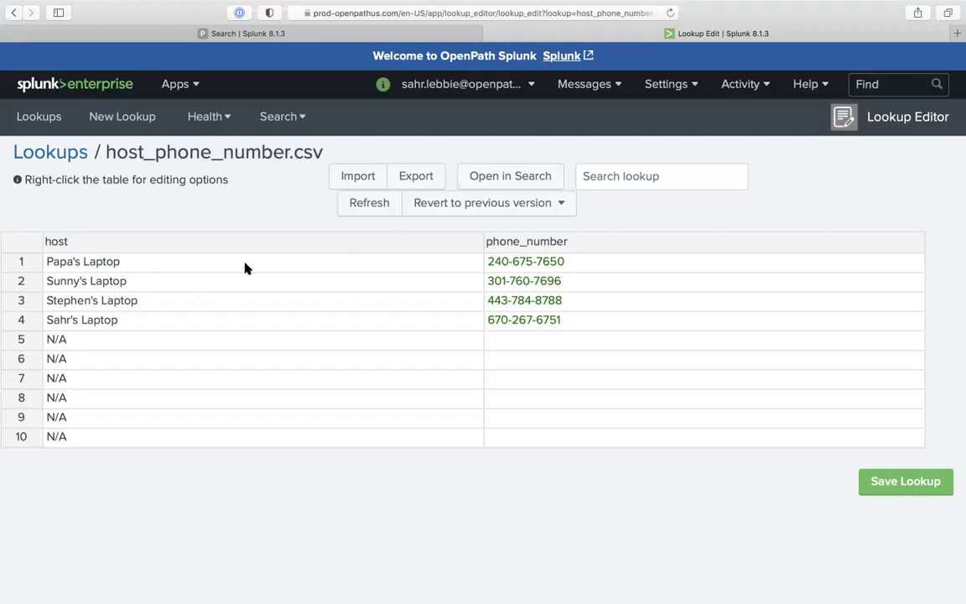
{"action": "left_click", "coordinate": [371, 36]}
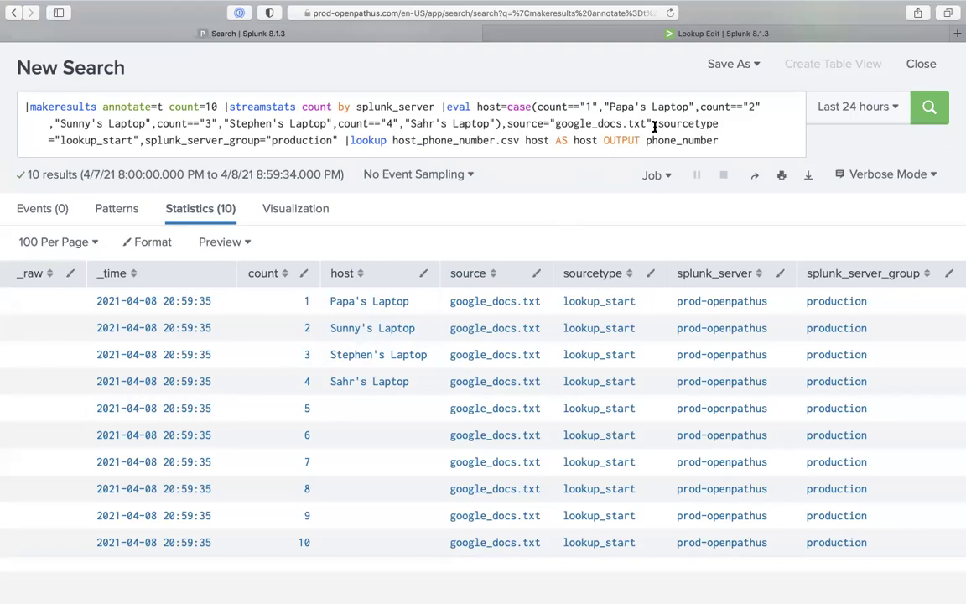
{"action": "left_click", "coordinate": [621, 35]}
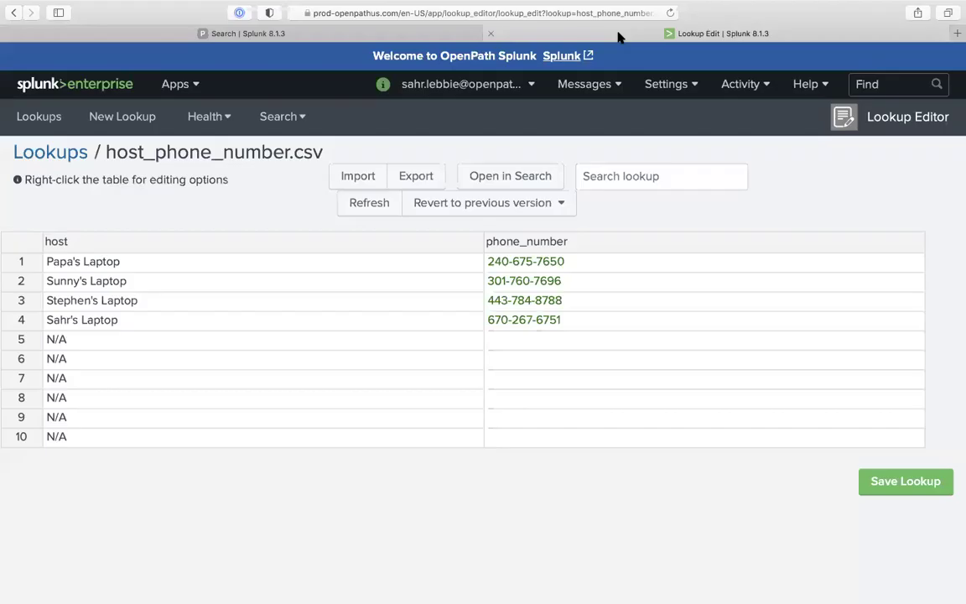
{"action": "left_click", "coordinate": [424, 35]}
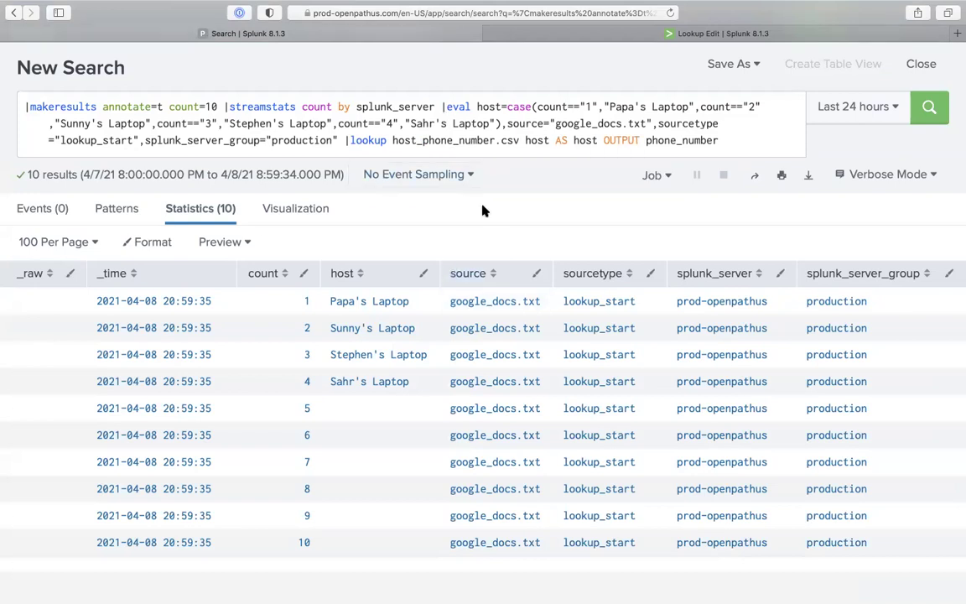
{"action": "left_click", "coordinate": [733, 143]}
{"action": "key", "text": "Return"}
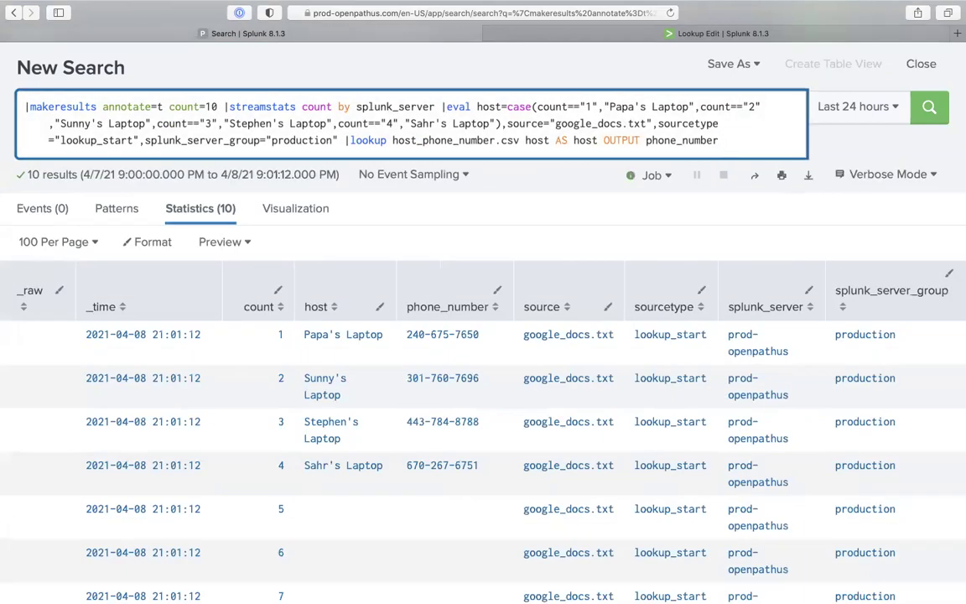
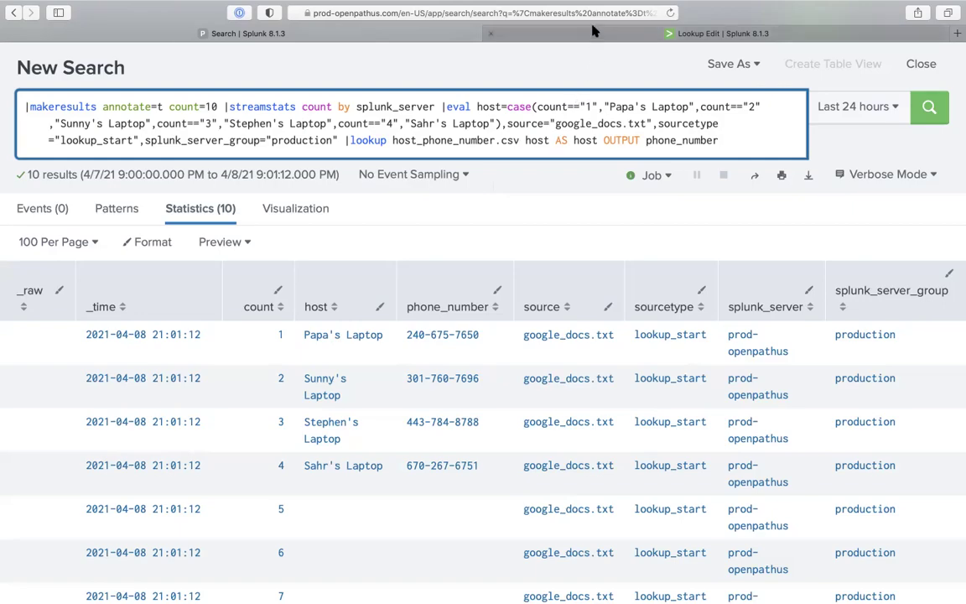
Check the host_phone_number.csv lookup table in the editor, then return to the lookup search
{"action": "left_click", "coordinate": [721, 34]}
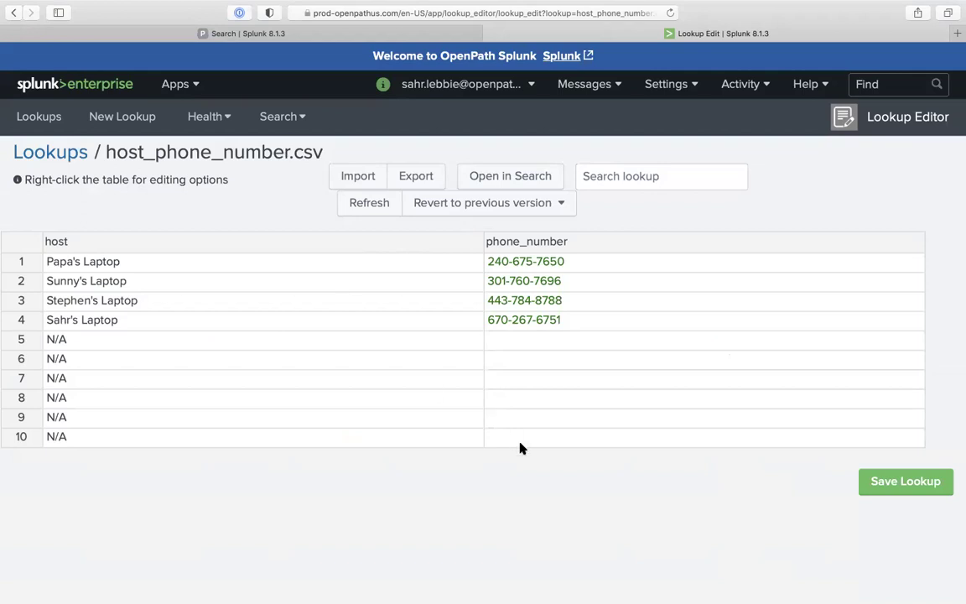
{"action": "left_click_drag", "start_coordinate": [285, 152], "coordinate": [341, 154]}
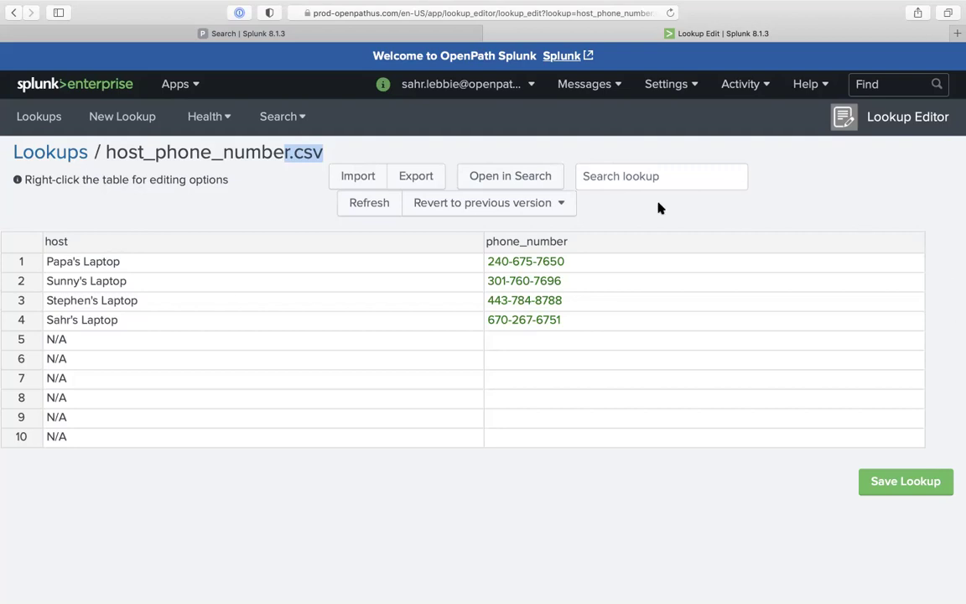
{"action": "left_click", "coordinate": [463, 37]}
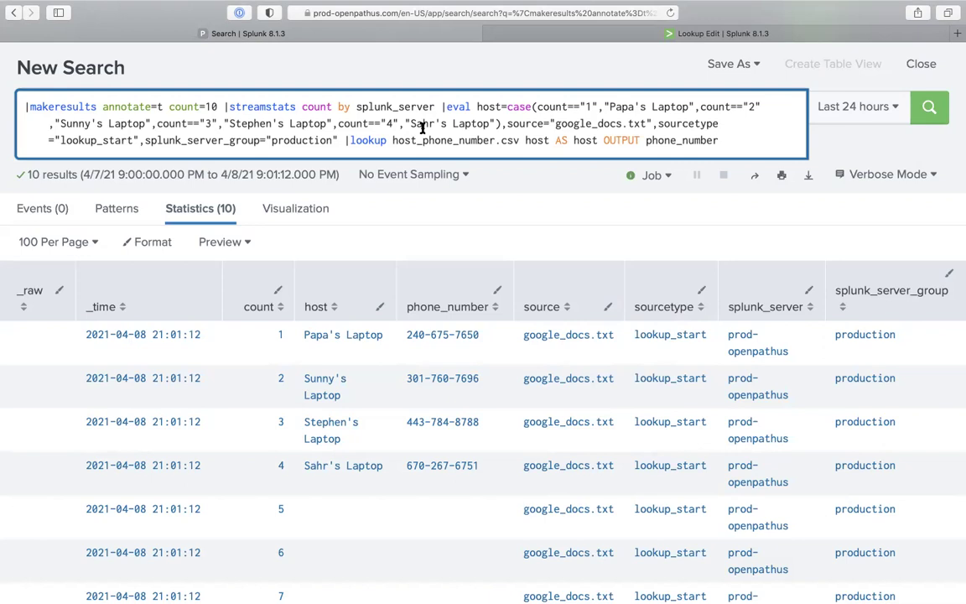
Replace the query with '|rest /services/data/indexes' and run it
{"action": "mouse_move", "coordinate": [738, 7]}
{"action": "key", "text": "super+a"}
{"action": "type", "text": "|rest "}
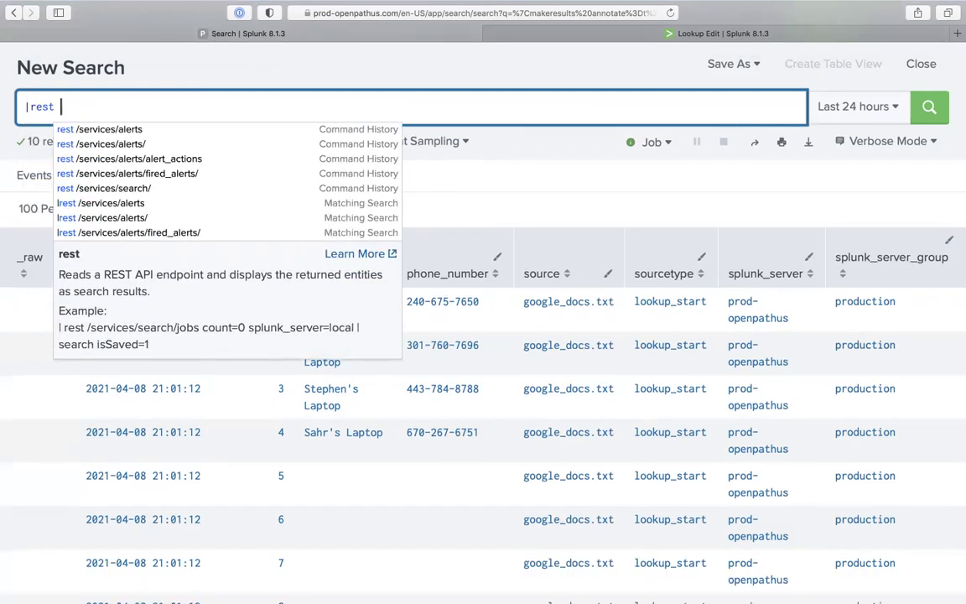
{"action": "type", "text": "/services/"}
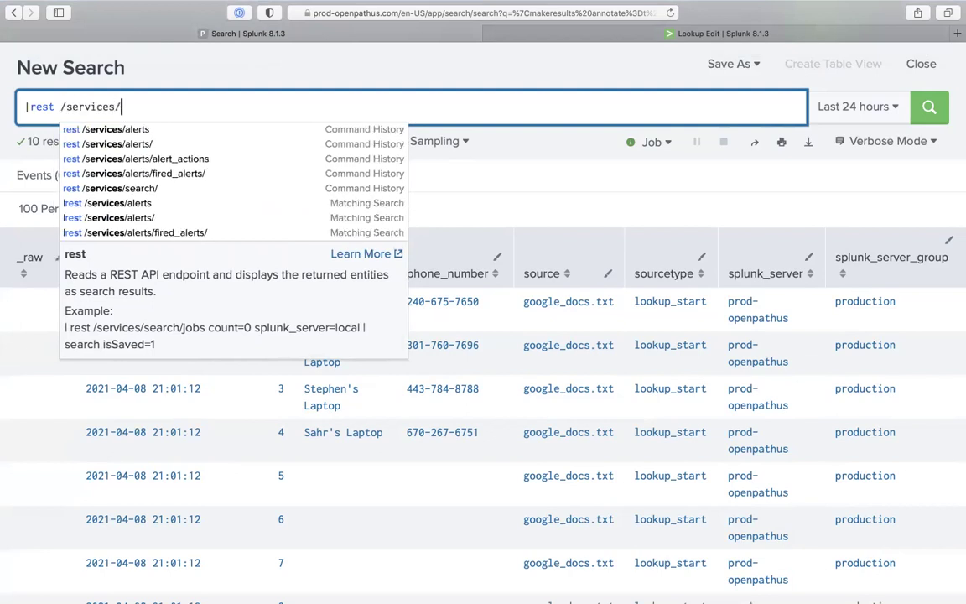
{"action": "type", "text": "data/indexes"}
{"action": "key", "text": "Return"}
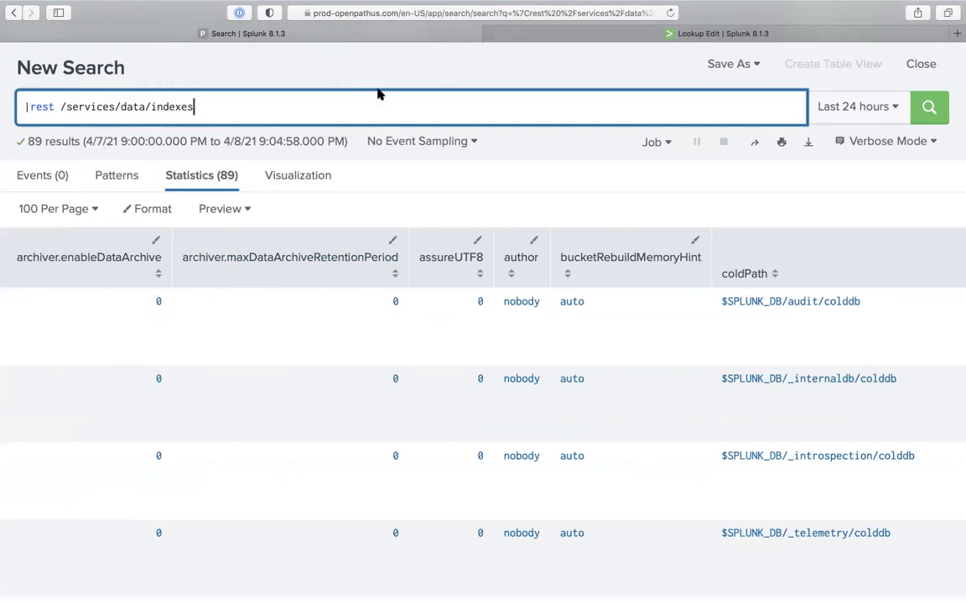
Scroll across the 89 index rows' columns and search the page for 'title'
{"action": "scroll", "coordinate": [536, 335], "scroll_direction": "right", "scroll_amount": 1}
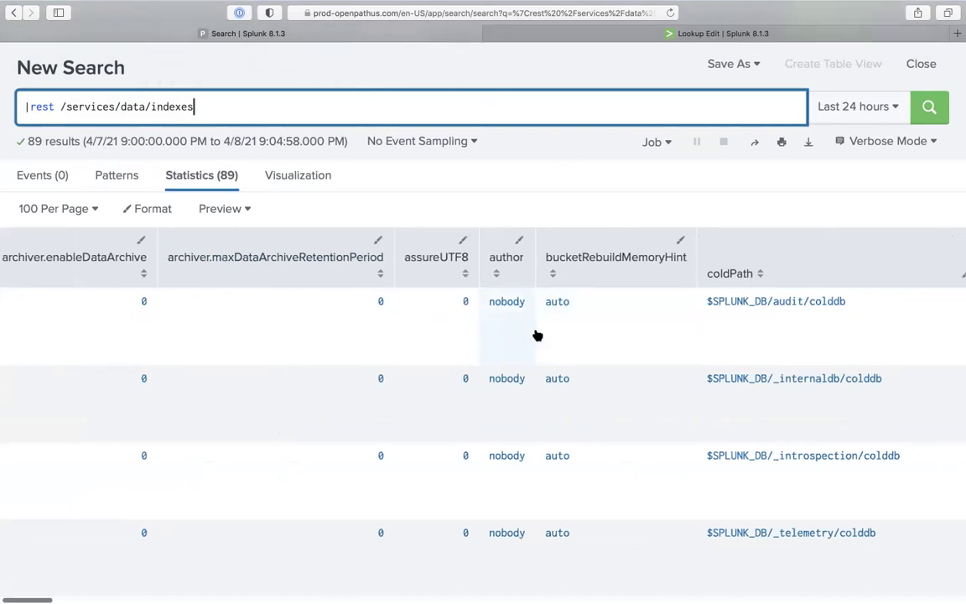
{"action": "scroll", "coordinate": [537, 335], "scroll_direction": "right", "scroll_amount": 2}
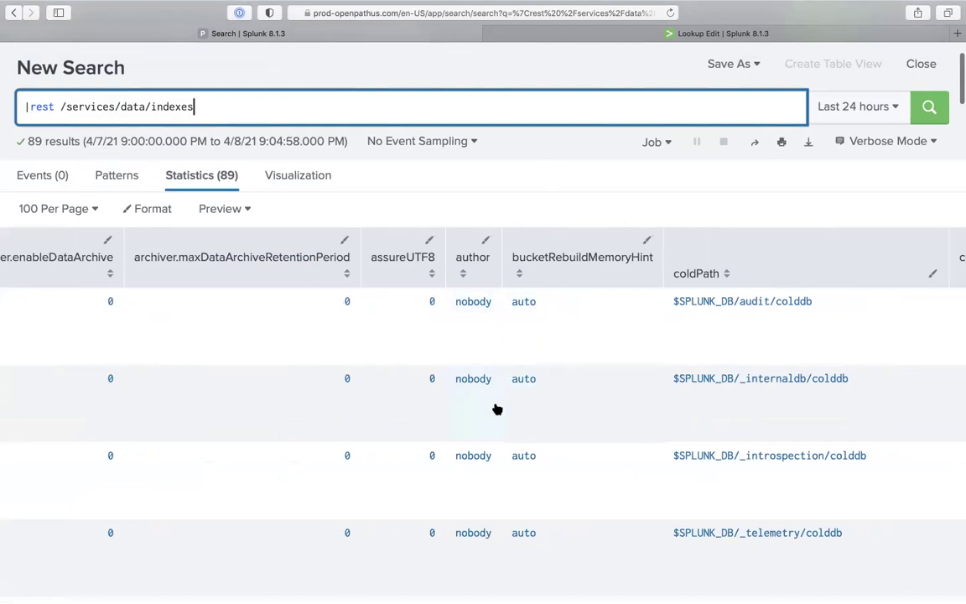
{"action": "scroll", "coordinate": [501, 455], "scroll_direction": "right", "scroll_amount": 5}
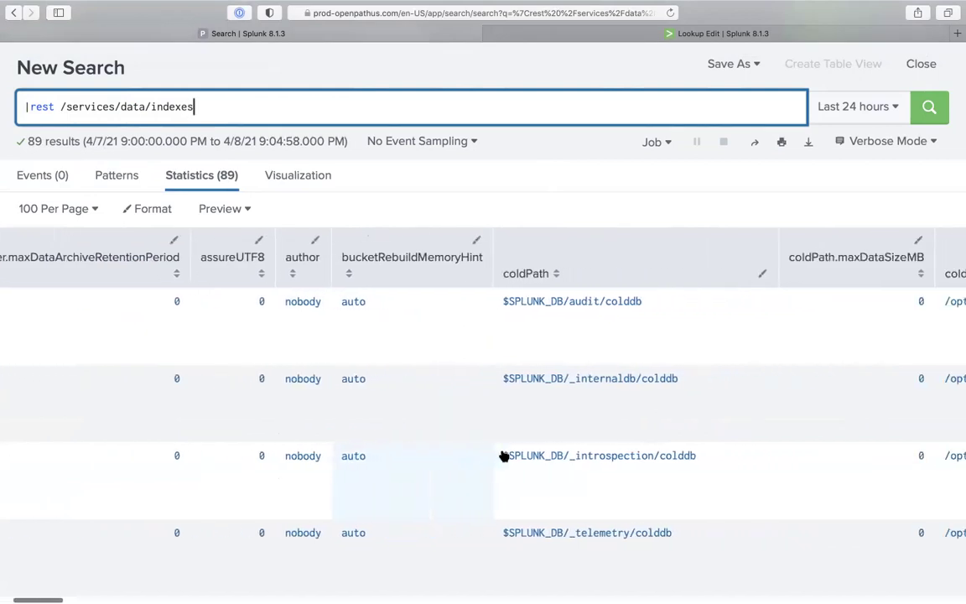
{"action": "scroll", "coordinate": [500, 454], "scroll_direction": "right", "scroll_amount": 3}
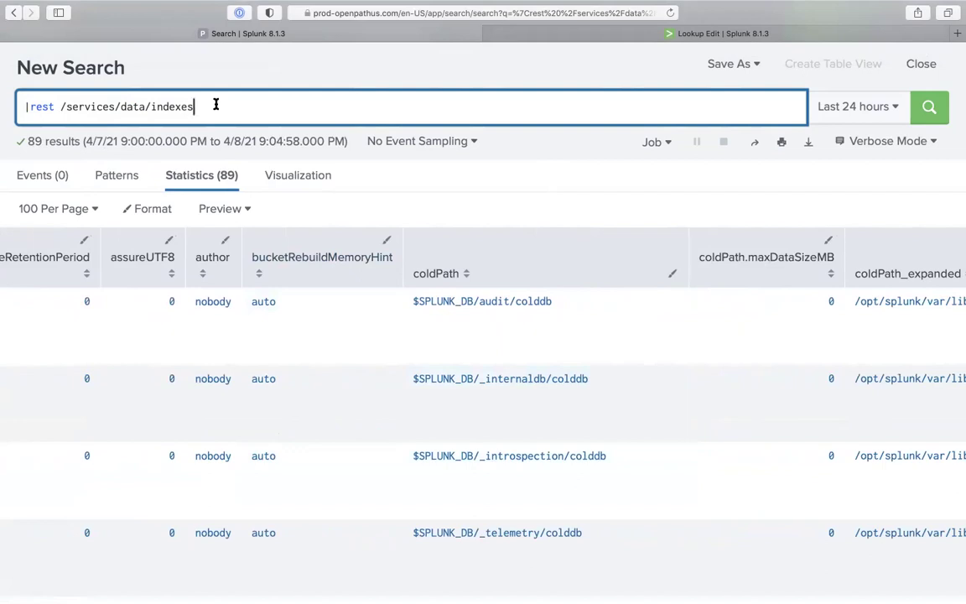
{"action": "scroll", "coordinate": [418, 323], "scroll_direction": "right", "scroll_amount": 1}
{"action": "scroll", "coordinate": [418, 323], "scroll_direction": "right", "scroll_amount": 8}
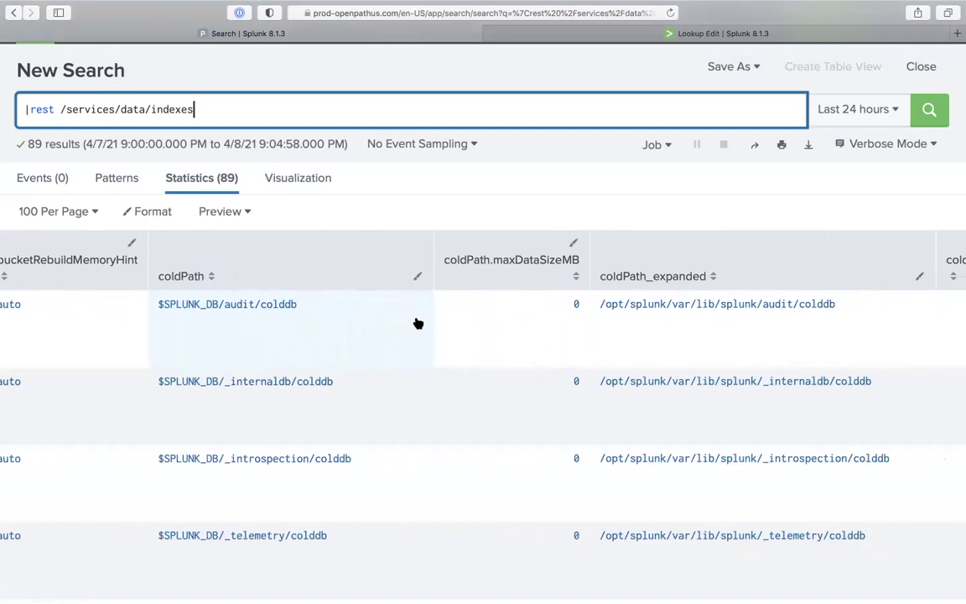
{"action": "scroll", "coordinate": [418, 323], "scroll_direction": "right", "scroll_amount": 4}
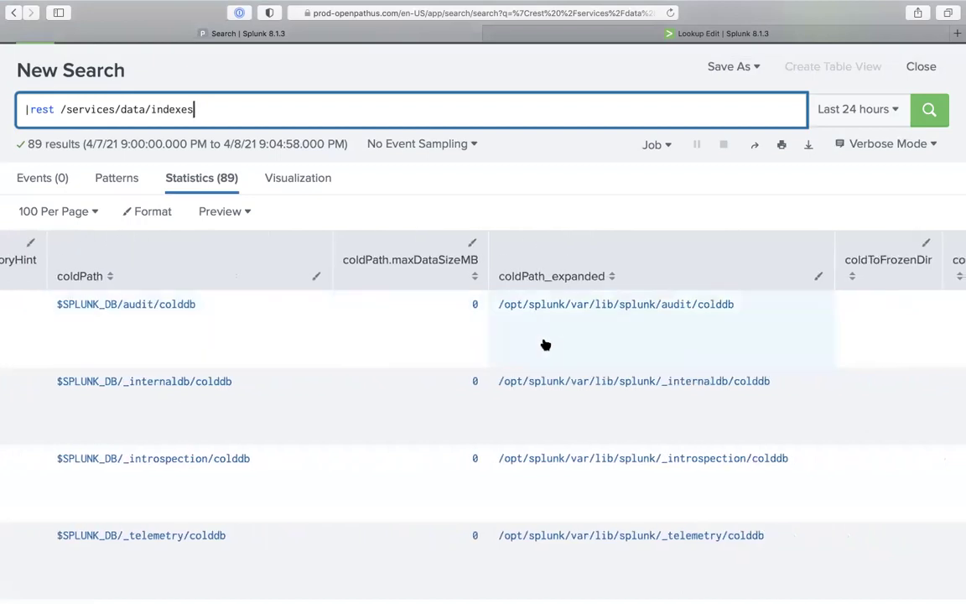
{"action": "scroll", "coordinate": [470, 318], "scroll_direction": "right", "scroll_amount": 8}
{"action": "scroll", "coordinate": [476, 322], "scroll_direction": "right", "scroll_amount": 1}
{"action": "key", "text": "super+f"}
{"action": "type", "text": "title"}
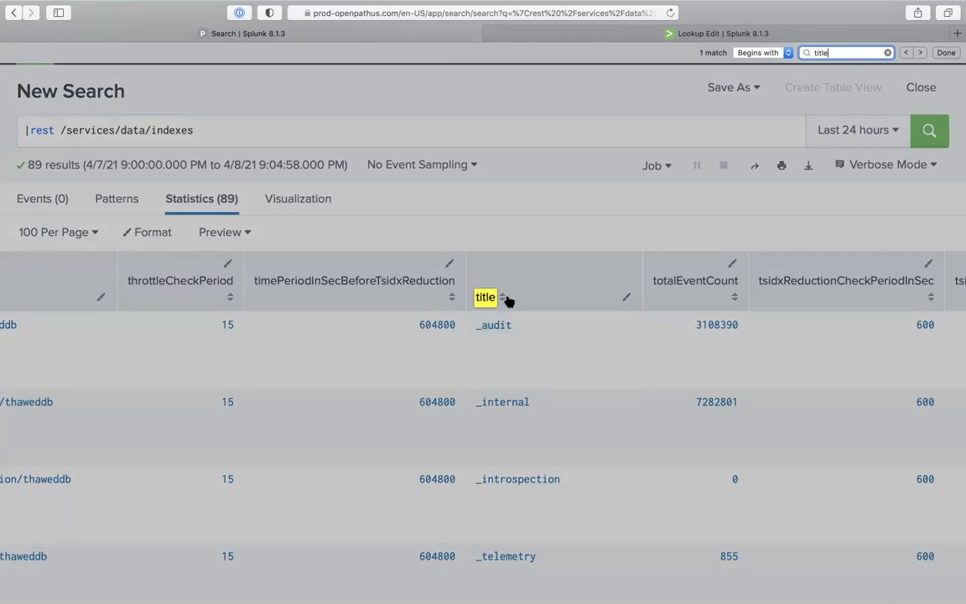
Append '|fields title' to the REST query, run it, then add splunk_server after title
{"action": "left_click", "coordinate": [355, 134]}
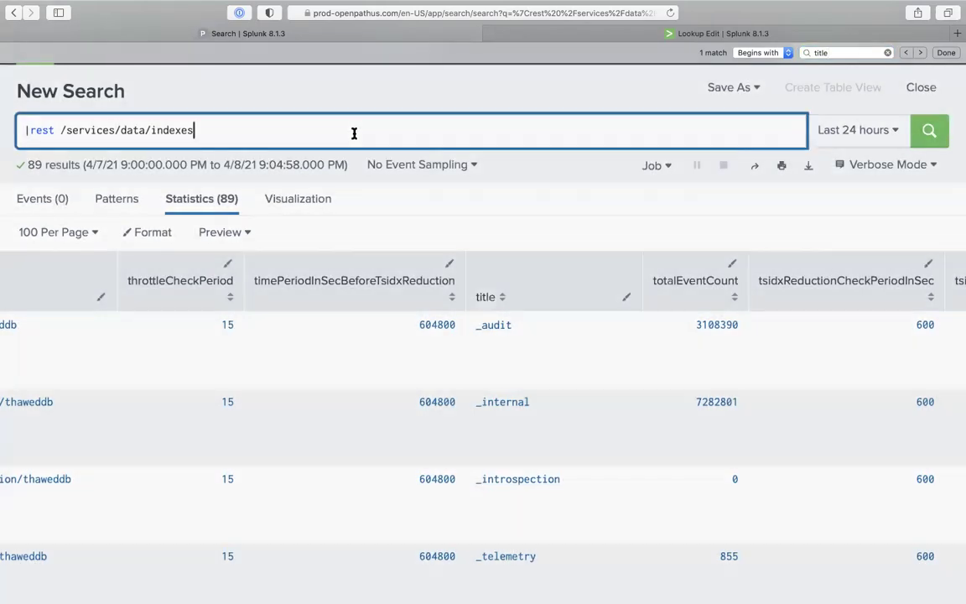
{"action": "type", "text": "|"}
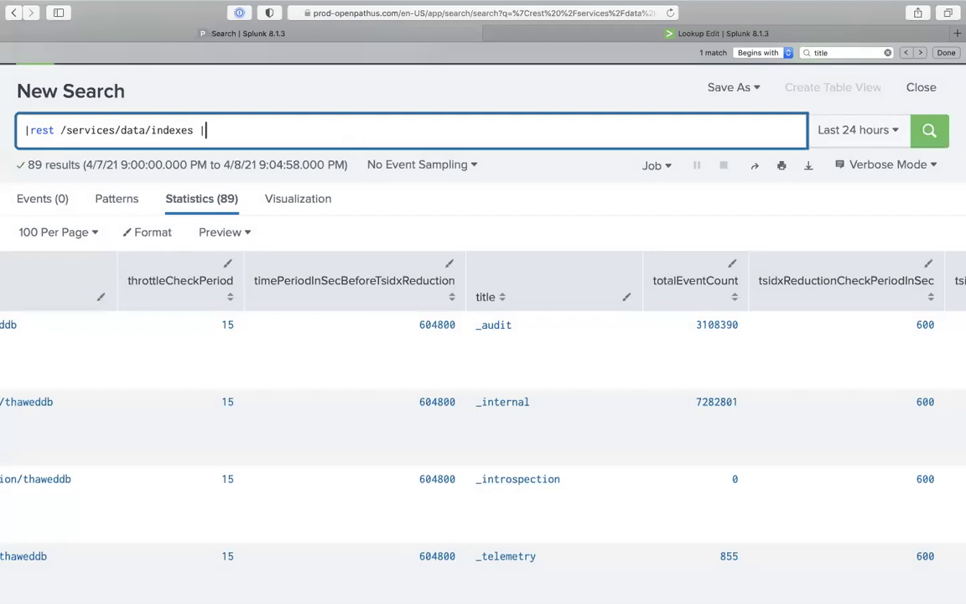
{"action": "type", "text": "fields titl"}
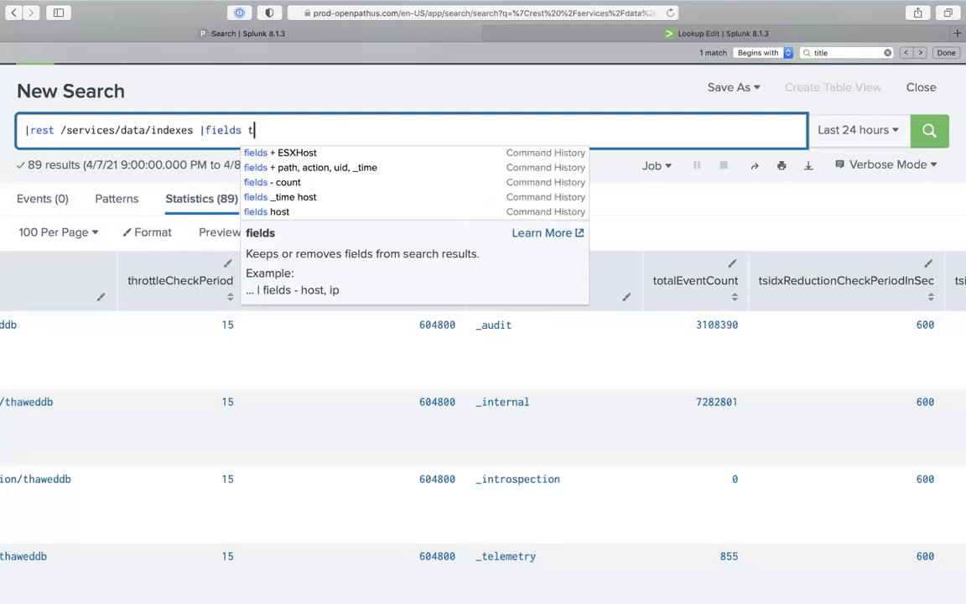
{"action": "type", "text": "e"}
{"action": "key", "text": "Return"}
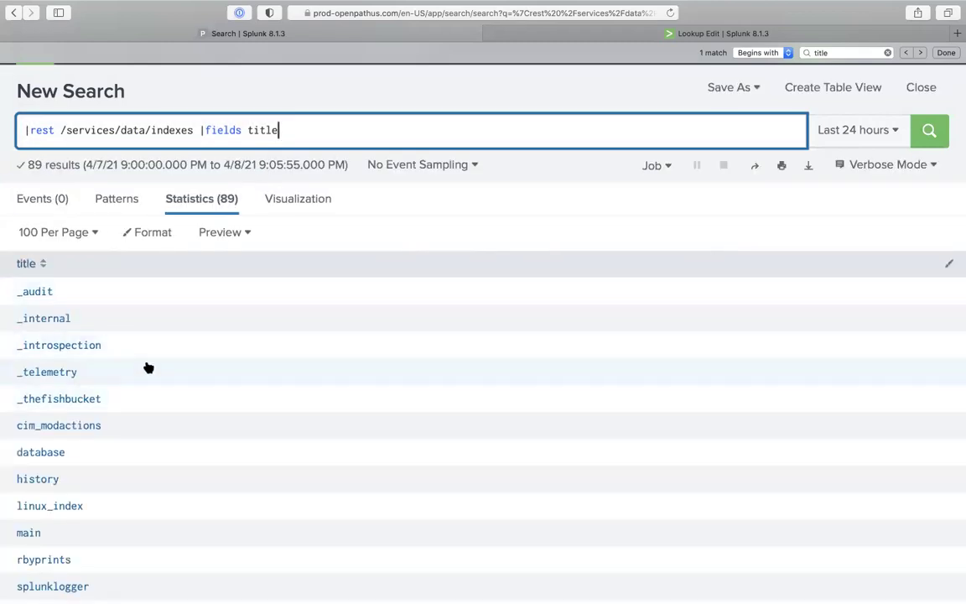
{"action": "type", "text": "splunk"}
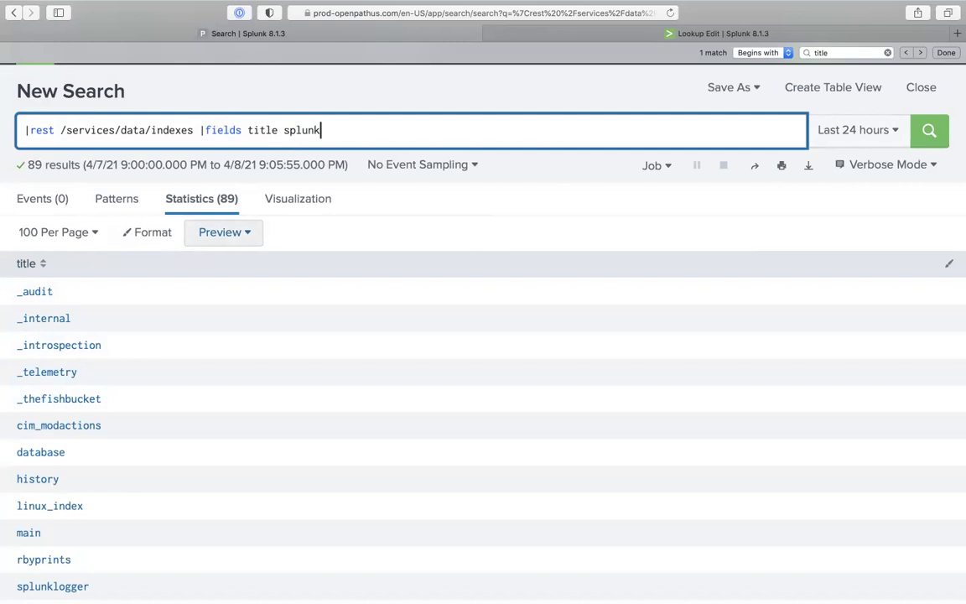
{"action": "type", "text": "_server"}
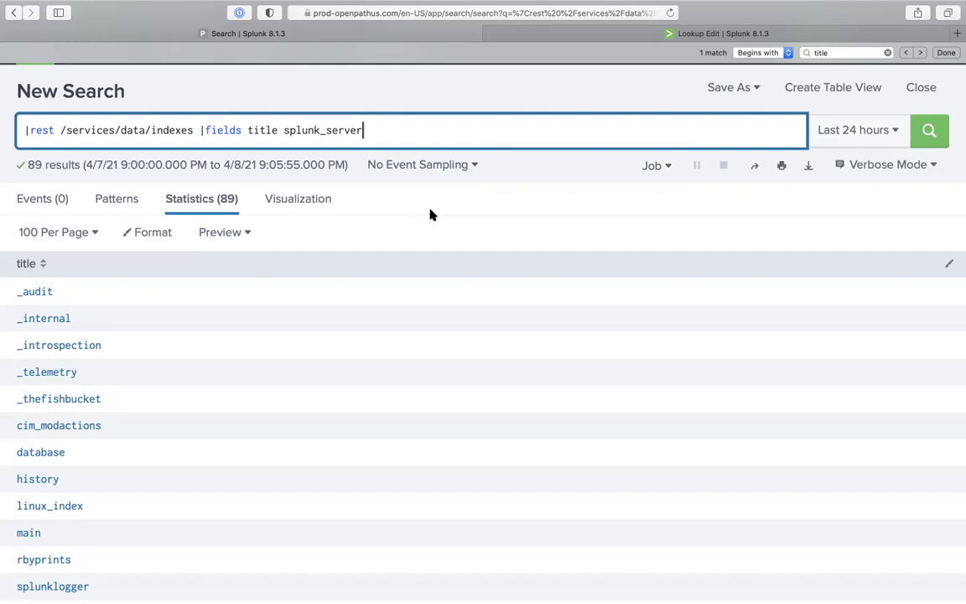
{"action": "scroll", "coordinate": [522, 193], "scroll_direction": "up", "scroll_amount": 3}
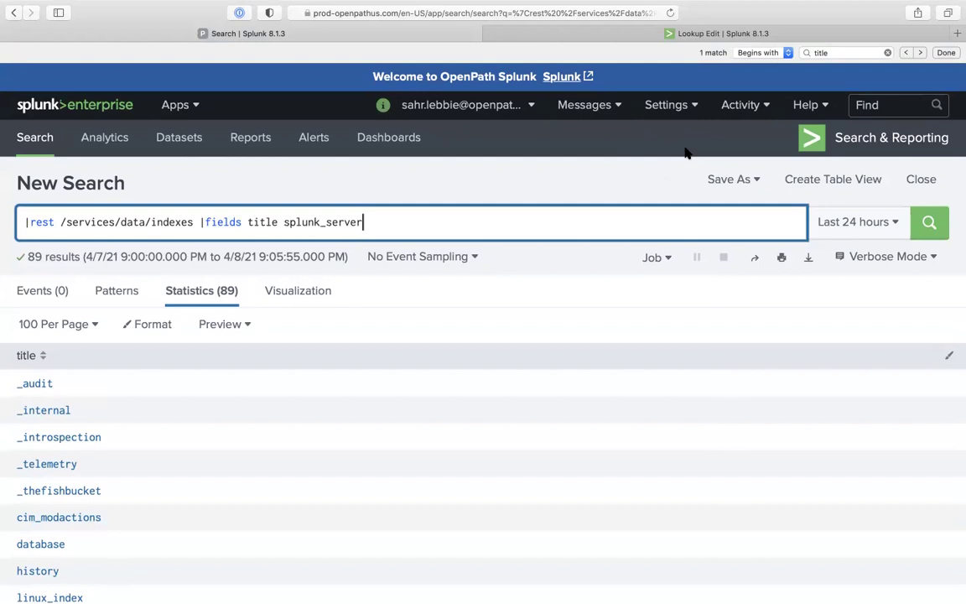
Rerun with title and splunk_server, sorting splunk_server descending then back to ascending
{"action": "key", "text": "Return"}
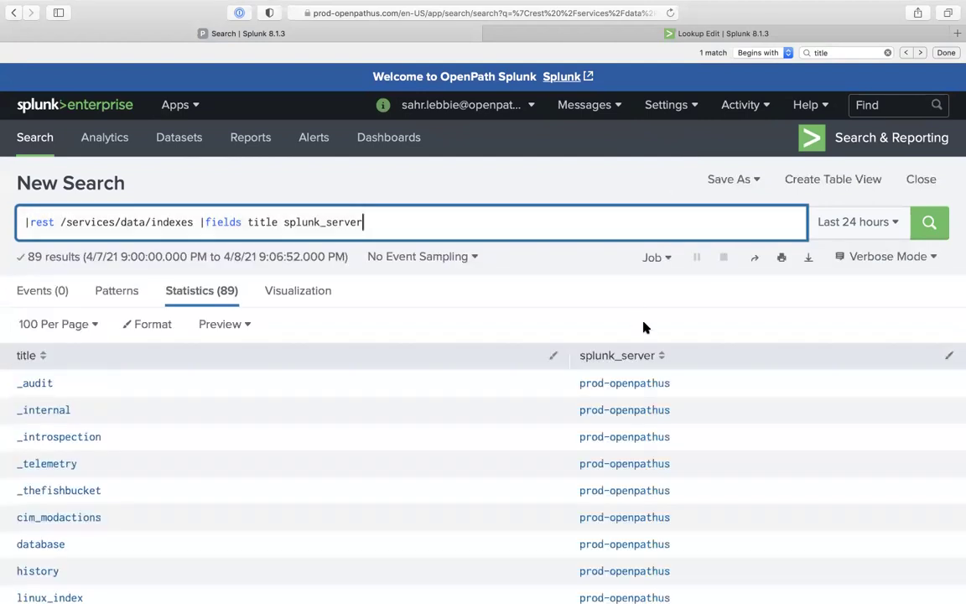
{"action": "left_click", "coordinate": [643, 362]}
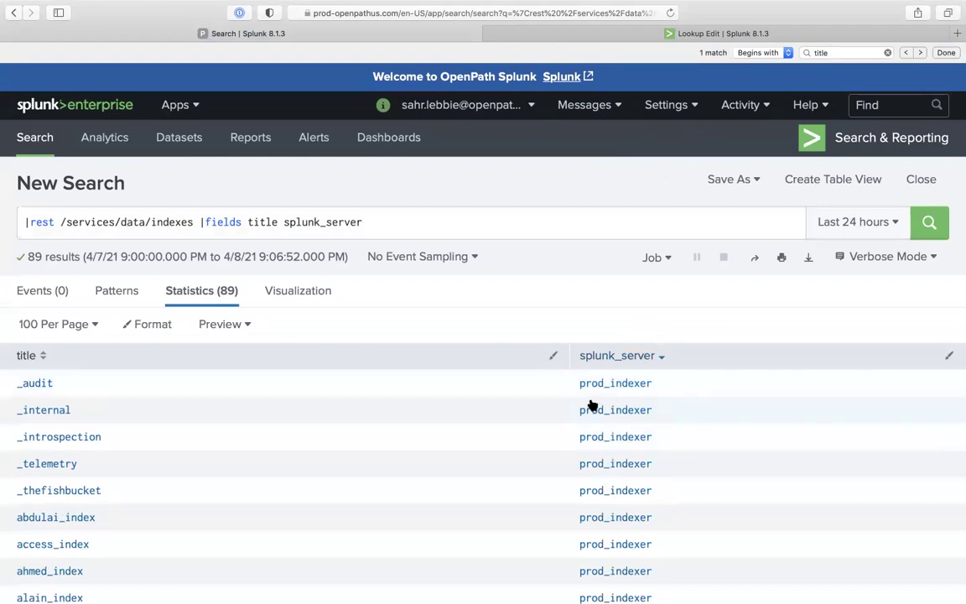
{"action": "left_click", "coordinate": [628, 362]}
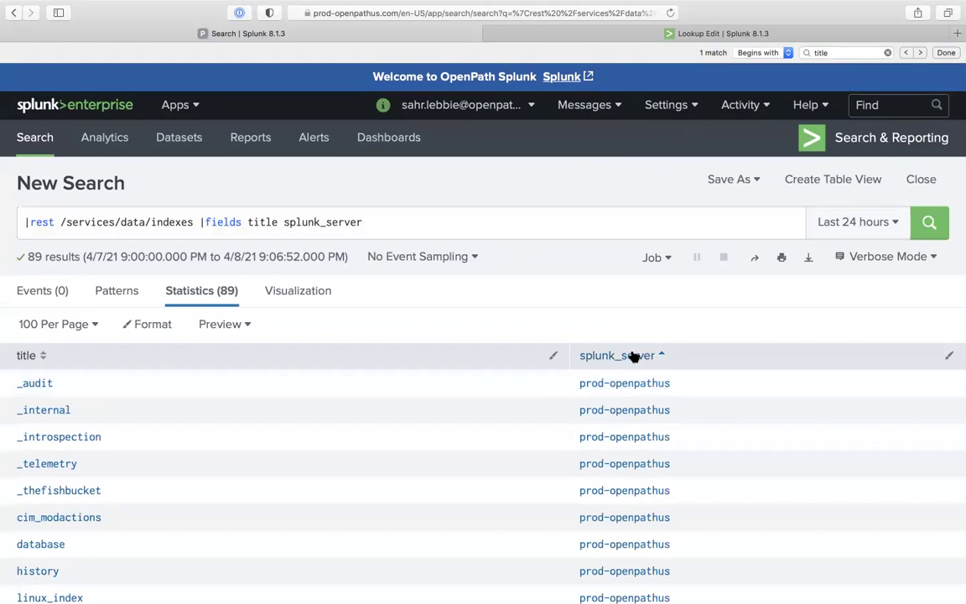
Limit the REST query to splunk_server=prod-openpathus and review its 15 indexes
{"action": "left_click", "coordinate": [199, 223]}
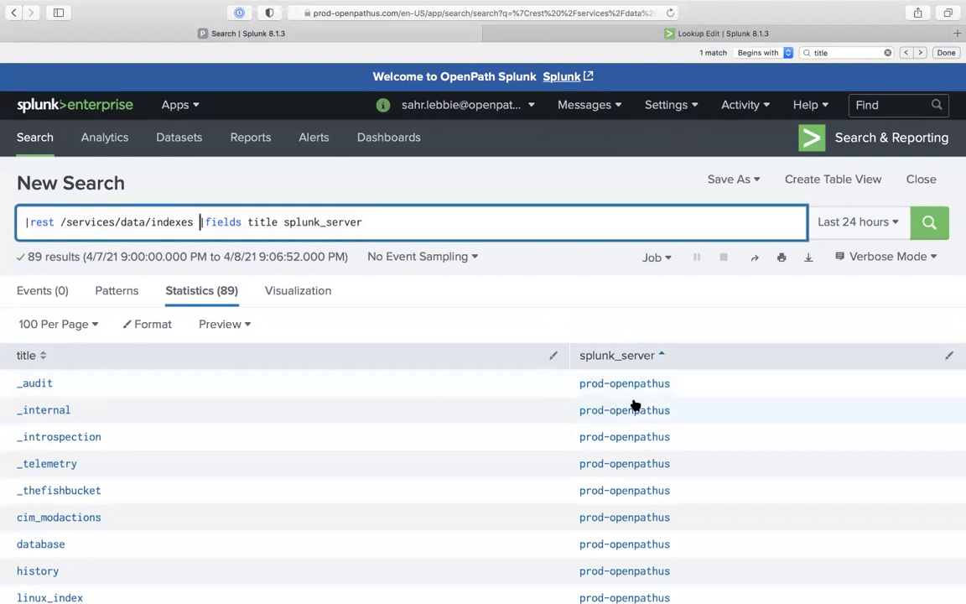
{"action": "type", "text": "splunk_"}
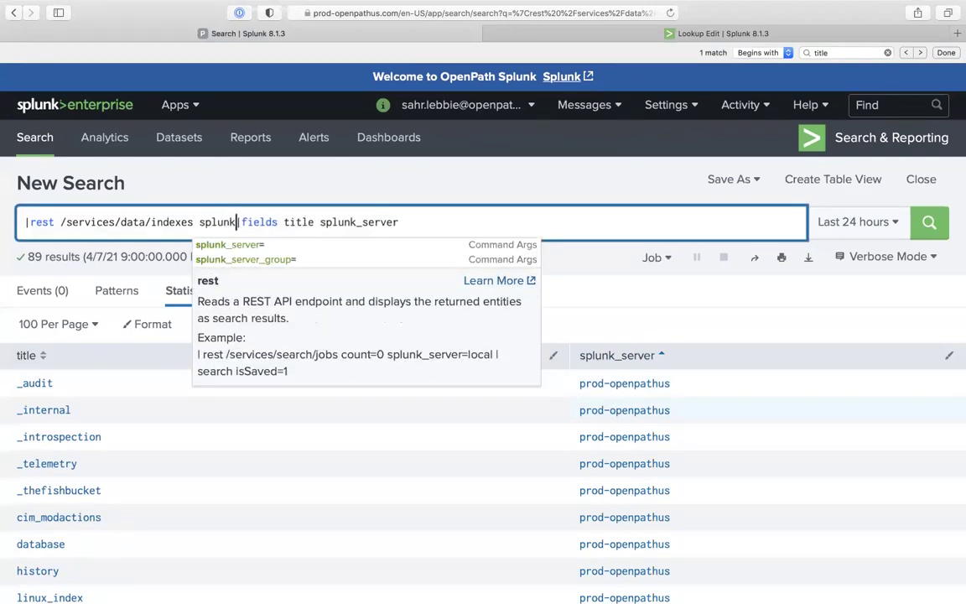
{"action": "type", "text": "server"}
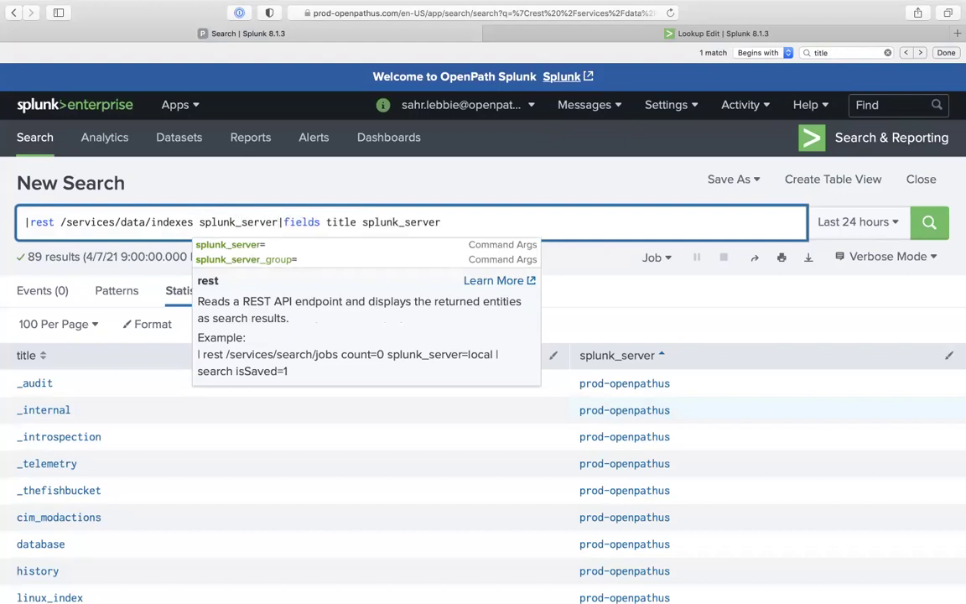
{"action": "type", "text": "="}
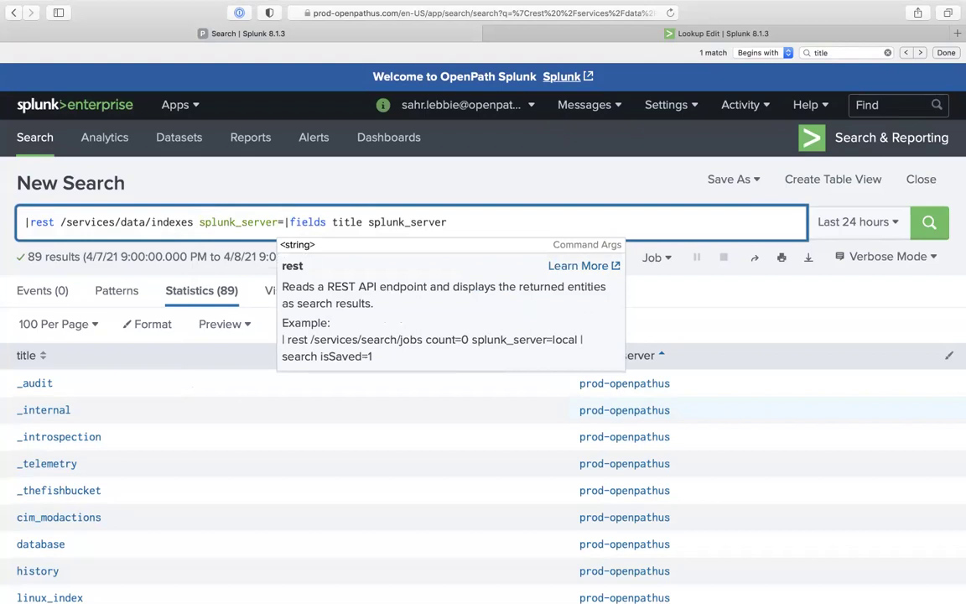
{"action": "type", "text": "prod"}
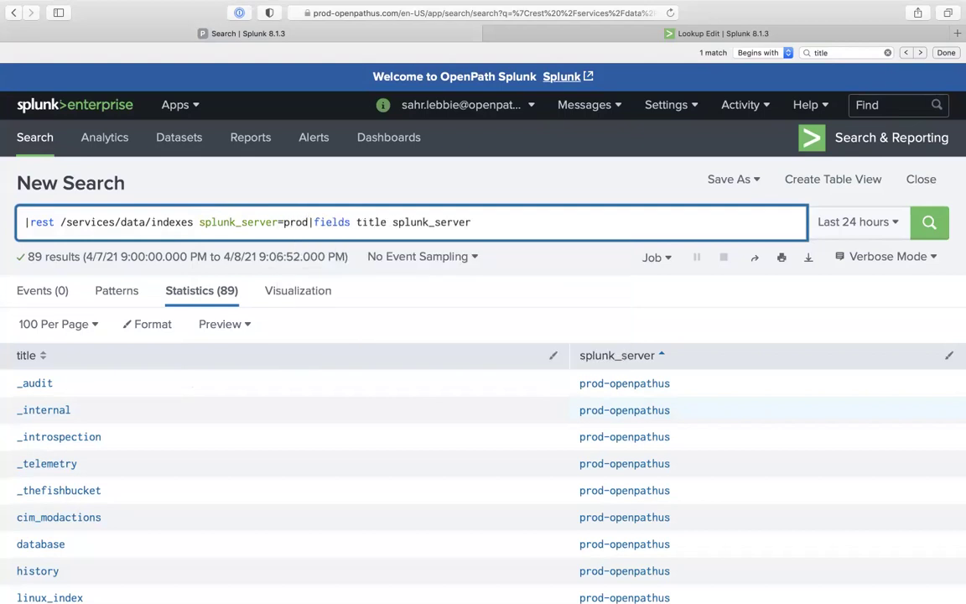
{"action": "type", "text": "-openpathus"}
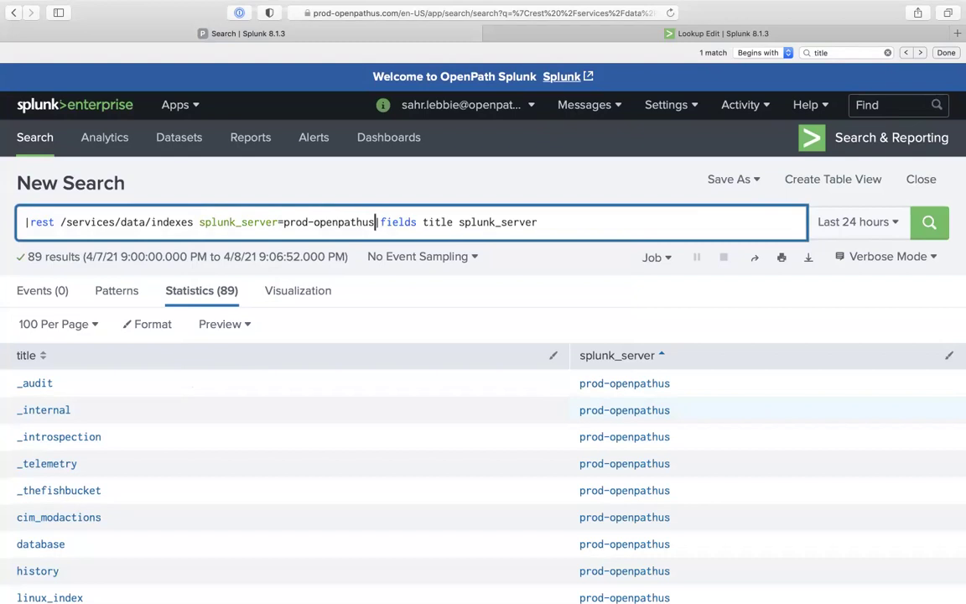
{"action": "key", "text": "Return"}
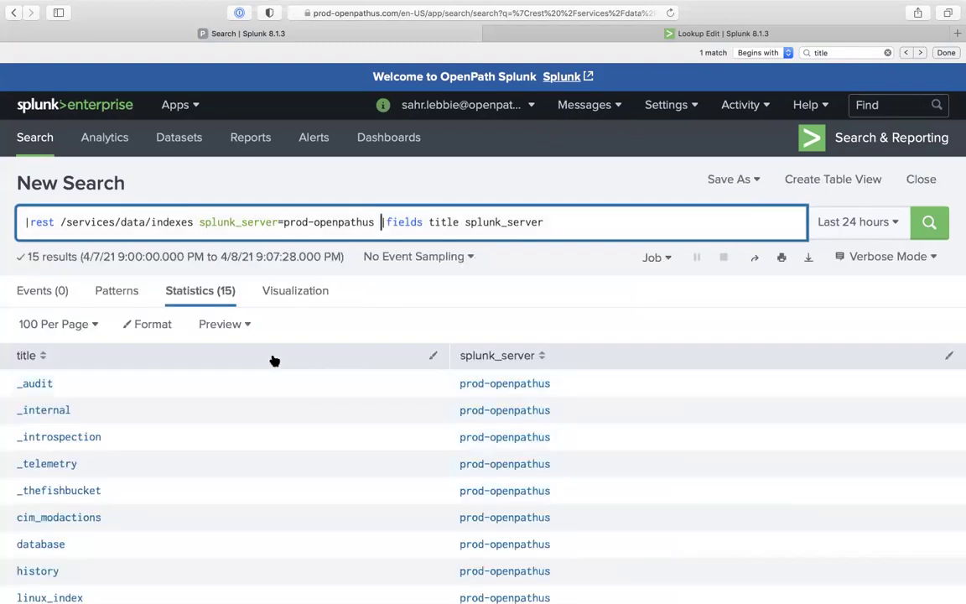
{"action": "scroll", "coordinate": [241, 423], "scroll_direction": "down", "scroll_amount": 5}
{"action": "scroll", "coordinate": [241, 423], "scroll_direction": "up", "scroll_amount": 4}
{"action": "scroll", "coordinate": [122, 373], "scroll_direction": "up", "scroll_amount": 1}
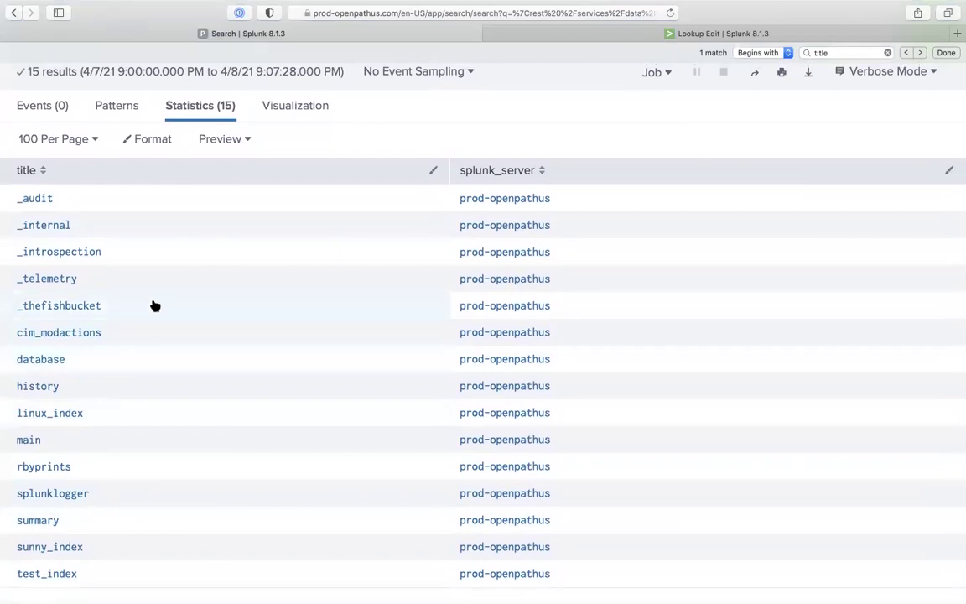
{"action": "scroll", "coordinate": [155, 305], "scroll_direction": "up", "scroll_amount": 4}
{"action": "scroll", "coordinate": [99, 518], "scroll_direction": "down", "scroll_amount": 4}
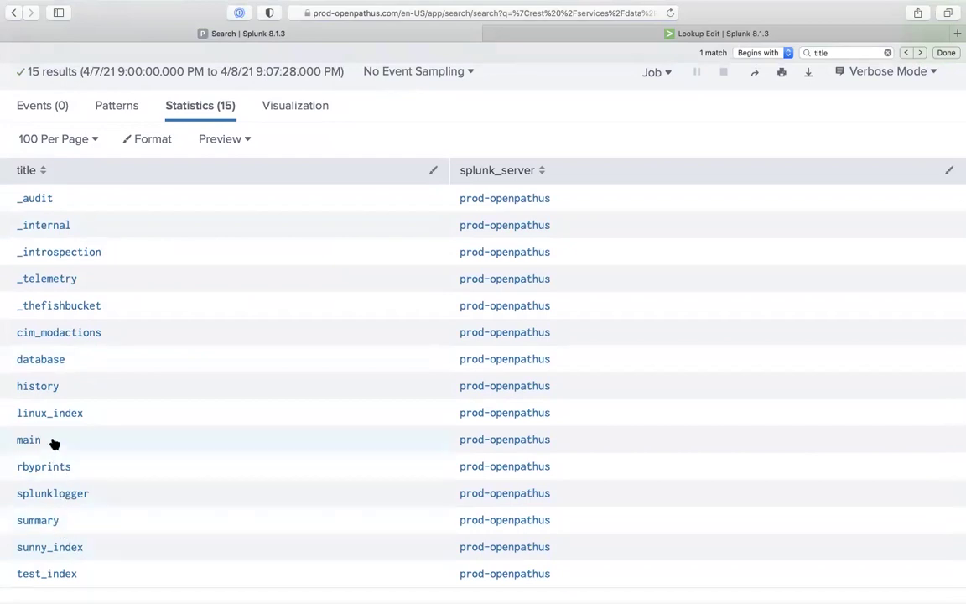
{"action": "scroll", "coordinate": [60, 444], "scroll_direction": "up", "scroll_amount": 3}
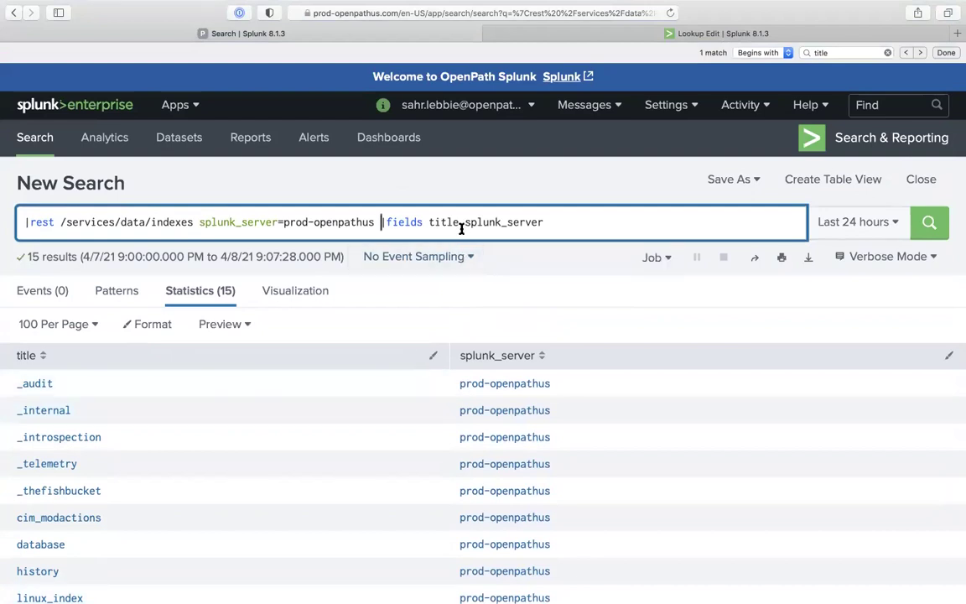
{"action": "left_click_drag", "start_coordinate": [465, 221], "coordinate": [545, 221]}
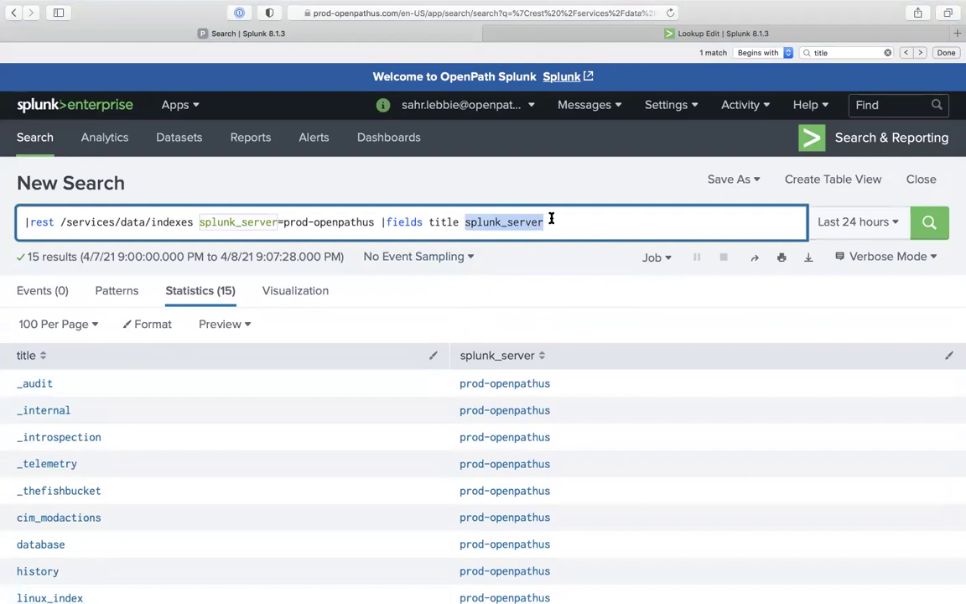
Drop splunk_server from the fields and write the titles with '|outputlookup prod_openpath_indexes.csv'
{"action": "key", "text": "BackSpace"}
{"action": "key", "text": "BackSpace"}
{"action": "key", "text": "Return"}
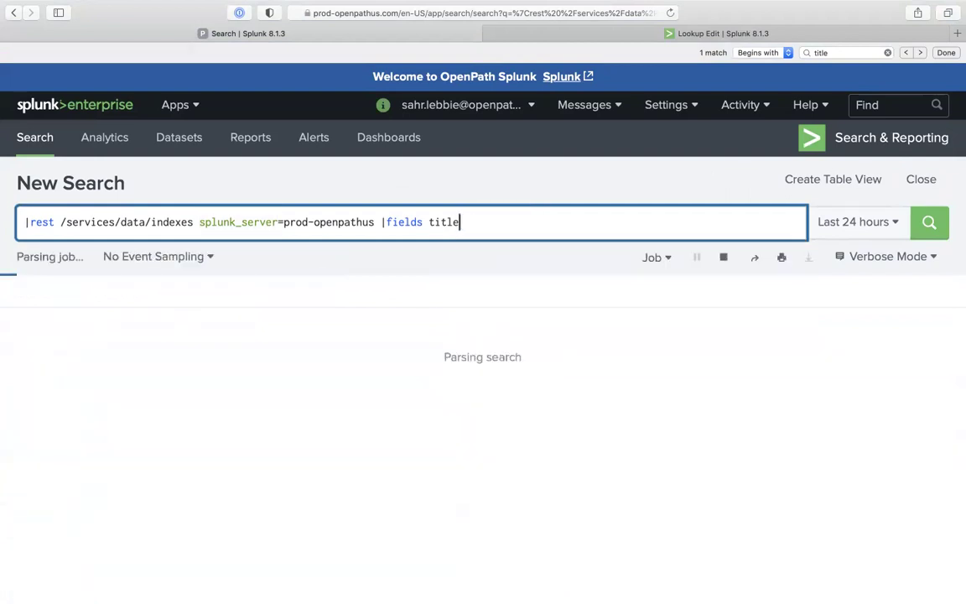
{"action": "type", "text": "|"}
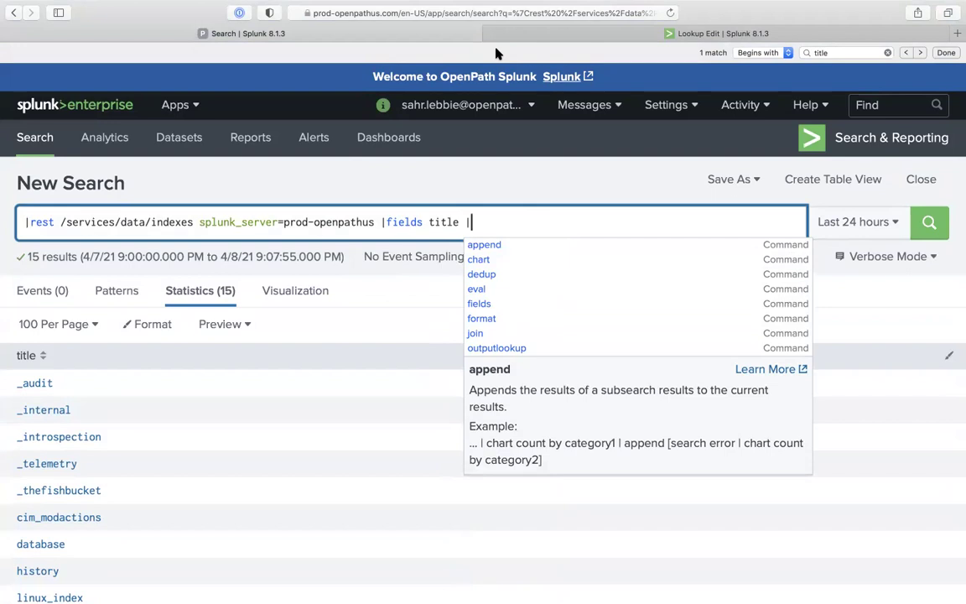
{"action": "left_click", "coordinate": [517, 34]}
{"action": "left_click", "coordinate": [318, 33]}
{"action": "type", "text": "outpu"}
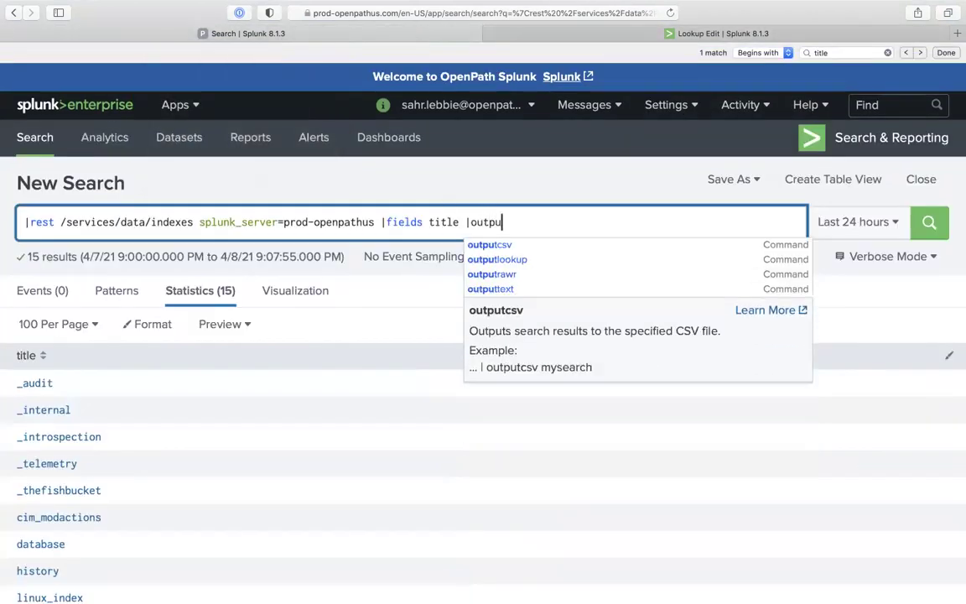
{"action": "type", "text": "tlookup "}
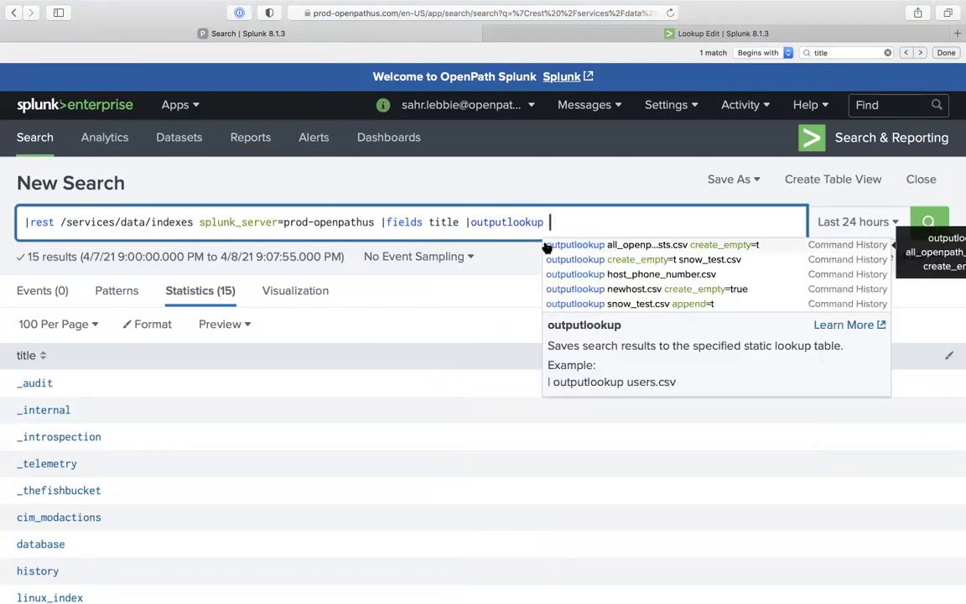
{"action": "type", "text": "prod_openpath"}
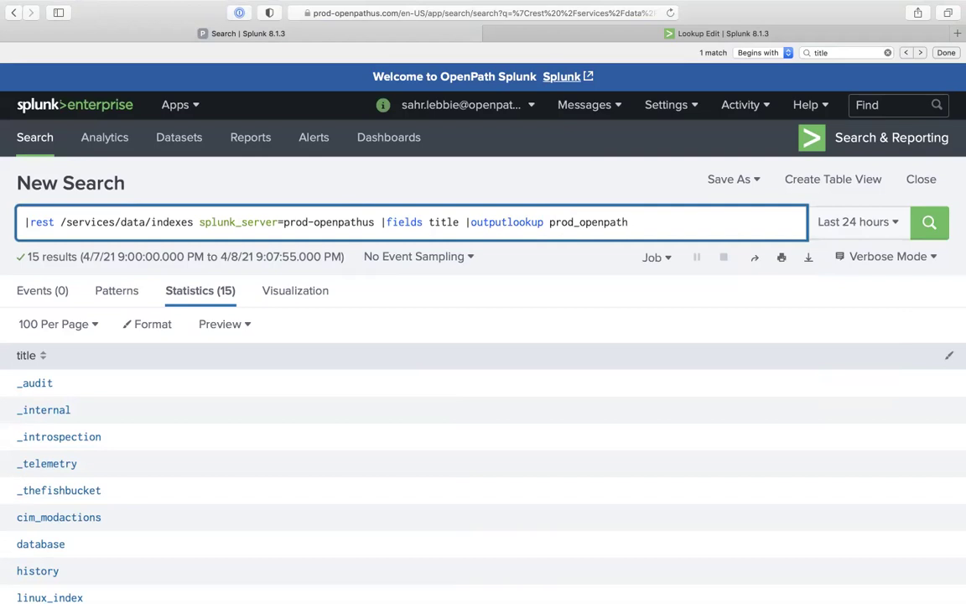
{"action": "type", "text": "_indexes.csv"}
{"action": "key", "text": "Return"}
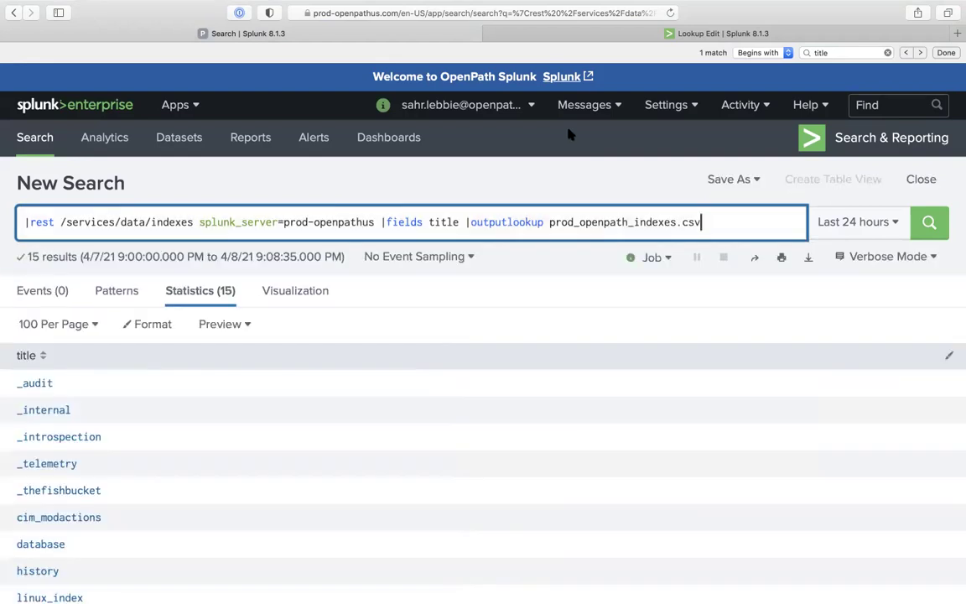
{"action": "left_click", "coordinate": [582, 35]}
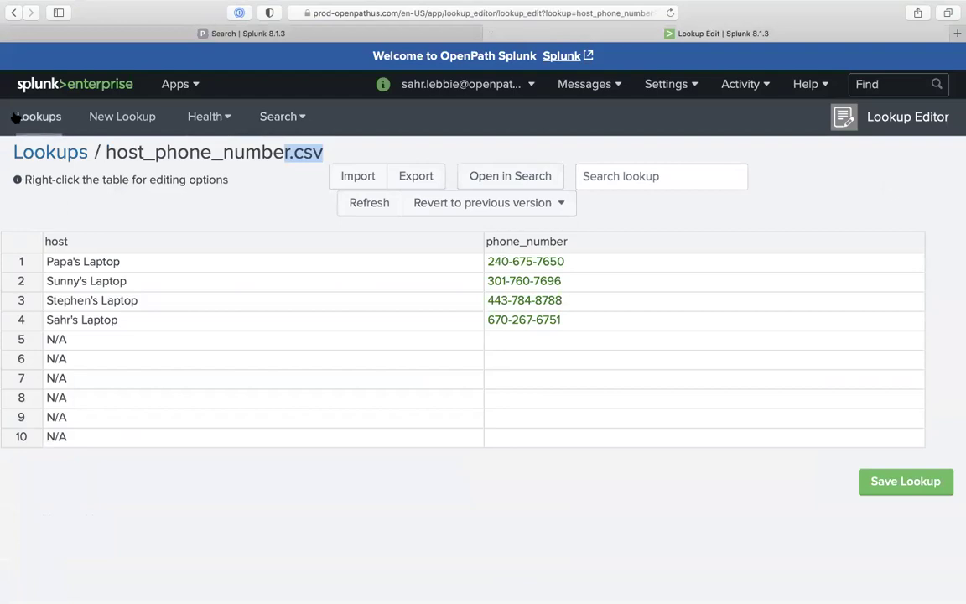
Filter the lookups by 'prod' and open prod_openpath_indexes.csv to check its index titles
{"action": "left_click", "coordinate": [17, 117]}
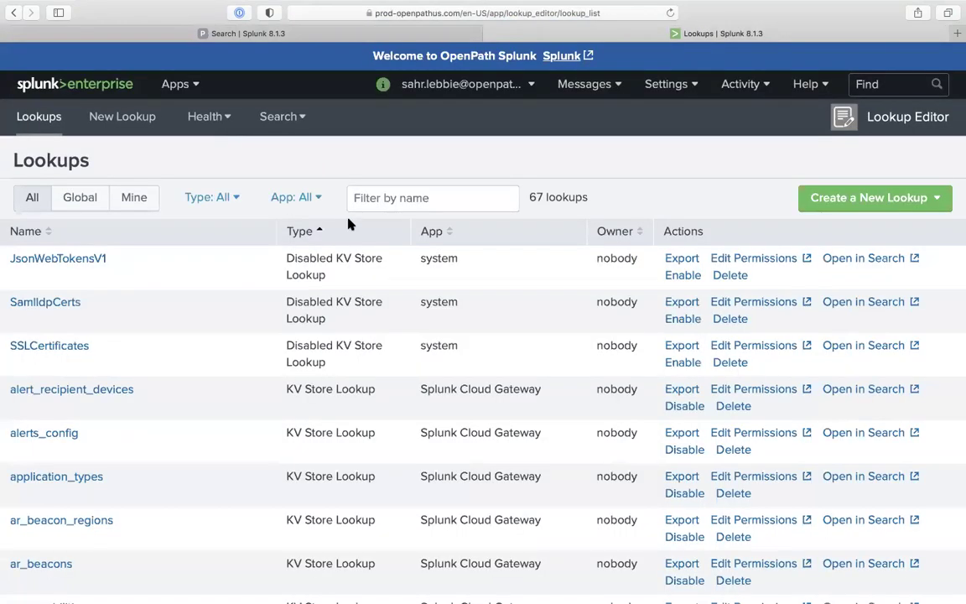
{"action": "left_click", "coordinate": [373, 205]}
{"action": "type", "text": "prod"}
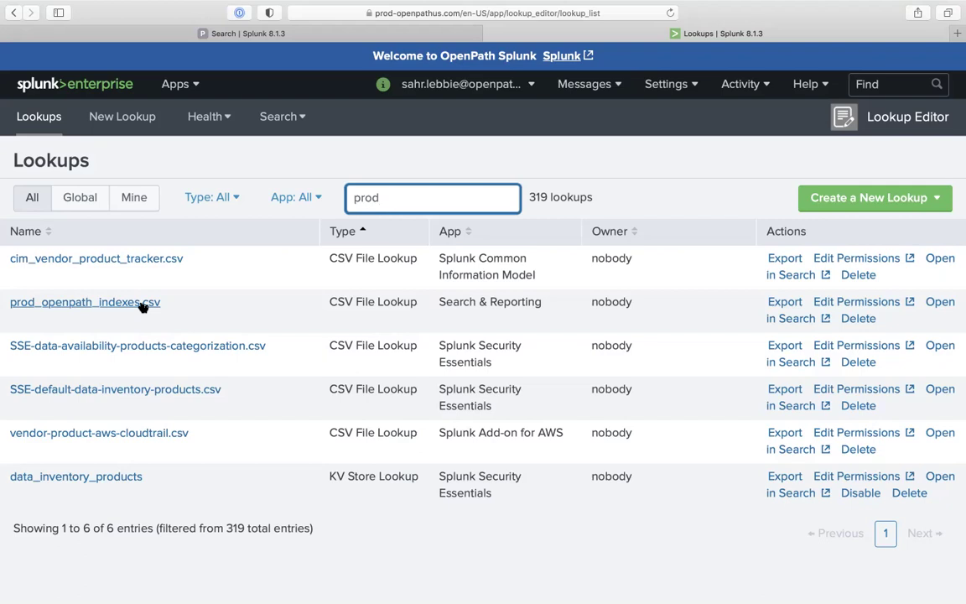
{"action": "left_click", "coordinate": [143, 307]}
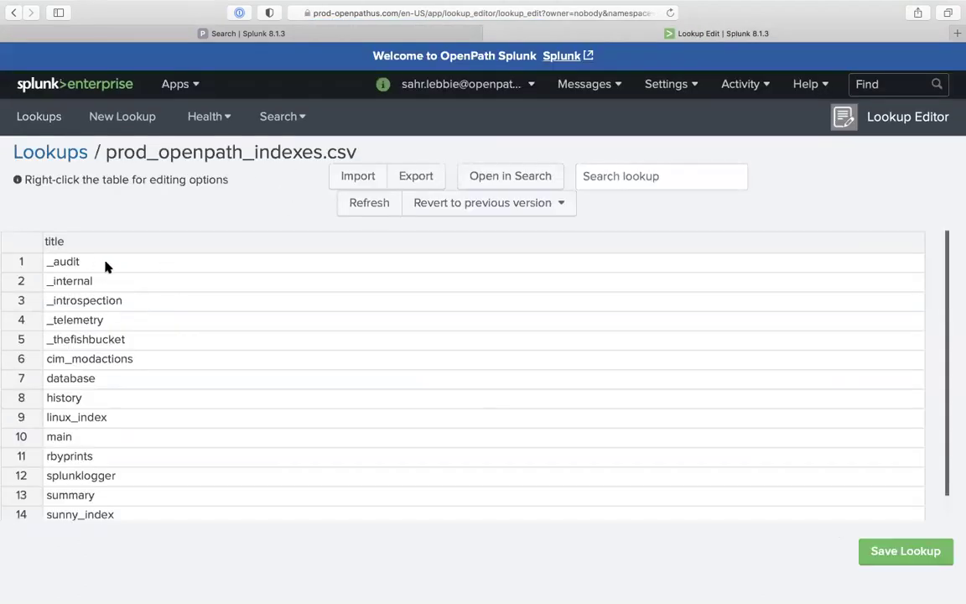
{"action": "left_click", "coordinate": [373, 32]}
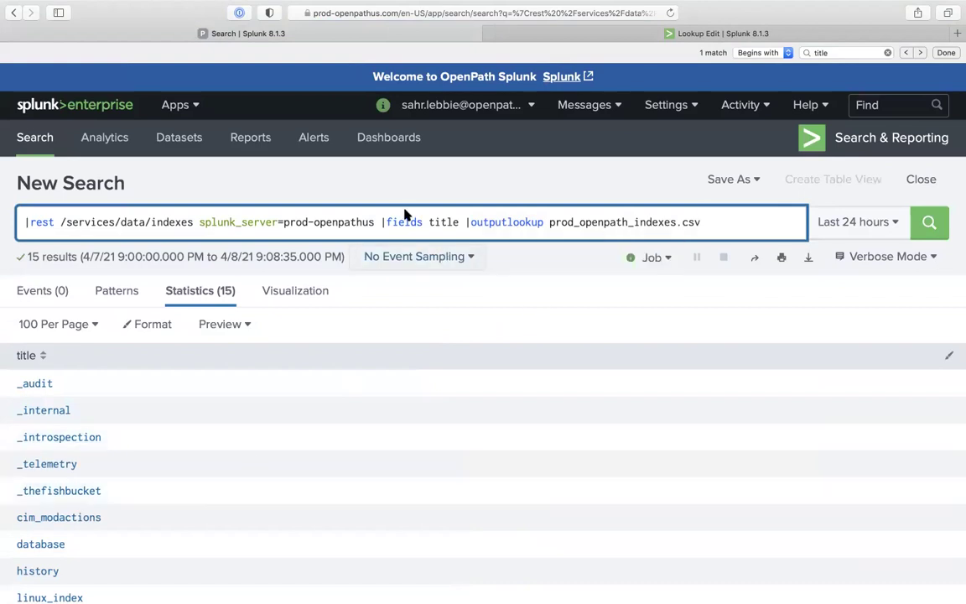
Run '|inputlookup prod_openpath_indexes.csv' and compare its 15 titles with the lookup editor
{"action": "left_click", "coordinate": [464, 222]}
{"action": "left_click_drag", "start_coordinate": [490, 222], "coordinate": [390, 149]}
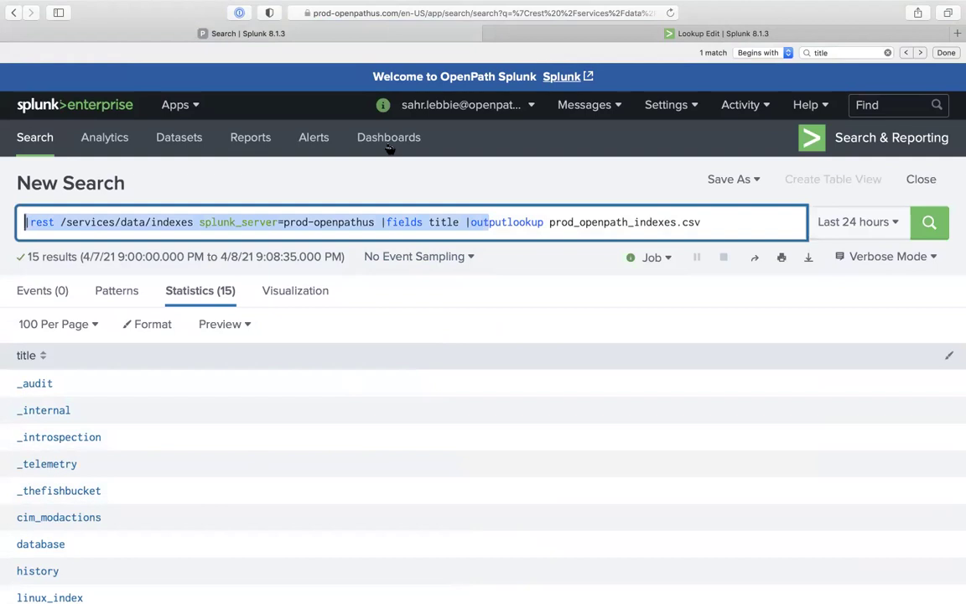
{"action": "type", "text": "|inp"}
{"action": "key", "text": "BackSpace"}
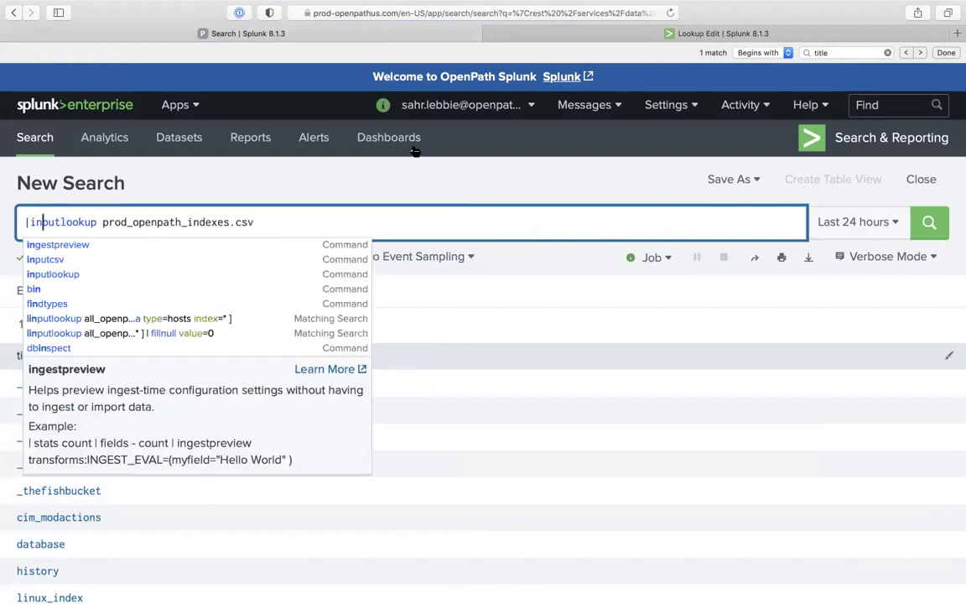
{"action": "key", "text": "Return"}
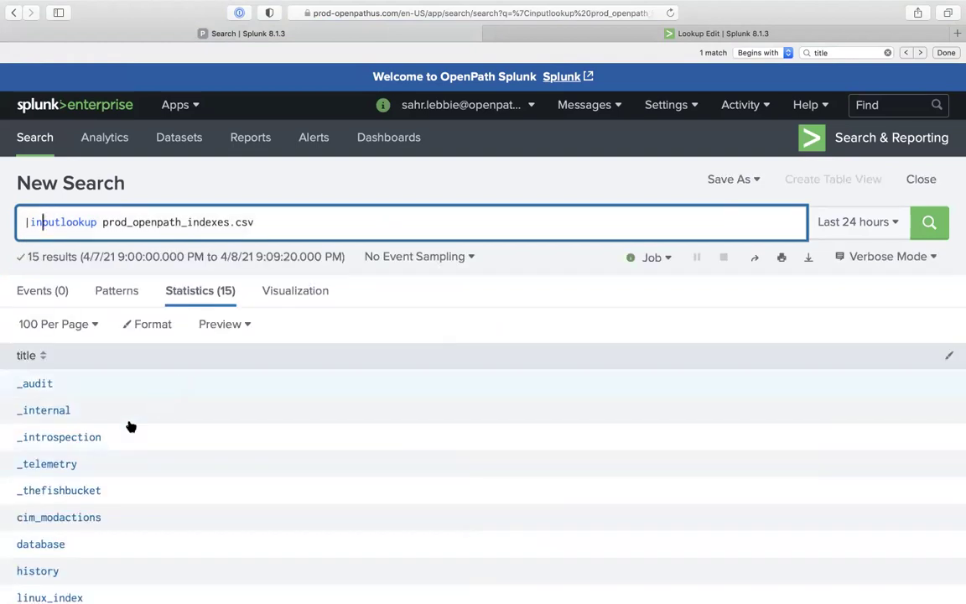
{"action": "scroll", "coordinate": [113, 377], "scroll_direction": "down", "scroll_amount": 2}
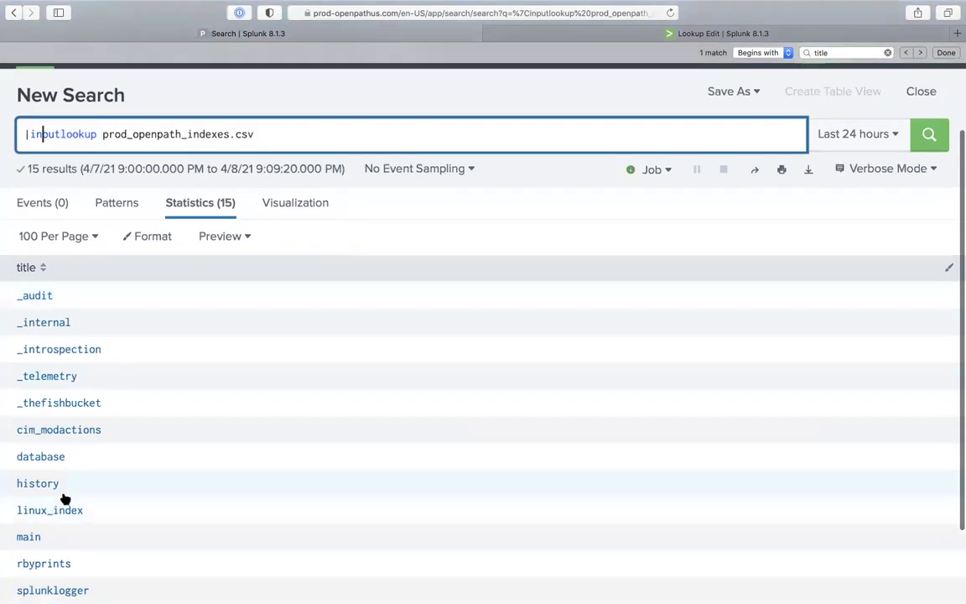
{"action": "scroll", "coordinate": [64, 499], "scroll_direction": "down", "scroll_amount": 2}
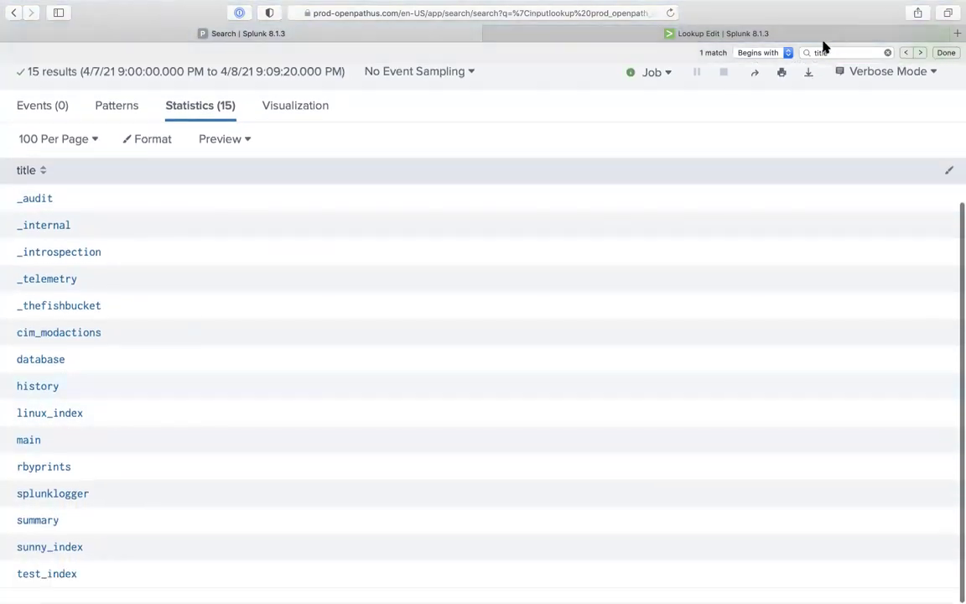
{"action": "left_click", "coordinate": [820, 35]}
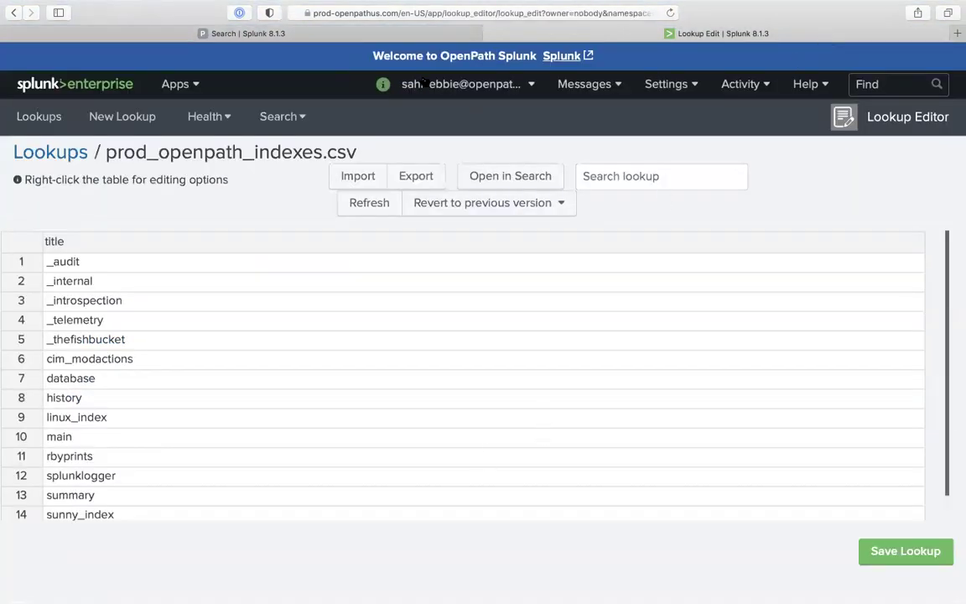
{"action": "left_click", "coordinate": [419, 37]}
{"action": "scroll", "coordinate": [240, 500], "scroll_direction": "up", "scroll_amount": 3}
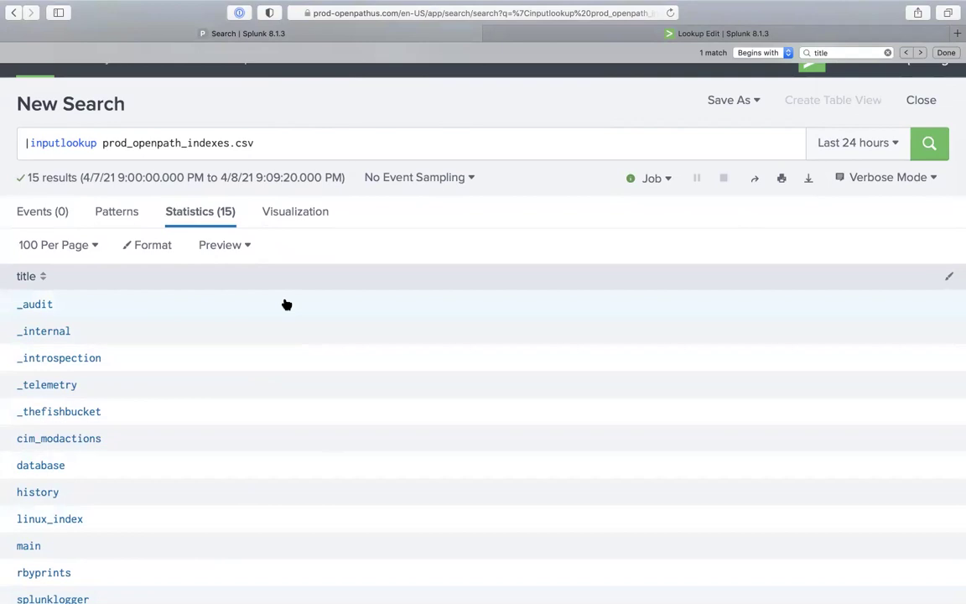
{"action": "left_click", "coordinate": [56, 143]}
{"action": "key", "text": "BackSpace"}
{"action": "key", "text": "BackSpace"}
{"action": "key", "text": "BackSpace"}
{"action": "key", "text": "BackSpace"}
{"action": "key", "text": "BackSpace"}
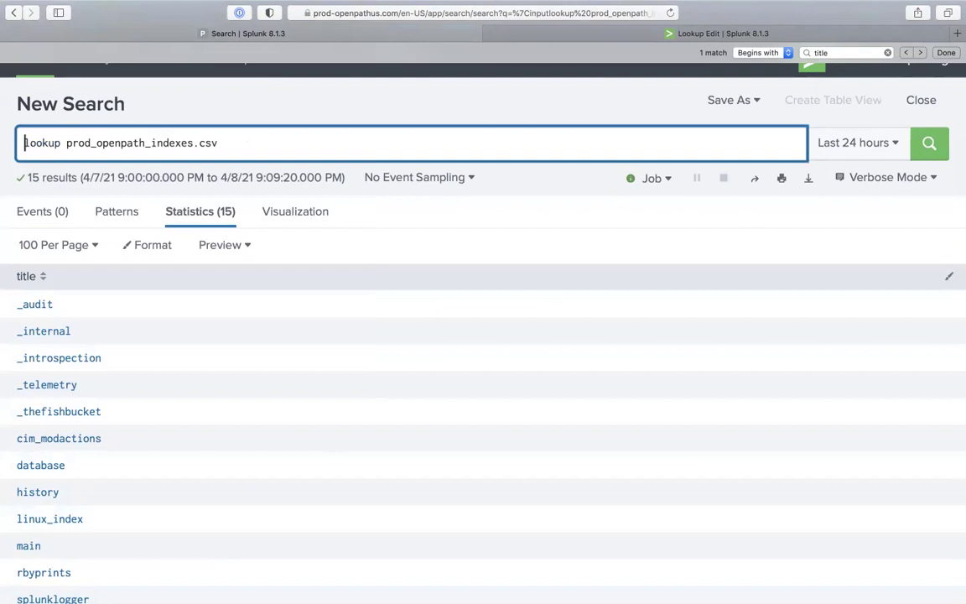
{"action": "type", "text": "|"}
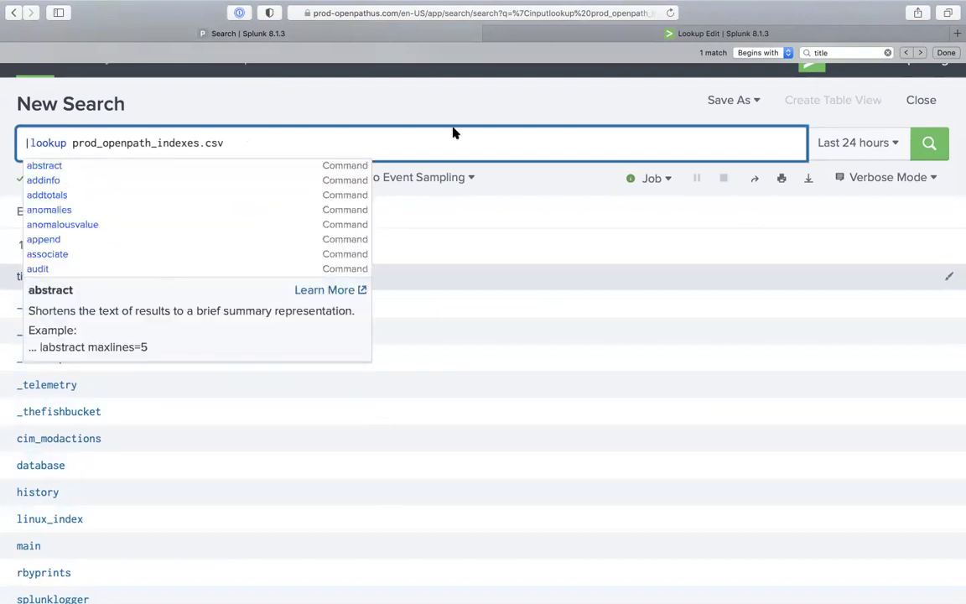
{"action": "left_click", "coordinate": [723, 33]}
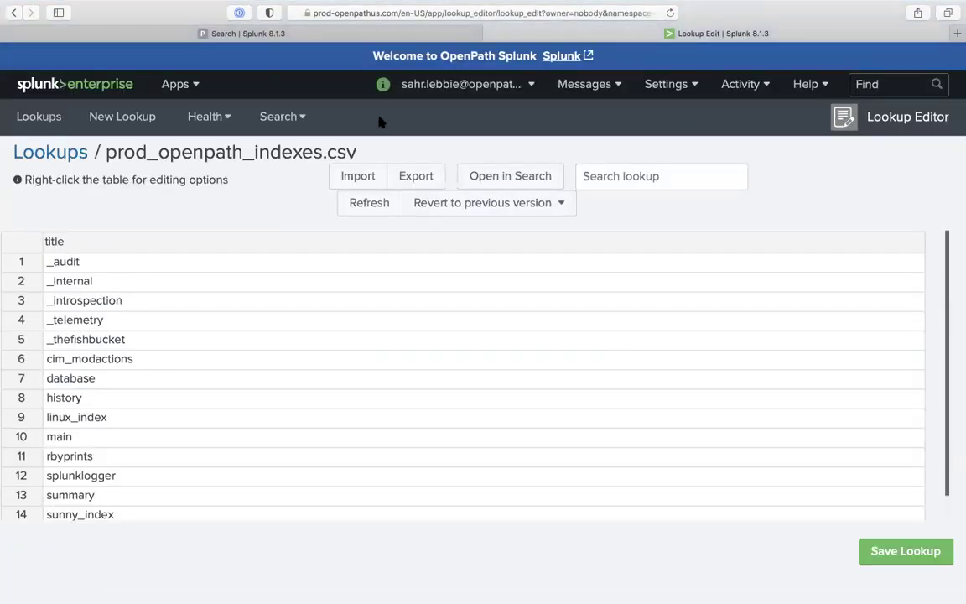
{"action": "left_click", "coordinate": [366, 33]}
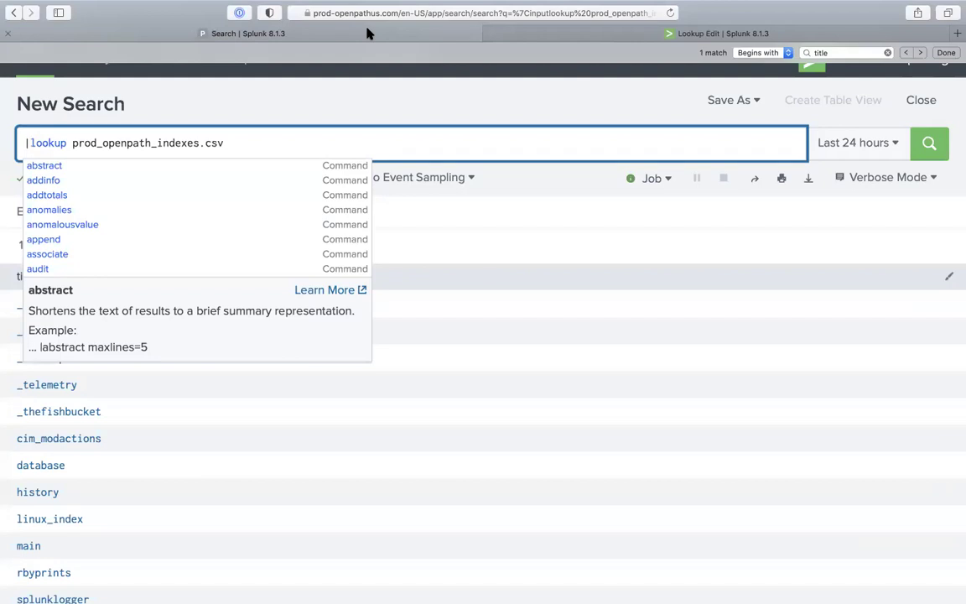
{"action": "mouse_move", "coordinate": [601, 35]}
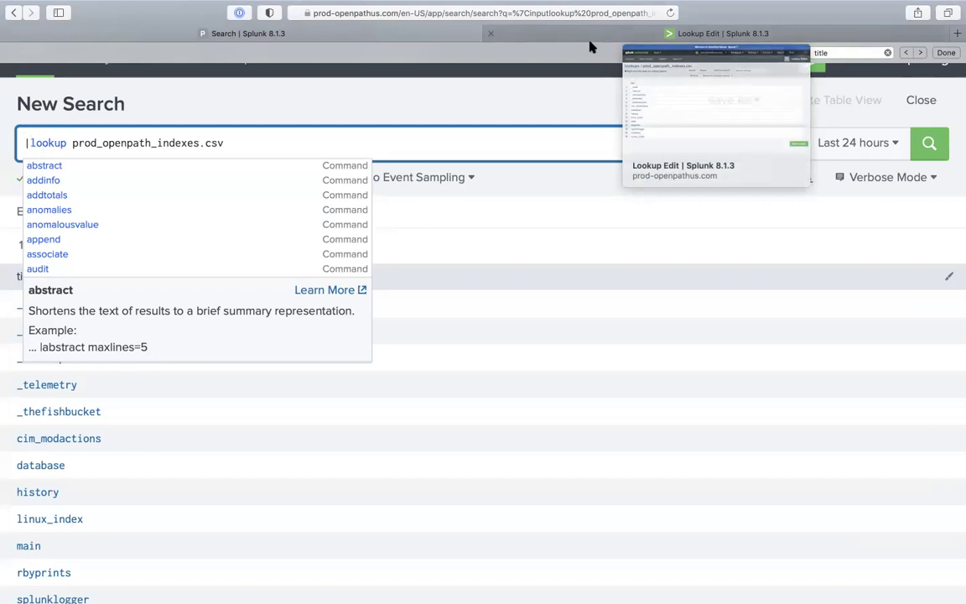
{"action": "left_click", "coordinate": [512, 140]}
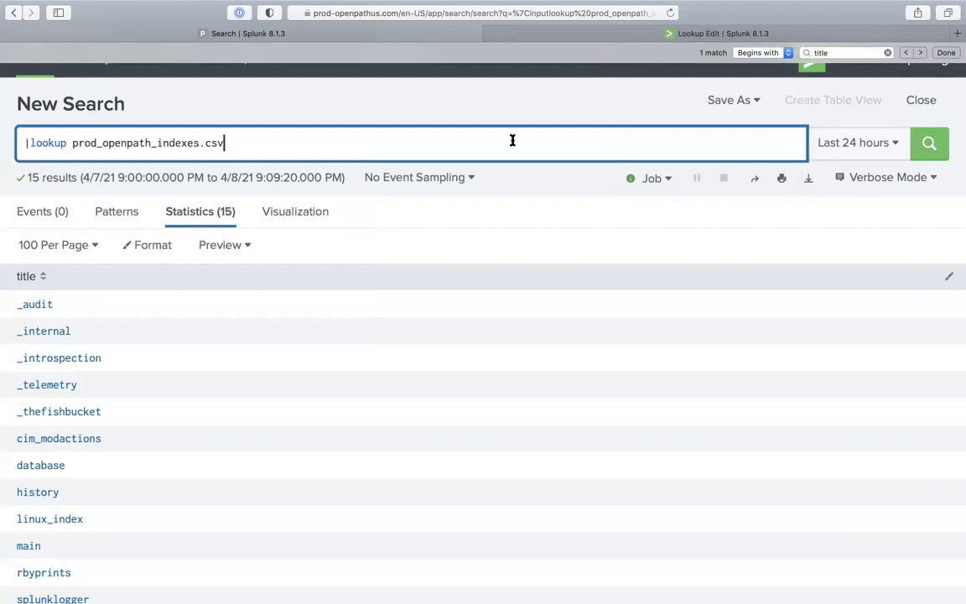
{"action": "left_click", "coordinate": [30, 143]}
{"action": "type", "text": "input"}
{"action": "key", "text": "Return"}
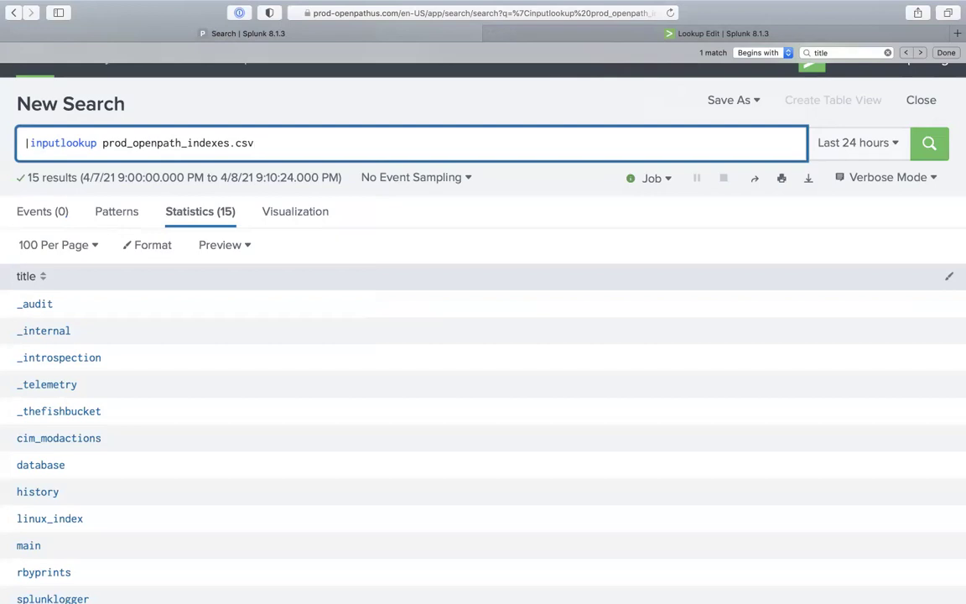
Go to the Indexes management page under Settings
{"action": "scroll", "coordinate": [251, 176], "scroll_direction": "up", "scroll_amount": 2}
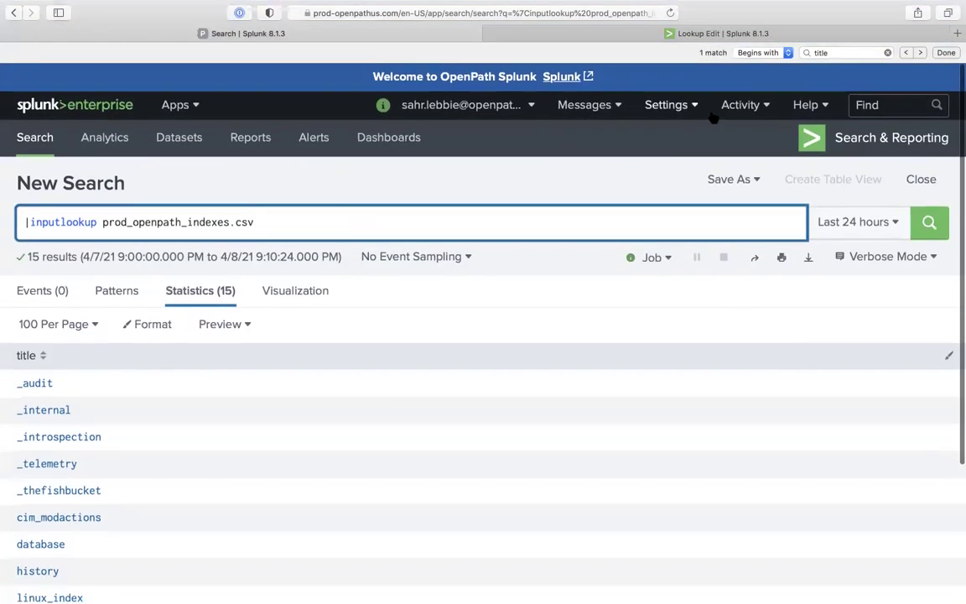
{"action": "left_click", "coordinate": [667, 105]}
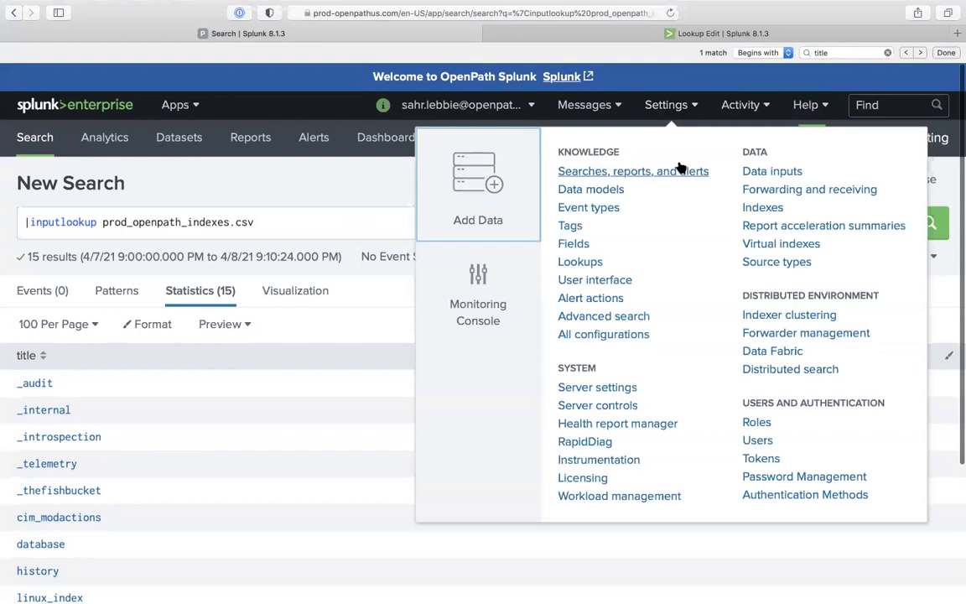
{"action": "right_click", "coordinate": [755, 208]}
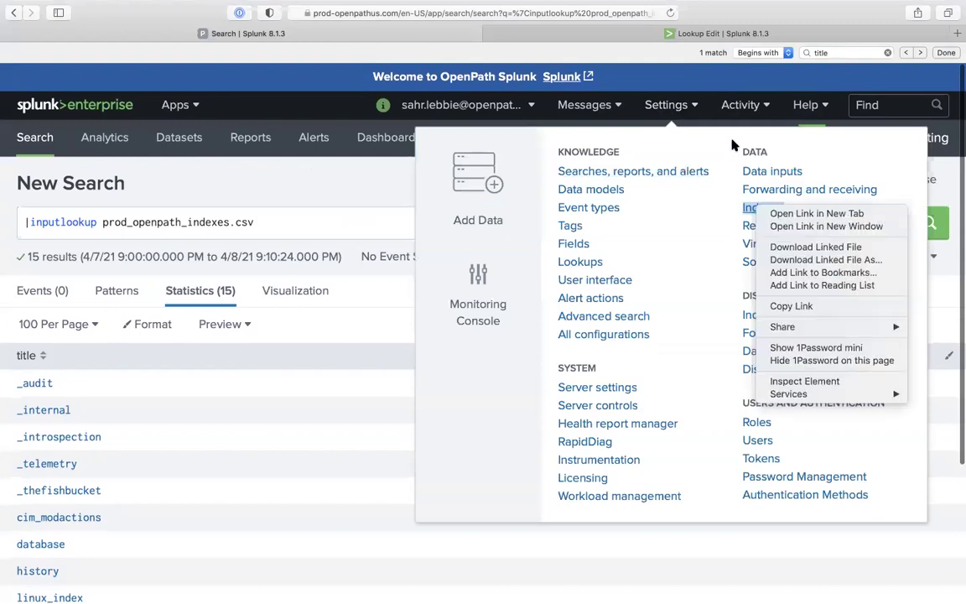
{"action": "left_click", "coordinate": [626, 35]}
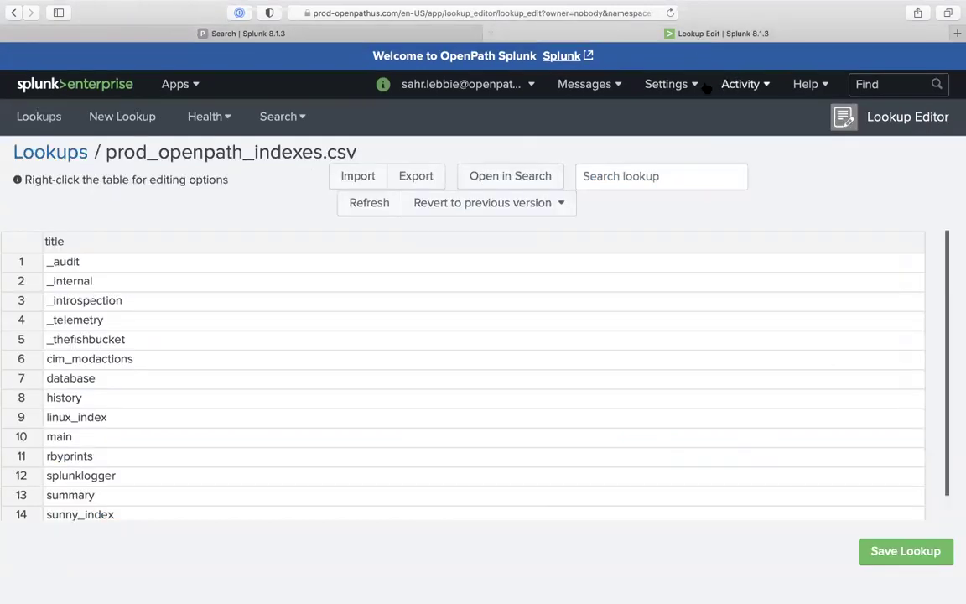
{"action": "left_click", "coordinate": [671, 84]}
{"action": "left_click", "coordinate": [763, 189]}
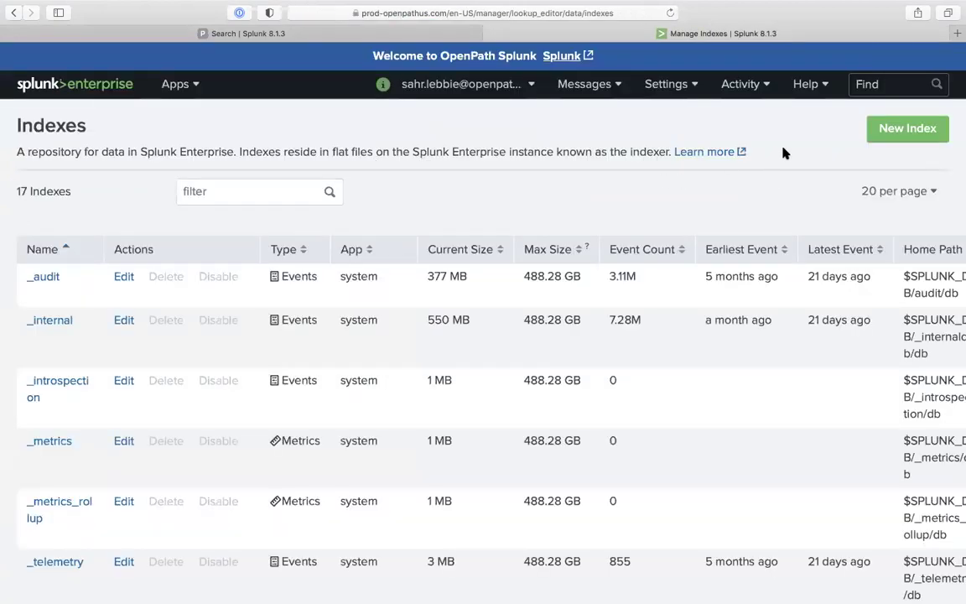
Create and save a new index named test2
{"action": "left_click", "coordinate": [890, 132]}
{"action": "left_click", "coordinate": [450, 187]}
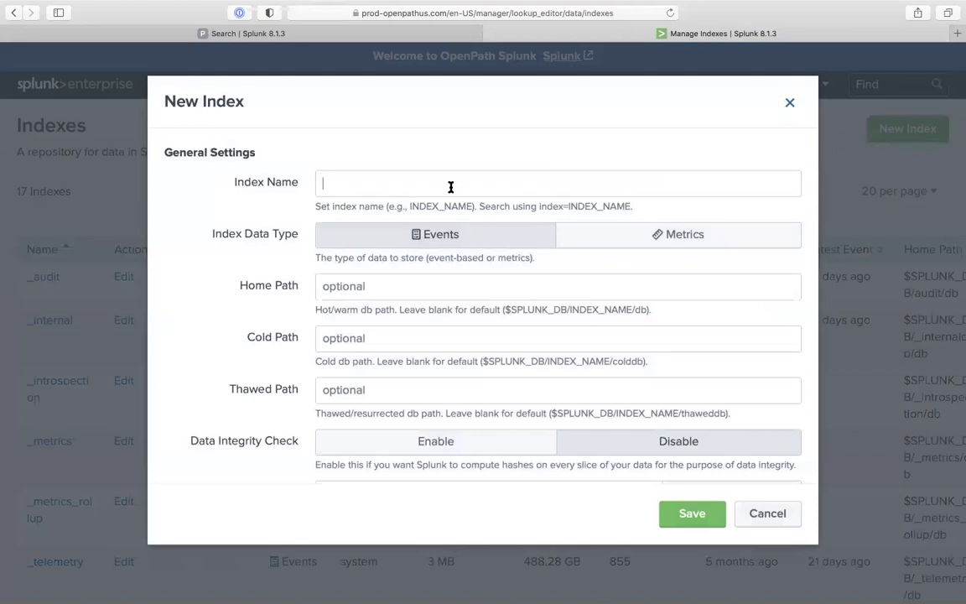
{"action": "type", "text": "test2"}
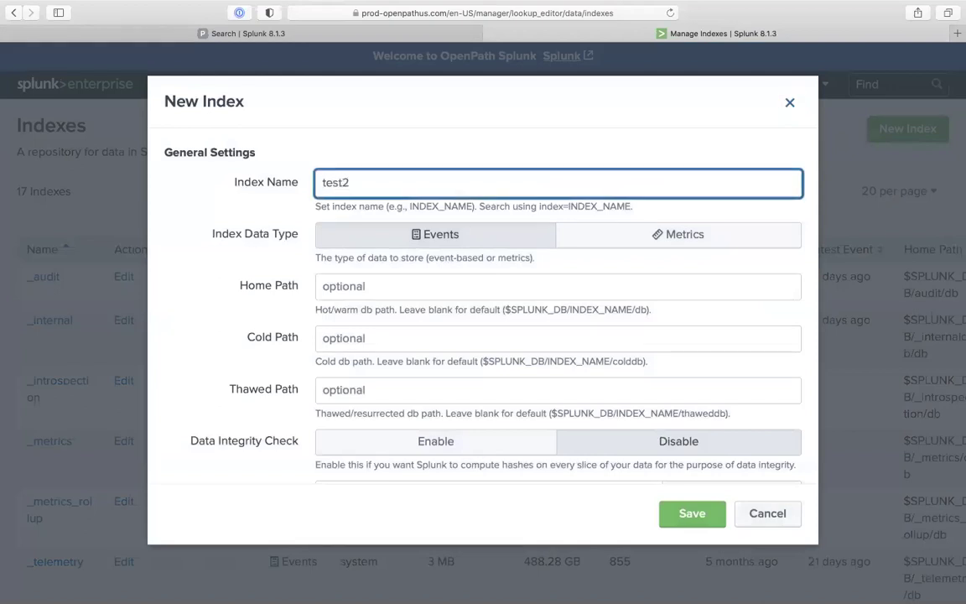
{"action": "type", "text": "_"}
{"action": "left_click", "coordinate": [671, 513]}
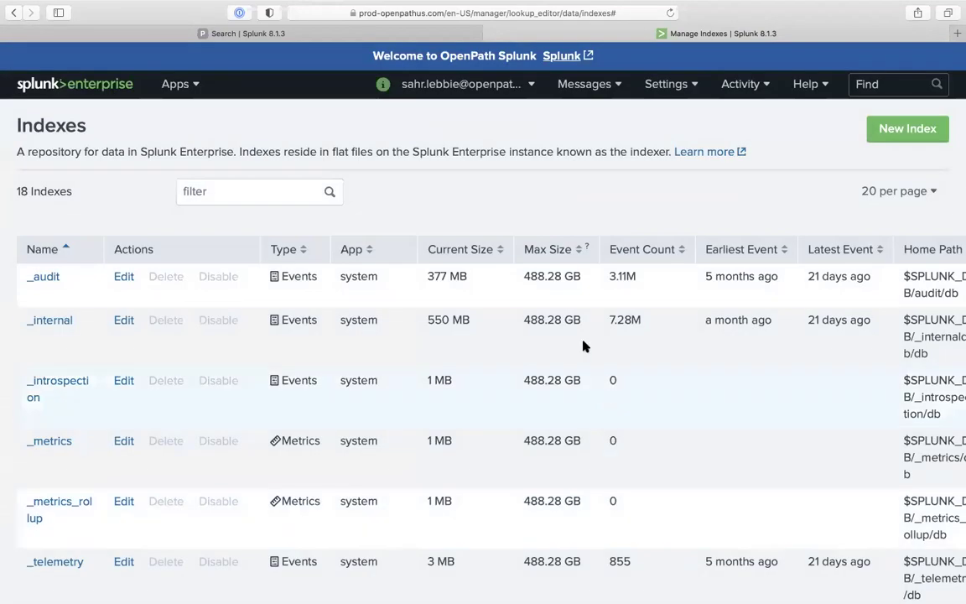
Open a fresh Search & Reporting search page
{"action": "left_click", "coordinate": [405, 33]}
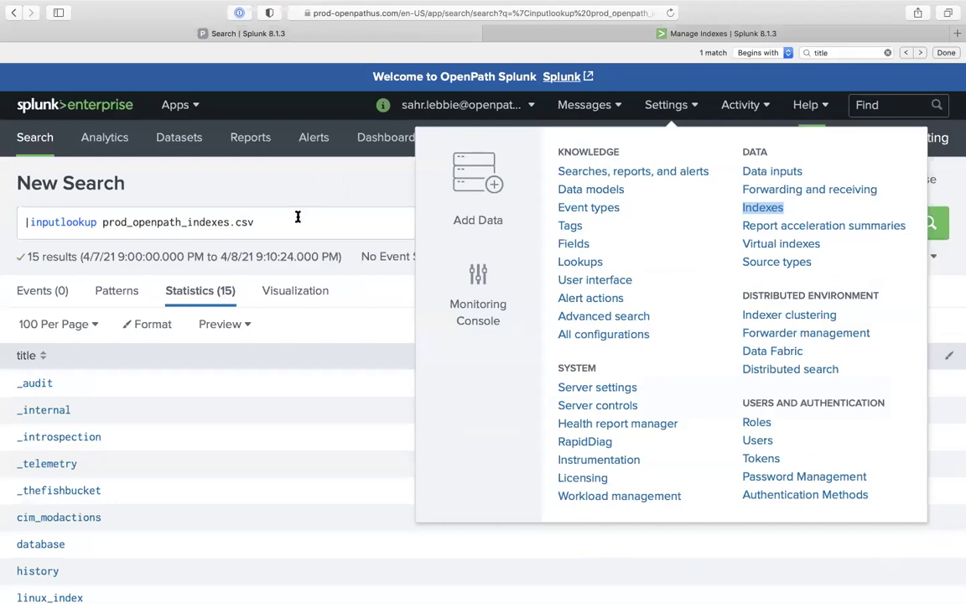
{"action": "left_click", "coordinate": [222, 222]}
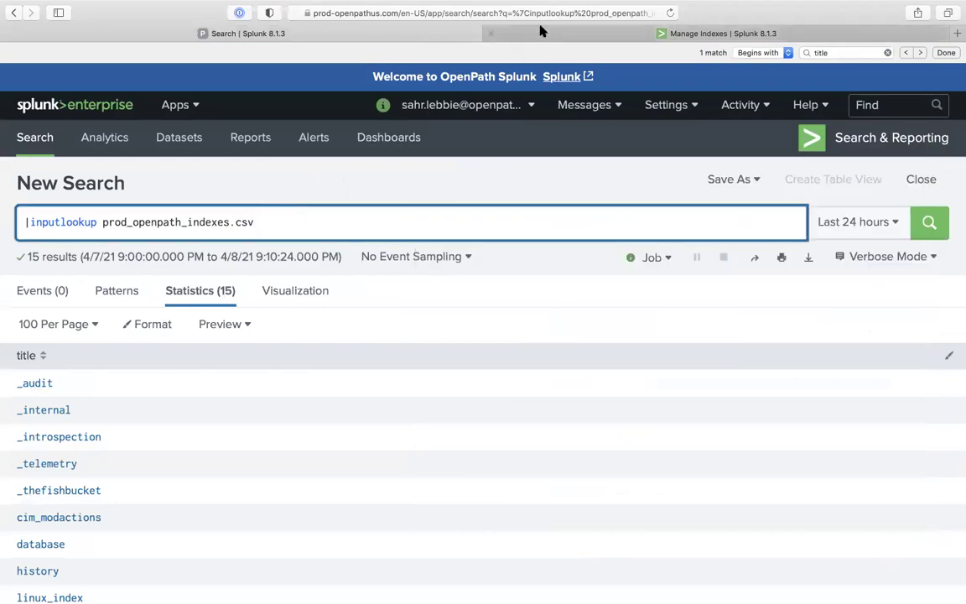
{"action": "left_click", "coordinate": [541, 31]}
{"action": "left_click", "coordinate": [177, 82]}
{"action": "left_click", "coordinate": [159, 98]}
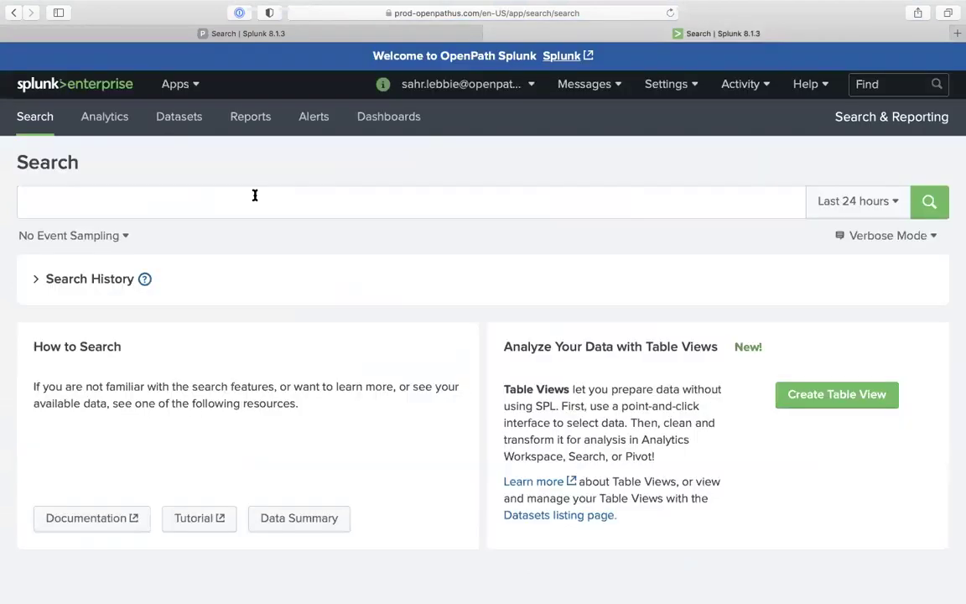
Rerun '|rest /services/data/indexes … |fields title' from Search History, now showing 16 titles with test2
{"action": "left_click", "coordinate": [278, 202]}
{"action": "type", "text": "| re"}
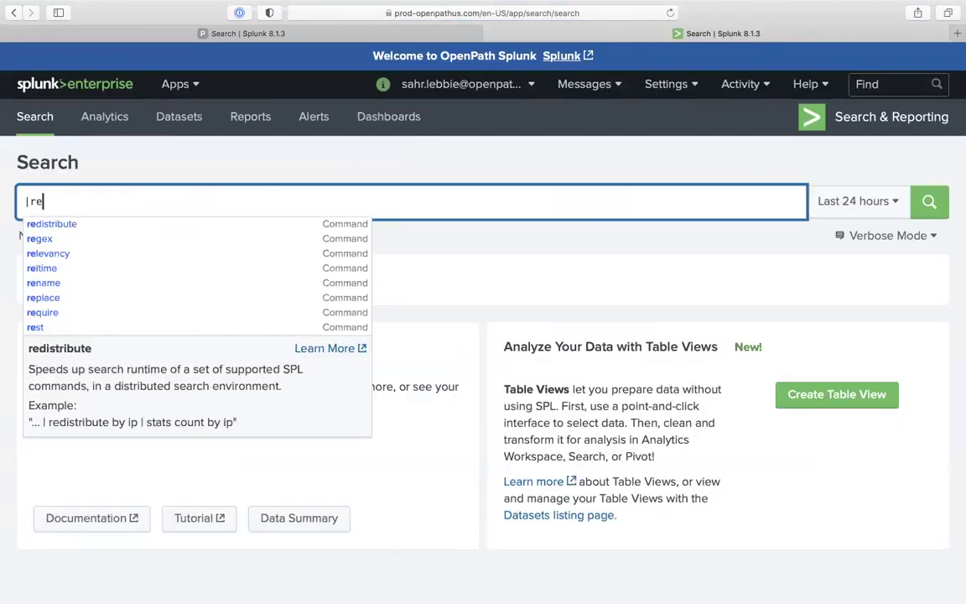
{"action": "left_click", "coordinate": [531, 233]}
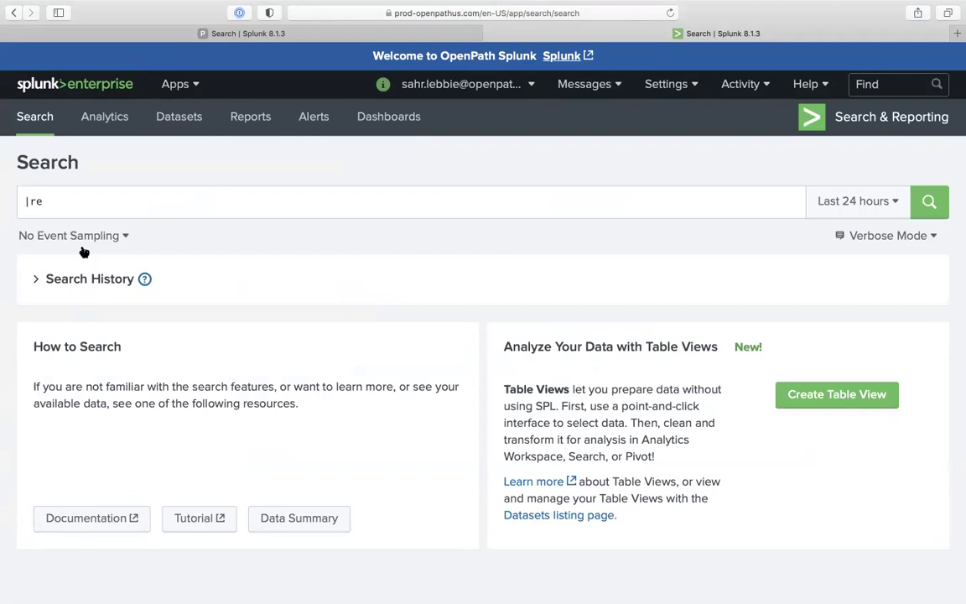
{"action": "left_click", "coordinate": [71, 282]}
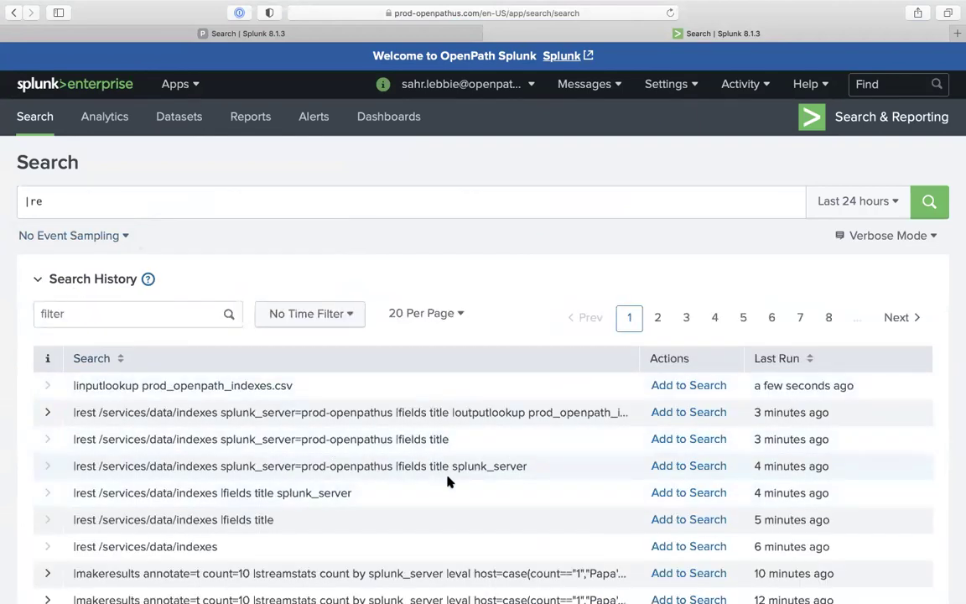
{"action": "left_click", "coordinate": [690, 438]}
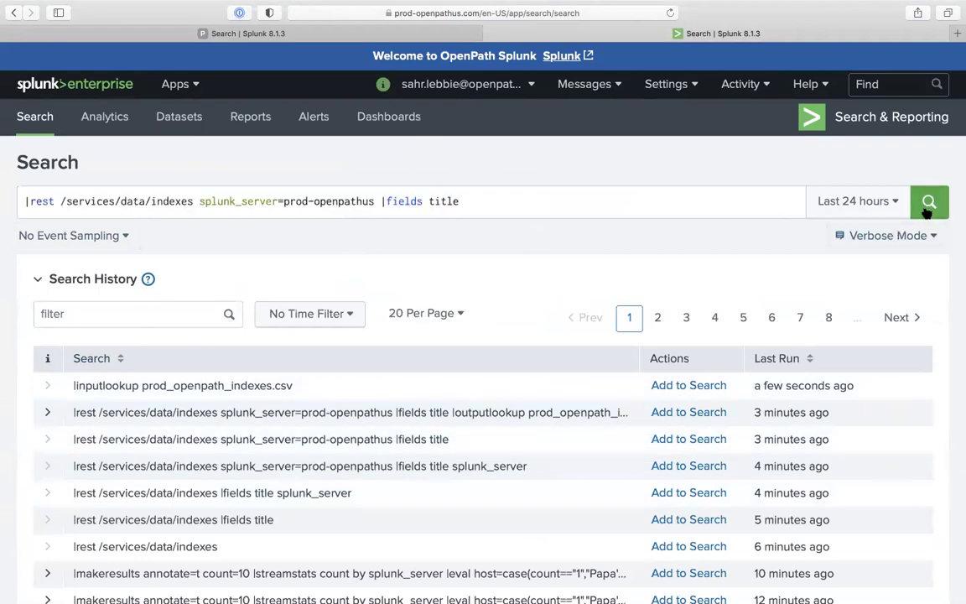
{"action": "left_click", "coordinate": [929, 202]}
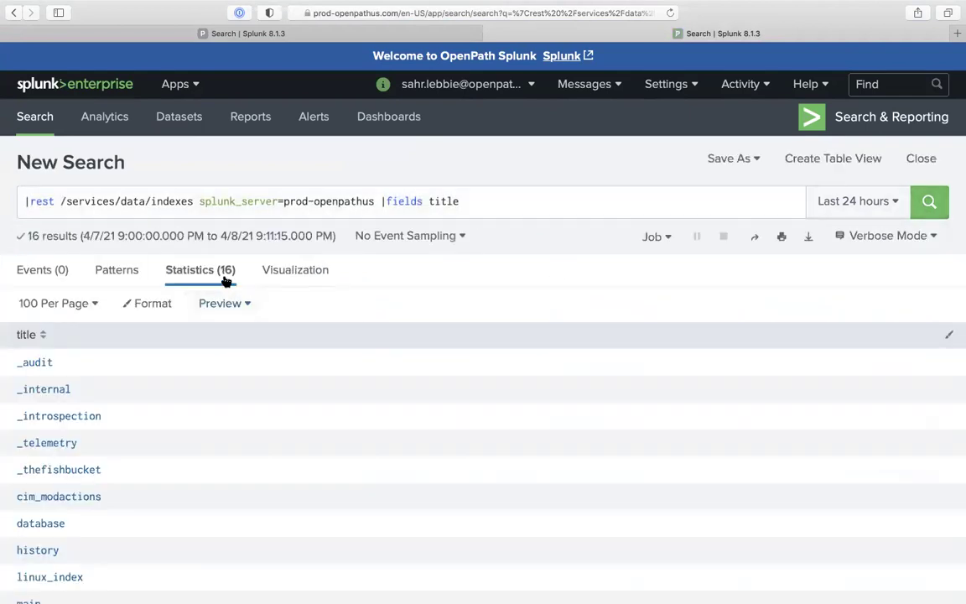
{"action": "scroll", "coordinate": [178, 427], "scroll_direction": "down", "scroll_amount": 5}
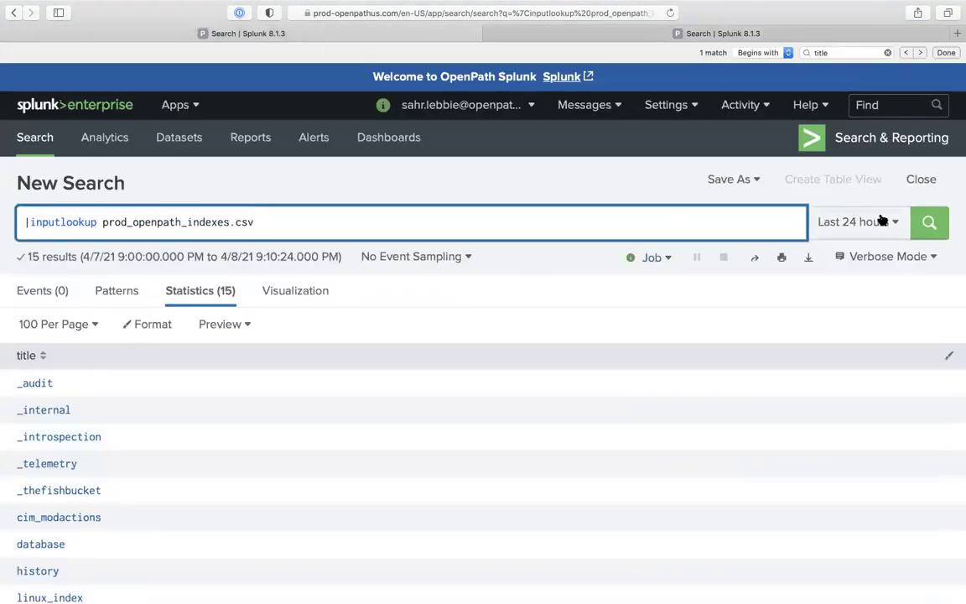
{"action": "left_click", "coordinate": [930, 223]}
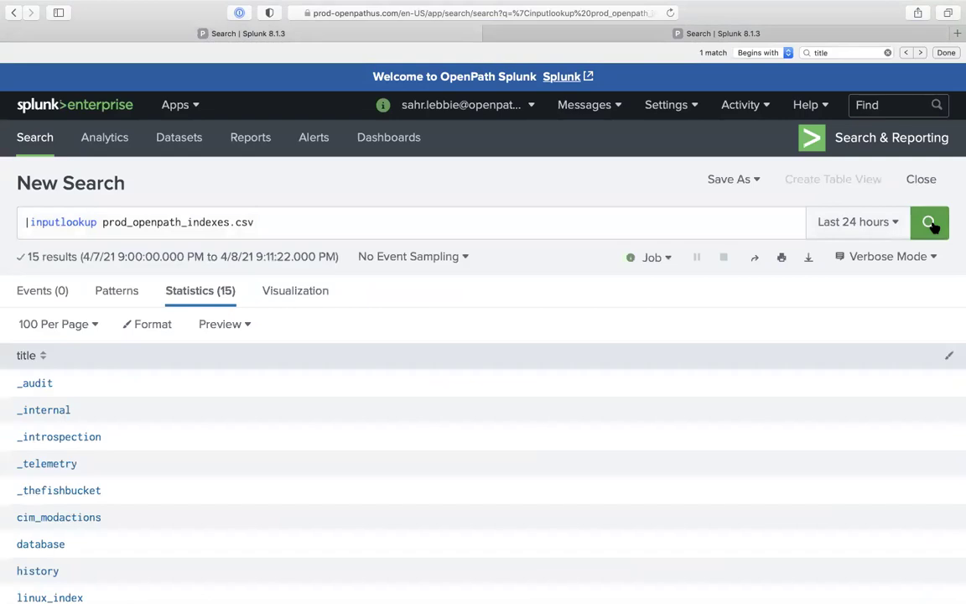
{"action": "left_click", "coordinate": [756, 36]}
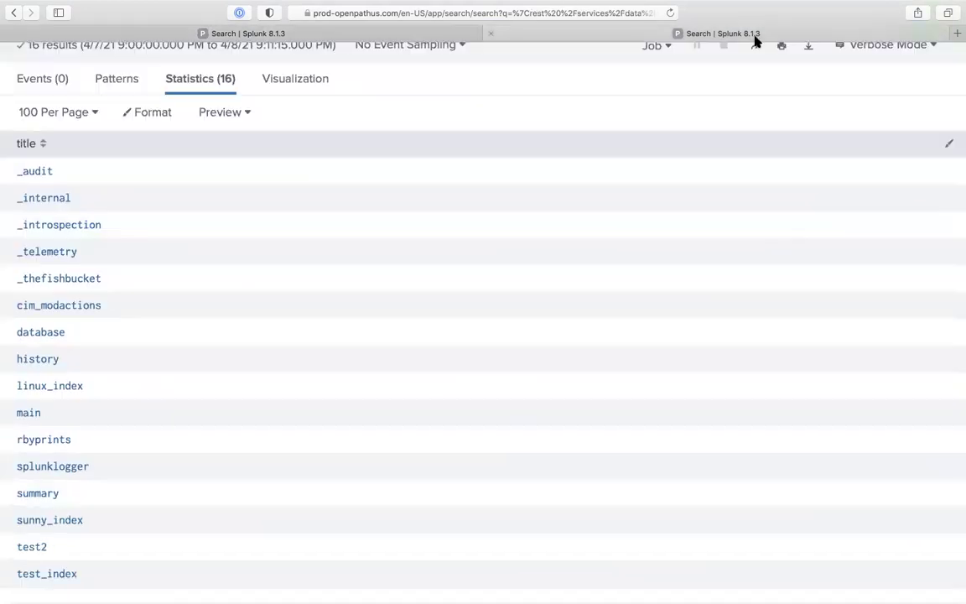
Compare the REST search's 16 results with the inputlookup search's 15, then edit its query
{"action": "scroll", "coordinate": [545, 201], "scroll_direction": "up", "scroll_amount": 5}
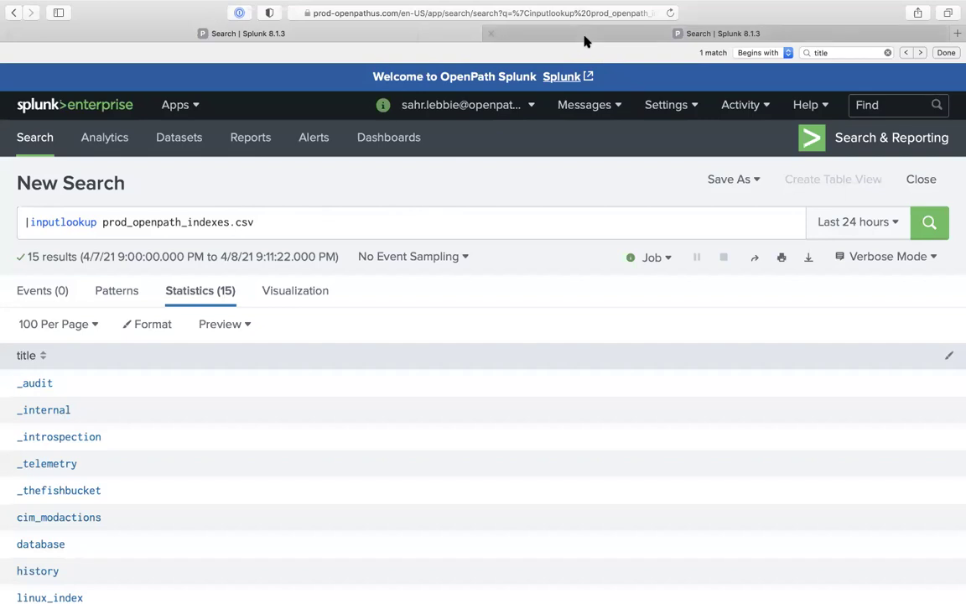
{"action": "mouse_move", "coordinate": [585, 40]}
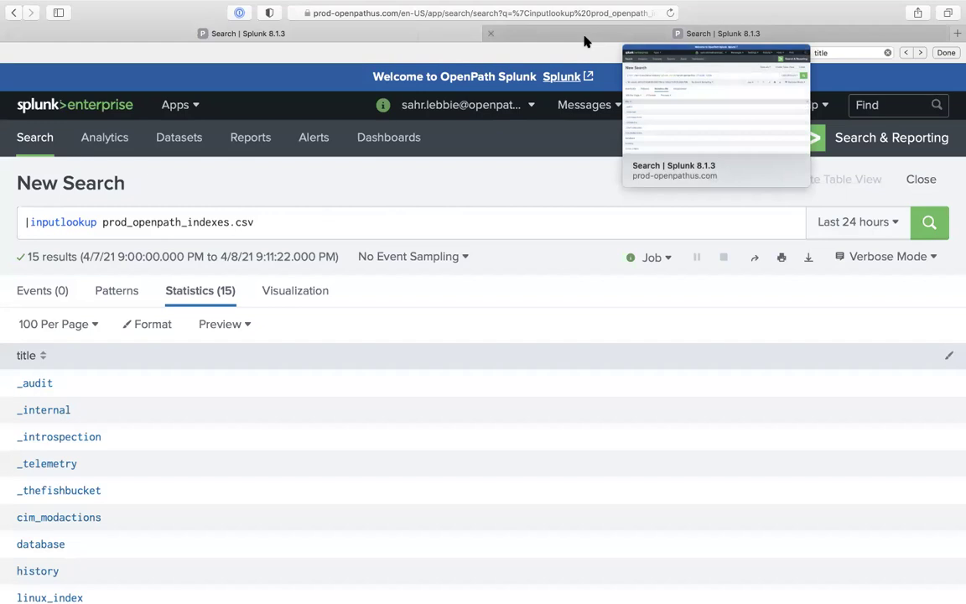
{"action": "left_click", "coordinate": [585, 41]}
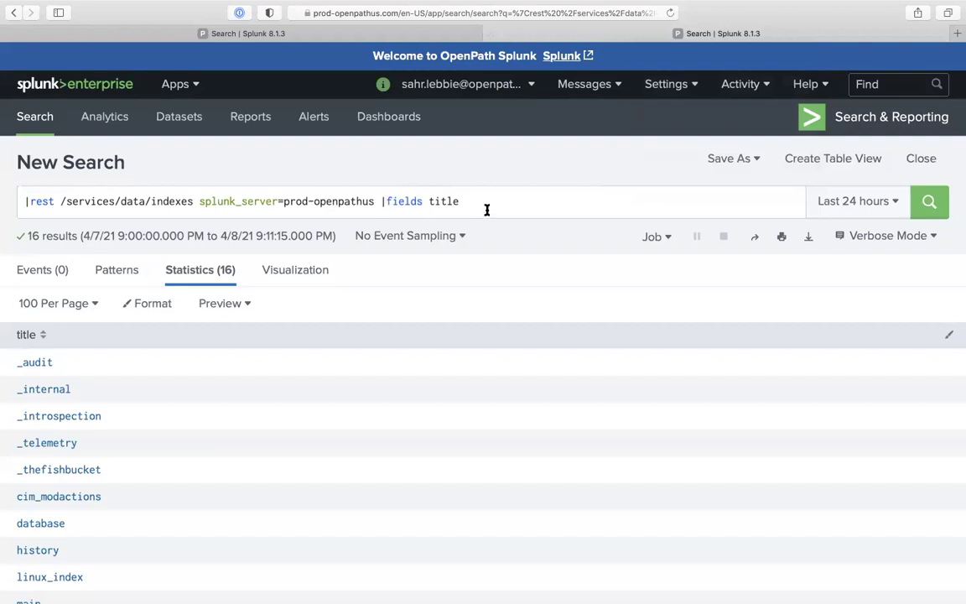
{"action": "left_click", "coordinate": [391, 40]}
{"action": "left_click", "coordinate": [416, 228]}
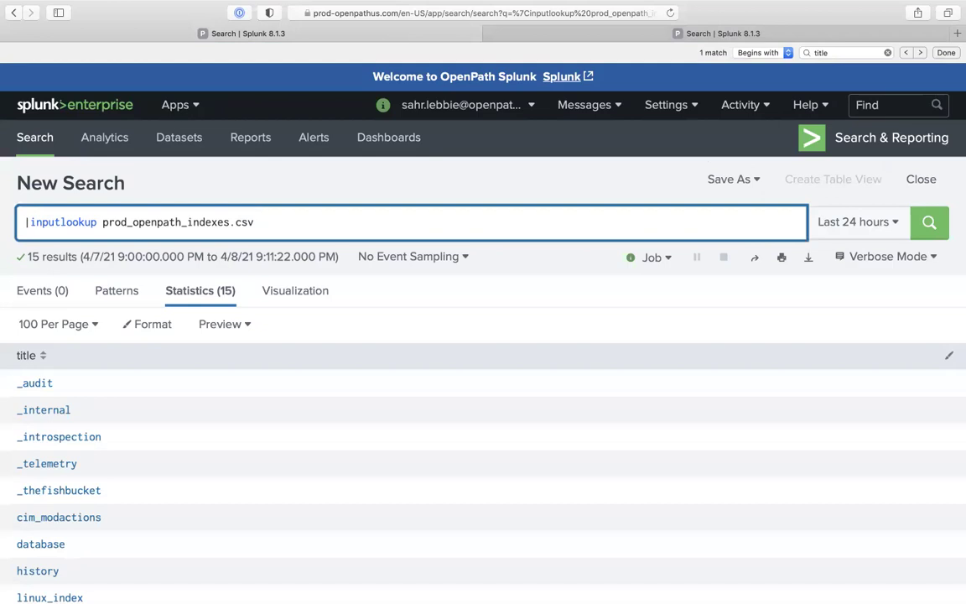
Copy the REST query into a bracketed subsearch after '|inputlookup prod_openpath_indexes.csv'
{"action": "type", "text": "|"}
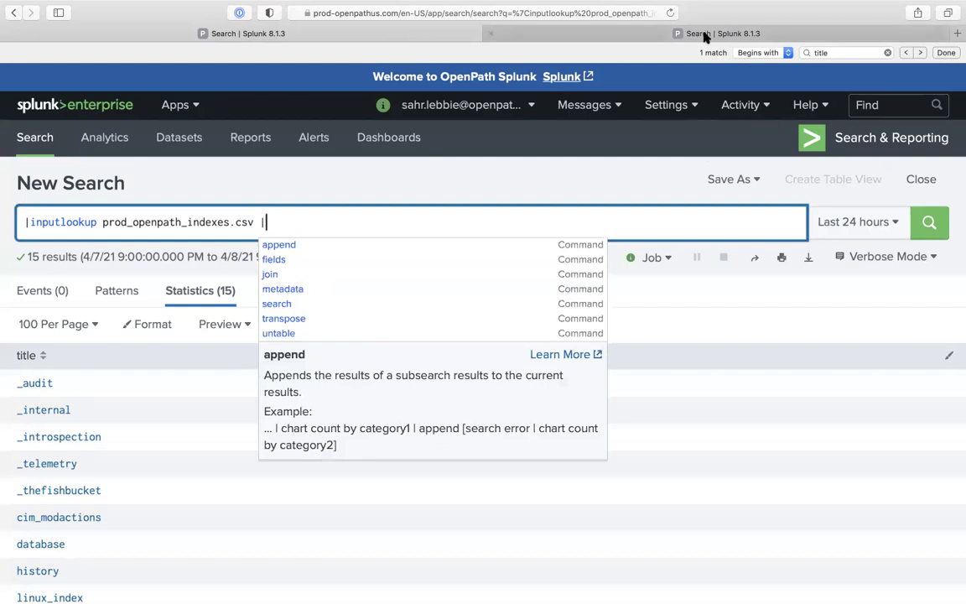
{"action": "left_click", "coordinate": [635, 34]}
{"action": "triple_click", "coordinate": [423, 211]}
{"action": "key", "text": "super+c"}
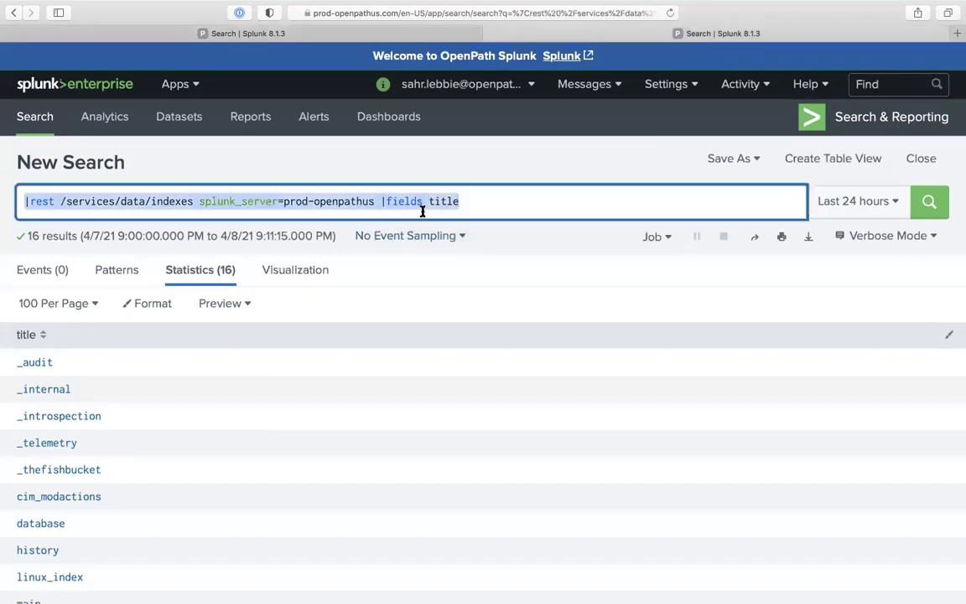
{"action": "left_click", "coordinate": [352, 34]}
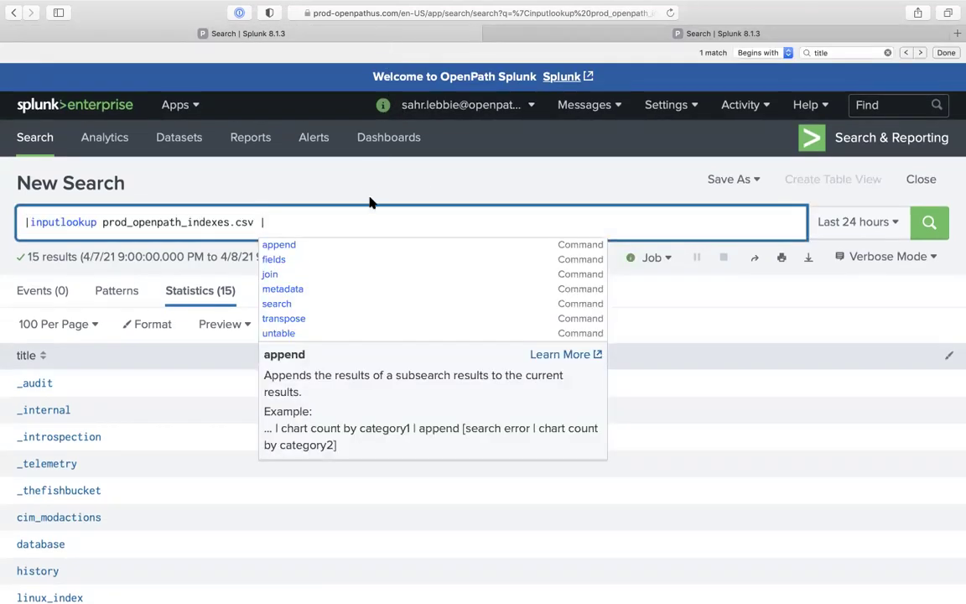
{"action": "key", "text": "BackSpace"}
{"action": "type", "text": "["}
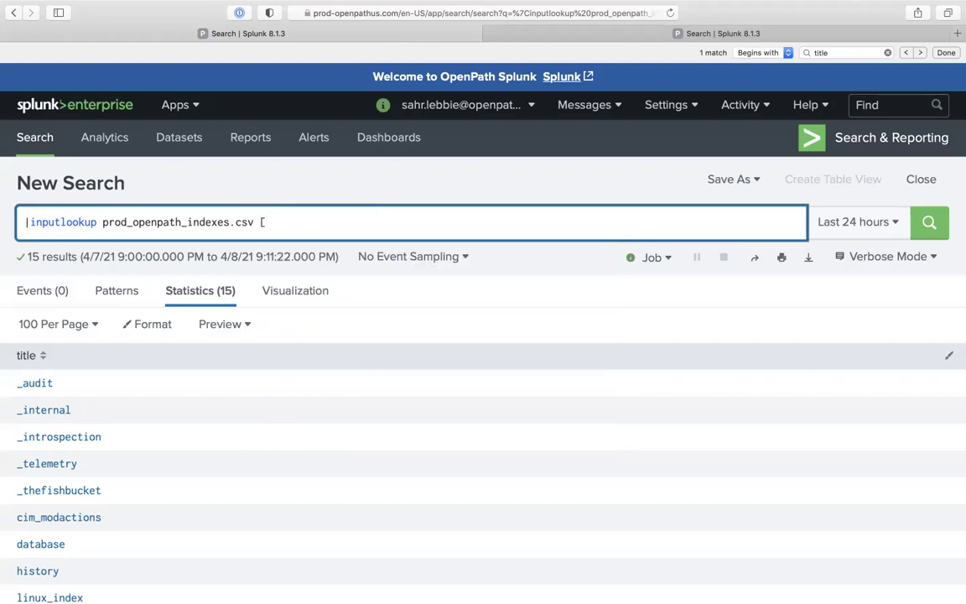
{"action": "type", "text": "]"}
{"action": "key", "text": "Left"}
{"action": "key", "text": "super+v"}
Add '|join' before the subsearch, then delete the join and subsearch again
{"action": "left_click", "coordinate": [254, 222]}
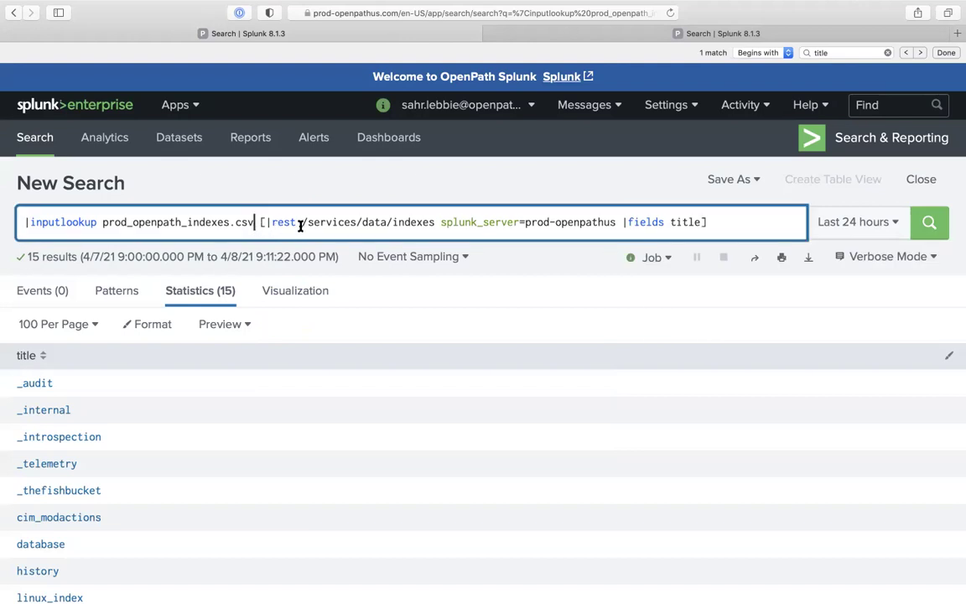
{"action": "left_click", "coordinate": [260, 222]}
{"action": "type", "text": "|"}
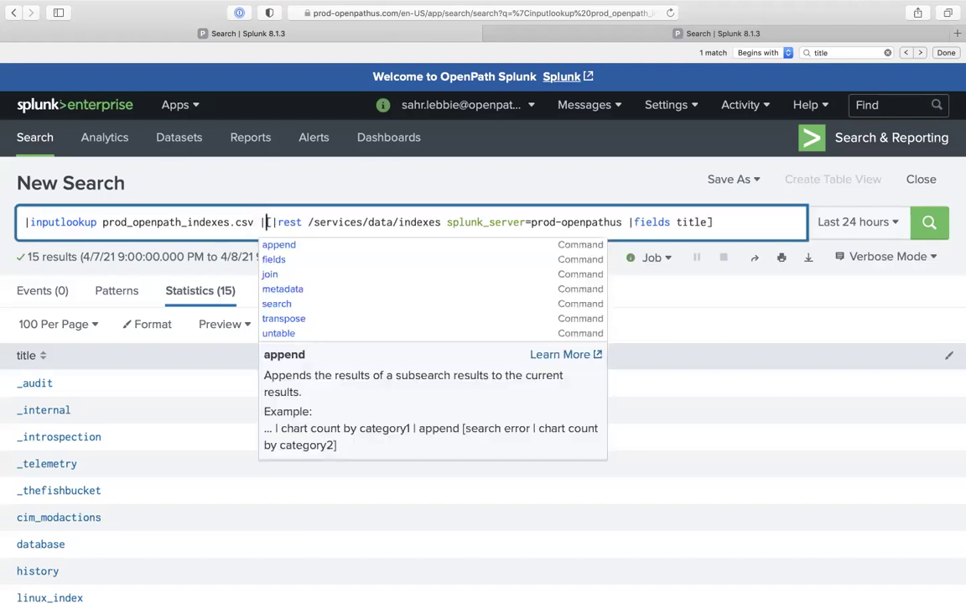
{"action": "type", "text": "join"}
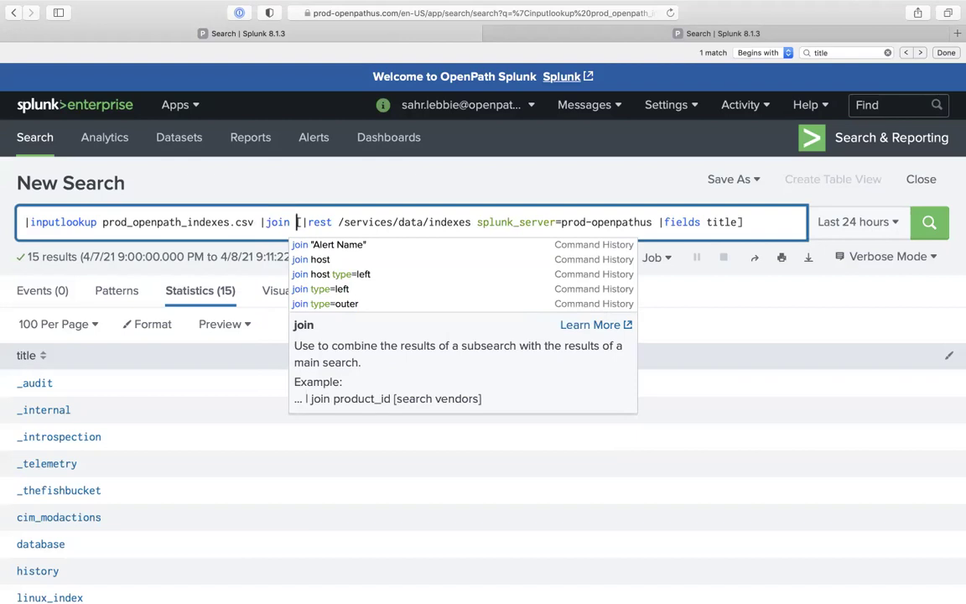
{"action": "left_click_drag", "start_coordinate": [262, 222], "coordinate": [351, 261]}
{"action": "key", "text": "super+c"}
{"action": "key", "text": "BackSpace"}
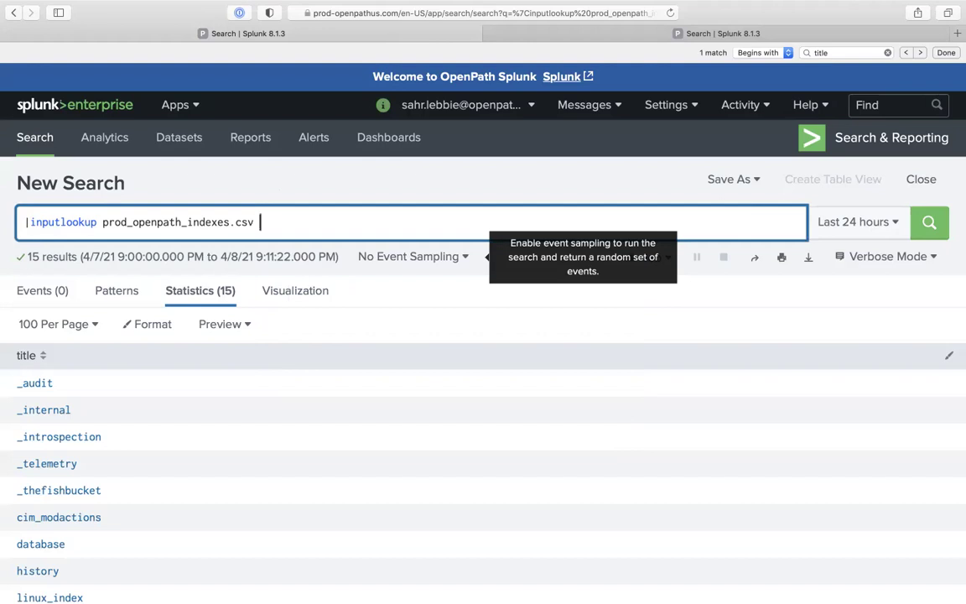
Append |eval indexes_status="current_indexes" and run it, tagging all 15 lookup titles
{"action": "type", "text": "|"}
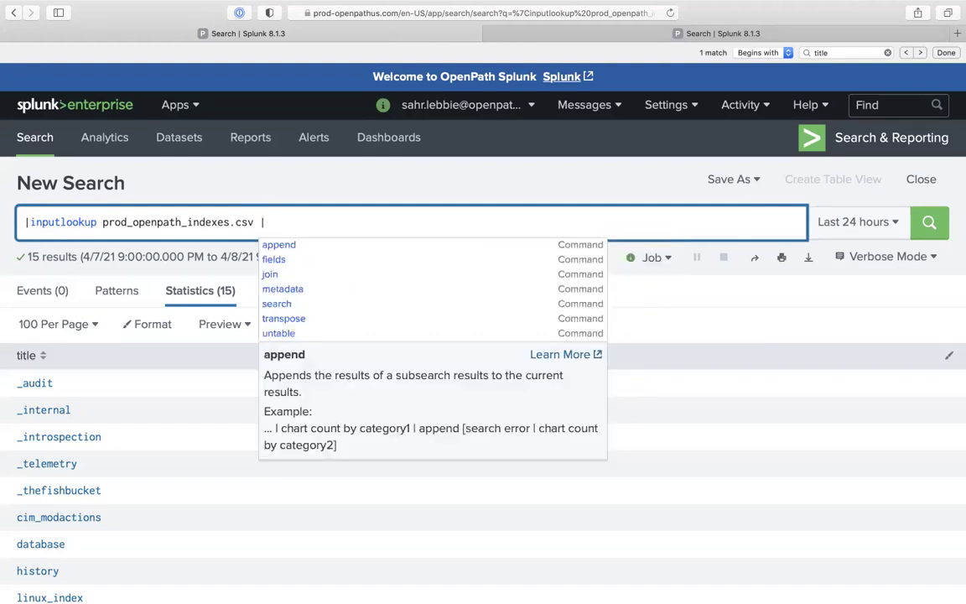
{"action": "type", "text": "eval "}
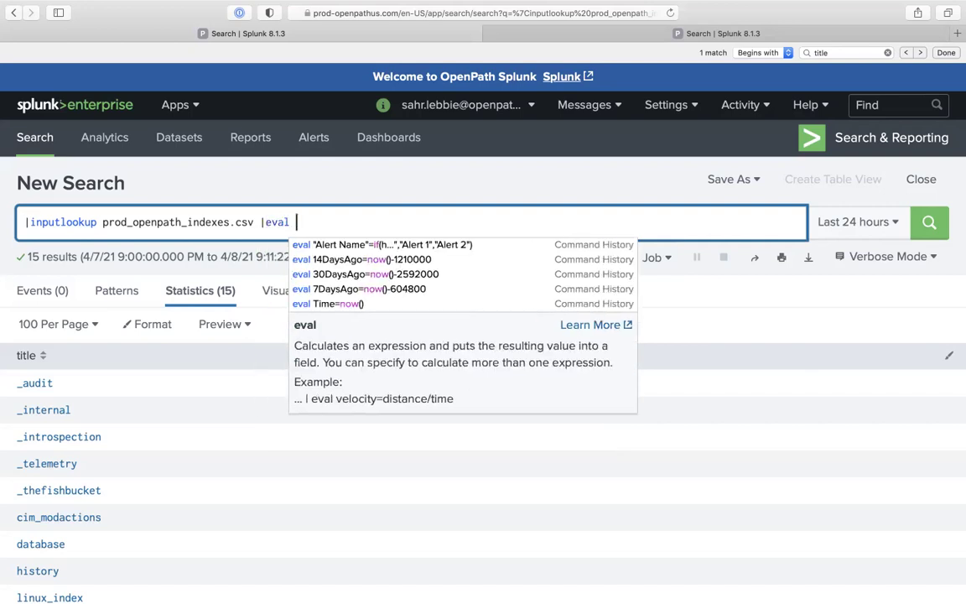
{"action": "type", "text": "current"}
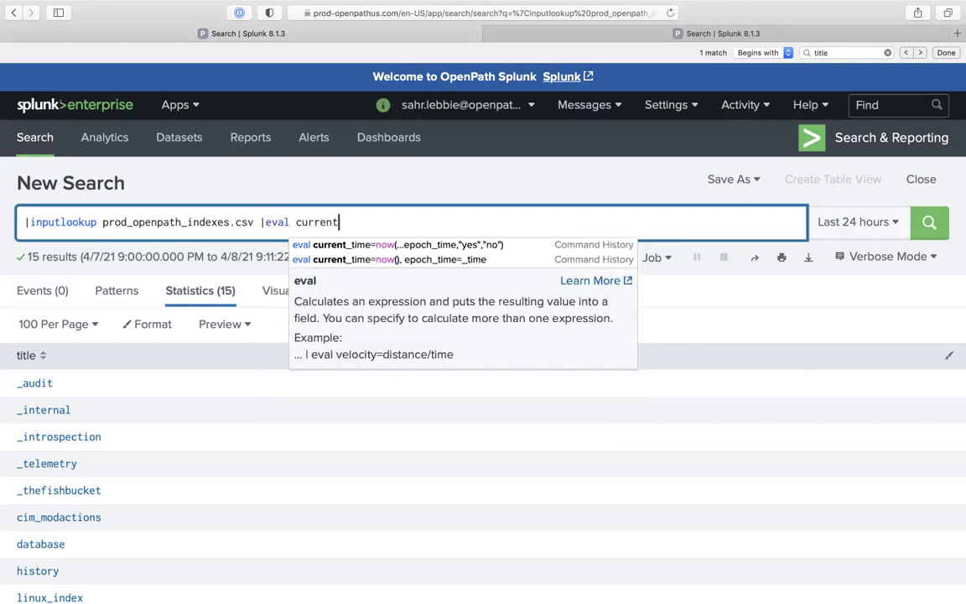
{"action": "type", "text": "_indexes"}
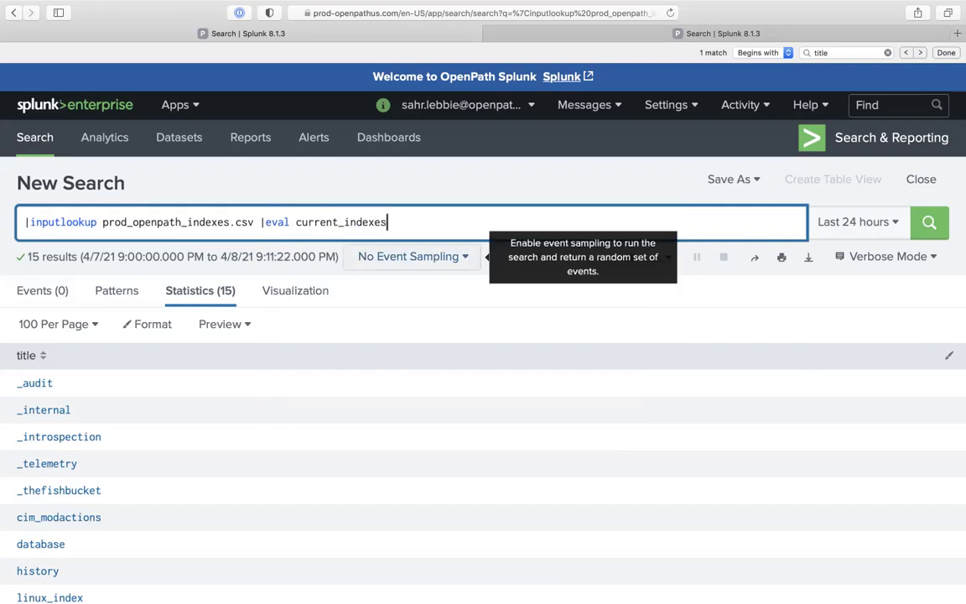
{"action": "type", "text": "=\""}
{"action": "double_click", "coordinate": [359, 221]}
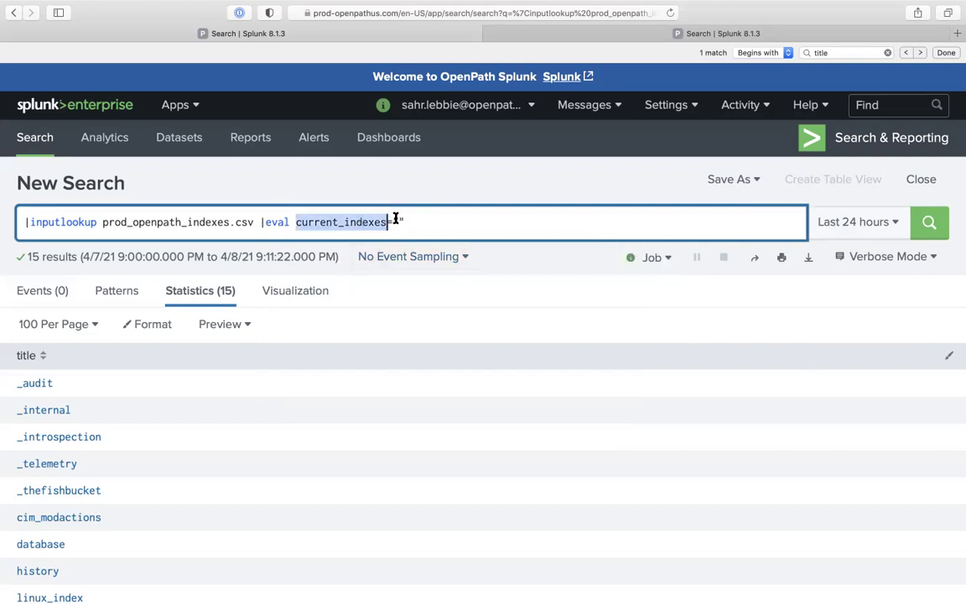
{"action": "left_click", "coordinate": [397, 220]}
{"action": "type", "text": "curren"}
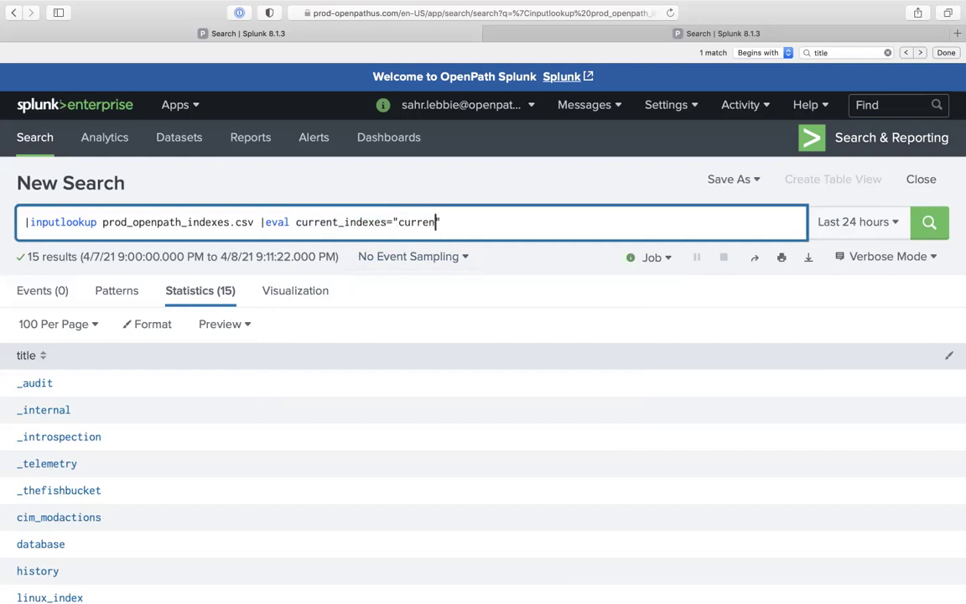
{"action": "type", "text": "t_indexer"}
{"action": "key", "text": "BackSpace"}
{"action": "type", "text": "s"}
{"action": "left_click", "coordinate": [342, 223]}
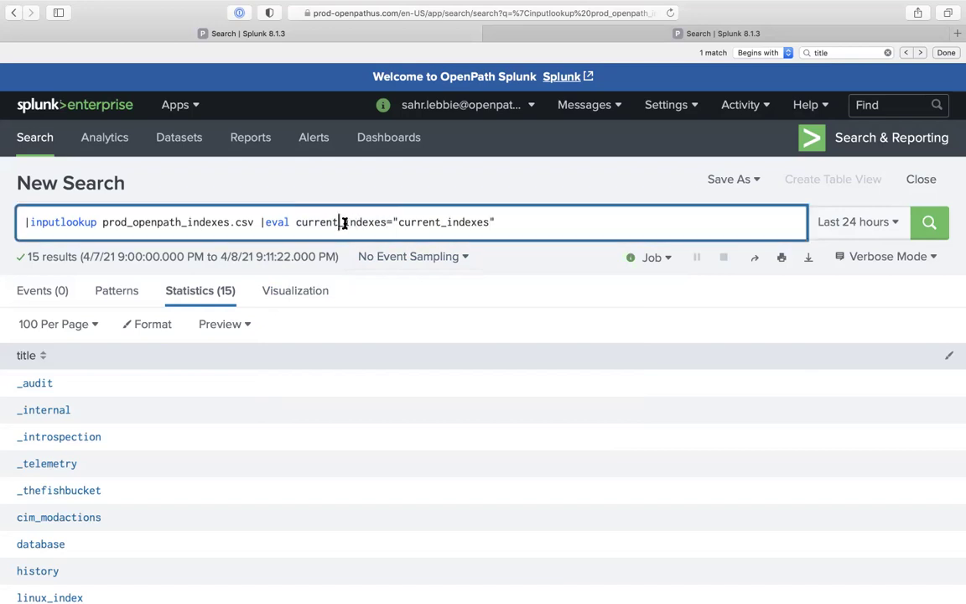
{"action": "key", "text": "BackSpace"}
{"action": "key", "text": "BackSpace"}
{"action": "key", "text": "BackSpace"}
{"action": "key", "text": "BackSpace"}
{"action": "key", "text": "BackSpace"}
{"action": "key", "text": "BackSpace"}
{"action": "key", "text": "BackSpace"}
{"action": "key", "text": "Delete"}
{"action": "left_click", "coordinate": [343, 223]}
{"action": "type", "text": "_stat"}
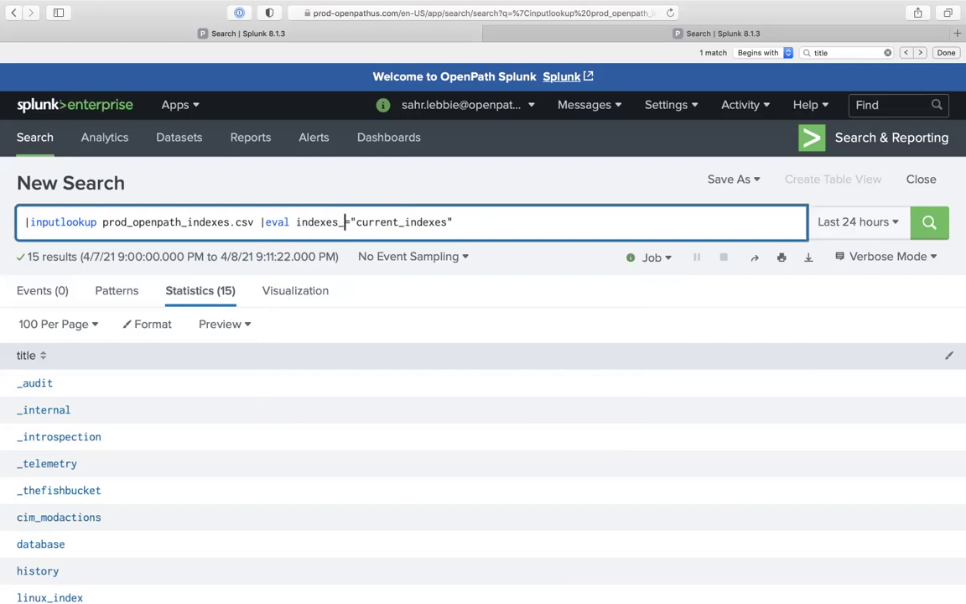
{"action": "type", "text": "us"}
{"action": "key", "text": "Return"}
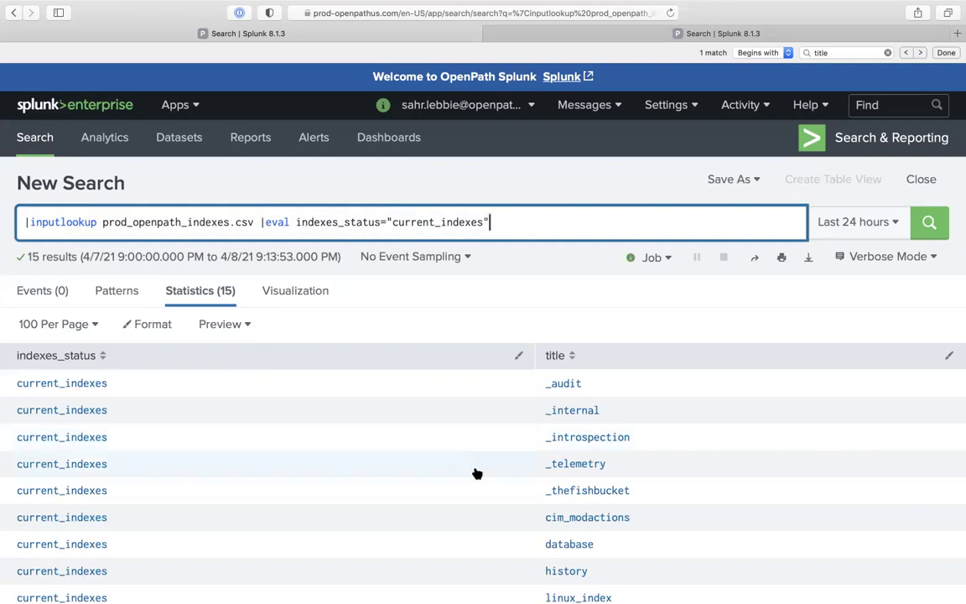
{"action": "scroll", "coordinate": [495, 525], "scroll_direction": "down", "scroll_amount": 5}
Append the live index titles with |append [|rest /services/data/indexes ... |fields title] and review the 31 rows
{"action": "scroll", "coordinate": [494, 524], "scroll_direction": "up", "scroll_amount": 5}
{"action": "type", "text": "|"}
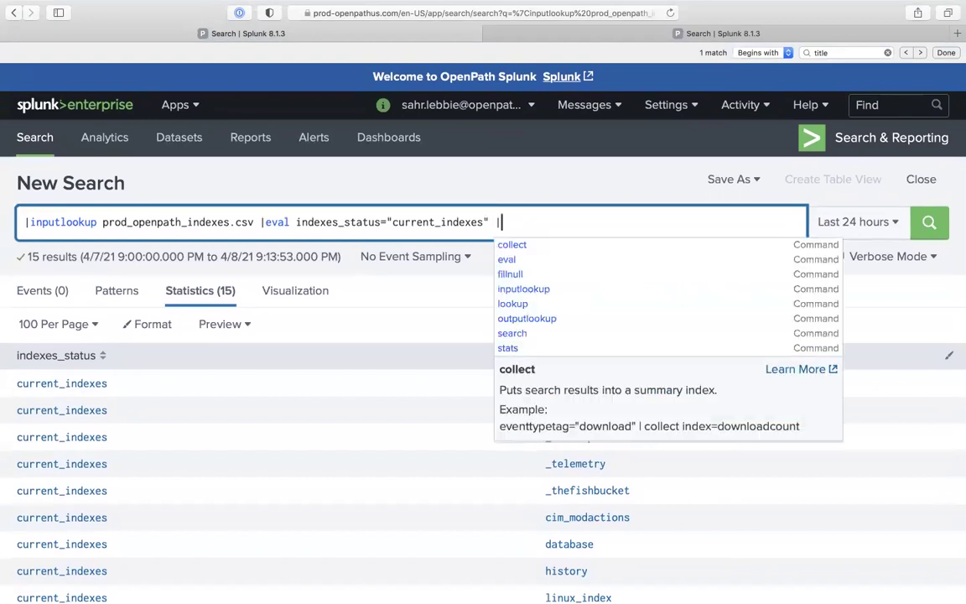
{"action": "key", "text": "BackSpace"}
{"action": "key", "text": "super+v"}
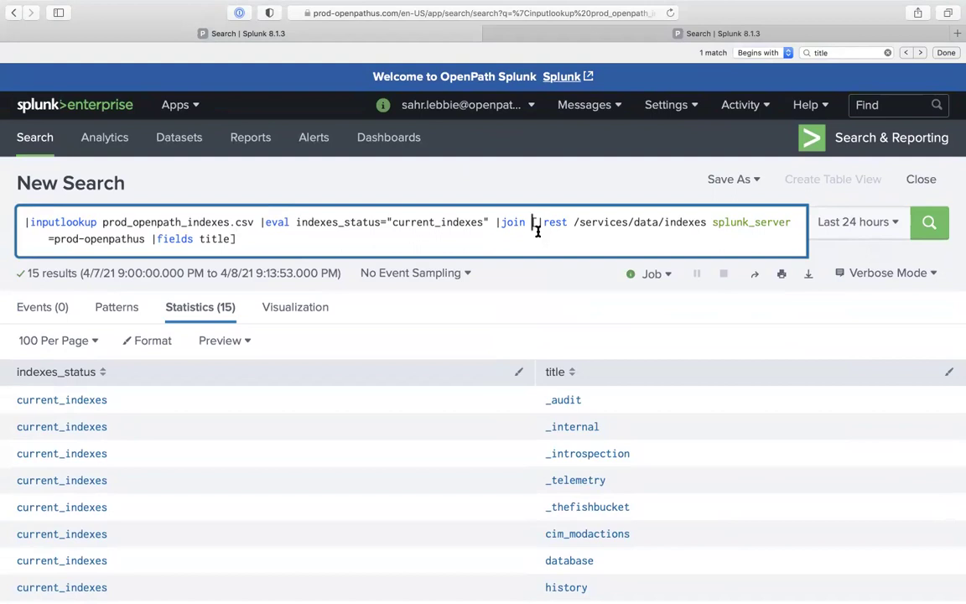
{"action": "key", "text": "BackSpace"}
{"action": "key", "text": "BackSpace"}
{"action": "key", "text": "BackSpace"}
{"action": "key", "text": "BackSpace"}
{"action": "key", "text": "BackSpace"}
{"action": "key", "text": "BackSpace"}
{"action": "type", "text": "appe"}
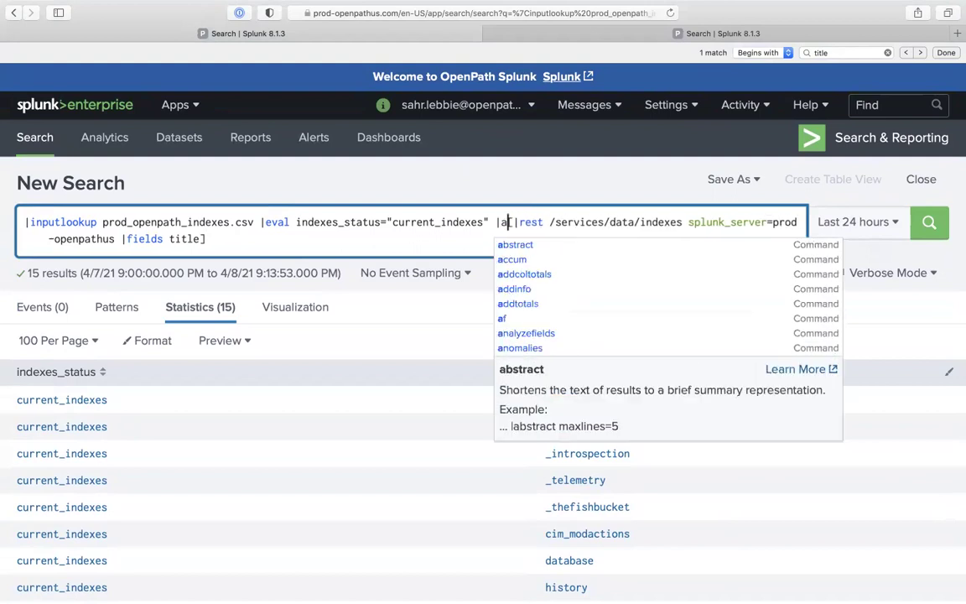
{"action": "type", "text": "nd"}
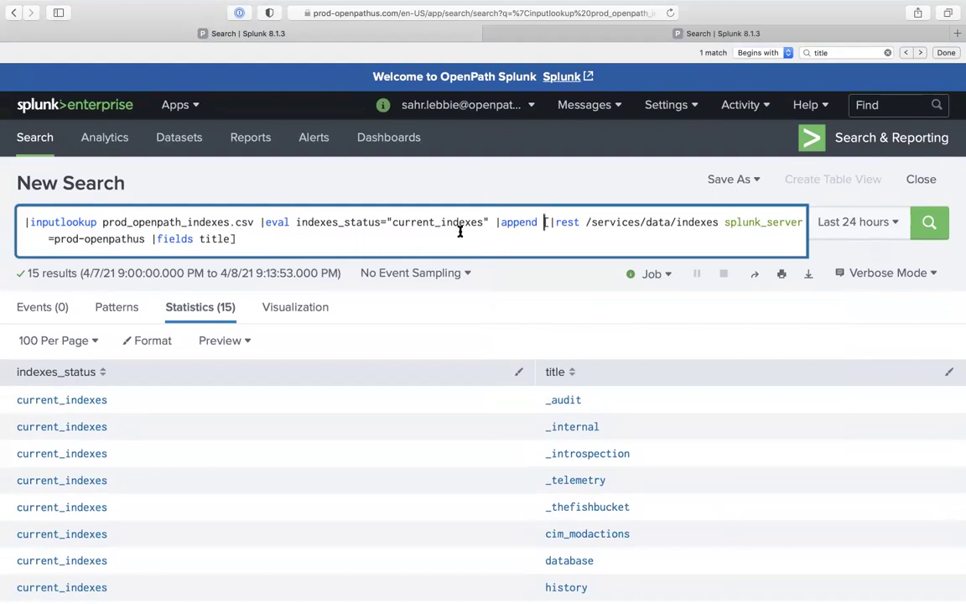
{"action": "key", "text": "Return"}
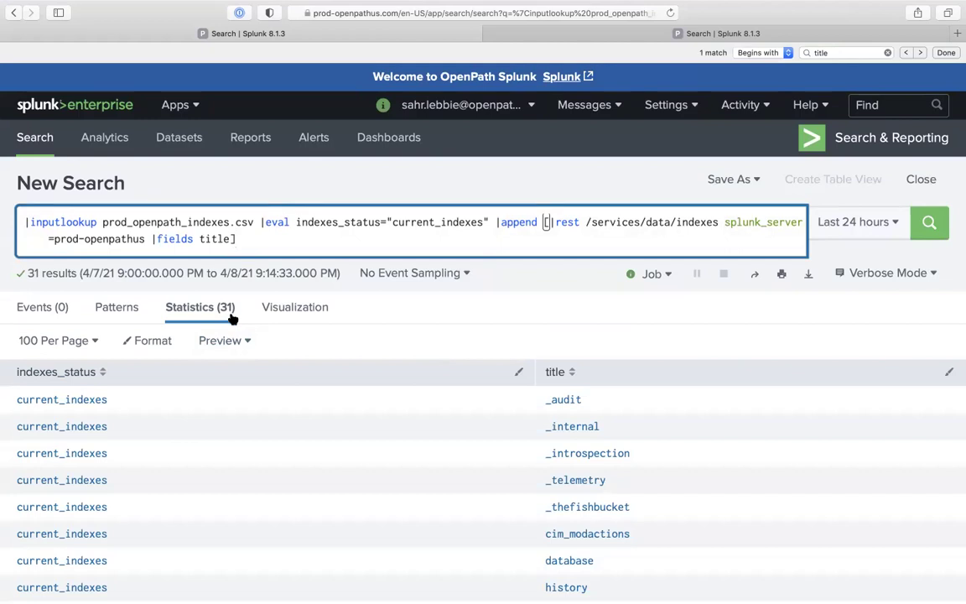
{"action": "scroll", "coordinate": [574, 493], "scroll_direction": "down", "scroll_amount": 5}
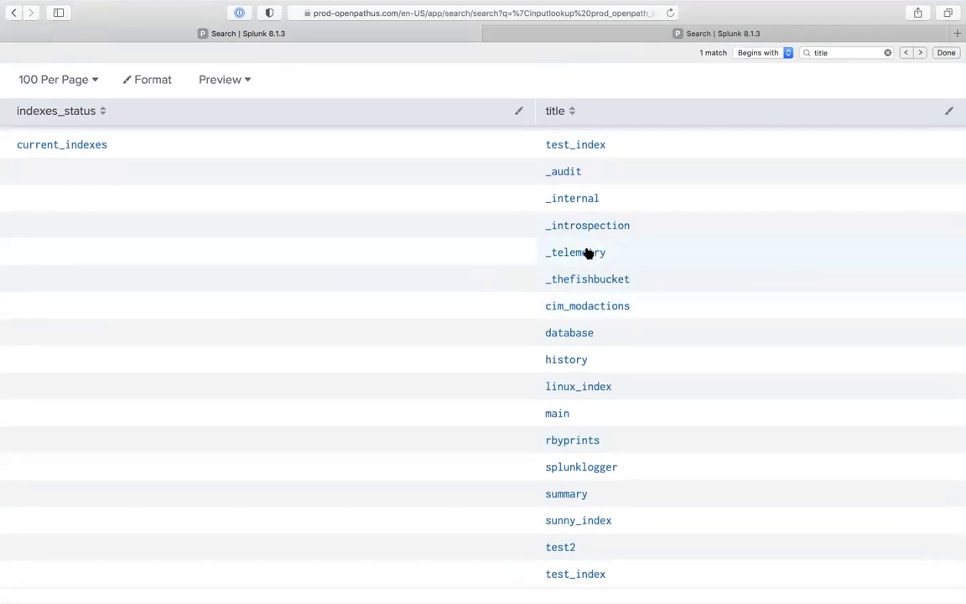
{"action": "scroll", "coordinate": [593, 224], "scroll_direction": "up", "scroll_amount": 1}
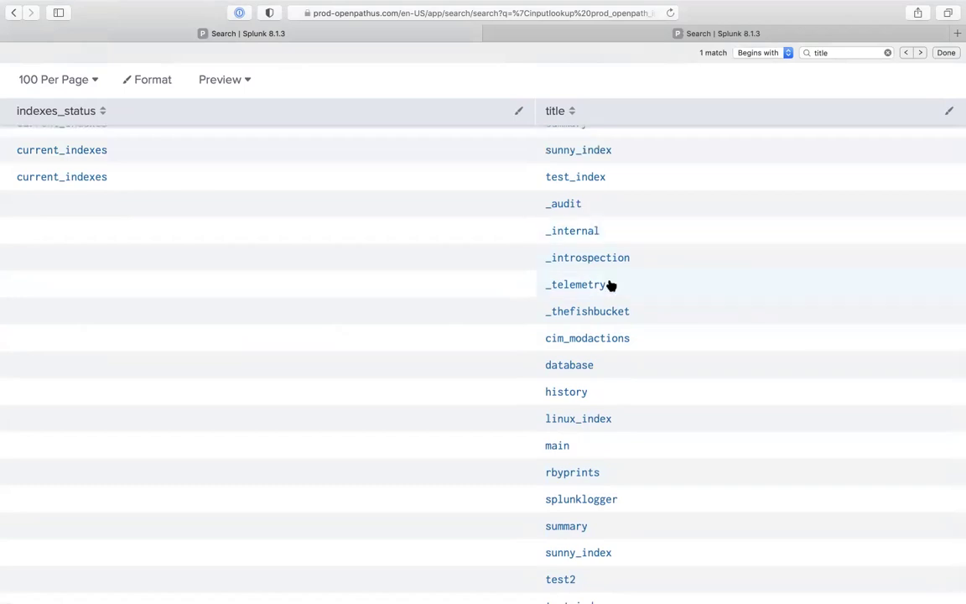
{"action": "scroll", "coordinate": [610, 286], "scroll_direction": "down", "scroll_amount": 1}
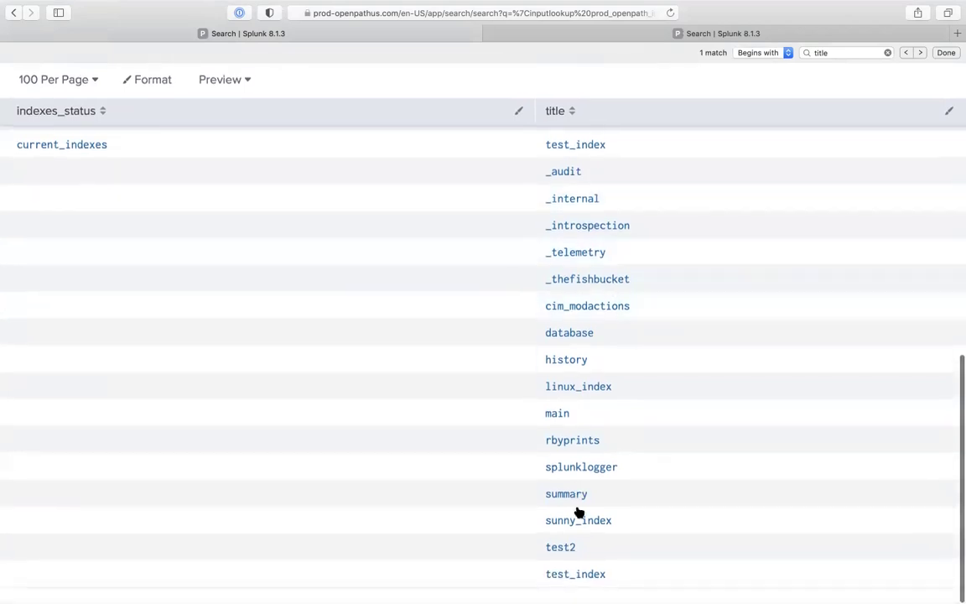
{"action": "scroll", "coordinate": [573, 341], "scroll_direction": "up", "scroll_amount": 3}
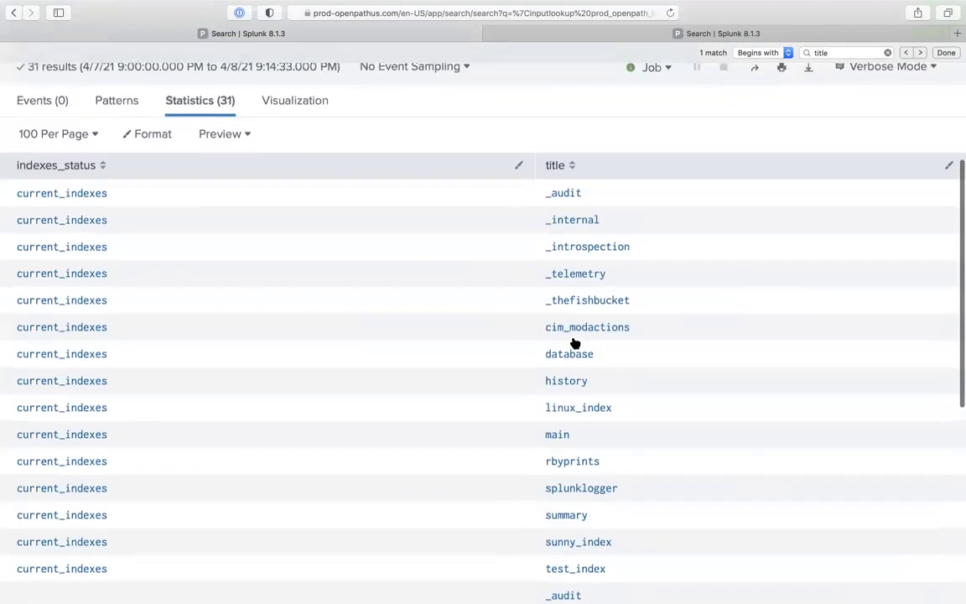
{"action": "scroll", "coordinate": [565, 249], "scroll_direction": "up", "scroll_amount": 3}
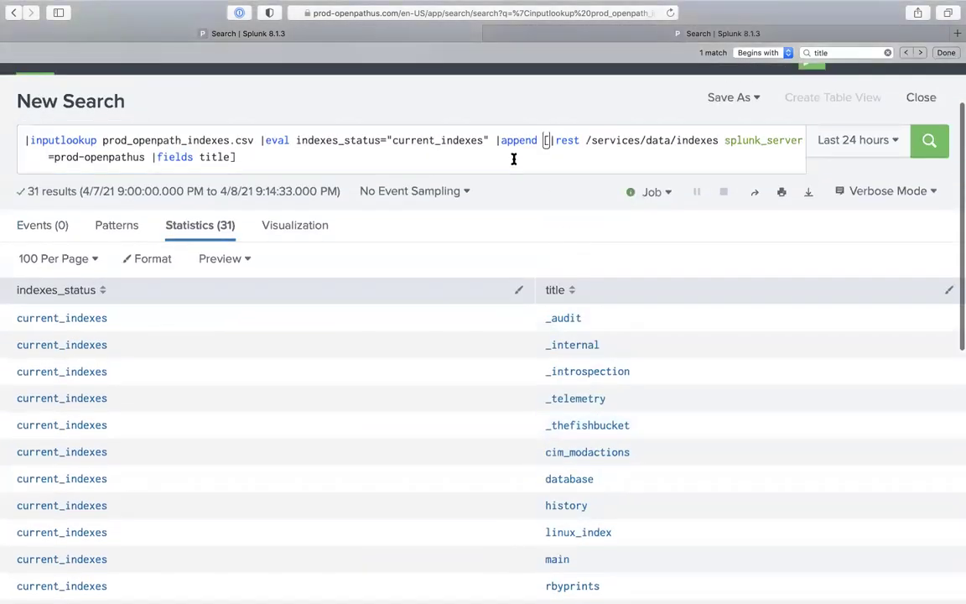
Add |dedup title to the query and run it
{"action": "type", "text": "|dedup "}
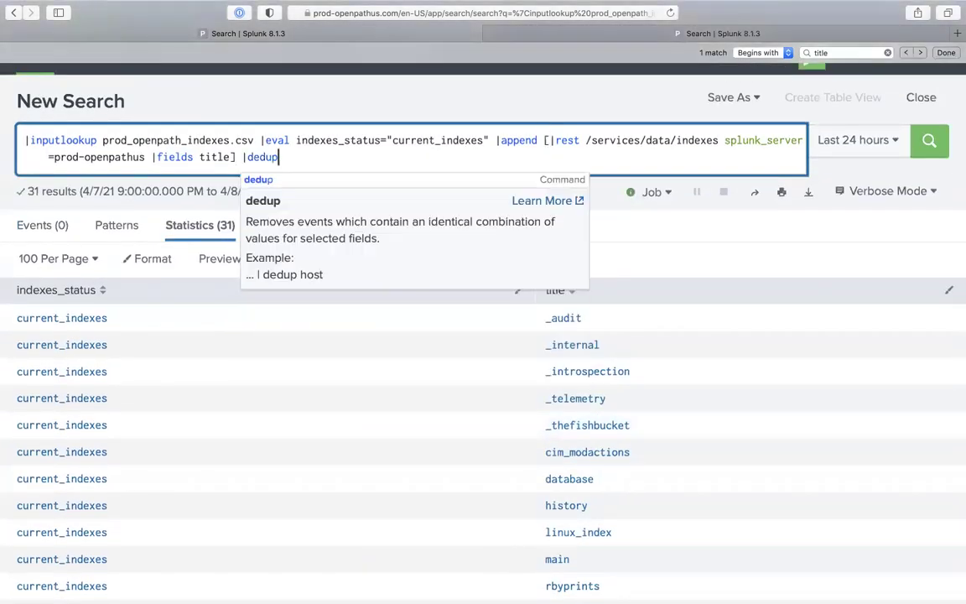
{"action": "type", "text": "tit"}
{"action": "key", "text": "Return"}
{"action": "scroll", "coordinate": [515, 295], "scroll_direction": "down", "scroll_amount": 4}
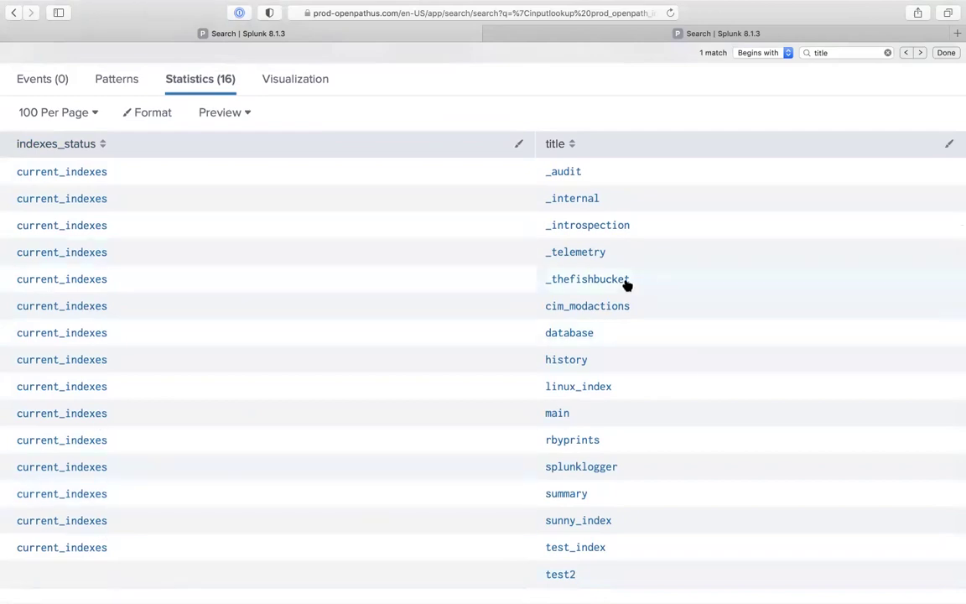
{"action": "scroll", "coordinate": [626, 283], "scroll_direction": "up", "scroll_amount": 5}
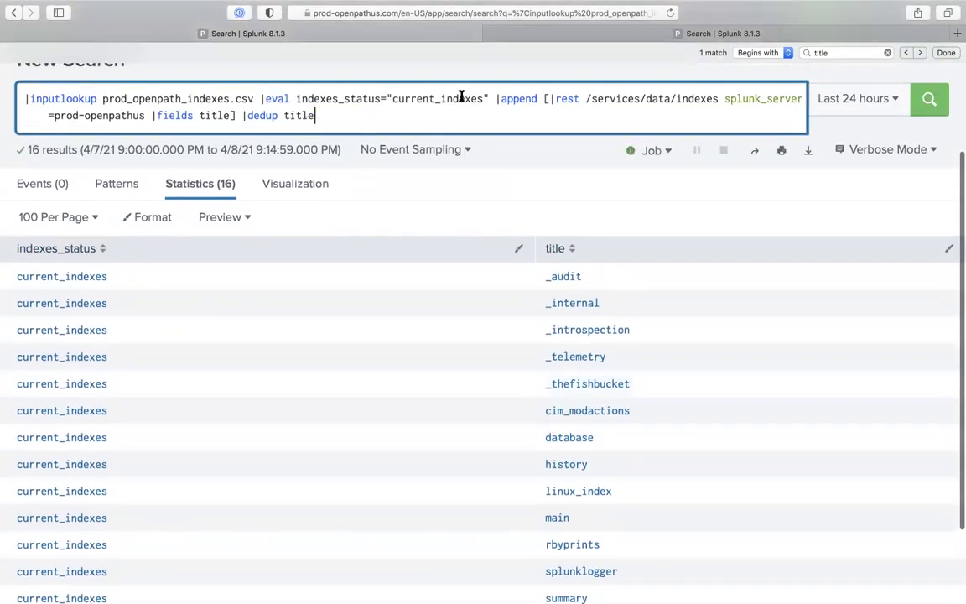
Compare results using only the eval tagging, then restore the append and dedup part
{"action": "left_click_drag", "start_coordinate": [492, 98], "coordinate": [536, 151]}
{"action": "key", "text": "BackSpace"}
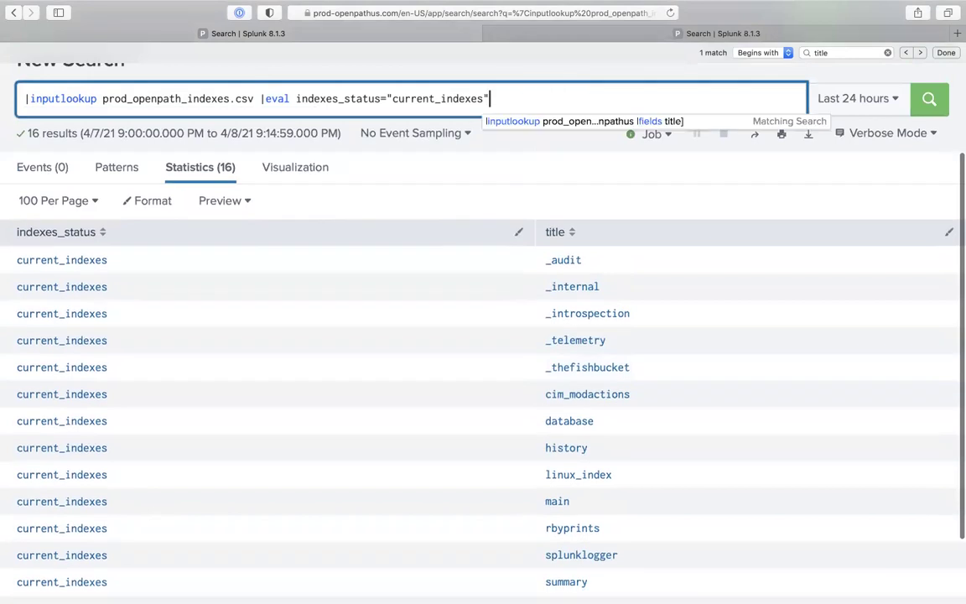
{"action": "key", "text": "Return"}
{"action": "scroll", "coordinate": [528, 417], "scroll_direction": "down", "scroll_amount": 3}
{"action": "scroll", "coordinate": [494, 476], "scroll_direction": "up", "scroll_amount": 5}
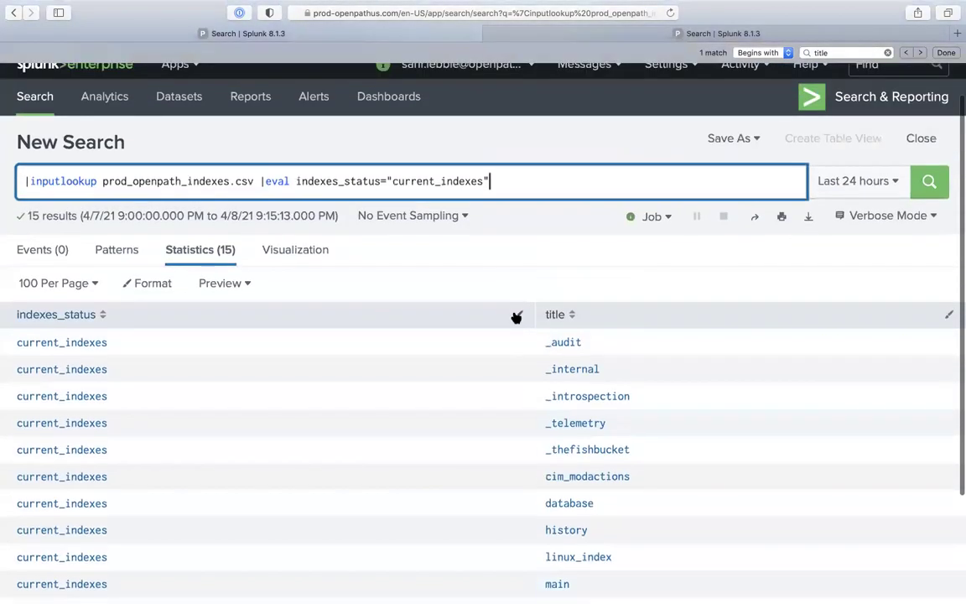
{"action": "key", "text": "super+z"}
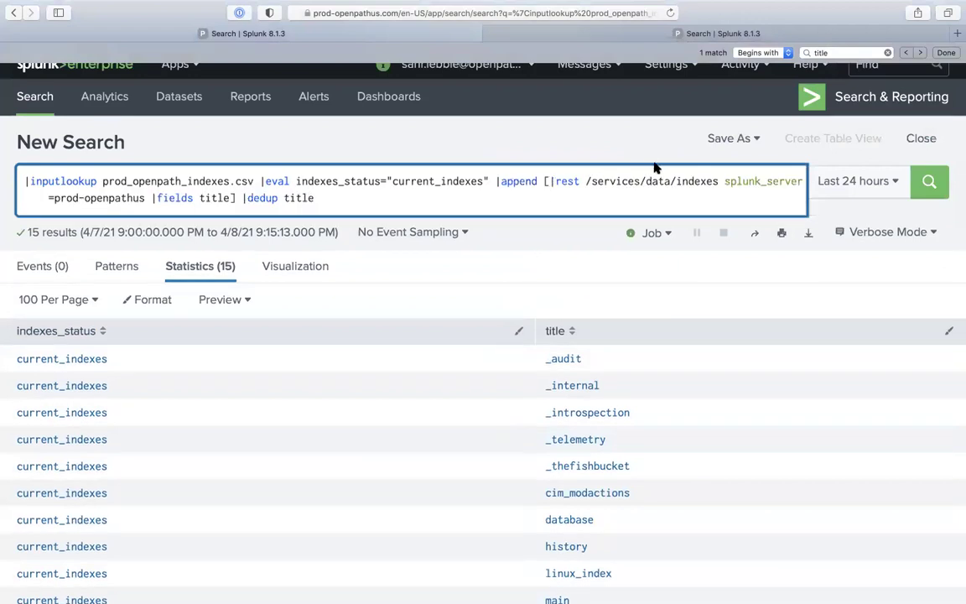
{"action": "scroll", "coordinate": [472, 289], "scroll_direction": "down", "scroll_amount": 3}
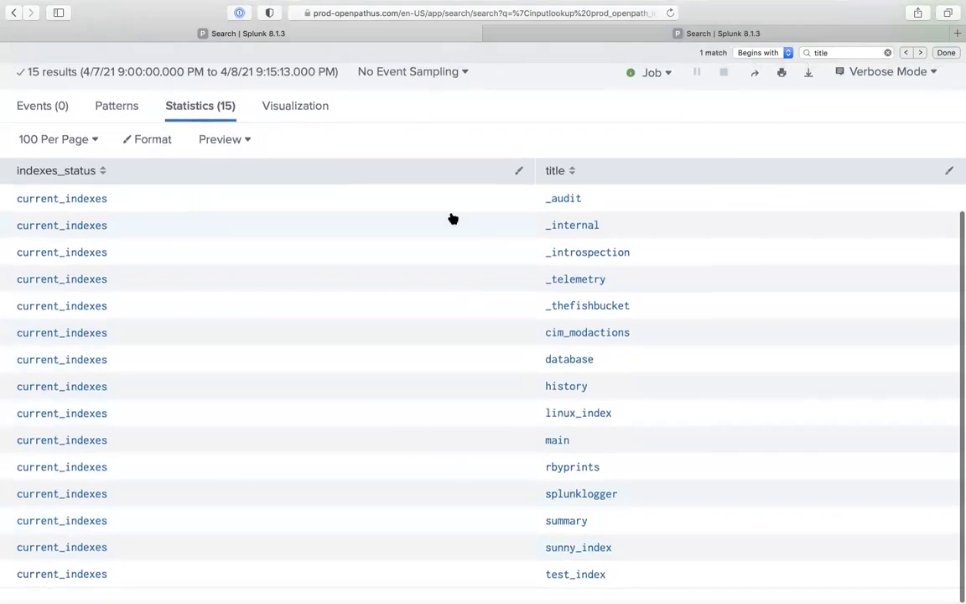
{"action": "scroll", "coordinate": [453, 216], "scroll_direction": "up", "scroll_amount": 3}
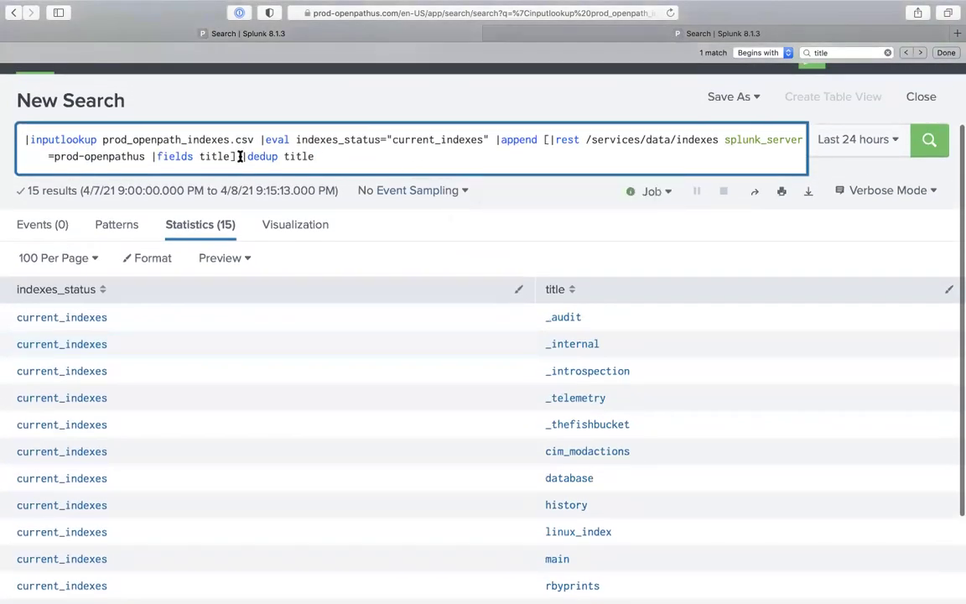
Remove |dedup title and rerun to see the duplicated 31 rows
{"action": "left_click_drag", "start_coordinate": [244, 156], "coordinate": [405, 155]}
{"action": "key", "text": "BackSpace"}
{"action": "key", "text": "Return"}
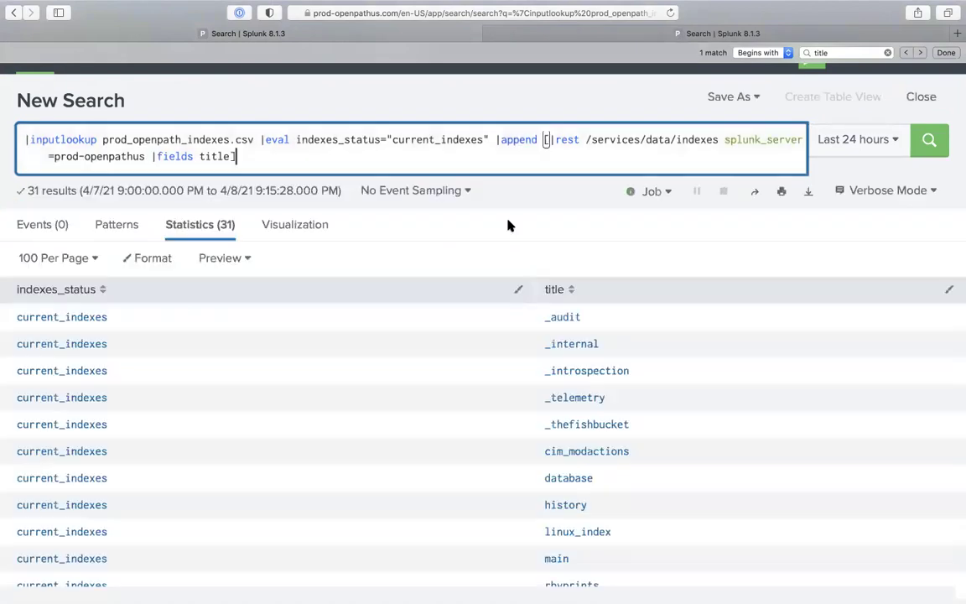
{"action": "scroll", "coordinate": [524, 427], "scroll_direction": "down", "scroll_amount": 10}
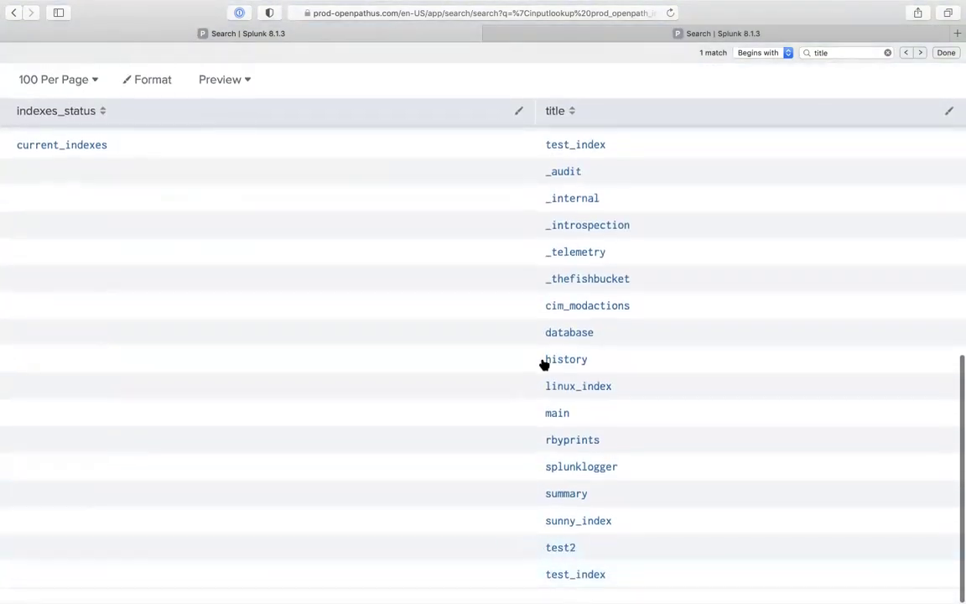
{"action": "scroll", "coordinate": [545, 362], "scroll_direction": "up", "scroll_amount": 1}
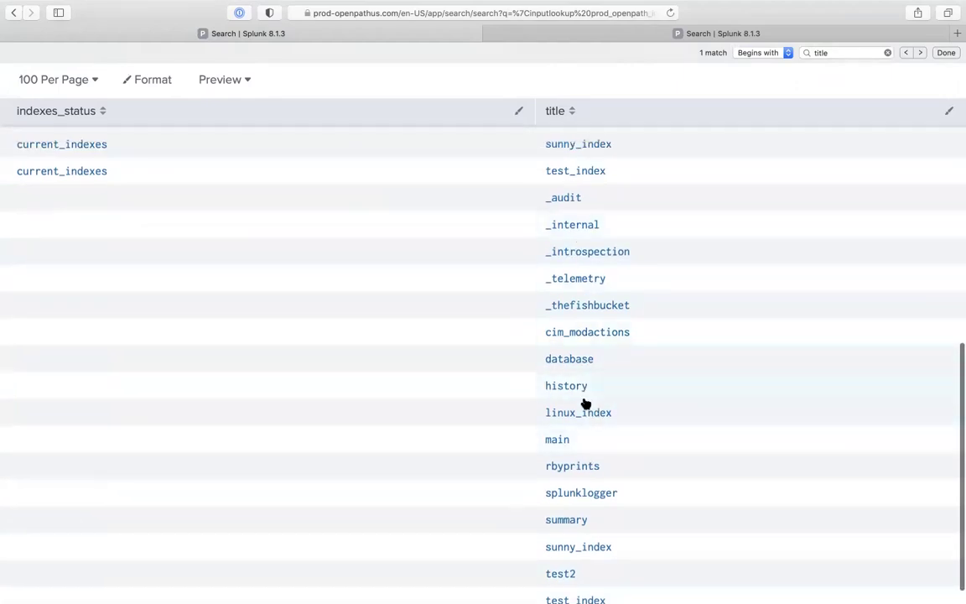
{"action": "scroll", "coordinate": [581, 403], "scroll_direction": "up", "scroll_amount": 5}
{"action": "scroll", "coordinate": [582, 388], "scroll_direction": "up", "scroll_amount": 4}
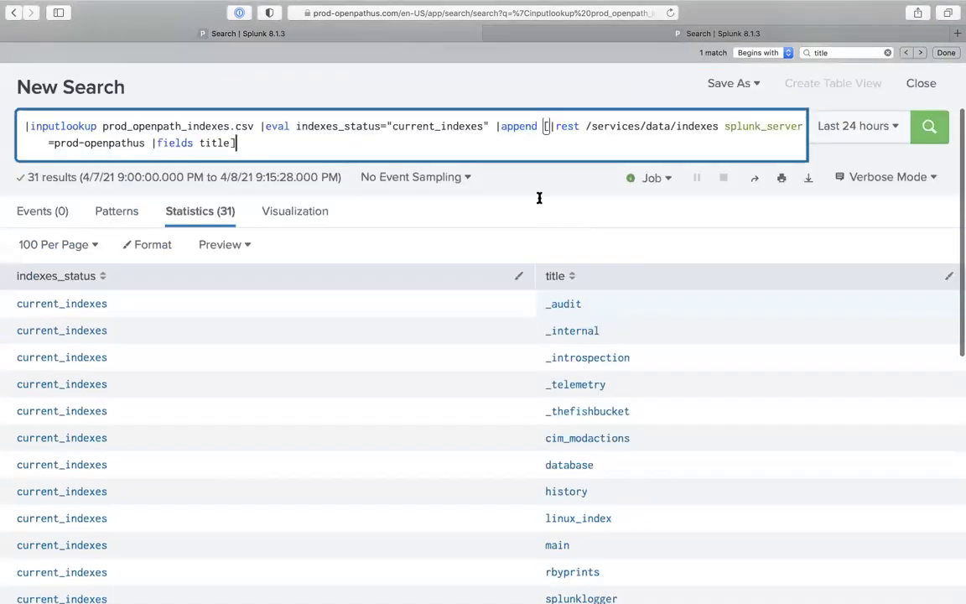
Re-add |dedup title and rerun, giving 16 unique titles with test2 untagged
{"action": "type", "text": "|de"}
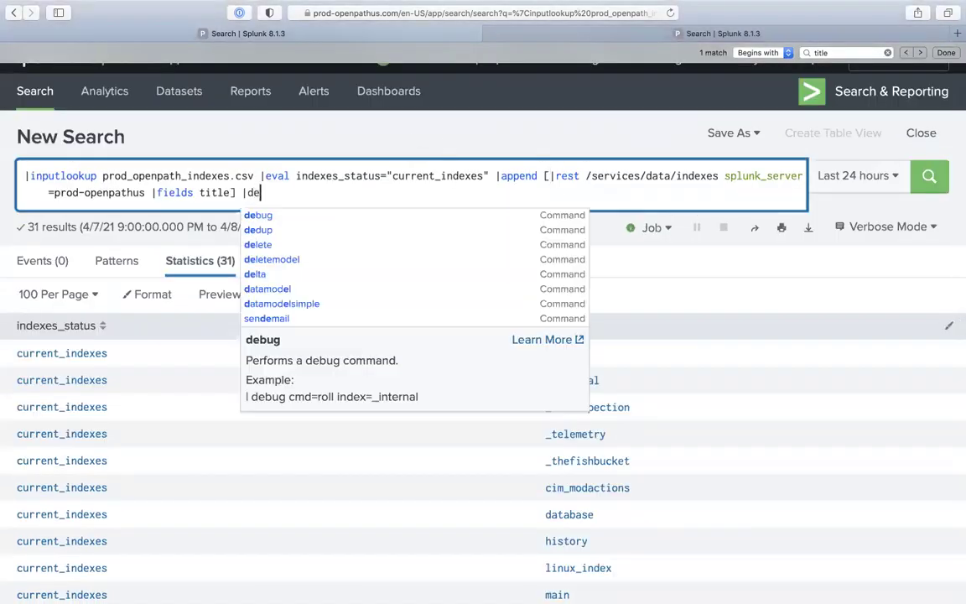
{"action": "type", "text": "dup title"}
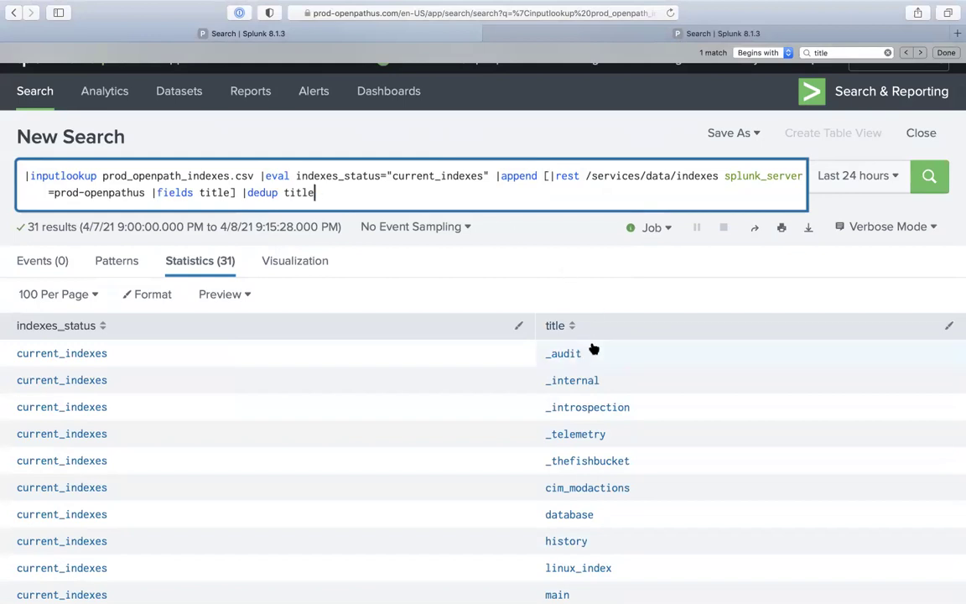
{"action": "scroll", "coordinate": [679, 476], "scroll_direction": "down", "scroll_amount": 10}
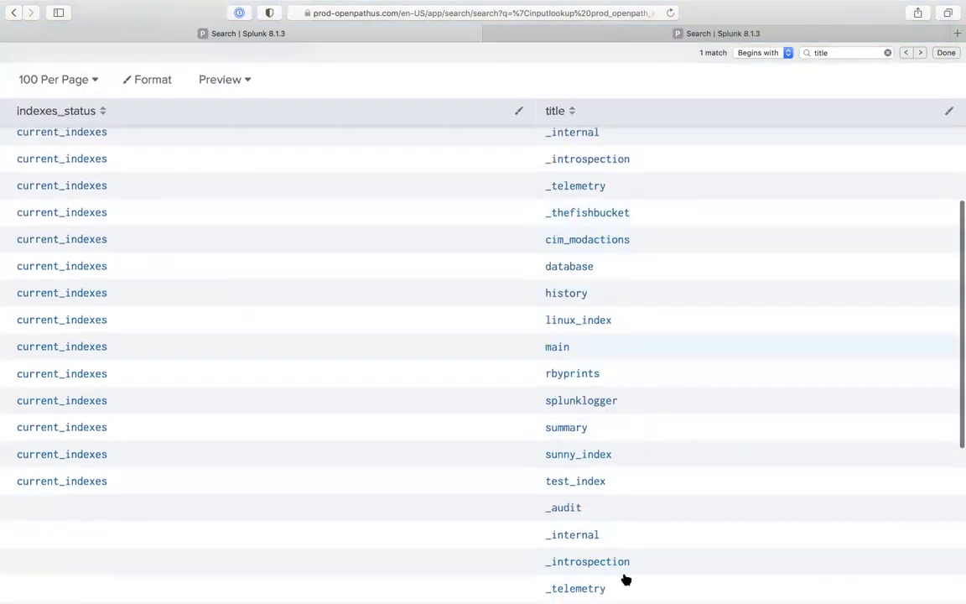
{"action": "scroll", "coordinate": [49, 215], "scroll_direction": "up", "scroll_amount": 3}
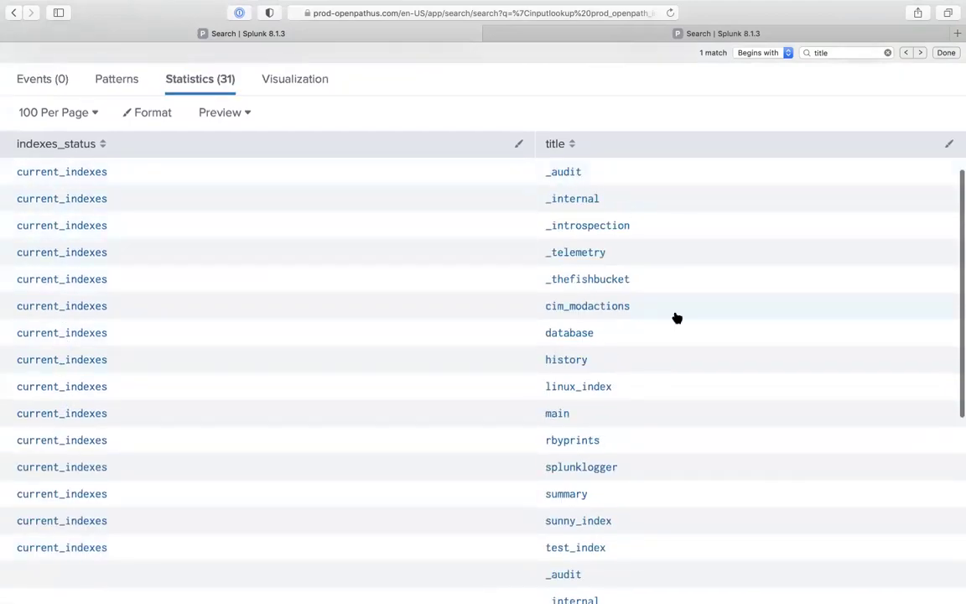
{"action": "scroll", "coordinate": [675, 317], "scroll_direction": "up", "scroll_amount": 2}
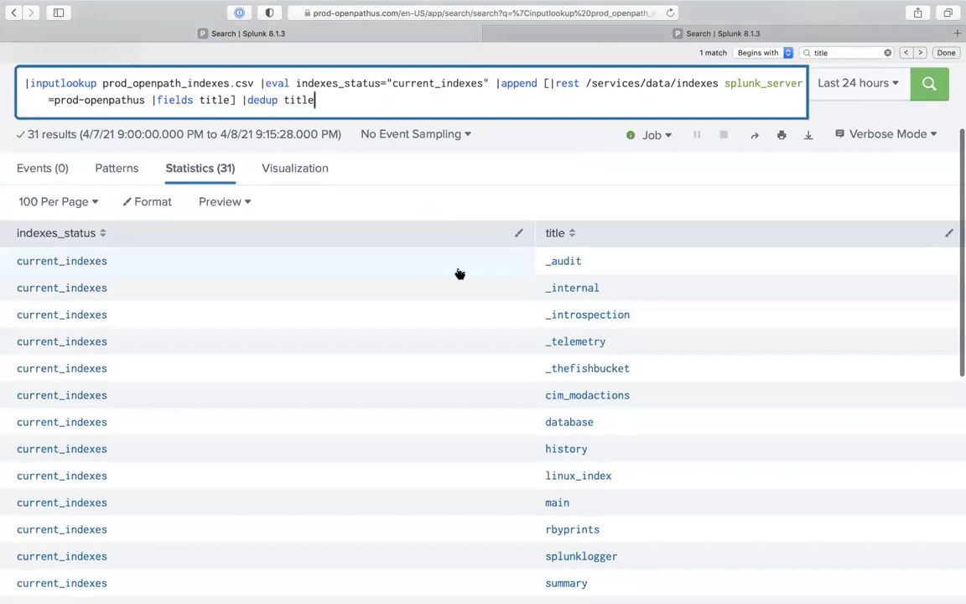
{"action": "scroll", "coordinate": [606, 336], "scroll_direction": "down", "scroll_amount": 10}
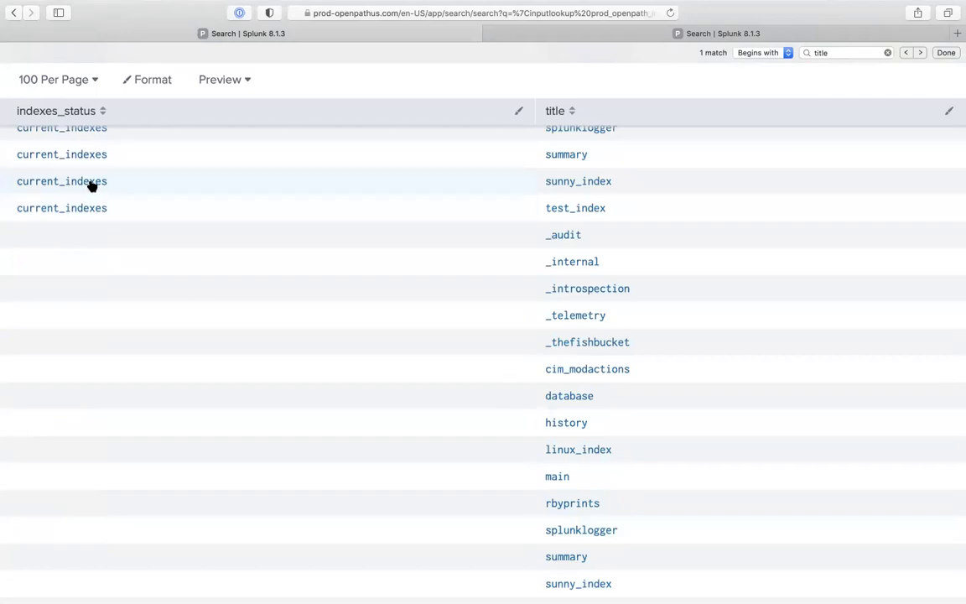
{"action": "scroll", "coordinate": [89, 187], "scroll_direction": "up", "scroll_amount": 10}
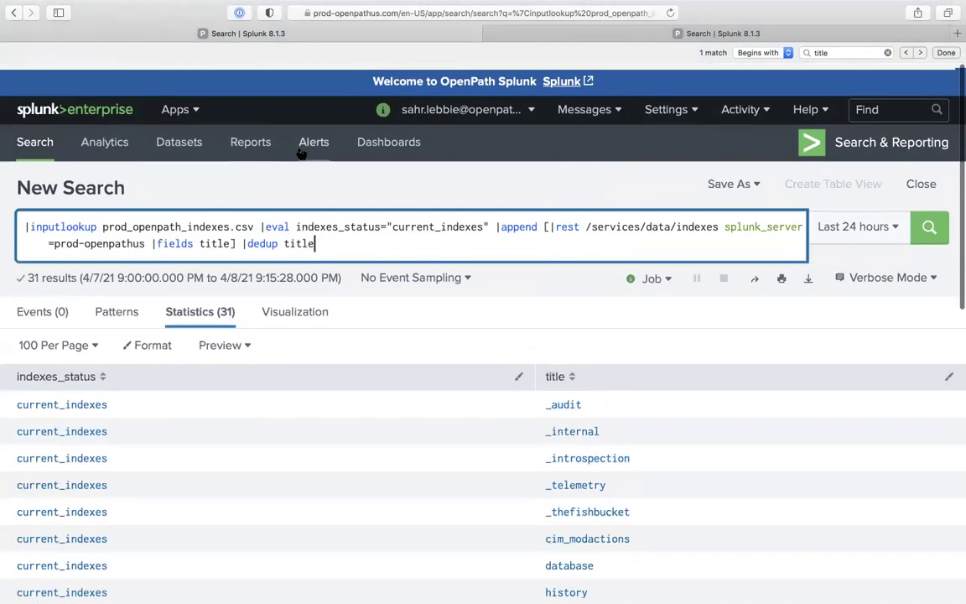
{"action": "key", "text": "Return"}
{"action": "scroll", "coordinate": [422, 341], "scroll_direction": "down", "scroll_amount": 5}
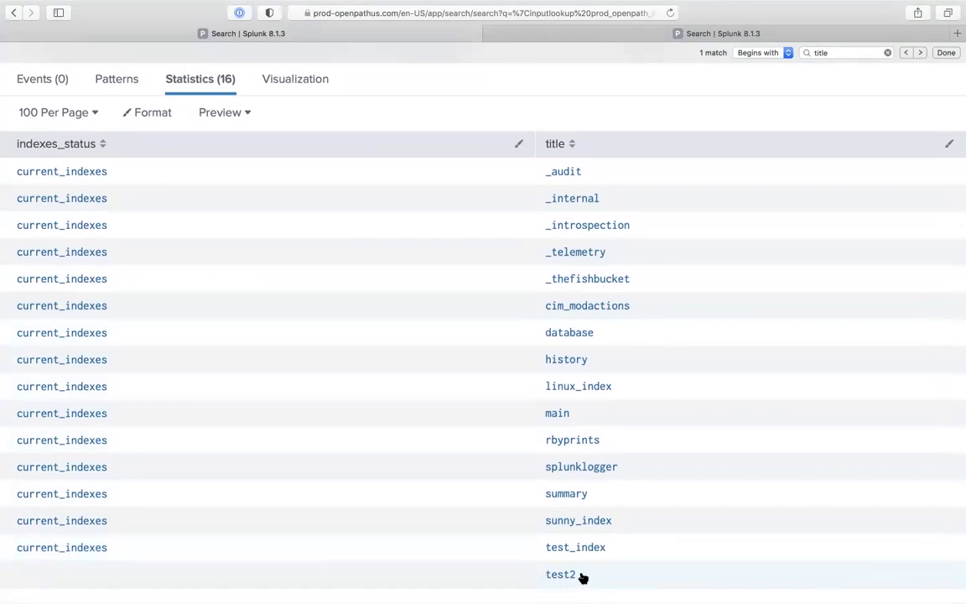
{"action": "scroll", "coordinate": [402, 251], "scroll_direction": "up", "scroll_amount": 1}
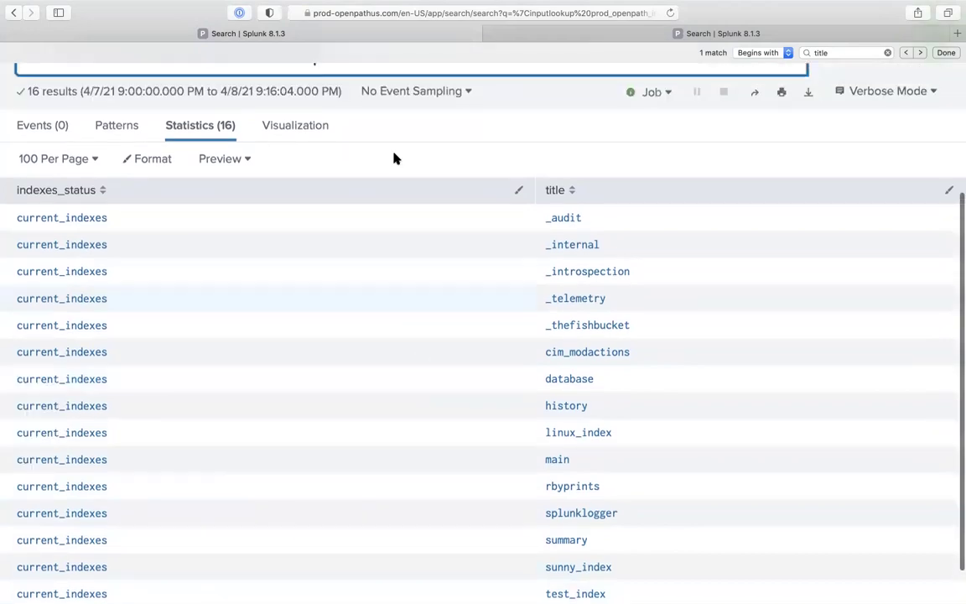
{"action": "scroll", "coordinate": [423, 134], "scroll_direction": "up", "scroll_amount": 2}
{"action": "left_click", "coordinate": [401, 127]}
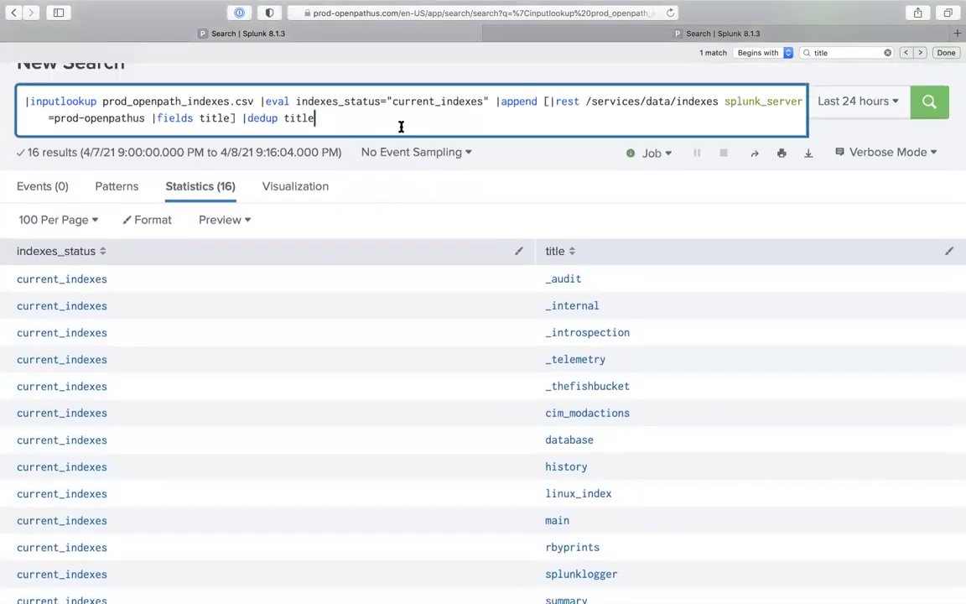
Append | fillnull indexes_status value=new_index and run it so test2 shows new_index
{"action": "type", "text": "|fiel"}
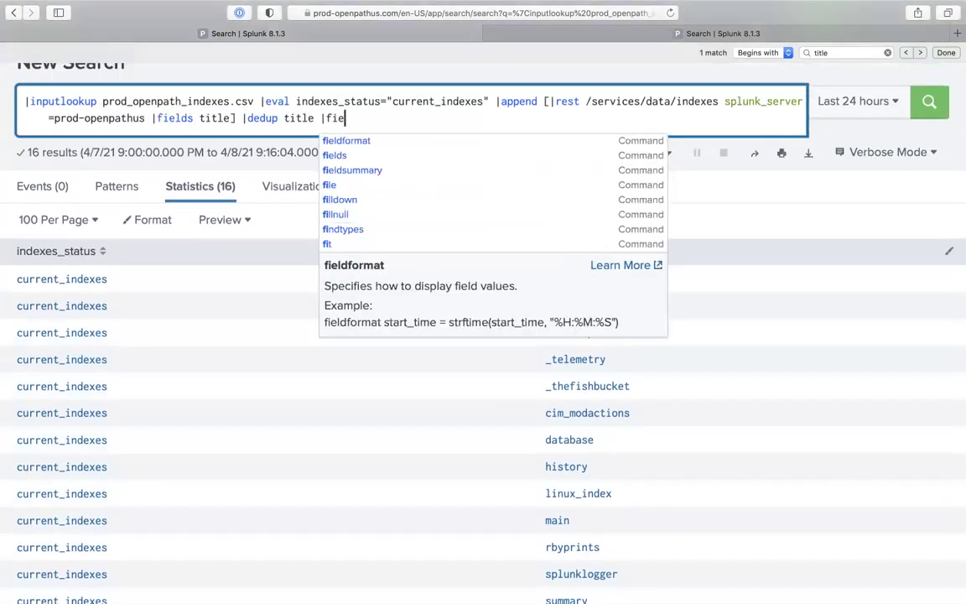
{"action": "key", "text": "BackSpace"}
{"action": "key", "text": "BackSpace"}
{"action": "type", "text": "ill"}
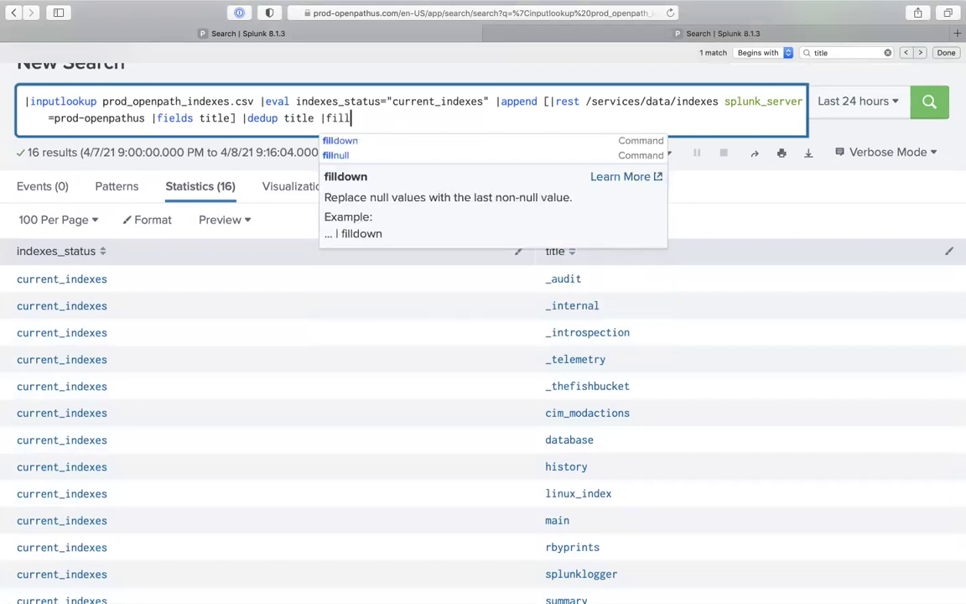
{"action": "key", "text": "Down"}
{"action": "key", "text": "Return"}
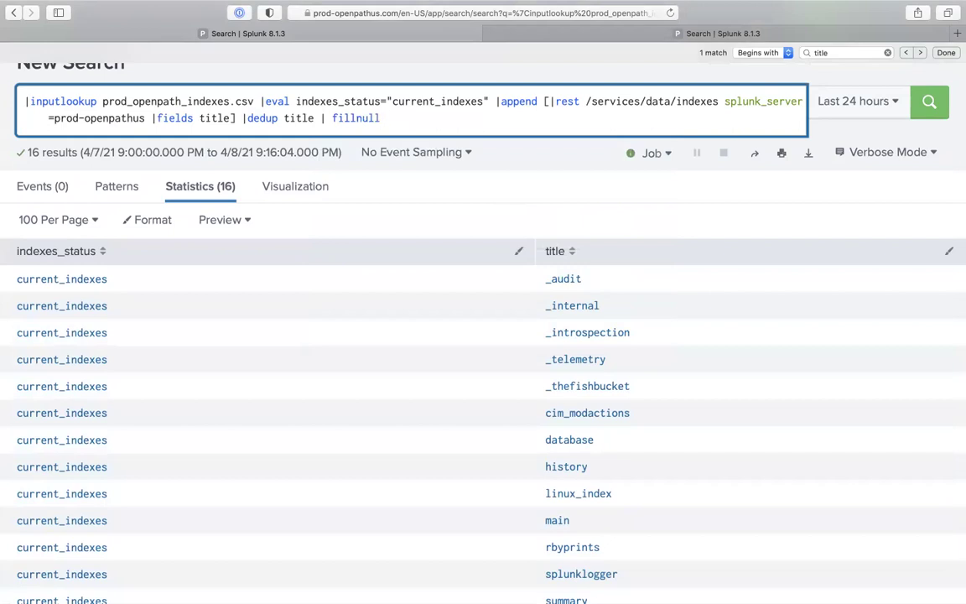
{"action": "type", "text": "indexes_statsus "}
{"action": "type", "text": "u"}
{"action": "key", "text": "BackSpace"}
{"action": "key", "text": "BackSpace"}
{"action": "type", "text": "us vlaue"}
{"action": "key", "text": "BackSpace"}
{"action": "key", "text": "BackSpace"}
{"action": "key", "text": "BackSpace"}
{"action": "key", "text": "BackSpace"}
{"action": "type", "text": "alue="}
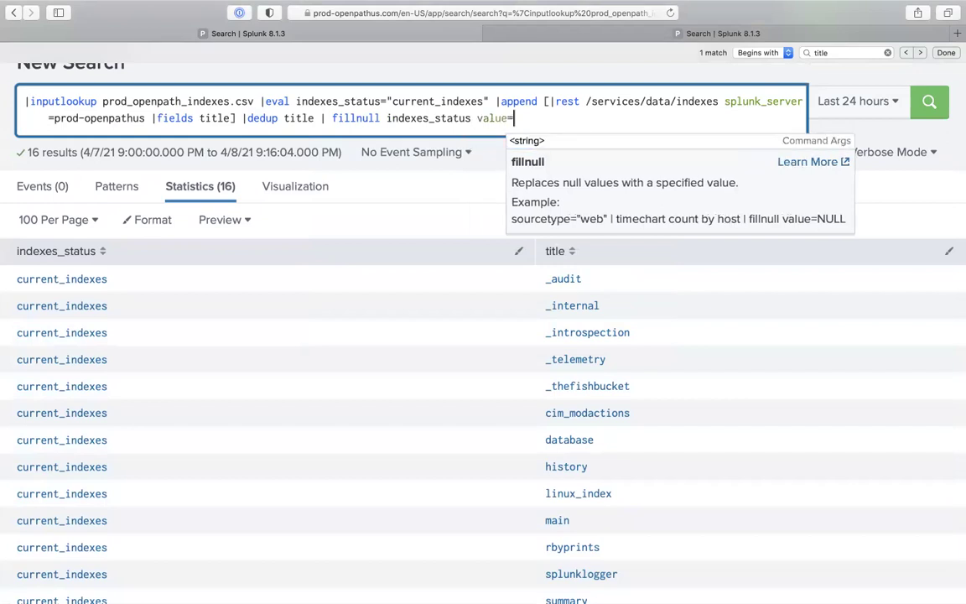
{"action": "type", "text": "new_index"}
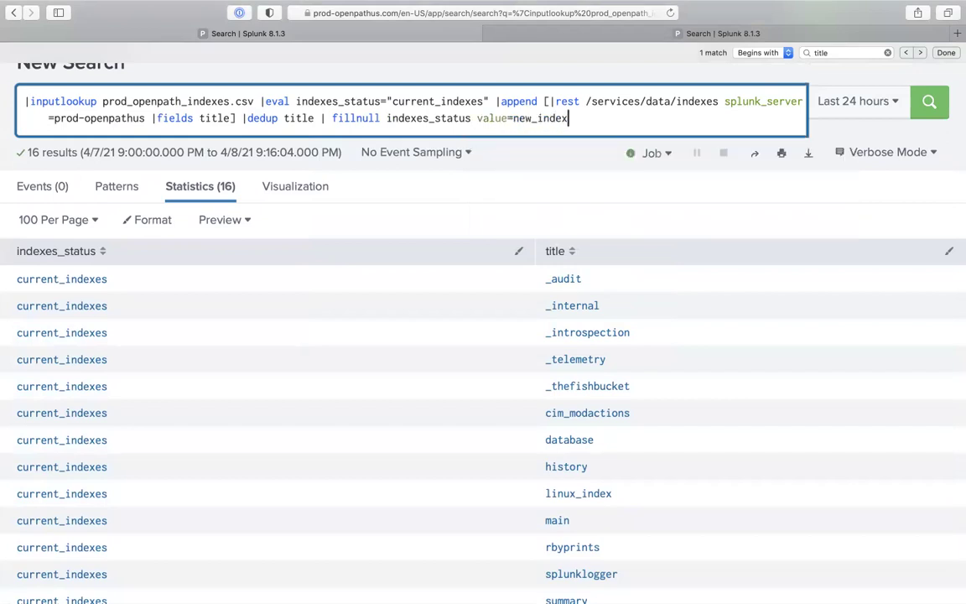
{"action": "key", "text": "Return"}
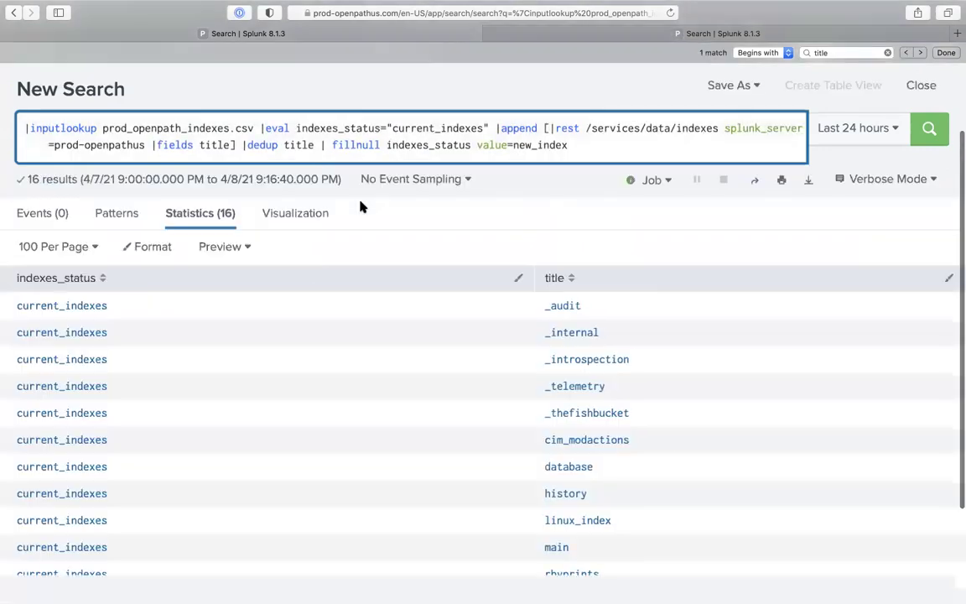
{"action": "scroll", "coordinate": [148, 501], "scroll_direction": "down", "scroll_amount": 3}
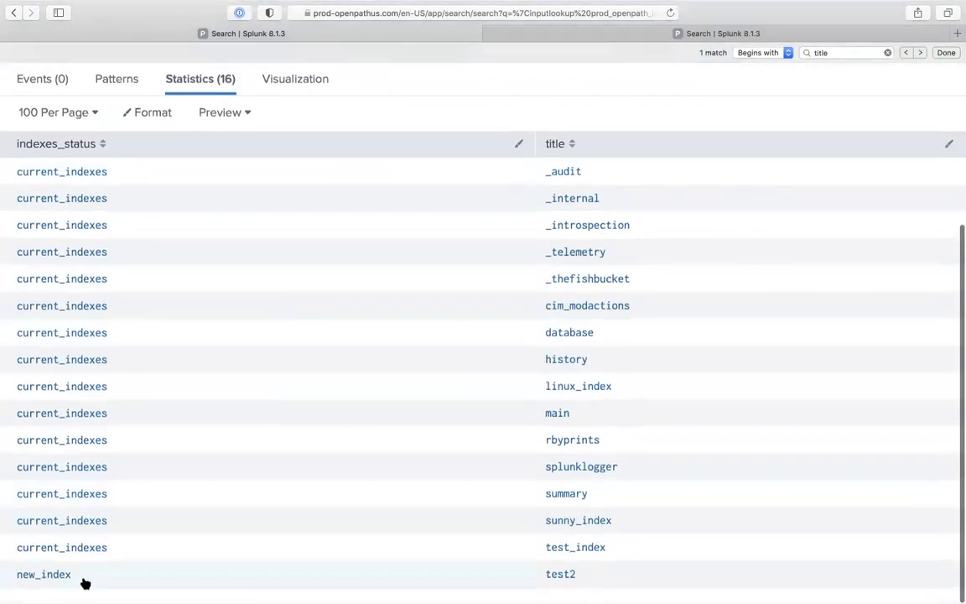
{"action": "scroll", "coordinate": [229, 501], "scroll_direction": "up", "scroll_amount": 3}
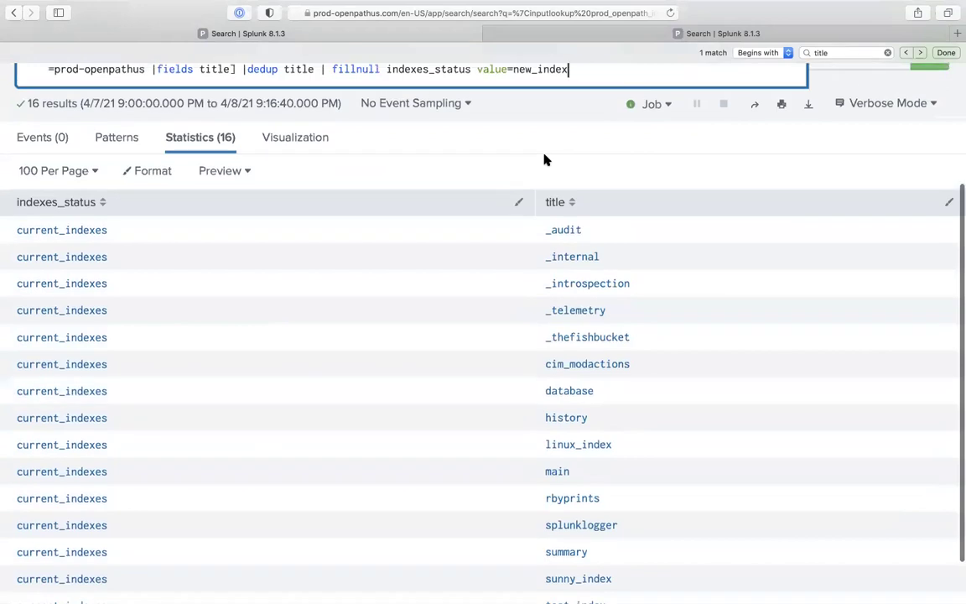
Append |search indexes_status="new_index" and run it, returning only the test2 row
{"action": "type", "text": "|search"}
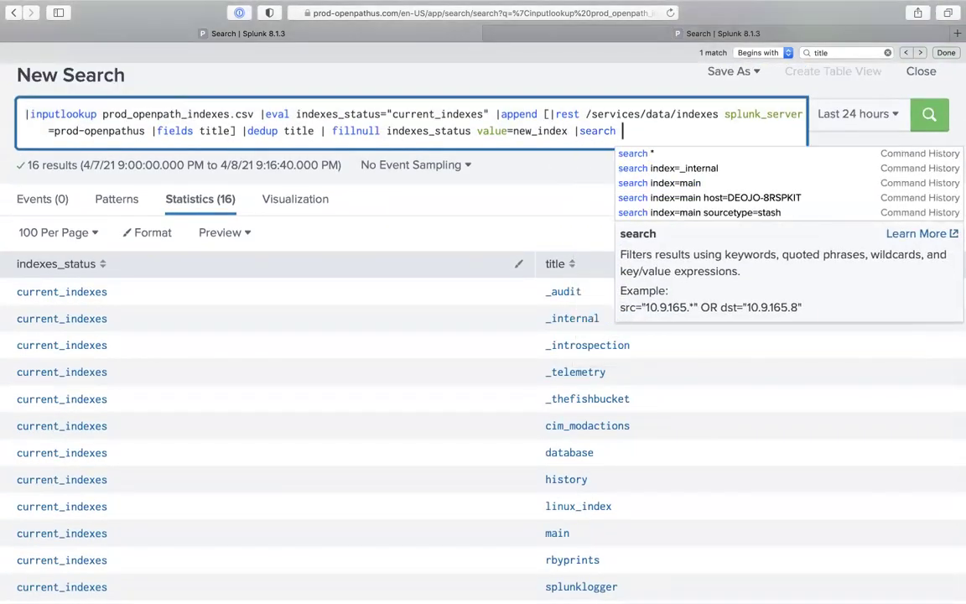
{"action": "double_click", "coordinate": [468, 132]}
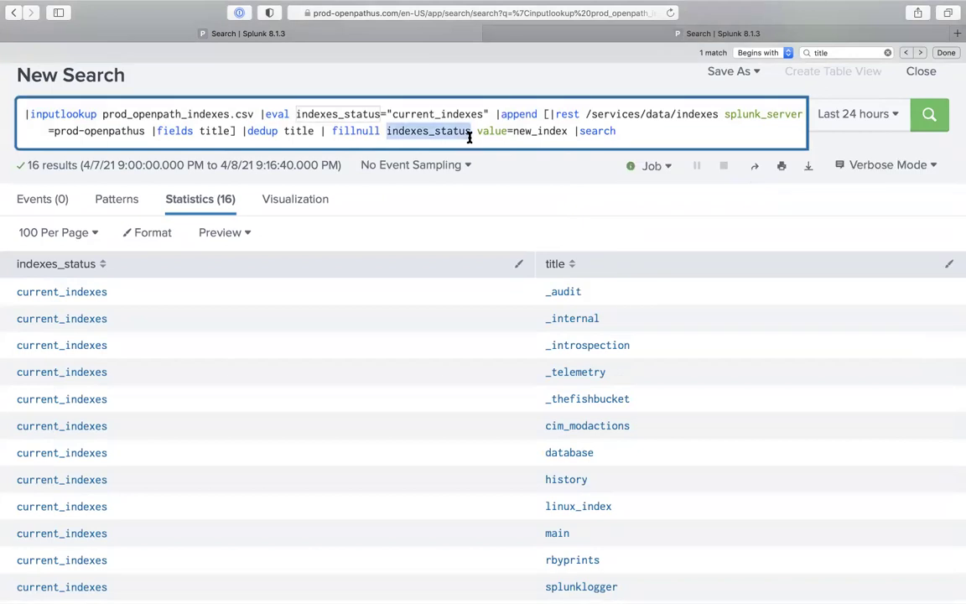
{"action": "key", "text": "super+c"}
{"action": "left_click", "coordinate": [616, 132]}
{"action": "key", "text": "super+v"}
{"action": "type", "text": "=\"new_index"}
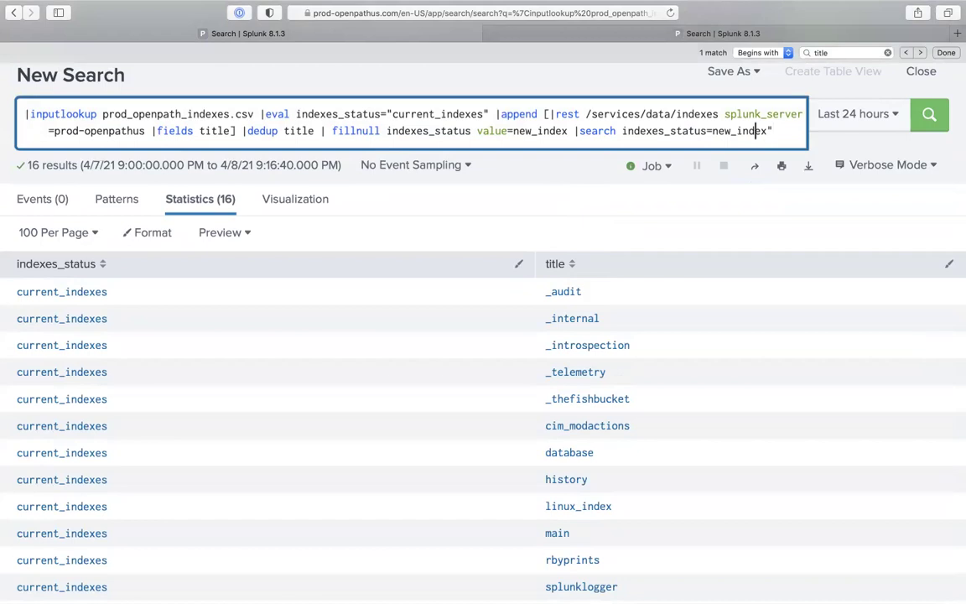
{"action": "type", "text": "\""}
{"action": "key", "text": "Return"}
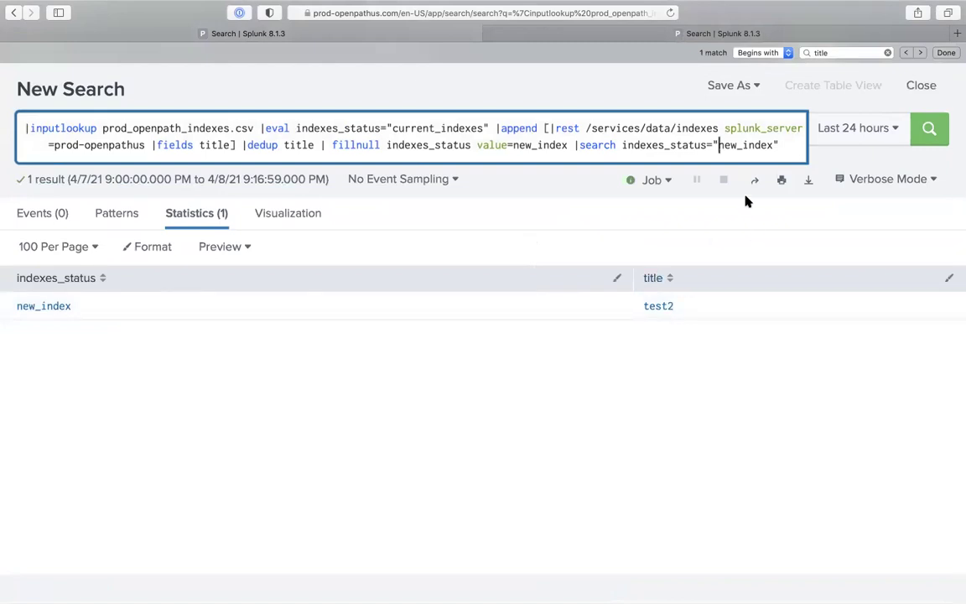
In the other search, re-run the index title listing query
{"action": "left_click", "coordinate": [588, 32]}
{"action": "left_click", "coordinate": [460, 203]}
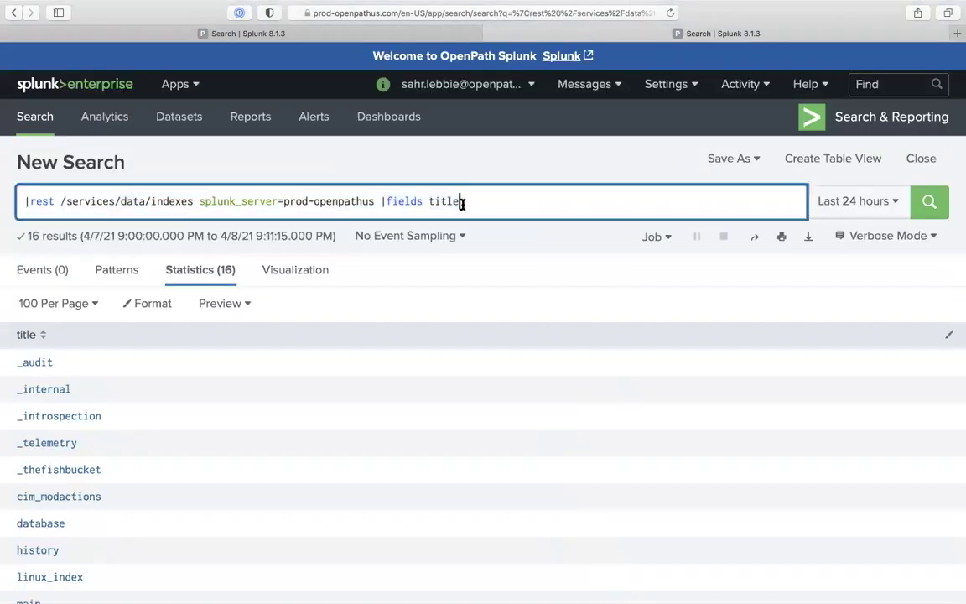
{"action": "double_click", "coordinate": [383, 203]}
{"action": "left_click", "coordinate": [372, 203]}
{"action": "left_click", "coordinate": [426, 201]}
{"action": "key", "text": "Return"}
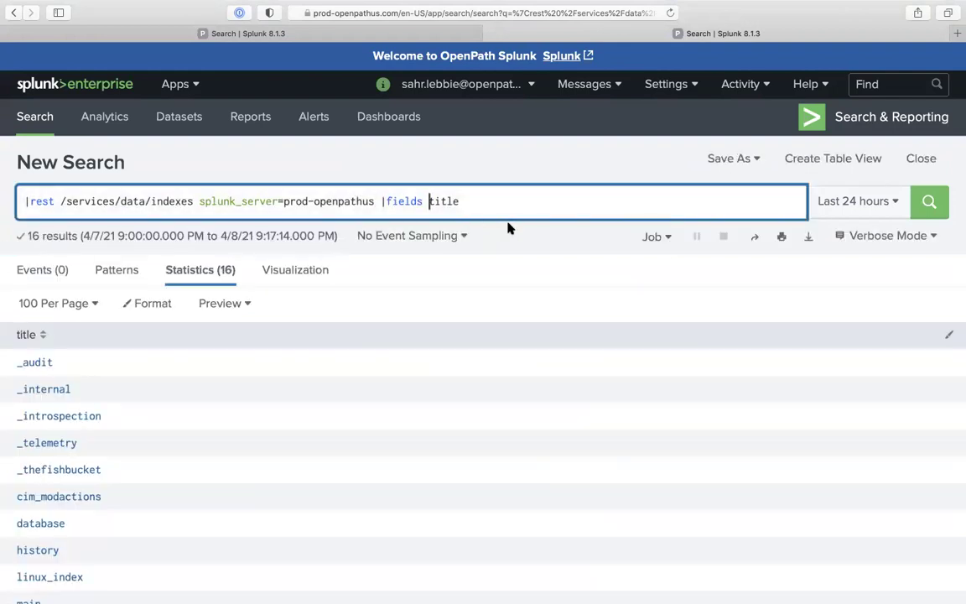
Save the titles with | outputlookup prod_openpath_indexes.csv, then rerun the comparison showing 0 new indexes
{"action": "left_click", "coordinate": [733, 200]}
{"action": "type", "text": "|outp"}
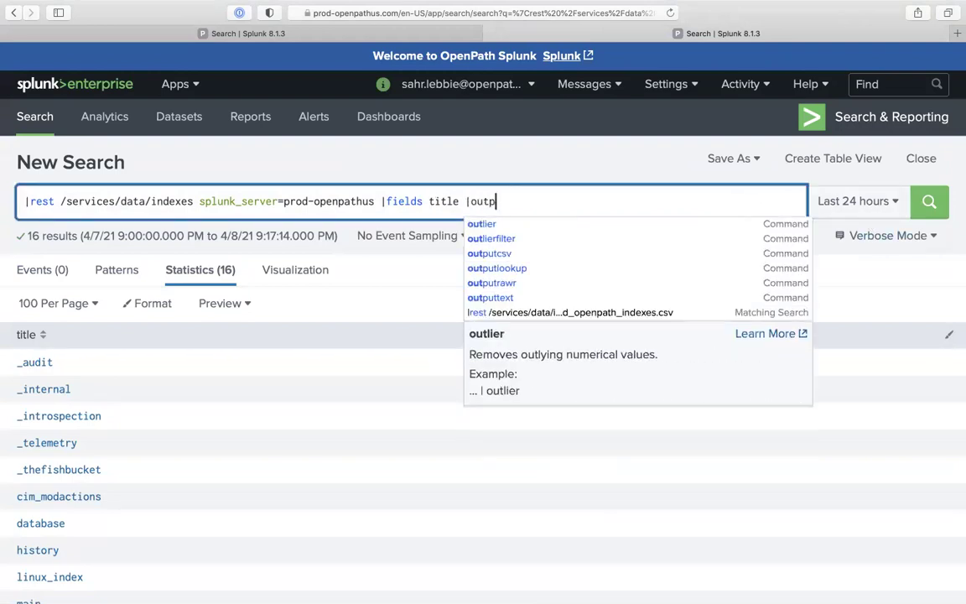
{"action": "key", "text": "Down"}
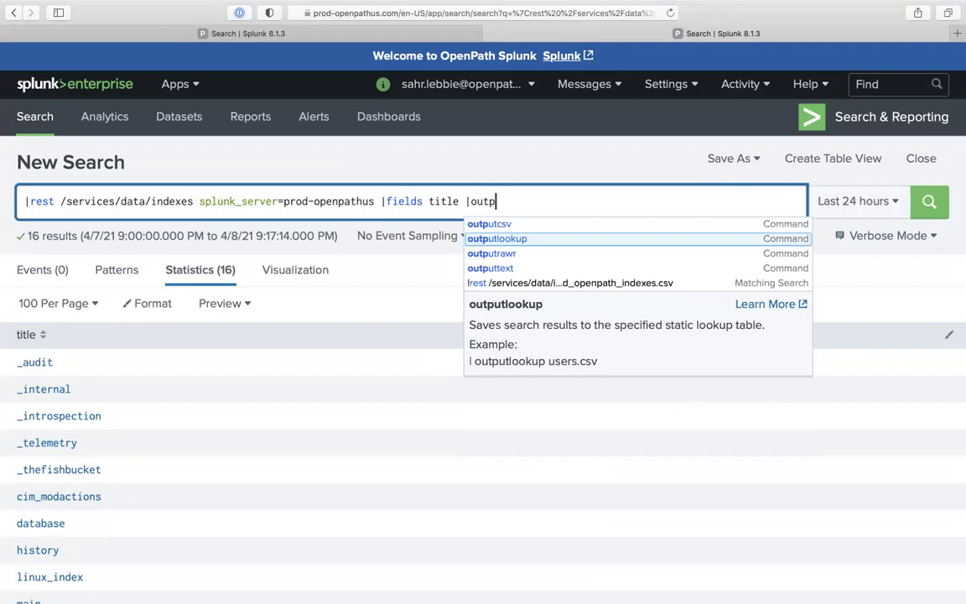
{"action": "key", "text": "Return"}
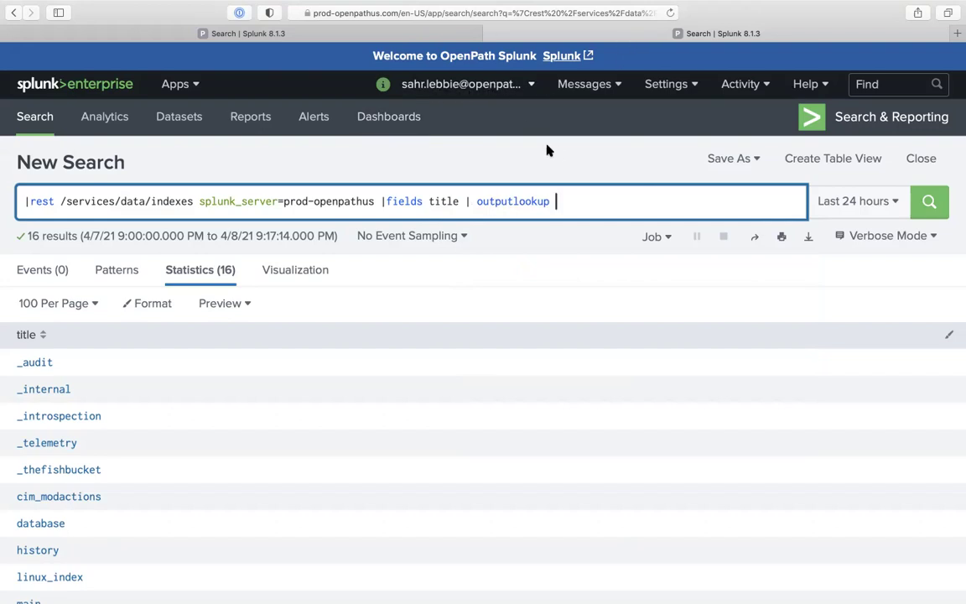
{"action": "type", "text": "pr"}
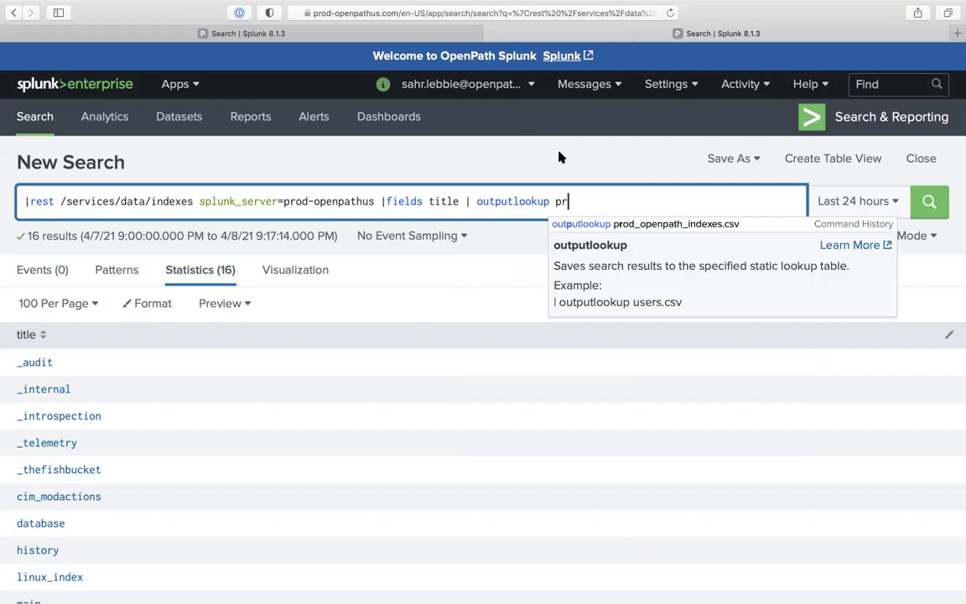
{"action": "left_click", "coordinate": [621, 224]}
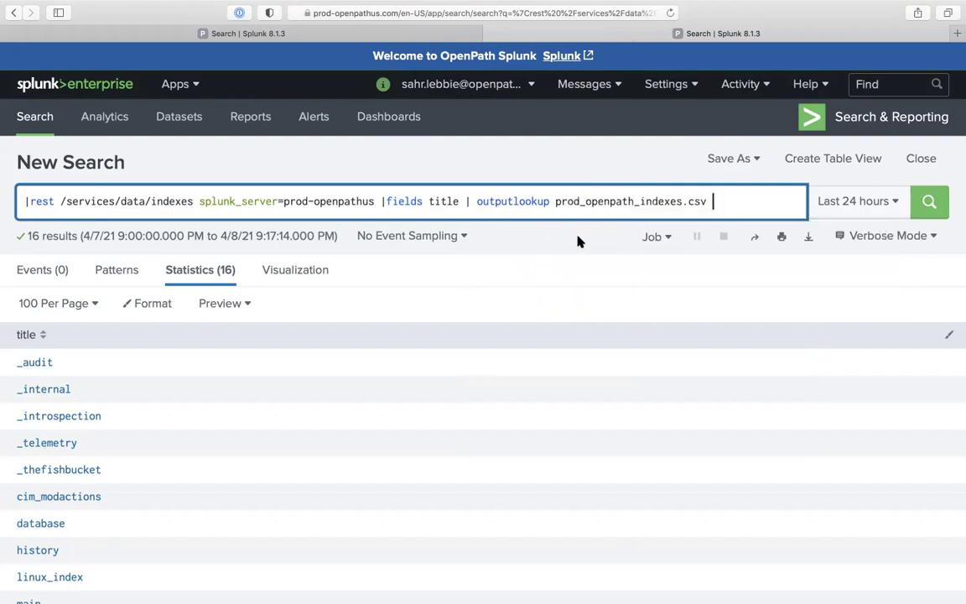
{"action": "key", "text": "Return"}
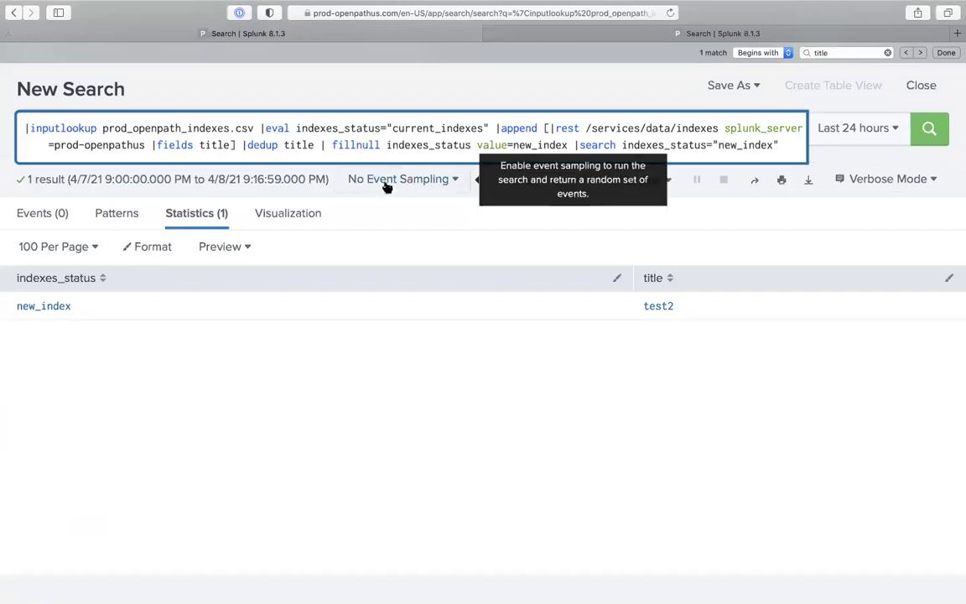
{"action": "key", "text": "End"}
{"action": "key", "text": "Return"}
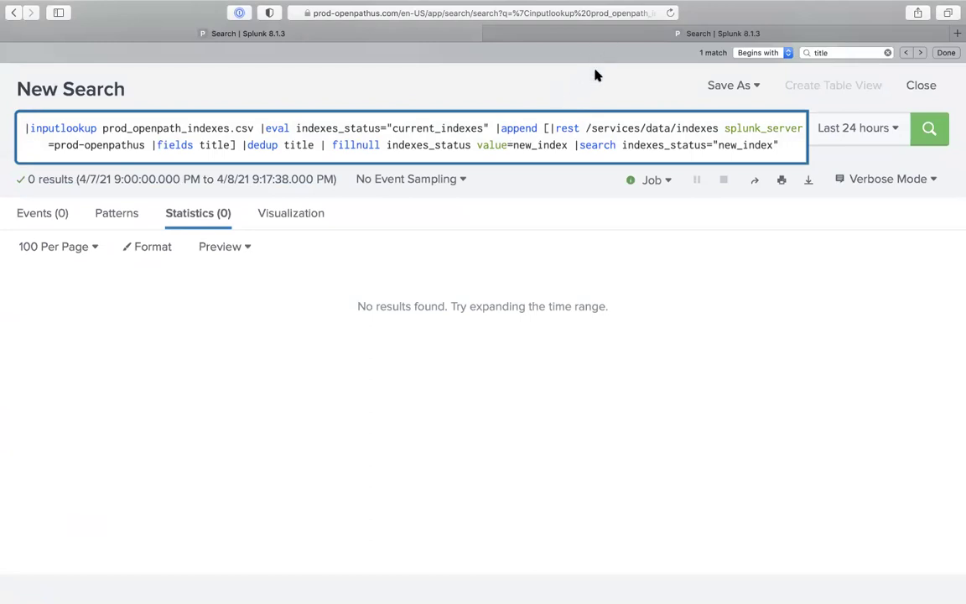
Create a new index named test3 under Settings > Indexes, then return to the comparison search
{"action": "left_click", "coordinate": [602, 41]}
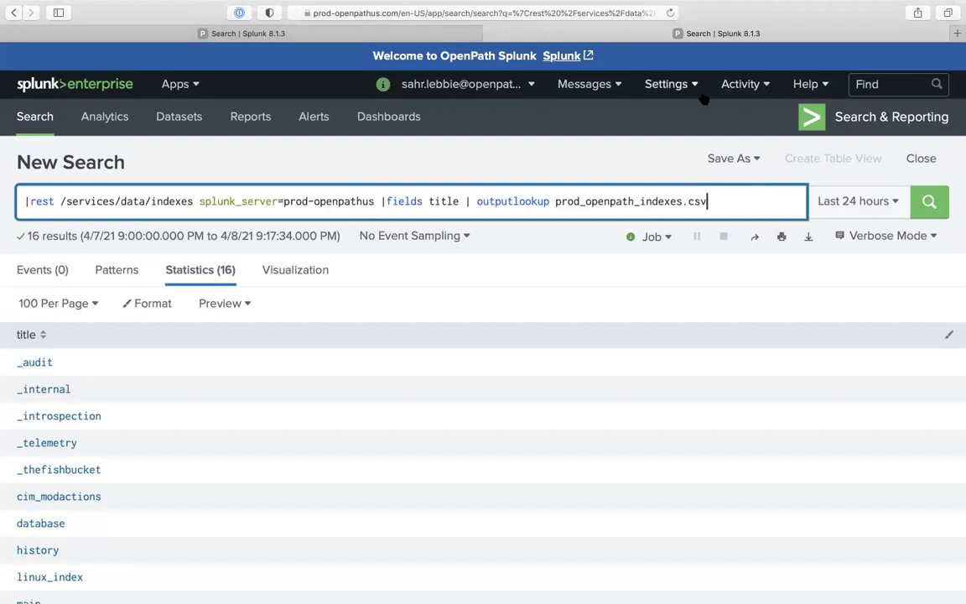
{"action": "left_click", "coordinate": [665, 83]}
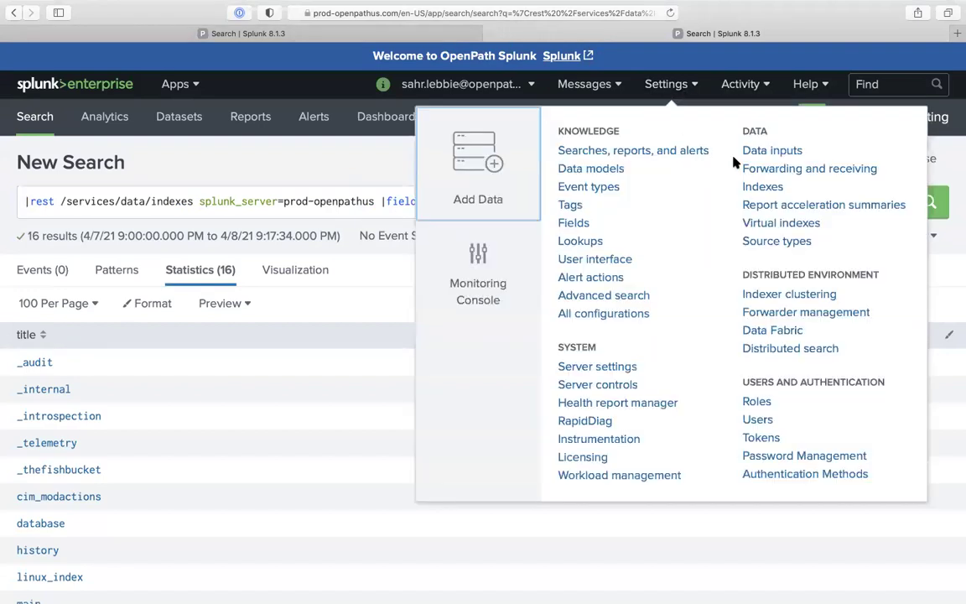
{"action": "left_click", "coordinate": [762, 186]}
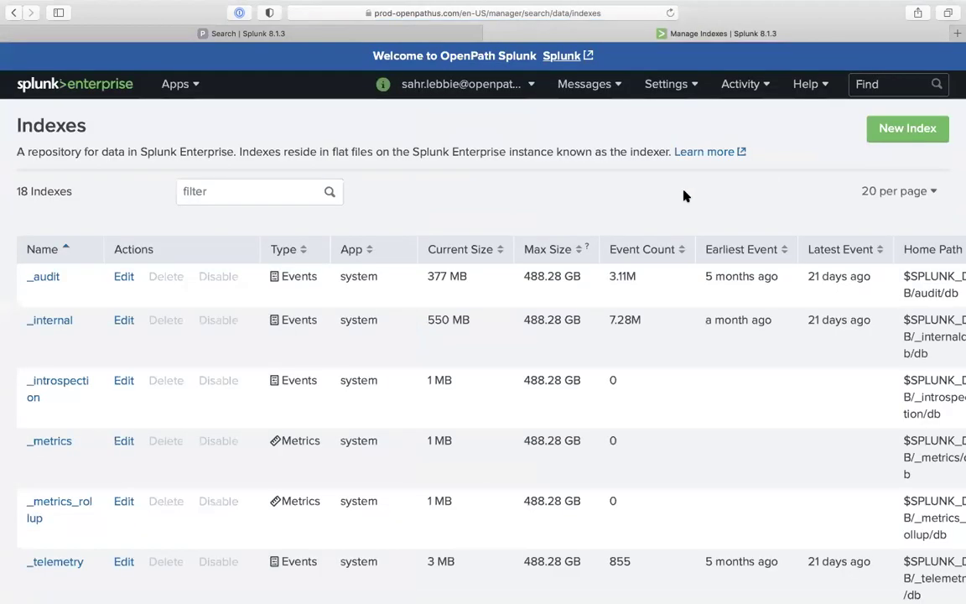
{"action": "left_click", "coordinate": [884, 133]}
{"action": "left_click", "coordinate": [561, 192]}
{"action": "type", "text": "test3"}
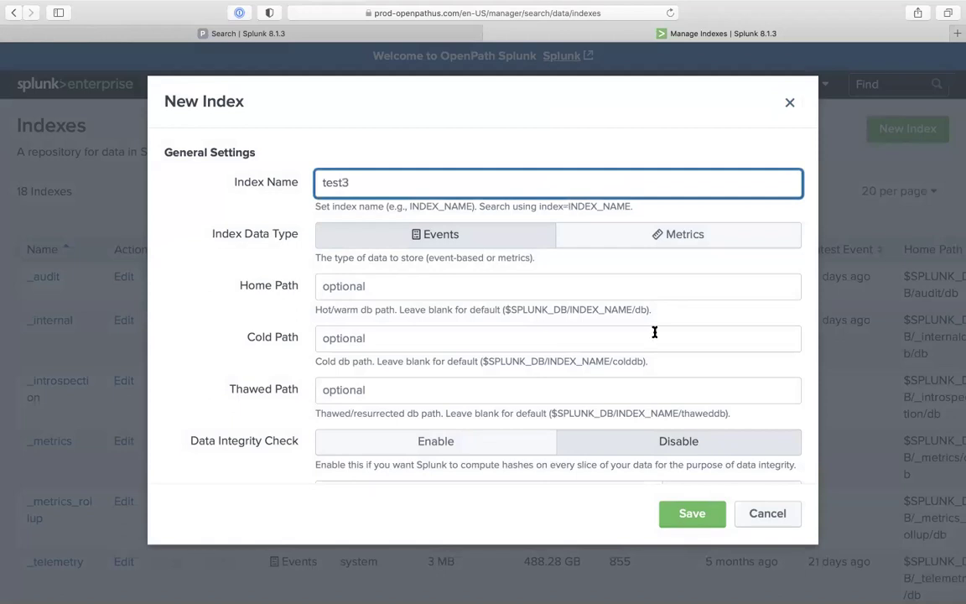
{"action": "left_click", "coordinate": [686, 521]}
{"action": "left_click", "coordinate": [415, 37]}
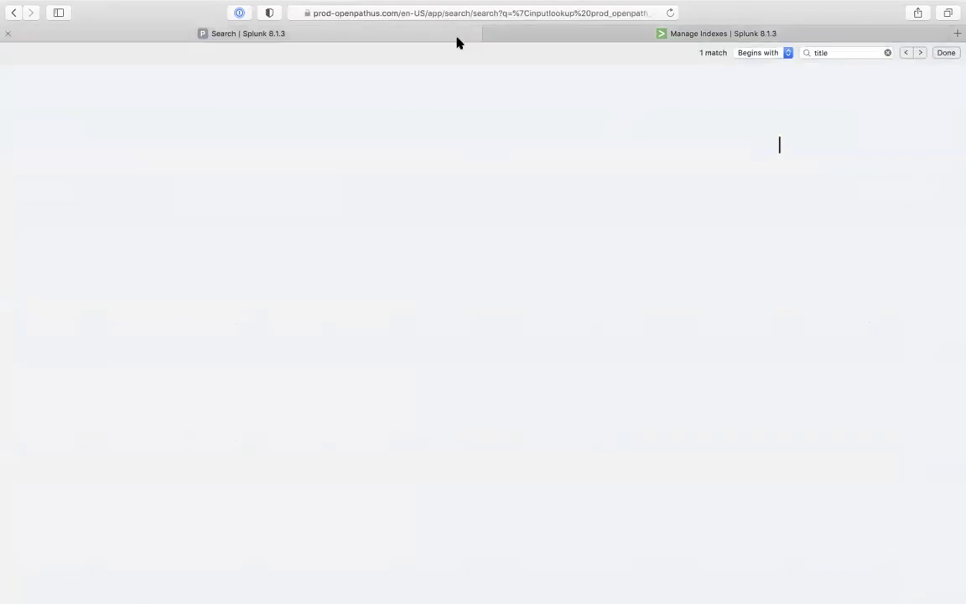
Rerun the comparison search so test3 is flagged new_index, select the query, and revisit Indexes
{"action": "key", "text": "Return"}
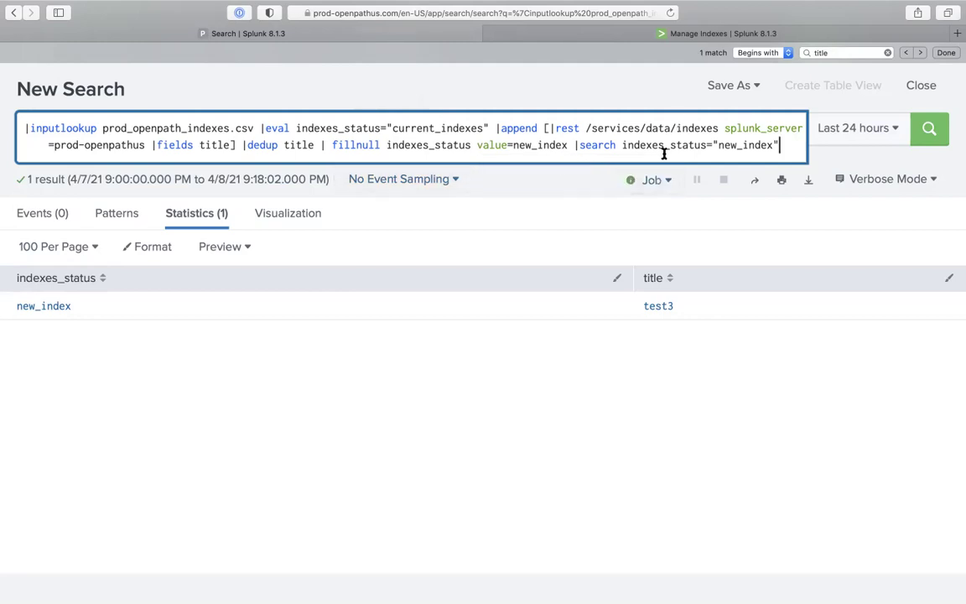
{"action": "scroll", "coordinate": [663, 164], "scroll_direction": "up", "scroll_amount": 3}
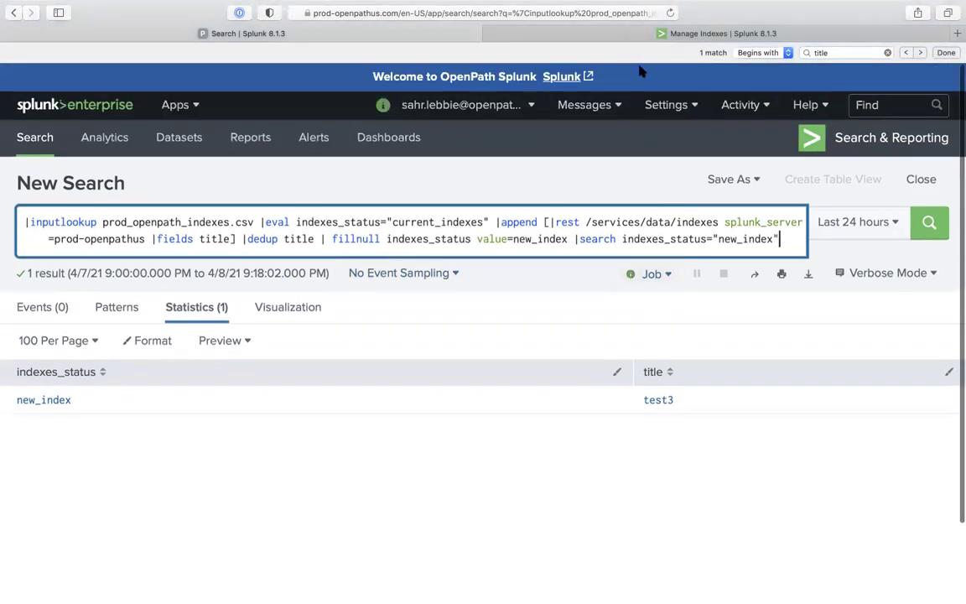
{"action": "left_click", "coordinate": [288, 220]}
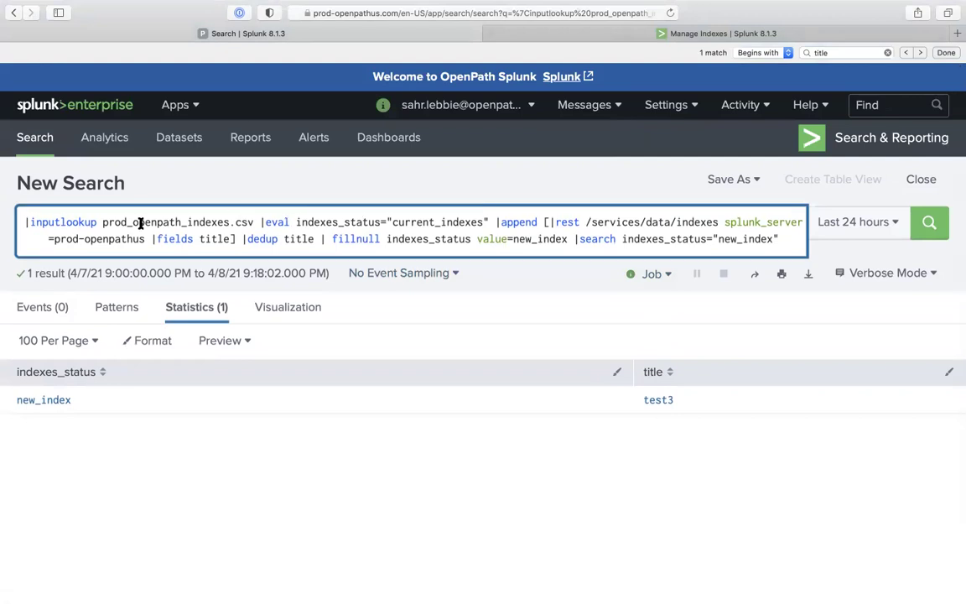
{"action": "left_click", "coordinate": [31, 220]}
{"action": "left_click_drag", "start_coordinate": [32, 219], "coordinate": [362, 352]}
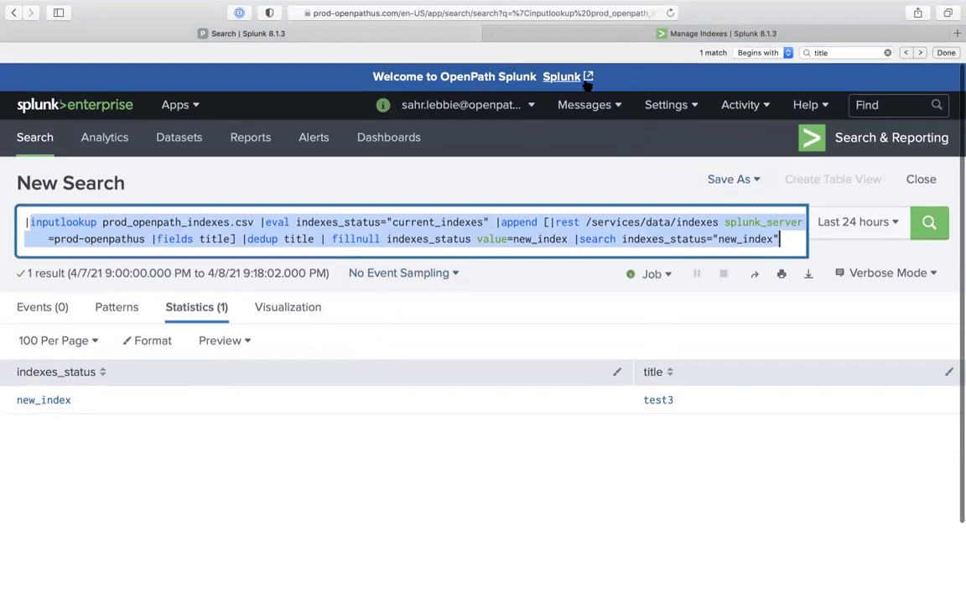
{"action": "left_click", "coordinate": [570, 35]}
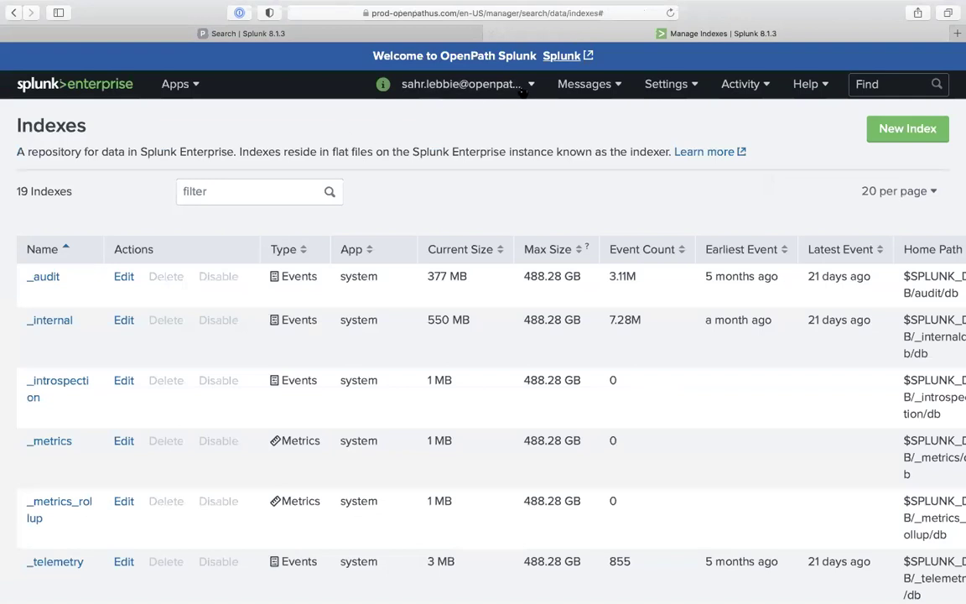
In a fresh Search & Reporting page, recall a makeresults search and replace its tail with |eval students="<sample name>"
{"action": "left_click", "coordinate": [179, 86]}
{"action": "left_click", "coordinate": [192, 93]}
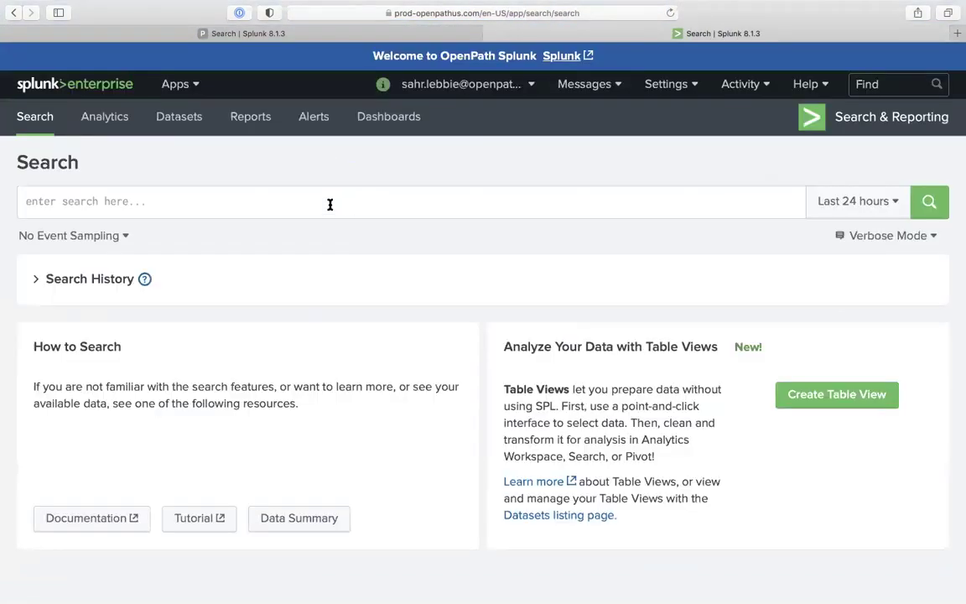
{"action": "type", "text": "|mak"}
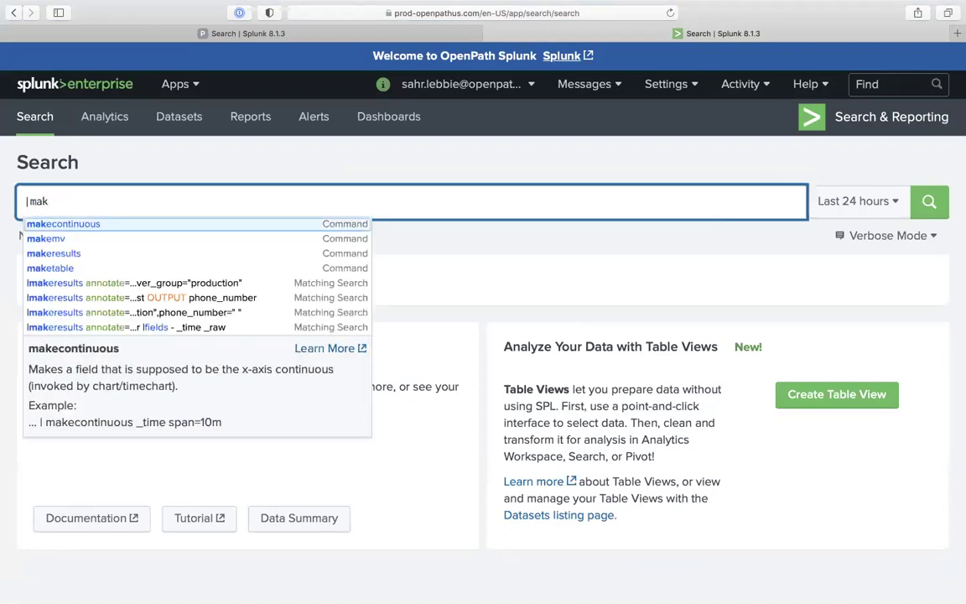
{"action": "key", "text": "Down"}
{"action": "key", "text": "Down"}
{"action": "key", "text": "Down"}
{"action": "key", "text": "Down"}
{"action": "key", "text": "Return"}
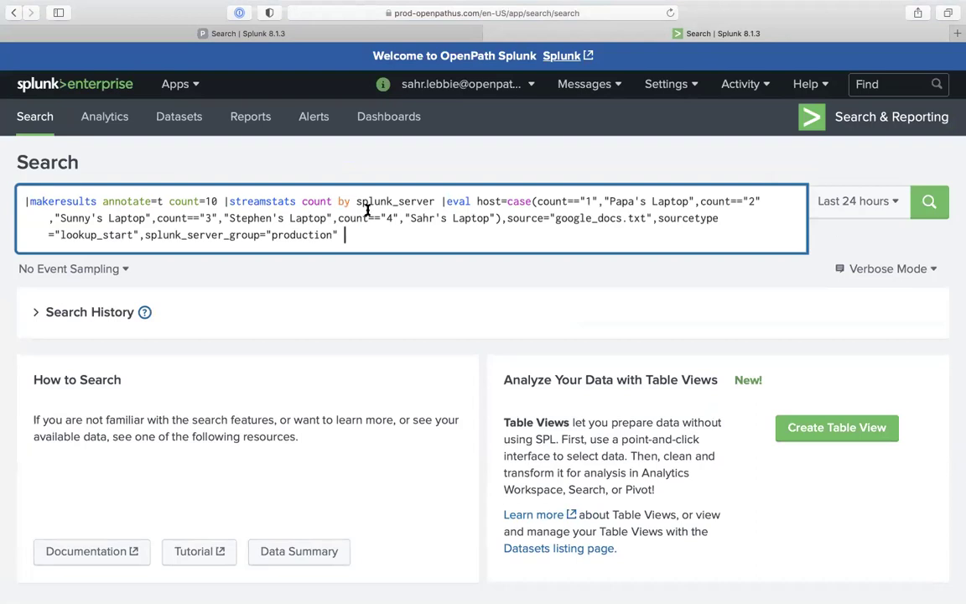
{"action": "left_click_drag", "start_coordinate": [229, 201], "coordinate": [355, 309]}
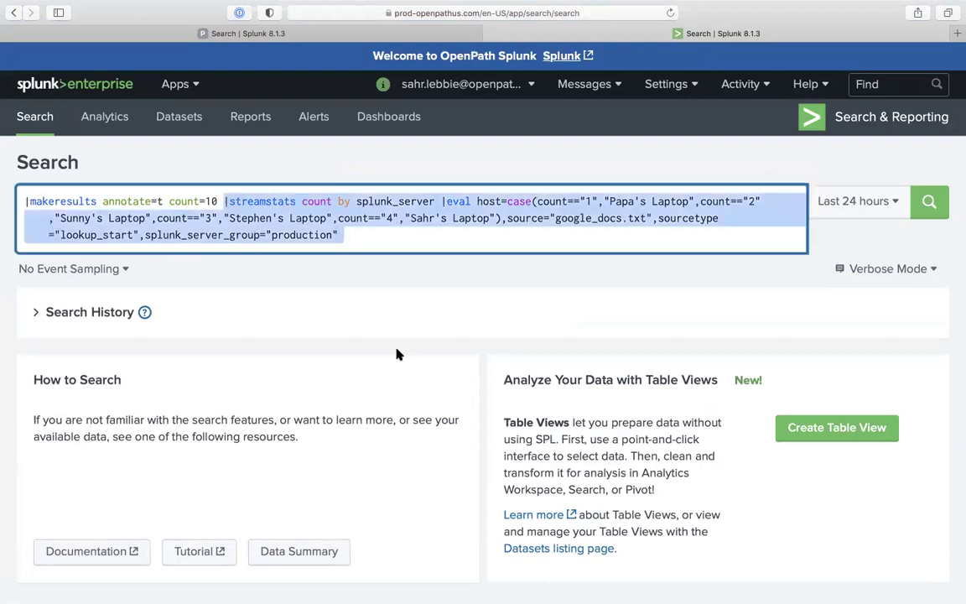
{"action": "key", "text": "BackSpace"}
{"action": "type", "text": "eval "}
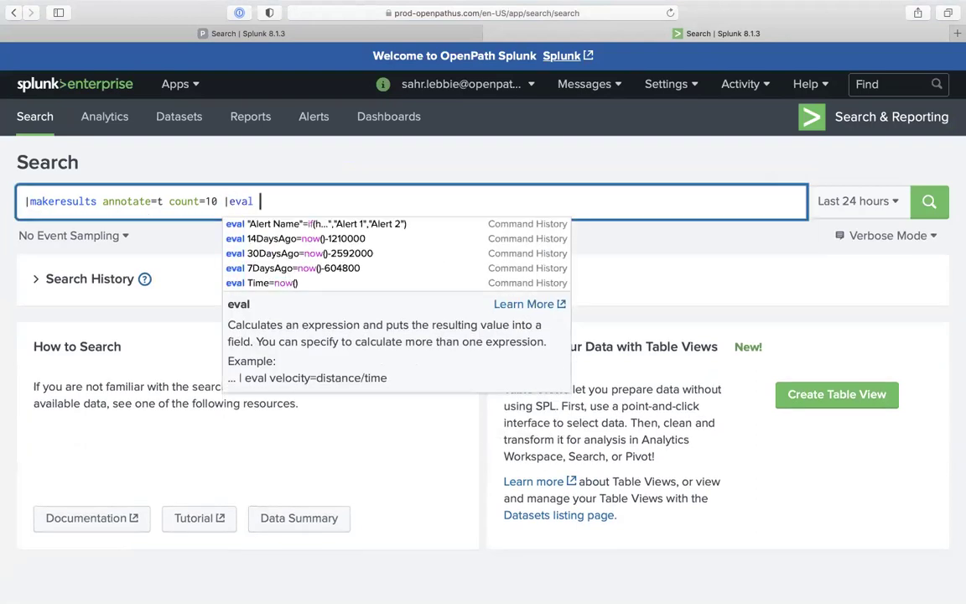
{"action": "type", "text": "students"}
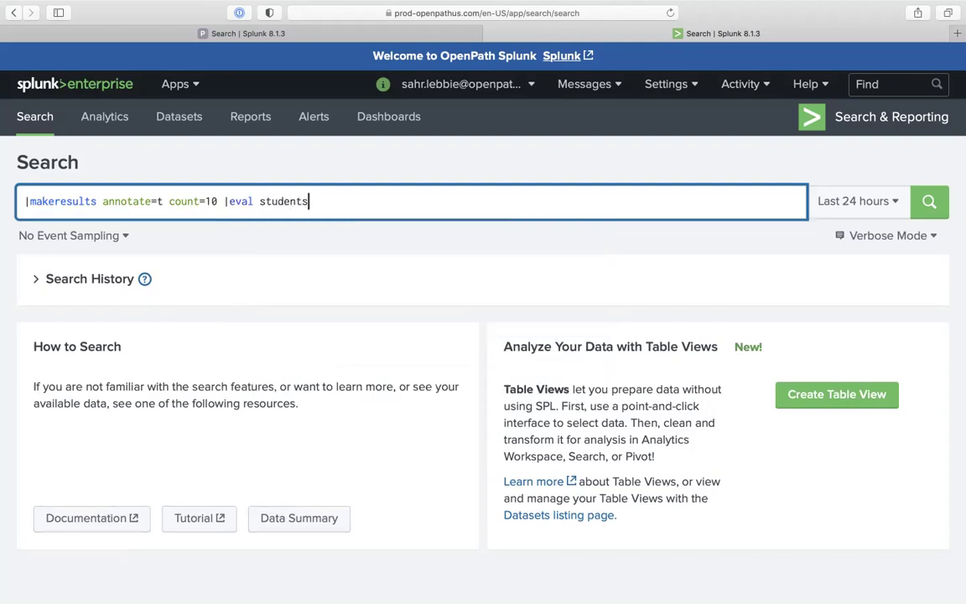
{"action": "type", "text": "=\"\"sahr"}
{"action": "key", "text": "BackSpace"}
{"action": "key", "text": "BackSpace"}
{"action": "key", "text": "BackSpace"}
{"action": "key", "text": "BackSpace"}
{"action": "type", "text": "Stephen"}
{"action": "key", "text": "Return"}
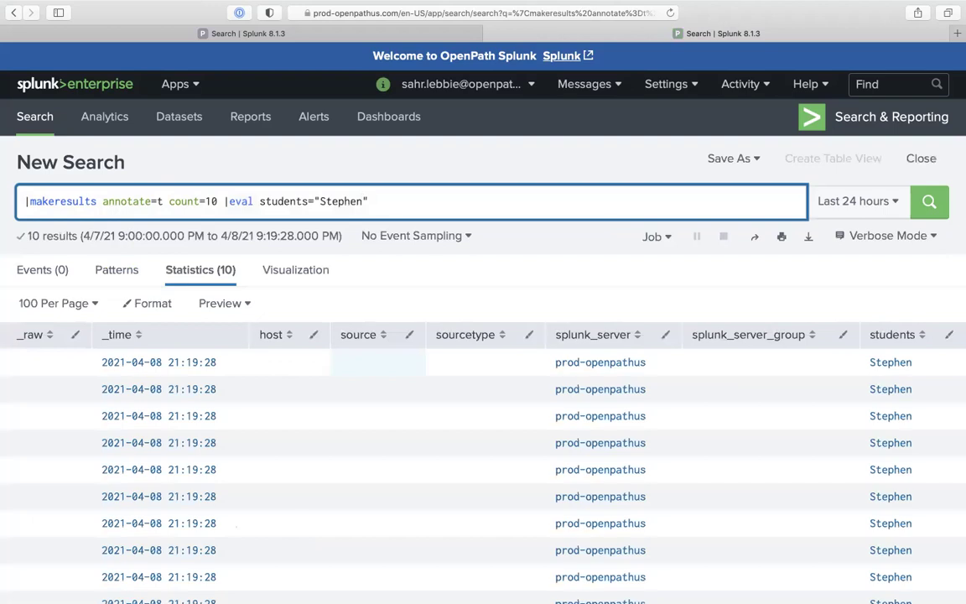
Remove count=10 and annotate=t from makeresults so it returns one row with only time and students
{"action": "left_click_drag", "start_coordinate": [217, 201], "coordinate": [163, 201]}
{"action": "key", "text": "BackSpace"}
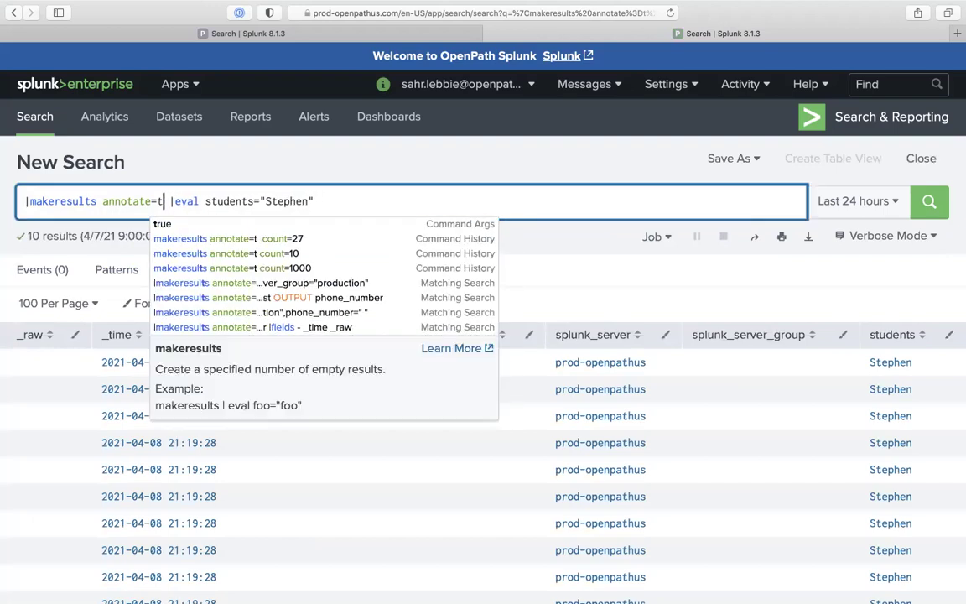
{"action": "key", "text": "Return"}
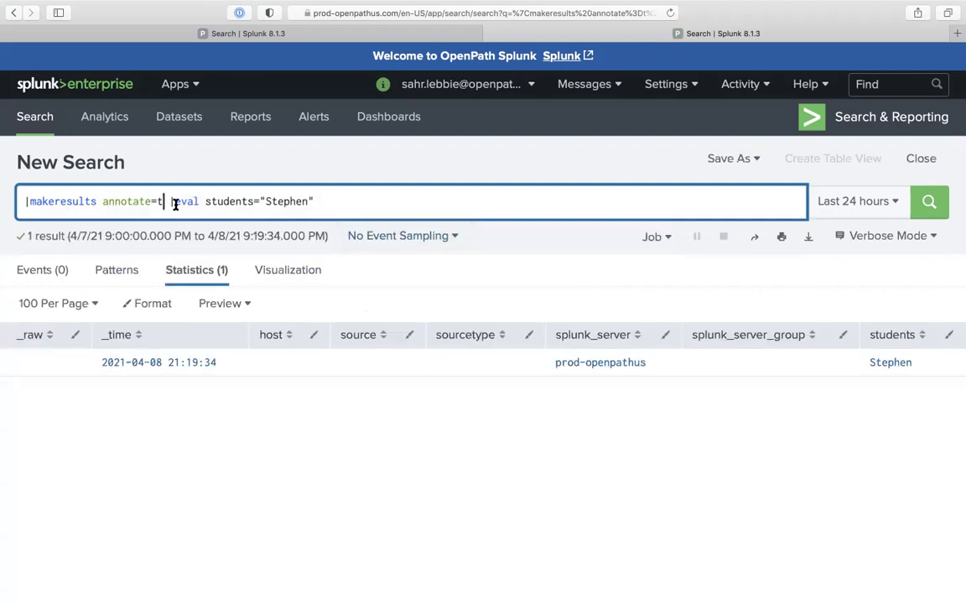
{"action": "left_click_drag", "start_coordinate": [168, 202], "coordinate": [98, 201]}
{"action": "key", "text": "BackSpace"}
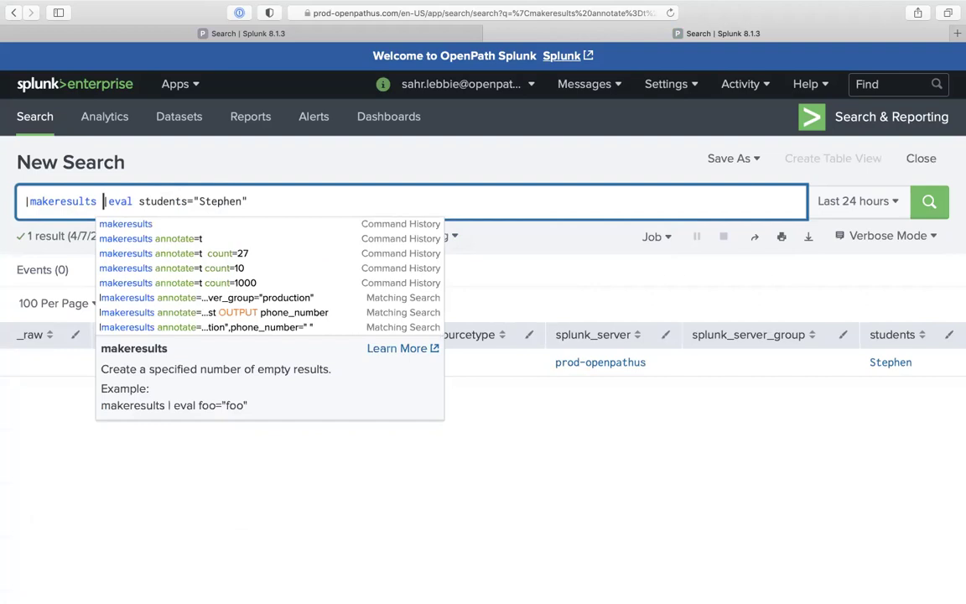
{"action": "key", "text": "Return"}
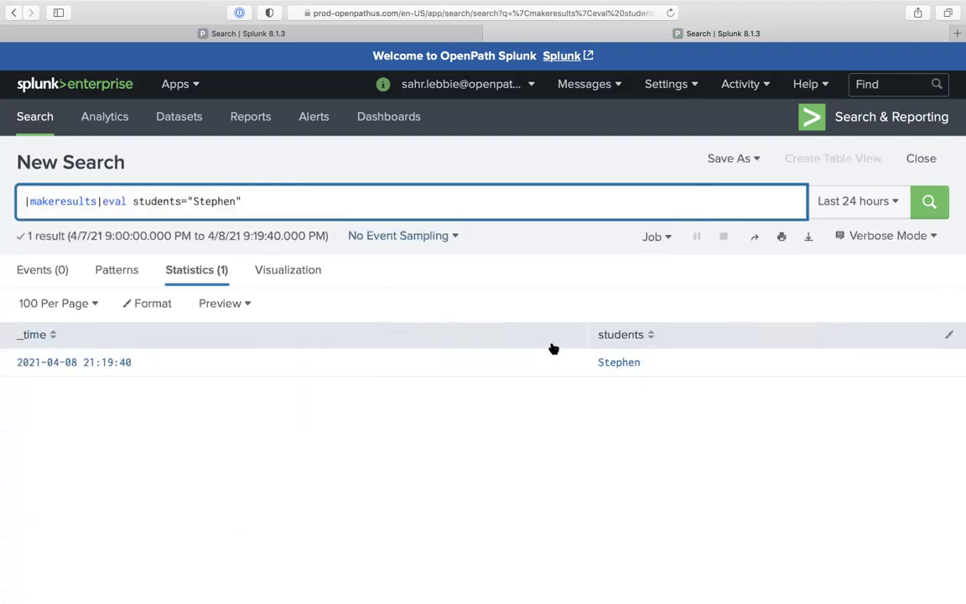
{"action": "left_click", "coordinate": [396, 200]}
Write the students row to student_inventory.csv with | outputlookup
{"action": "type", "text": "|ou"}
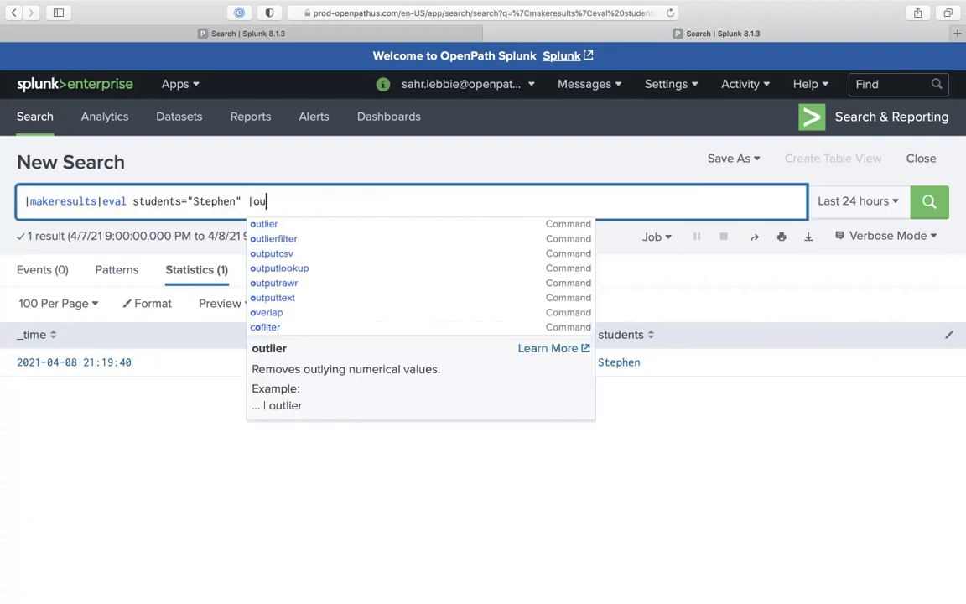
{"action": "type", "text": "tput"}
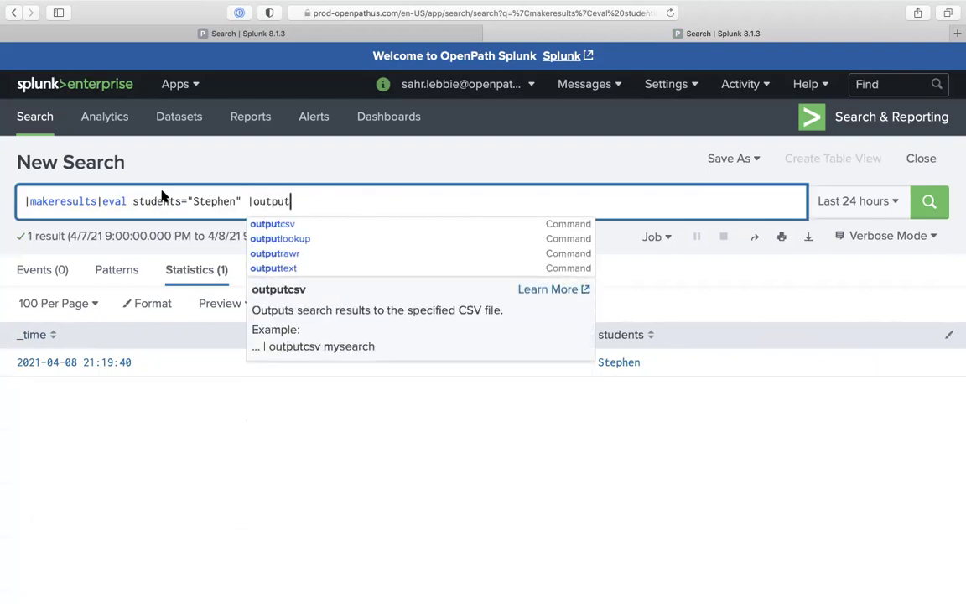
{"action": "left_click", "coordinate": [278, 238]}
{"action": "type", "text": "list="}
{"action": "key", "text": "BackSpace"}
{"action": "key", "text": "BackSpace"}
{"action": "key", "text": "BackSpace"}
{"action": "key", "text": "BackSpace"}
{"action": "key", "text": "BackSpace"}
{"action": "type", "text": "stude"}
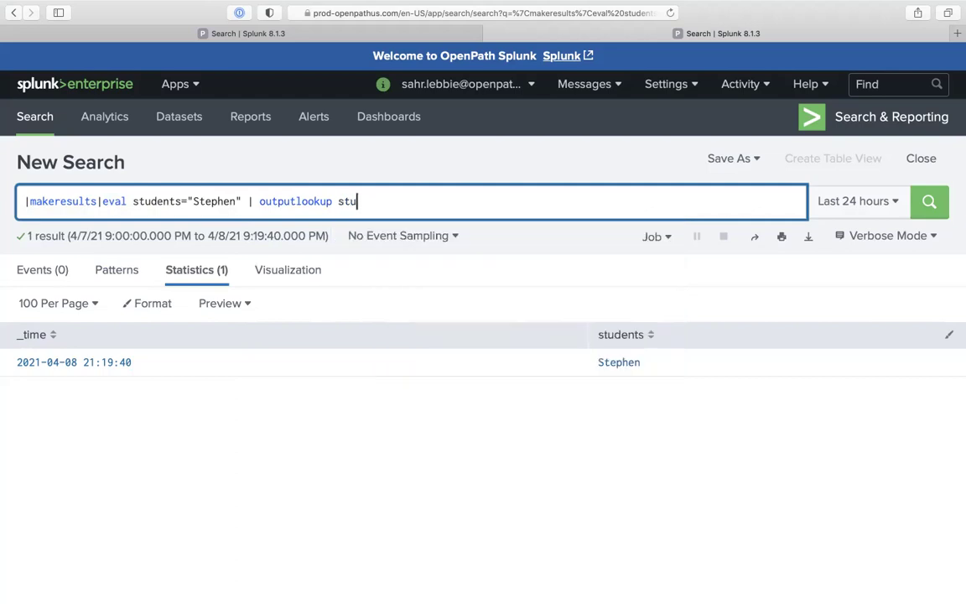
{"action": "type", "text": "nt_inventory.csv"}
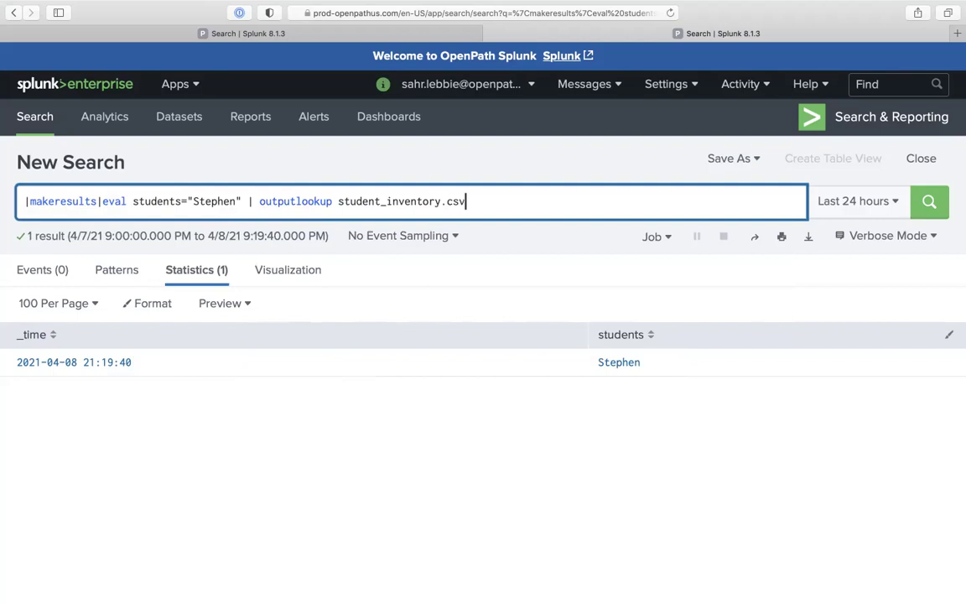
{"action": "key", "text": "Return"}
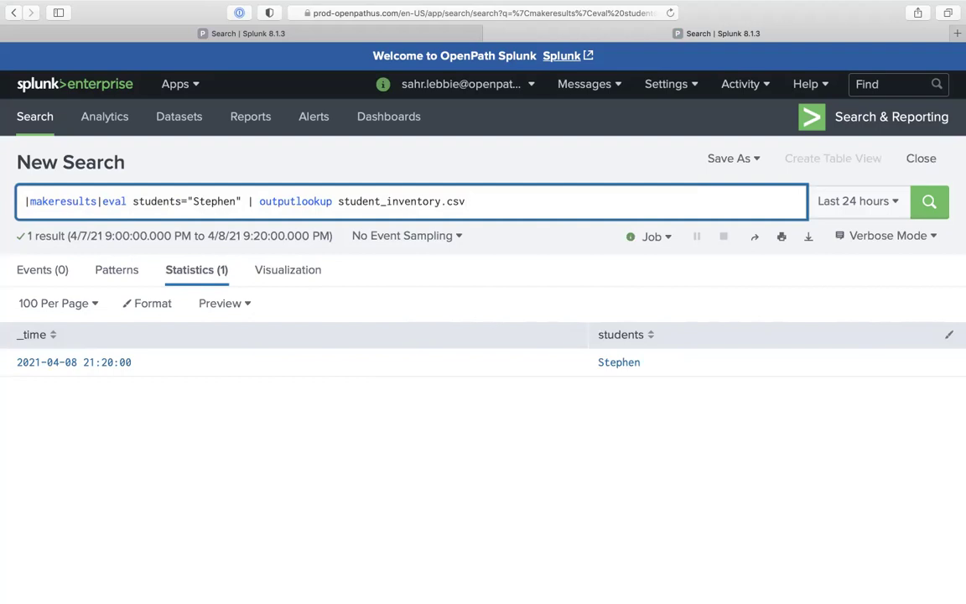
Read it back with |inputlookup student_inventory.csv to confirm one row, then undo to the outputlookup query
{"action": "left_click", "coordinate": [277, 202]}
{"action": "left_click_drag", "start_coordinate": [278, 202], "coordinate": [166, 124]}
{"action": "type", "text": "|"}
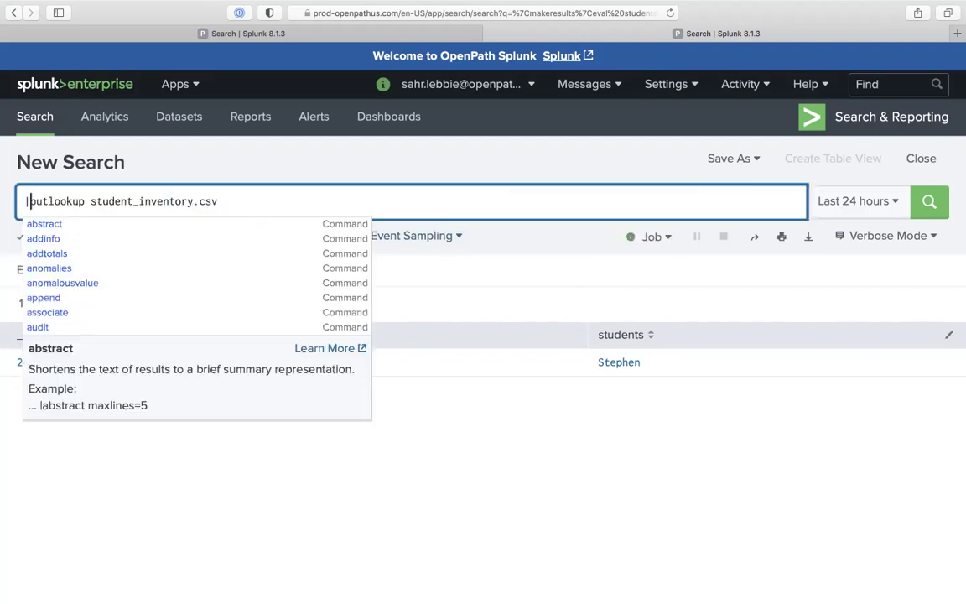
{"action": "type", "text": "in"}
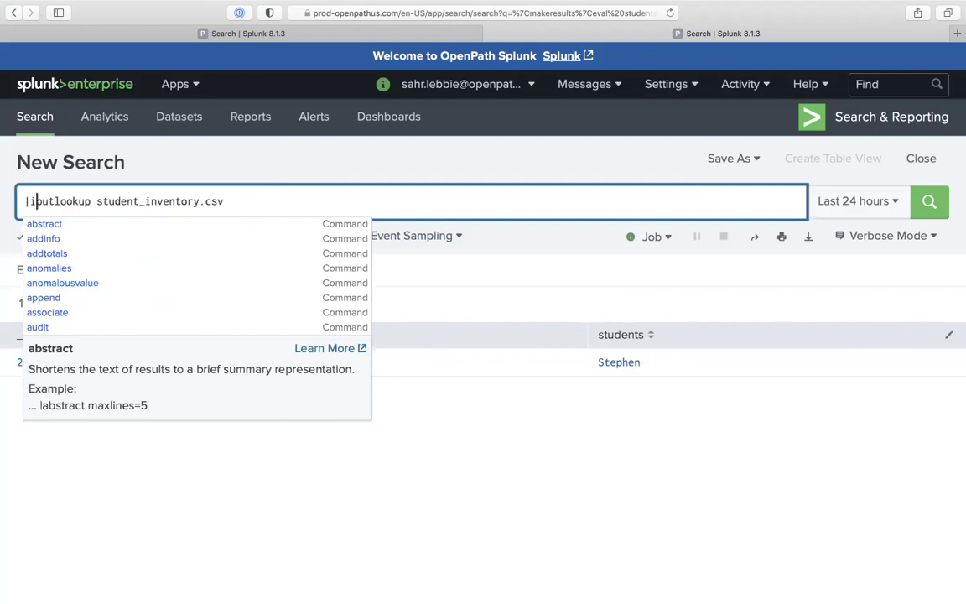
{"action": "key", "text": "Return"}
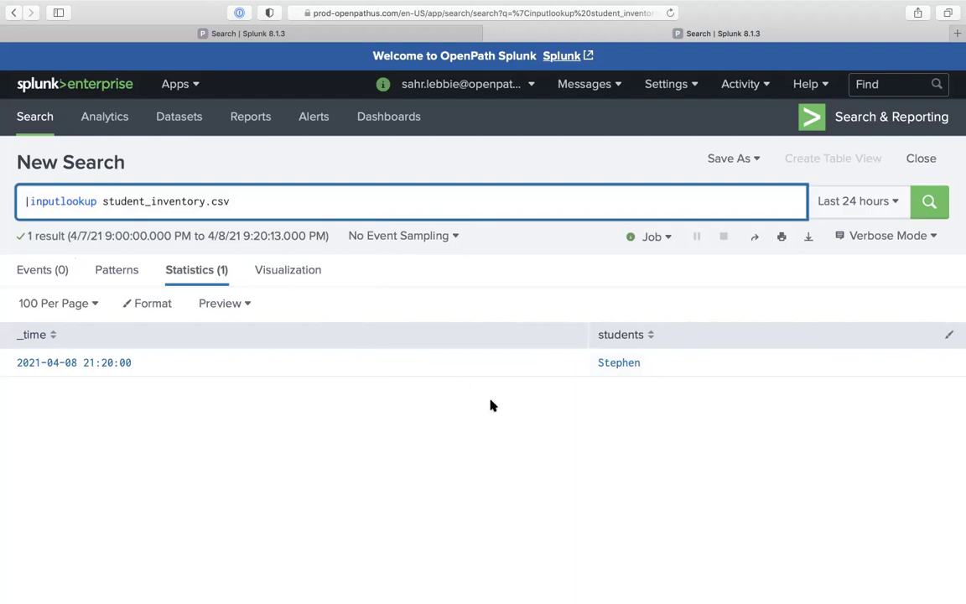
{"action": "key", "text": "super+z"}
{"action": "key", "text": "super+z"}
{"action": "key", "text": "super+z"}
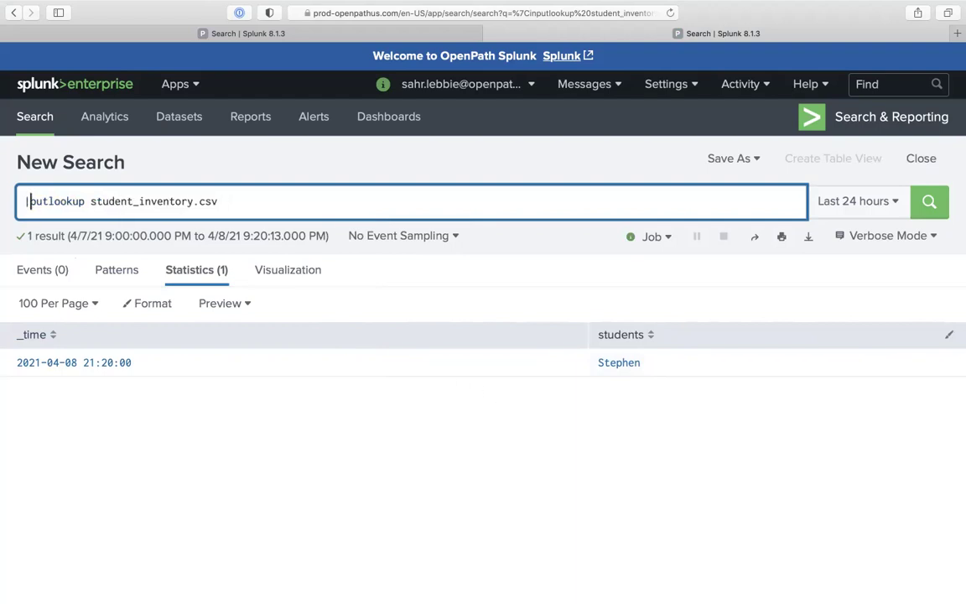
Insert |fields - _time before outputlookup and rerun to rewrite the lookup without _time
{"action": "left_click", "coordinate": [248, 202]}
{"action": "type", "text": "|feidls"}
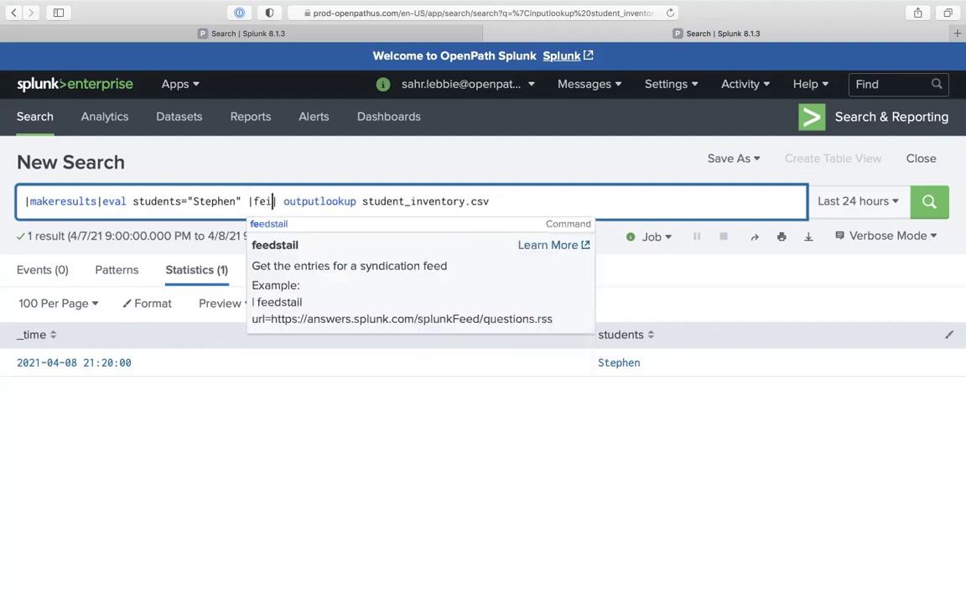
{"action": "key", "text": "BackSpace"}
{"action": "key", "text": "BackSpace"}
{"action": "key", "text": "BackSpace"}
{"action": "key", "text": "BackSpace"}
{"action": "type", "text": "lds"}
{"action": "key", "text": "BackSpace"}
{"action": "key", "text": "BackSpace"}
{"action": "key", "text": "BackSpace"}
{"action": "type", "text": "lds"}
{"action": "key", "text": "BackSpace"}
{"action": "key", "text": "BackSpace"}
{"action": "key", "text": "BackSpace"}
{"action": "key", "text": "BackSpace"}
{"action": "key", "text": "BackSpace"}
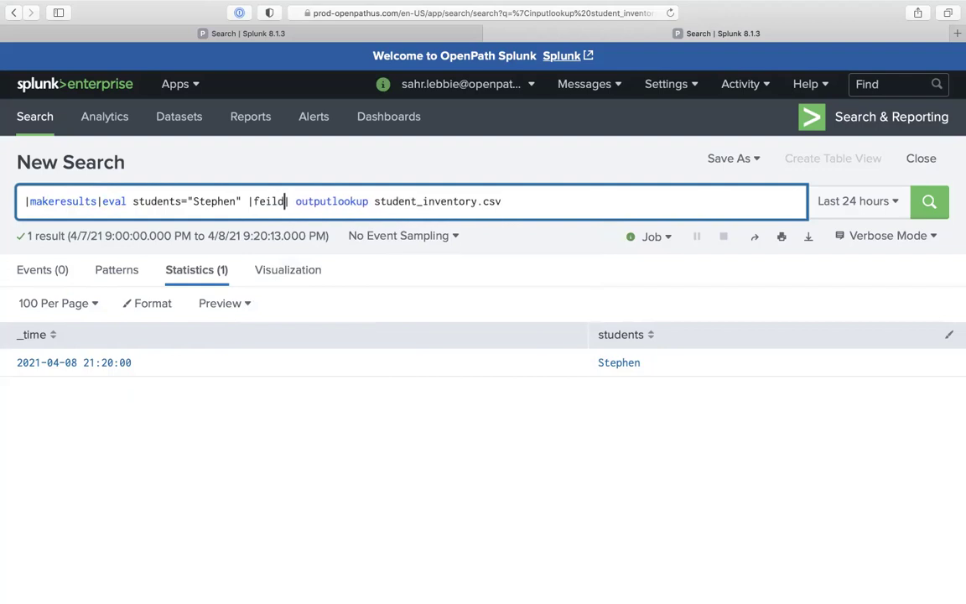
{"action": "type", "text": "iel"}
{"action": "type", "text": "ds - _ti"}
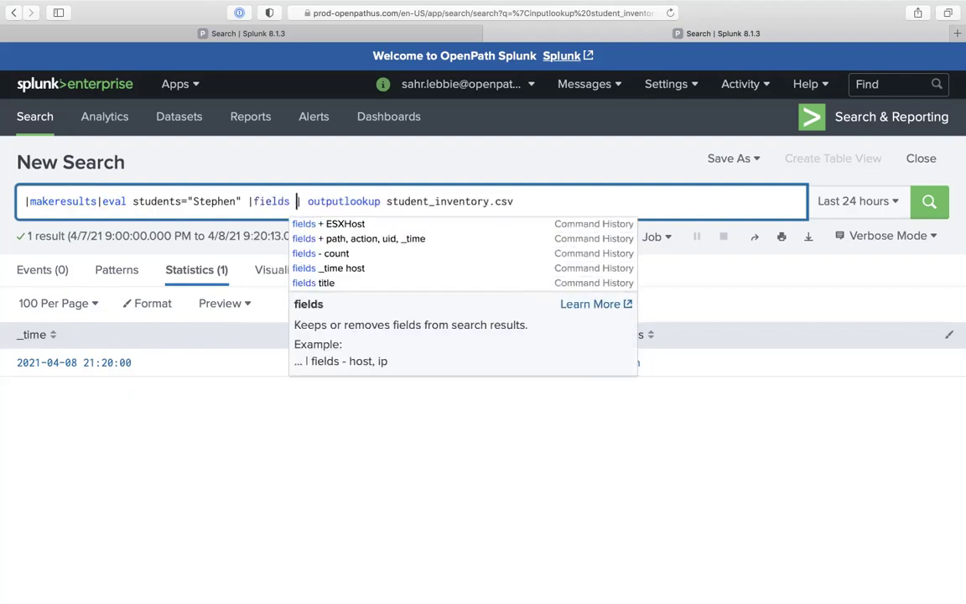
{"action": "type", "text": "me"}
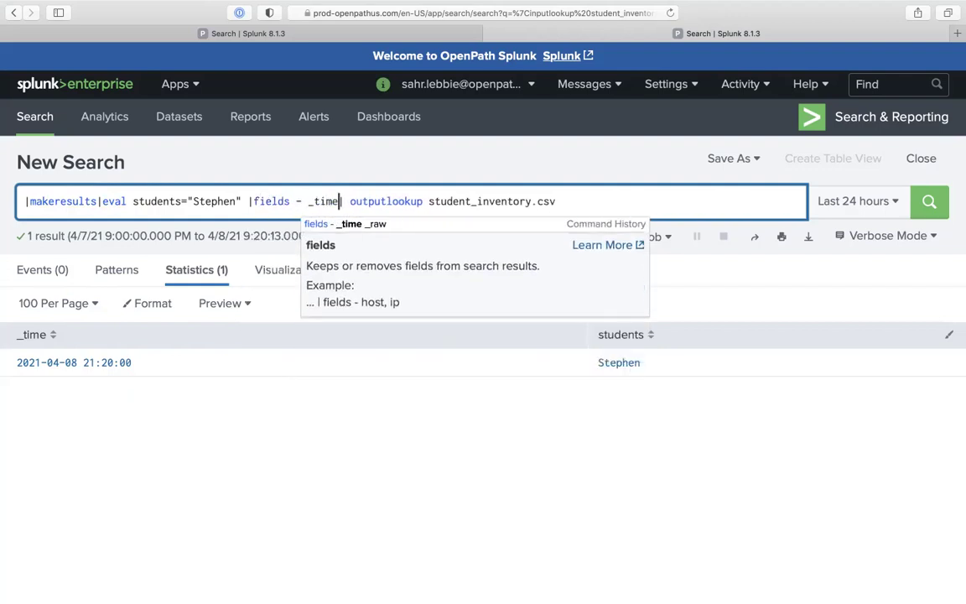
{"action": "key", "text": "Return"}
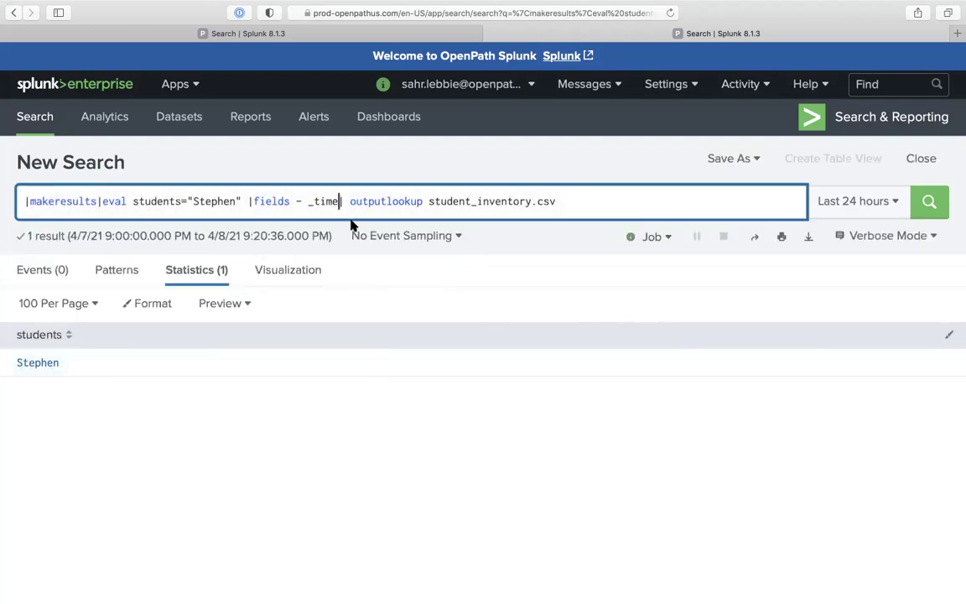
Replace the query with |inputlookup student_inventory.csv, run it, and start an |eval
{"action": "left_click", "coordinate": [361, 196]}
{"action": "key", "text": "super+shift+Left"}
{"action": "type", "text": "|i"}
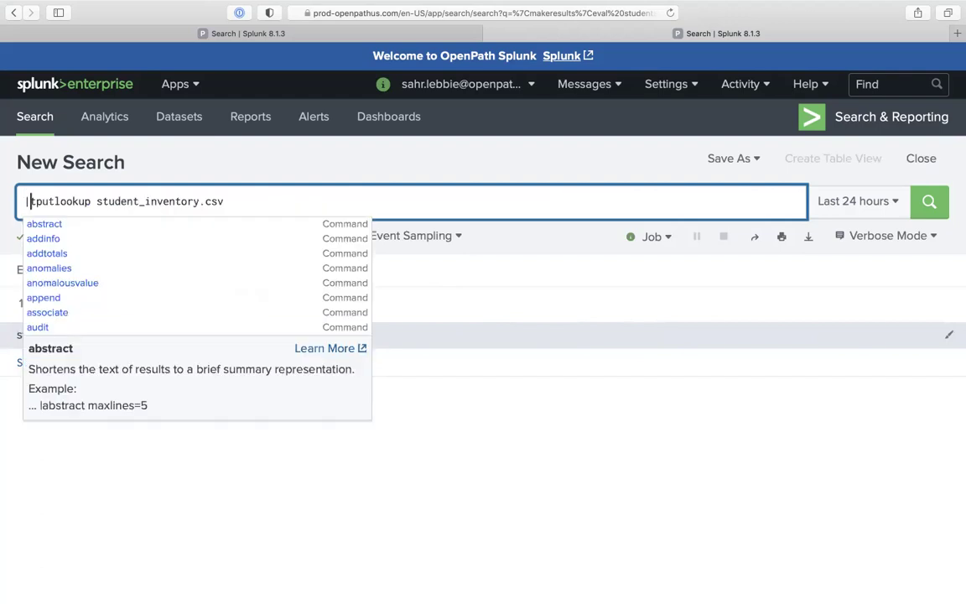
{"action": "key", "text": "Delete"}
{"action": "type", "text": "n"}
{"action": "key", "text": "Return"}
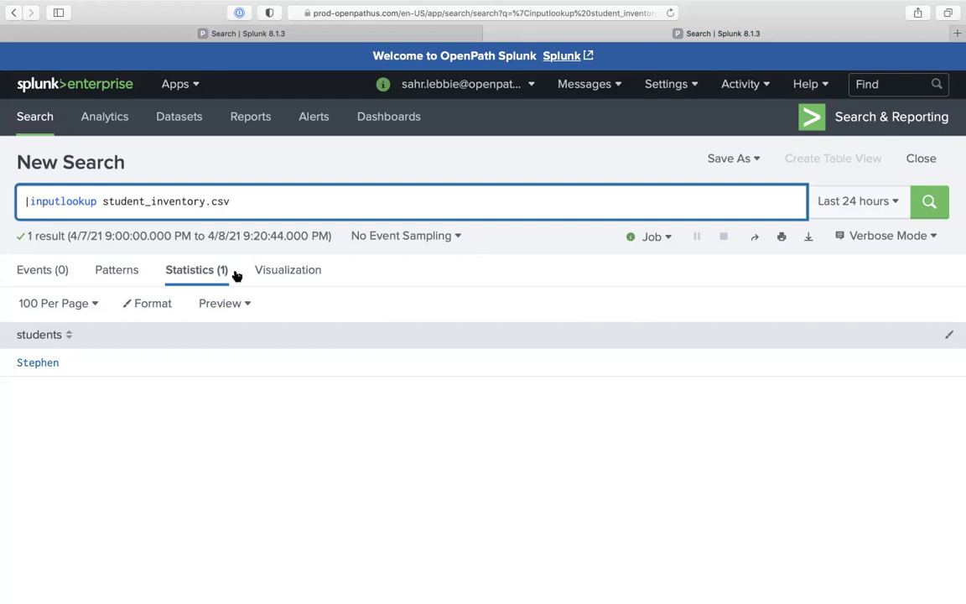
{"action": "left_click", "coordinate": [257, 209]}
{"action": "type", "text": "|eval"}
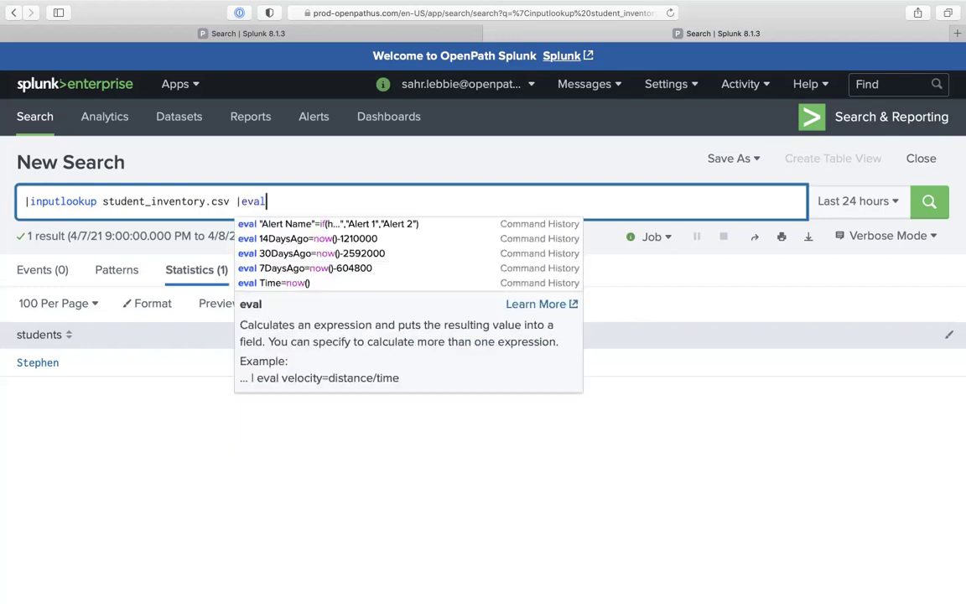
Paste the eval clause copied from the index search and rename its field to student_status
{"action": "left_click", "coordinate": [310, 32]}
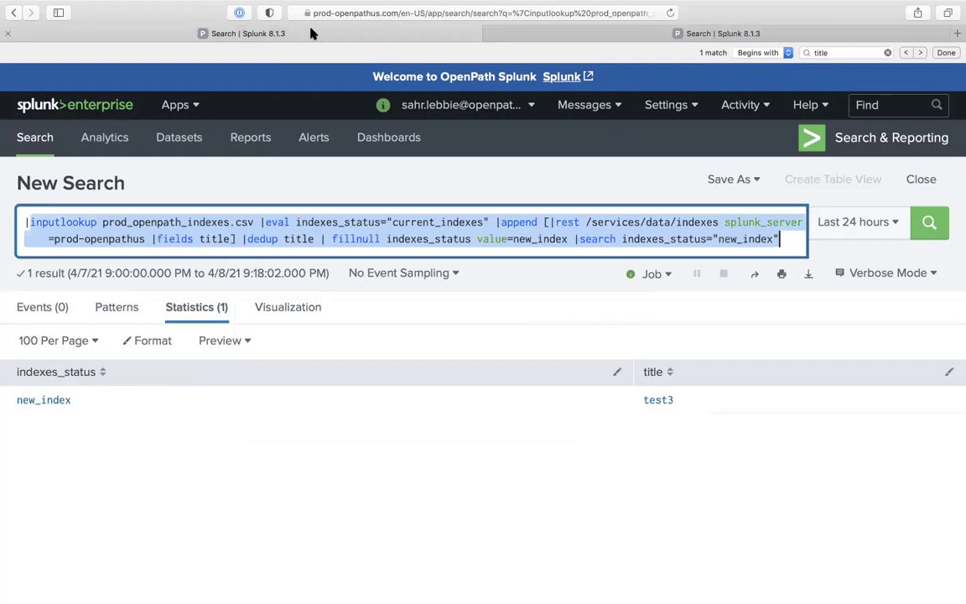
{"action": "left_click", "coordinate": [245, 239]}
{"action": "left_click_drag", "start_coordinate": [258, 224], "coordinate": [488, 216]}
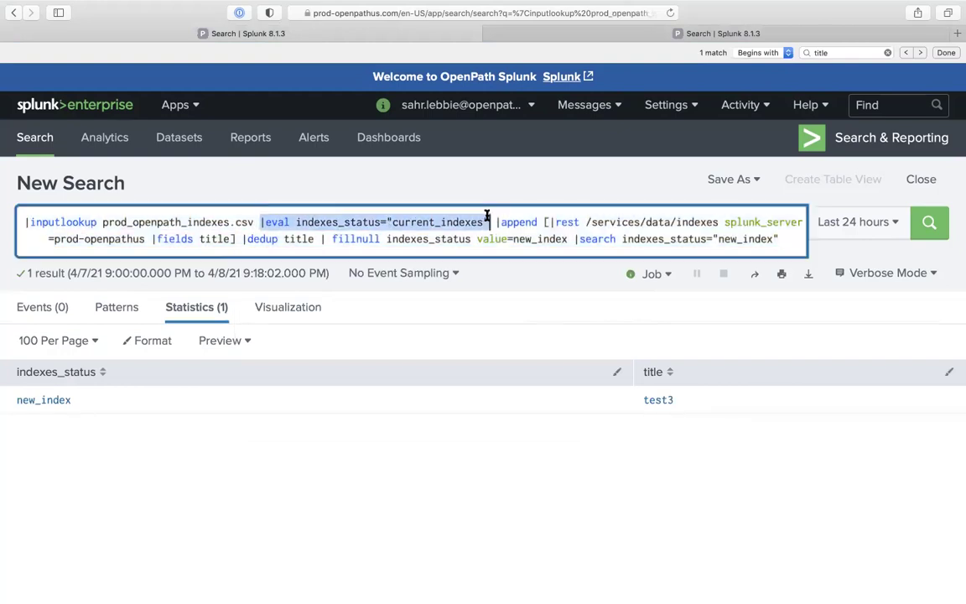
{"action": "left_click", "coordinate": [578, 28]}
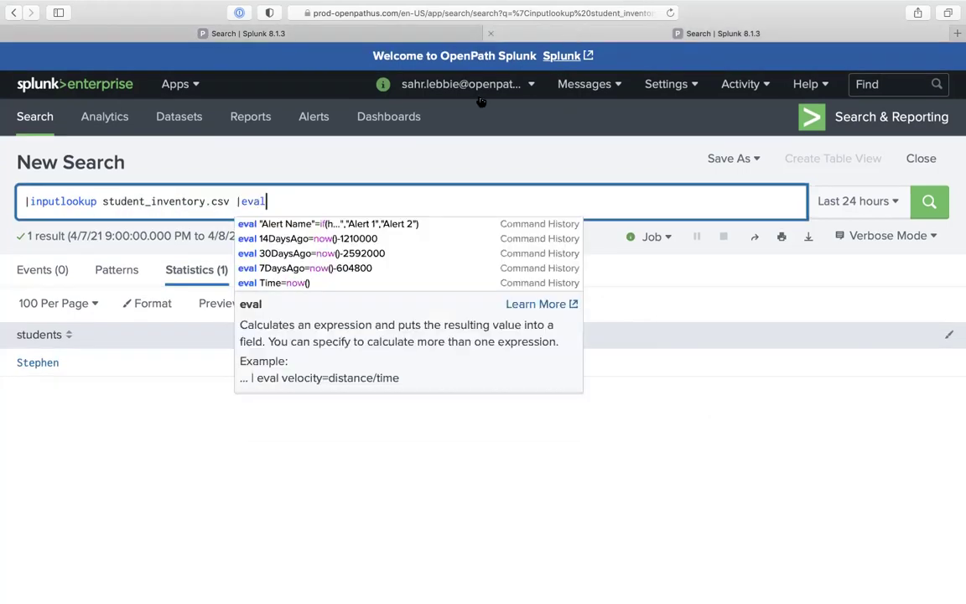
{"action": "left_click_drag", "start_coordinate": [235, 196], "coordinate": [345, 198]}
{"action": "key", "text": "BackSpace"}
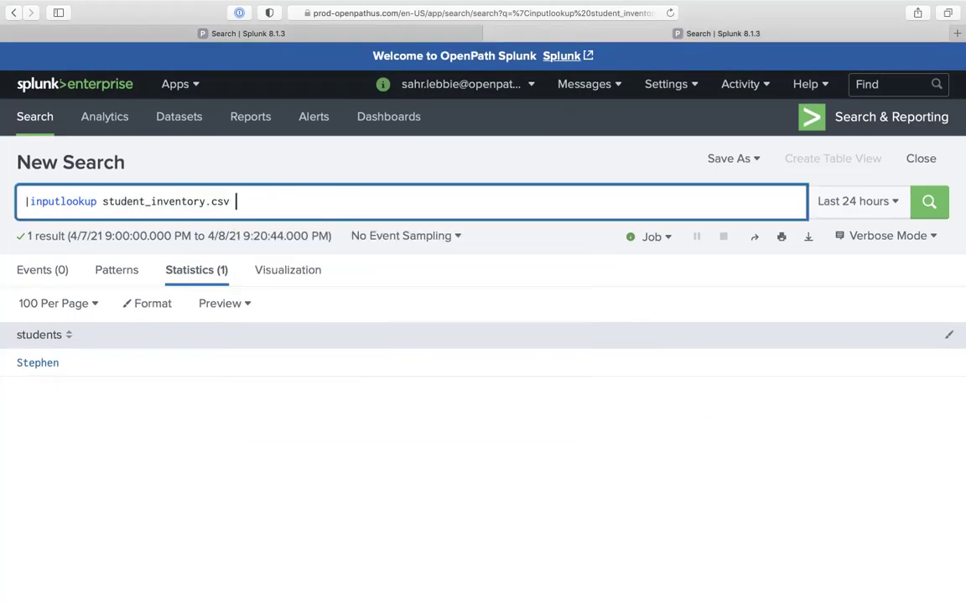
{"action": "type", "text": "|eval indexes_status=\"current_indexes\""}
{"action": "double_click", "coordinate": [302, 202]}
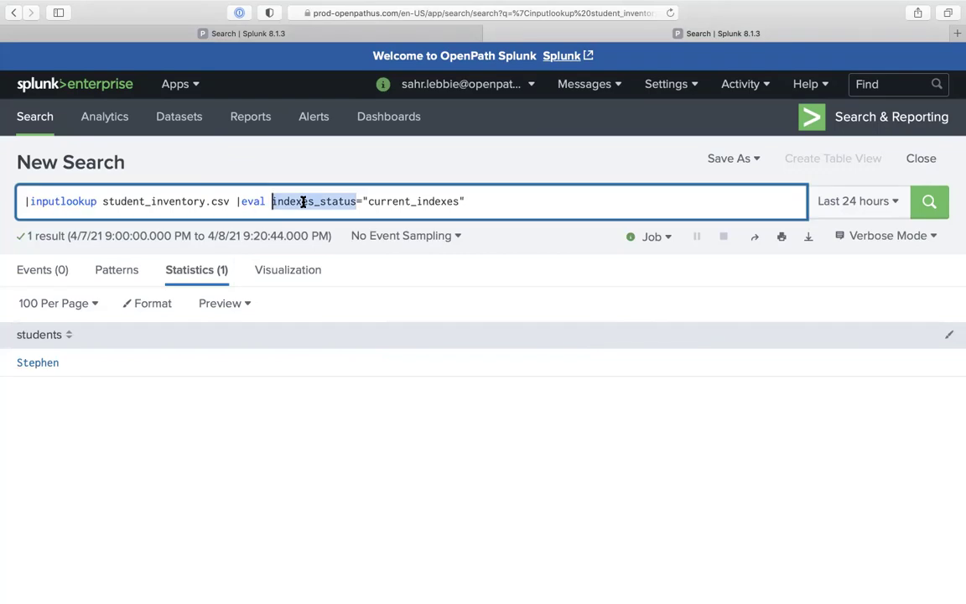
{"action": "type", "text": "student_"}
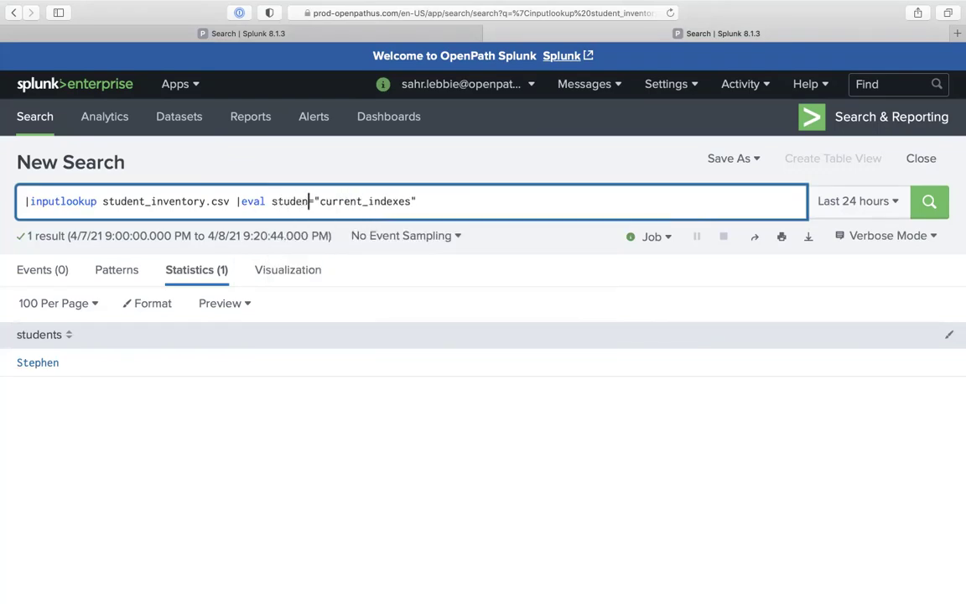
{"action": "type", "text": "status"}
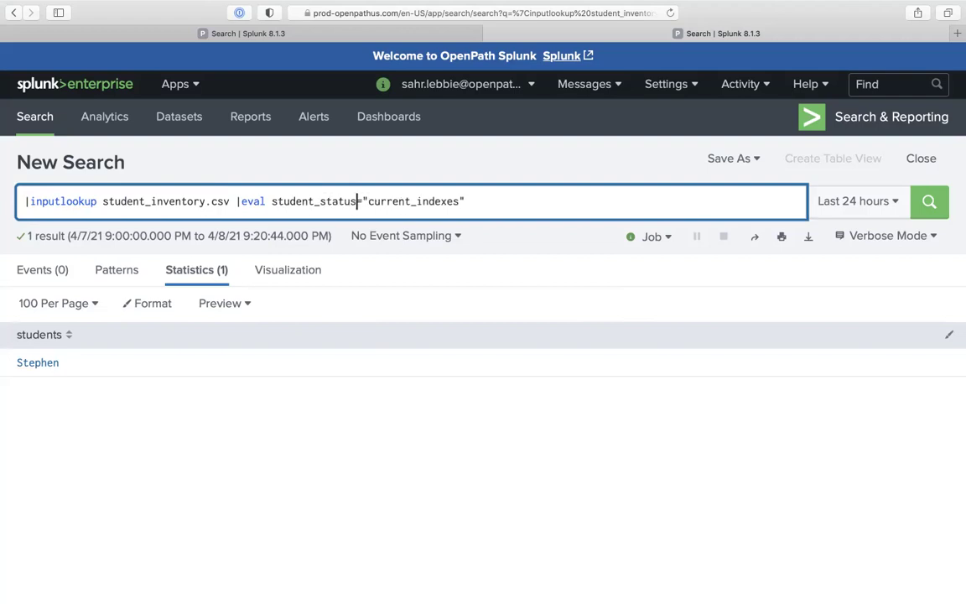
{"action": "key", "text": "Return"}
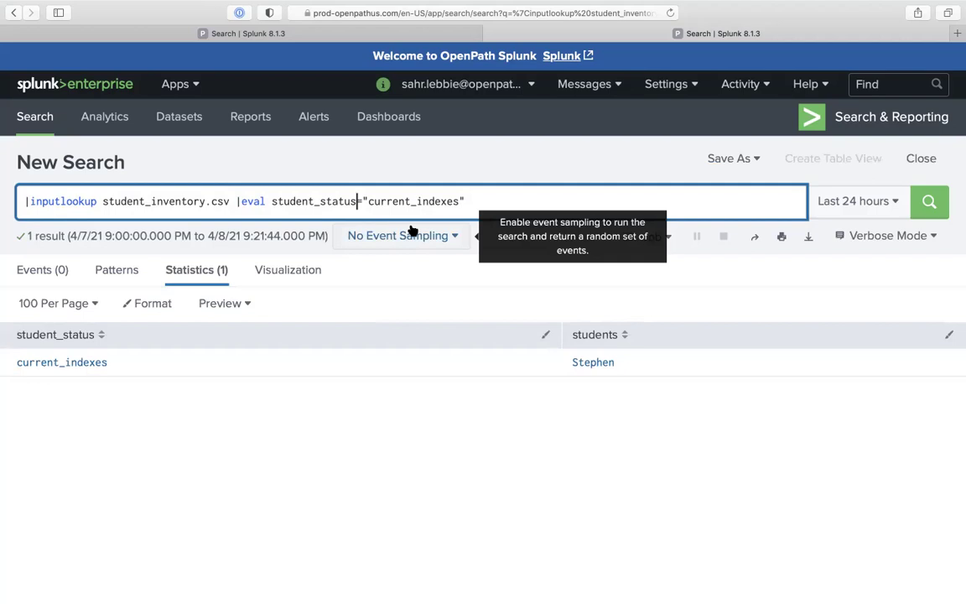
Change the student_status value to "current student" and rerun the search
{"action": "double_click", "coordinate": [441, 201]}
{"action": "key", "text": "Right"}
{"action": "key", "text": "BackSpace"}
{"action": "key", "text": "BackSpace"}
{"action": "key", "text": "BackSpace"}
{"action": "key", "text": "BackSpace"}
{"action": "key", "text": "BackSpace"}
{"action": "key", "text": "BackSpace"}
{"action": "key", "text": "BackSpace"}
{"action": "type", "text": "student"}
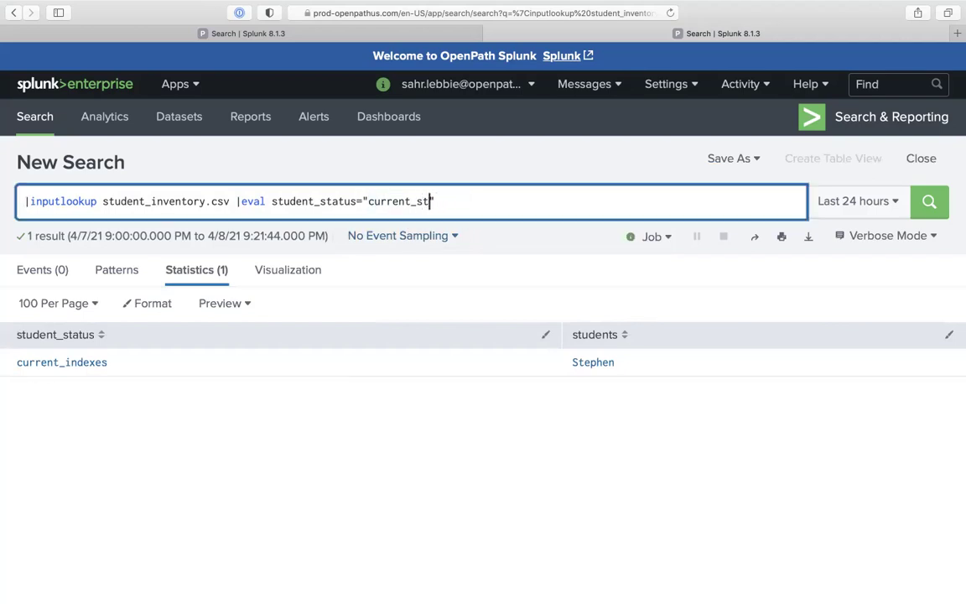
{"action": "key", "text": "BackSpace"}
{"action": "key", "text": "BackSpace"}
{"action": "type", "text": "nt"}
{"action": "key", "text": "Return"}
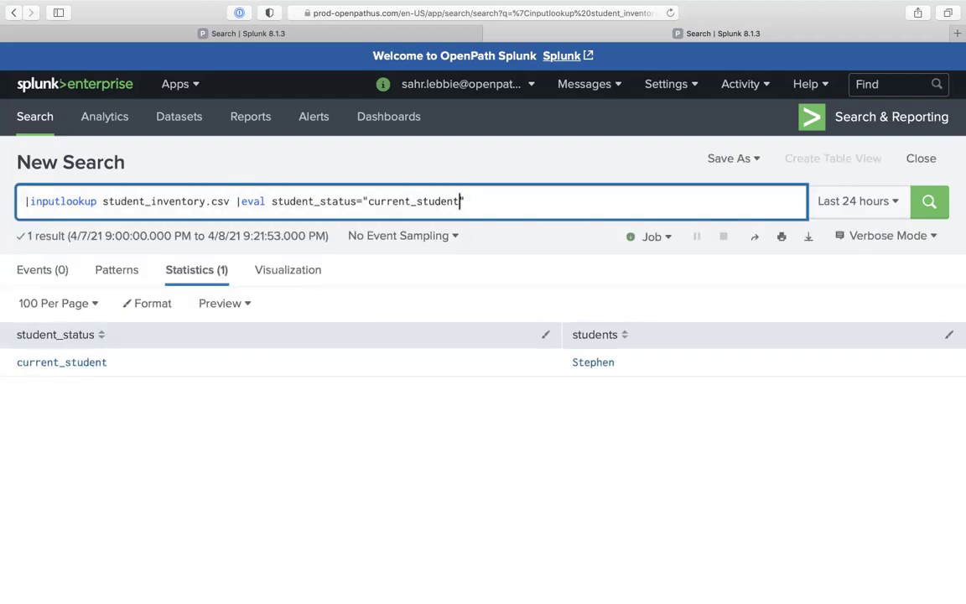
{"action": "key", "text": "Left"}
{"action": "key", "text": "Left"}
{"action": "key", "text": "Left"}
{"action": "key", "text": "Left"}
{"action": "key", "text": "Left"}
{"action": "key", "text": "Left"}
{"action": "key", "text": "Left"}
{"action": "key", "text": "BackSpace"}
{"action": "key", "text": "super+space"}
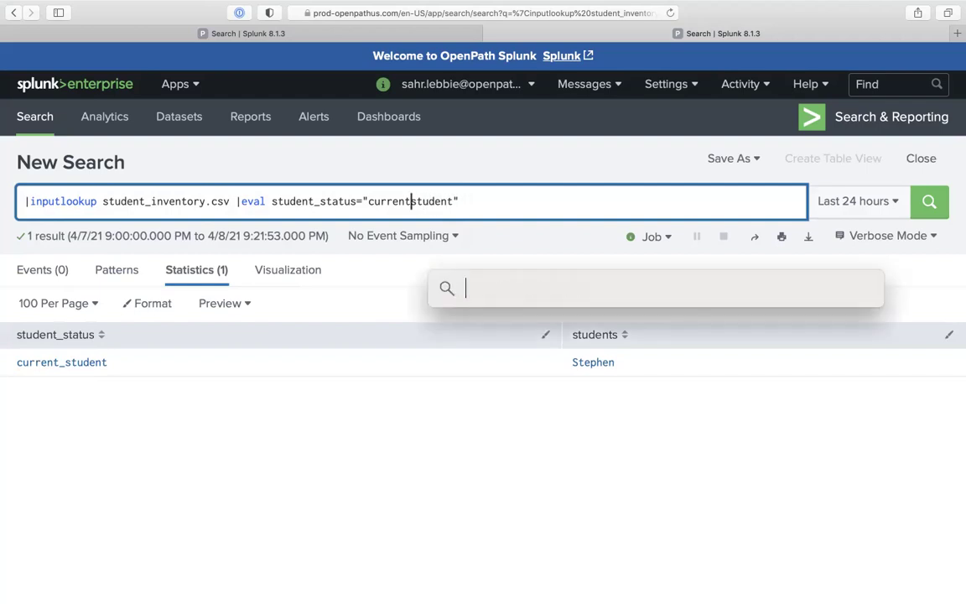
{"action": "key", "text": "Escape"}
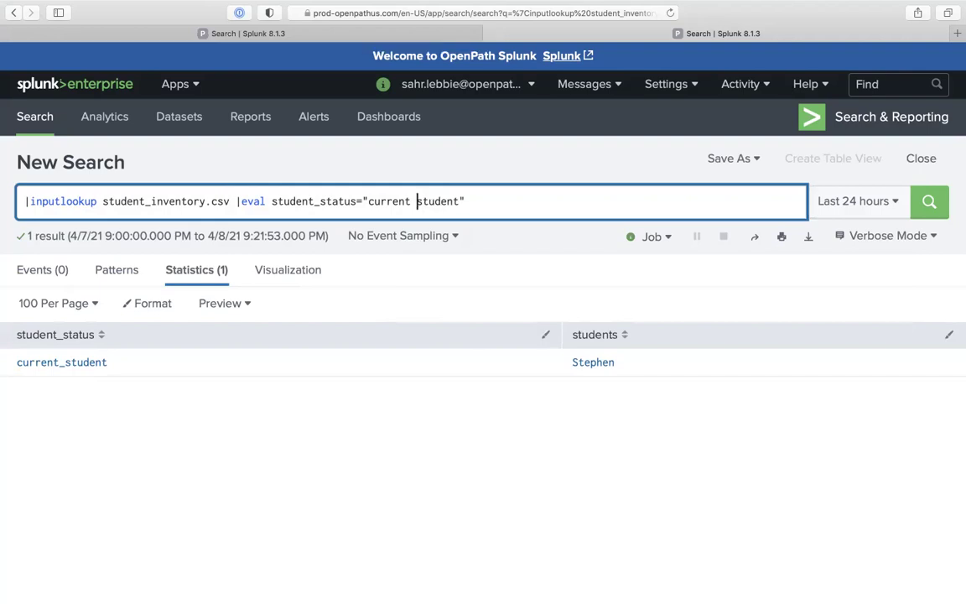
{"action": "key", "text": "Return"}
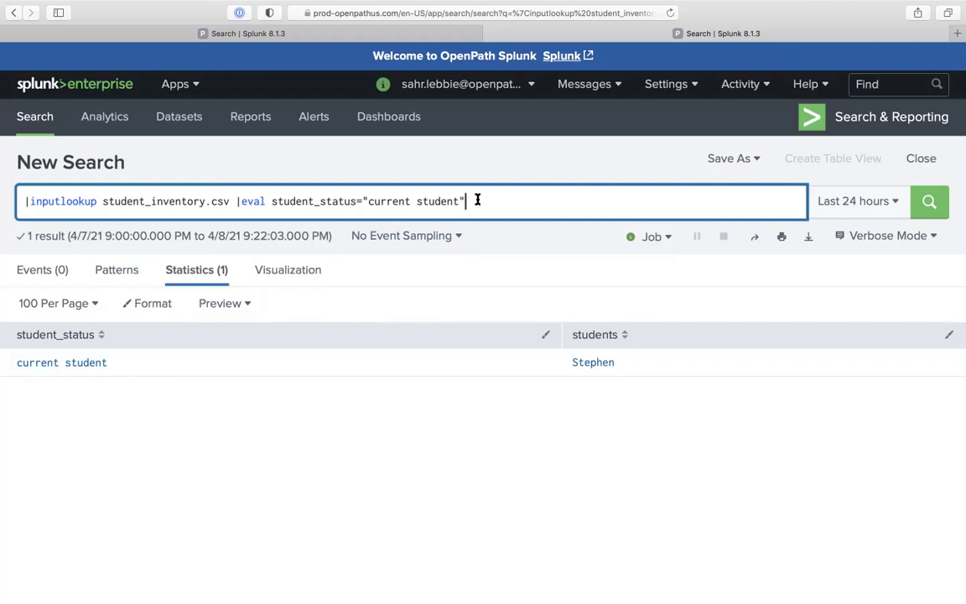
Add | makeresults |eval students="Sunny" to the end of the query
{"action": "type", "text": "|"}
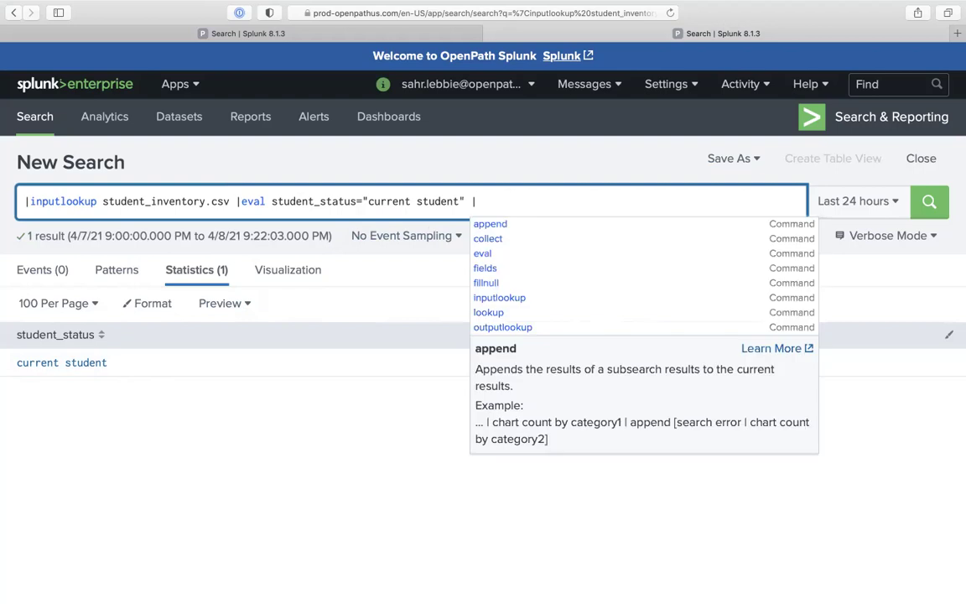
{"action": "type", "text": "m"}
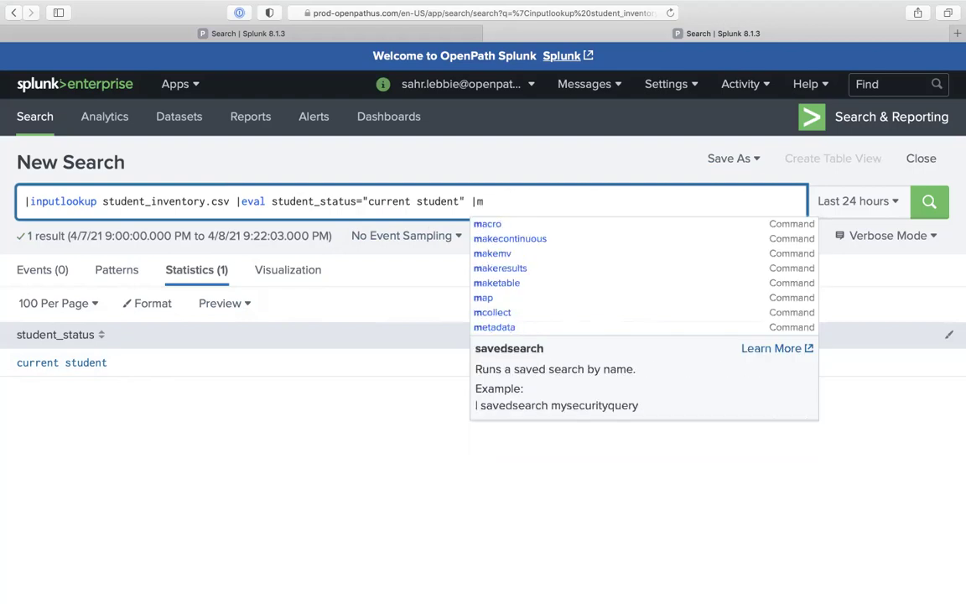
{"action": "type", "text": "ake"}
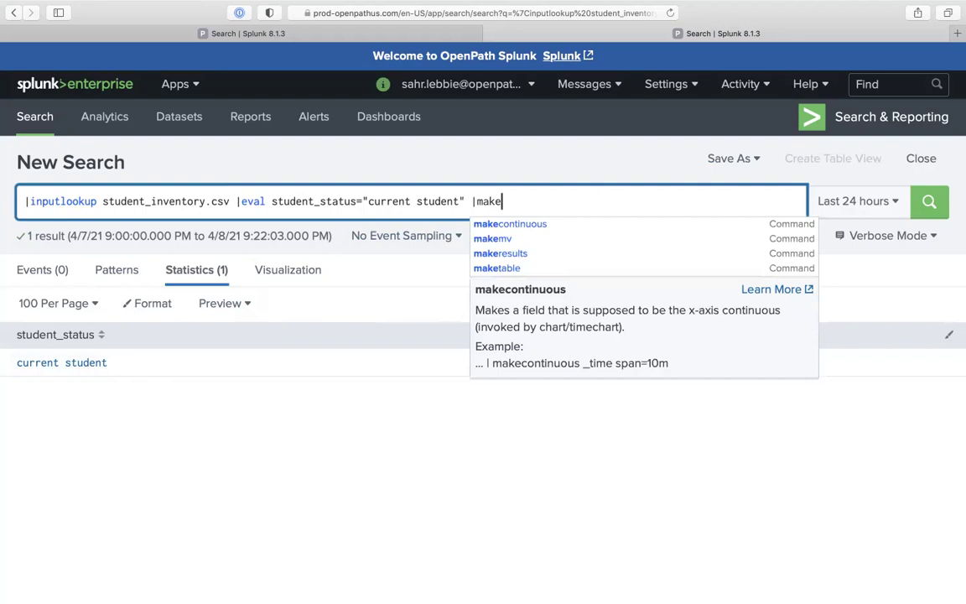
{"action": "key", "text": "Down"}
{"action": "key", "text": "Down"}
{"action": "key", "text": "Return"}
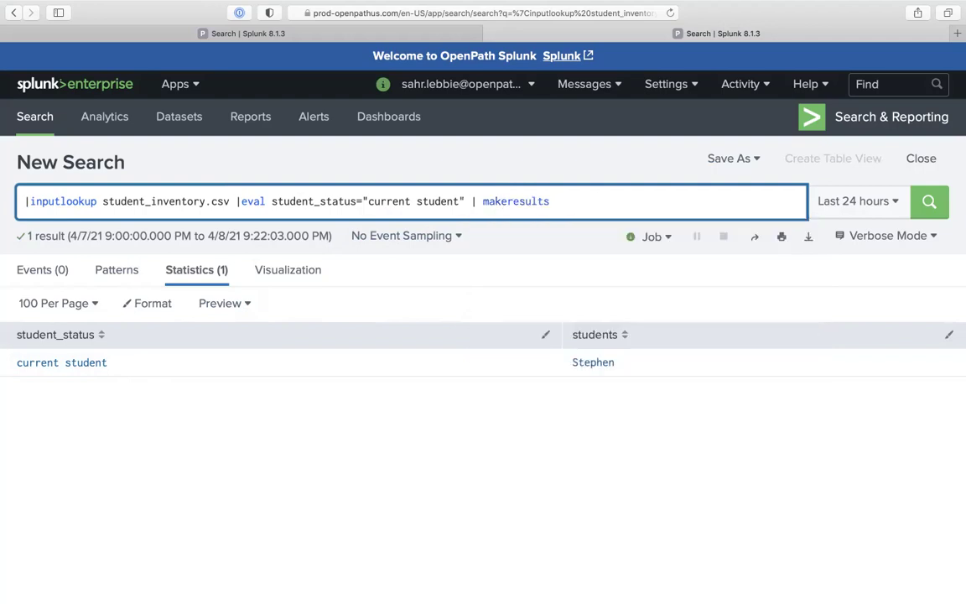
{"action": "type", "text": "evla"}
{"action": "key", "text": "BackSpace"}
{"action": "key", "text": "BackSpace"}
{"action": "type", "text": "al"}
{"action": "key", "text": "BackSpace"}
{"action": "key", "text": "BackSpace"}
{"action": "key", "text": "BackSpace"}
{"action": "key", "text": "BackSpace"}
{"action": "type", "text": "|"}
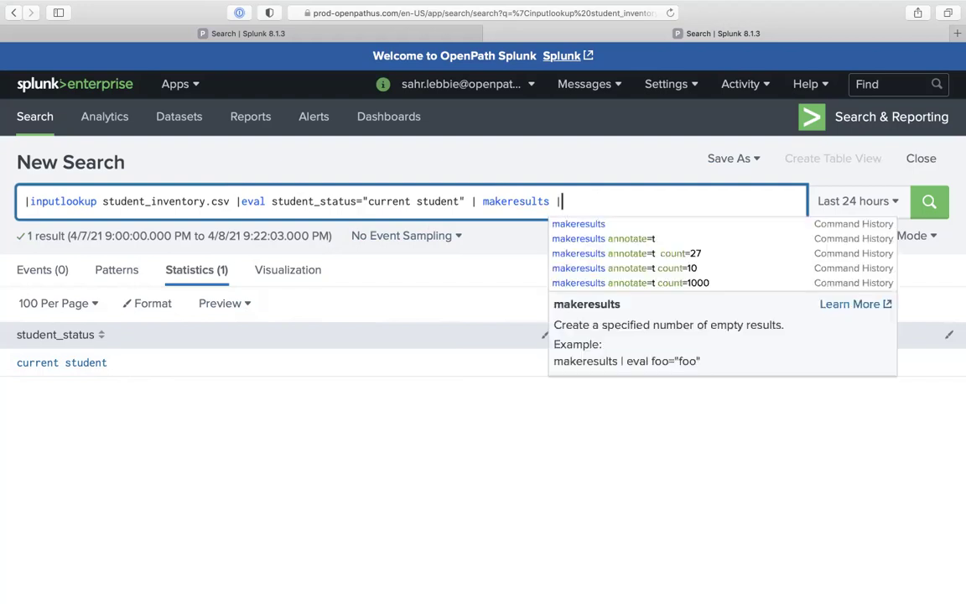
{"action": "type", "text": "eval"}
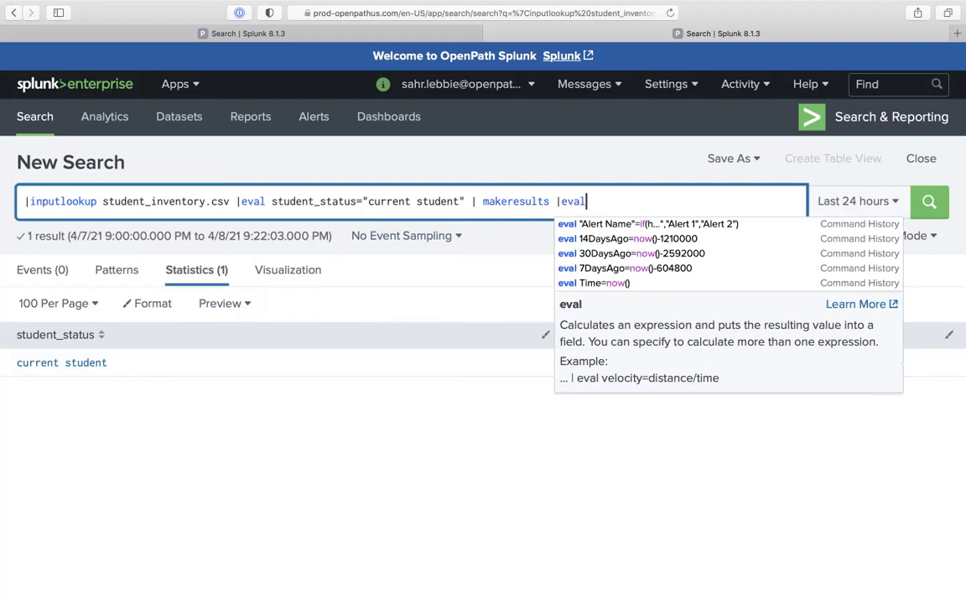
{"action": "type", "text": " students"}
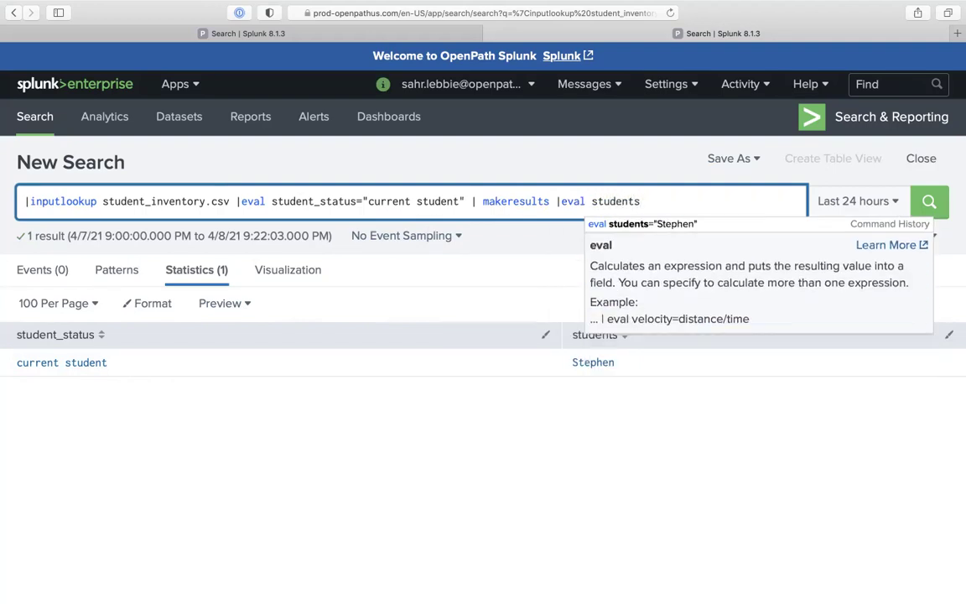
{"action": "type", "text": "="}
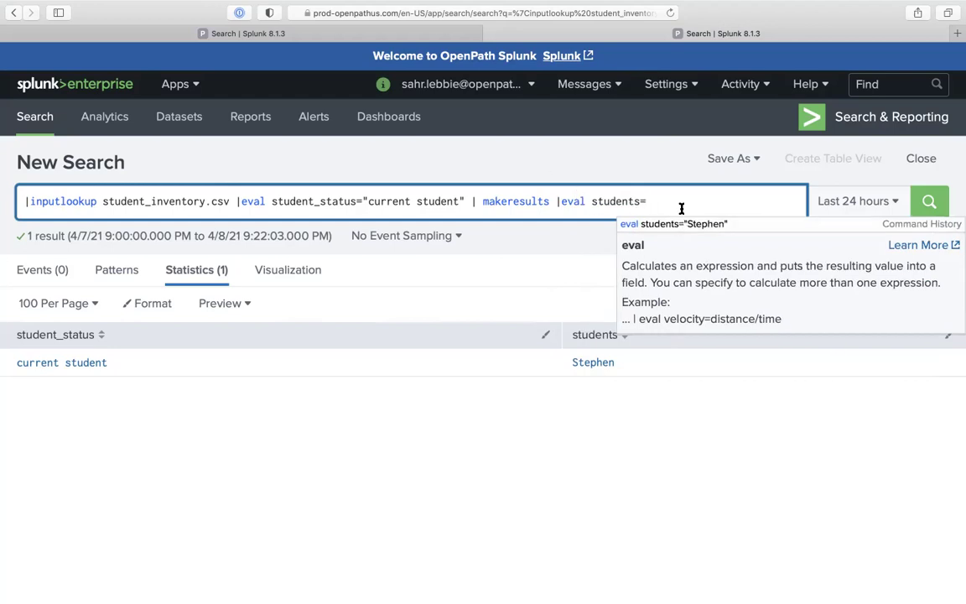
{"action": "type", "text": "\"\""}
{"action": "key", "text": "Left"}
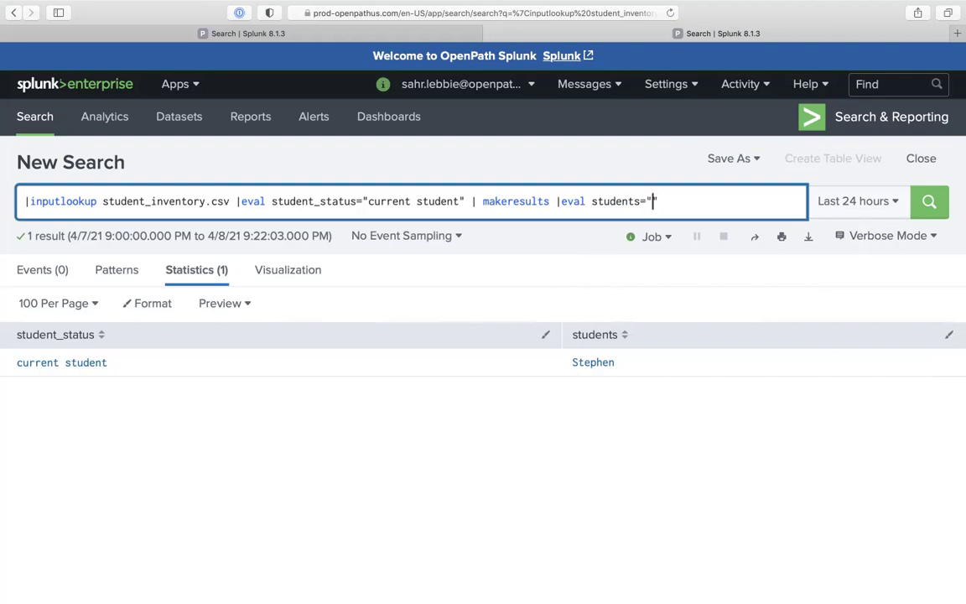
{"action": "type", "text": "Sunny"}
{"action": "key", "text": "Left"}
{"action": "key", "text": "Left"}
{"action": "key", "text": "Left"}
{"action": "key", "text": "Left"}
{"action": "key", "text": "Left"}
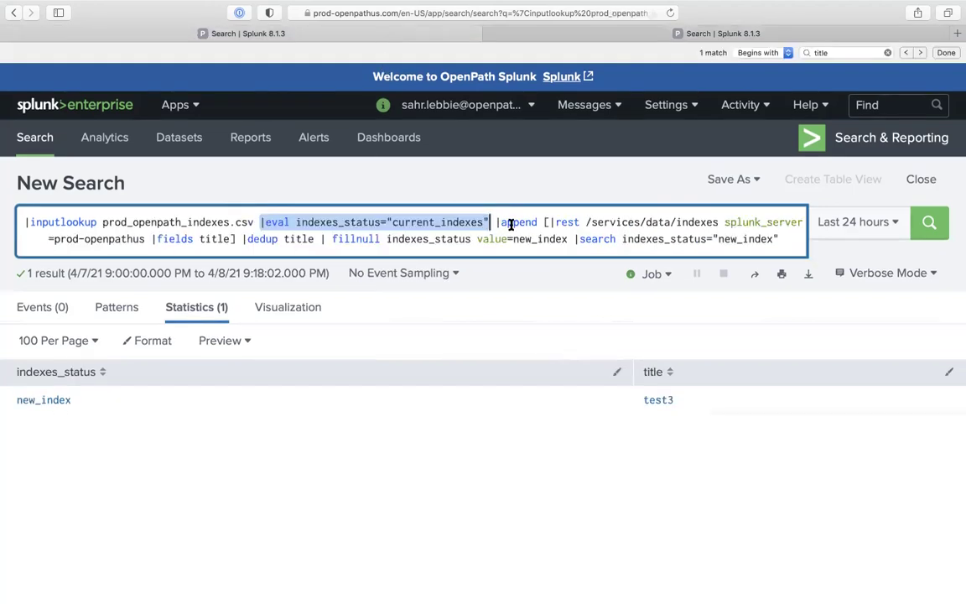
{"action": "left_click", "coordinate": [499, 222]}
{"action": "left_click_drag", "start_coordinate": [498, 222], "coordinate": [546, 222]}
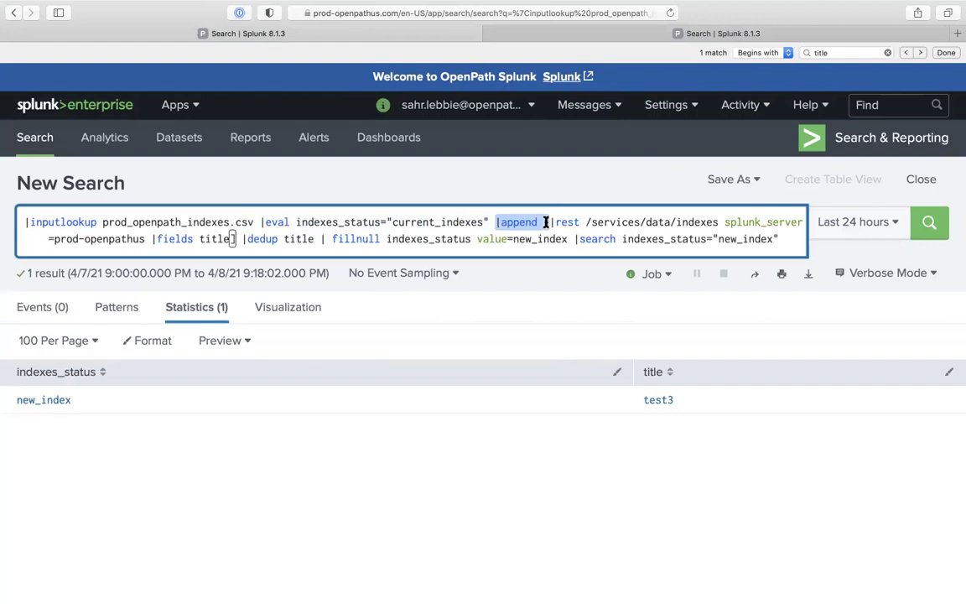
{"action": "left_click", "coordinate": [634, 31]}
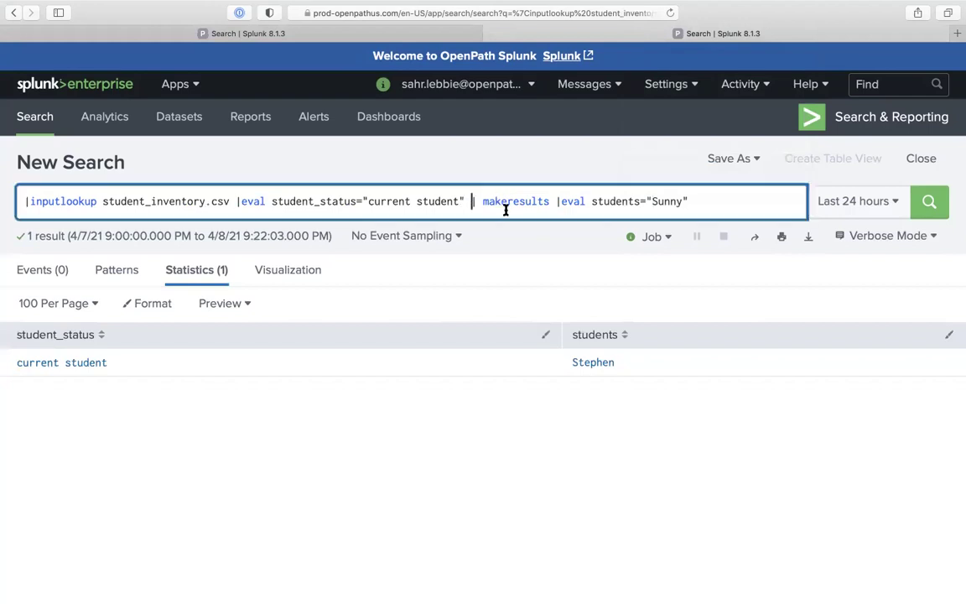
Wrap the makeresults part in |append [ ... ] and run it, returning Stephen and Sunny
{"action": "left_click", "coordinate": [477, 201]}
{"action": "type", "text": "append ["}
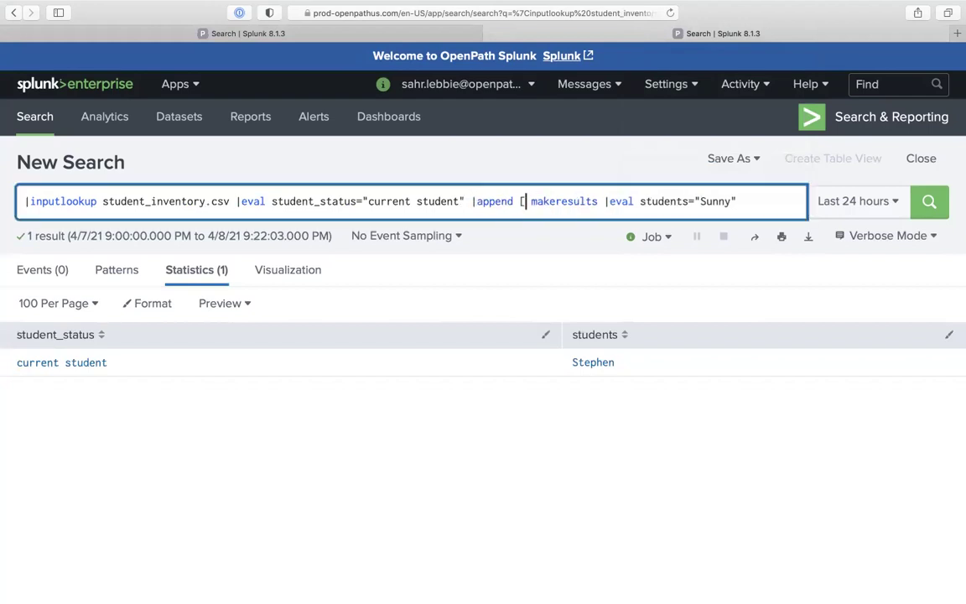
{"action": "type", "text": "|"}
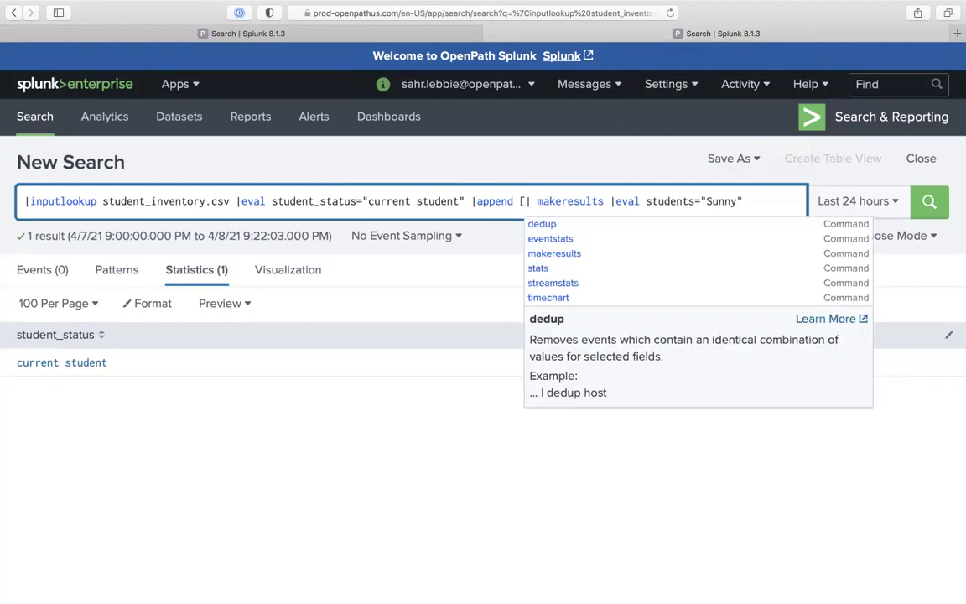
{"action": "left_click", "coordinate": [476, 201]}
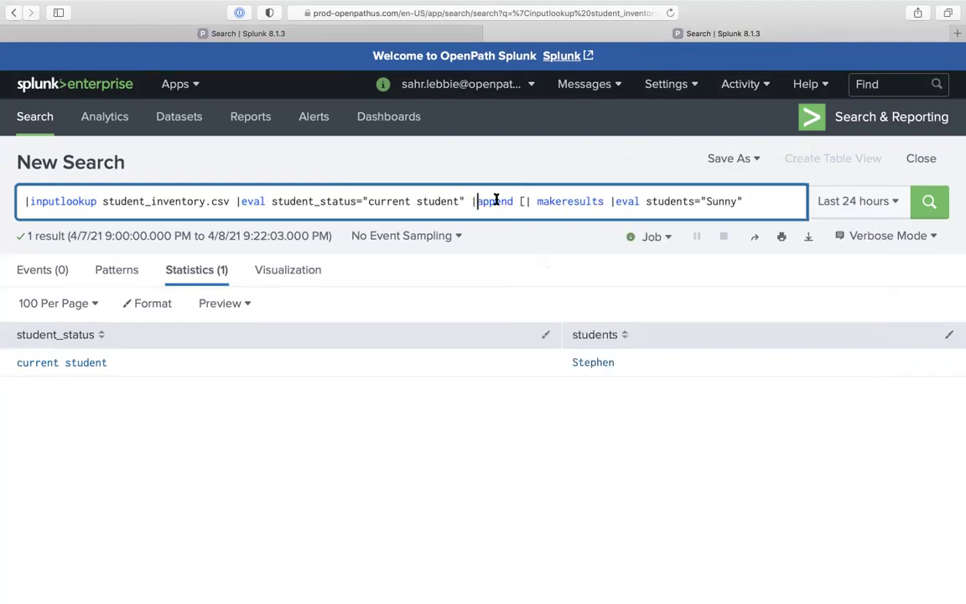
{"action": "left_click_drag", "start_coordinate": [525, 201], "coordinate": [519, 201]}
{"action": "key", "text": "BackSpace"}
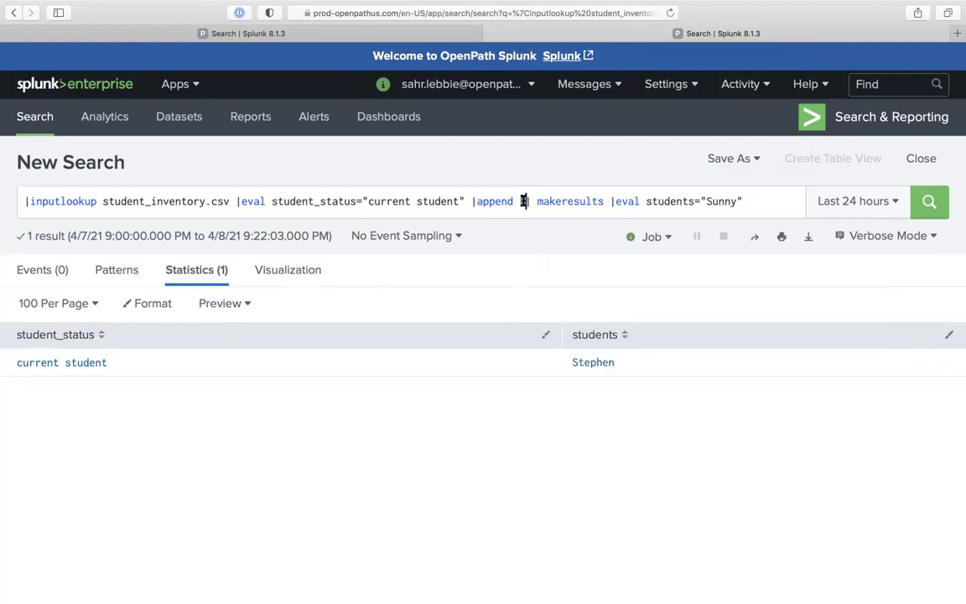
{"action": "left_click", "coordinate": [520, 201]}
{"action": "type", "text": "["}
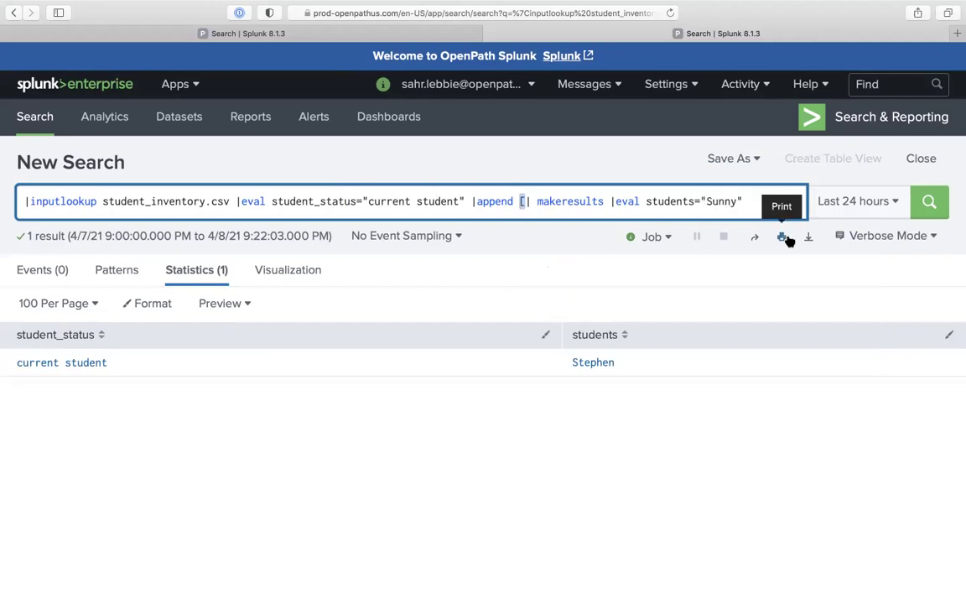
{"action": "left_click", "coordinate": [755, 203]}
{"action": "type", "text": "]"}
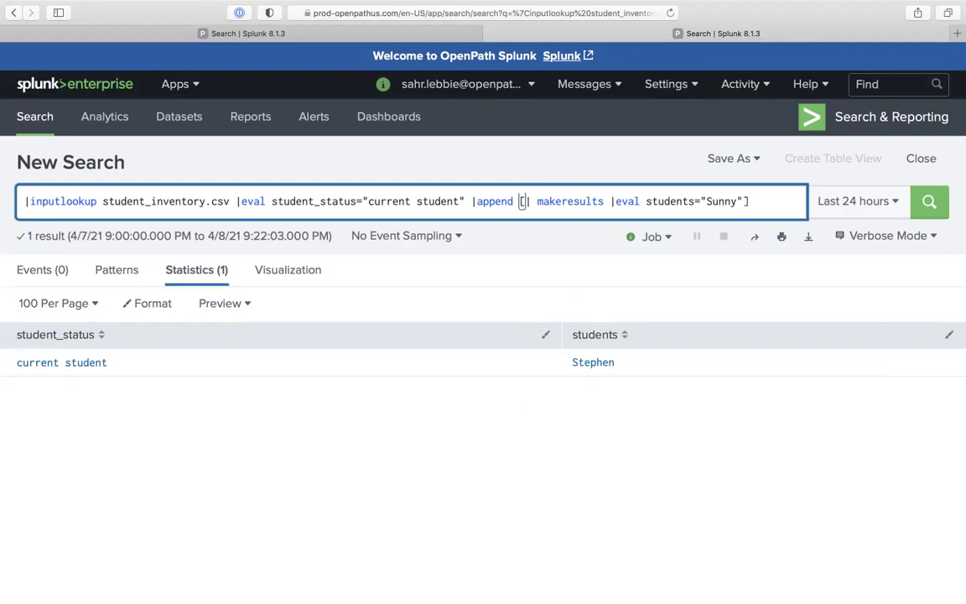
{"action": "key", "text": "Return"}
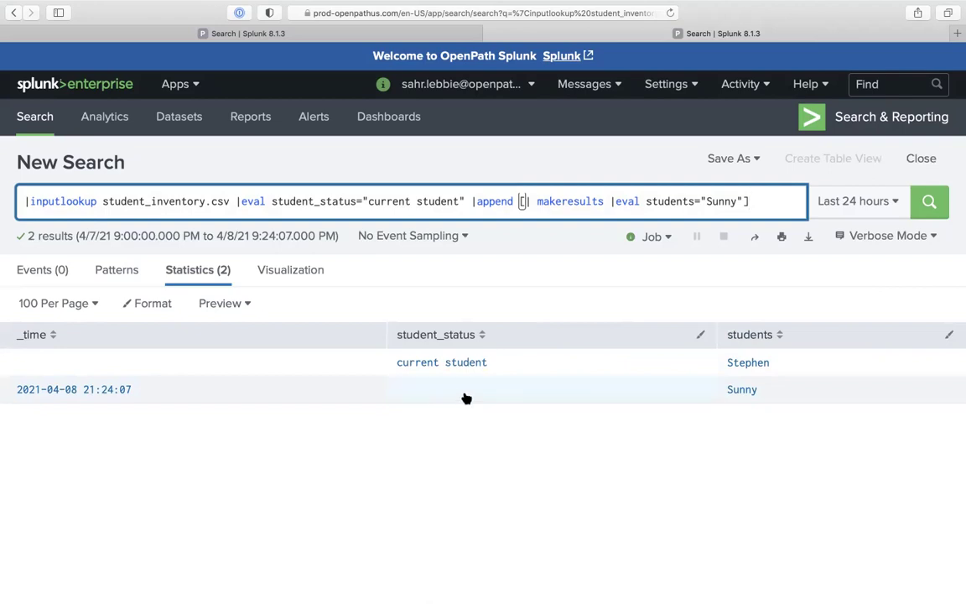
Drop the _time column with |fields - _time, rerun, and begin a |fillnull command
{"action": "type", "text": "|"}
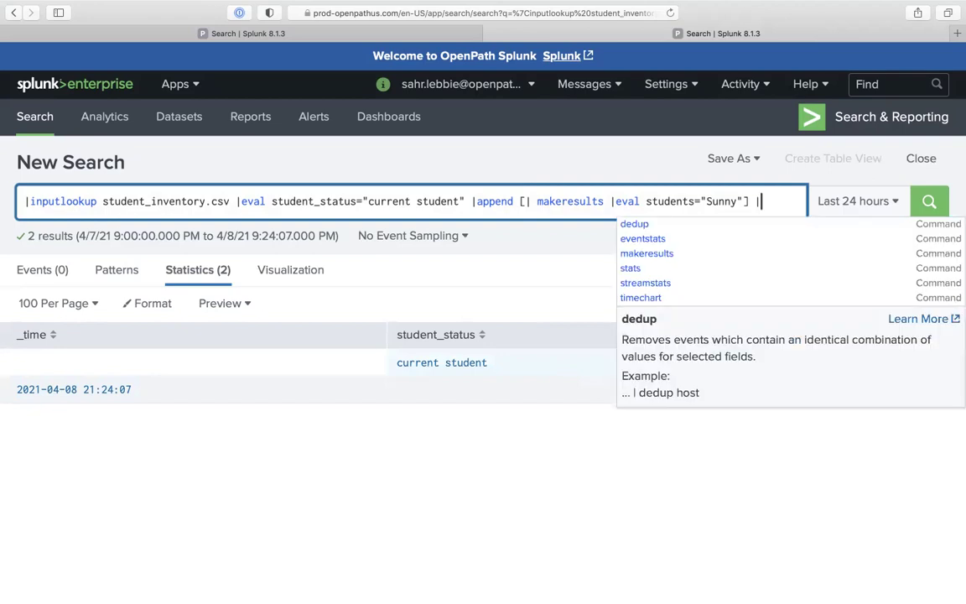
{"action": "type", "text": "field s -"}
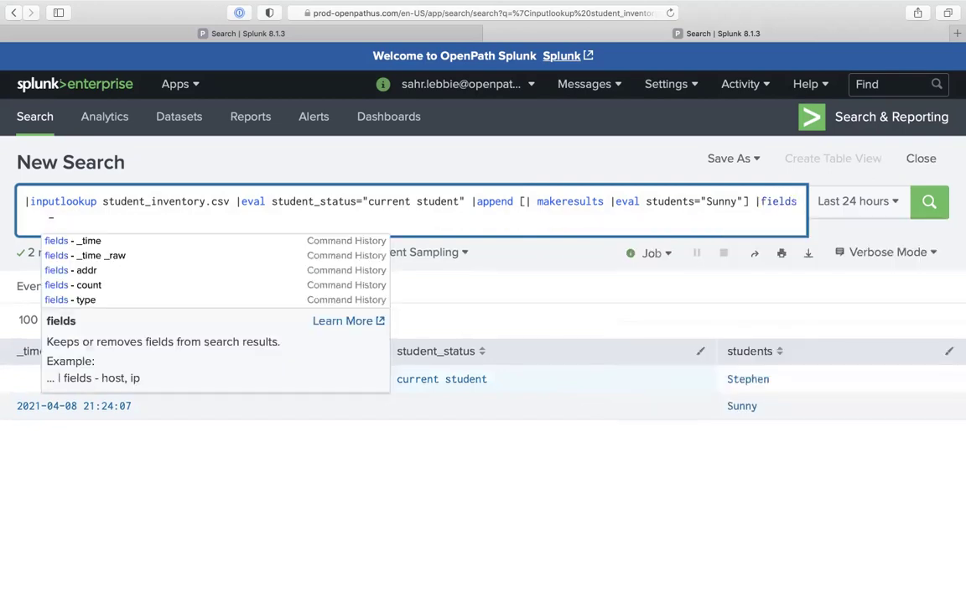
{"action": "type", "text": " _time"}
{"action": "key", "text": "Return"}
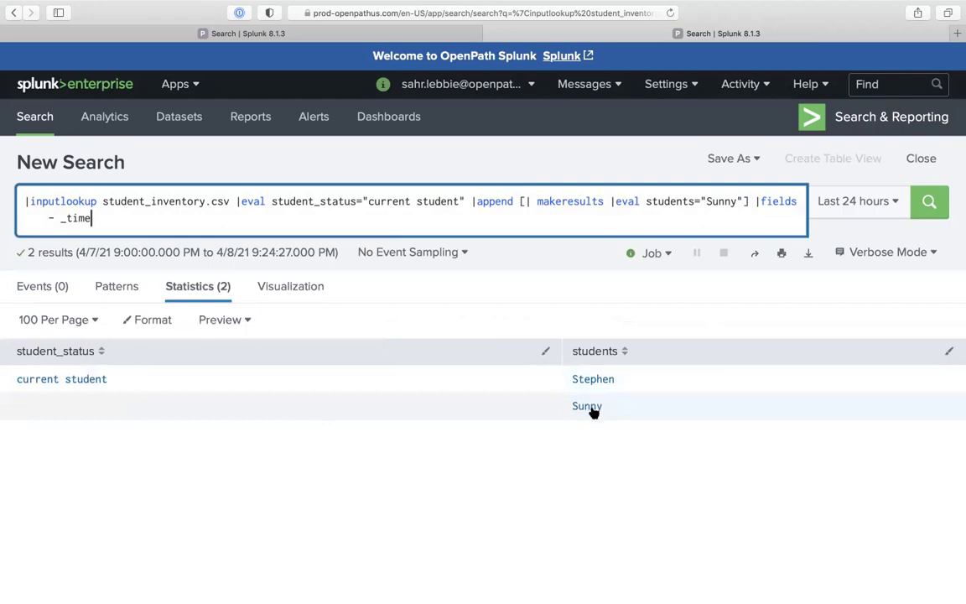
{"action": "type", "text": "|fie"}
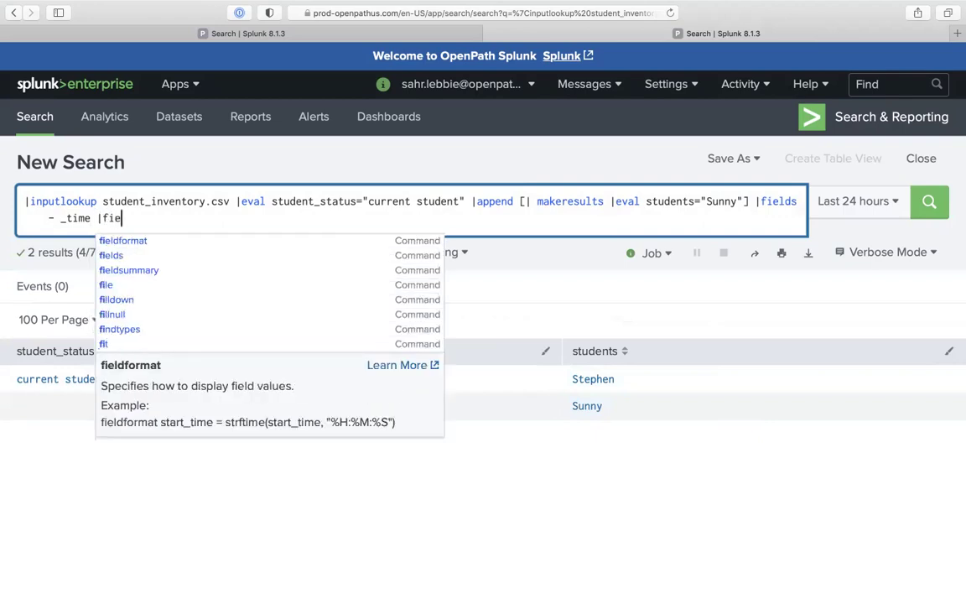
{"action": "key", "text": "BackSpace"}
{"action": "type", "text": "ll"}
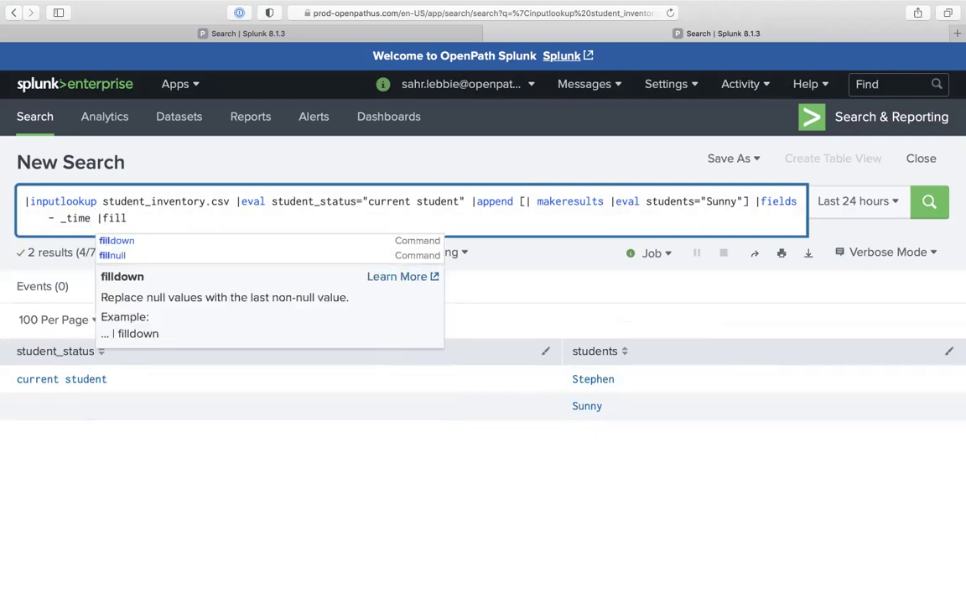
{"action": "key", "text": "Down"}
{"action": "key", "text": "Return"}
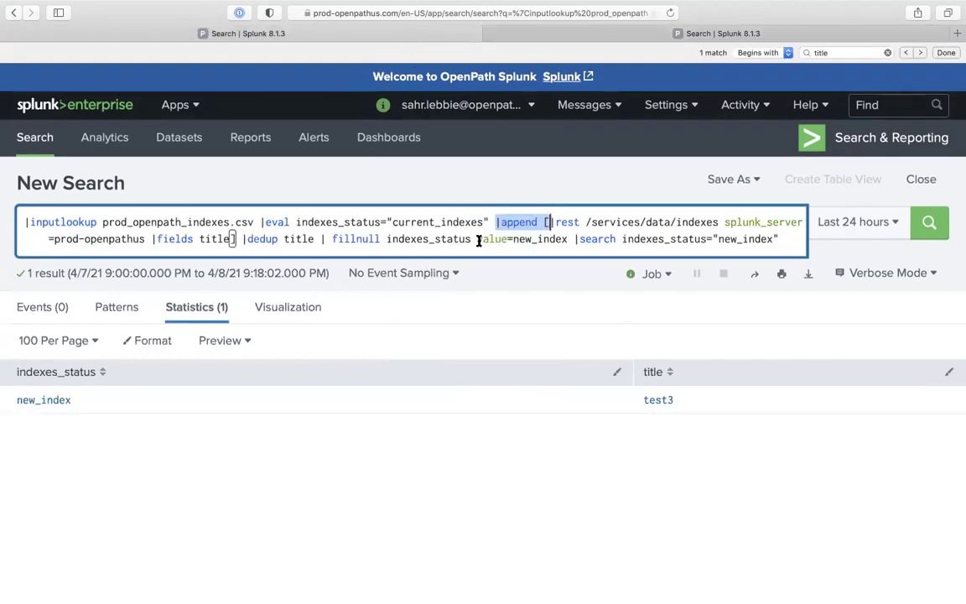
Complete fillnull student_status value="new student" in the student search and run it
{"action": "left_click", "coordinate": [587, 33]}
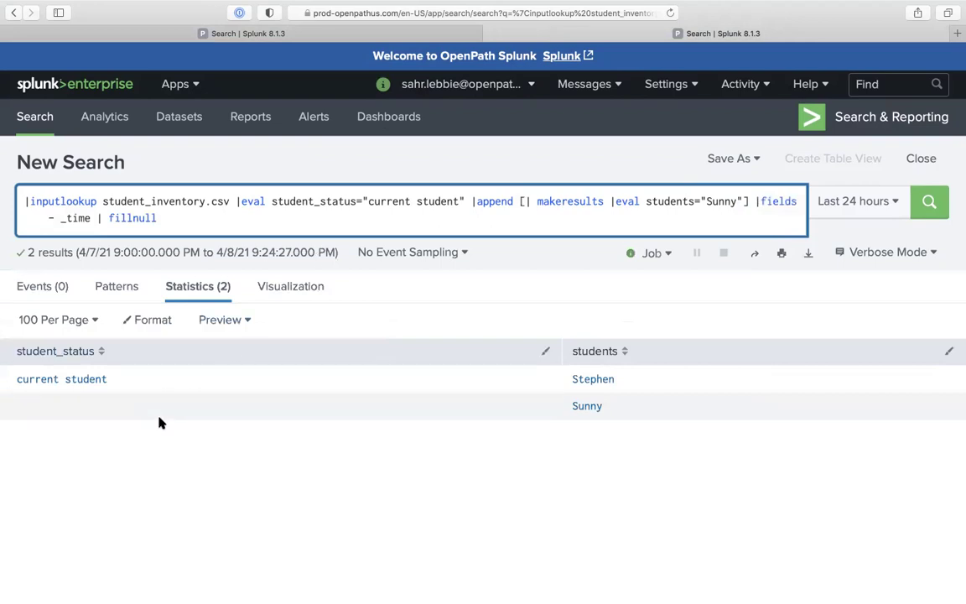
{"action": "type", "text": "student_status vlau"}
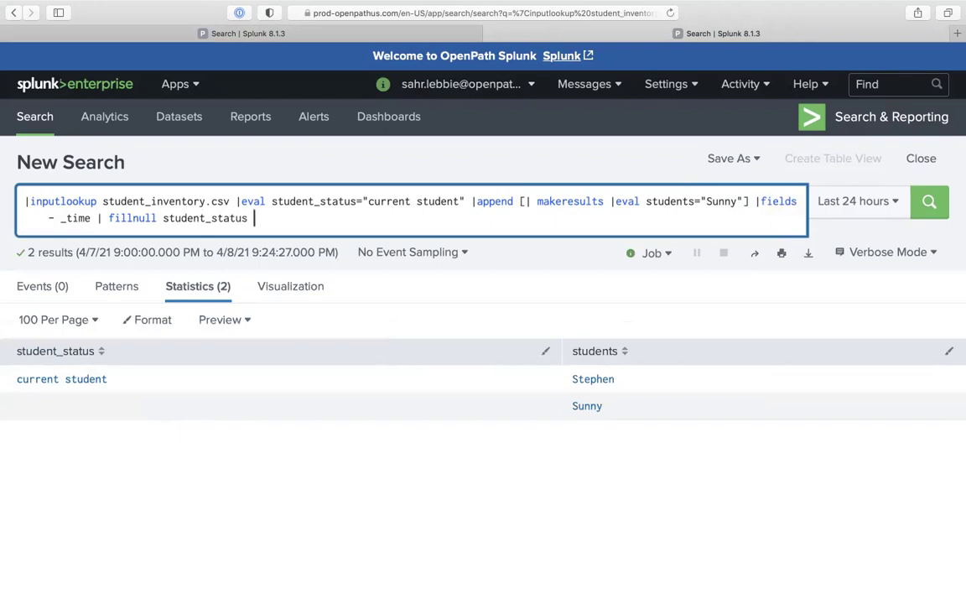
{"action": "key", "text": "BackSpace"}
{"action": "key", "text": "BackSpace"}
{"action": "key", "text": "BackSpace"}
{"action": "type", "text": "alue="}
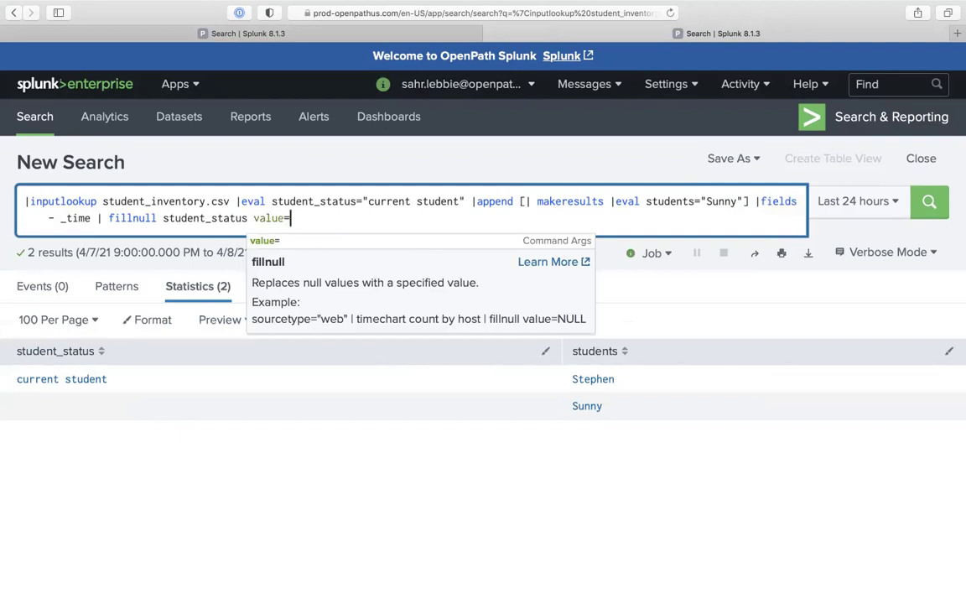
{"action": "type", "text": "\"new student"}
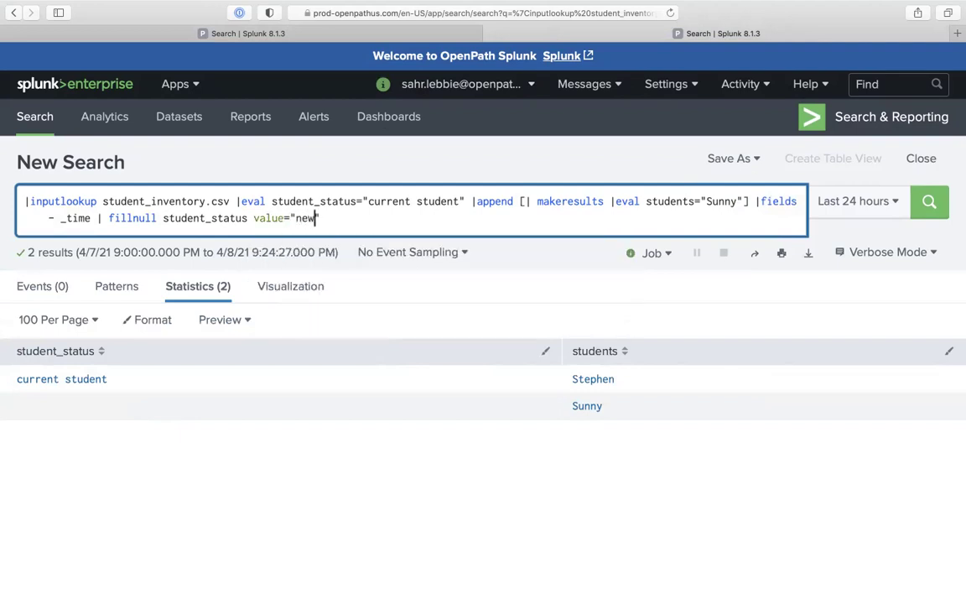
{"action": "key", "text": "Return"}
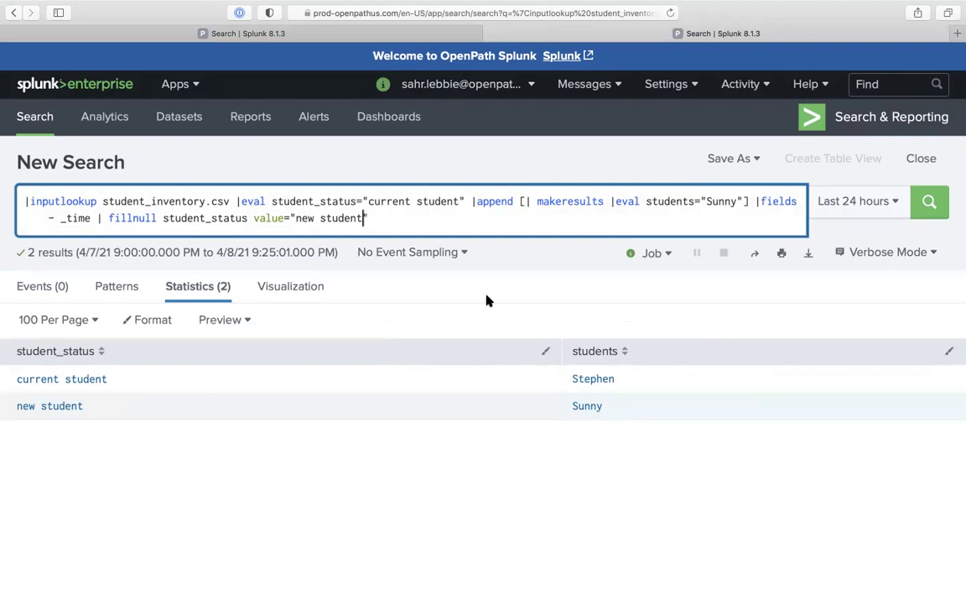
{"action": "left_click", "coordinate": [415, 213]}
Append |search student_status="new student" and run it, leaving only Sunny
{"action": "type", "text": "|search"}
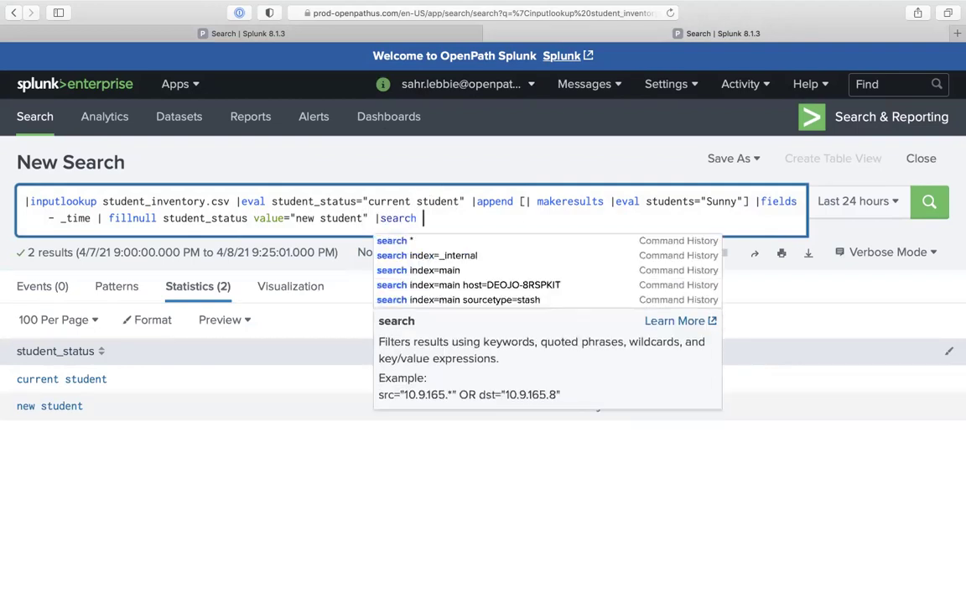
{"action": "type", "text": " student"}
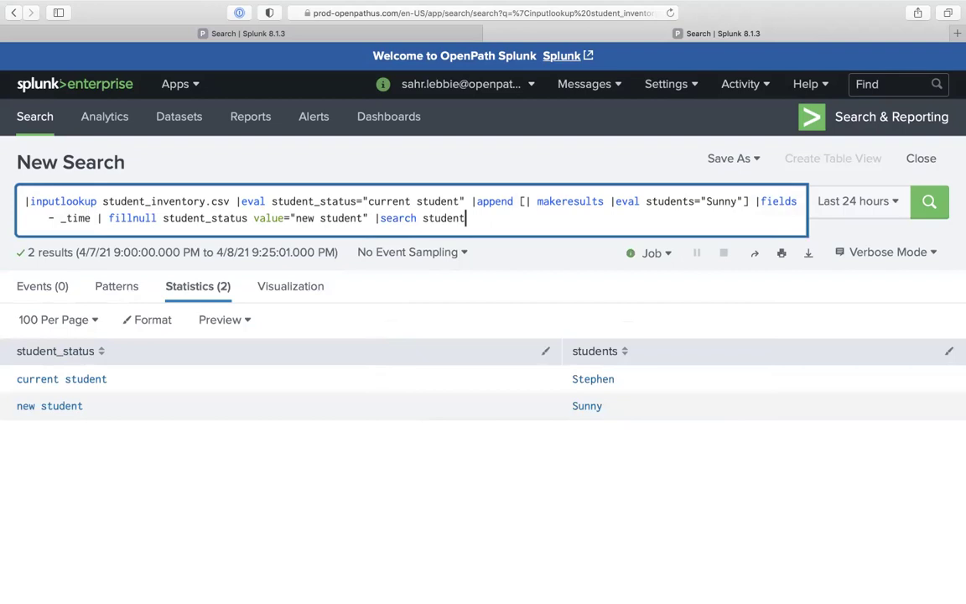
{"action": "type", "text": "_status=\"new student"}
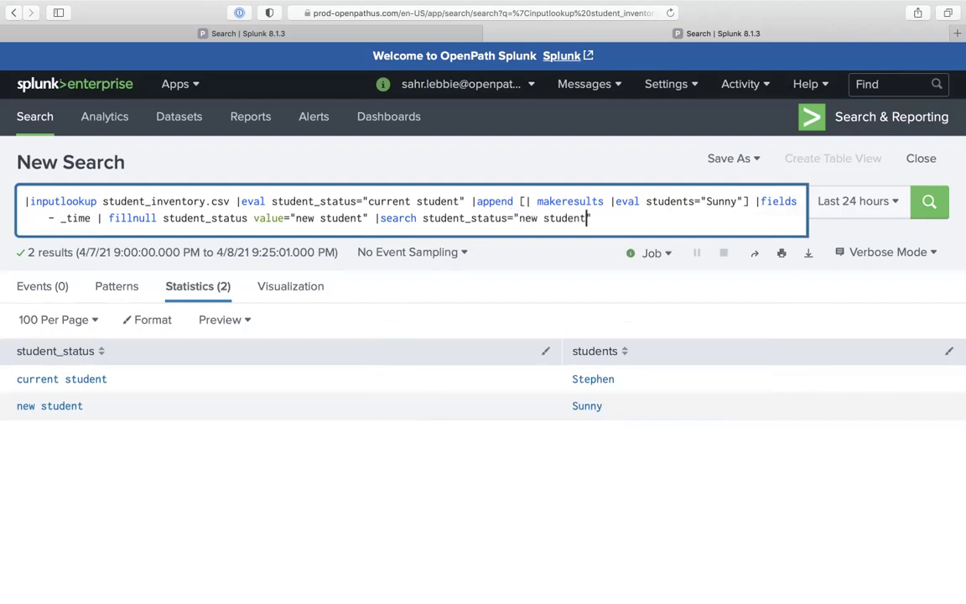
{"action": "key", "text": "Return"}
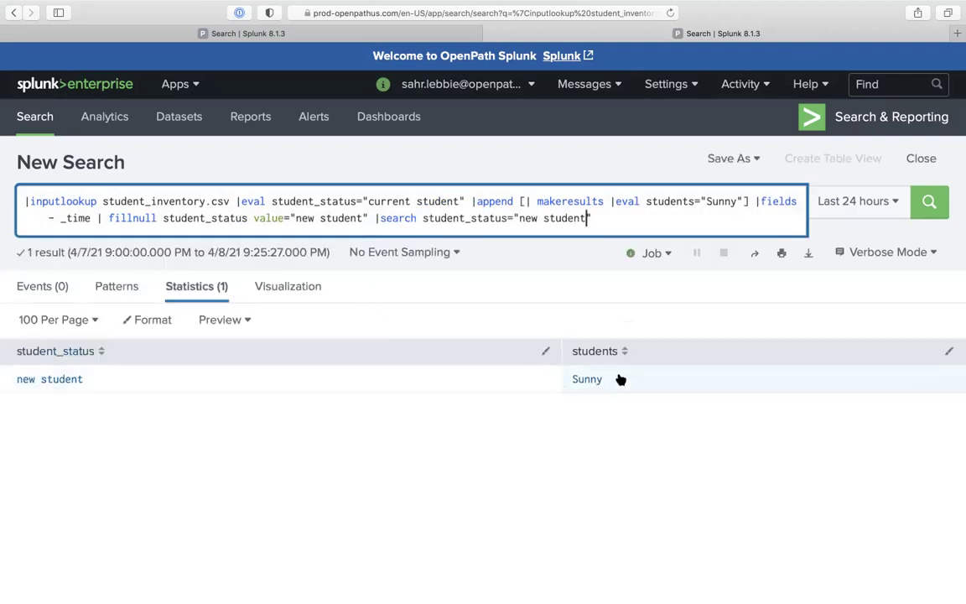
{"action": "key", "text": "Right"}
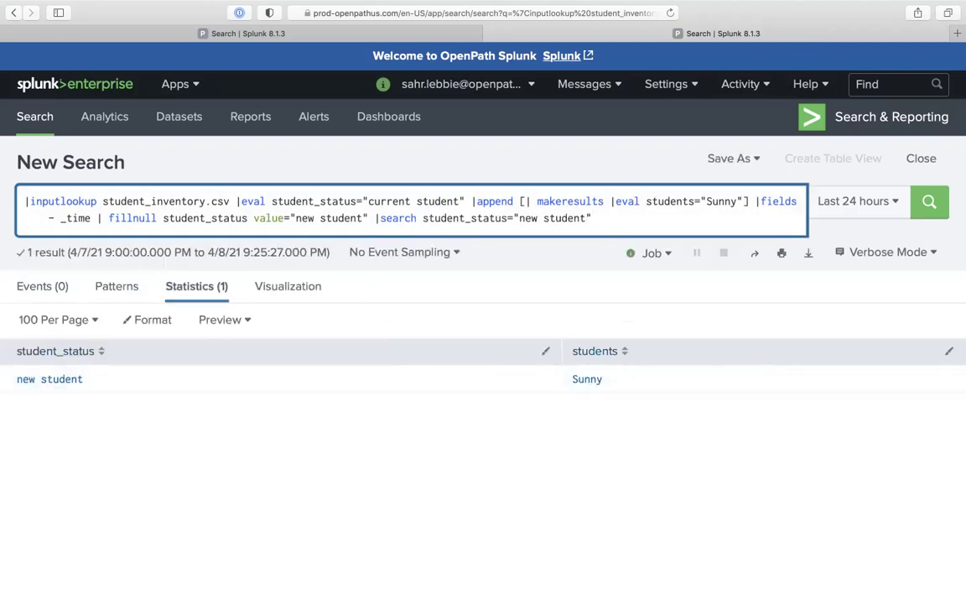
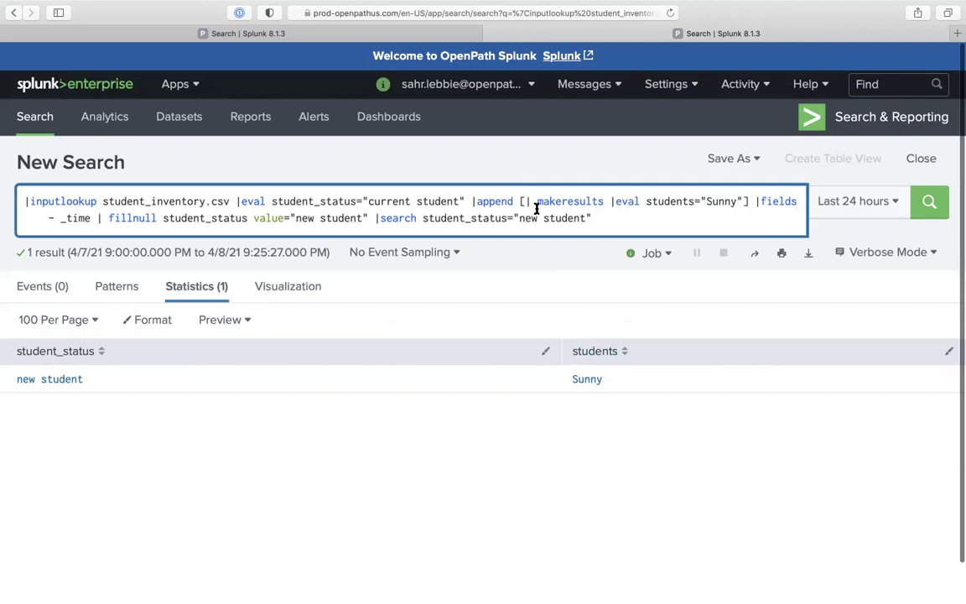
Review the query by highlighting its inputlookup part, the Sunny subsearch and the fillnull/search tail
{"action": "left_click", "coordinate": [106, 217]}
{"action": "left_click_drag", "start_coordinate": [747, 201], "coordinate": [518, 195]}
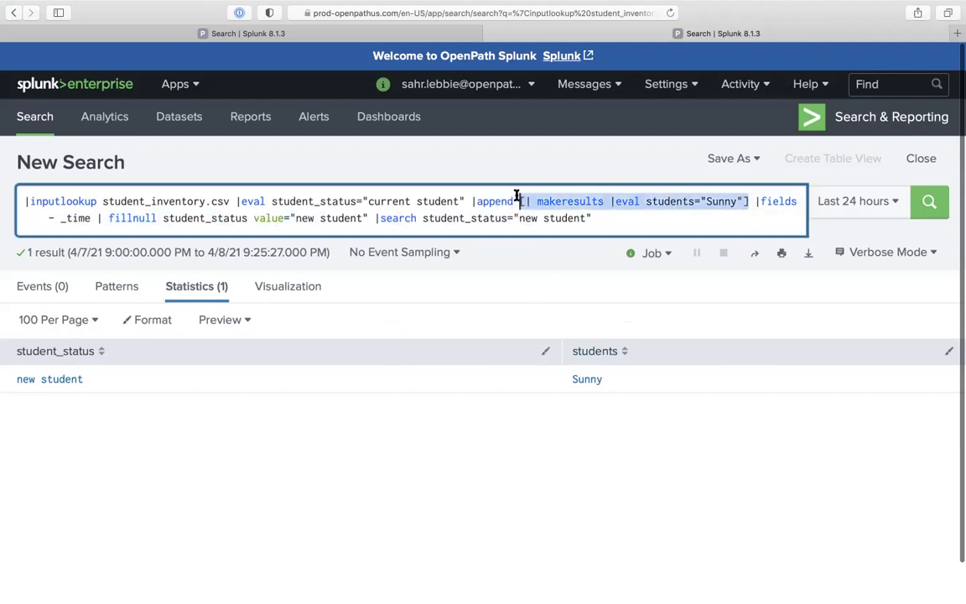
{"action": "left_click", "coordinate": [754, 203]}
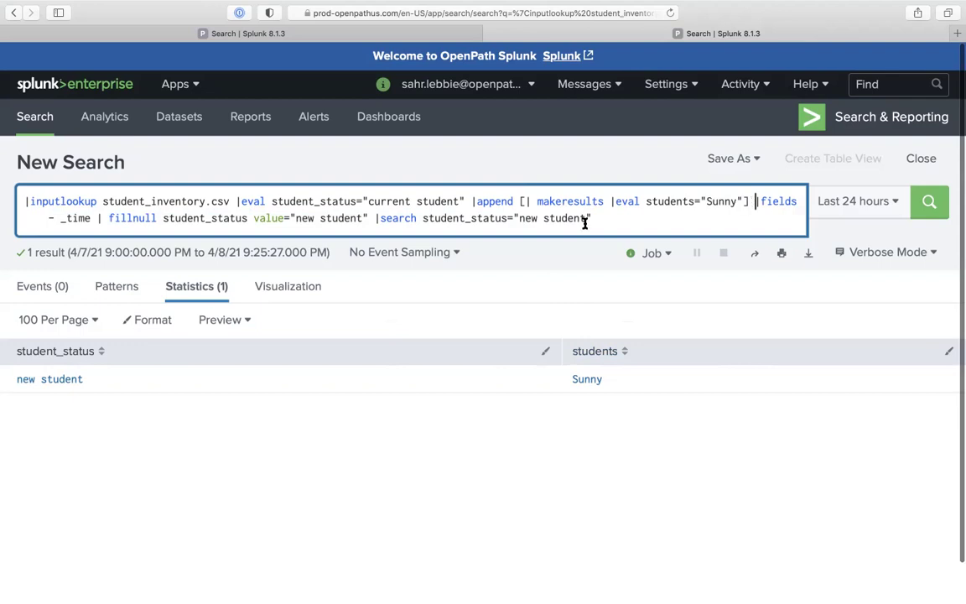
{"action": "left_click_drag", "start_coordinate": [749, 203], "coordinate": [519, 199]}
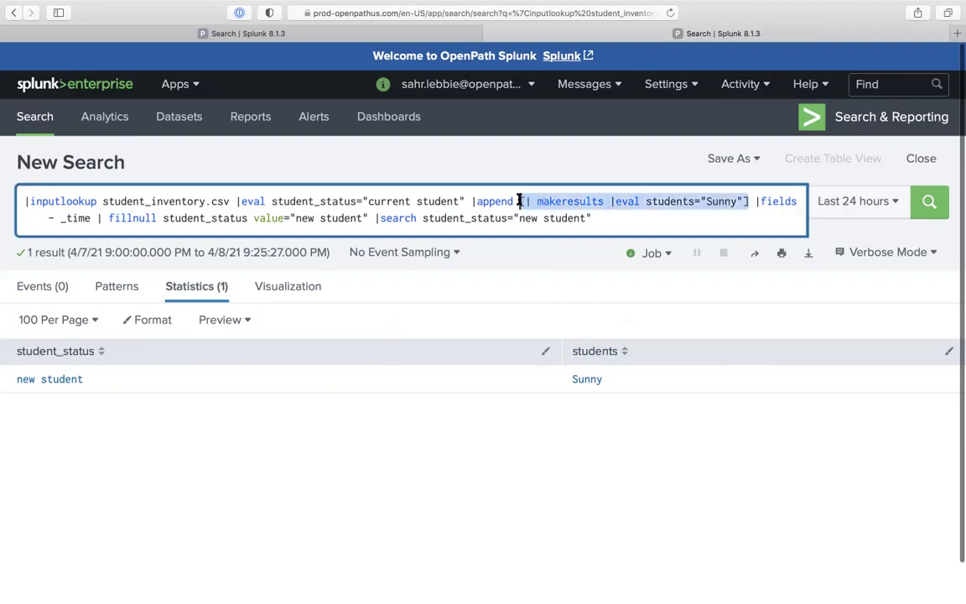
{"action": "left_click", "coordinate": [446, 213]}
{"action": "left_click_drag", "start_coordinate": [26, 203], "coordinate": [460, 204]}
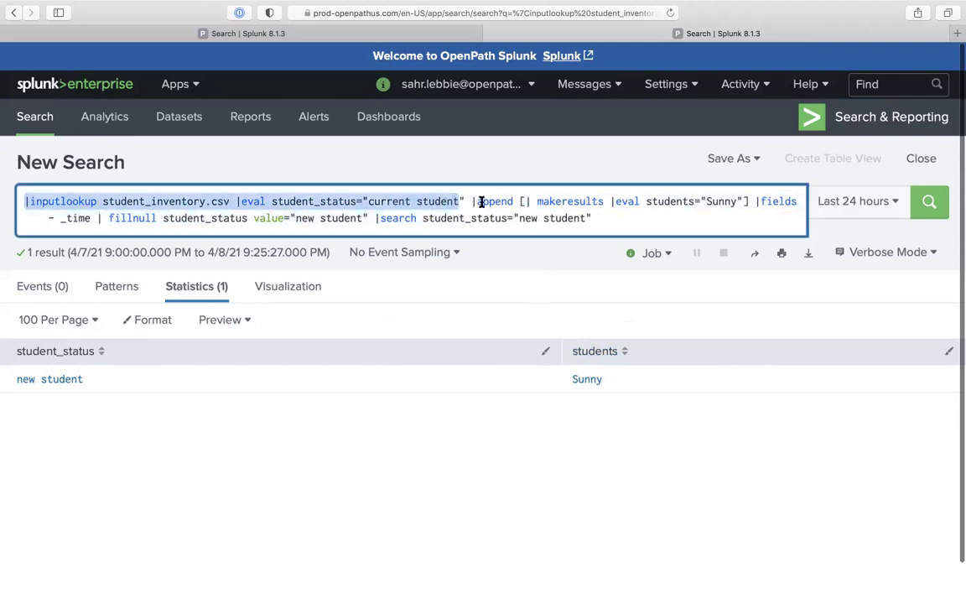
{"action": "left_click_drag", "start_coordinate": [754, 201], "coordinate": [772, 218]}
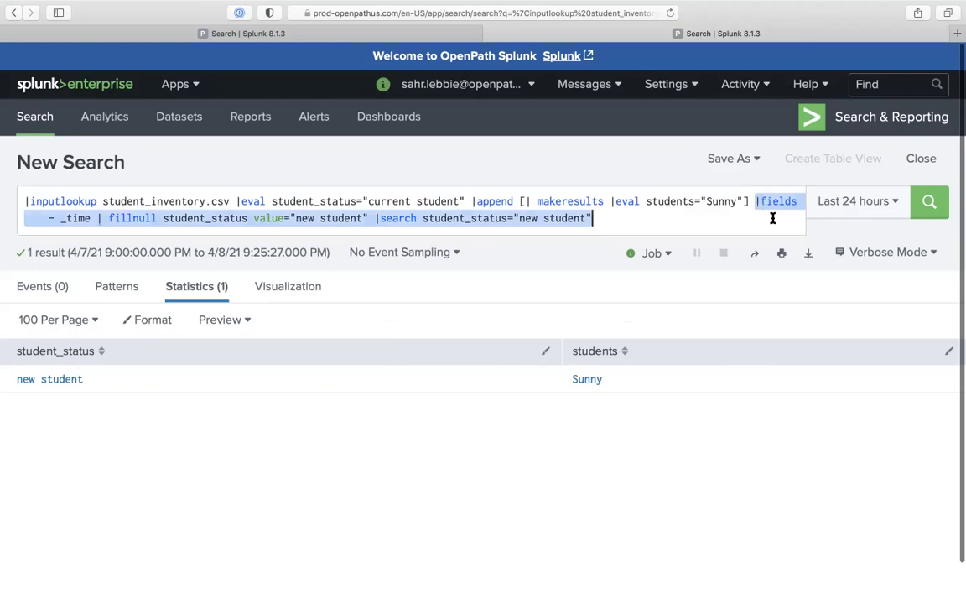
{"action": "left_click", "coordinate": [764, 221]}
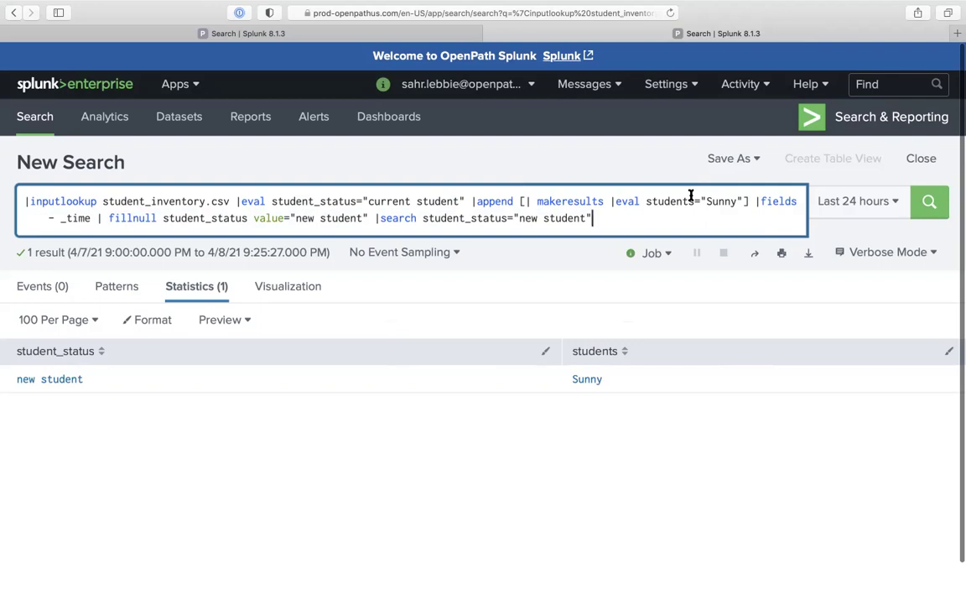
{"action": "left_click_drag", "start_coordinate": [518, 201], "coordinate": [753, 201]}
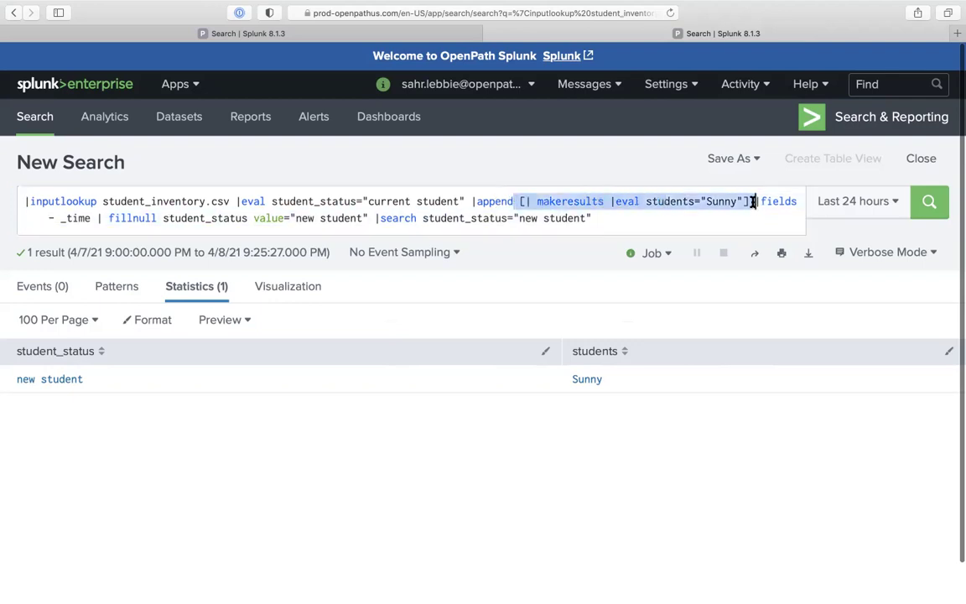
{"action": "left_click_drag", "start_coordinate": [468, 202], "coordinate": [26, 199]}
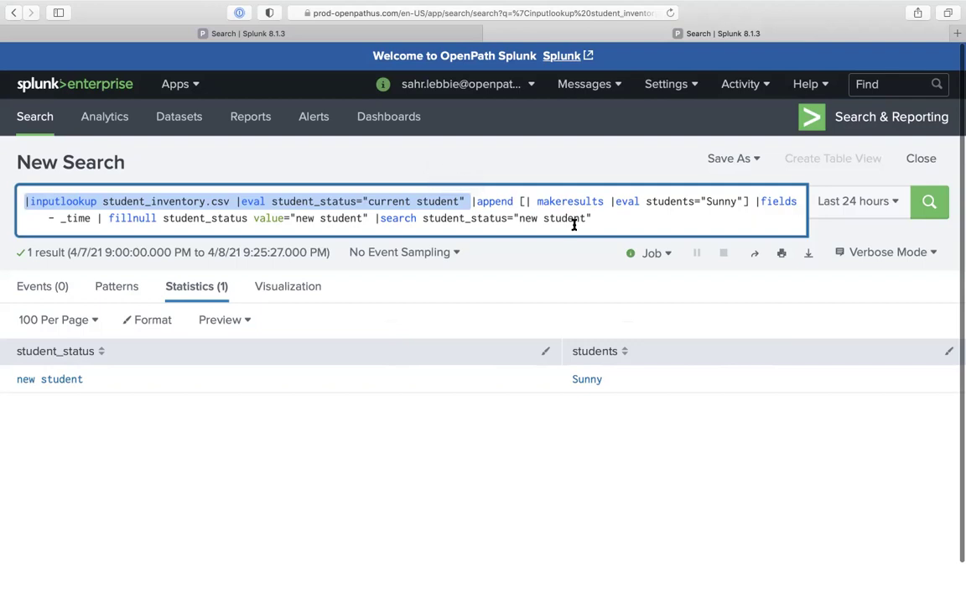
{"action": "left_click", "coordinate": [603, 212]}
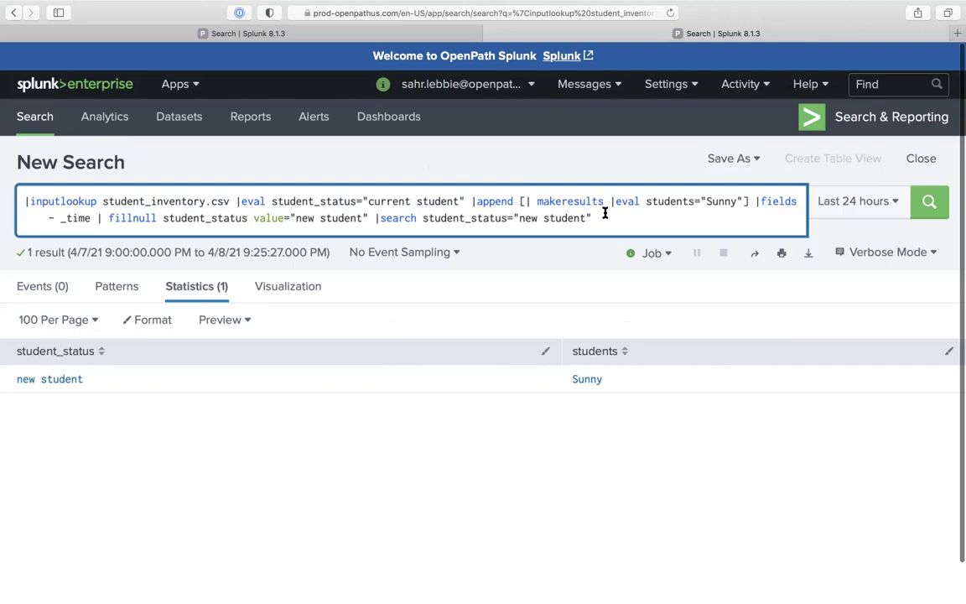
Append | outputlookup prod_openpath_indexes.csv append=true and run it; it errors with no matching fields
{"action": "type", "text": "|"}
{"action": "type", "text": "out"}
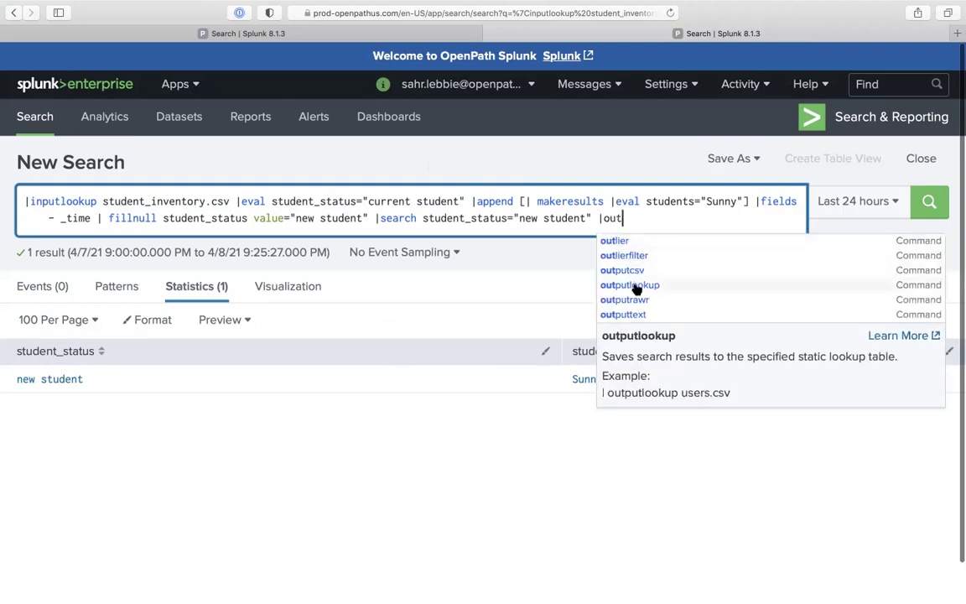
{"action": "left_click", "coordinate": [637, 286]}
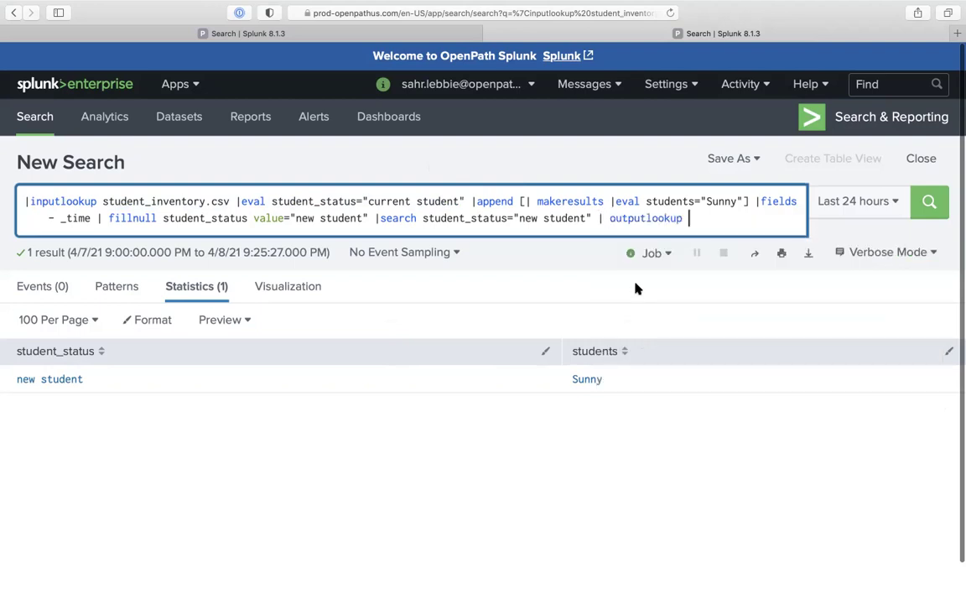
{"action": "type", "text": "pr"}
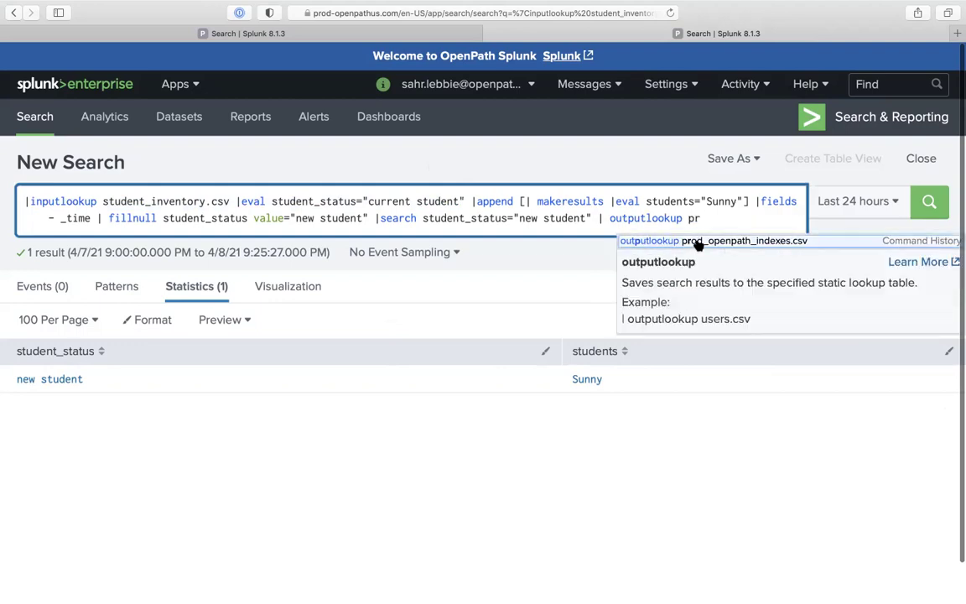
{"action": "left_click", "coordinate": [696, 299]}
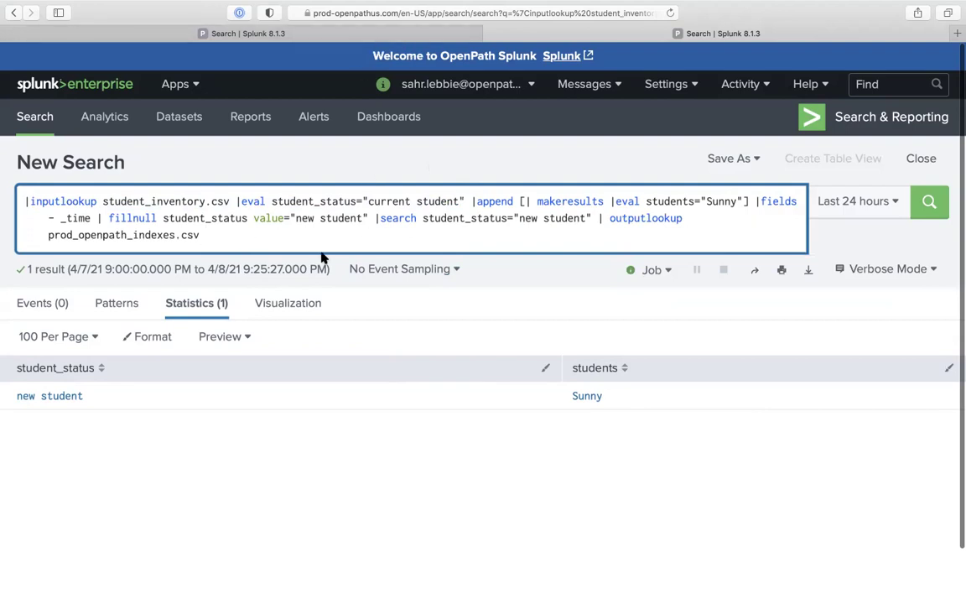
{"action": "type", "text": "app"}
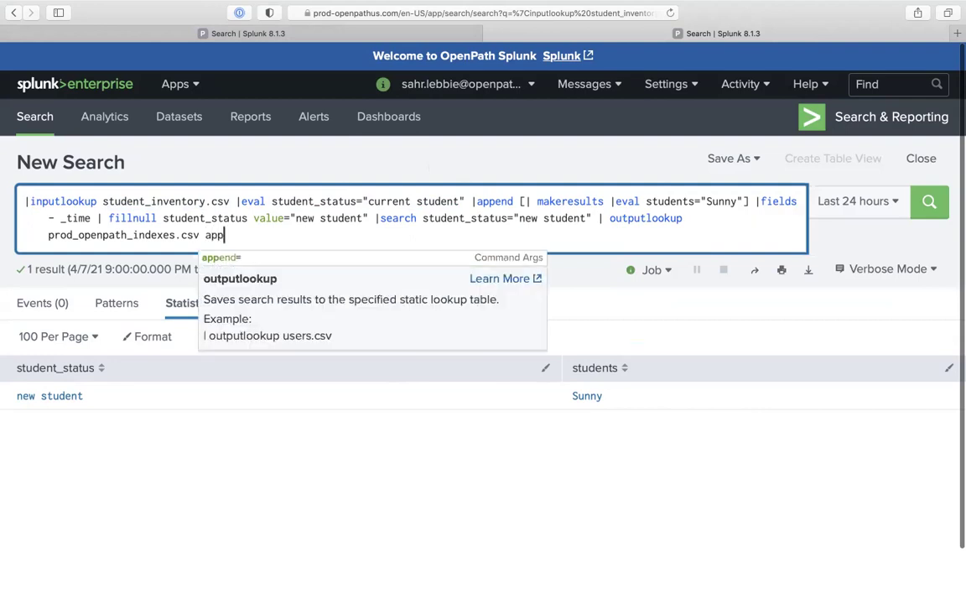
{"action": "type", "text": "end="}
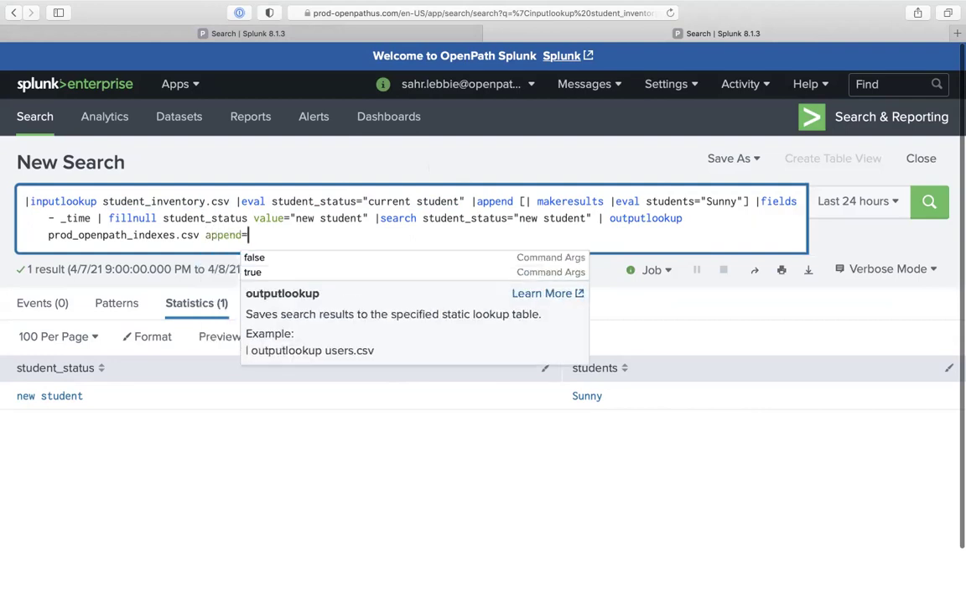
{"action": "type", "text": "true"}
{"action": "key", "text": "BackSpace"}
{"action": "key", "text": "Return"}
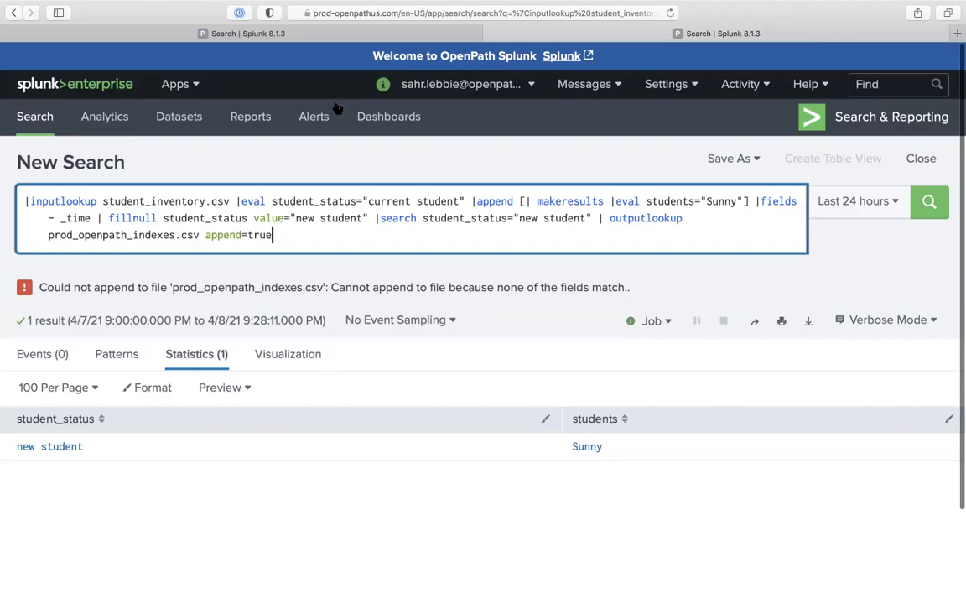
In the other search tab, cut the query to the inputlookup and list its contents
{"action": "left_click", "coordinate": [312, 36]}
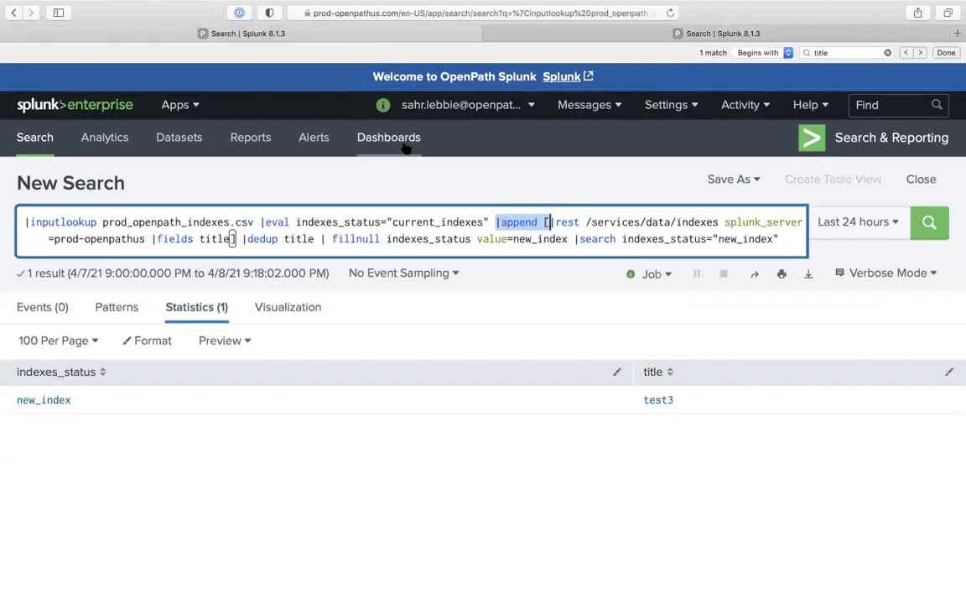
{"action": "left_click_drag", "start_coordinate": [260, 222], "coordinate": [396, 317]}
{"action": "key", "text": "BackSpace"}
{"action": "key", "text": "BackSpace"}
{"action": "key", "text": "Return"}
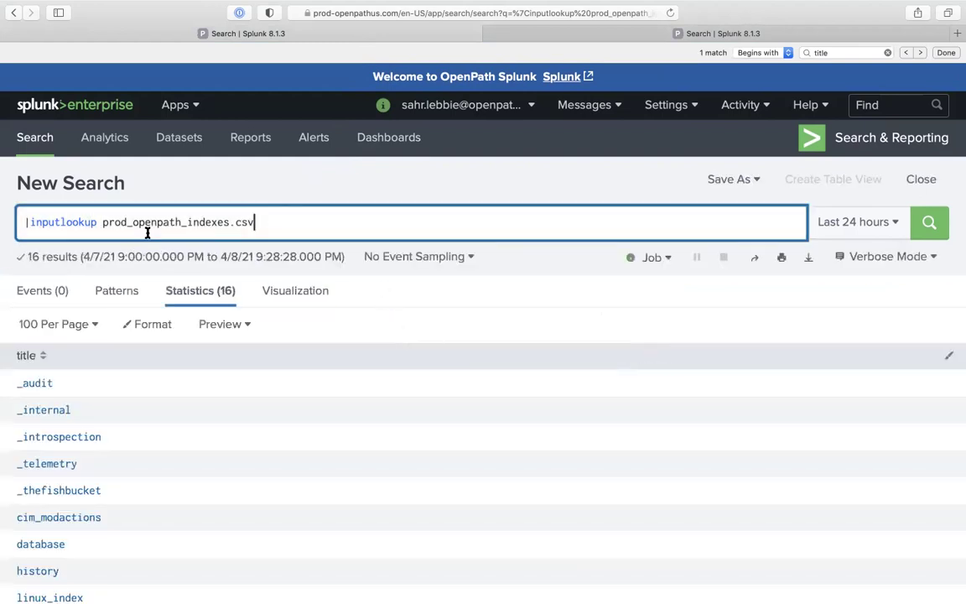
{"action": "left_click_drag", "start_coordinate": [101, 222], "coordinate": [275, 270]}
{"action": "key", "text": "BackSpace"}
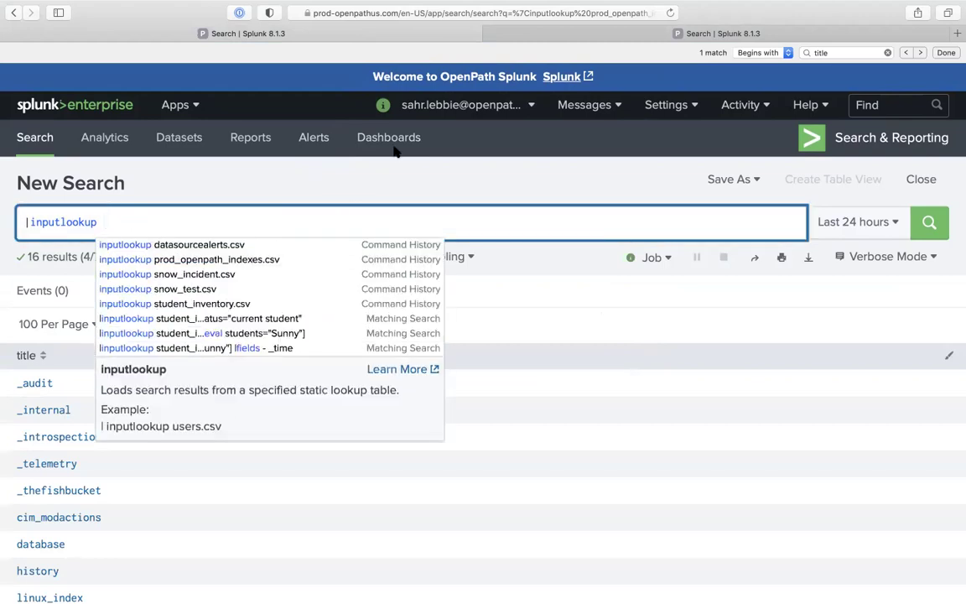
Change the output lookup to student_inventory.csv with append=true and run the search without errors
{"action": "left_click", "coordinate": [567, 32]}
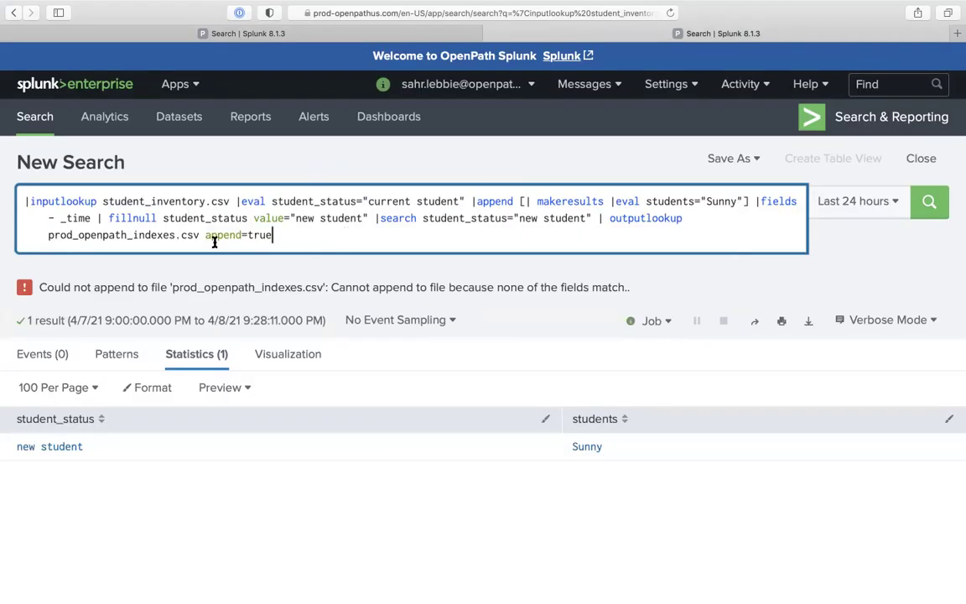
{"action": "double_click", "coordinate": [142, 235]}
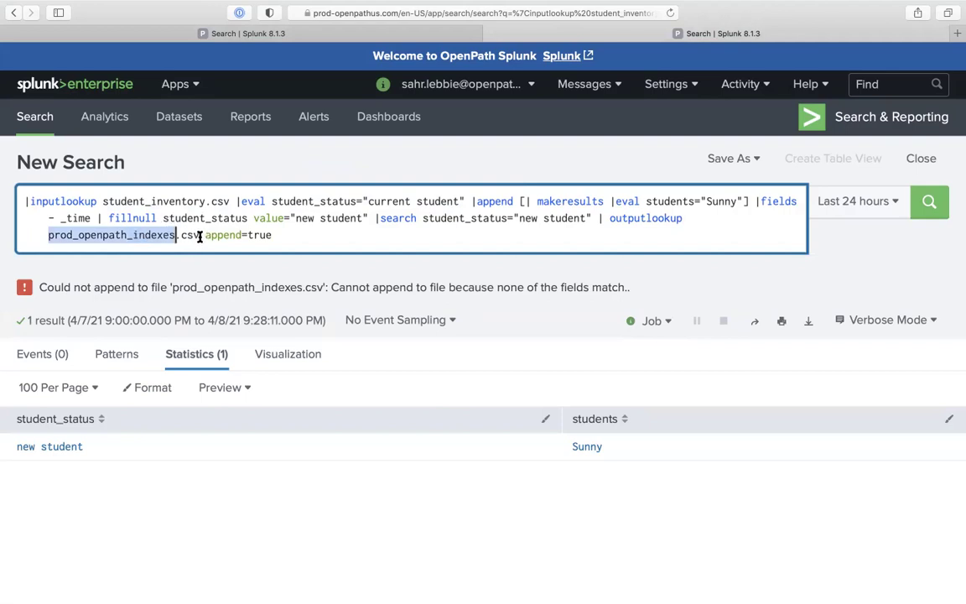
{"action": "key", "text": "BackSpace"}
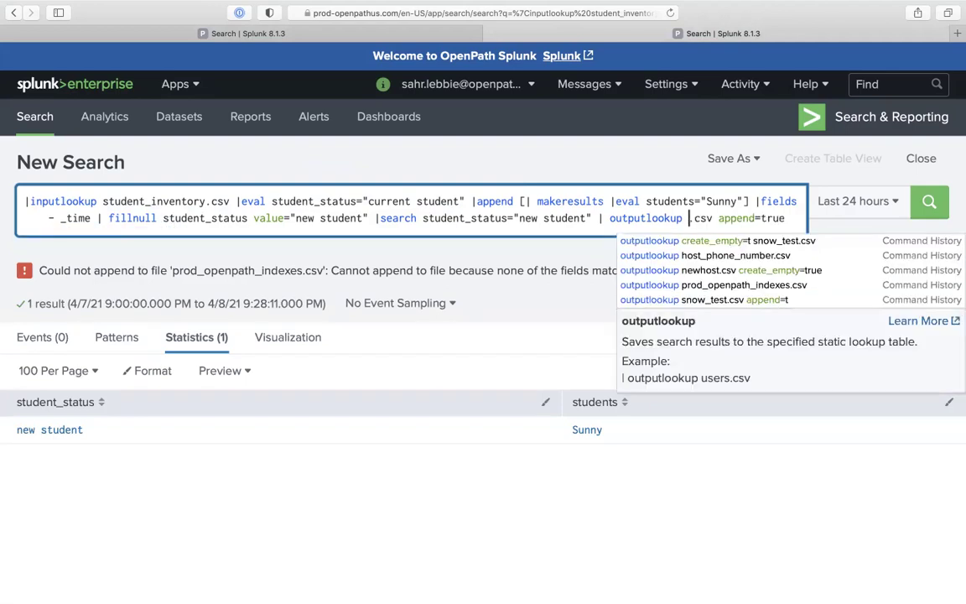
{"action": "type", "text": "stu"}
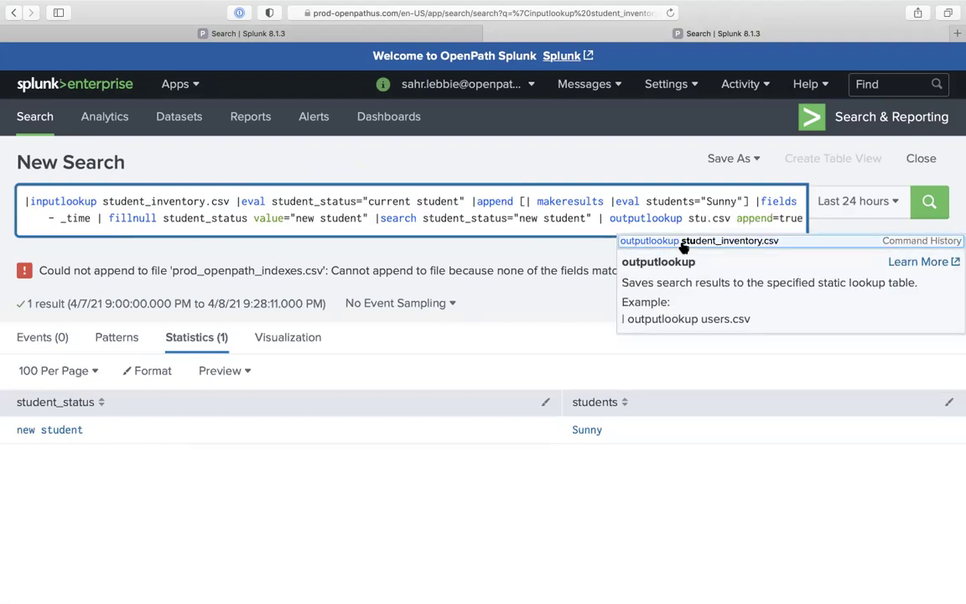
{"action": "left_click", "coordinate": [670, 242]}
{"action": "type", "text": "ap"}
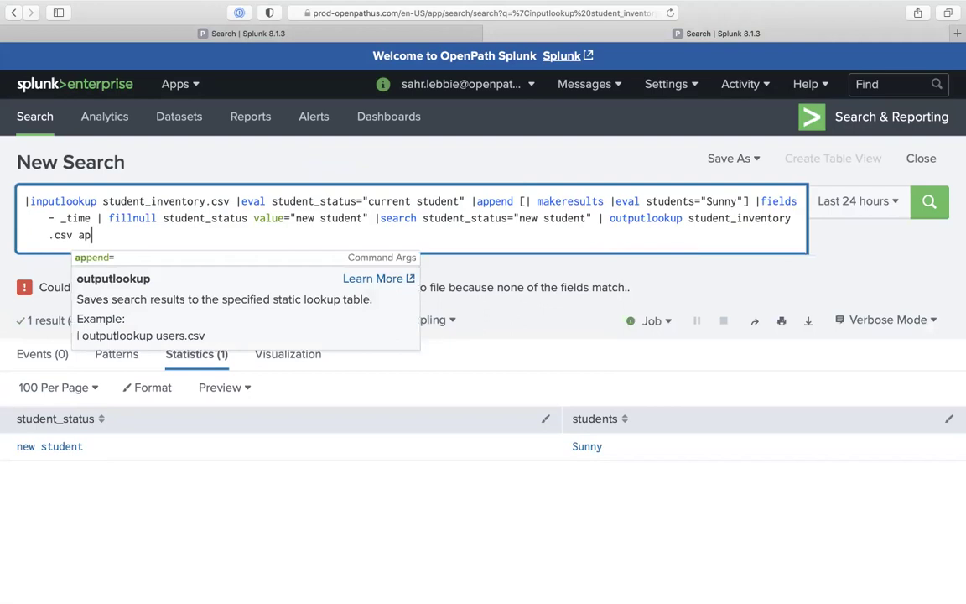
{"action": "type", "text": "pend=true"}
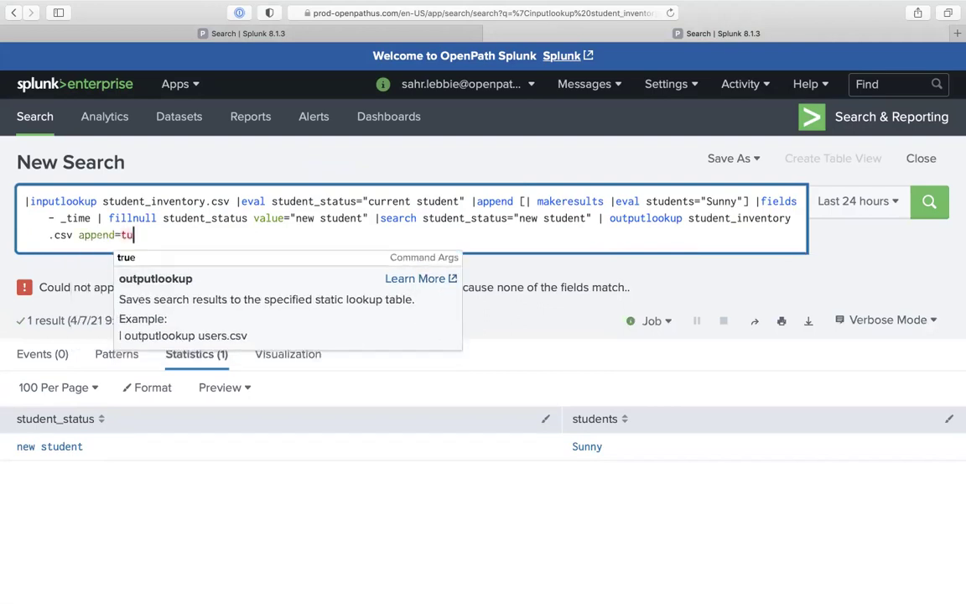
{"action": "key", "text": "Return"}
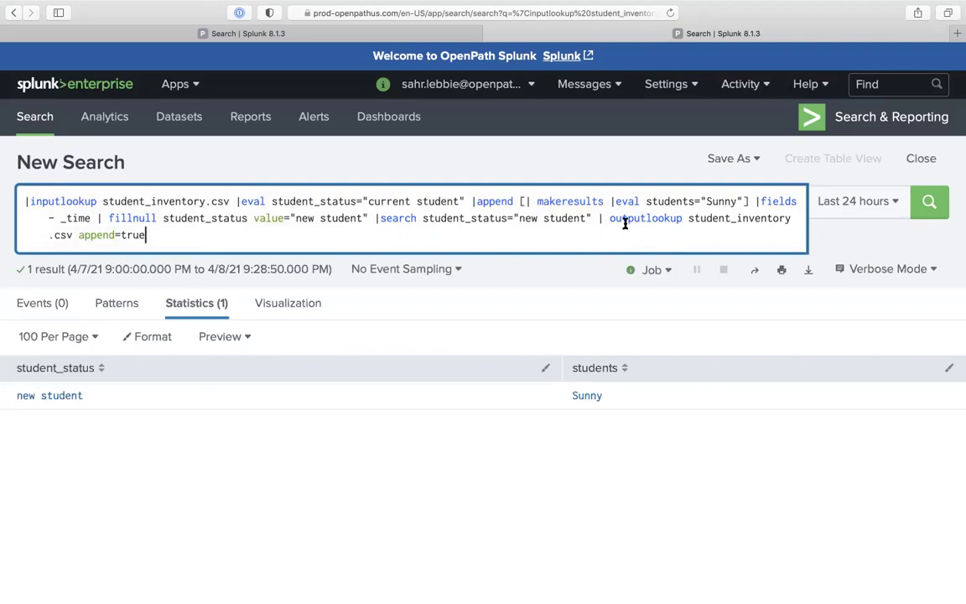
Remove the eval, append and outputlookup parts from the query
{"action": "left_click_drag", "start_coordinate": [623, 221], "coordinate": [593, 156]}
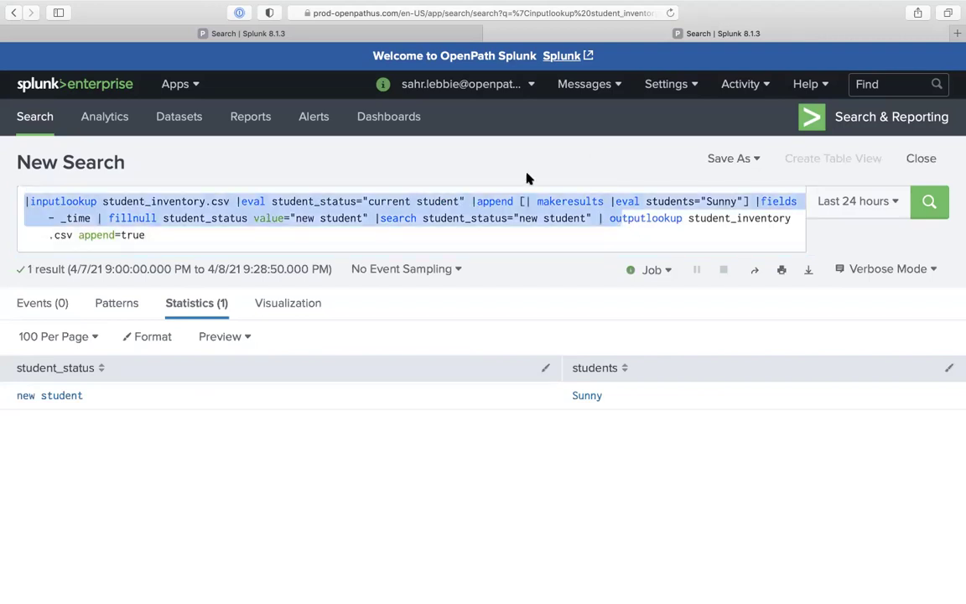
{"action": "left_click_drag", "start_coordinate": [686, 221], "coordinate": [101, 201]}
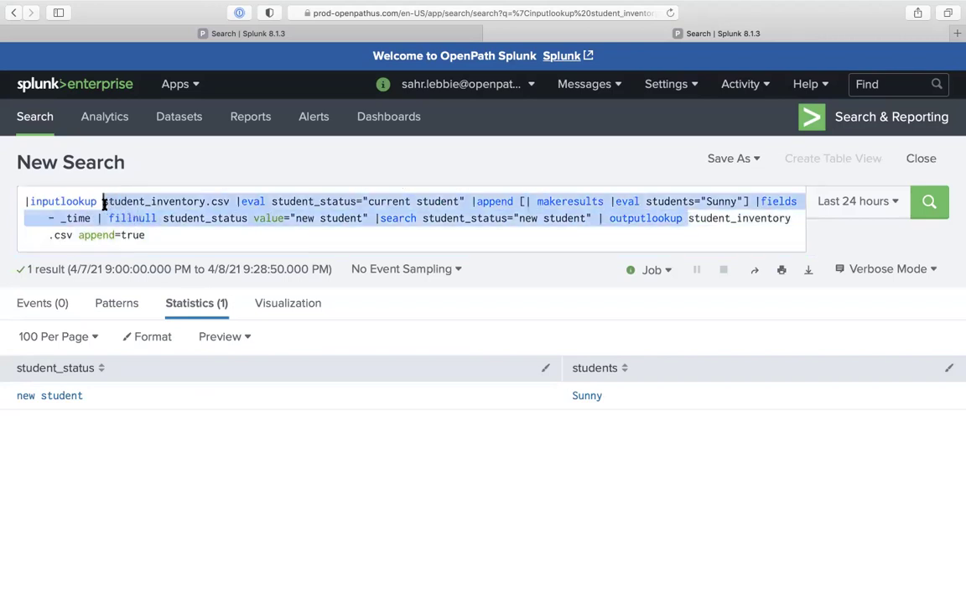
{"action": "key", "text": "BackSpace"}
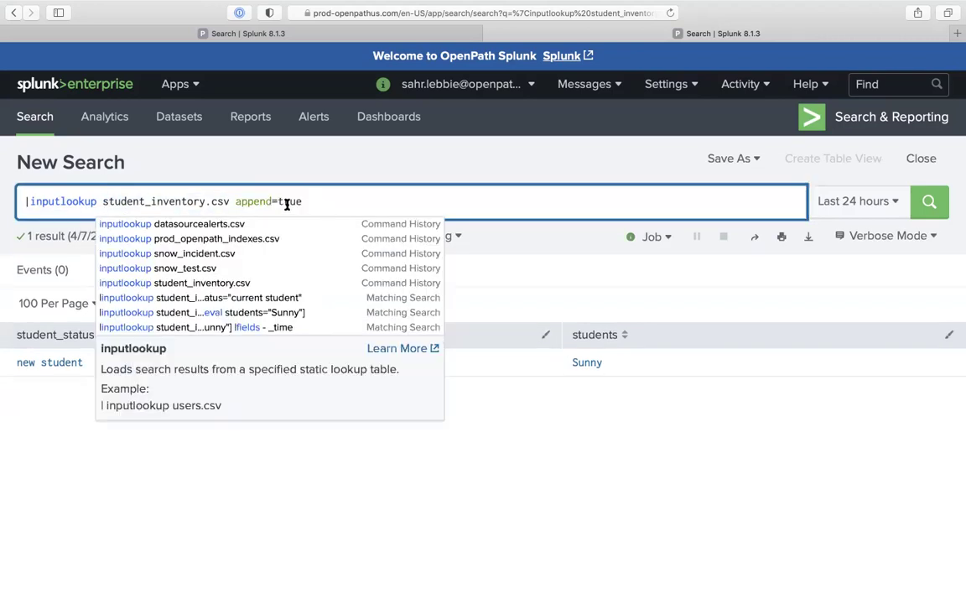
Drop the leftover append=true and run the inputlookup of student_inventory.csv, which lists Stephen and Sunny
{"action": "double_click", "coordinate": [250, 203]}
{"action": "key", "text": "BackSpace"}
{"action": "key", "text": "BackSpace"}
{"action": "key", "text": "Return"}
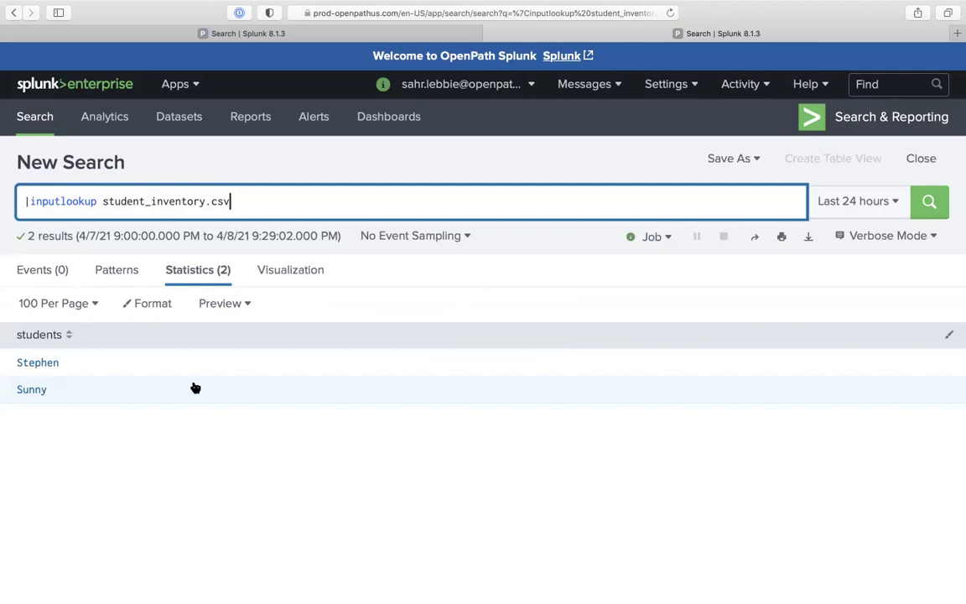
Go back to the full append search, then open and close Save As without saving
{"action": "left_click", "coordinate": [13, 13]}
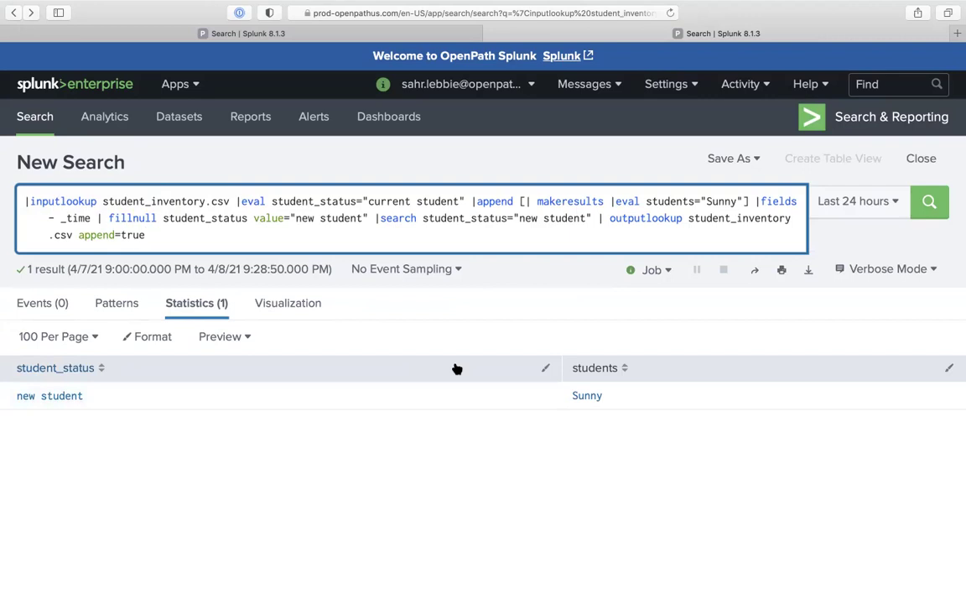
{"action": "left_click", "coordinate": [757, 166]}
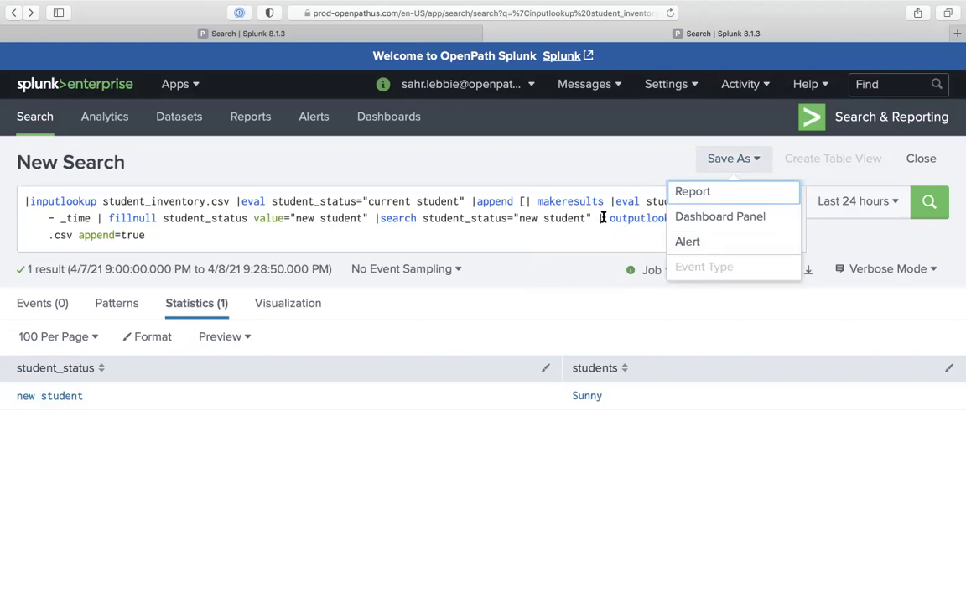
{"action": "left_click", "coordinate": [238, 234]}
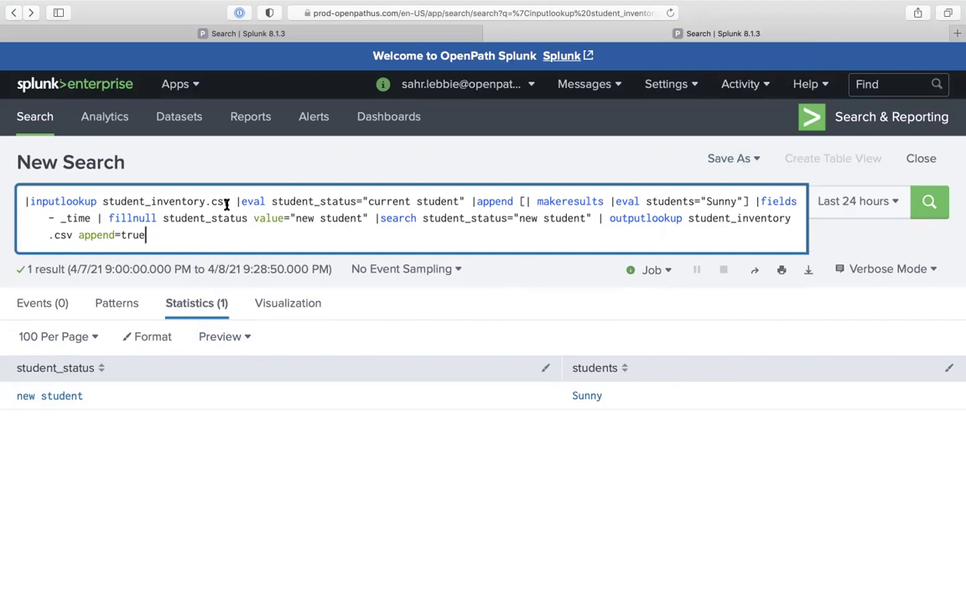
Cut the query to |inputlookup student_inventory.csv and run it, showing Stephen and Sunny
{"action": "left_click_drag", "start_coordinate": [238, 201], "coordinate": [319, 306]}
{"action": "key", "text": "BackSpace"}
{"action": "key", "text": "Return"}
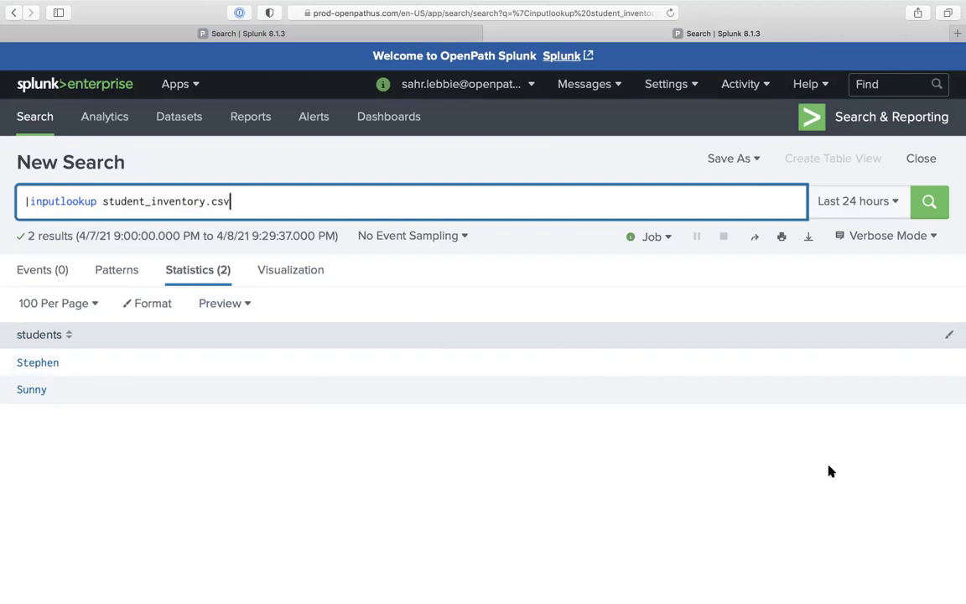
Switch to the Splunk Lesson 8 document
{"action": "mouse_move", "coordinate": [623, 4]}
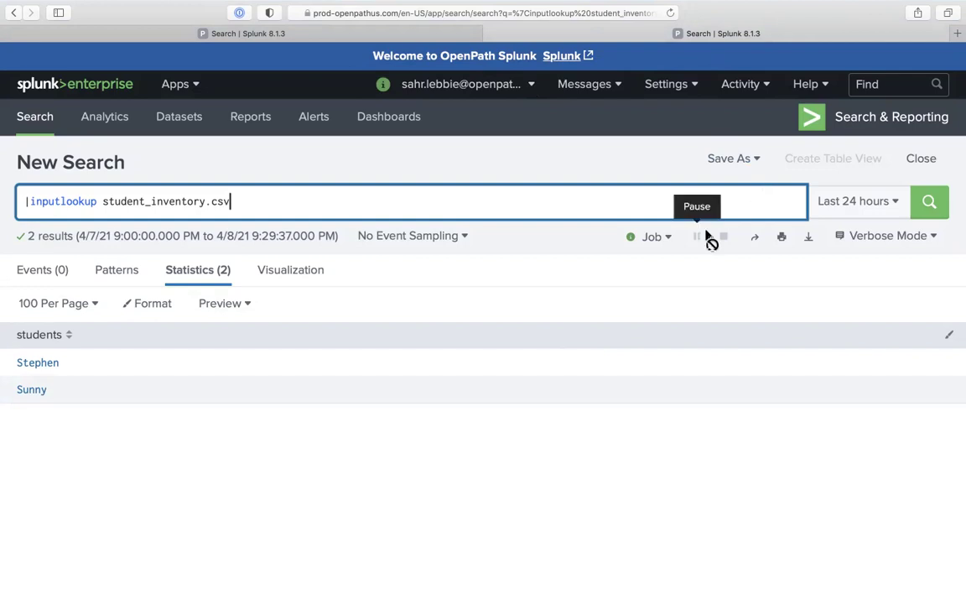
{"action": "key", "text": "super+Tab"}
{"action": "key", "text": "super+Tab"}
{"action": "mouse_move", "coordinate": [667, 6]}
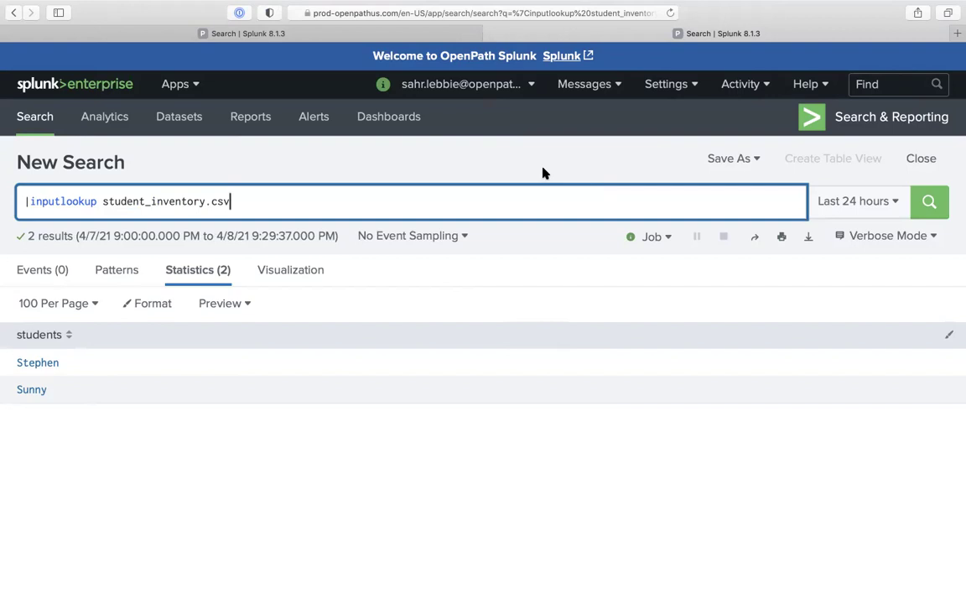
{"action": "mouse_move", "coordinate": [618, 9]}
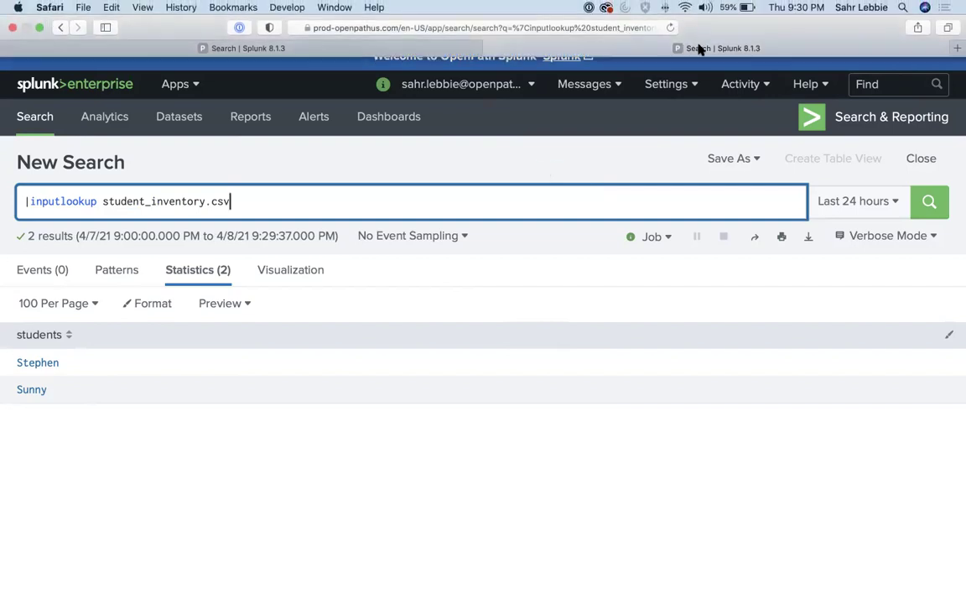
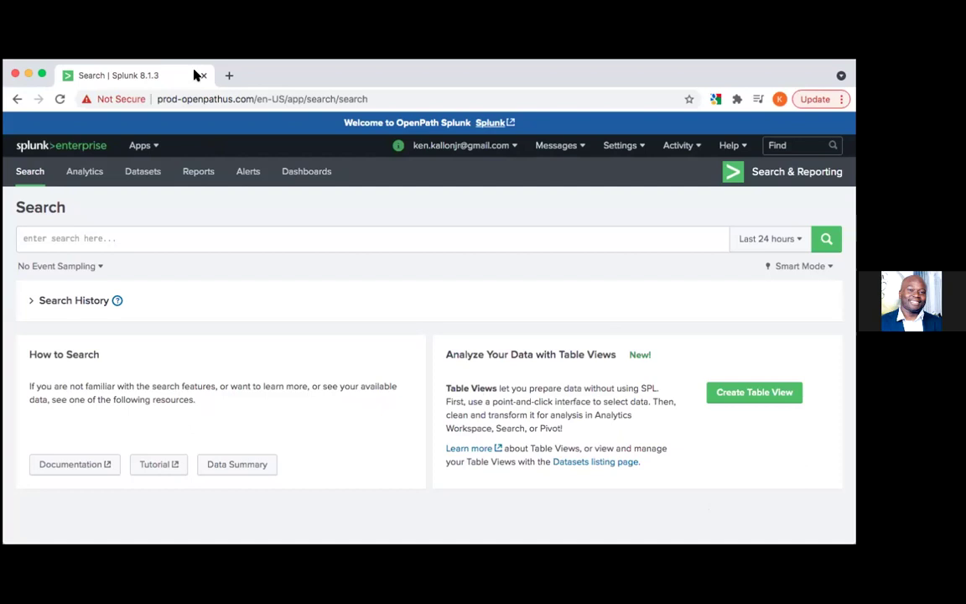
Type a pipe in the search bar, then choose Manage Apps from the scrolled Apps menu
{"action": "left_click", "coordinate": [50, 241]}
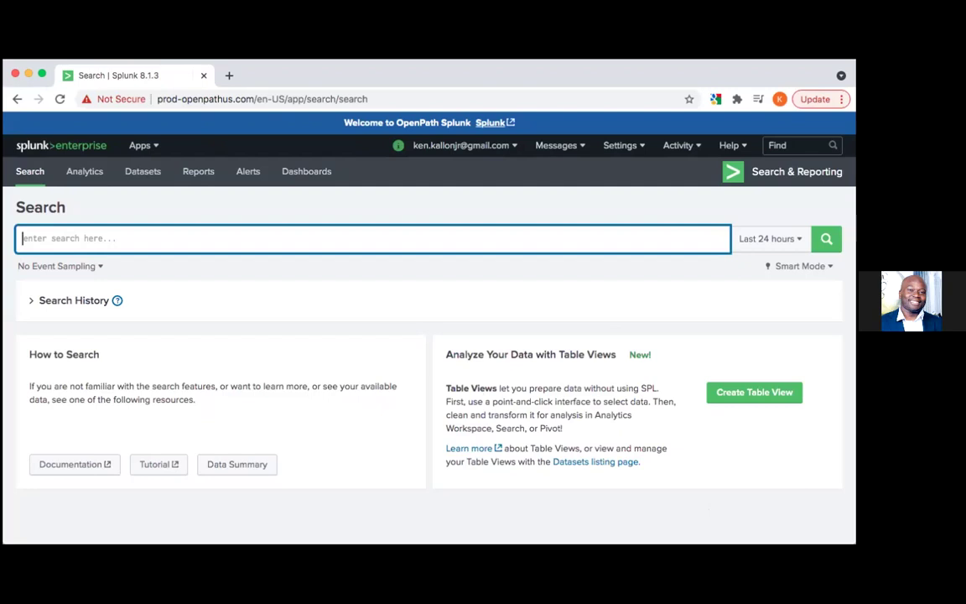
{"action": "type", "text": "|"}
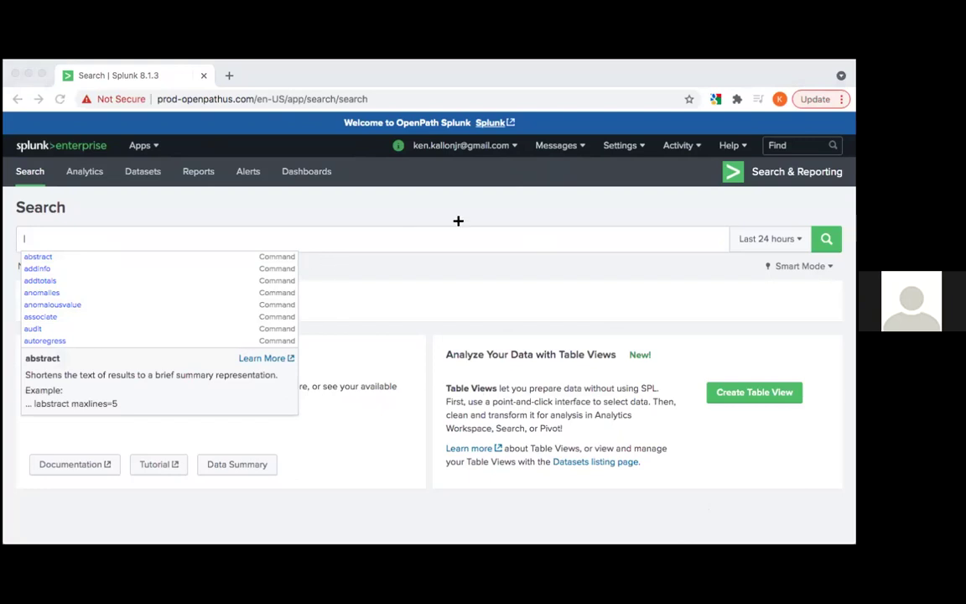
{"action": "left_click", "coordinate": [118, 189]}
{"action": "left_click", "coordinate": [142, 150]}
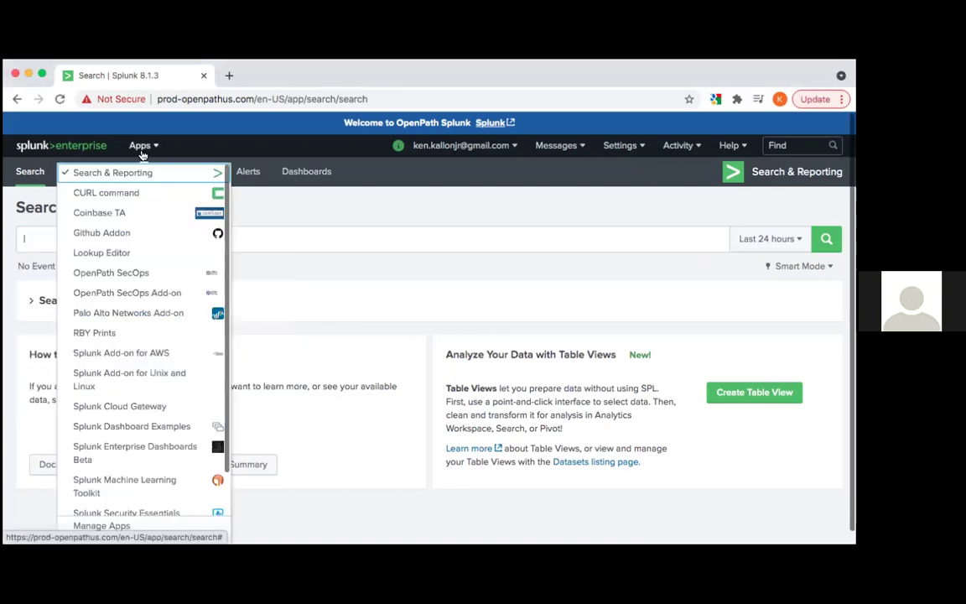
{"action": "scroll", "coordinate": [109, 344], "scroll_direction": "down", "scroll_amount": 2}
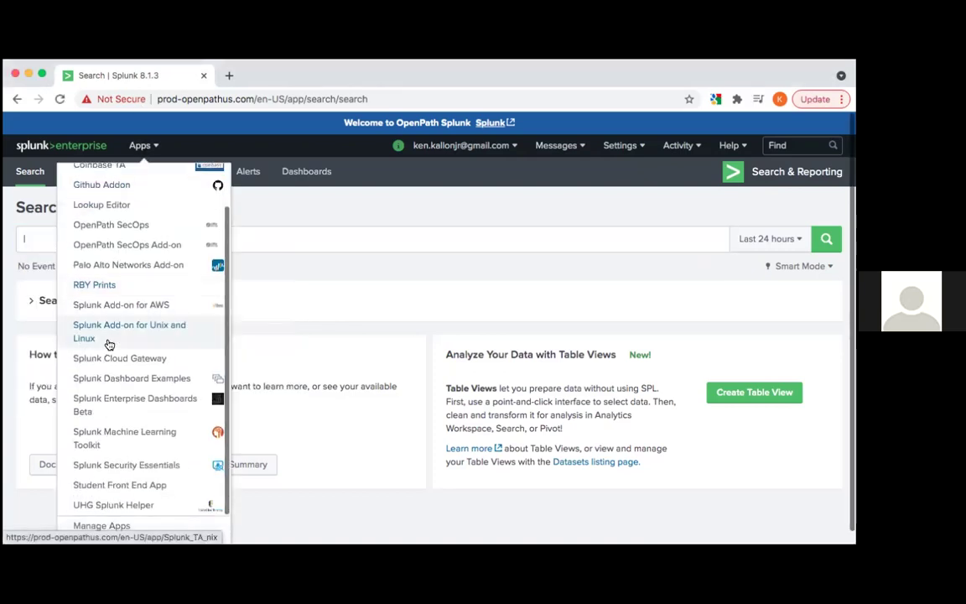
{"action": "scroll", "coordinate": [109, 344], "scroll_direction": "up", "scroll_amount": 2}
{"action": "scroll", "coordinate": [110, 345], "scroll_direction": "down", "scroll_amount": 1}
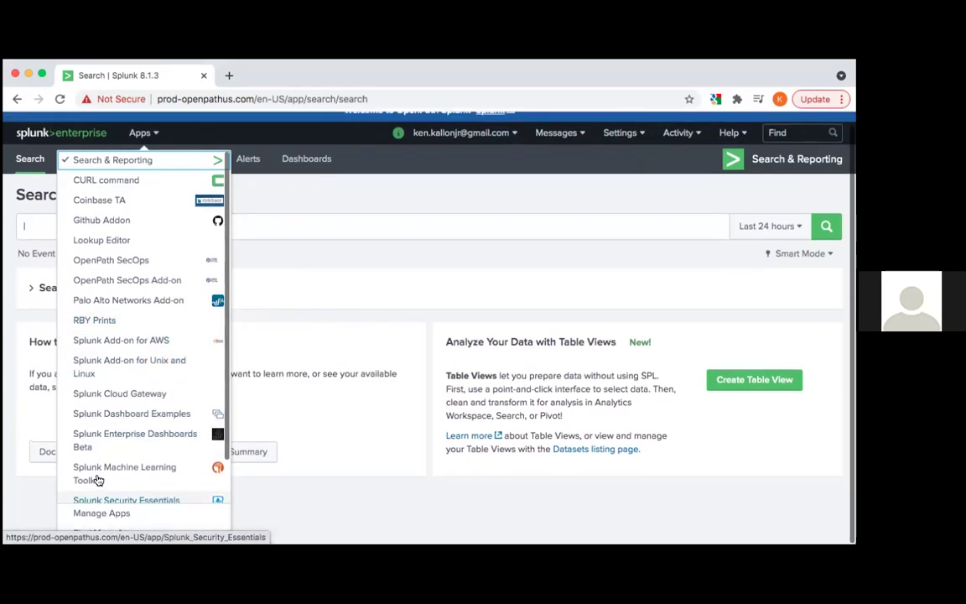
{"action": "scroll", "coordinate": [95, 478], "scroll_direction": "down", "scroll_amount": 2}
{"action": "scroll", "coordinate": [116, 432], "scroll_direction": "up", "scroll_amount": 2}
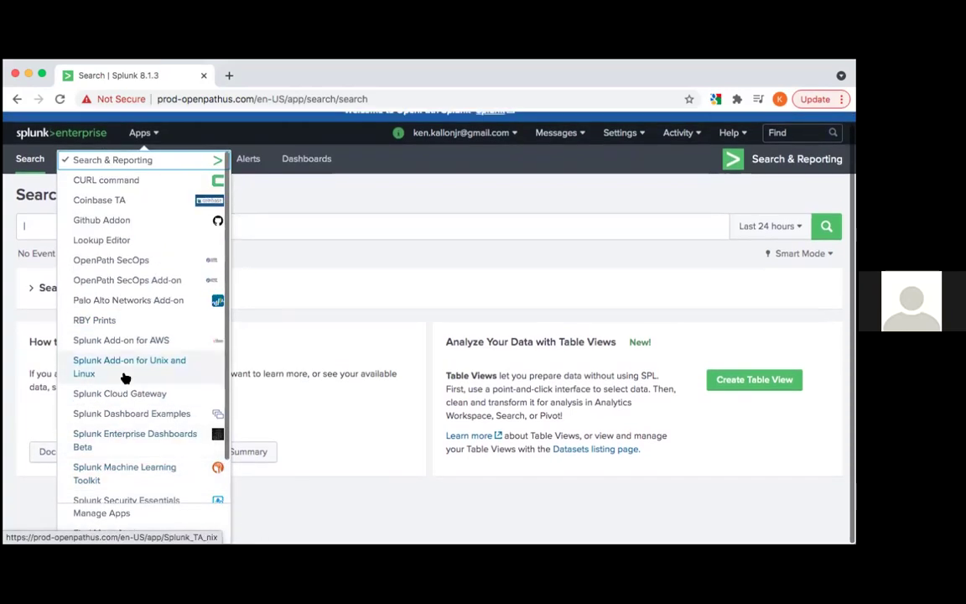
{"action": "scroll", "coordinate": [125, 373], "scroll_direction": "down", "scroll_amount": 2}
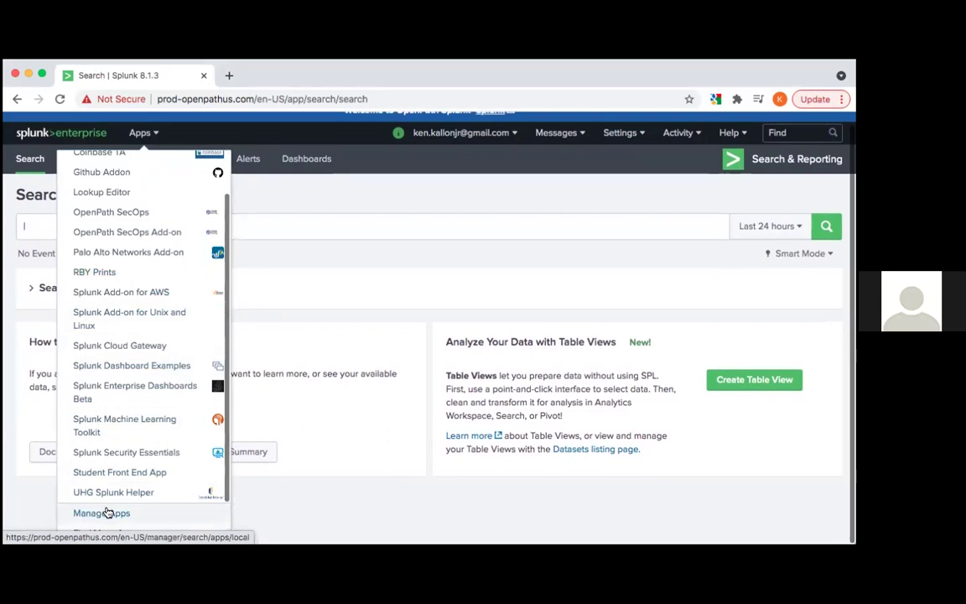
{"action": "scroll", "coordinate": [108, 510], "scroll_direction": "up", "scroll_amount": 1}
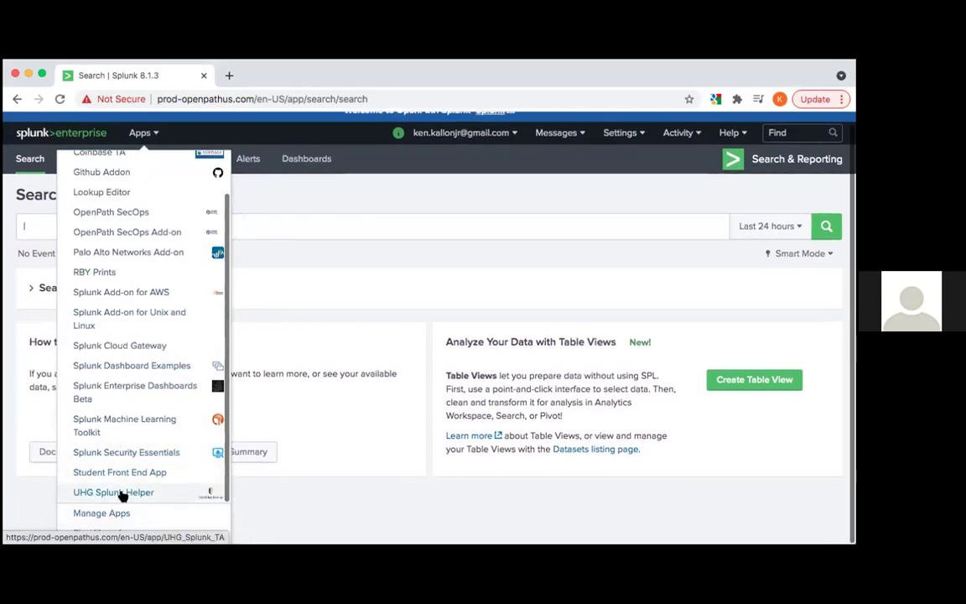
{"action": "left_click", "coordinate": [122, 513]}
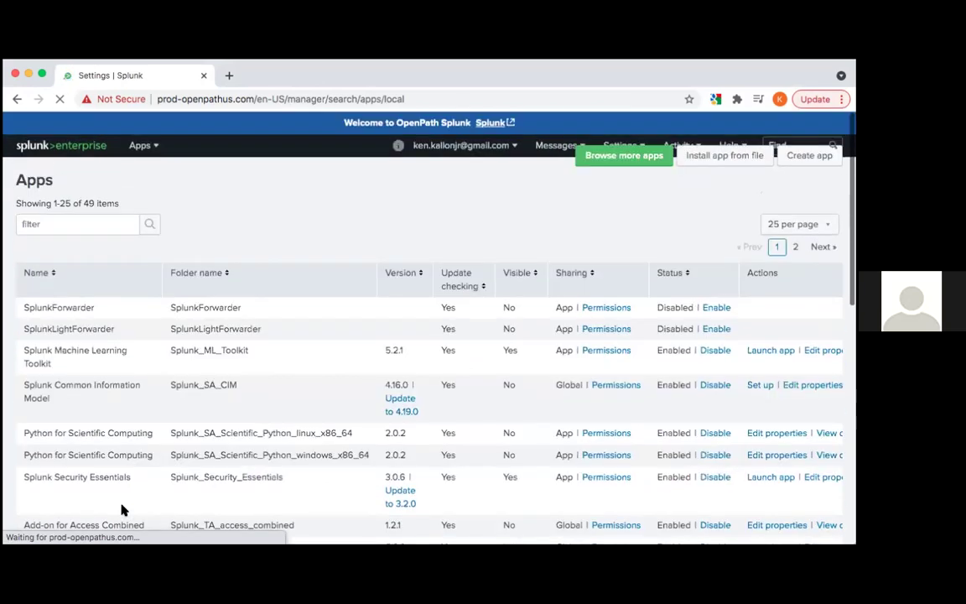
Scroll the installed apps table and try filtering it with 'mobile'
{"action": "scroll", "coordinate": [114, 328], "scroll_direction": "down", "scroll_amount": 2}
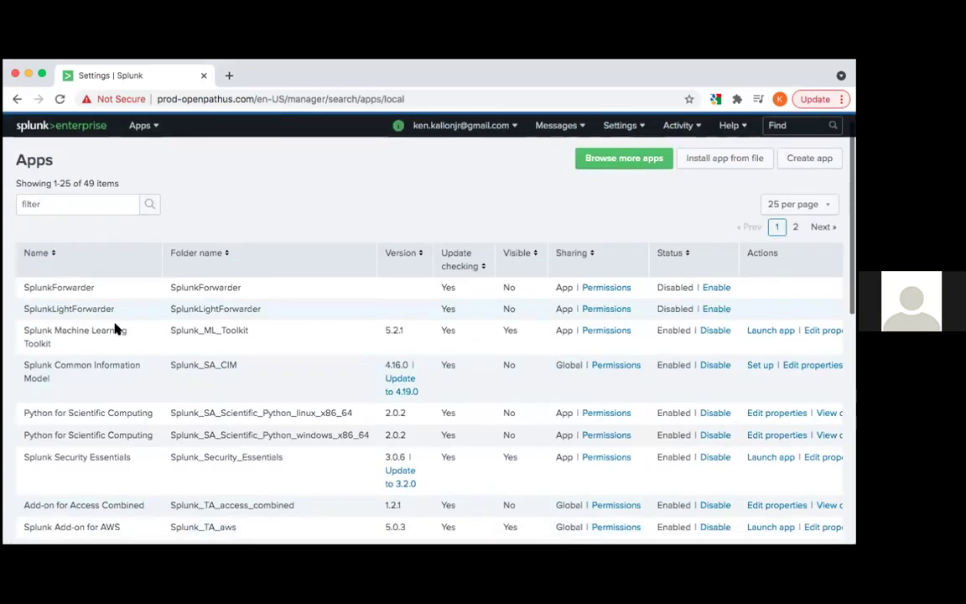
{"action": "scroll", "coordinate": [103, 376], "scroll_direction": "down", "scroll_amount": 10}
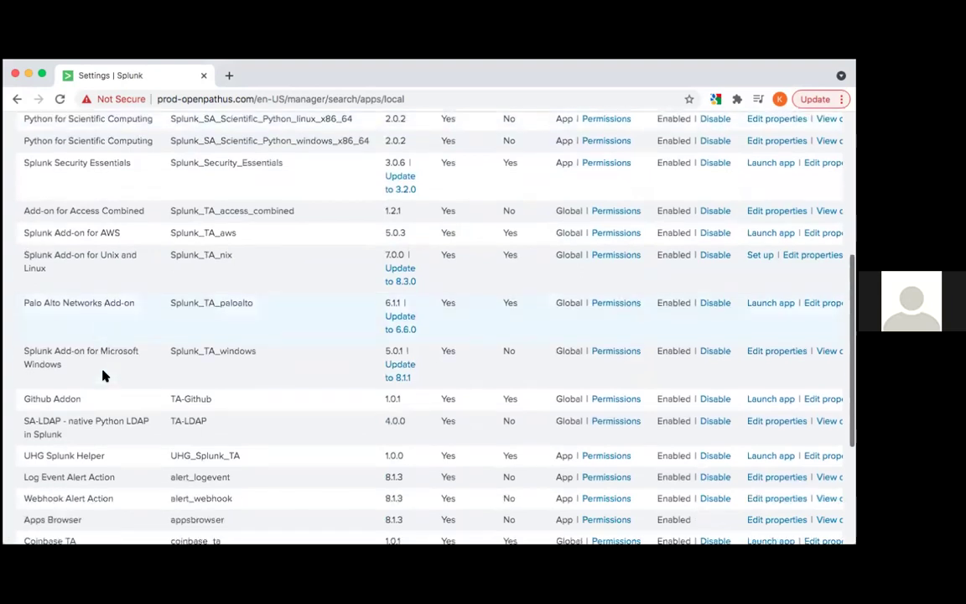
{"action": "scroll", "coordinate": [103, 376], "scroll_direction": "down", "scroll_amount": 4}
{"action": "scroll", "coordinate": [103, 375], "scroll_direction": "up", "scroll_amount": 20}
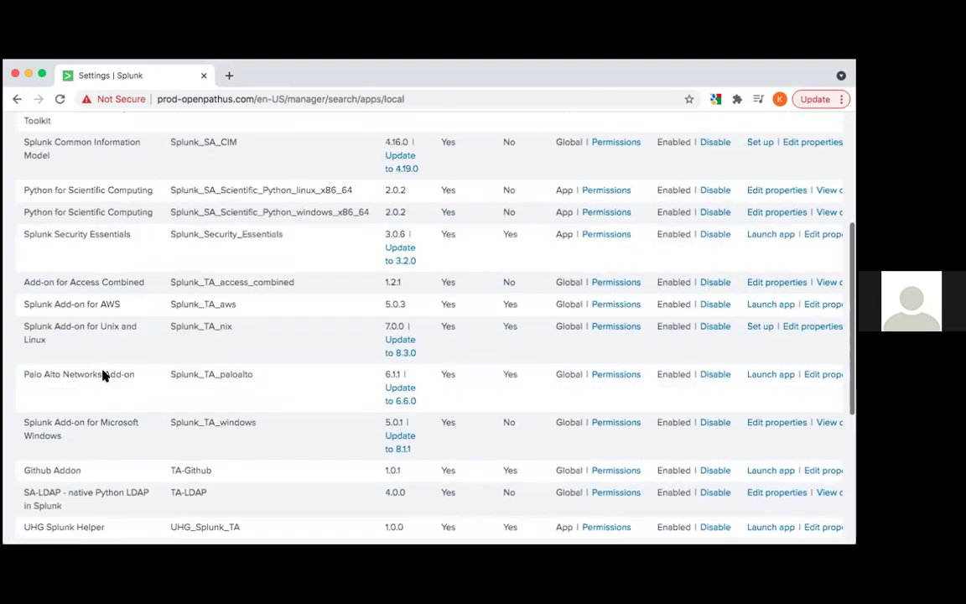
{"action": "left_click", "coordinate": [99, 217]}
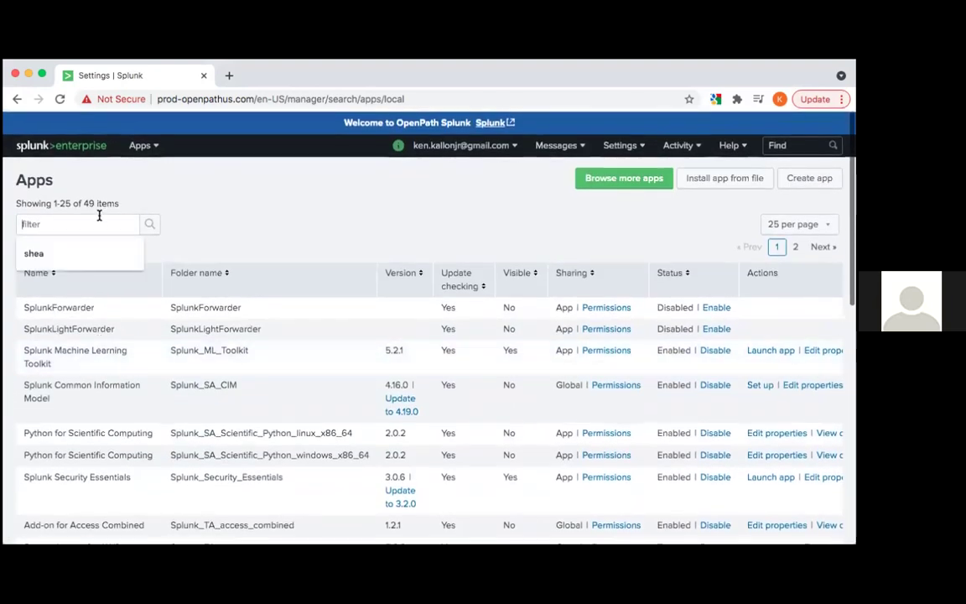
{"action": "type", "text": ".p"}
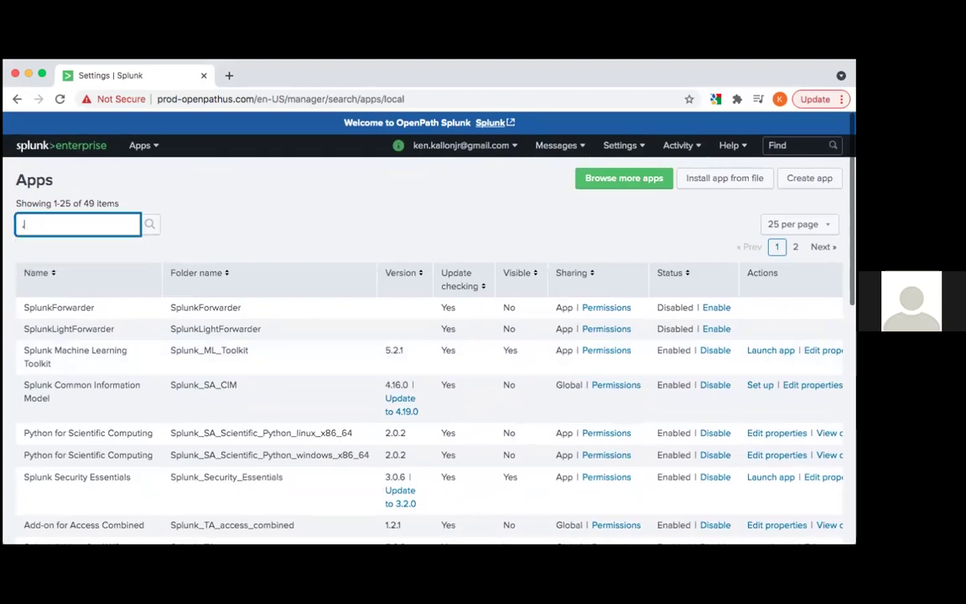
{"action": "key", "text": "BackSpace"}
{"action": "key", "text": "BackSpace"}
{"action": "type", "text": "mobile"}
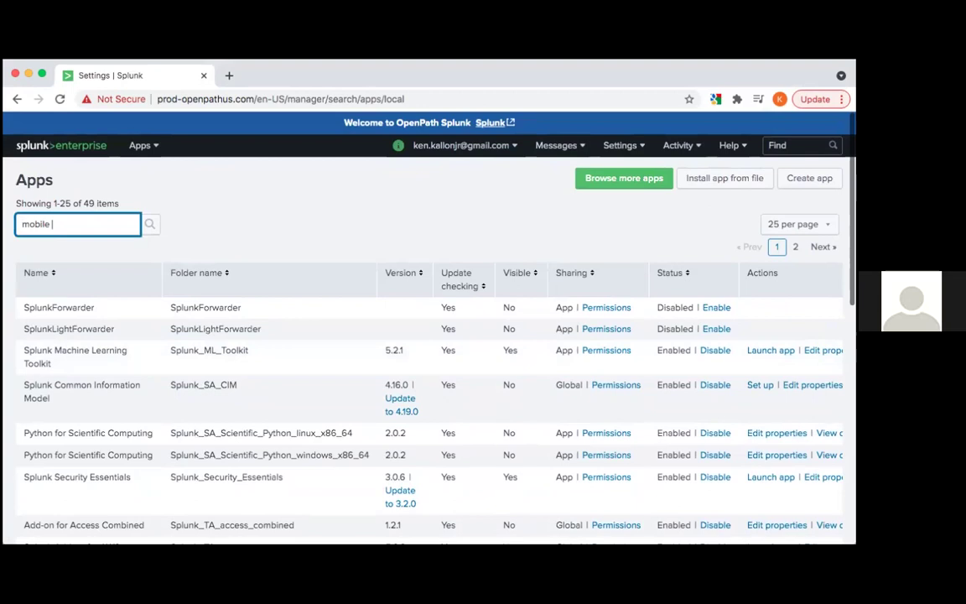
{"action": "key", "text": "BackSpace"}
{"action": "key", "text": "BackSpace"}
{"action": "key", "text": "BackSpace"}
{"action": "key", "text": "BackSpace"}
{"action": "key", "text": "BackSpace"}
{"action": "key", "text": "BackSpace"}
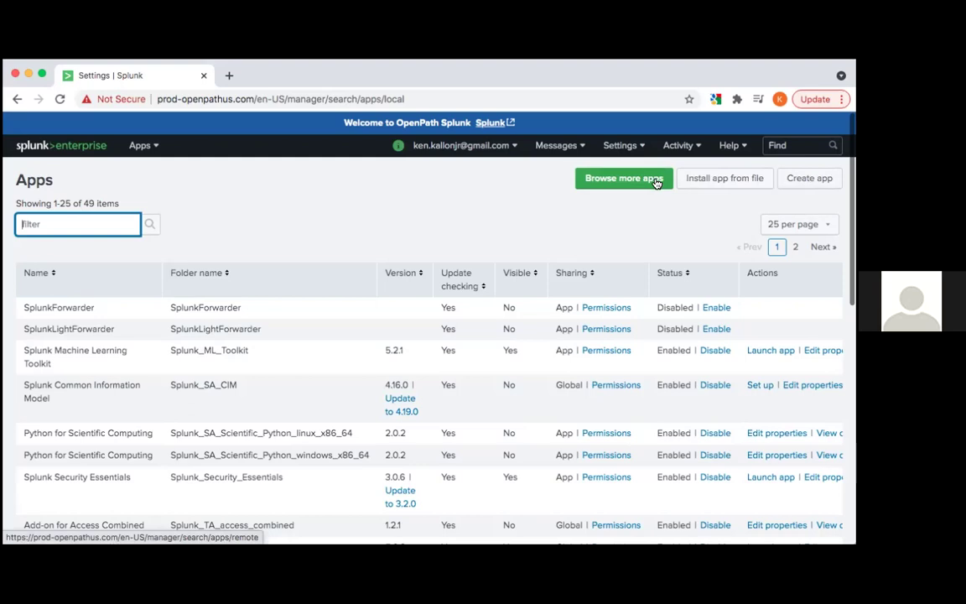
Scroll through the apps list again, then open the Browse more apps catalogue
{"action": "scroll", "coordinate": [621, 308], "scroll_direction": "down", "scroll_amount": 2}
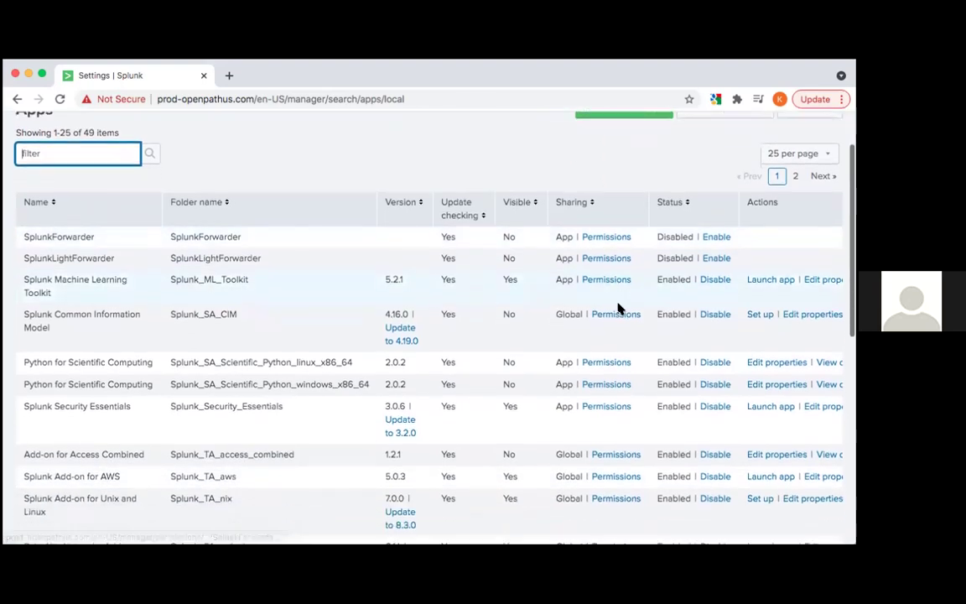
{"action": "scroll", "coordinate": [619, 308], "scroll_direction": "down", "scroll_amount": 3}
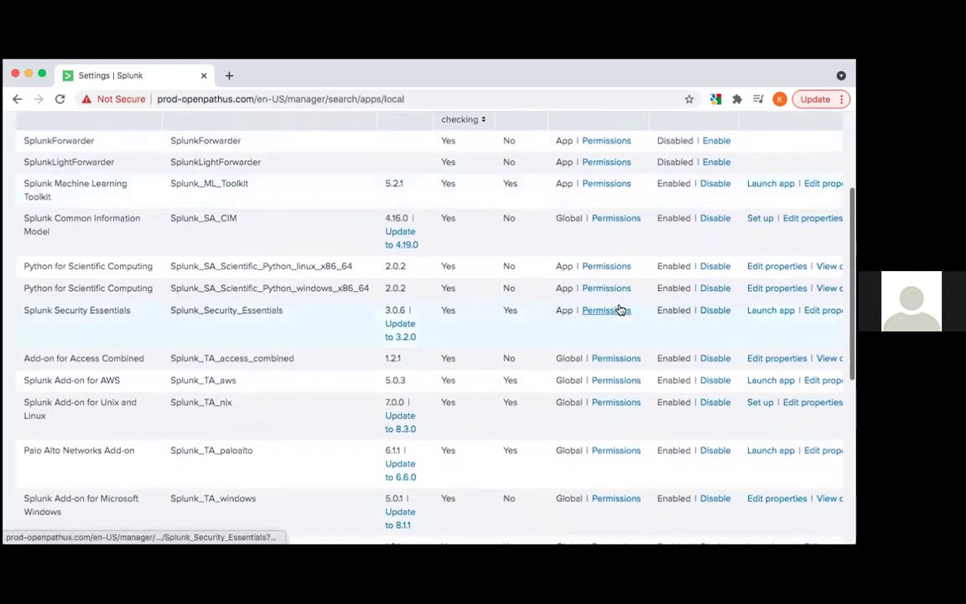
{"action": "scroll", "coordinate": [618, 309], "scroll_direction": "down", "scroll_amount": 3}
{"action": "scroll", "coordinate": [432, 384], "scroll_direction": "down", "scroll_amount": 2}
{"action": "scroll", "coordinate": [432, 384], "scroll_direction": "down", "scroll_amount": 2}
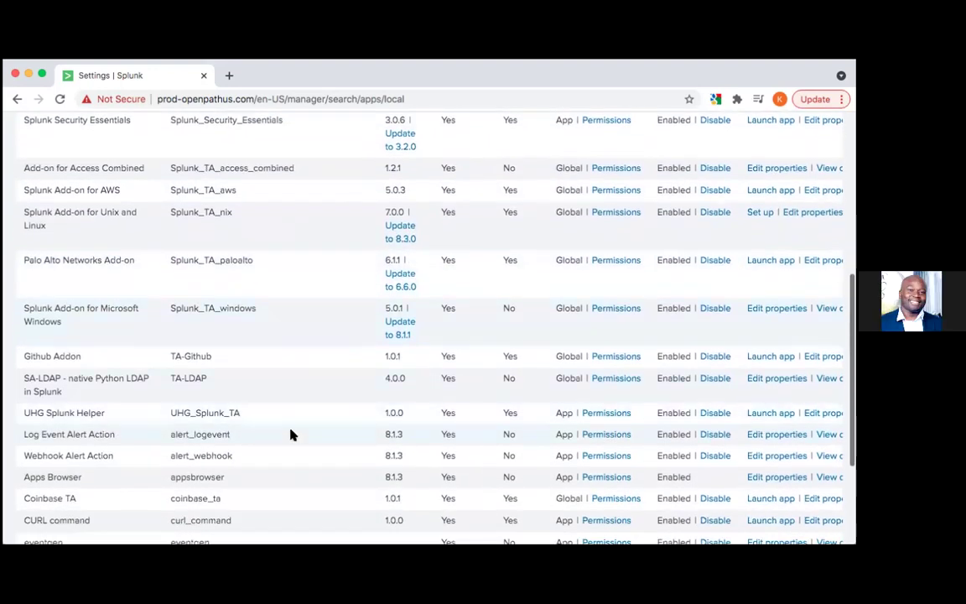
{"action": "scroll", "coordinate": [291, 434], "scroll_direction": "up", "scroll_amount": 10}
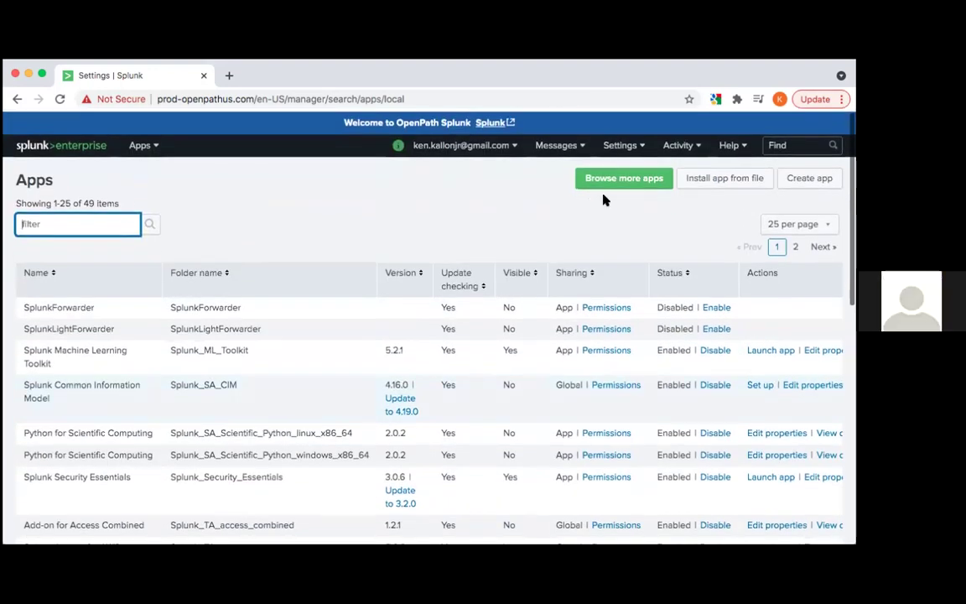
{"action": "left_click", "coordinate": [625, 186]}
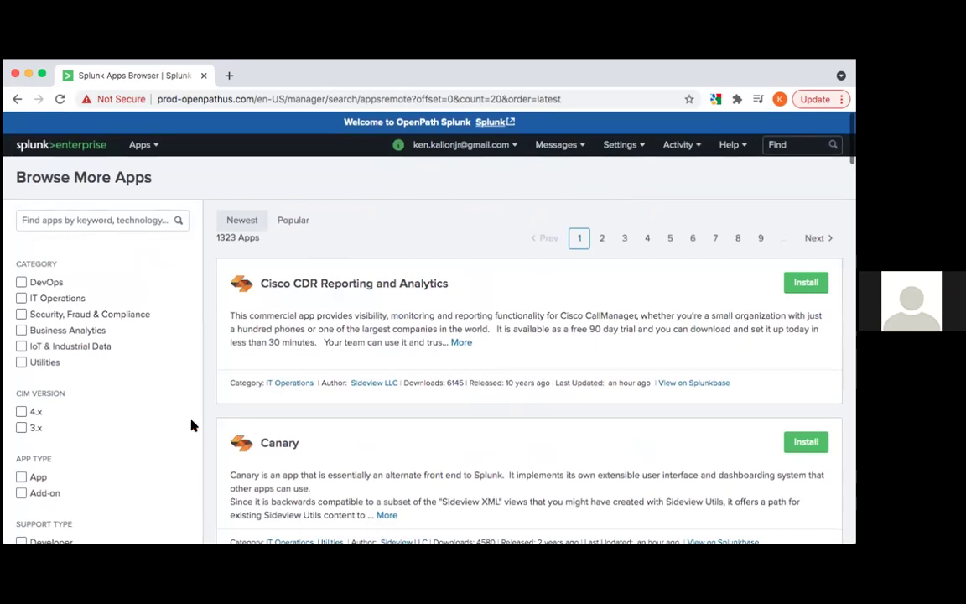
Search the catalogue for 'cisco' to get 48 matches, then start clearing the search text
{"action": "left_click", "coordinate": [115, 220]}
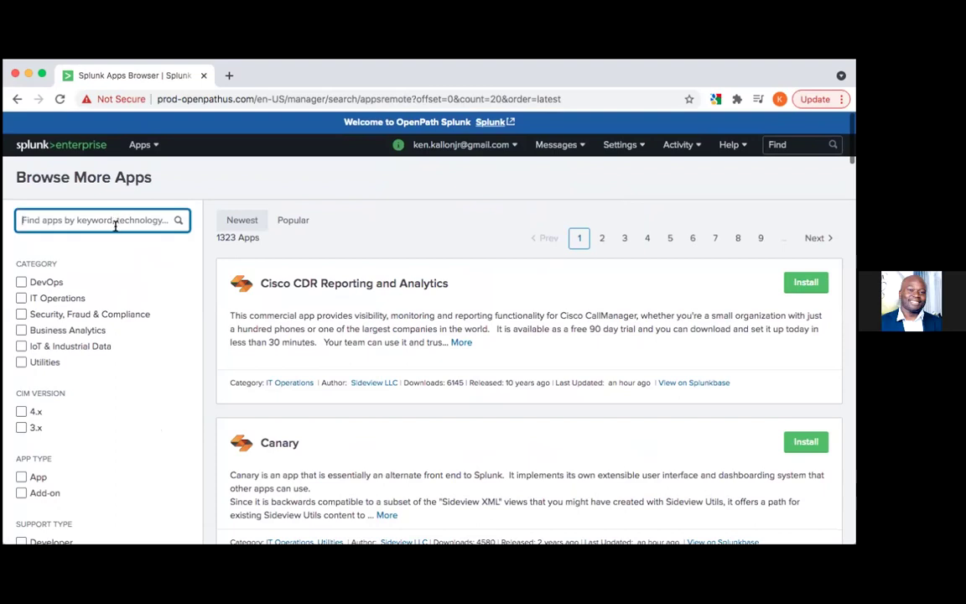
{"action": "type", "text": "cics"}
{"action": "key", "text": "BackSpace"}
{"action": "key", "text": "BackSpace"}
{"action": "key", "text": "BackSpace"}
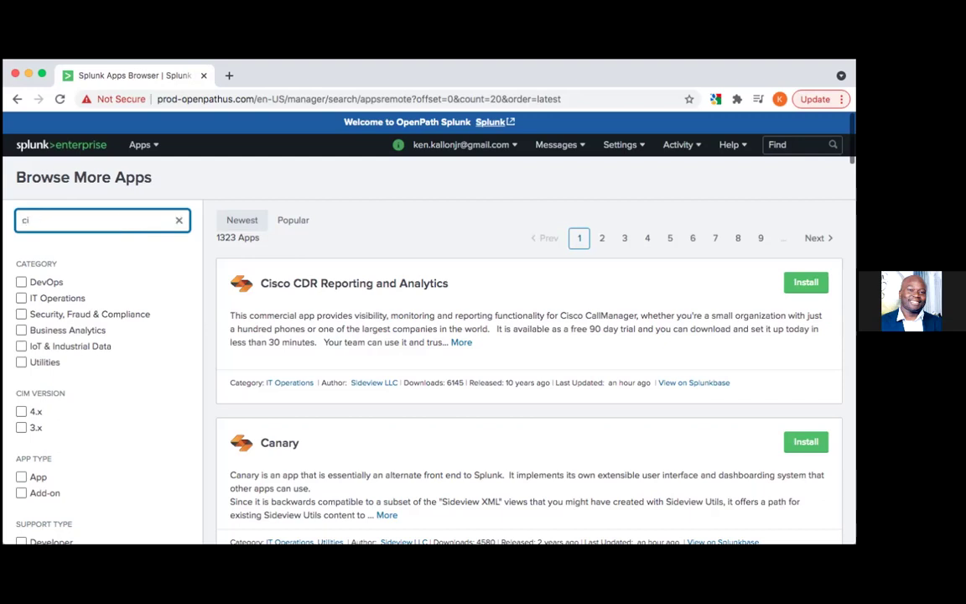
{"action": "type", "text": "isco"}
{"action": "key", "text": "Return"}
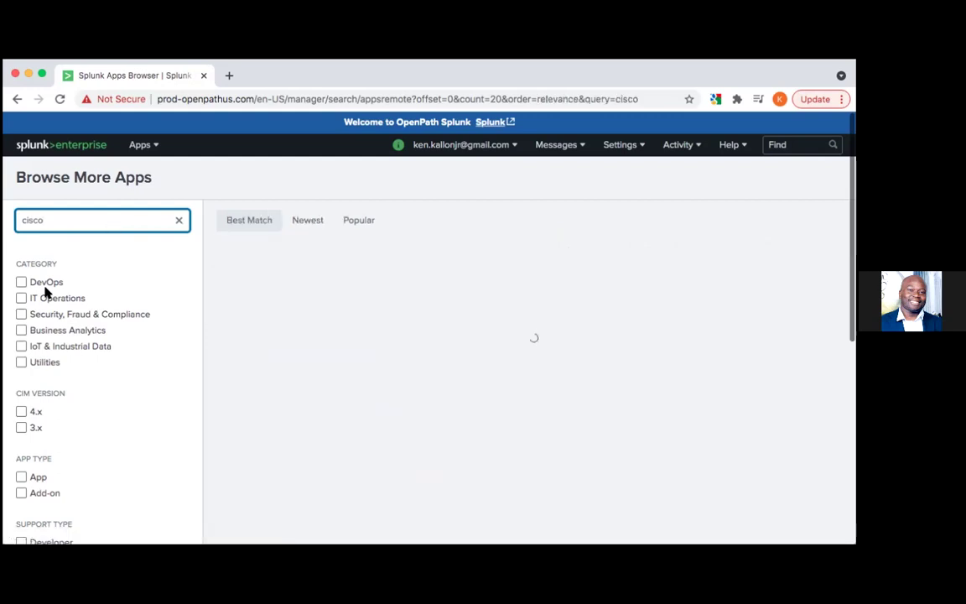
{"action": "scroll", "coordinate": [422, 341], "scroll_direction": "down", "scroll_amount": 2}
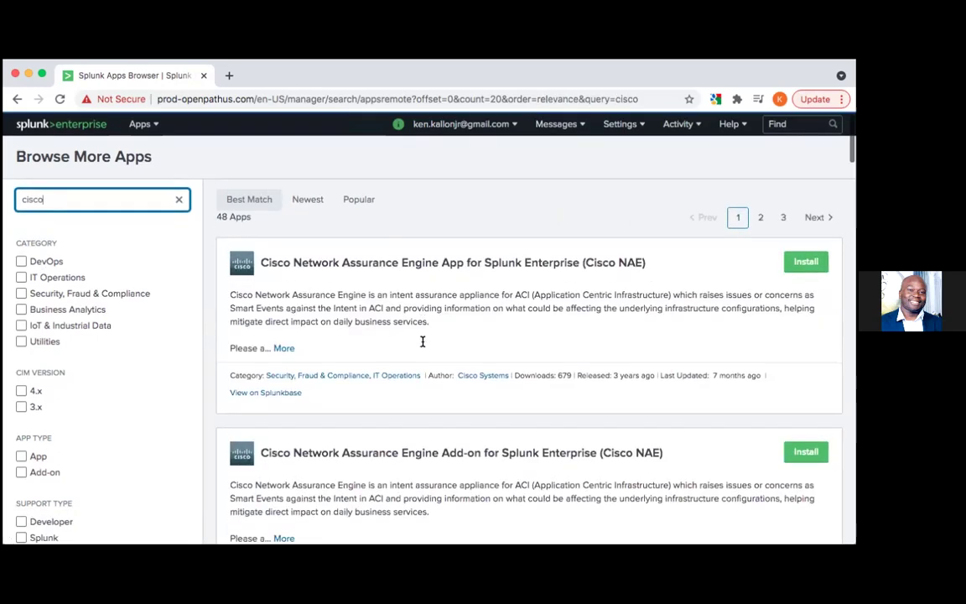
{"action": "key", "text": "BackSpace"}
{"action": "key", "text": "BackSpace"}
{"action": "key", "text": "BackSpace"}
{"action": "key", "text": "BackSpace"}
{"action": "key", "text": "BackSpace"}
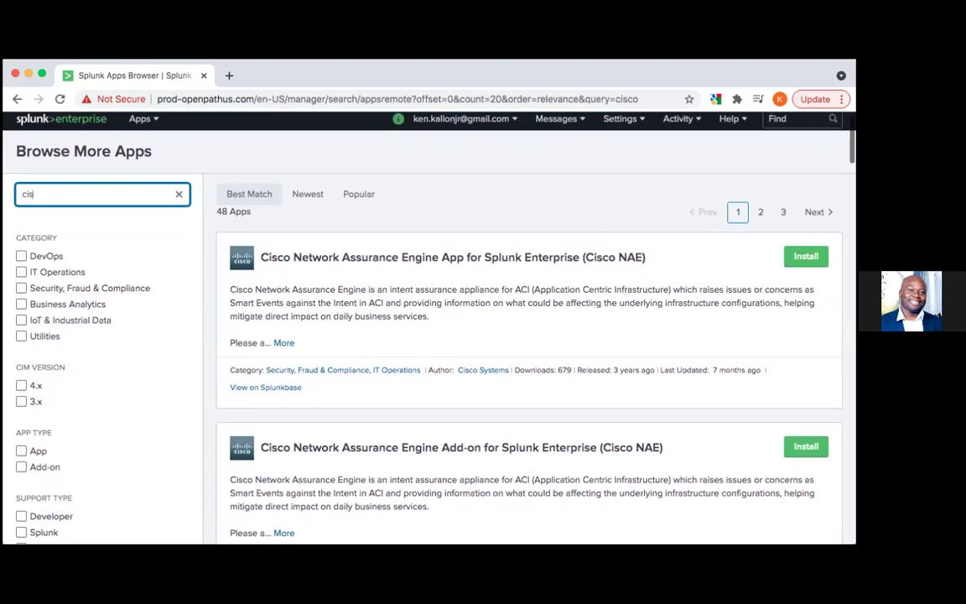
Search the catalogue for 'Jira', then 'Snow', then 'Service now', giving 137 results
{"action": "type", "text": "Jira"}
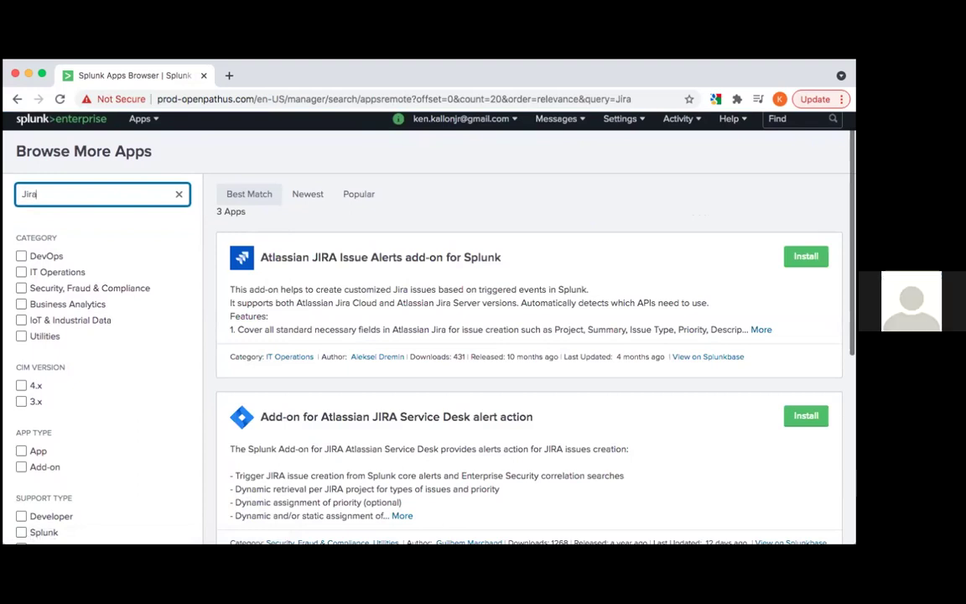
{"action": "scroll", "coordinate": [345, 339], "scroll_direction": "down", "scroll_amount": 3}
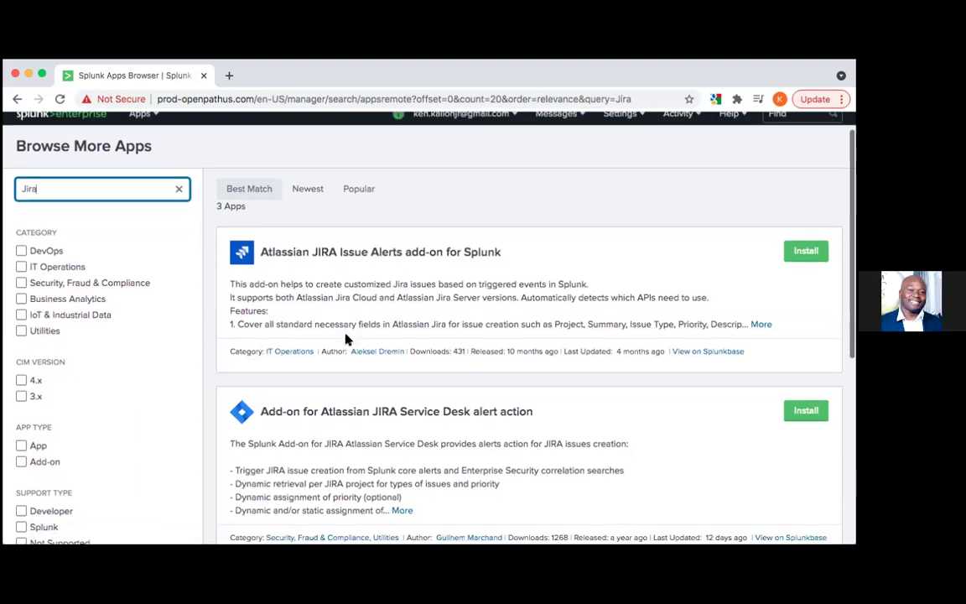
{"action": "scroll", "coordinate": [345, 339], "scroll_direction": "up", "scroll_amount": 4}
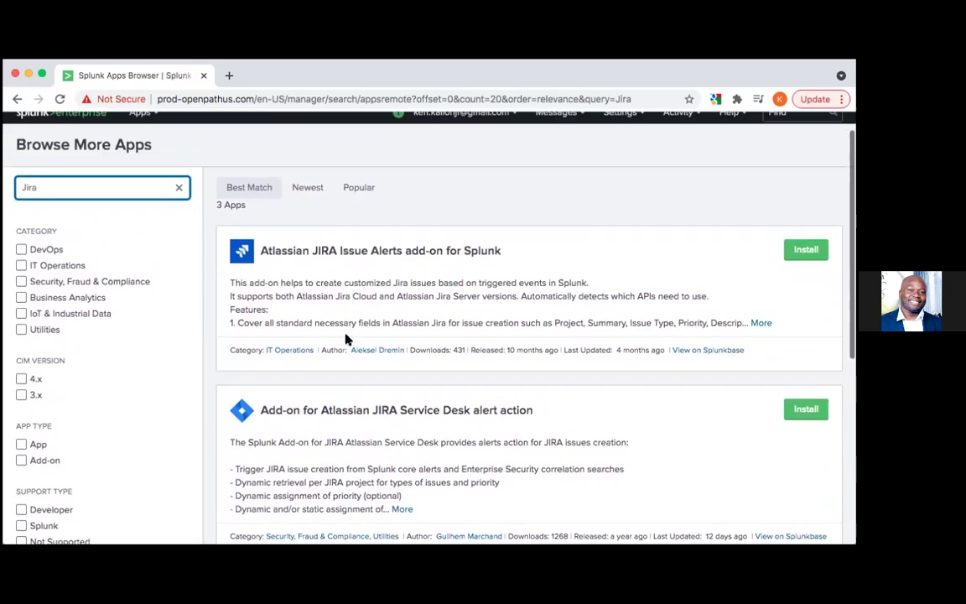
{"action": "double_click", "coordinate": [97, 224]}
{"action": "type", "text": "Snow"}
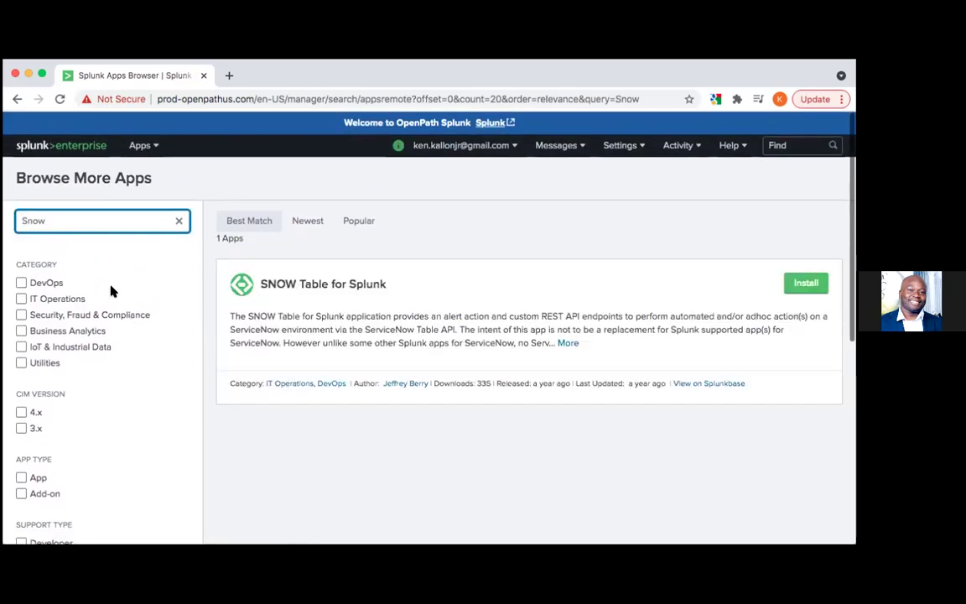
{"action": "left_click", "coordinate": [73, 213]}
{"action": "double_click", "coordinate": [73, 213]}
{"action": "type", "text": "Service now"}
{"action": "key", "text": "Return"}
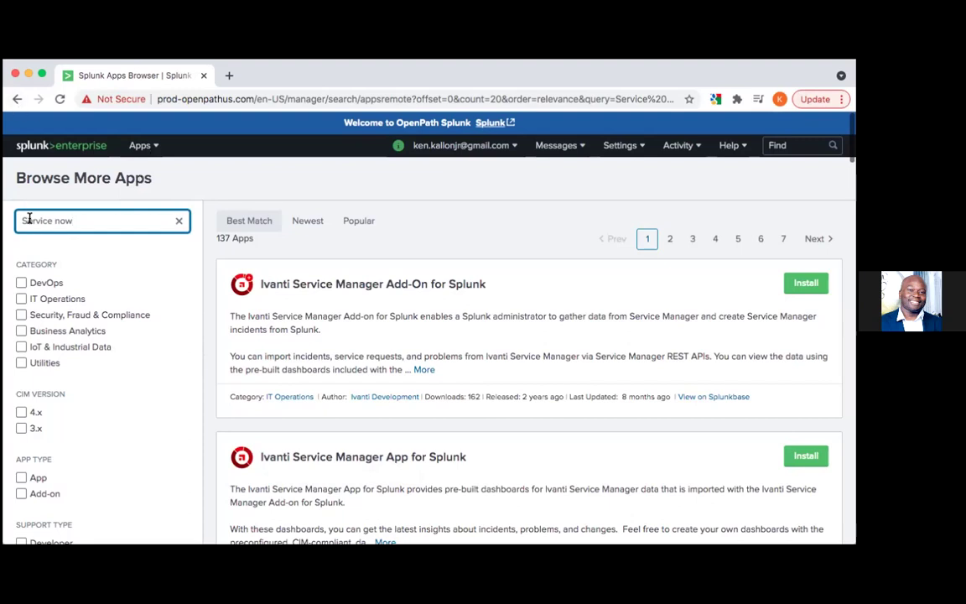
Select and delete the 'Service now' text so the app search box is empty
{"action": "left_click_drag", "start_coordinate": [24, 220], "coordinate": [45, 220]}
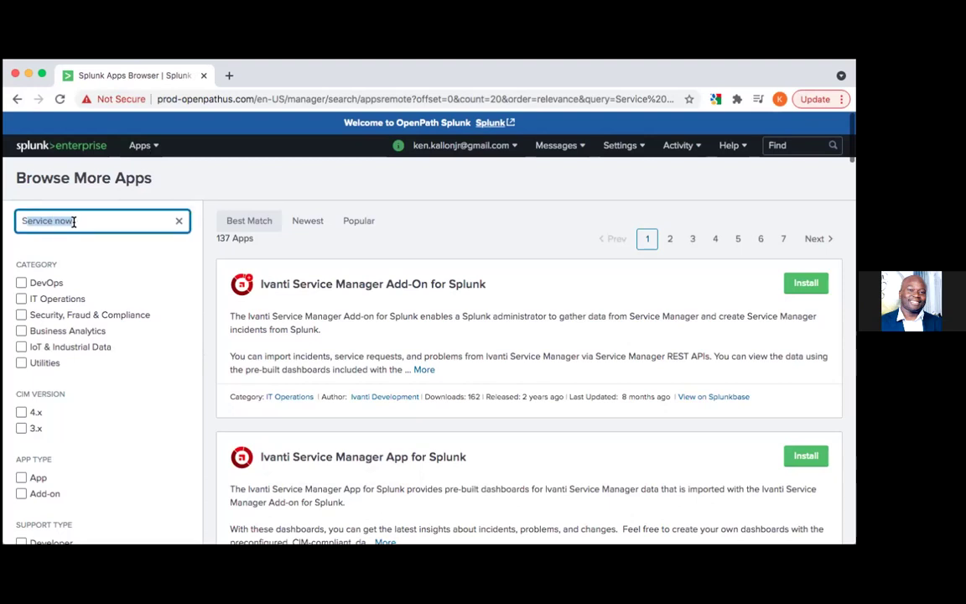
{"action": "type", "text": "S"}
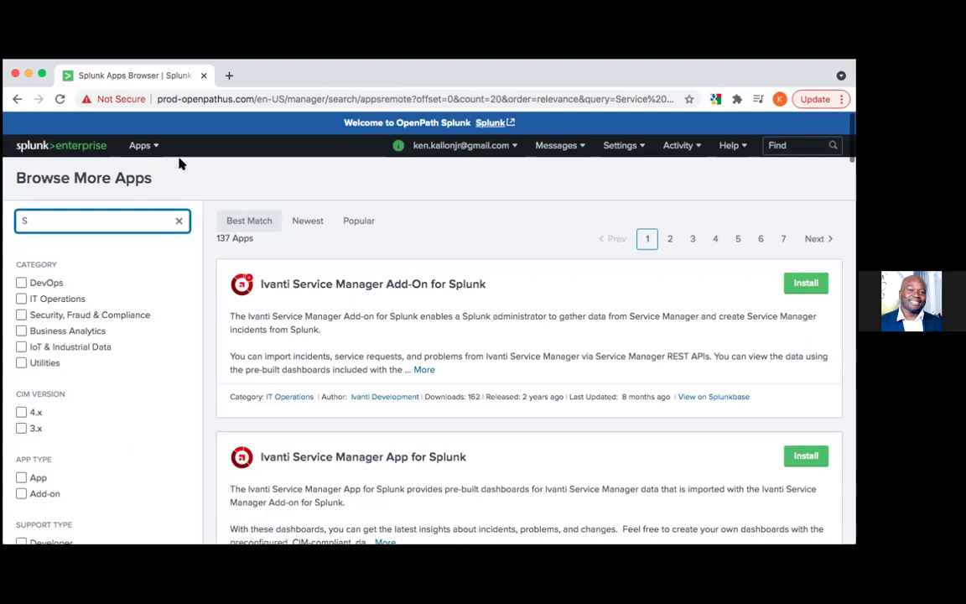
{"action": "key", "text": "BackSpace"}
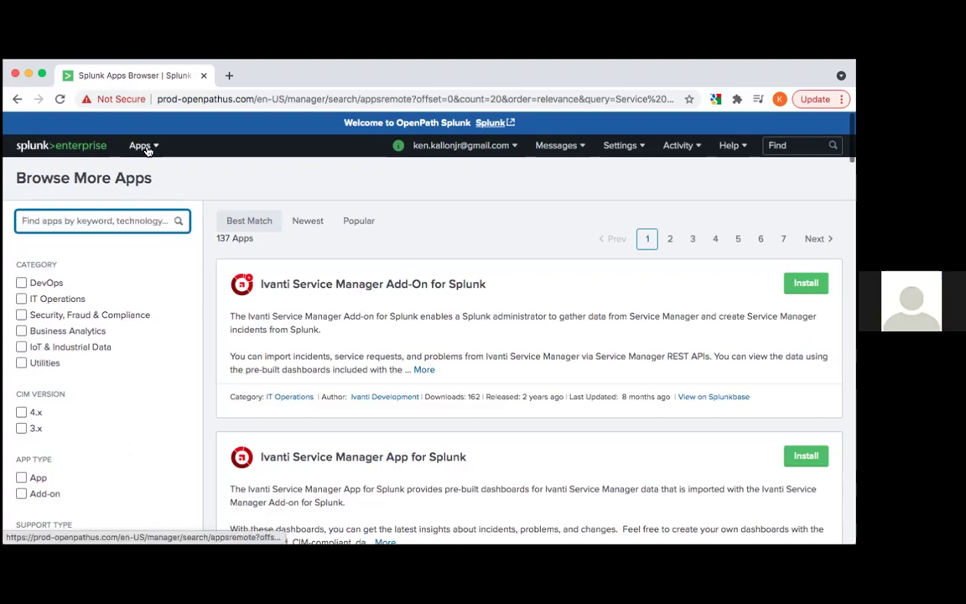
Glance at the Apps menu, return home via the splunk>enterprise logo, and open Settings
{"action": "left_click", "coordinate": [144, 146]}
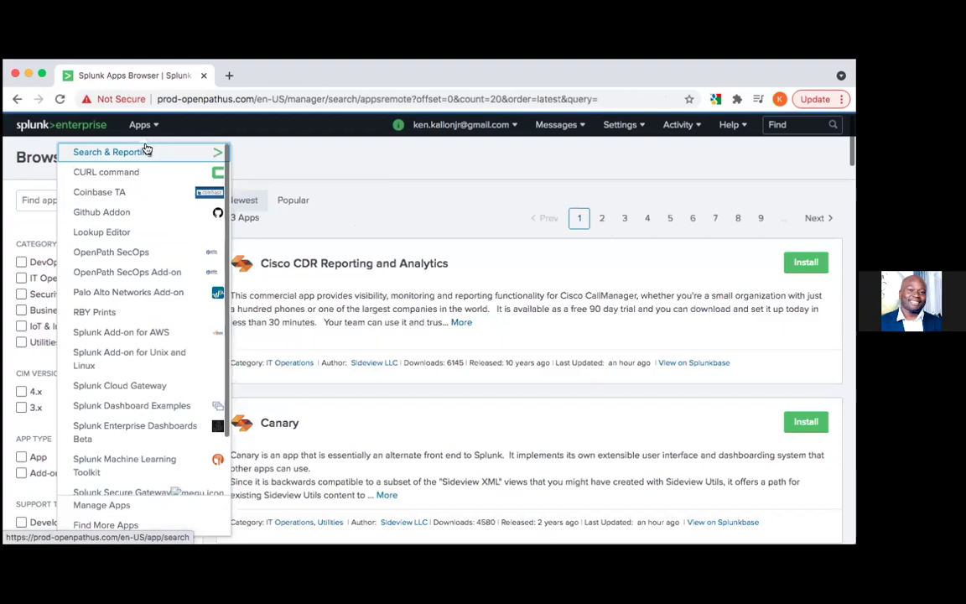
{"action": "left_click", "coordinate": [149, 125]}
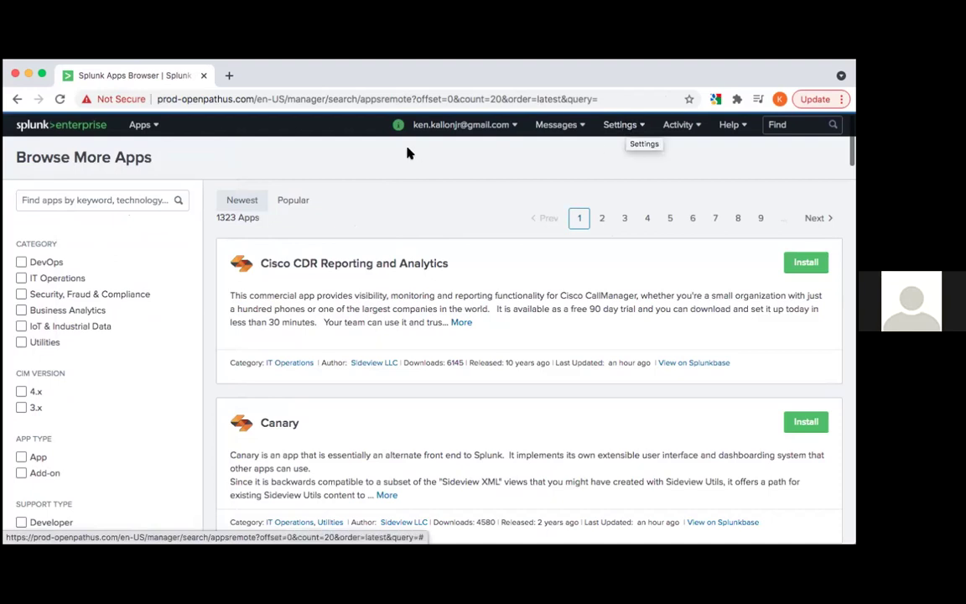
{"action": "left_click", "coordinate": [99, 126]}
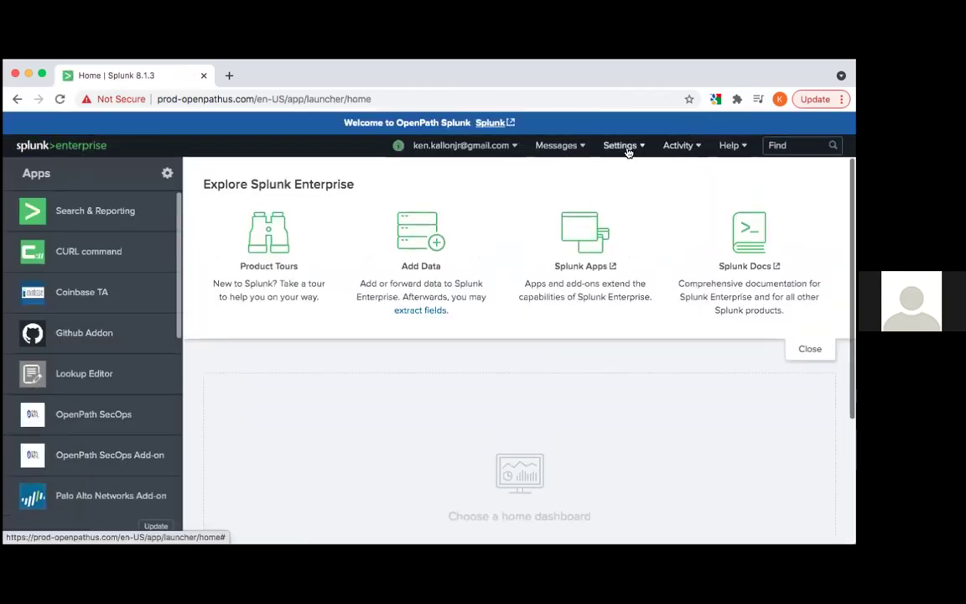
{"action": "left_click", "coordinate": [626, 148]}
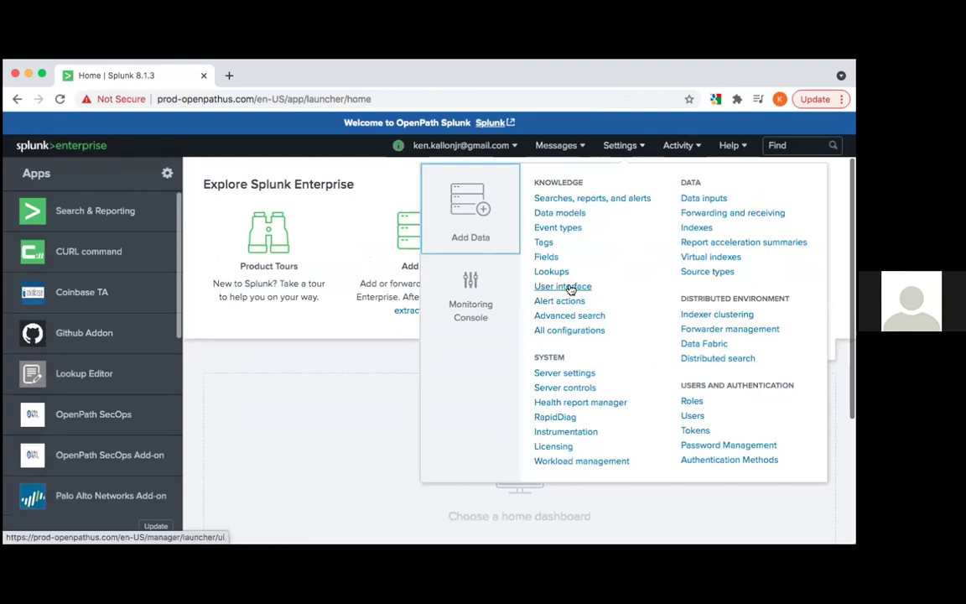
Open Settings > Users and scroll through the 20 user accounts and their roles
{"action": "left_click", "coordinate": [691, 415]}
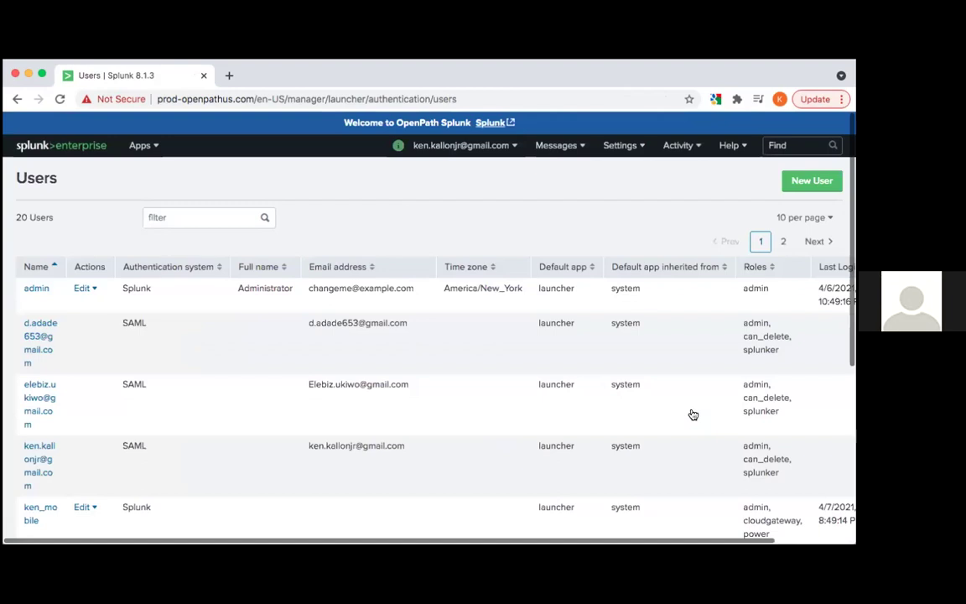
{"action": "scroll", "coordinate": [384, 280], "scroll_direction": "down", "scroll_amount": 3}
{"action": "scroll", "coordinate": [384, 280], "scroll_direction": "up", "scroll_amount": 3}
{"action": "scroll", "coordinate": [384, 280], "scroll_direction": "down", "scroll_amount": 5}
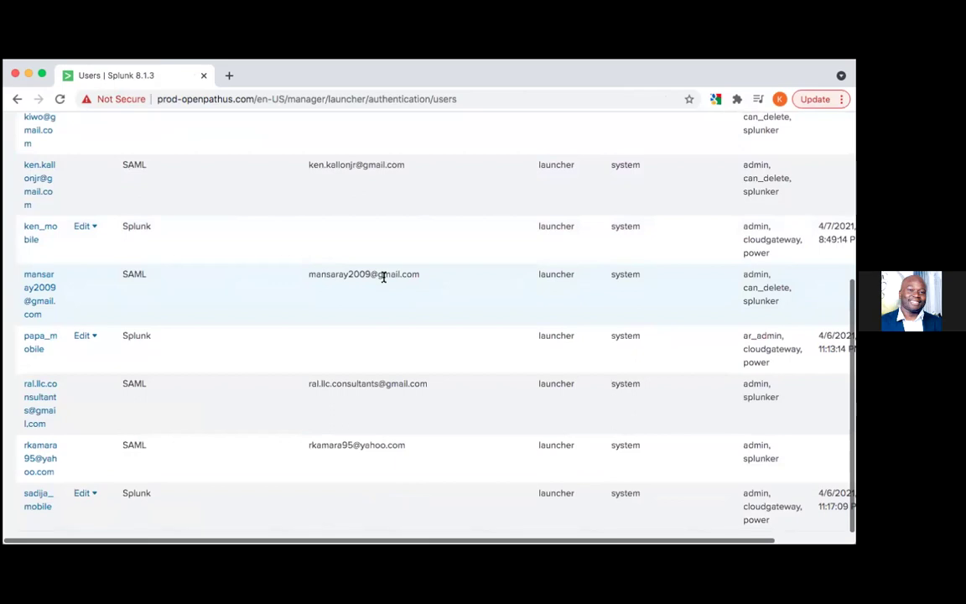
{"action": "scroll", "coordinate": [385, 277], "scroll_direction": "up", "scroll_amount": 5}
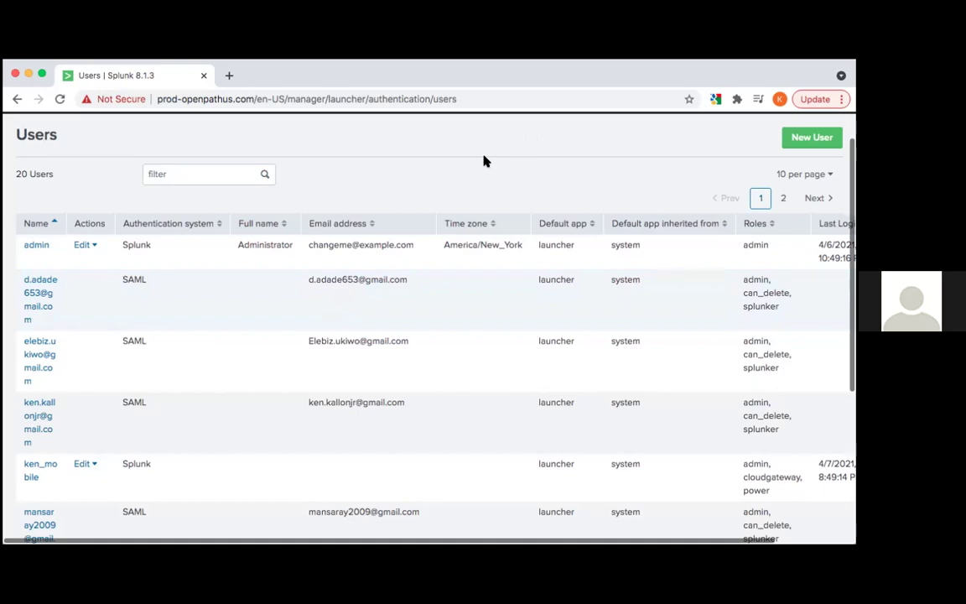
Go to Settings > Authentication Methods
{"action": "scroll", "coordinate": [484, 160], "scroll_direction": "up", "scroll_amount": 1}
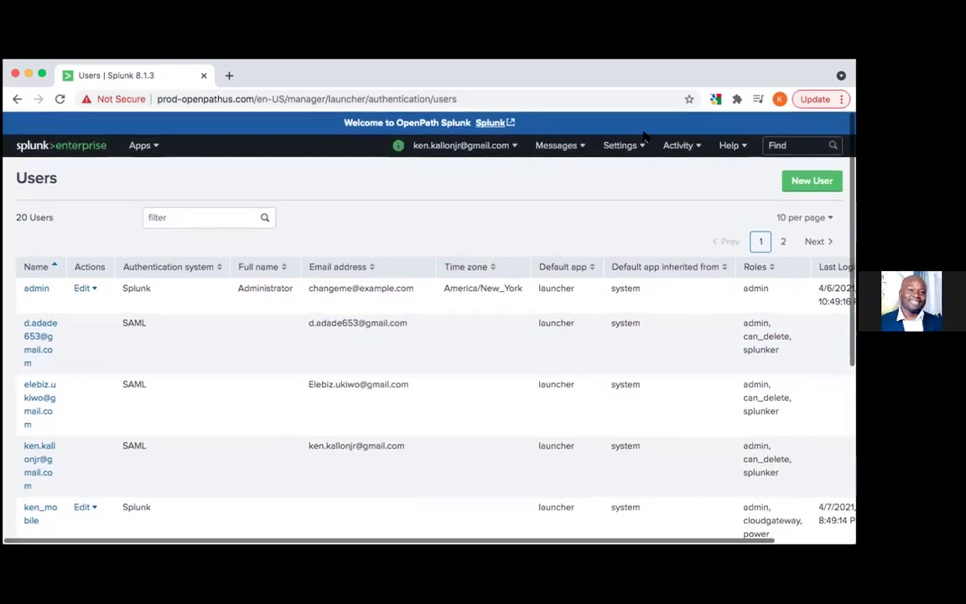
{"action": "left_click", "coordinate": [638, 147]}
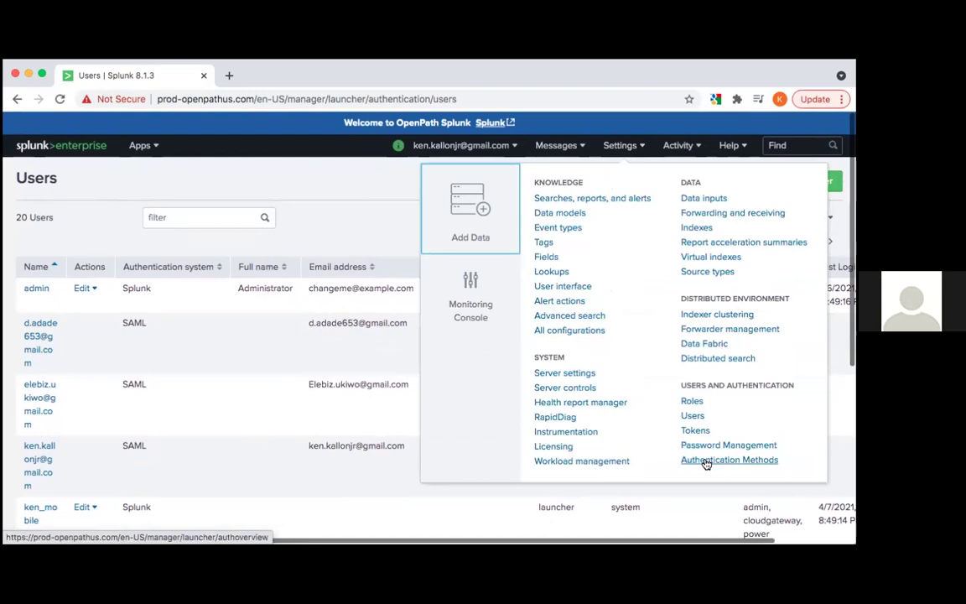
{"action": "left_click", "coordinate": [706, 464]}
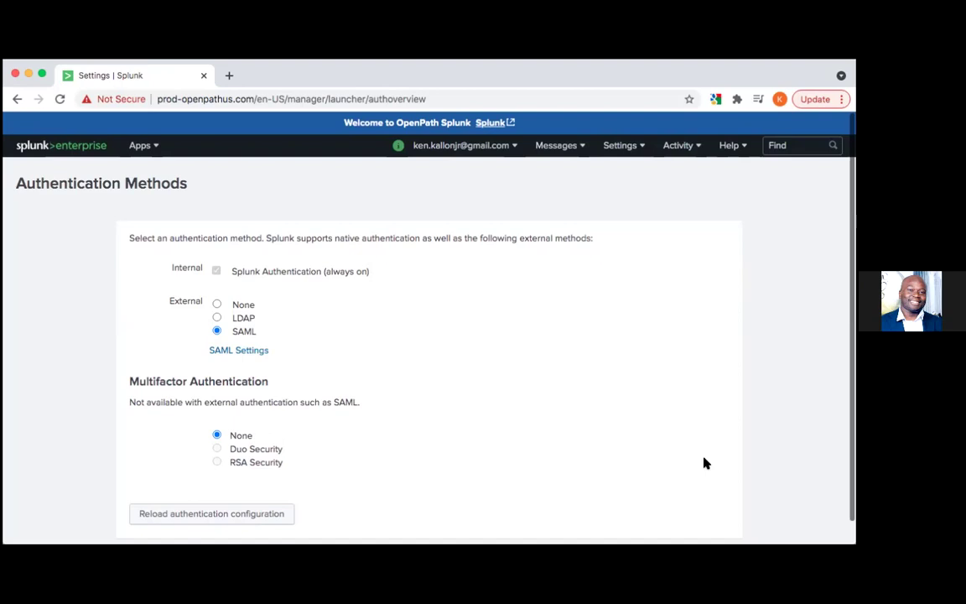
Check the SAML method with MFA set to None, then open Activity > Jobs
{"action": "scroll", "coordinate": [704, 463], "scroll_direction": "down", "scroll_amount": 1}
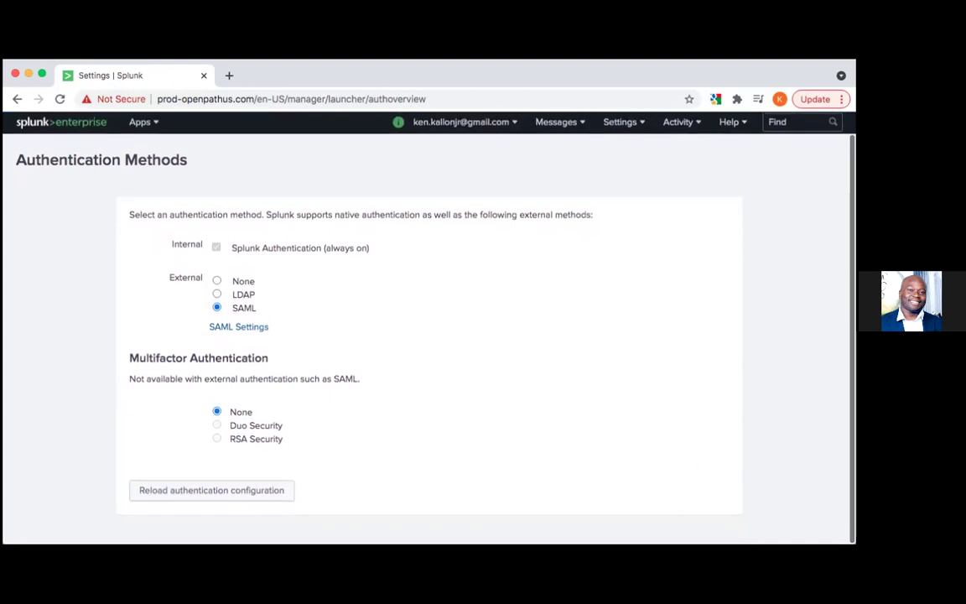
{"action": "scroll", "coordinate": [556, 435], "scroll_direction": "up", "scroll_amount": 1}
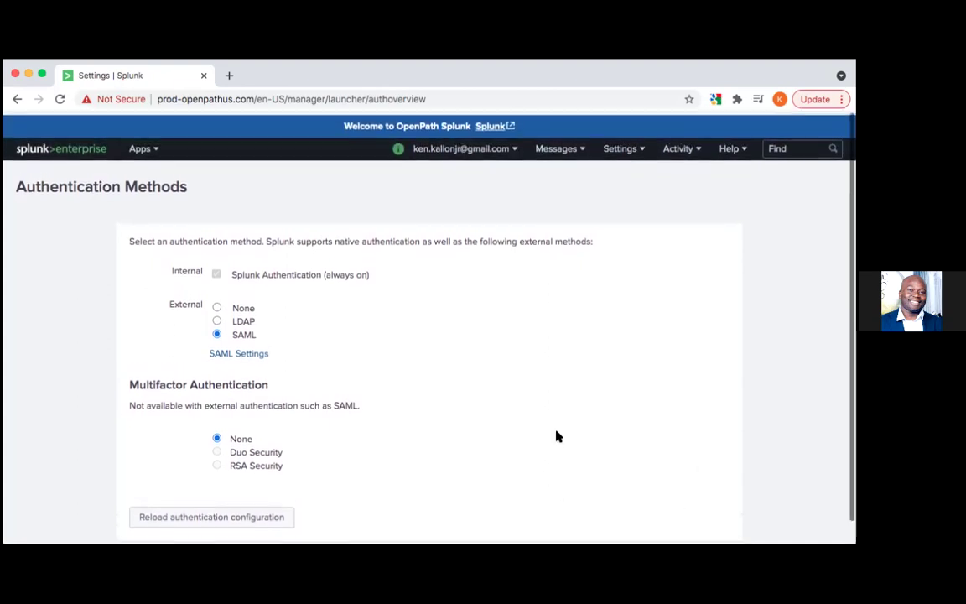
{"action": "left_click", "coordinate": [627, 146]}
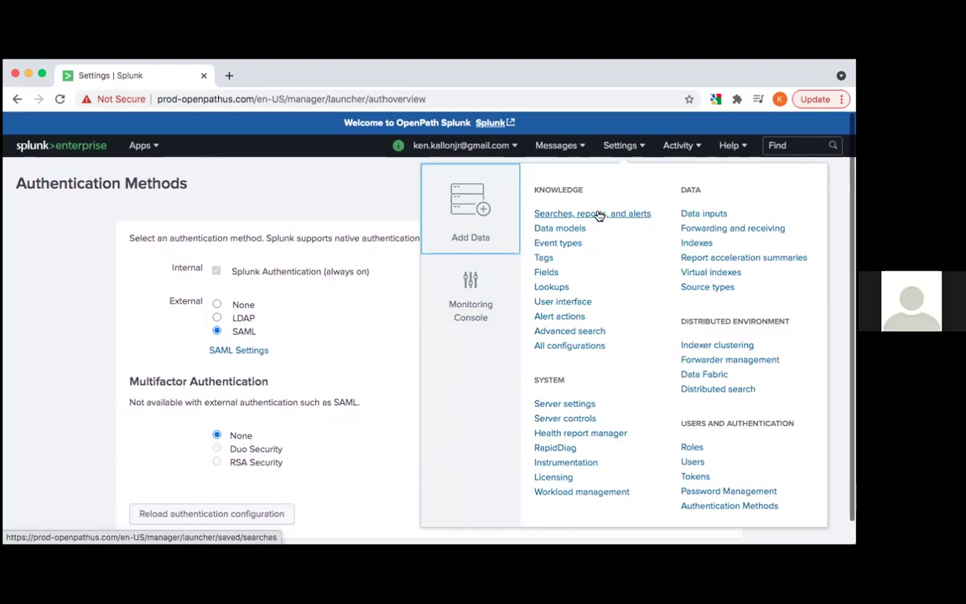
{"action": "left_click", "coordinate": [679, 146]}
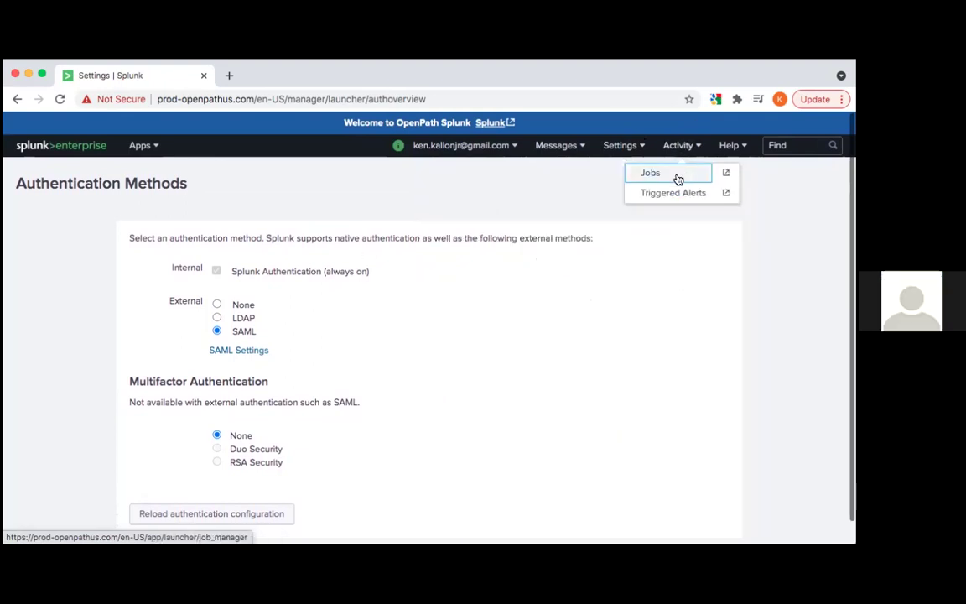
{"action": "left_click", "coordinate": [677, 178]}
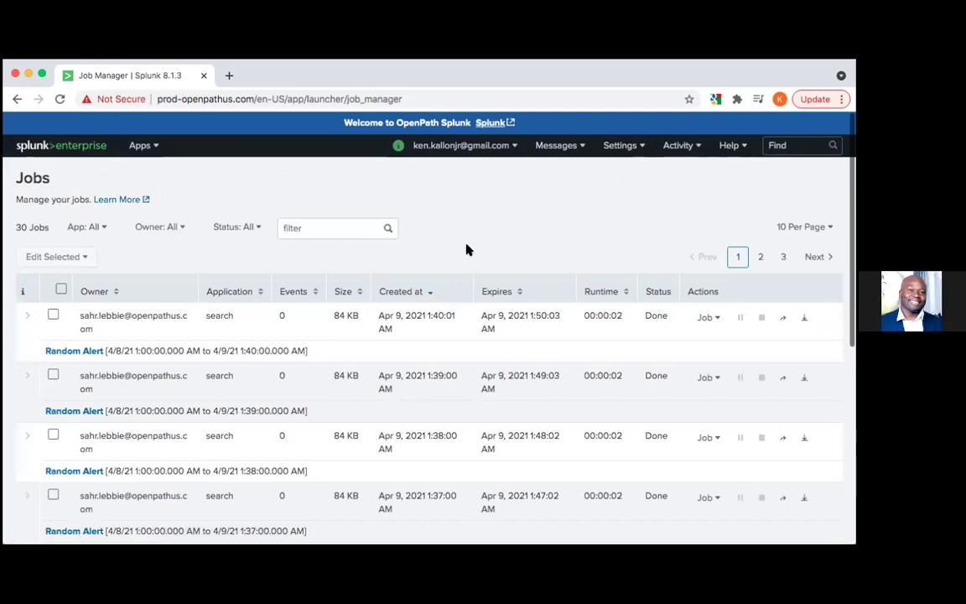
Browse the Jobs Status filter options leaving All, then open Activity > Triggered Alerts
{"action": "left_click", "coordinate": [259, 234]}
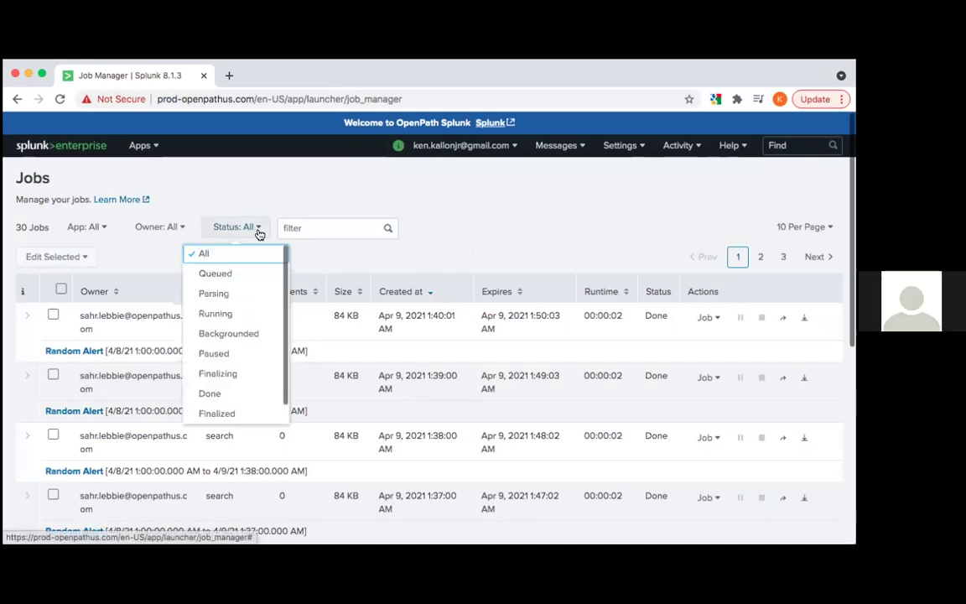
{"action": "left_click", "coordinate": [276, 201]}
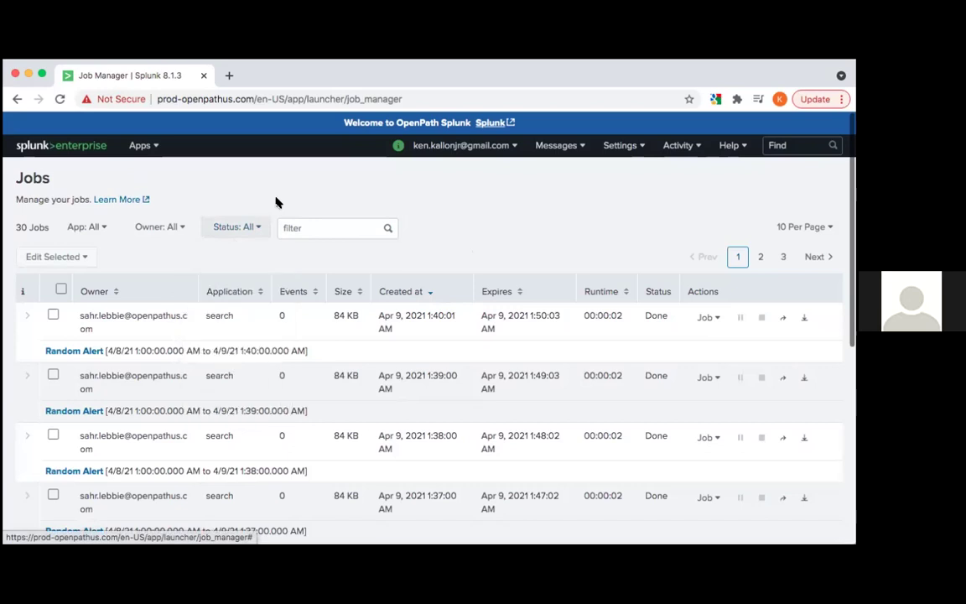
{"action": "left_click", "coordinate": [298, 227]}
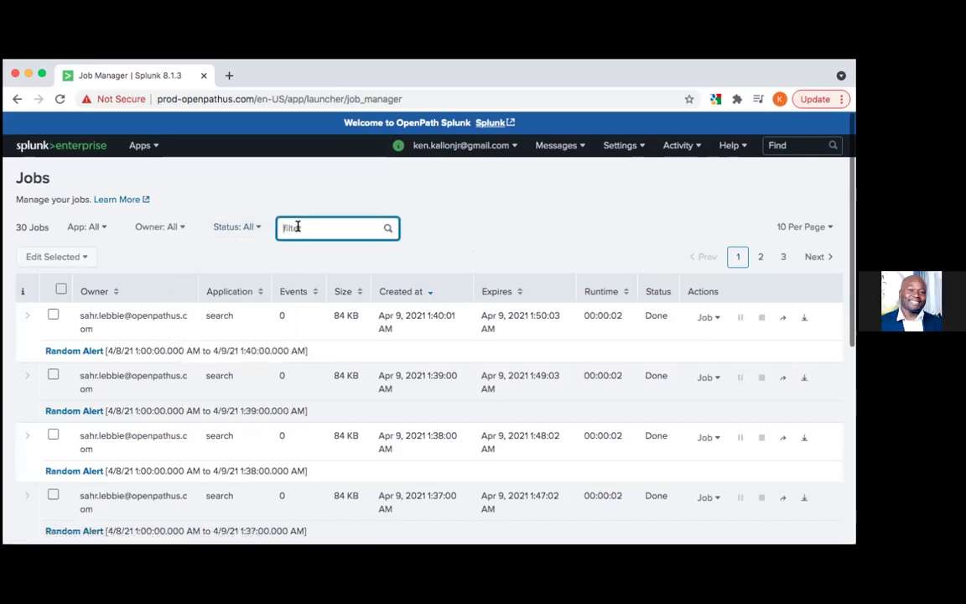
{"action": "left_click", "coordinate": [254, 228]}
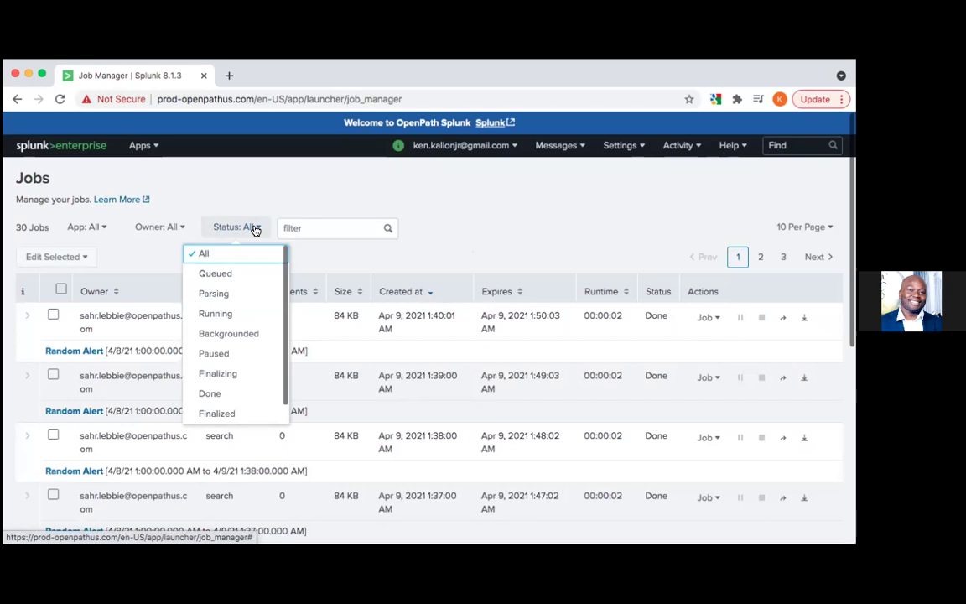
{"action": "scroll", "coordinate": [254, 308], "scroll_direction": "down", "scroll_amount": 1}
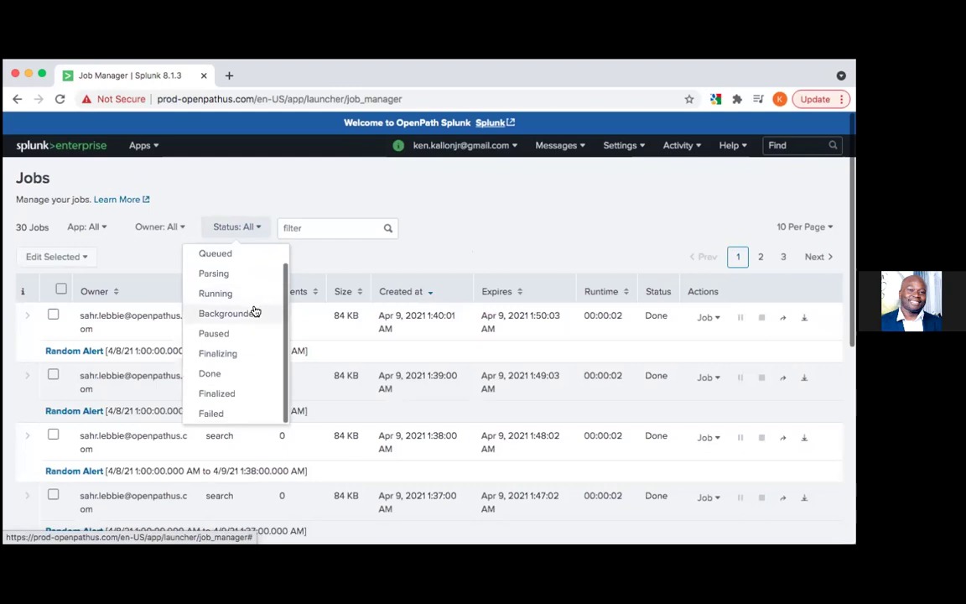
{"action": "scroll", "coordinate": [254, 310], "scroll_direction": "up", "scroll_amount": 1}
{"action": "scroll", "coordinate": [254, 310], "scroll_direction": "down", "scroll_amount": 1}
{"action": "scroll", "coordinate": [254, 312], "scroll_direction": "up", "scroll_amount": 1}
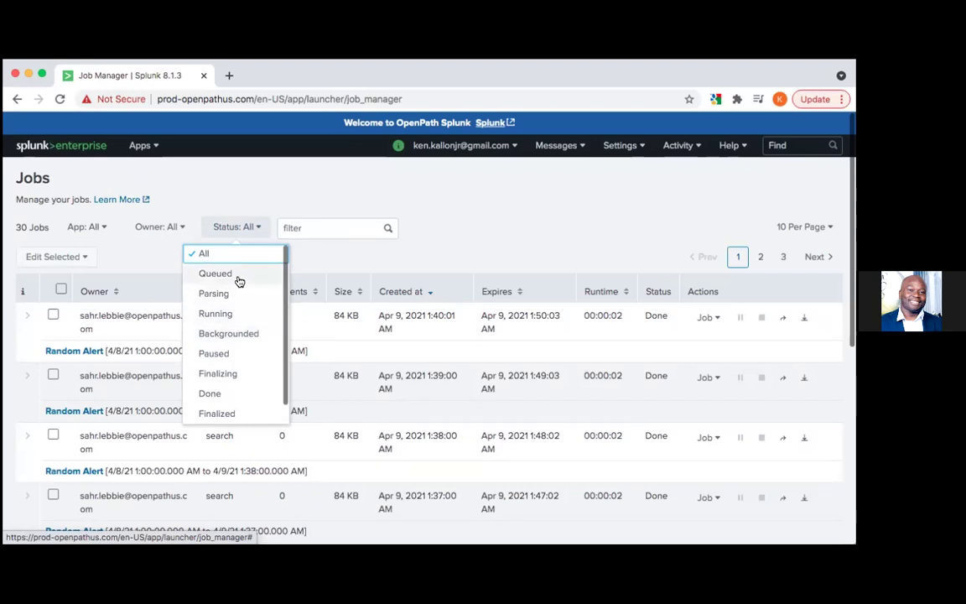
{"action": "left_click", "coordinate": [331, 256]}
{"action": "left_click", "coordinate": [678, 147]}
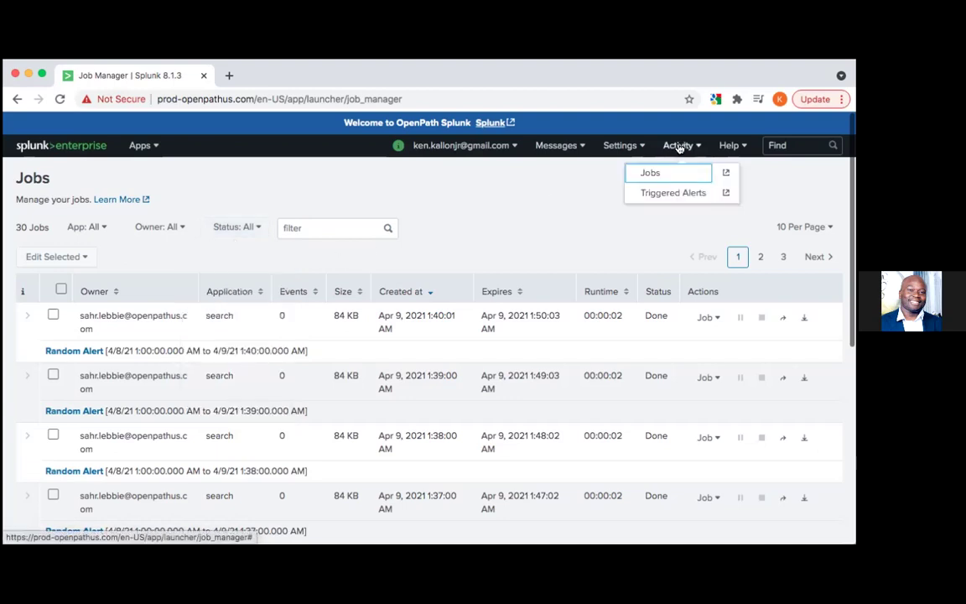
{"action": "left_click", "coordinate": [680, 193]}
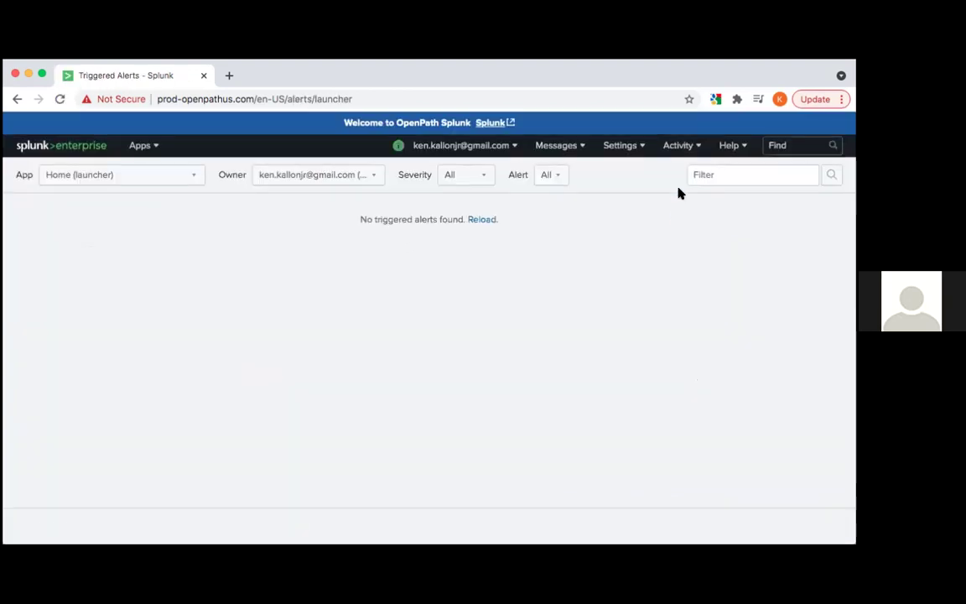
Set the Triggered Alerts severity, App and Owner filters to All, reload, and open Settings
{"action": "left_click", "coordinate": [472, 179]}
{"action": "left_click", "coordinate": [544, 224]}
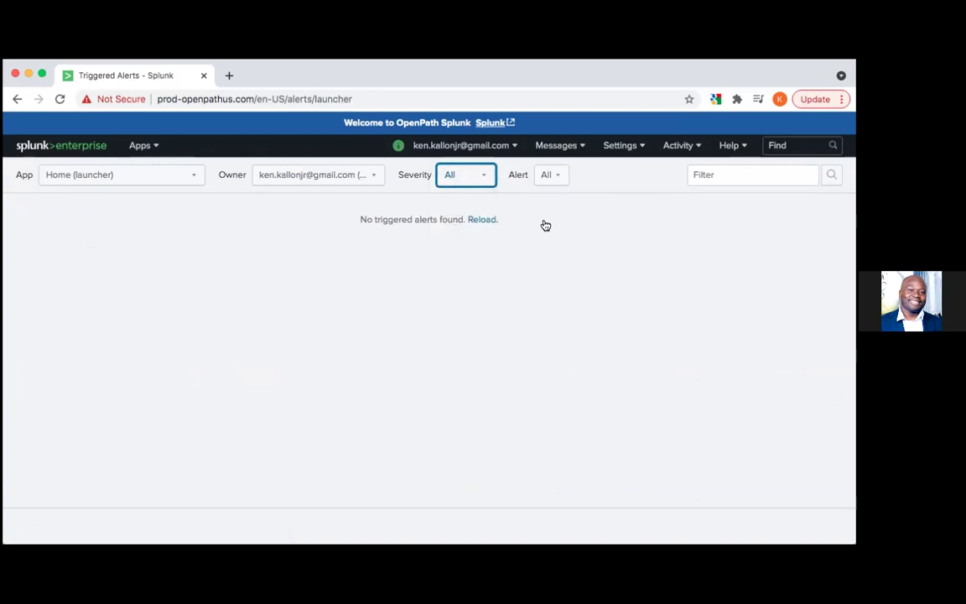
{"action": "left_click", "coordinate": [167, 180]}
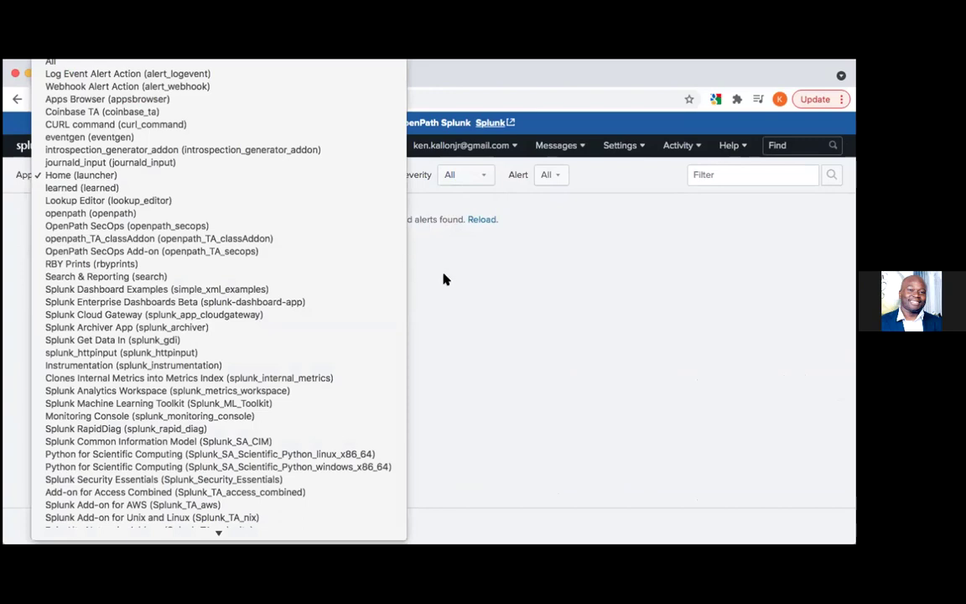
{"action": "left_click", "coordinate": [201, 65]}
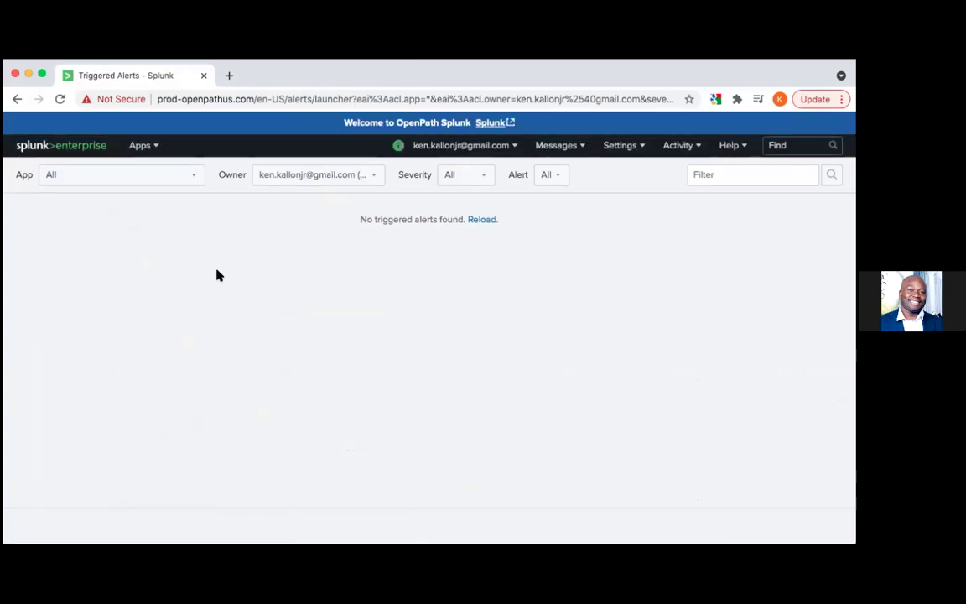
{"action": "left_click", "coordinate": [306, 176]}
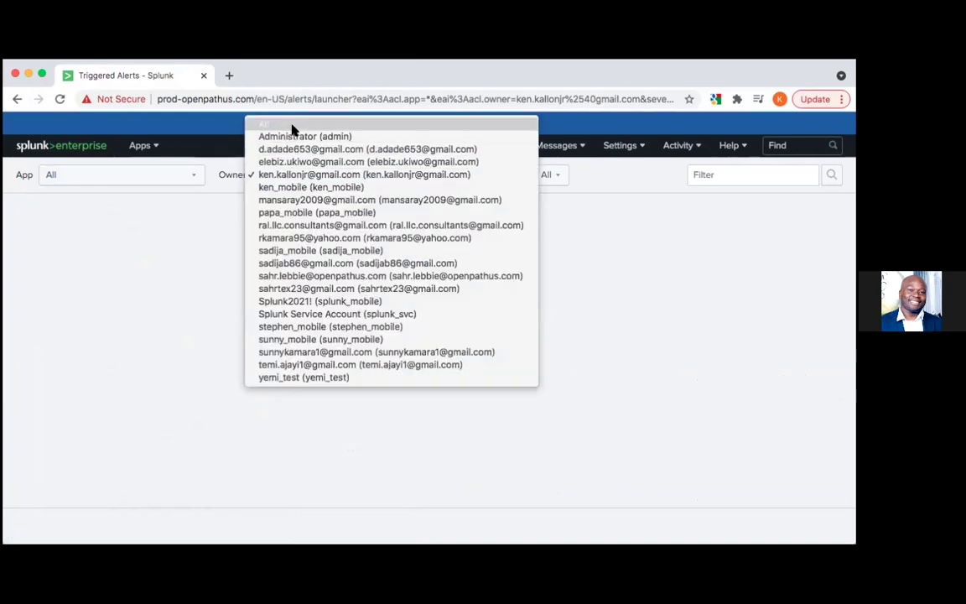
{"action": "left_click", "coordinate": [292, 126]}
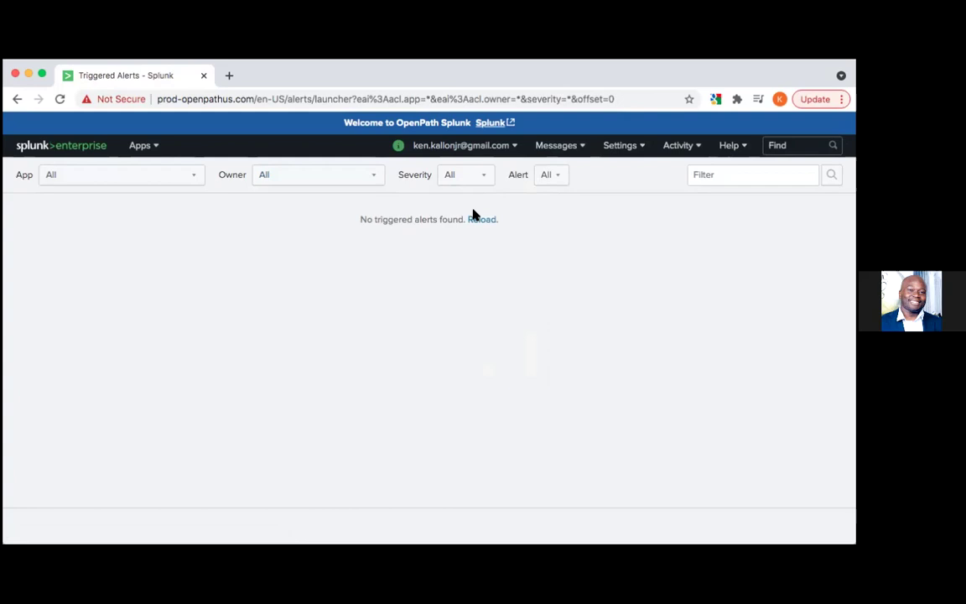
{"action": "left_click", "coordinate": [481, 221]}
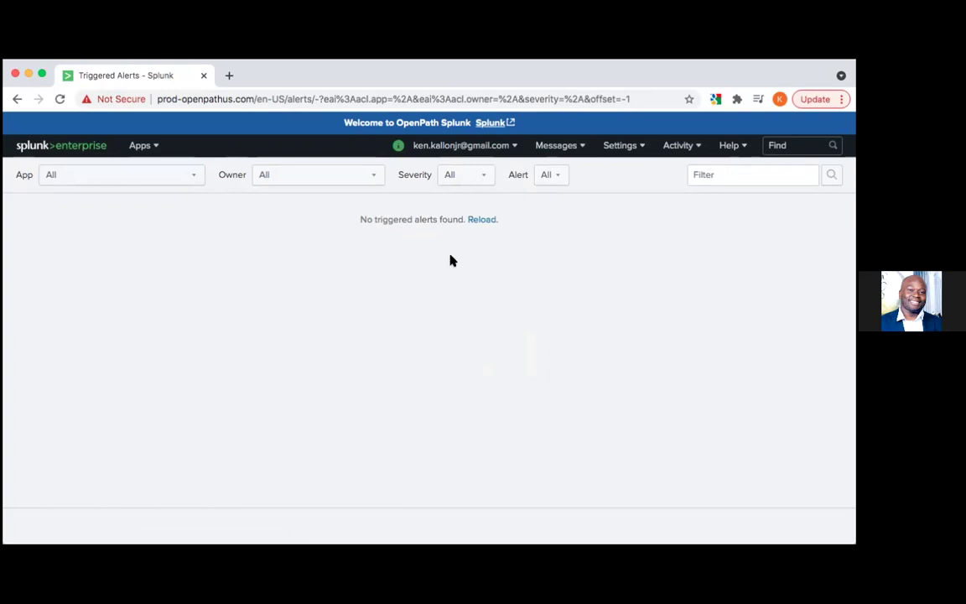
{"action": "left_click", "coordinate": [620, 147]}
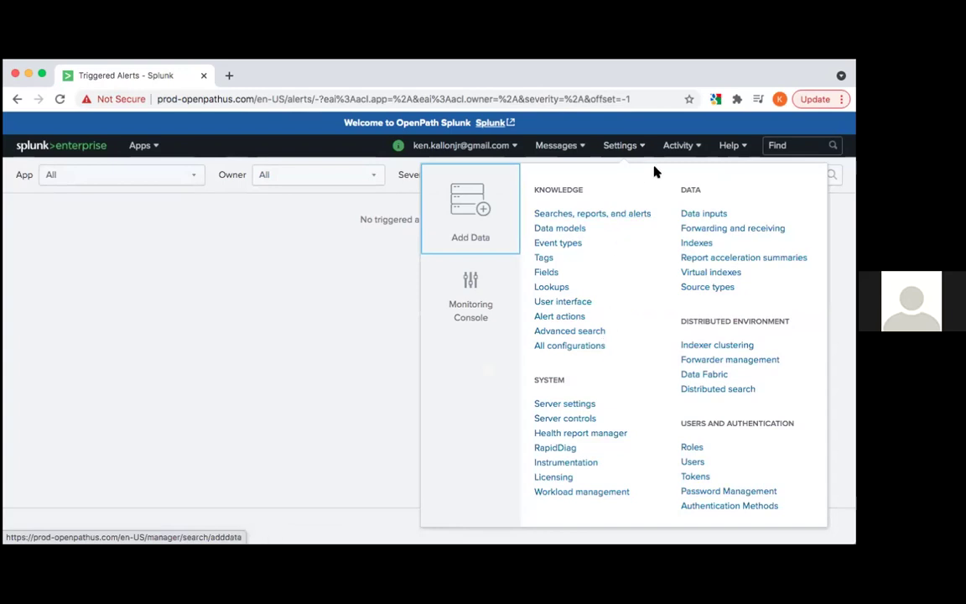
Go to Settings > Users and choose Edit from the admin account's Edit dropdown
{"action": "left_click", "coordinate": [696, 462]}
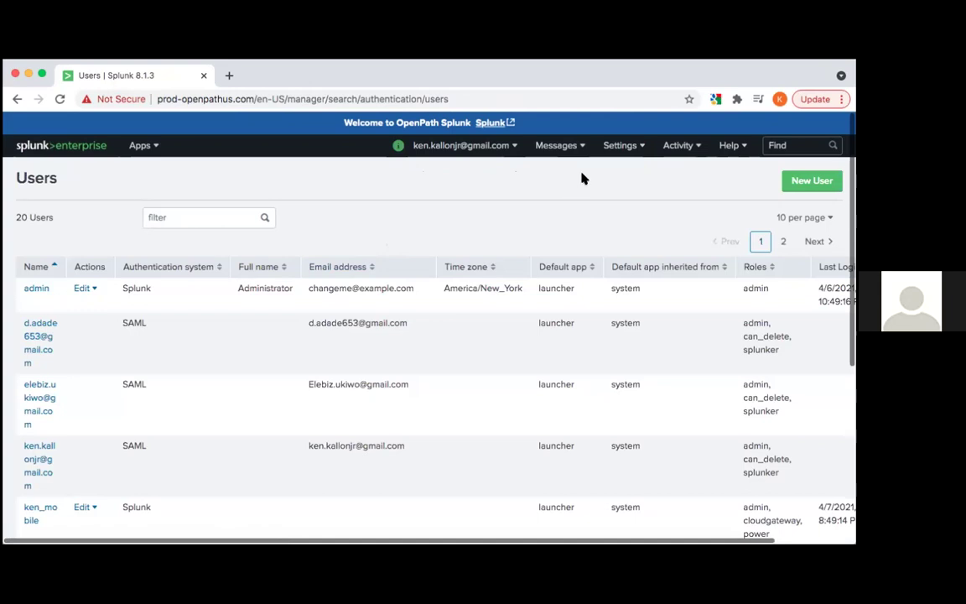
{"action": "left_click", "coordinate": [623, 146]}
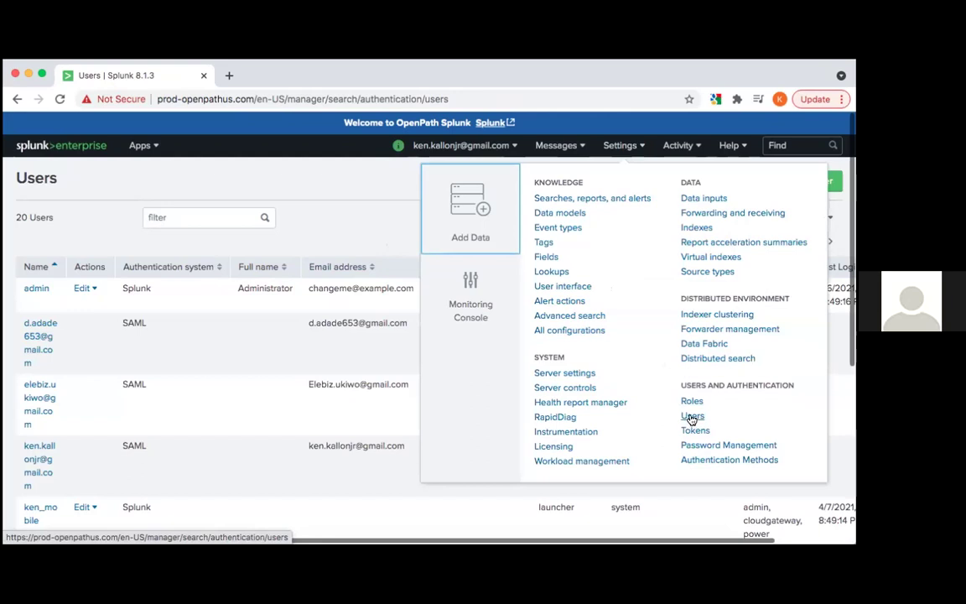
{"action": "left_click", "coordinate": [108, 209]}
{"action": "left_click", "coordinate": [84, 288]}
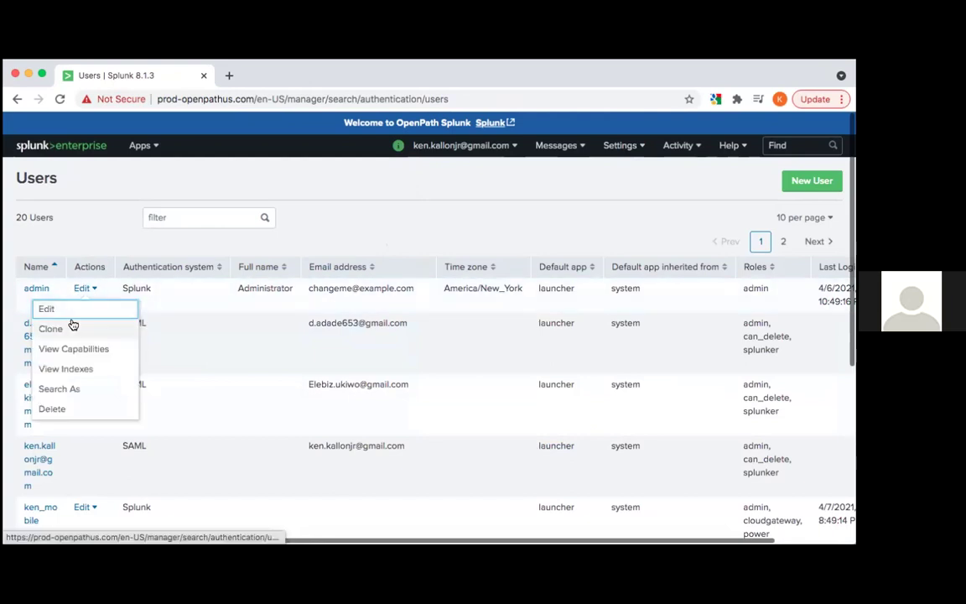
{"action": "left_click", "coordinate": [71, 312]}
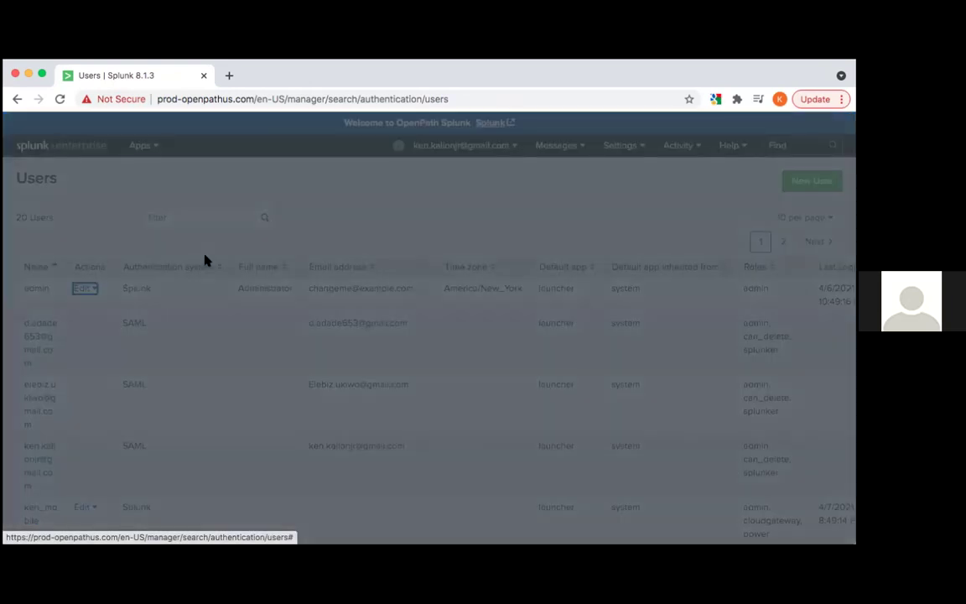
Check the admin user's time zone list without changing it, then cancel the admin edit form
{"action": "scroll", "coordinate": [342, 402], "scroll_direction": "down", "scroll_amount": 1}
{"action": "scroll", "coordinate": [342, 401], "scroll_direction": "down", "scroll_amount": 1}
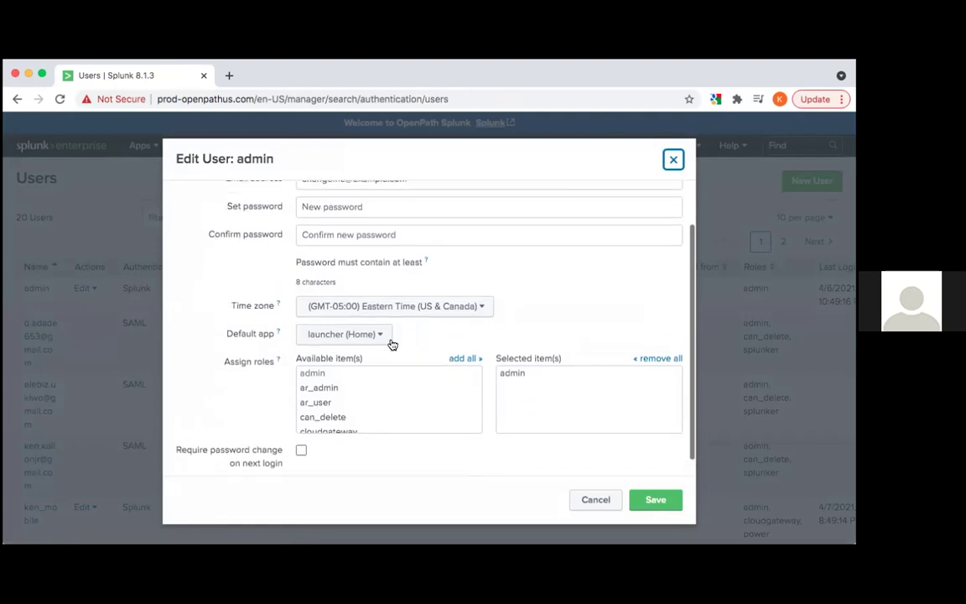
{"action": "left_click", "coordinate": [401, 305]}
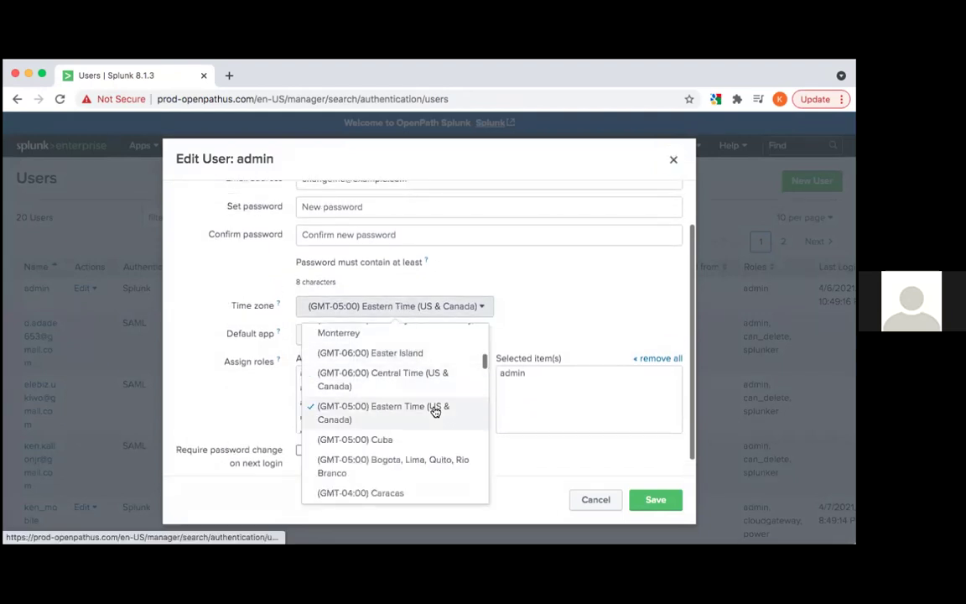
{"action": "scroll", "coordinate": [436, 408], "scroll_direction": "up", "scroll_amount": 2}
{"action": "left_click", "coordinate": [575, 307]}
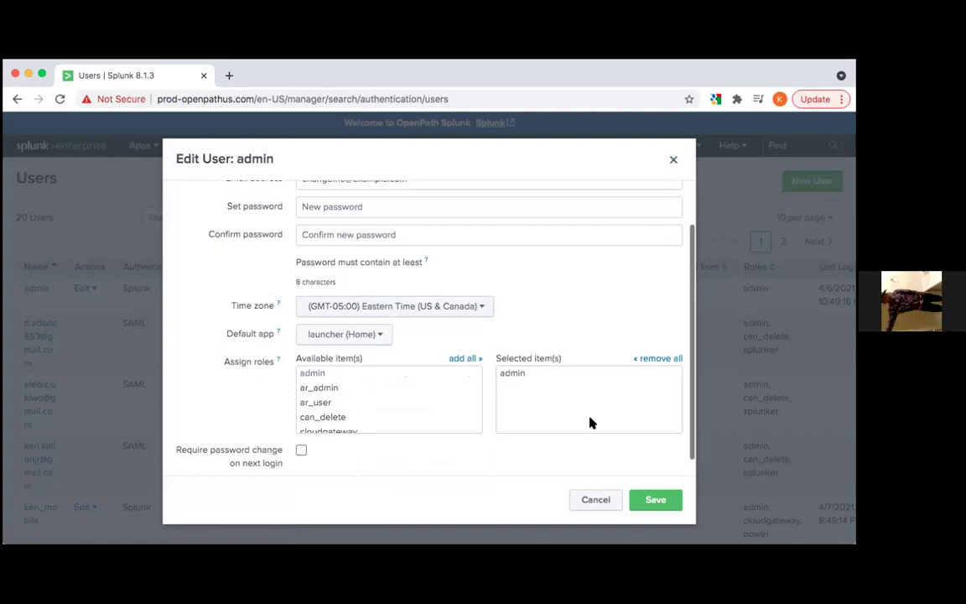
{"action": "left_click", "coordinate": [597, 500]}
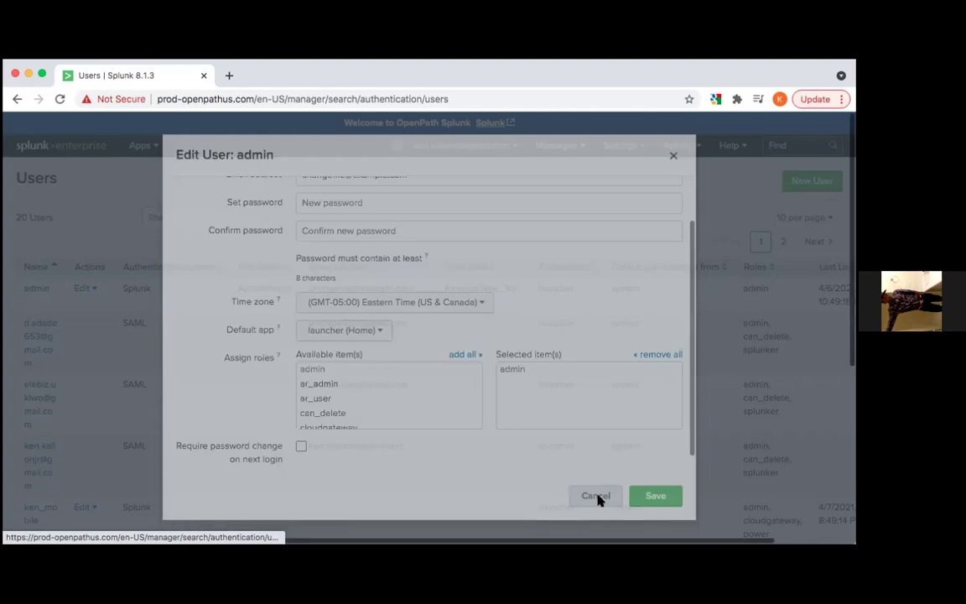
{"action": "scroll", "coordinate": [208, 441], "scroll_direction": "down", "scroll_amount": 5}
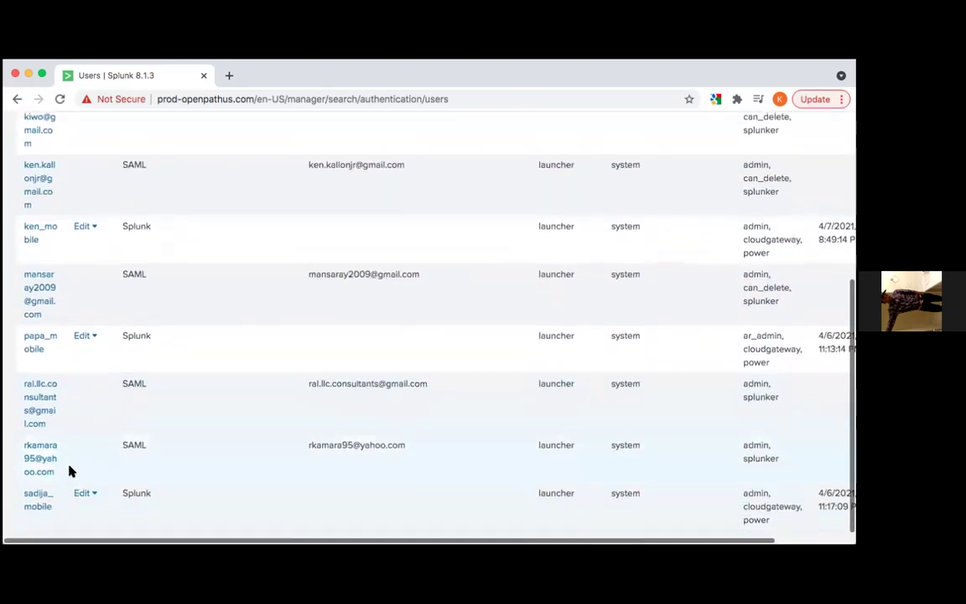
Browse the Users table and open the actions for the admin account
{"action": "scroll", "coordinate": [73, 417], "scroll_direction": "up", "scroll_amount": 1}
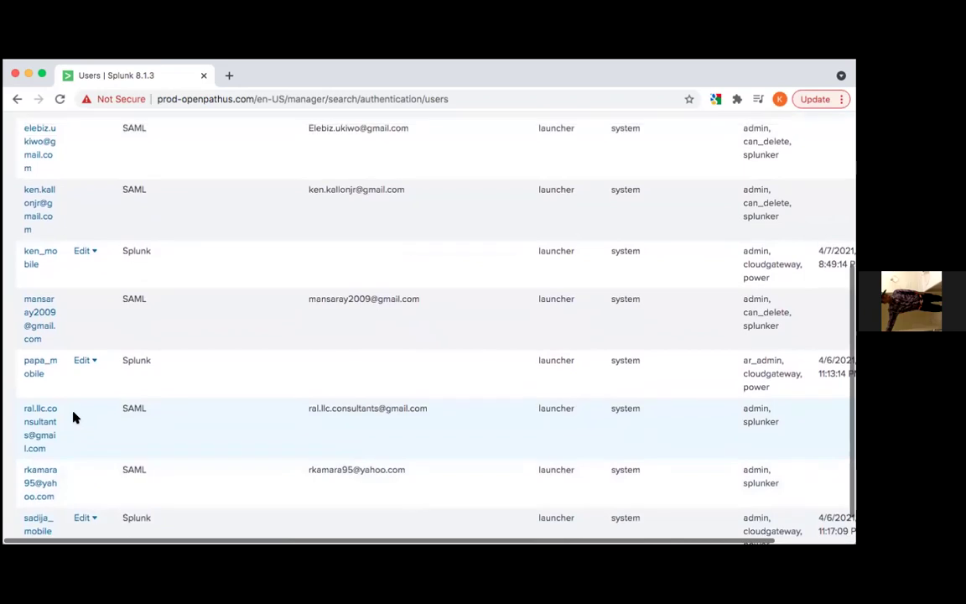
{"action": "scroll", "coordinate": [73, 417], "scroll_direction": "up", "scroll_amount": 3}
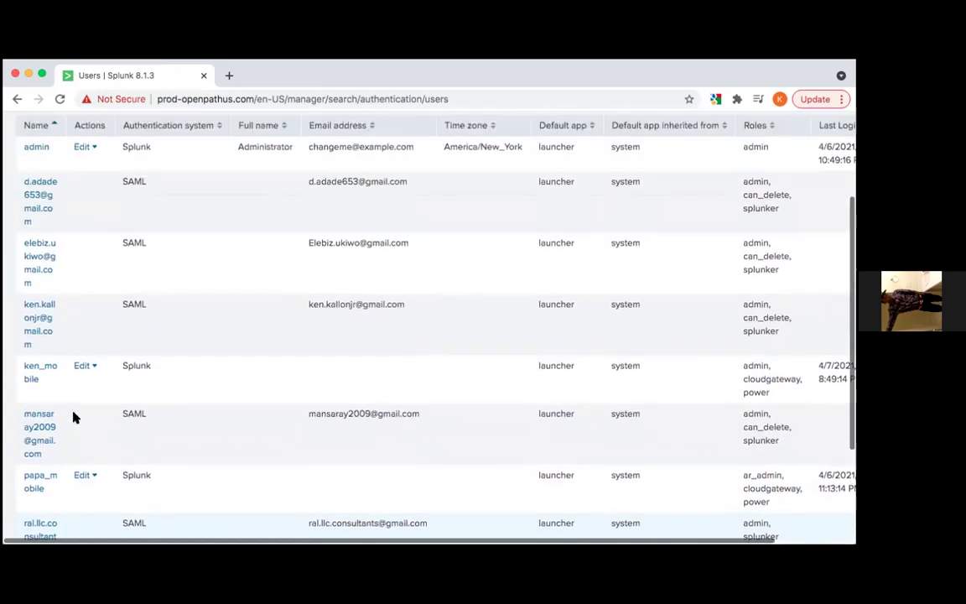
{"action": "scroll", "coordinate": [73, 417], "scroll_direction": "down", "scroll_amount": 3}
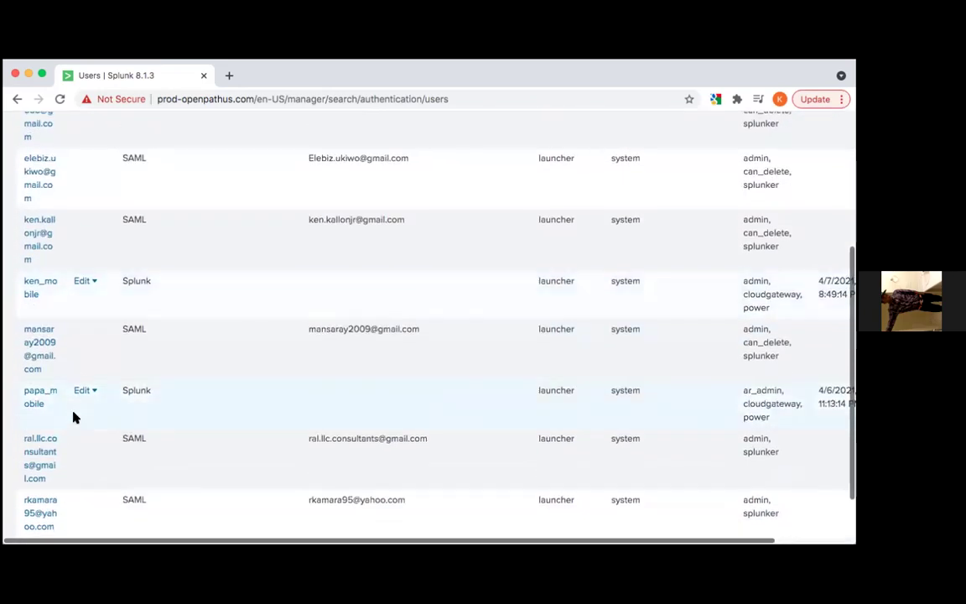
{"action": "scroll", "coordinate": [73, 417], "scroll_direction": "down", "scroll_amount": 2}
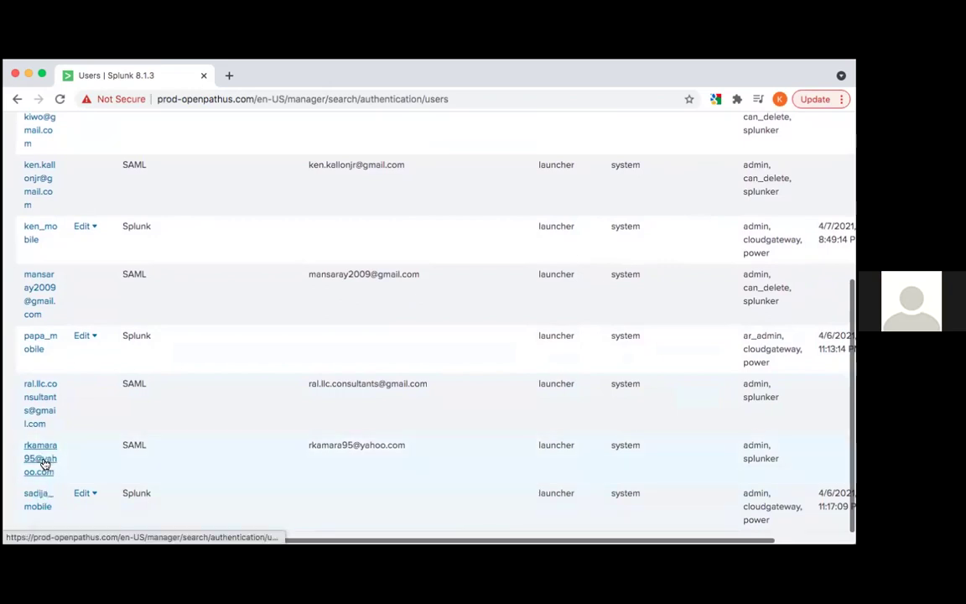
{"action": "scroll", "coordinate": [73, 448], "scroll_direction": "up", "scroll_amount": 1}
{"action": "scroll", "coordinate": [73, 448], "scroll_direction": "up", "scroll_amount": 3}
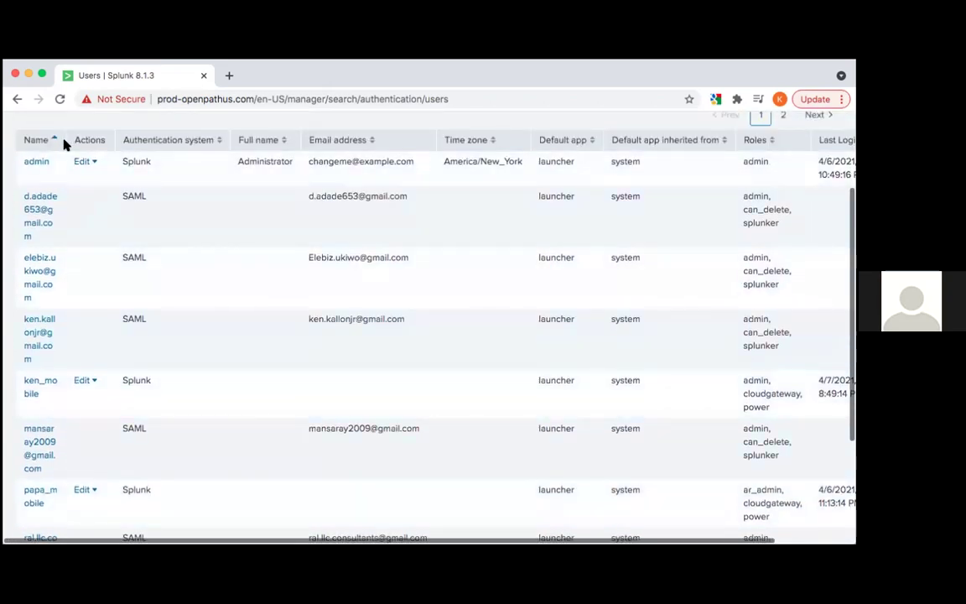
{"action": "scroll", "coordinate": [66, 143], "scroll_direction": "up", "scroll_amount": 1}
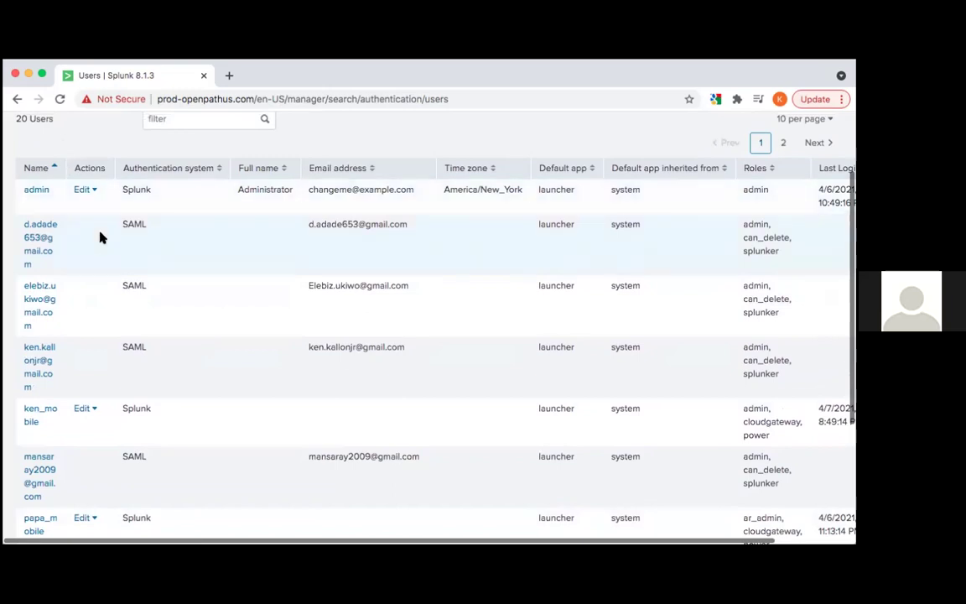
{"action": "left_click", "coordinate": [85, 190]}
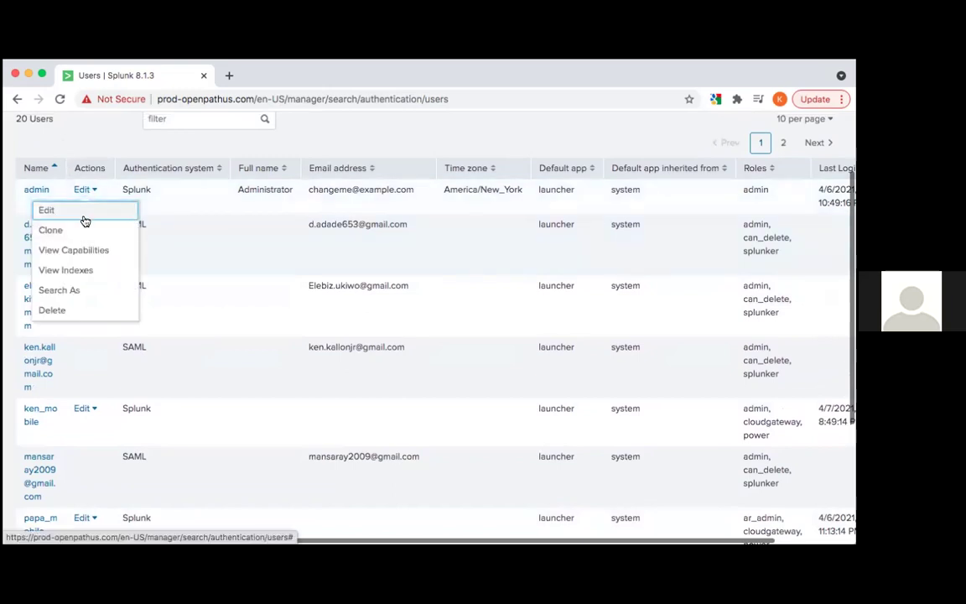
Filter the Users list by a user's name, narrowing it to two matching accounts
{"action": "left_click", "coordinate": [186, 119]}
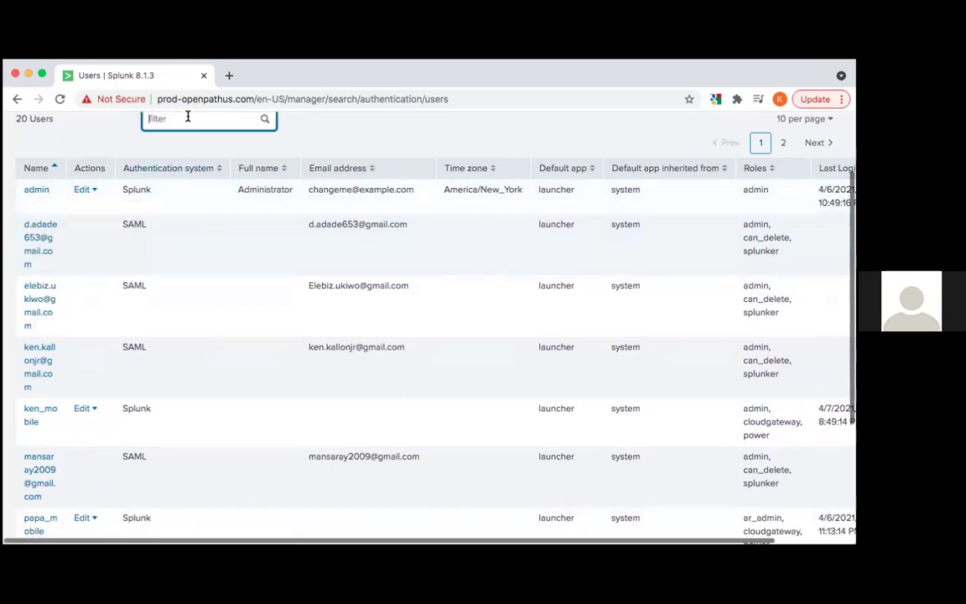
{"action": "type", "text": "sunny"}
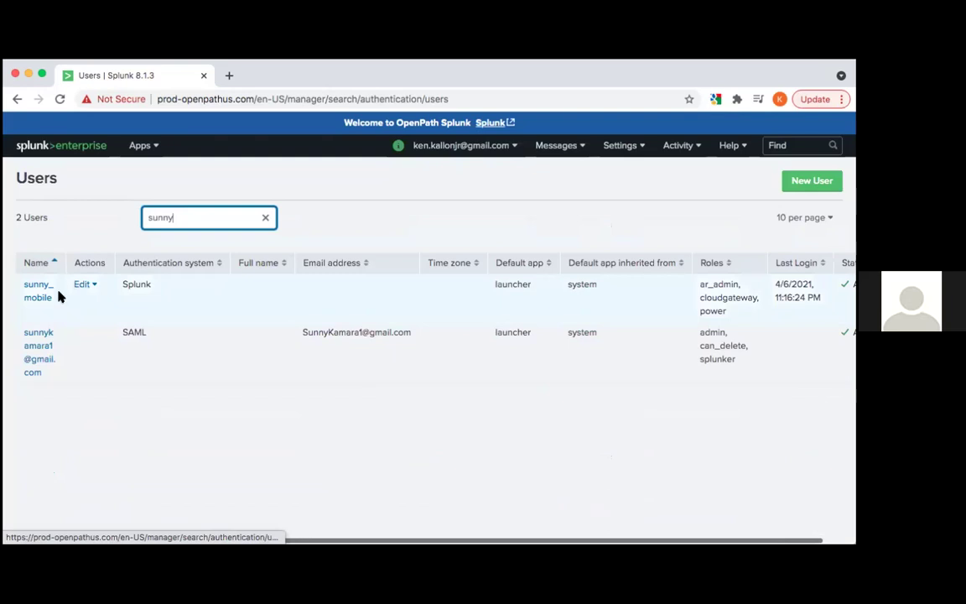
{"action": "left_click", "coordinate": [46, 334]}
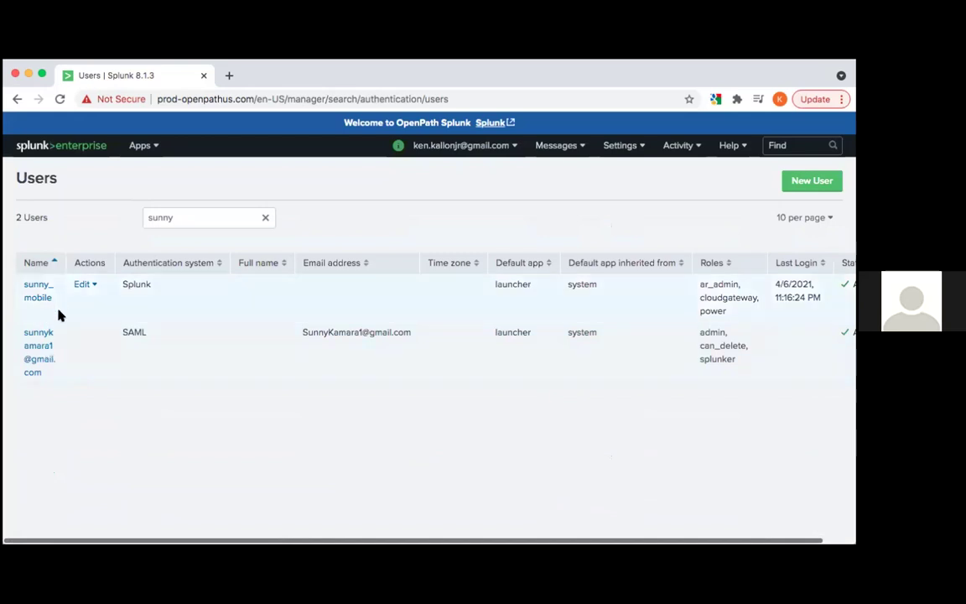
In the second matching user's edit form, keep Time zone at '-- Default System Timezone --'
{"action": "left_click", "coordinate": [41, 339]}
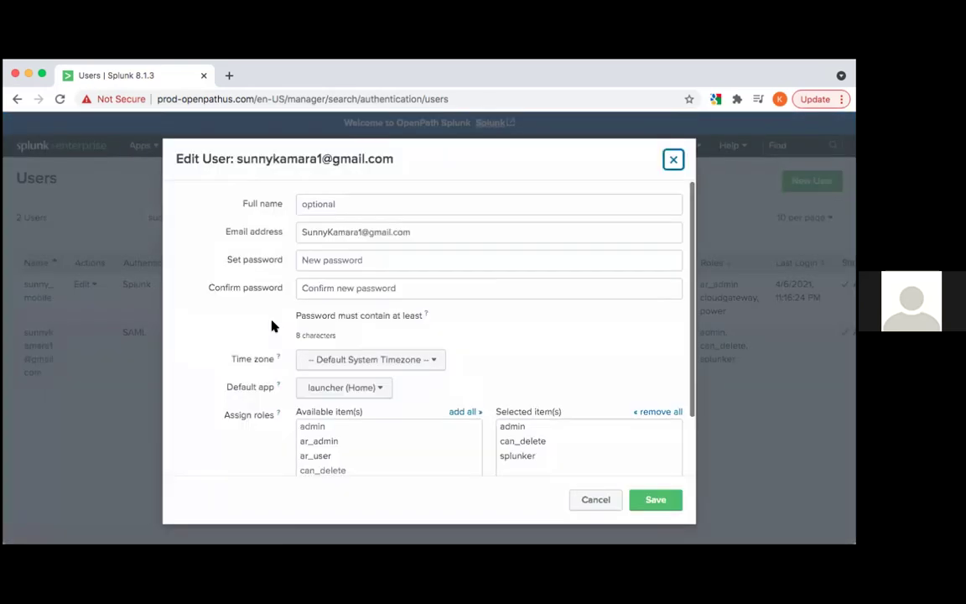
{"action": "left_click", "coordinate": [328, 360]}
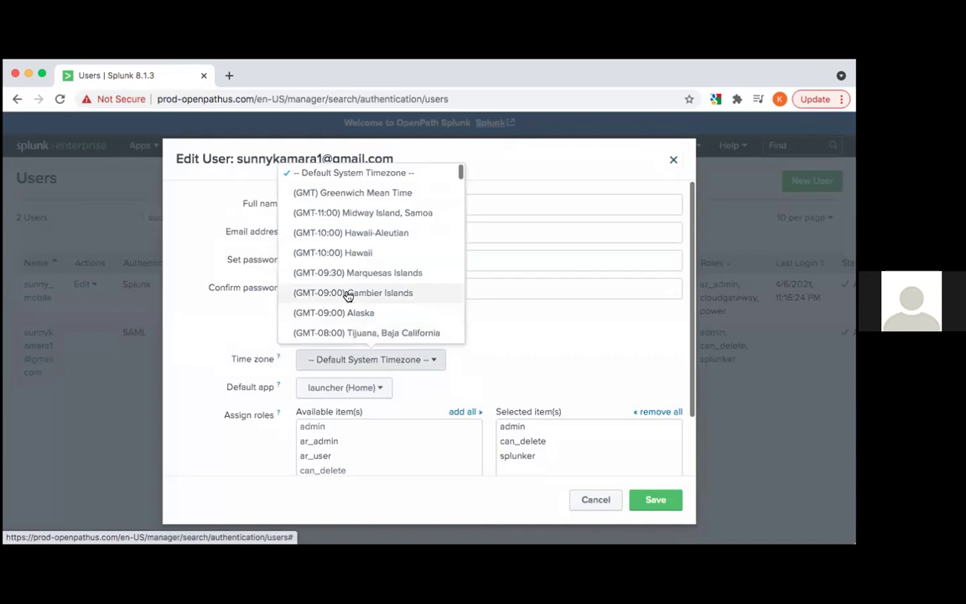
{"action": "scroll", "coordinate": [348, 296], "scroll_direction": "down", "scroll_amount": 10}
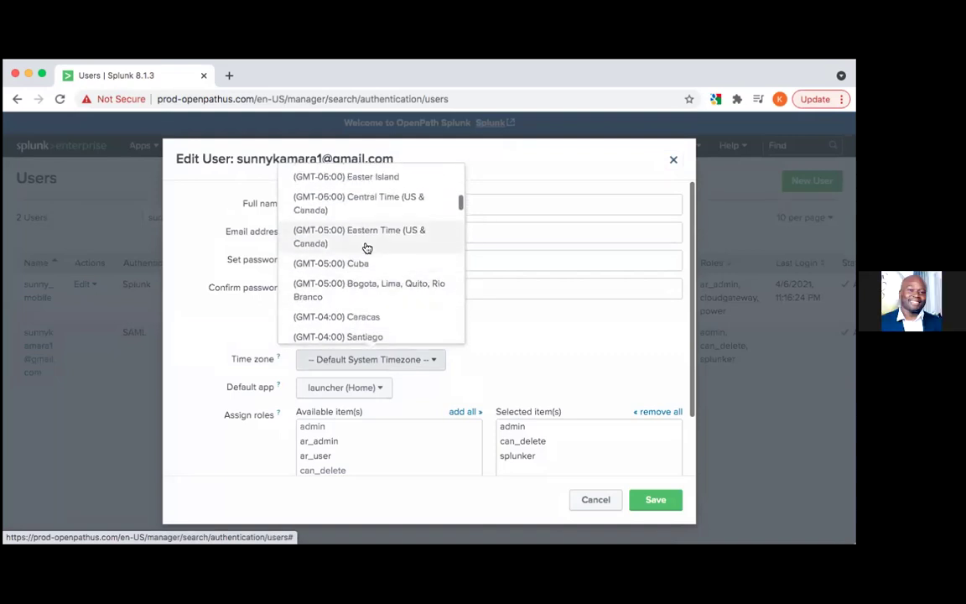
{"action": "scroll", "coordinate": [382, 248], "scroll_direction": "up", "scroll_amount": 10}
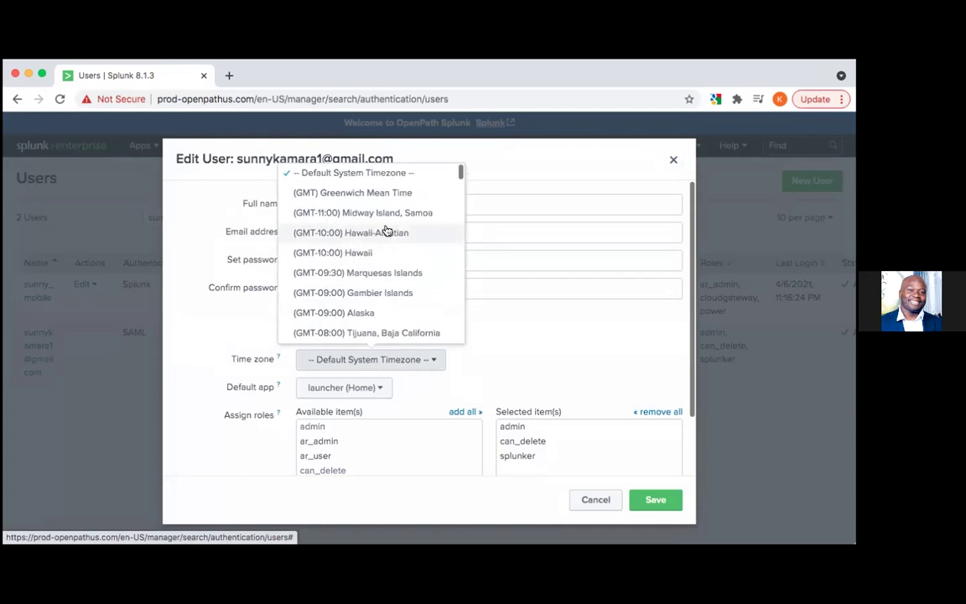
{"action": "left_click", "coordinate": [422, 174]}
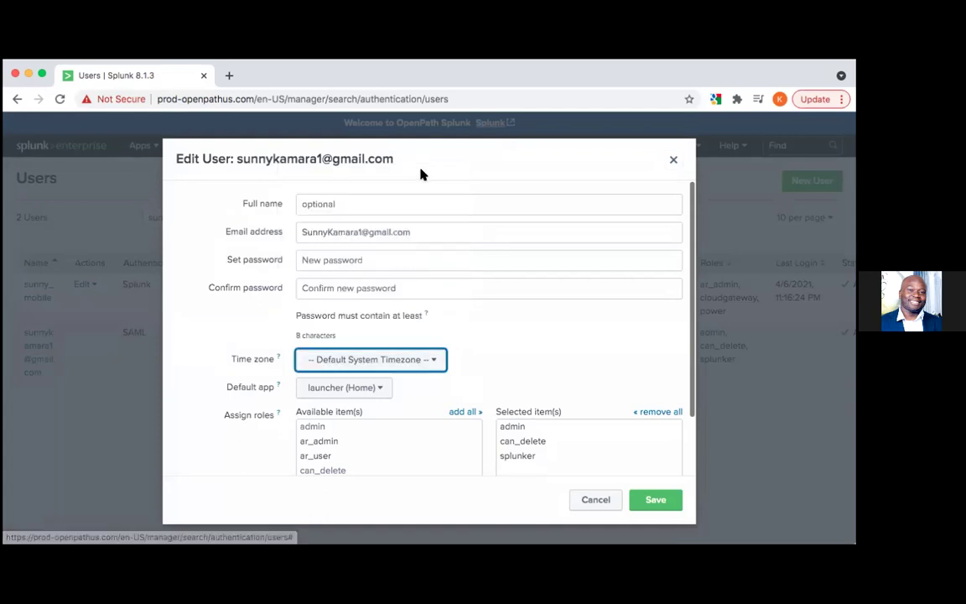
Keep launcher (Home) as the default app and close the editor without saving
{"action": "scroll", "coordinate": [479, 317], "scroll_direction": "down", "scroll_amount": 1}
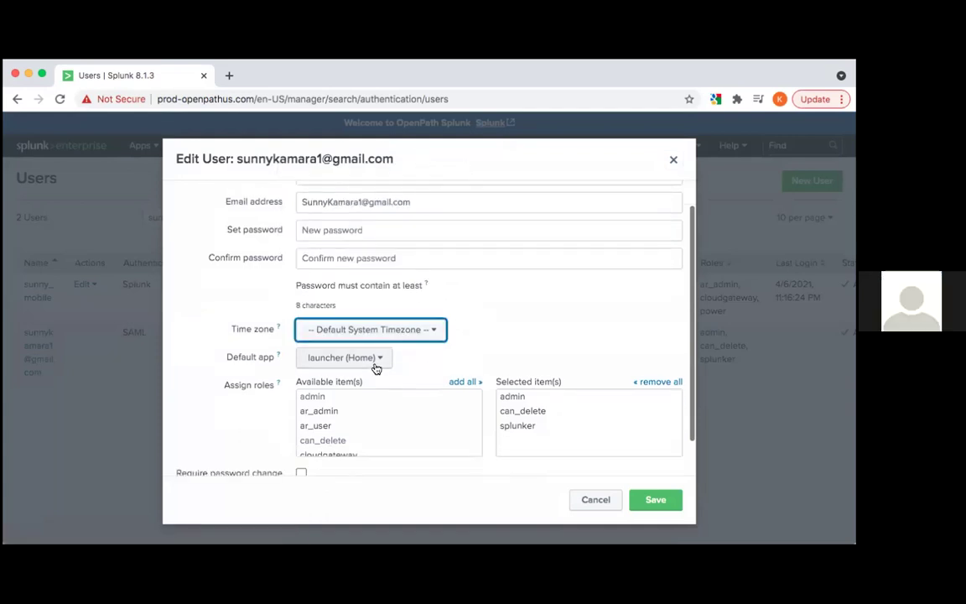
{"action": "left_click", "coordinate": [377, 358]}
{"action": "left_click", "coordinate": [507, 331]}
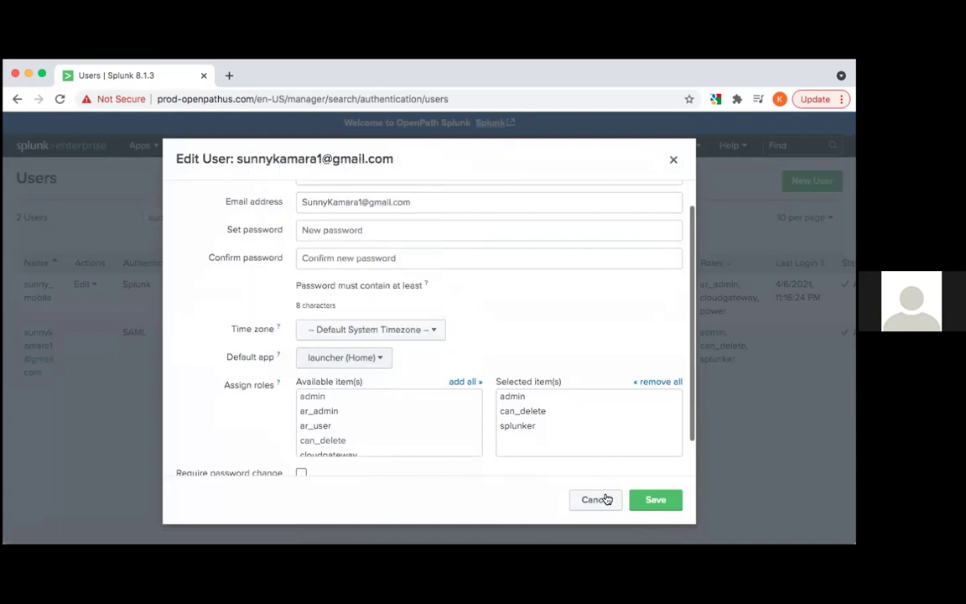
{"action": "left_click", "coordinate": [670, 160]}
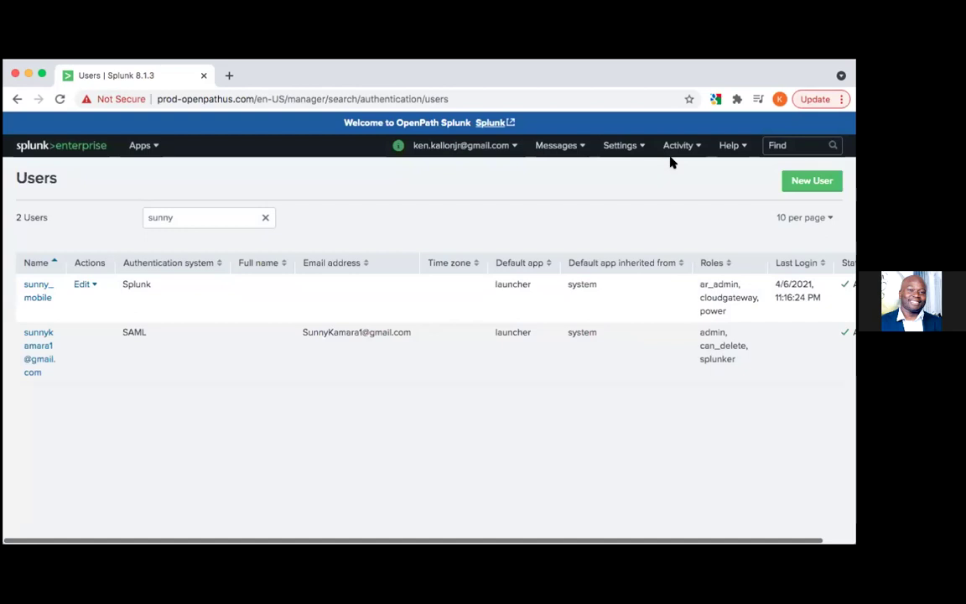
View the account Preferences (default system timezone, Home) and close them unchanged
{"action": "left_click", "coordinate": [511, 146]}
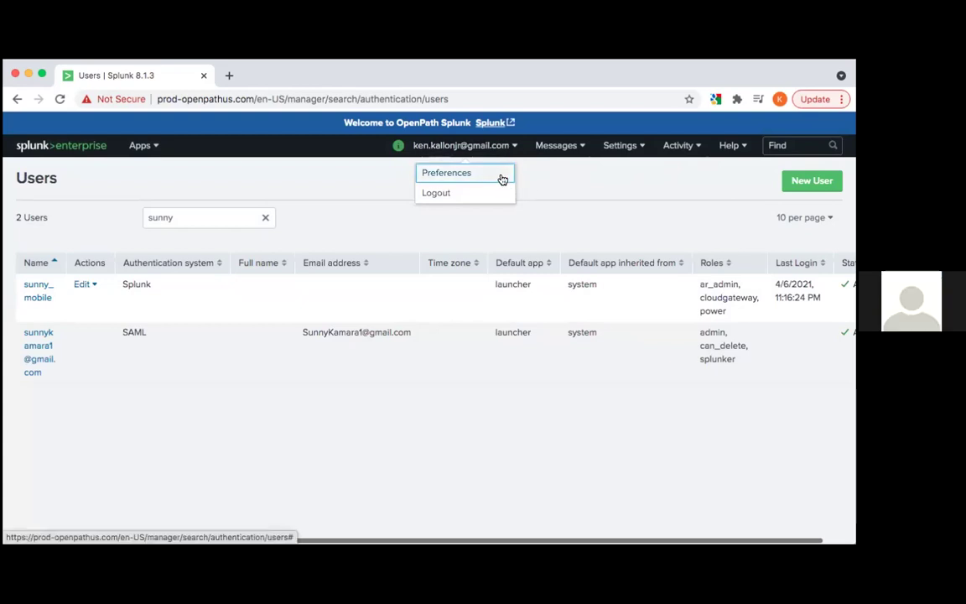
{"action": "left_click", "coordinate": [493, 176]}
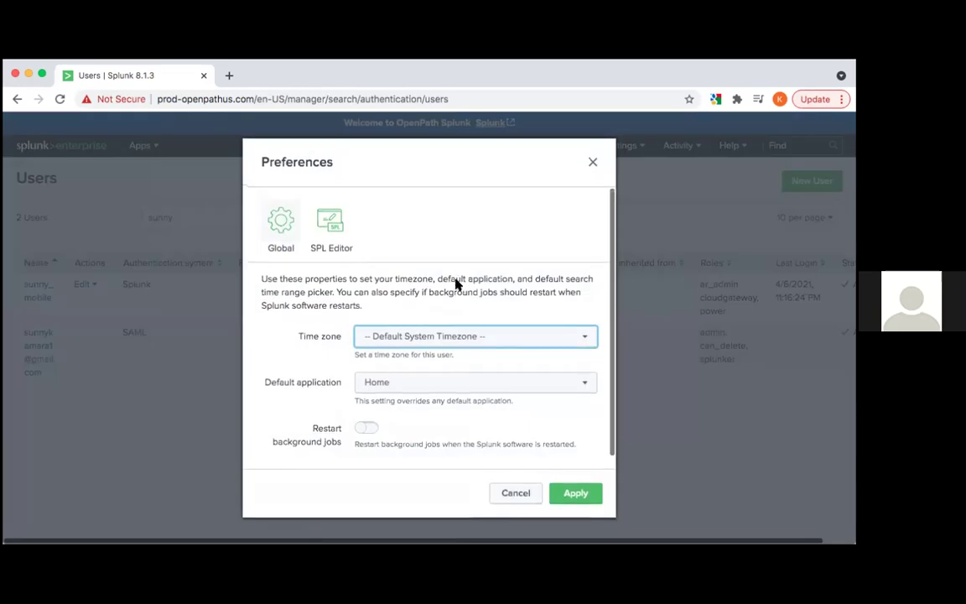
{"action": "left_click", "coordinate": [596, 171]}
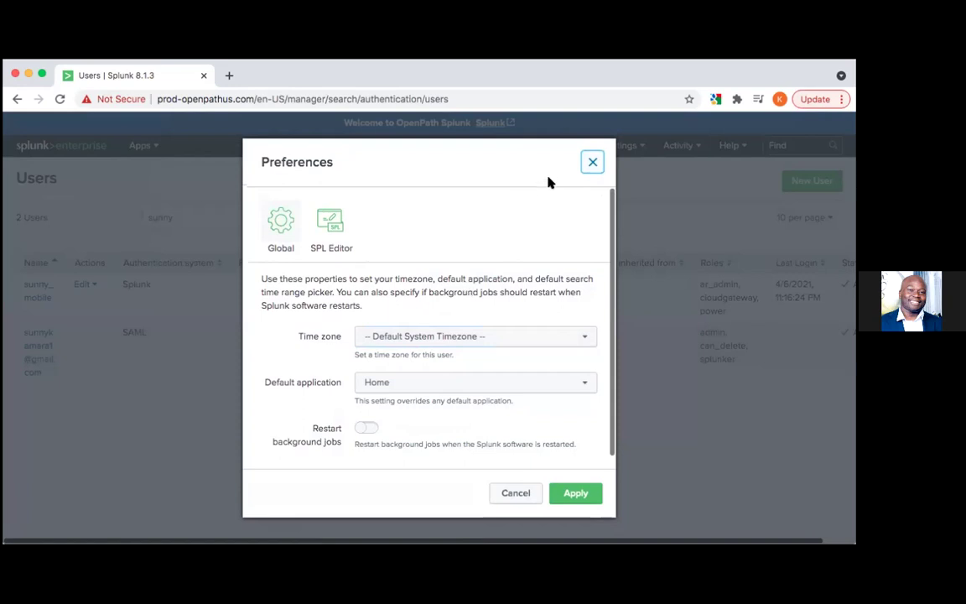
{"action": "left_click", "coordinate": [590, 162]}
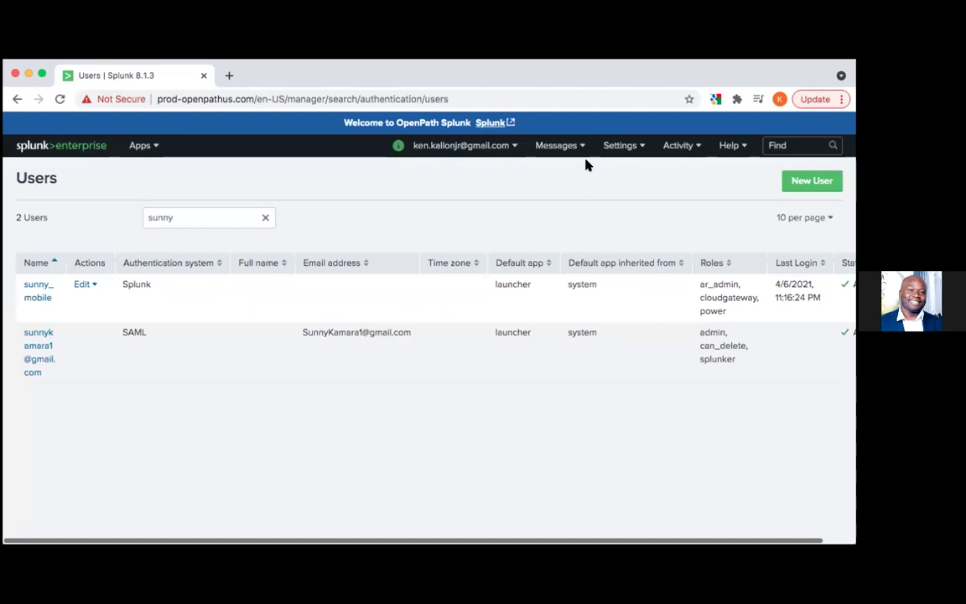
Visit the Splunk home page, open Search & Reporting, then return to the home page's app list
{"action": "left_click", "coordinate": [52, 146]}
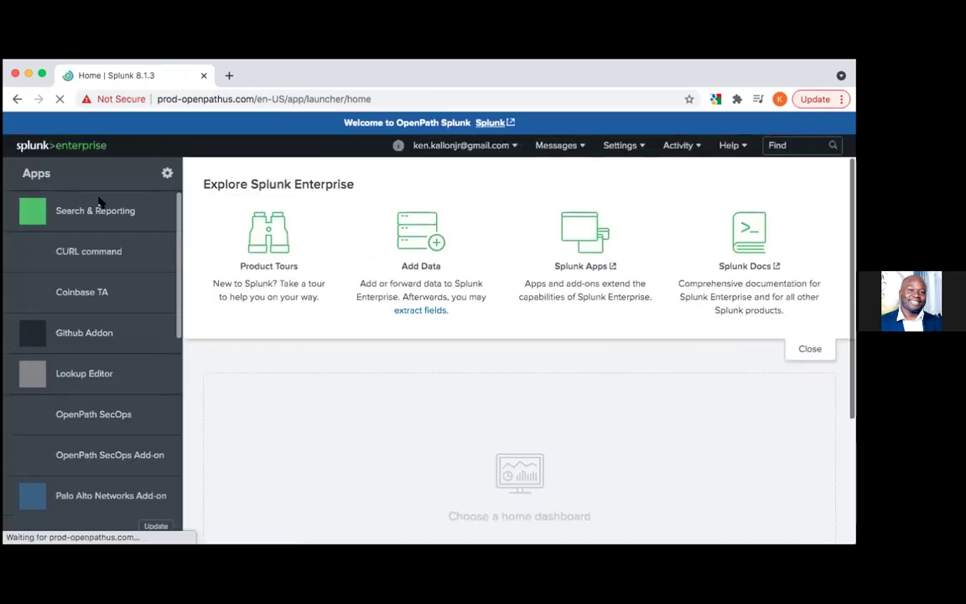
{"action": "left_click", "coordinate": [87, 213]}
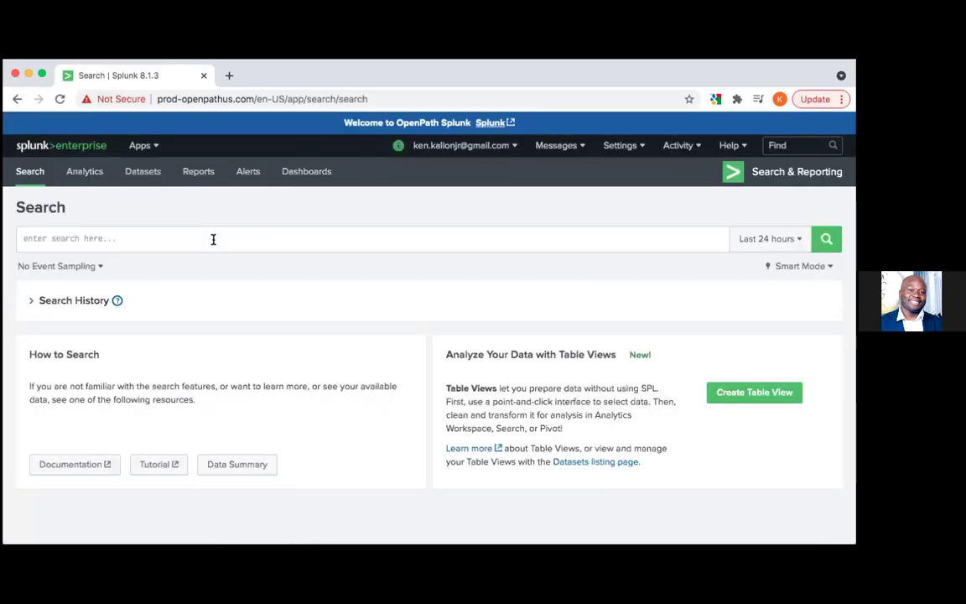
{"action": "left_click", "coordinate": [59, 145]}
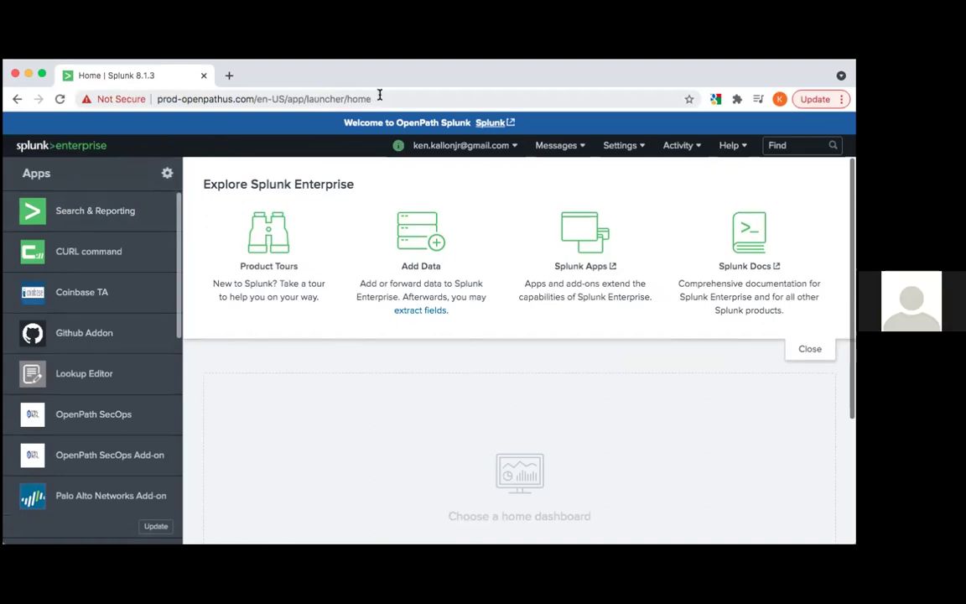
Set the Default application preference to Search & Reporting, apply it, and return home to Search
{"action": "left_click", "coordinate": [481, 148]}
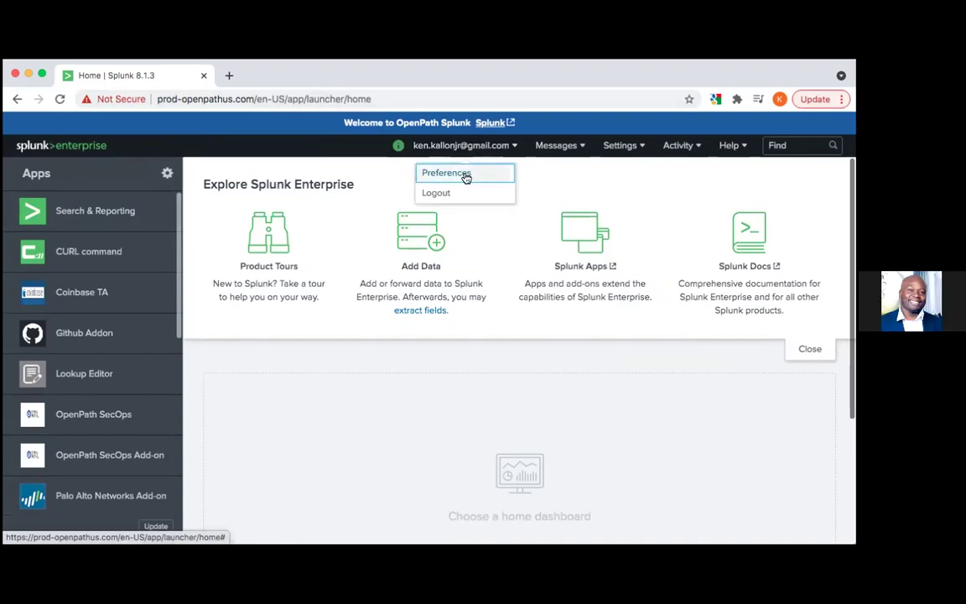
{"action": "left_click", "coordinate": [446, 172]}
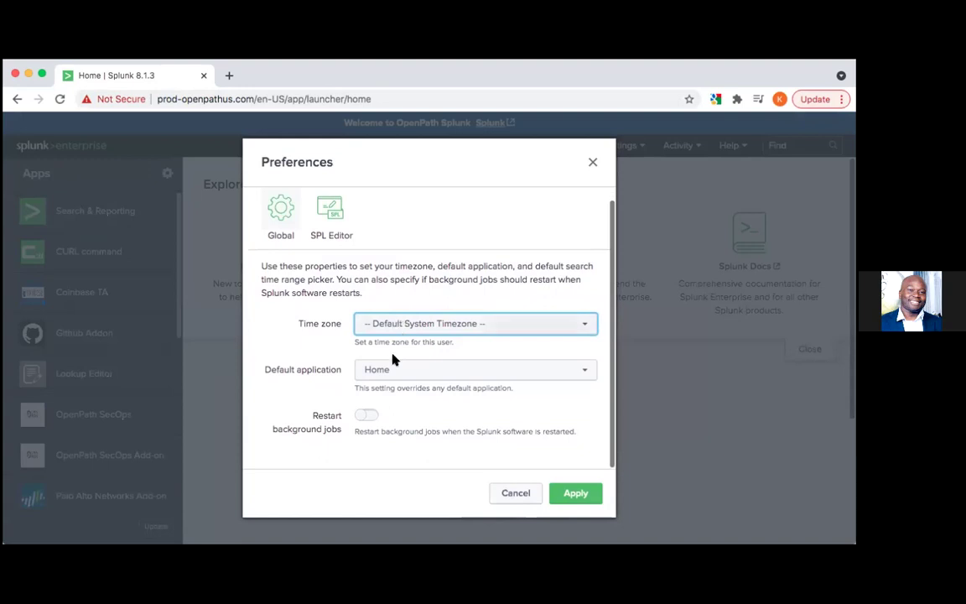
{"action": "left_click", "coordinate": [391, 374]}
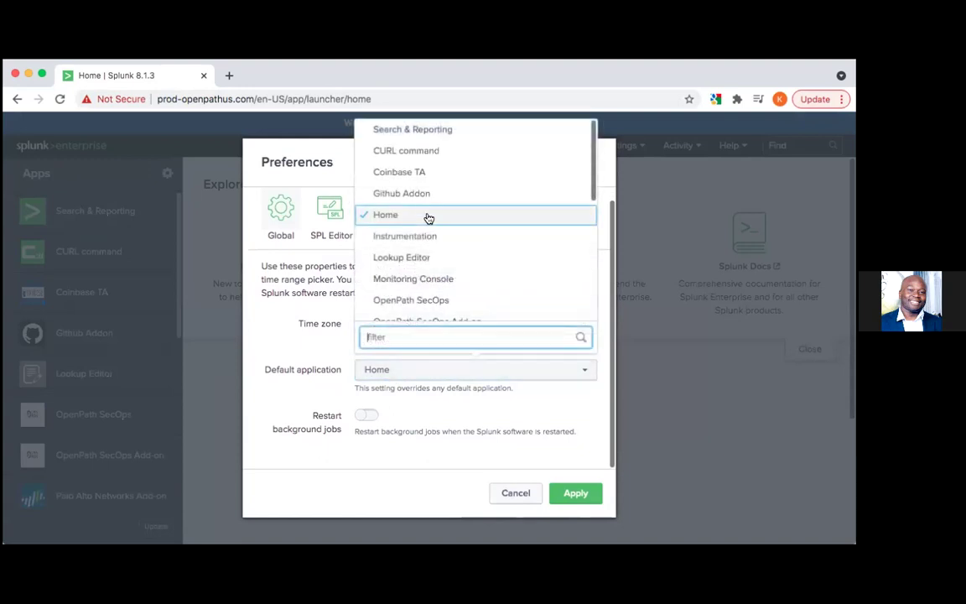
{"action": "left_click", "coordinate": [436, 132]}
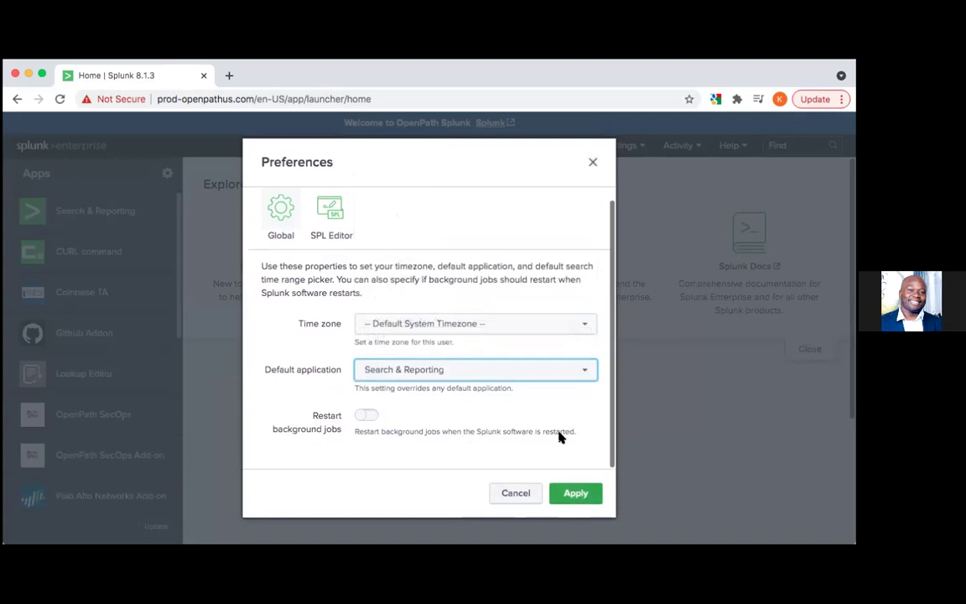
{"action": "left_click", "coordinate": [576, 495]}
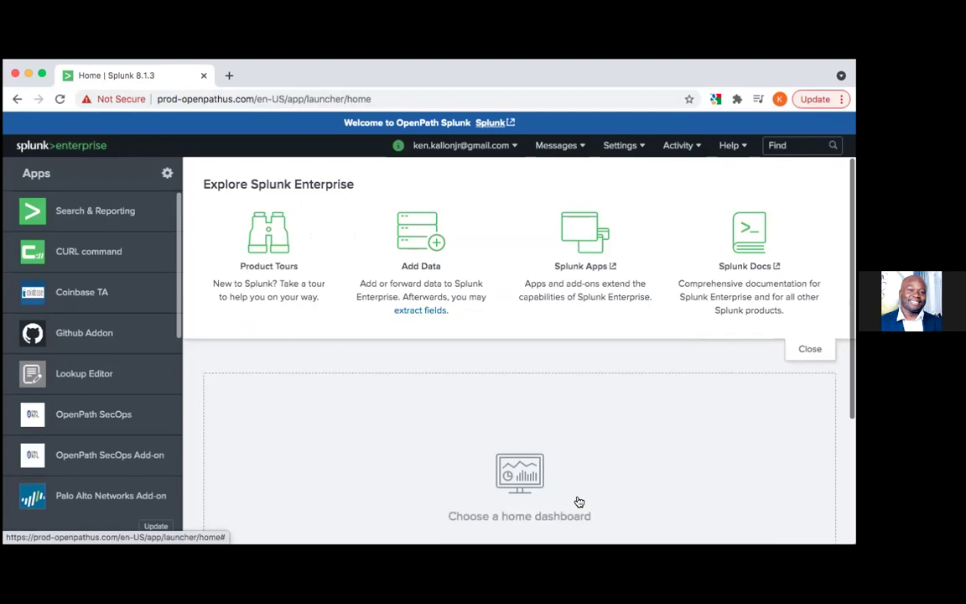
{"action": "left_click", "coordinate": [84, 145]}
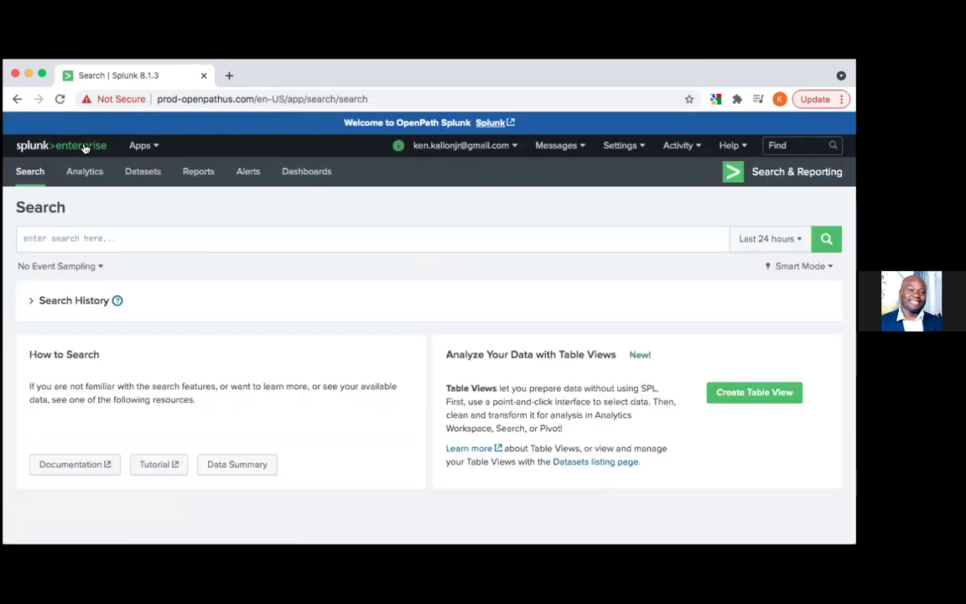
{"action": "left_click", "coordinate": [112, 240]}
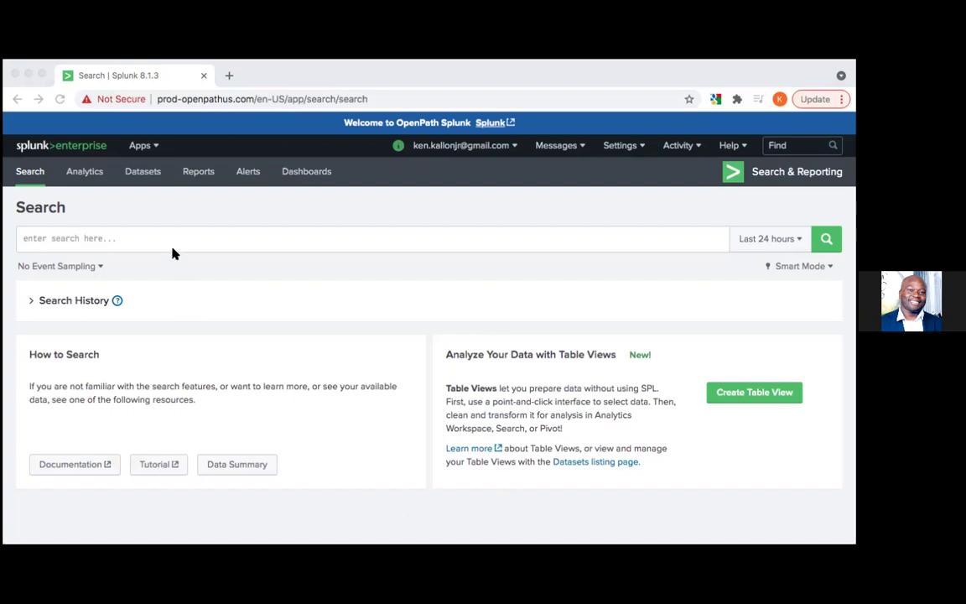
{"action": "left_click", "coordinate": [94, 238]}
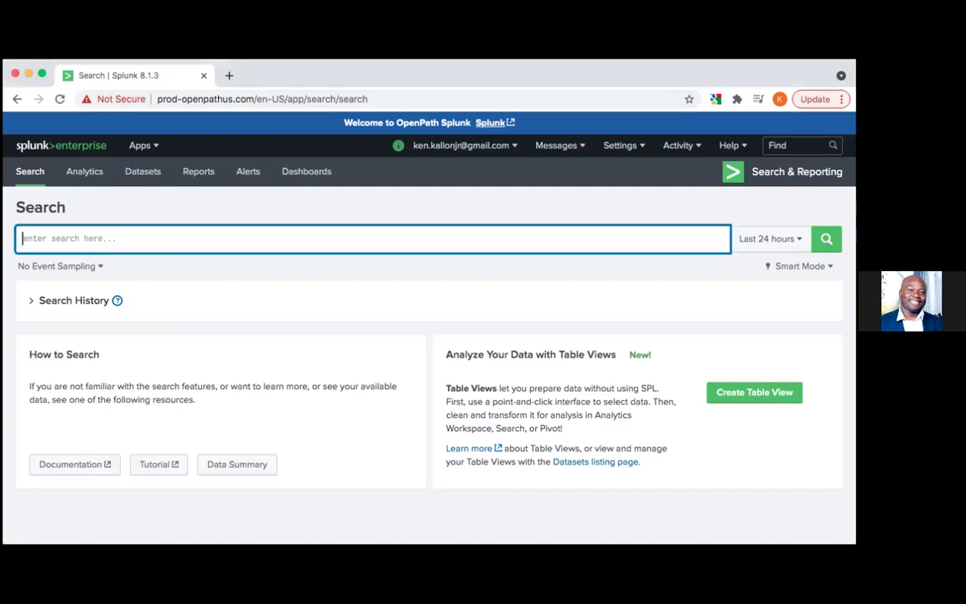
{"action": "type", "text": "|"}
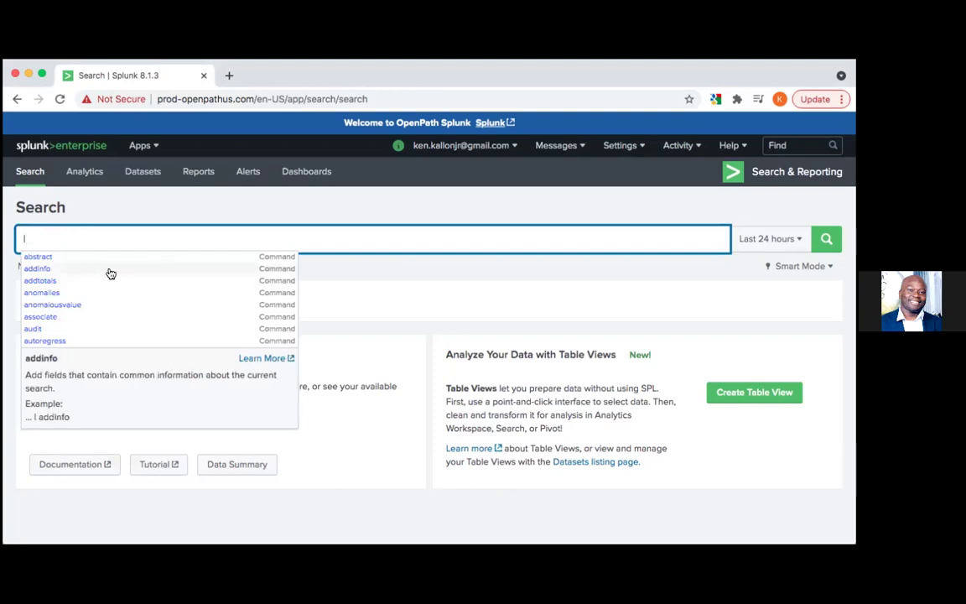
{"action": "key", "text": "BackSpace"}
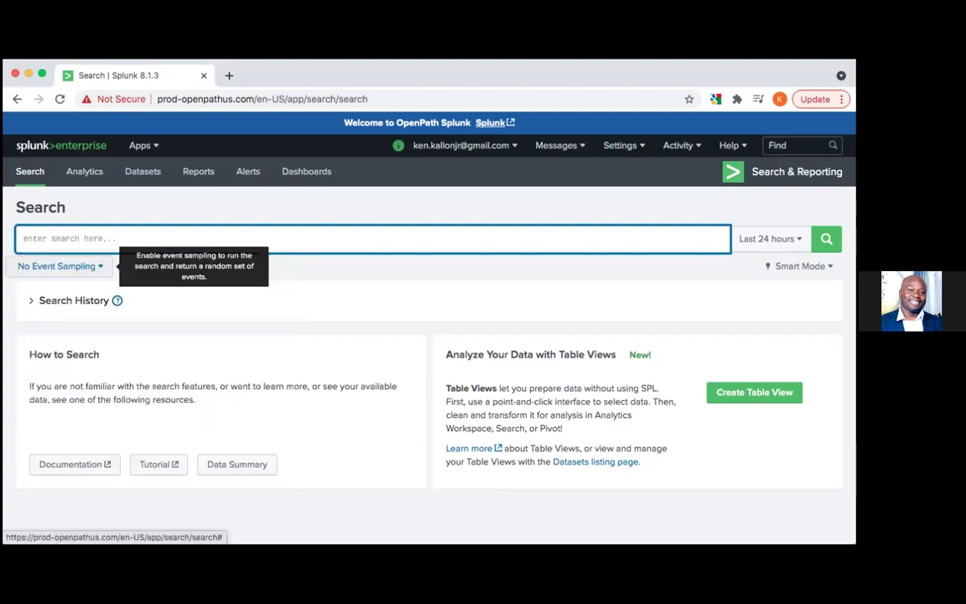
{"action": "type", "text": "|"}
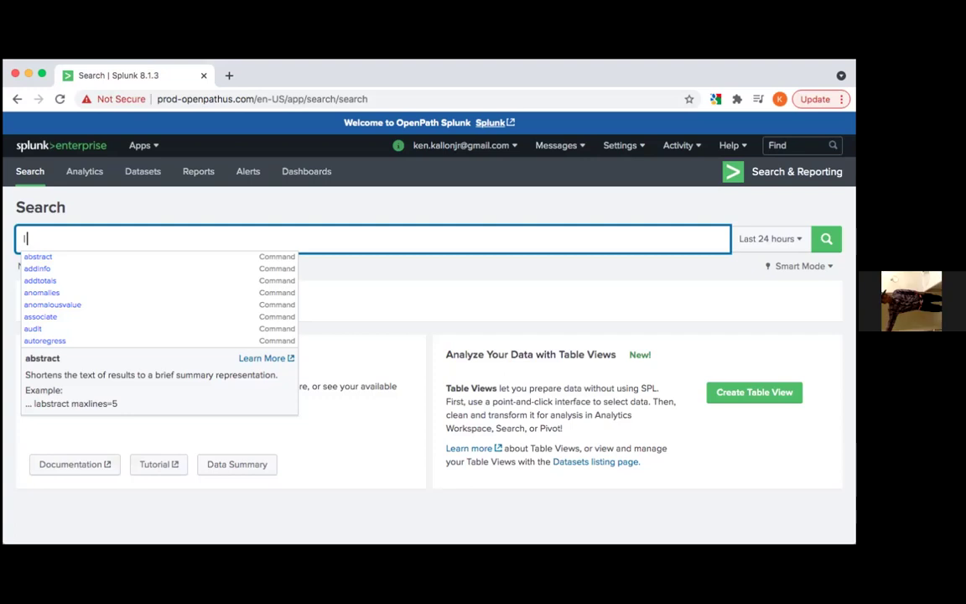
{"action": "key", "text": "BackSpace"}
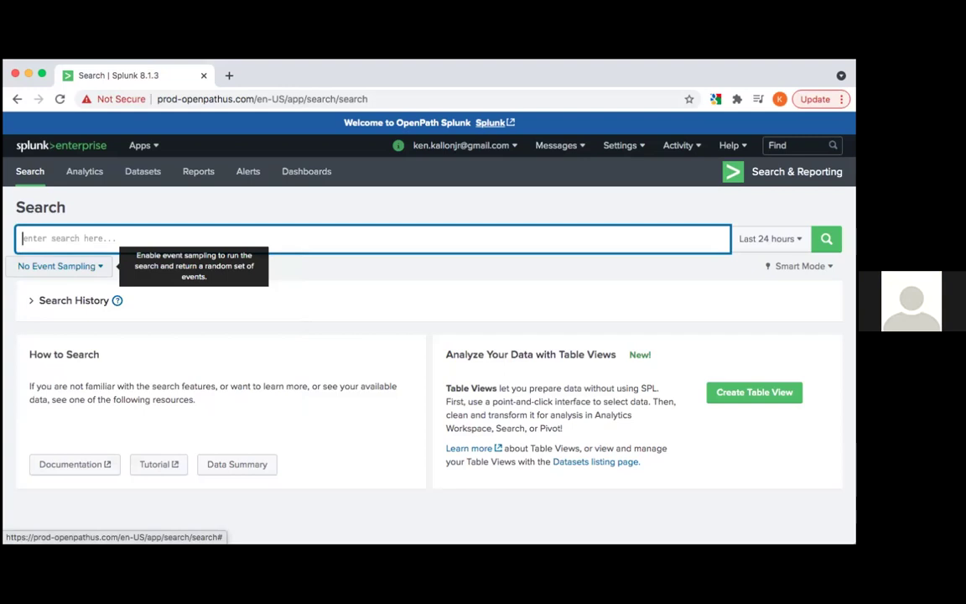
{"action": "type", "text": "|"}
{"action": "key", "text": "BackSpace"}
{"action": "type", "text": "|"}
{"action": "key", "text": "BackSpace"}
Go to Settings > Searches, reports, and alerts, which lists none
{"action": "left_click", "coordinate": [617, 146]}
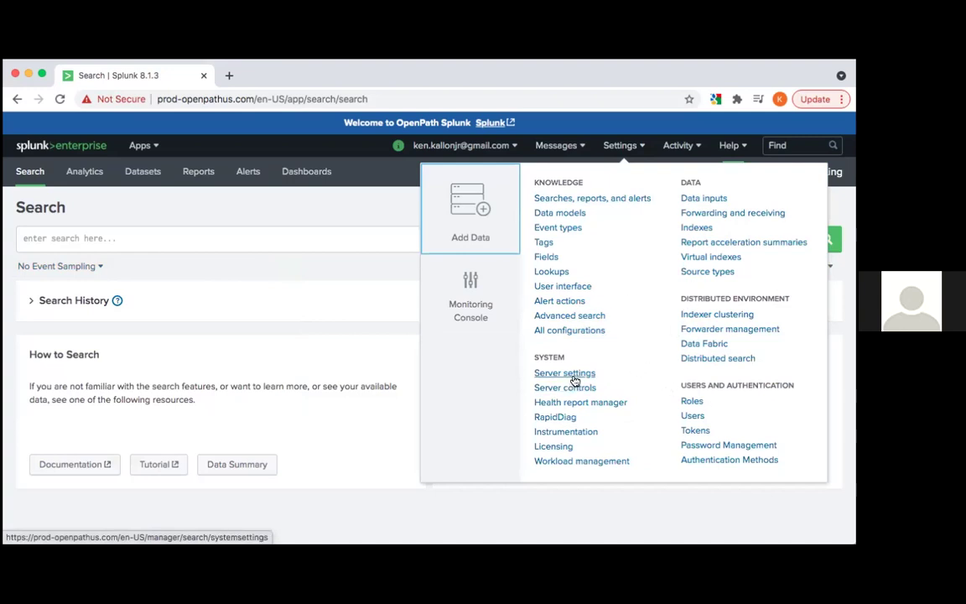
{"action": "left_click", "coordinate": [578, 198]}
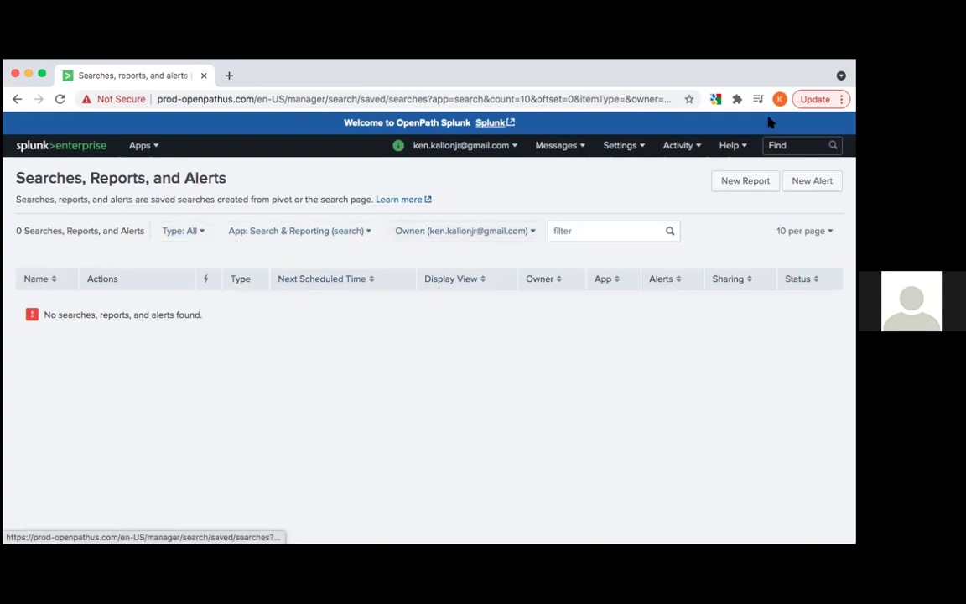
Start a new alert and title it with the owner's name followed by 'Laptop logs'
{"action": "left_click", "coordinate": [802, 183]}
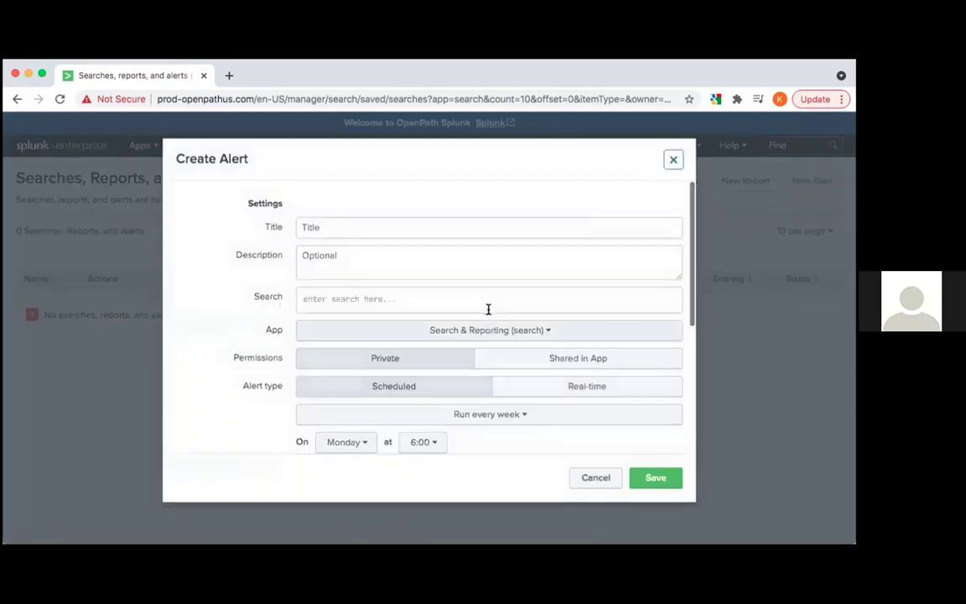
{"action": "left_click", "coordinate": [424, 229]}
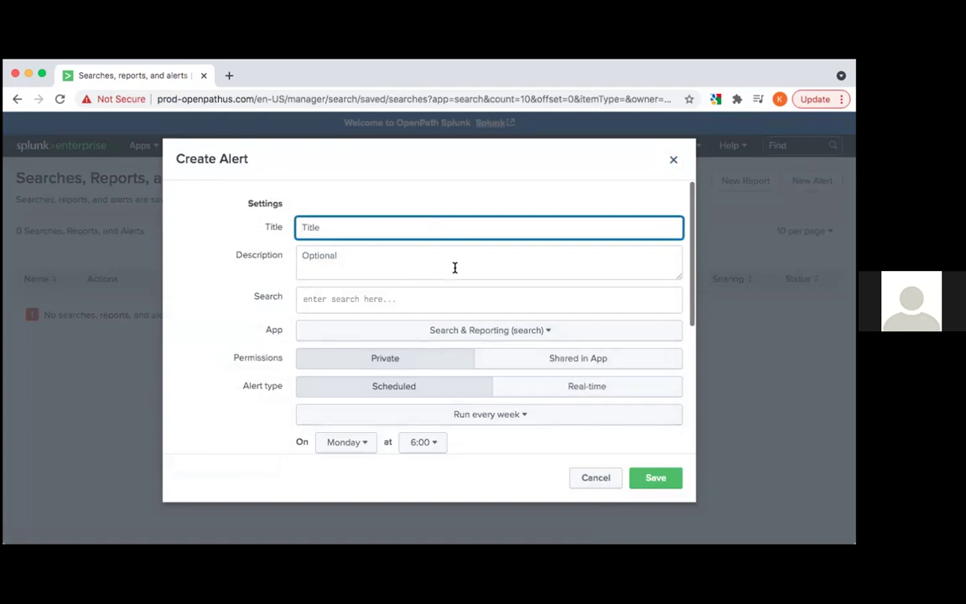
{"action": "scroll", "coordinate": [453, 289], "scroll_direction": "down", "scroll_amount": 1}
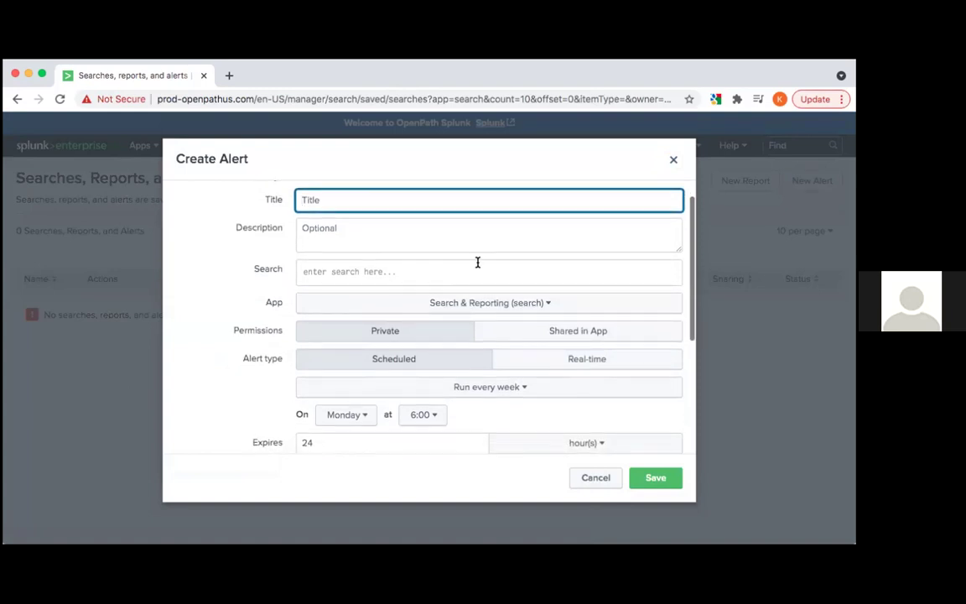
{"action": "scroll", "coordinate": [479, 275], "scroll_direction": "up", "scroll_amount": 1}
{"action": "scroll", "coordinate": [480, 280], "scroll_direction": "down", "scroll_amount": 4}
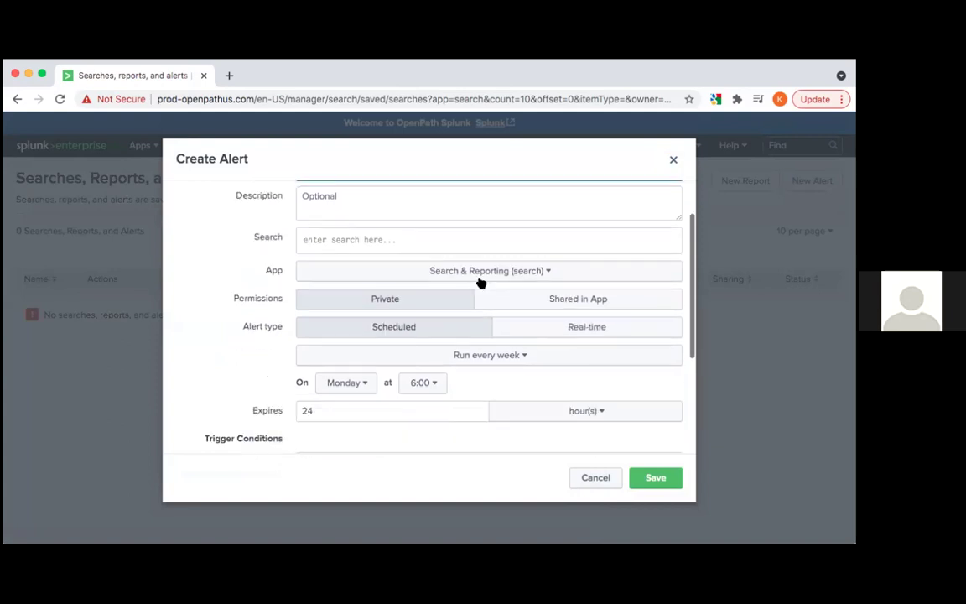
{"action": "scroll", "coordinate": [480, 280], "scroll_direction": "up", "scroll_amount": 5}
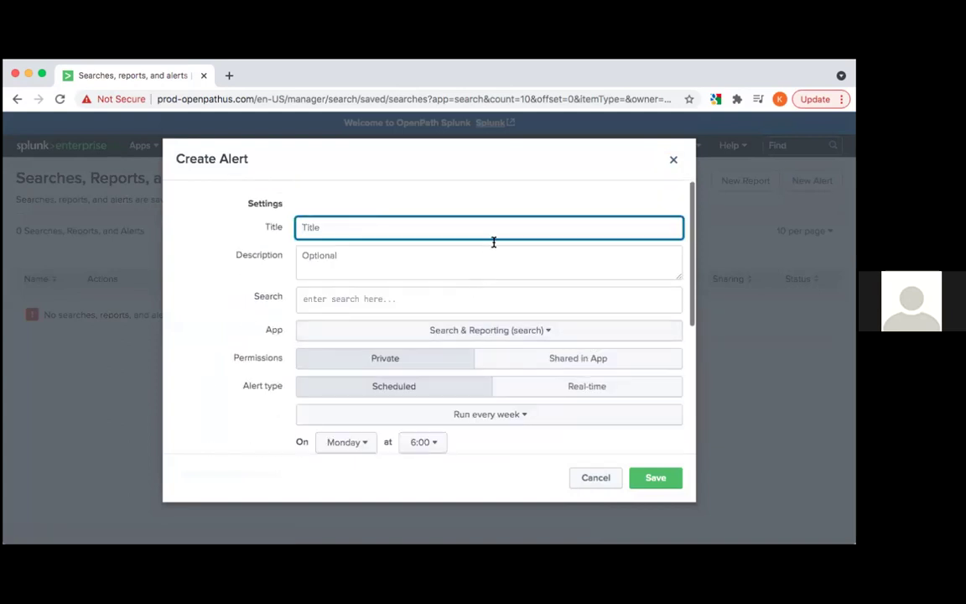
{"action": "type", "text": "Ke"}
{"action": "key", "text": "BackSpace"}
{"action": "key", "text": "BackSpace"}
{"action": "type", "text": "Ken's"}
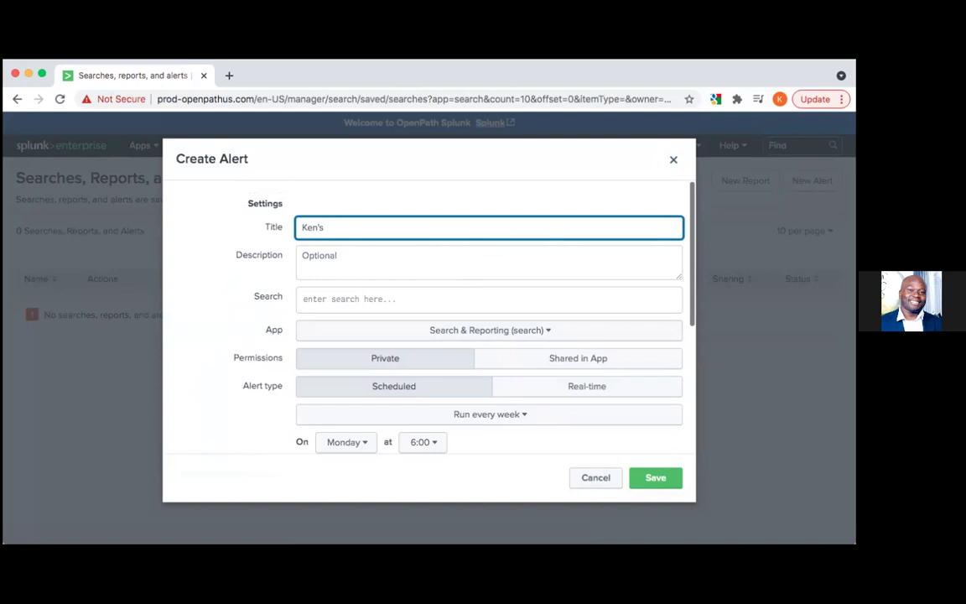
{"action": "type", "text": "Laptop logs"}
{"action": "key", "text": "BackSpace"}
{"action": "type", "text": "s"}
Enter 'lookup' as the alert's search query, browsing the autocomplete suggestions
{"action": "left_click", "coordinate": [446, 299]}
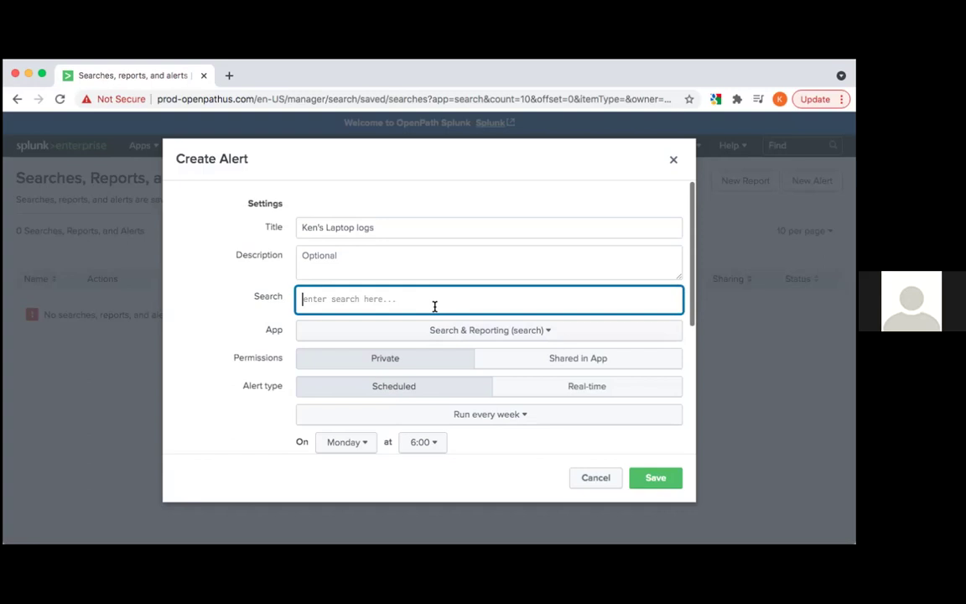
{"action": "scroll", "coordinate": [434, 307], "scroll_direction": "down", "scroll_amount": 1}
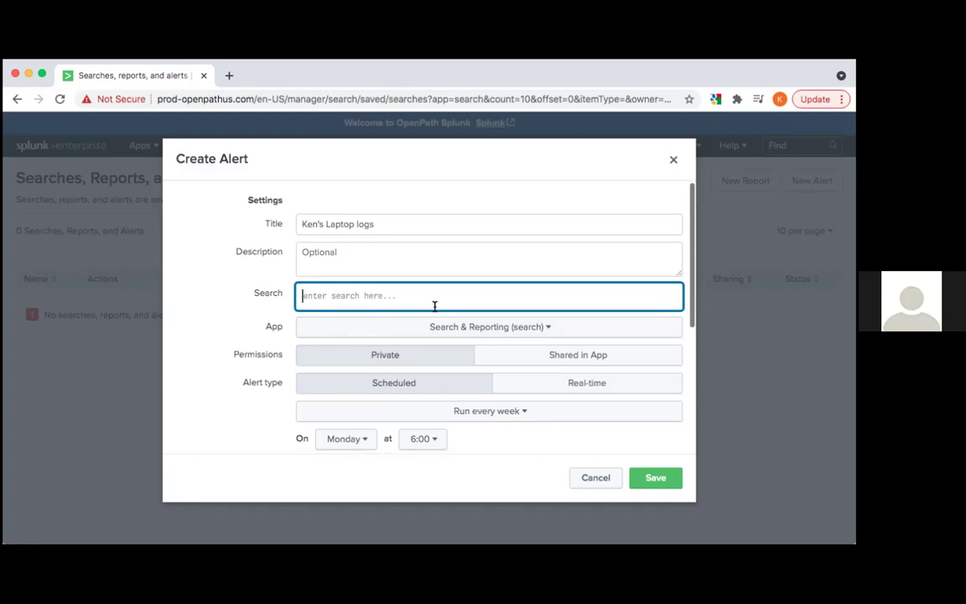
{"action": "type", "text": "Ken"}
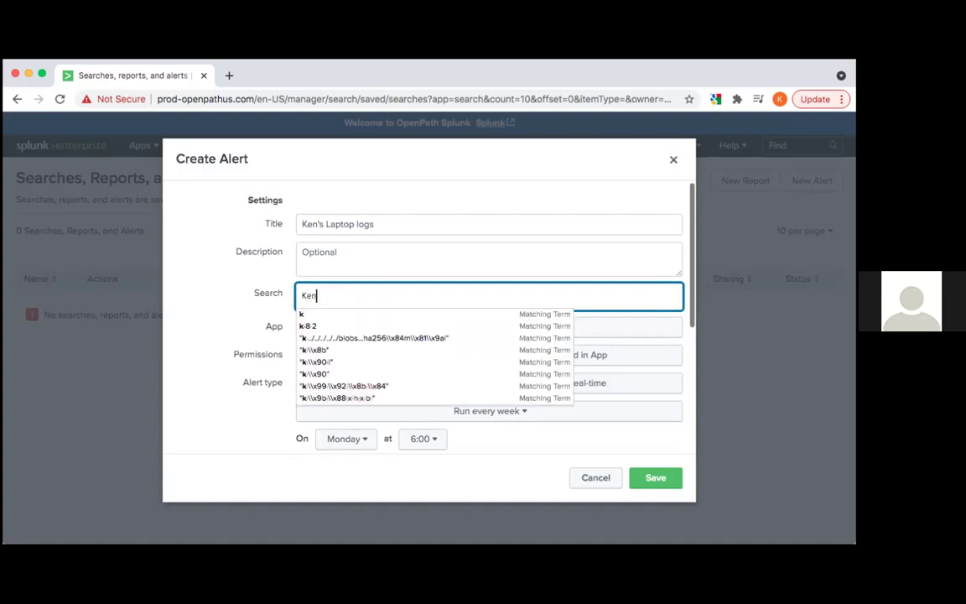
{"action": "key", "text": "BackSpace"}
{"action": "key", "text": "BackSpace"}
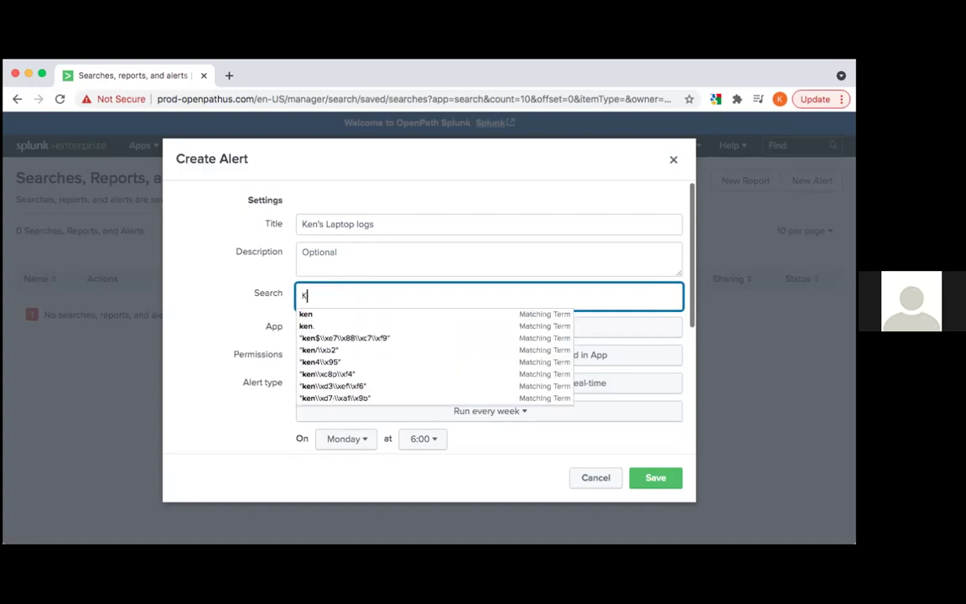
{"action": "key", "text": "BackSpace"}
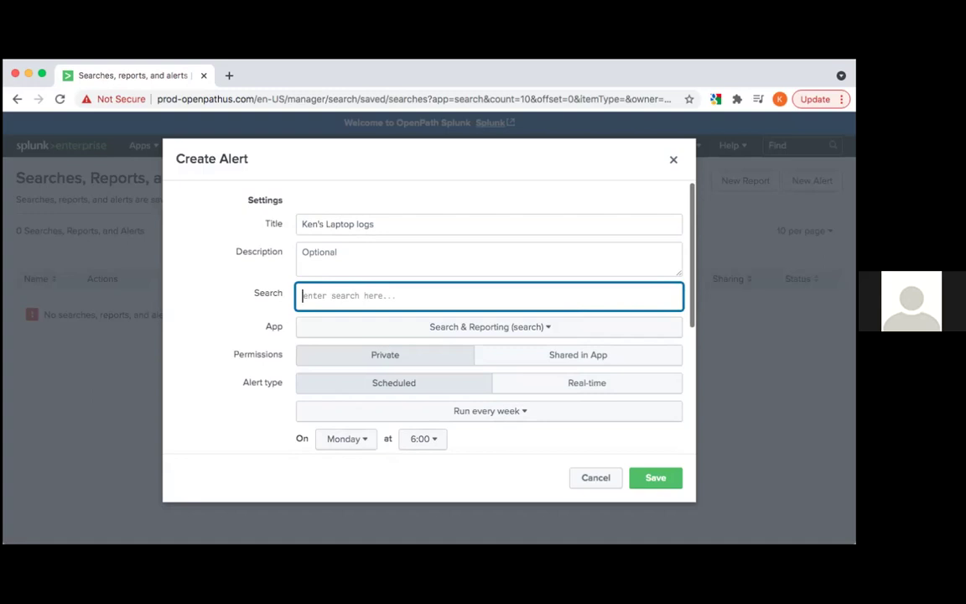
{"action": "type", "text": "tstat"}
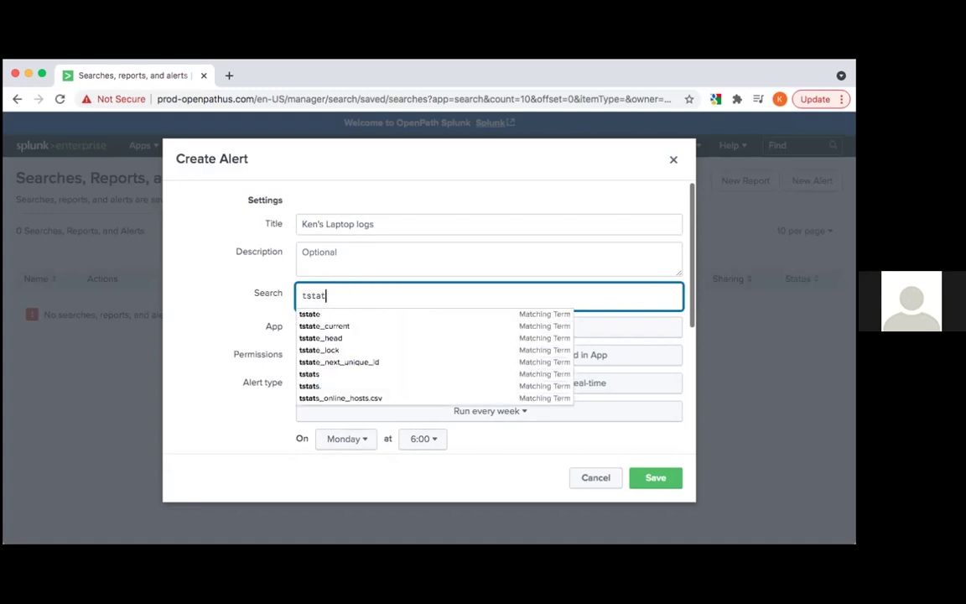
{"action": "key", "text": "BackSpace"}
{"action": "key", "text": "BackSpace"}
{"action": "key", "text": "BackSpace"}
{"action": "key", "text": "BackSpace"}
{"action": "key", "text": "BackSpace"}
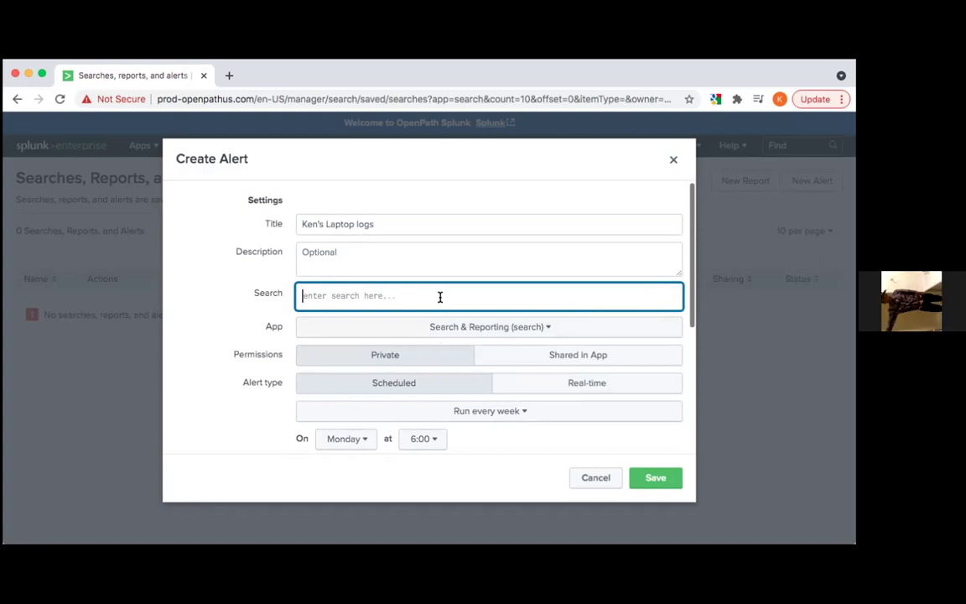
{"action": "type", "text": "looku"}
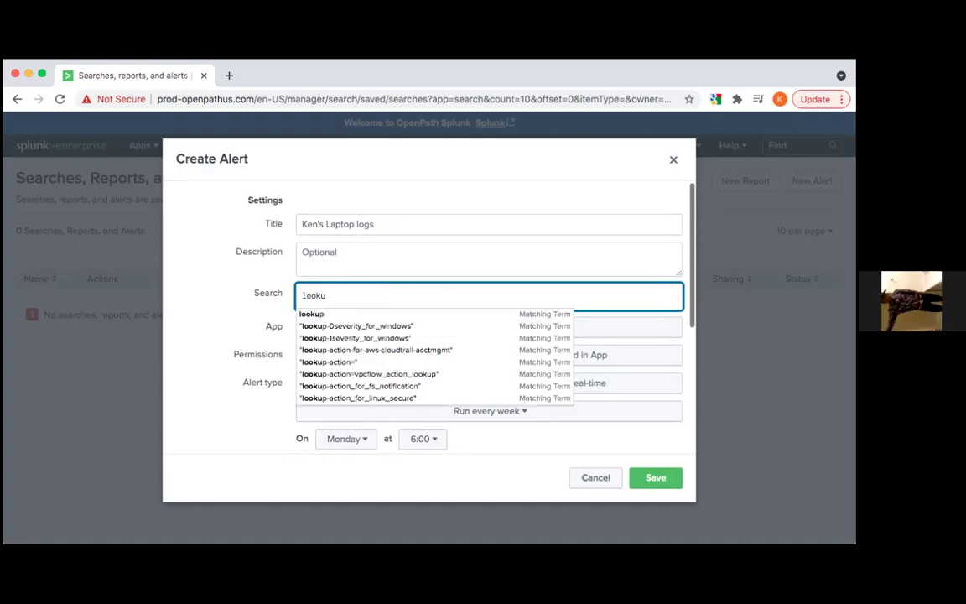
{"action": "type", "text": "p"}
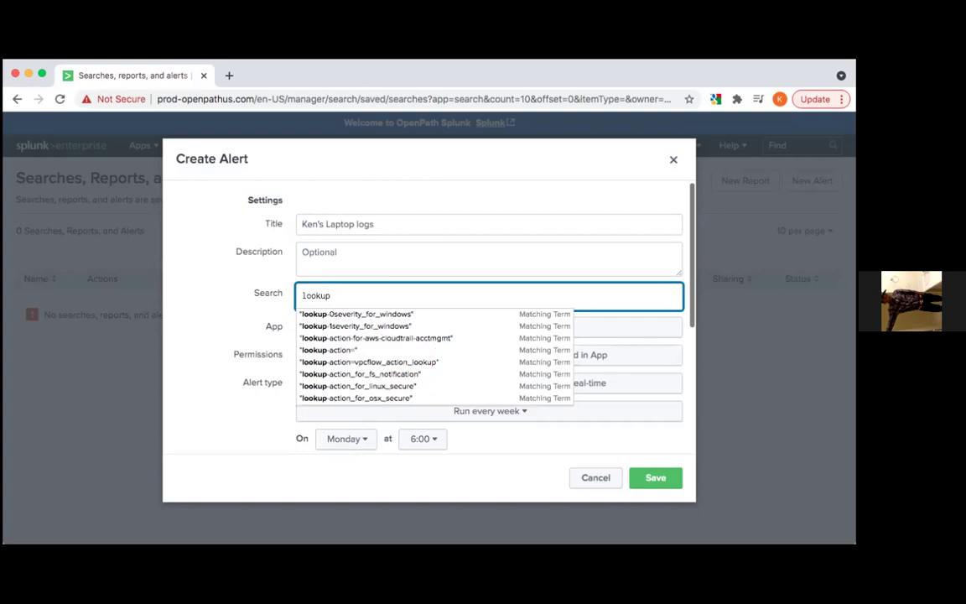
{"action": "key", "text": "Down"}
{"action": "key", "text": "Down"}
{"action": "key", "text": "Down"}
{"action": "key", "text": "Down"}
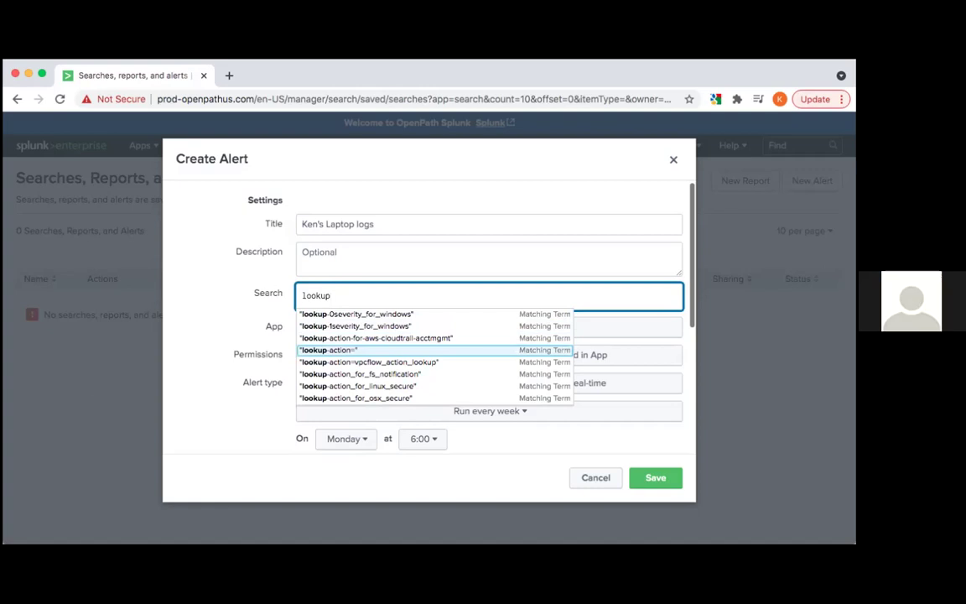
{"action": "key", "text": "Down"}
{"action": "key", "text": "Down"}
{"action": "key", "text": "Down"}
{"action": "key", "text": "Down"}
{"action": "key", "text": "Down"}
{"action": "key", "text": "Down"}
{"action": "key", "text": "Down"}
{"action": "key", "text": "Down"}
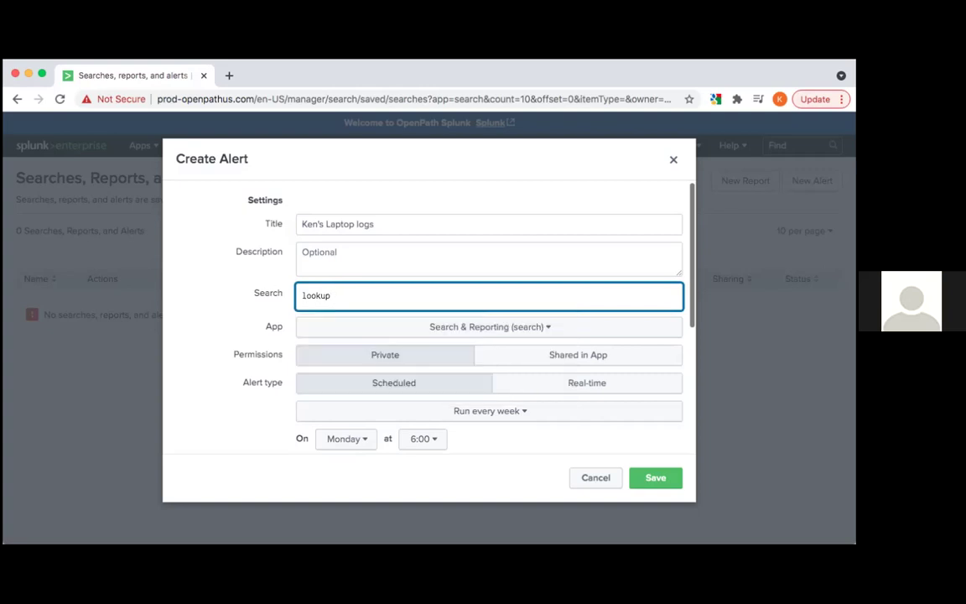
{"action": "key", "text": "BackSpace"}
{"action": "type", "text": "a"}
{"action": "key", "text": "BackSpace"}
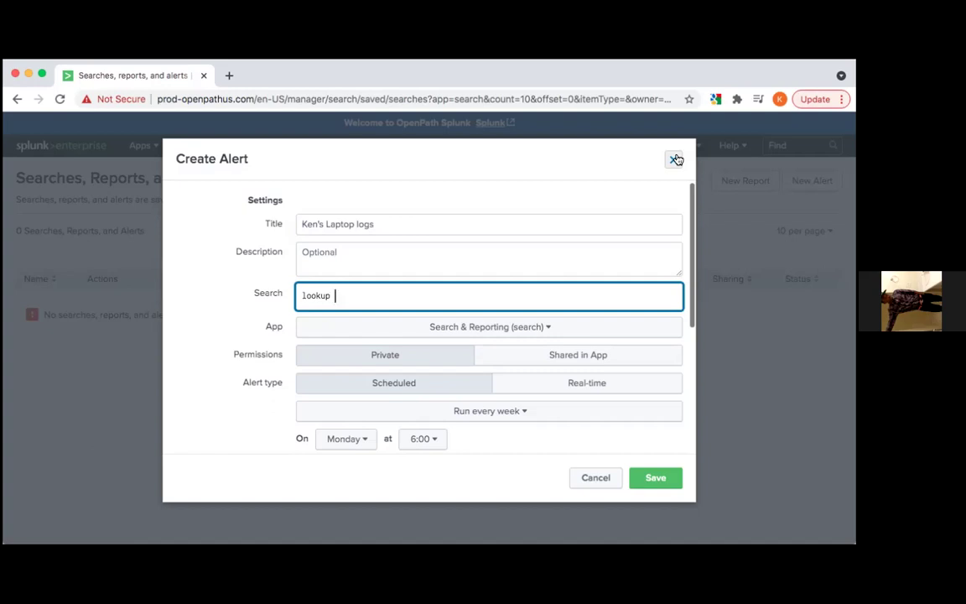
Discard the alert, revisit Searches, reports, and alerts, then land on the empty Search page
{"action": "left_click", "coordinate": [673, 159]}
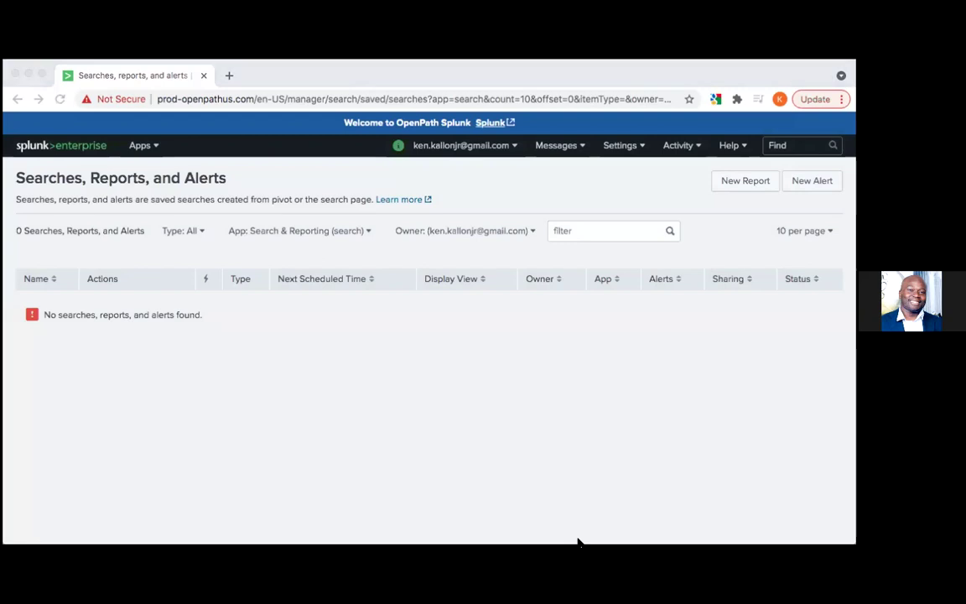
{"action": "left_click", "coordinate": [156, 432]}
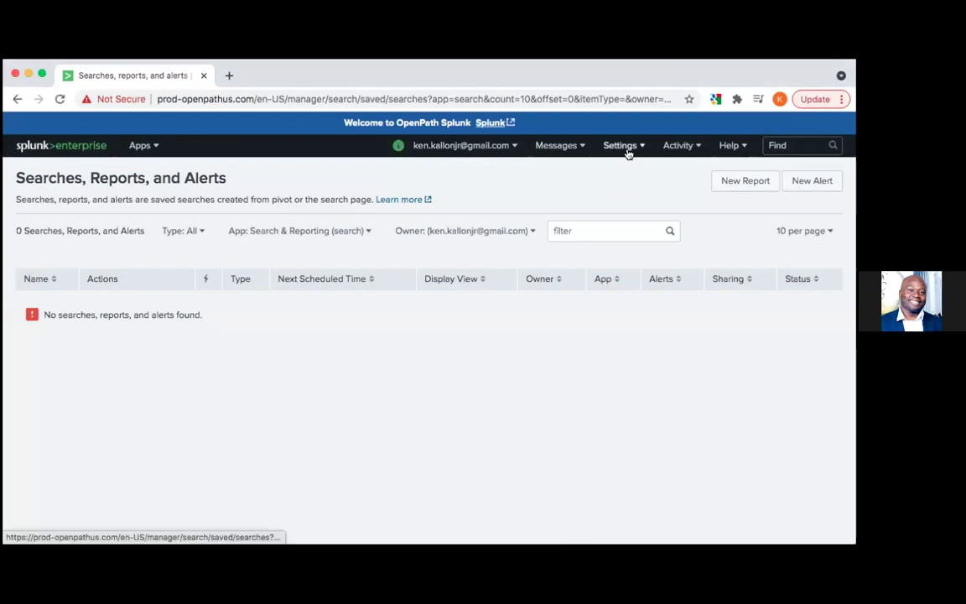
{"action": "left_click", "coordinate": [625, 148]}
{"action": "left_click", "coordinate": [579, 200]}
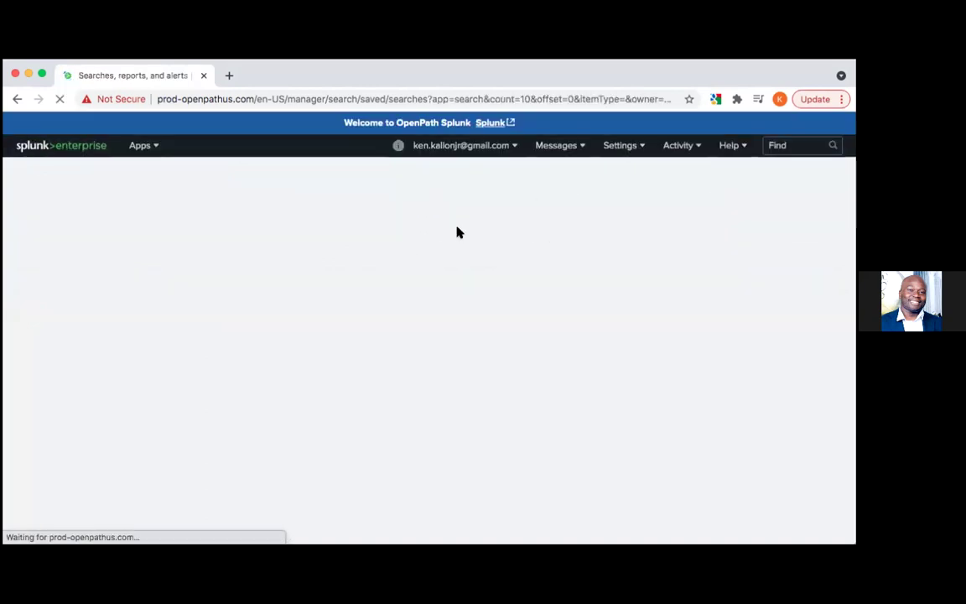
{"action": "left_click", "coordinate": [81, 149]}
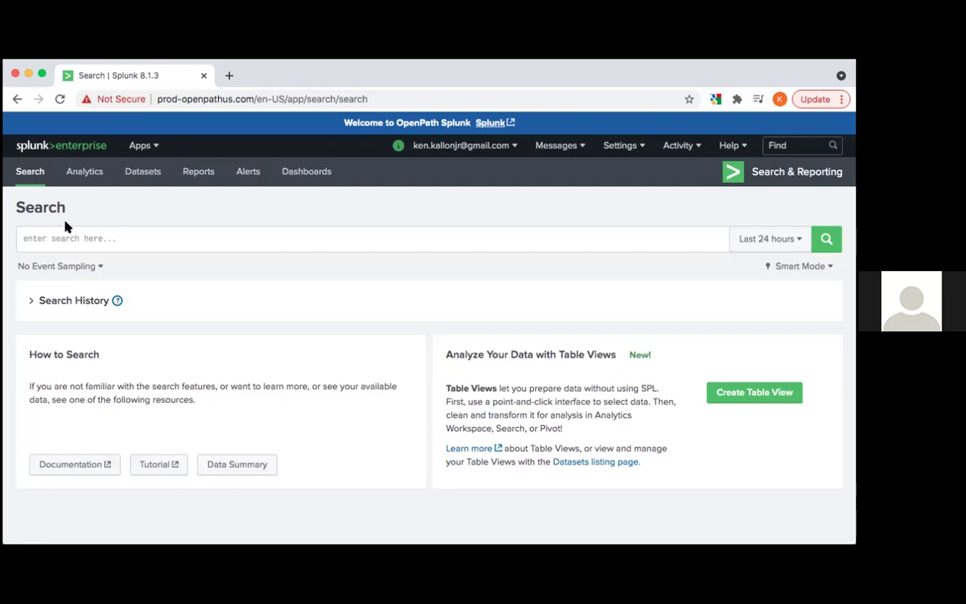
Enter '| metadata' in the search bar using the autocomplete suggestion
{"action": "left_click", "coordinate": [68, 240]}
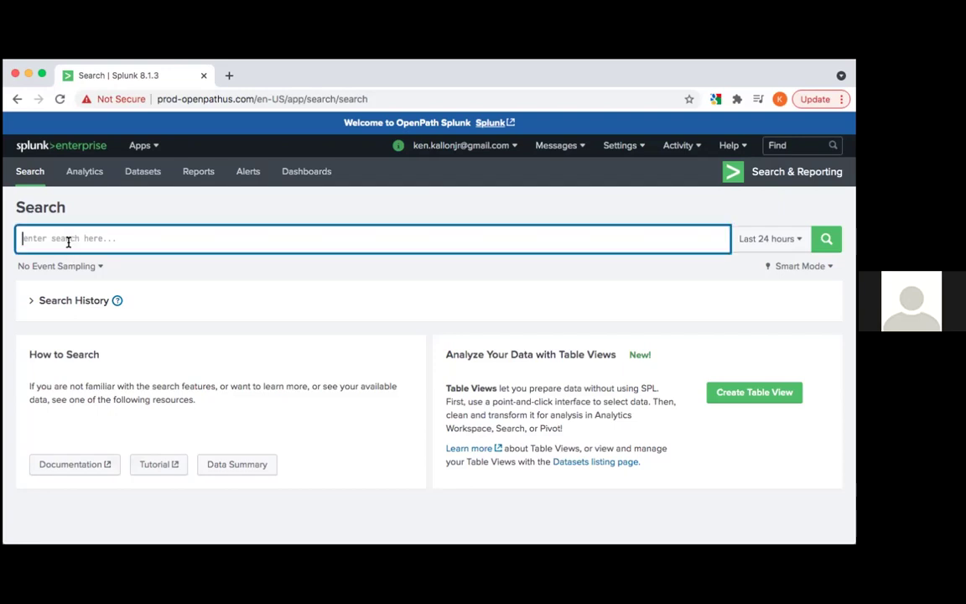
{"action": "type", "text": "|me"}
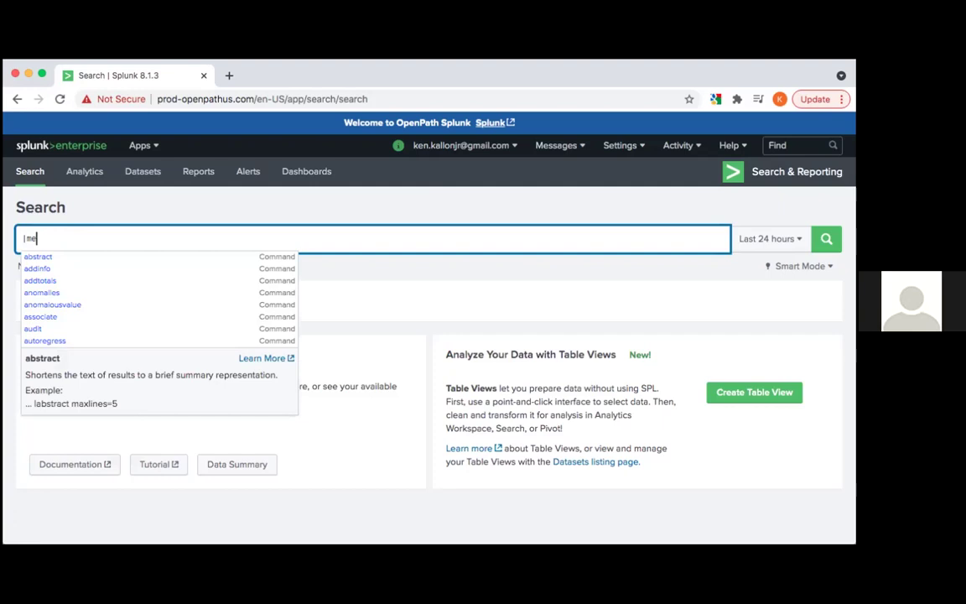
{"action": "type", "text": "ta"}
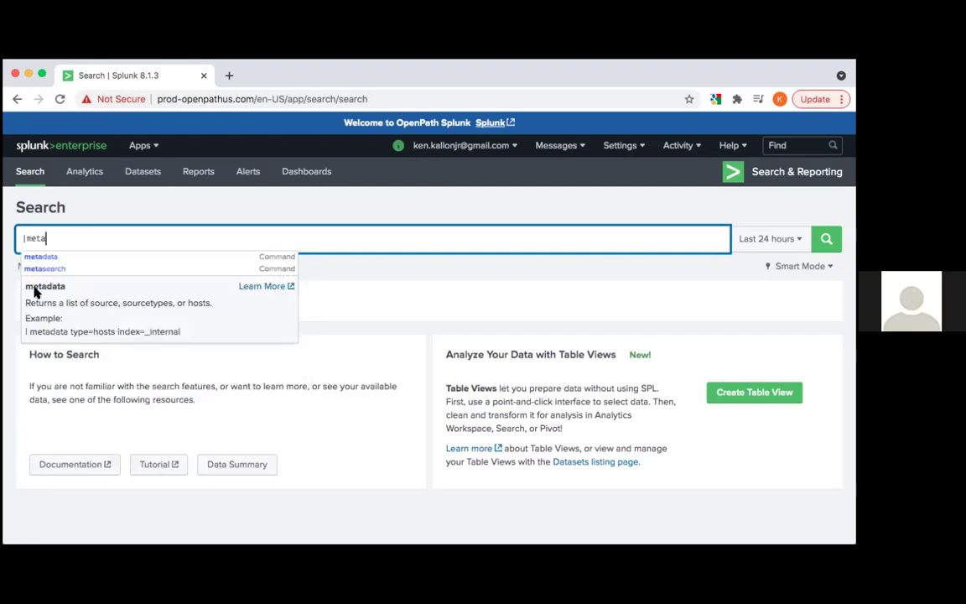
{"action": "left_click", "coordinate": [46, 258]}
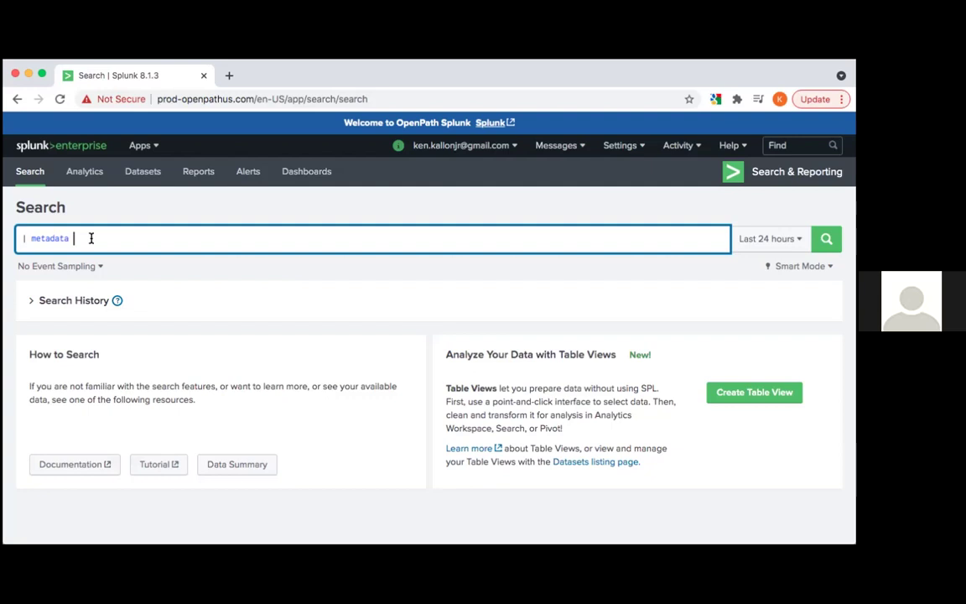
{"action": "type", "text": "t"}
{"action": "key", "text": "BackSpace"}
Try index=host and index=* after metadata, then clear the index value again
{"action": "type", "text": "index"}
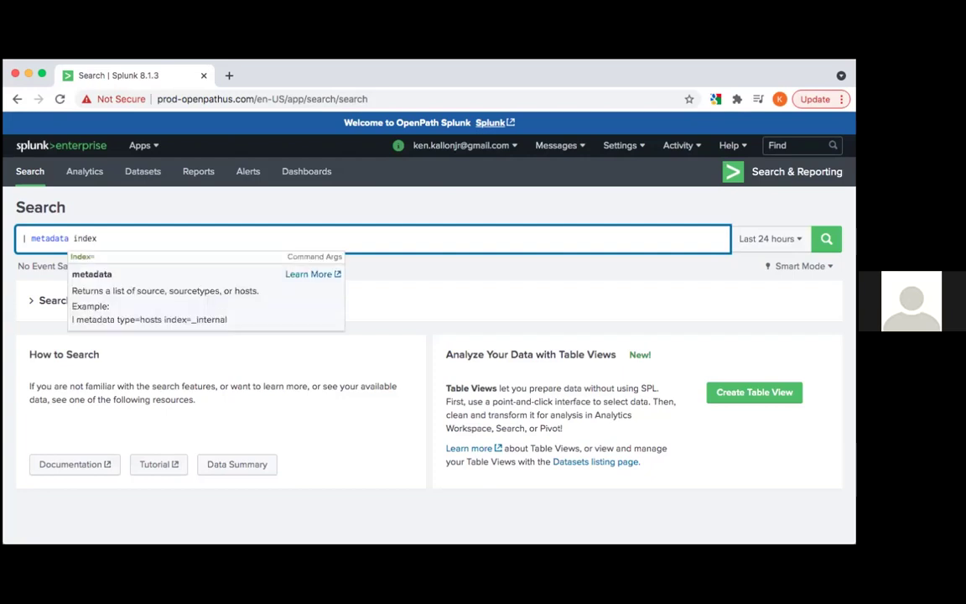
{"action": "type", "text": "="}
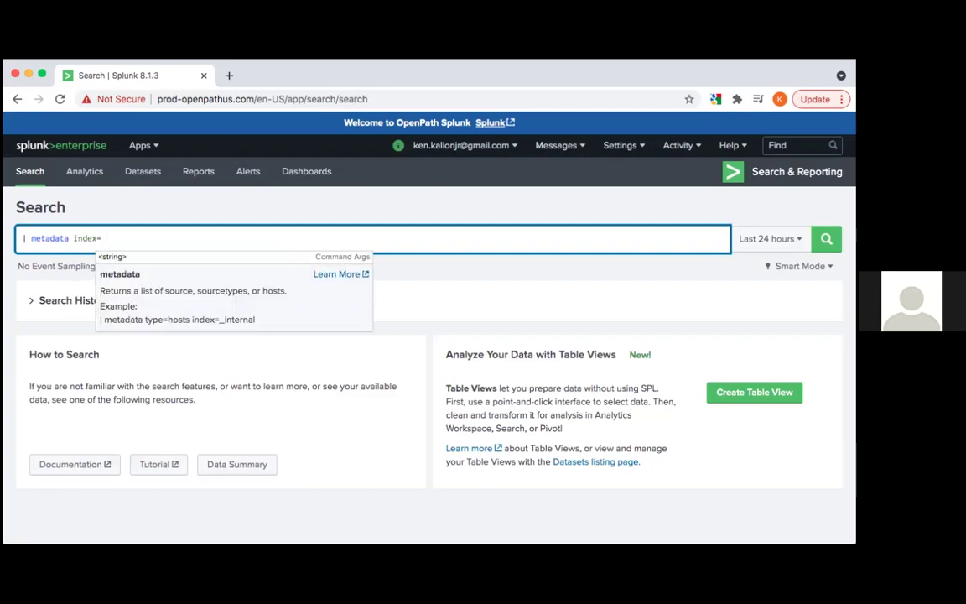
{"action": "type", "text": "host"}
{"action": "key", "text": "BackSpace"}
{"action": "key", "text": "BackSpace"}
{"action": "key", "text": "BackSpace"}
{"action": "key", "text": "BackSpace"}
{"action": "type", "text": "*"}
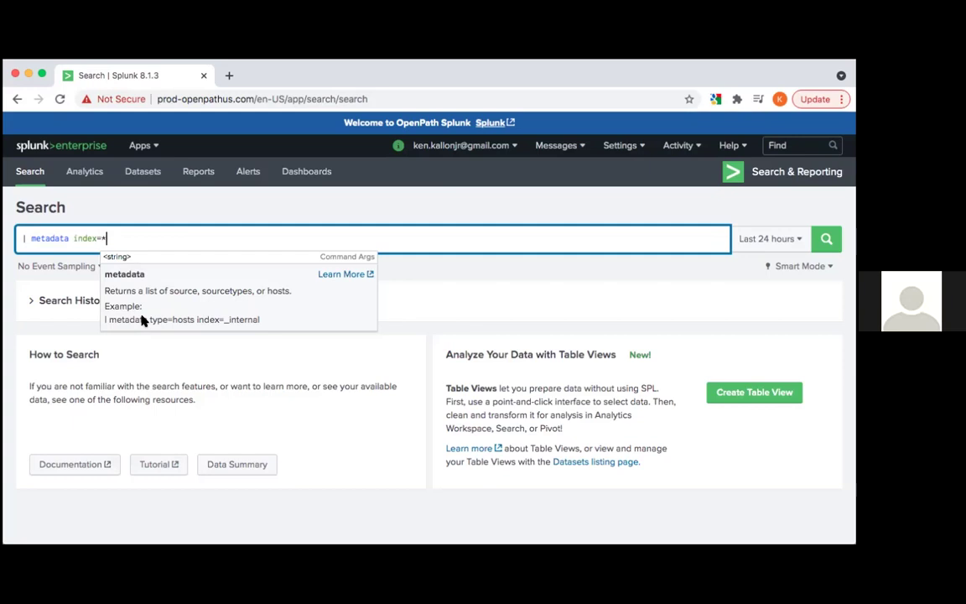
{"action": "key", "text": "BackSpace"}
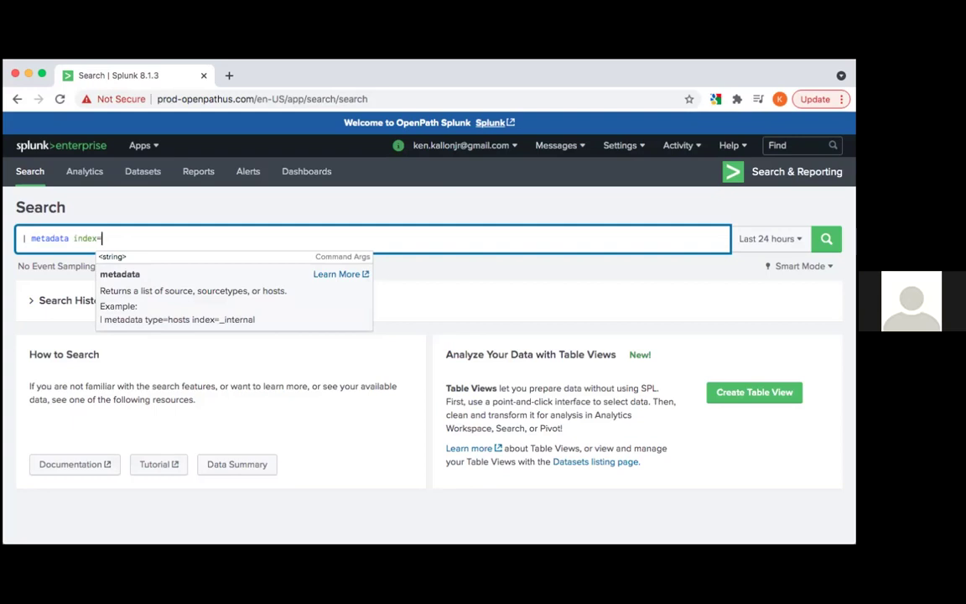
{"action": "key", "text": "BackSpace"}
{"action": "key", "text": "BackSpace"}
{"action": "key", "text": "BackSpace"}
{"action": "key", "text": "BackSpace"}
{"action": "key", "text": "BackSpace"}
{"action": "key", "text": "BackSpace"}
Finish the query as '| metadata type=hosts index=*', retyping the trailing asterisk
{"action": "type", "text": "type=hosts"}
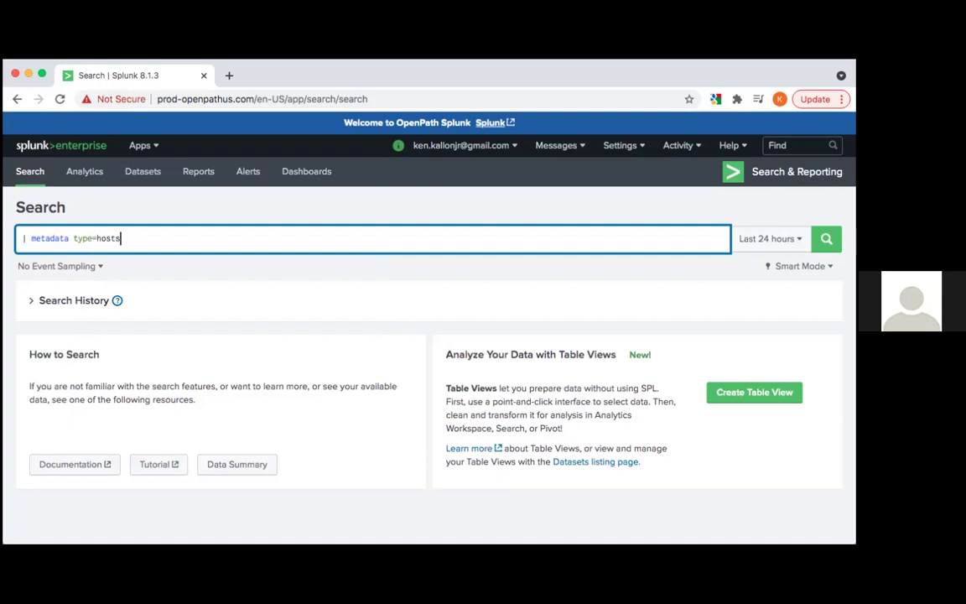
{"action": "key", "text": "BackSpace"}
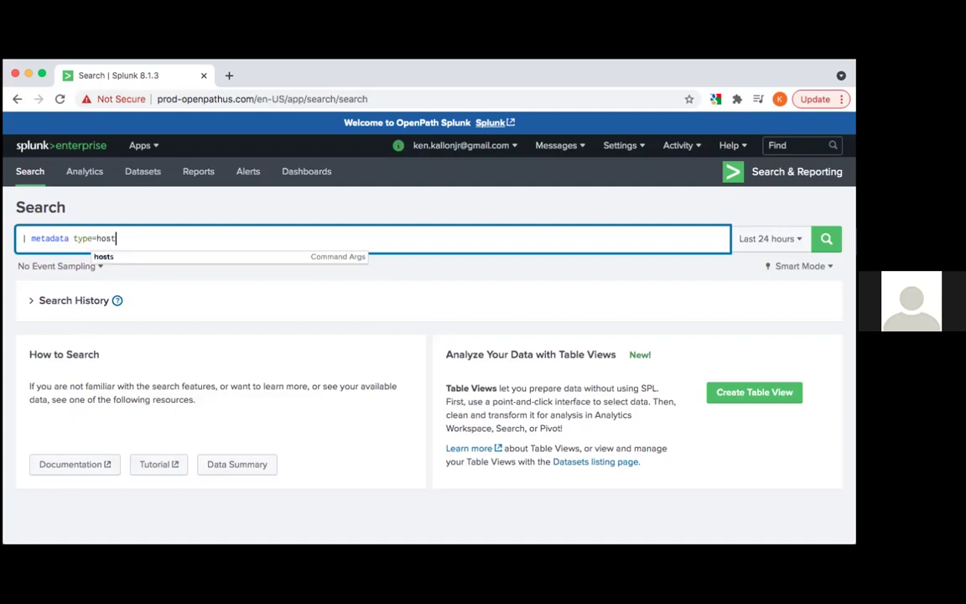
{"action": "type", "text": "s inde"}
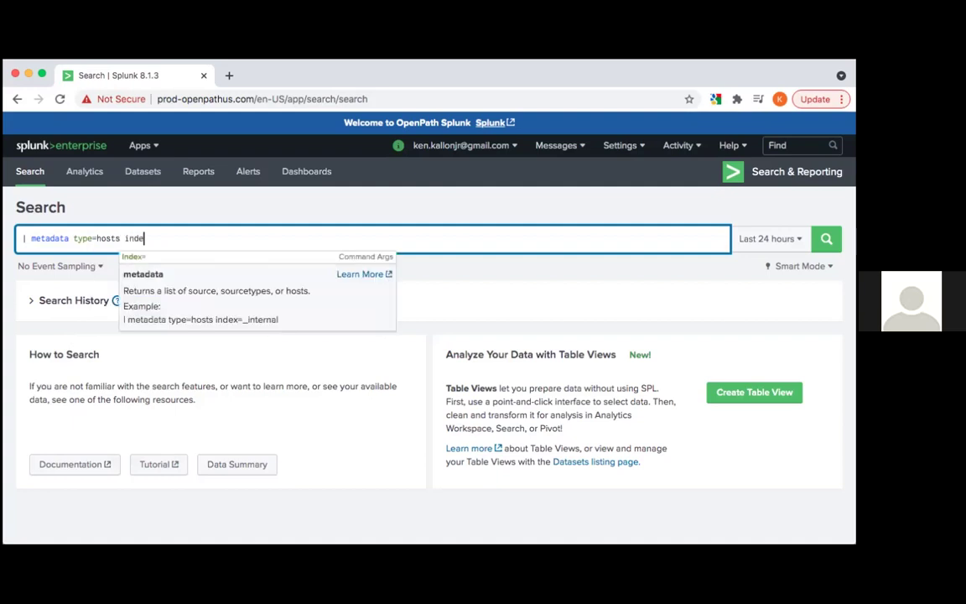
{"action": "type", "text": "x=*"}
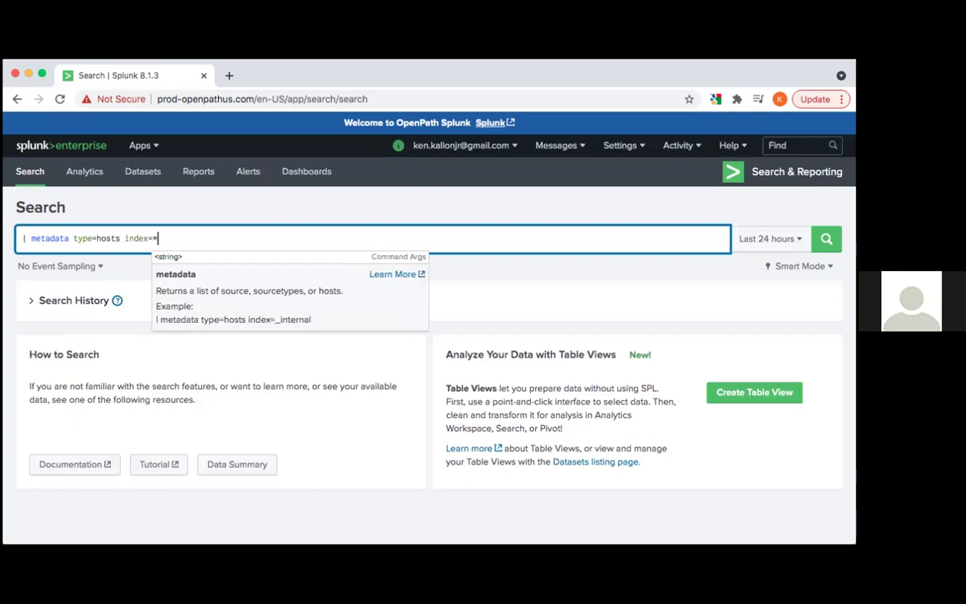
{"action": "key", "text": "BackSpace"}
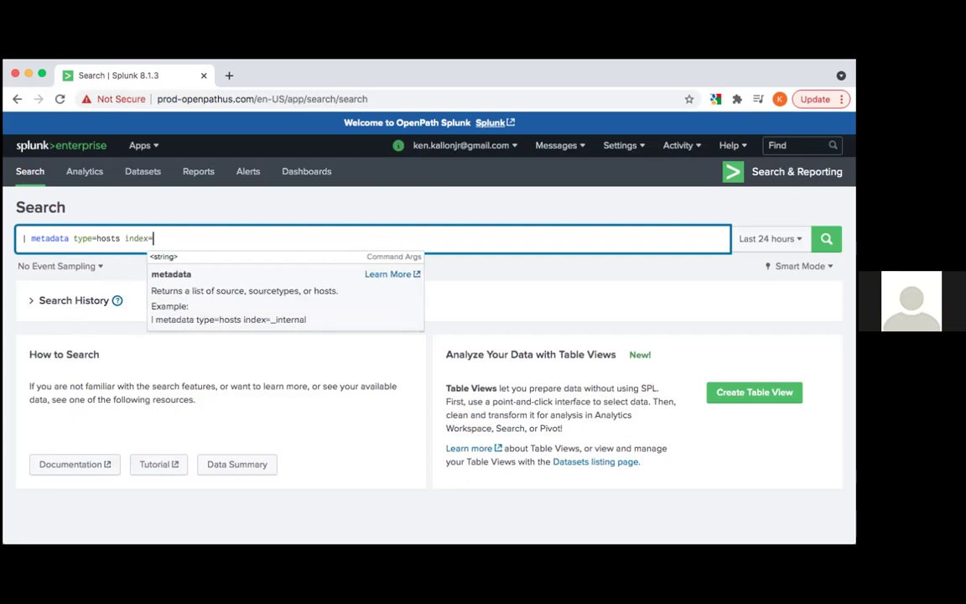
{"action": "type", "text": "*"}
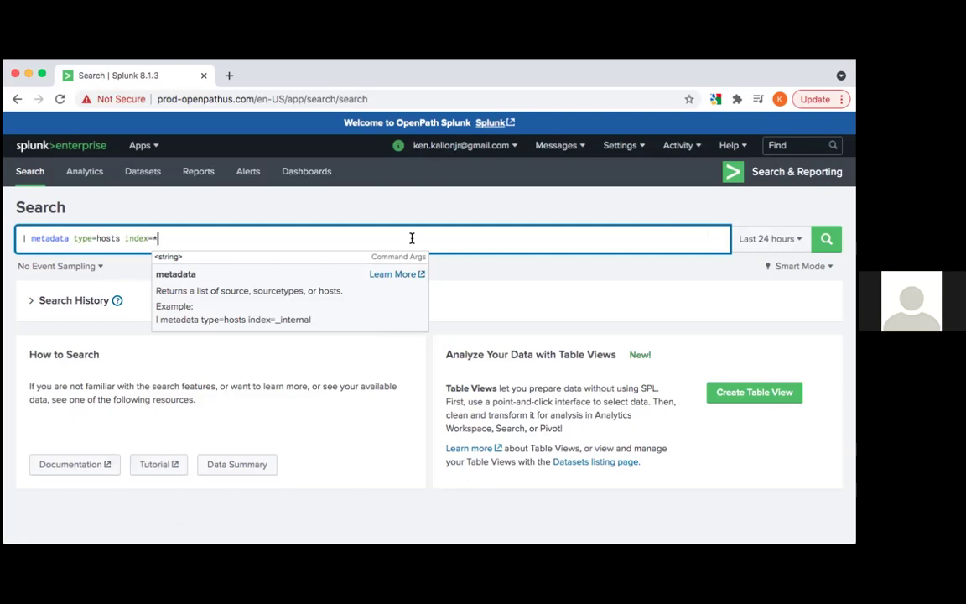
{"action": "left_click", "coordinate": [753, 243]}
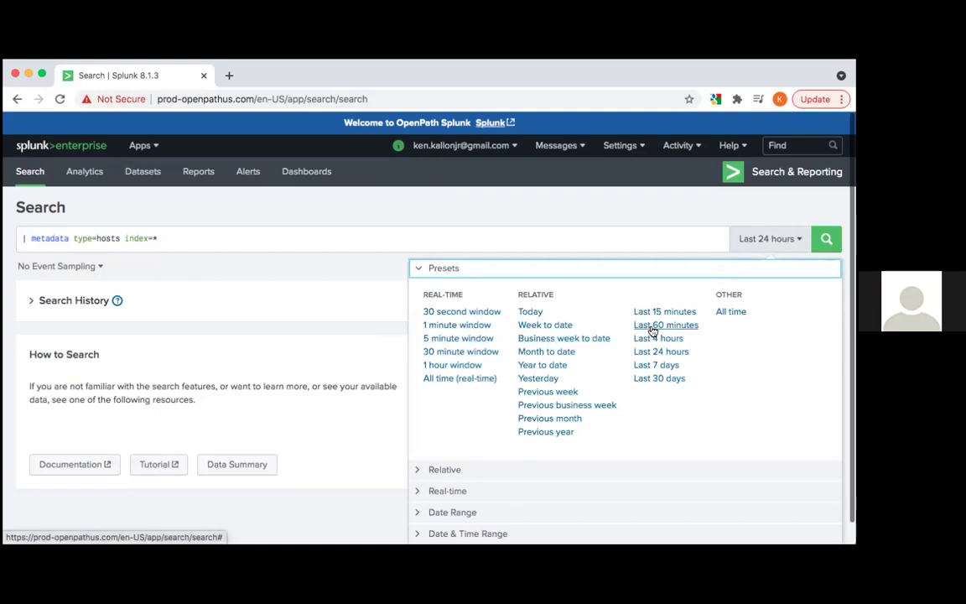
Run the hosts metadata search over Last 30 days and scroll through the results
{"action": "left_click", "coordinate": [660, 379]}
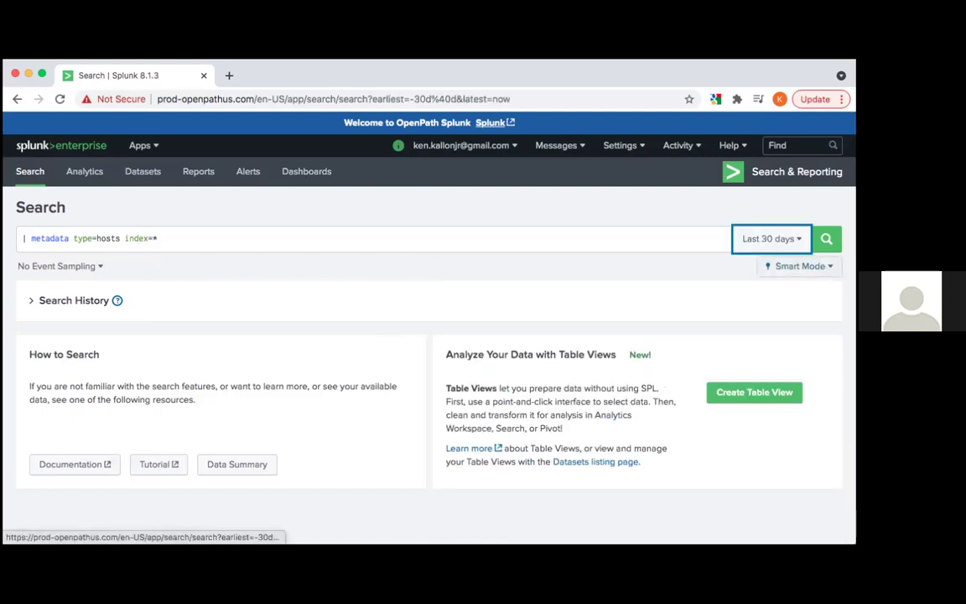
{"action": "left_click", "coordinate": [826, 241]}
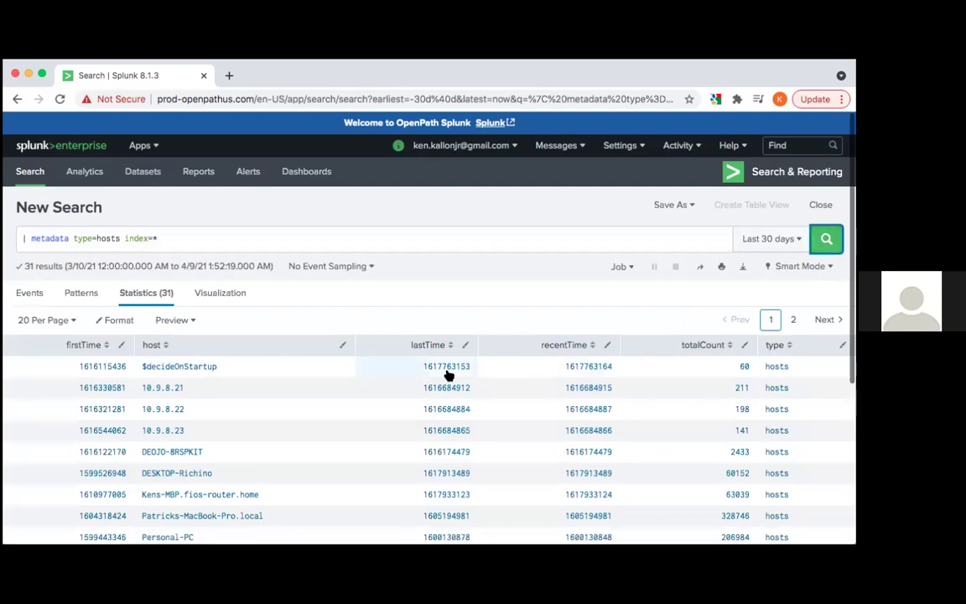
{"action": "scroll", "coordinate": [448, 373], "scroll_direction": "down", "scroll_amount": 1}
{"action": "scroll", "coordinate": [449, 373], "scroll_direction": "down", "scroll_amount": 2}
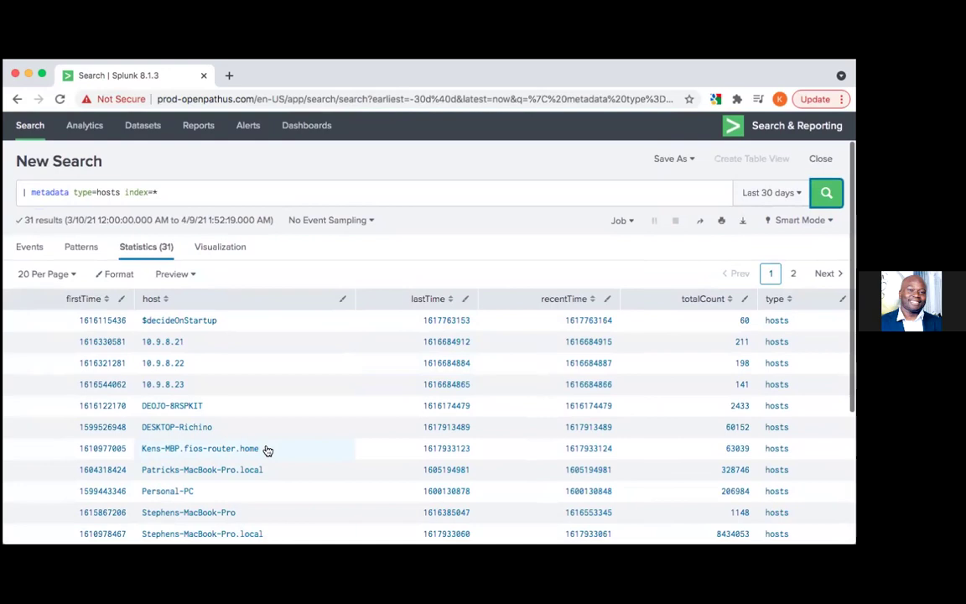
{"action": "scroll", "coordinate": [267, 451], "scroll_direction": "down", "scroll_amount": 1}
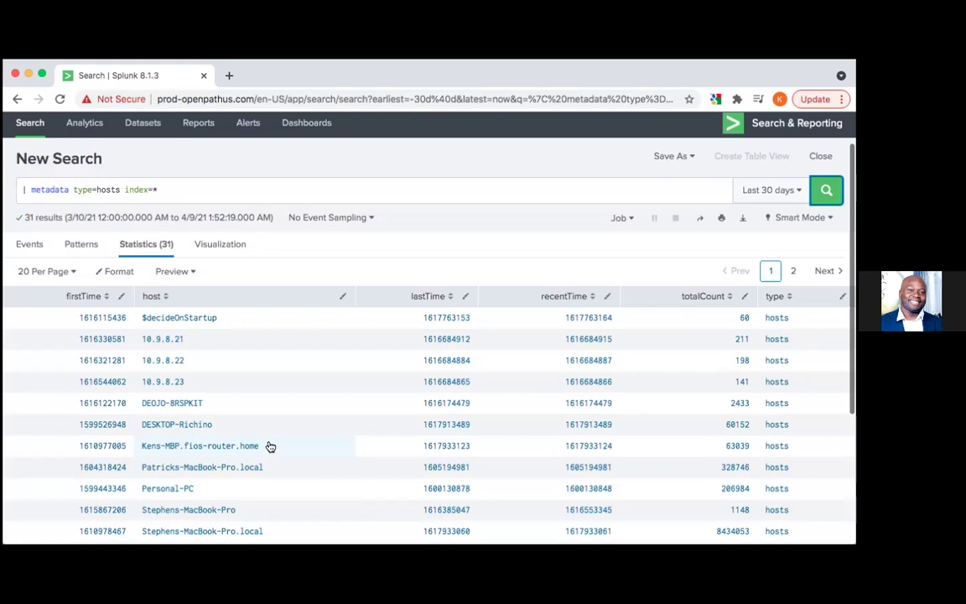
Rerun the search over Last 15 minutes, listing 16 hosts
{"action": "left_click", "coordinate": [759, 189]}
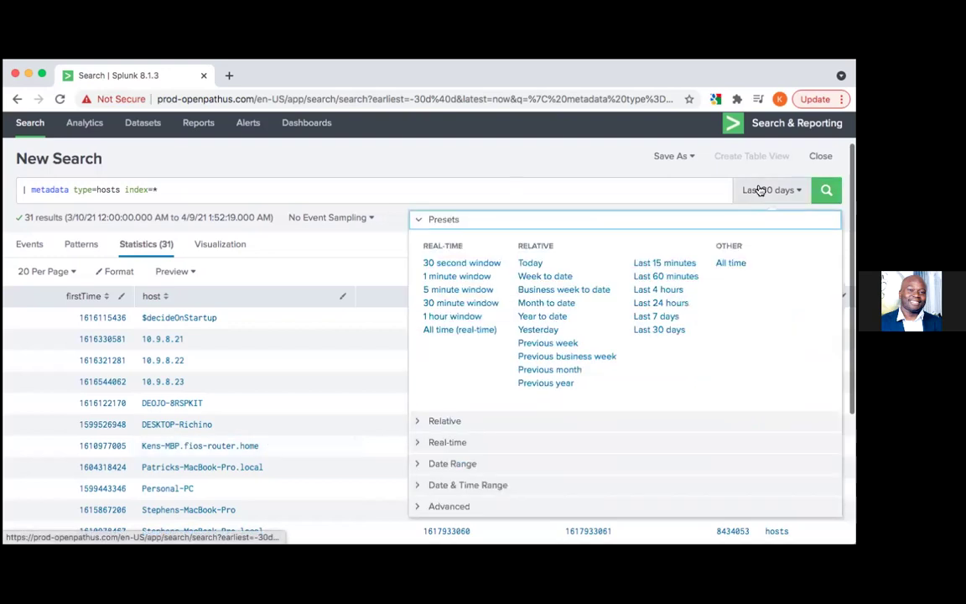
{"action": "left_click", "coordinate": [673, 265]}
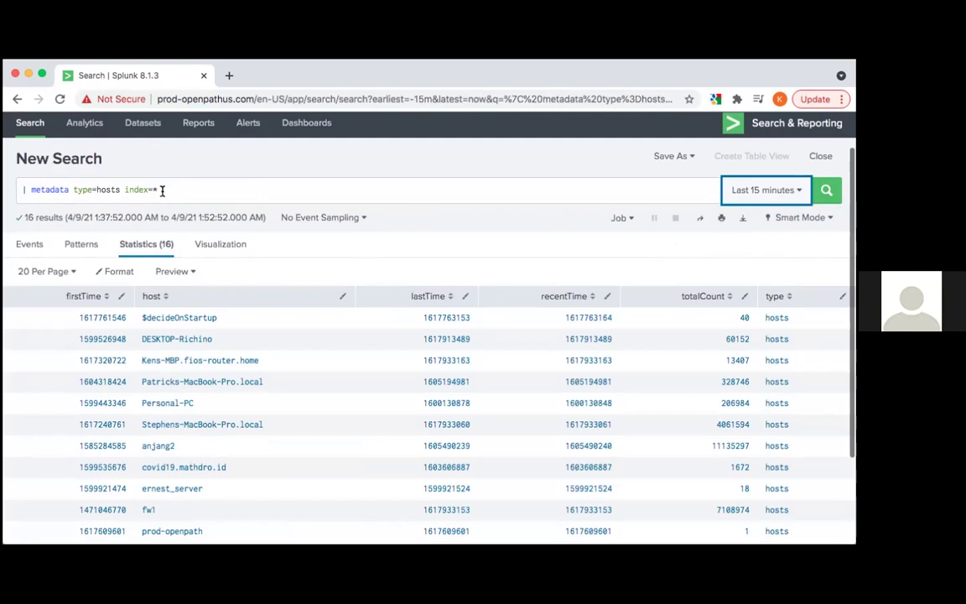
{"action": "left_click", "coordinate": [162, 190]}
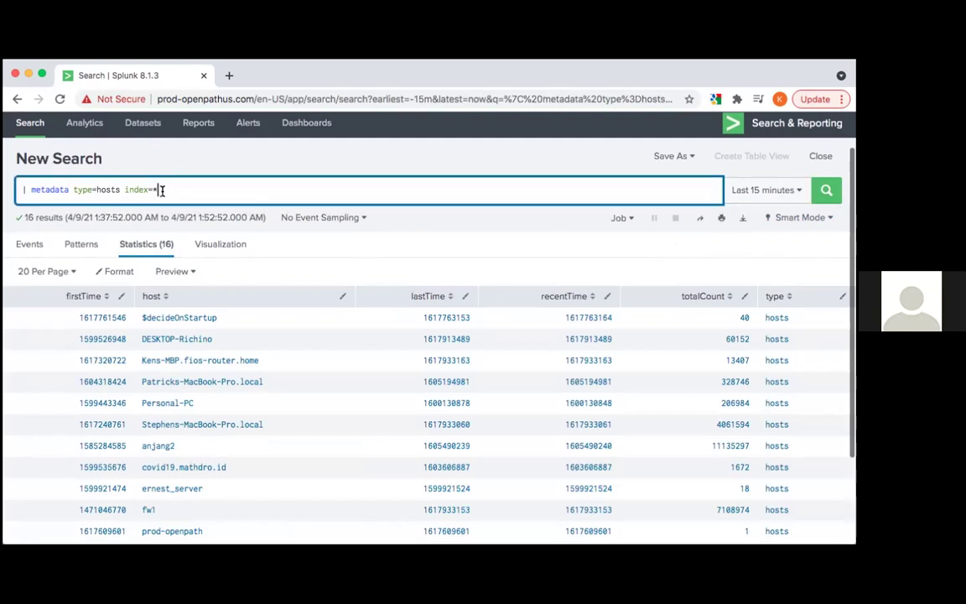
Append '|host=' with the laptop's full host name, followed by a trailing _time term
{"action": "type", "text": "|host=Kens"}
{"action": "key", "text": "Left"}
{"action": "key", "text": "Left"}
{"action": "key", "text": "Left"}
{"action": "key", "text": "Left"}
{"action": "key", "text": "Left"}
{"action": "key", "text": "Left"}
{"action": "key", "text": "Left"}
{"action": "key", "text": "Left"}
{"action": "key", "text": "Left"}
{"action": "key", "text": "BackSpace"}
{"action": "key", "text": "Right"}
{"action": "key", "text": "Right"}
{"action": "key", "text": "Right"}
{"action": "key", "text": "Right"}
{"action": "key", "text": "Right"}
{"action": "key", "text": "Right"}
{"action": "key", "text": "Right"}
{"action": "key", "text": "Right"}
{"action": "key", "text": "Right"}
{"action": "type", "text": "-MBP.fios-router"}
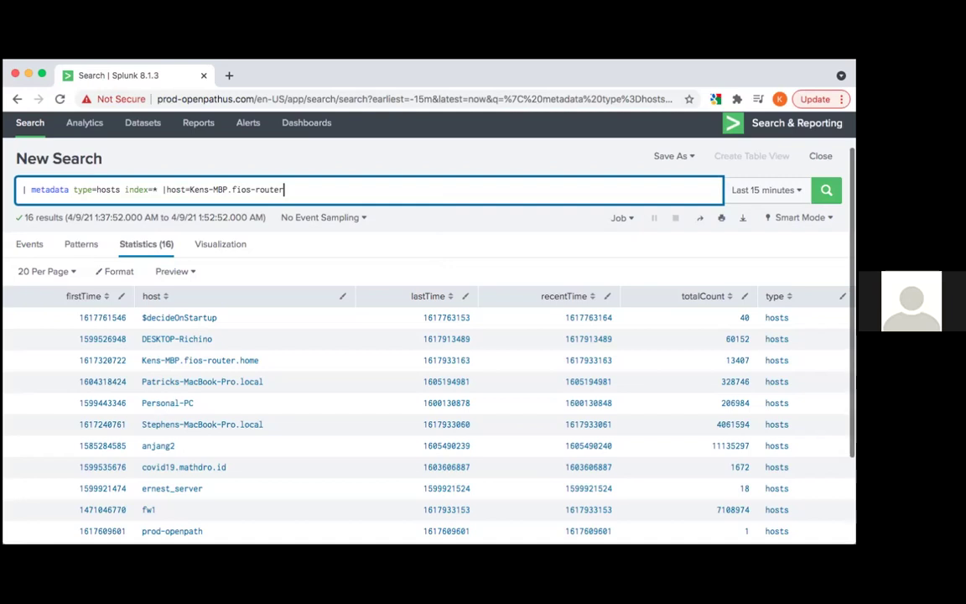
{"action": "type", "text": ".home"}
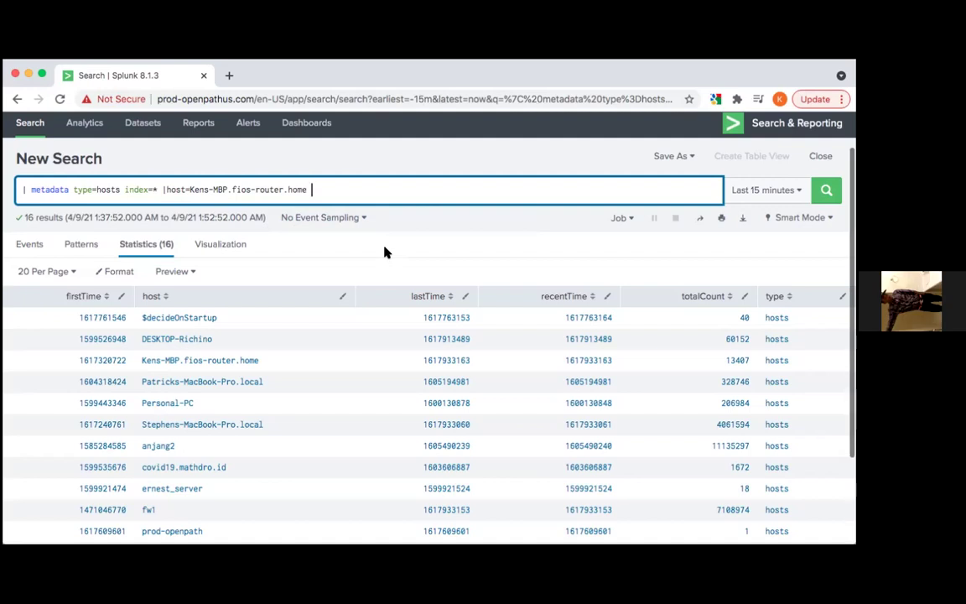
{"action": "type", "text": "_time"}
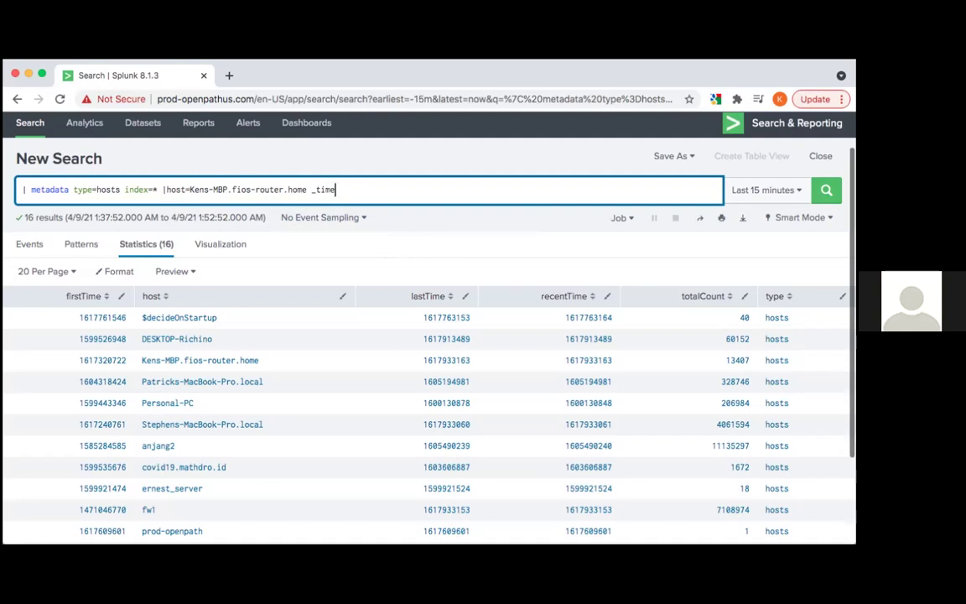
{"action": "type", "text": "="}
{"action": "key", "text": "BackSpace"}
Run the host-filtered search, hit the 'Unknown search command host' error, and retype the host term
{"action": "left_click", "coordinate": [826, 190]}
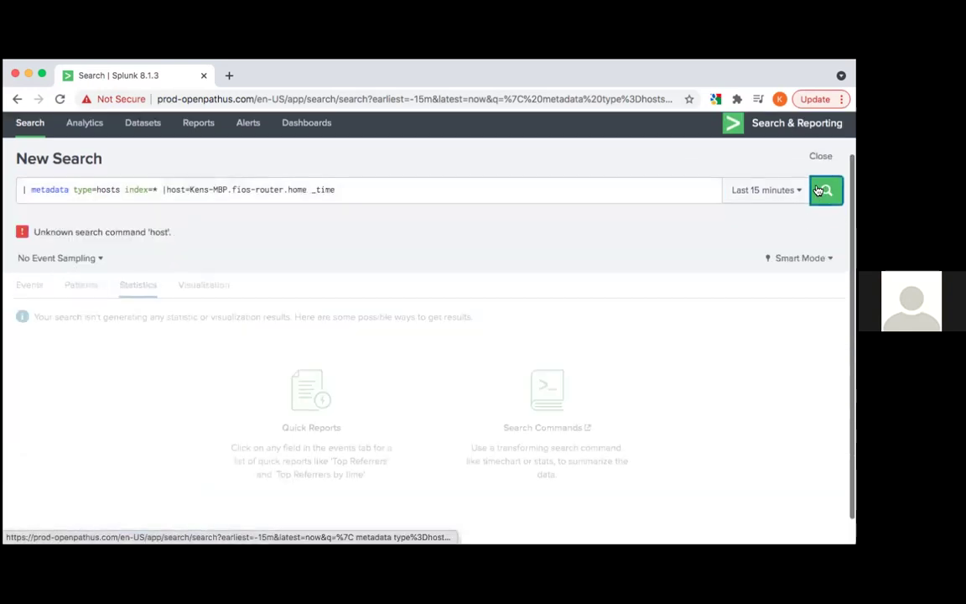
{"action": "left_click", "coordinate": [167, 190]}
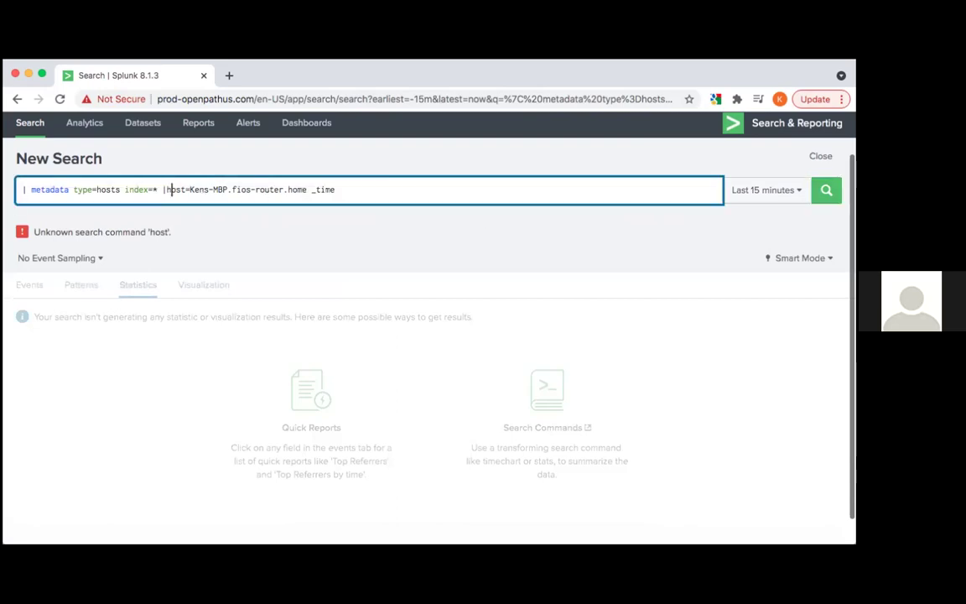
{"action": "key", "text": "BackSpace"}
{"action": "key", "text": "BackSpace"}
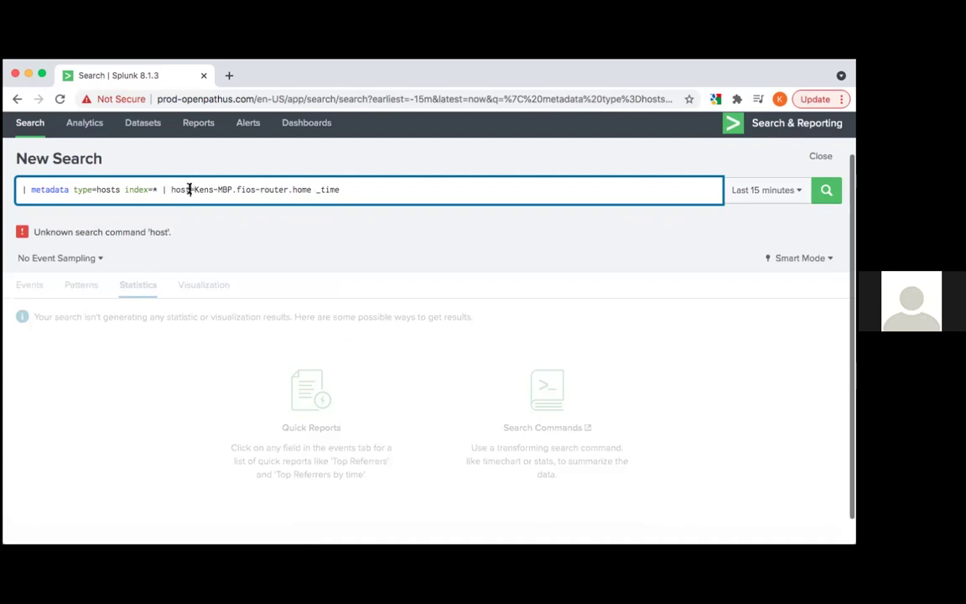
{"action": "left_click", "coordinate": [191, 191]}
{"action": "key", "text": "BackSpace"}
{"action": "key", "text": "BackSpace"}
{"action": "key", "text": "BackSpace"}
{"action": "key", "text": "BackSpace"}
{"action": "key", "text": "BackSpace"}
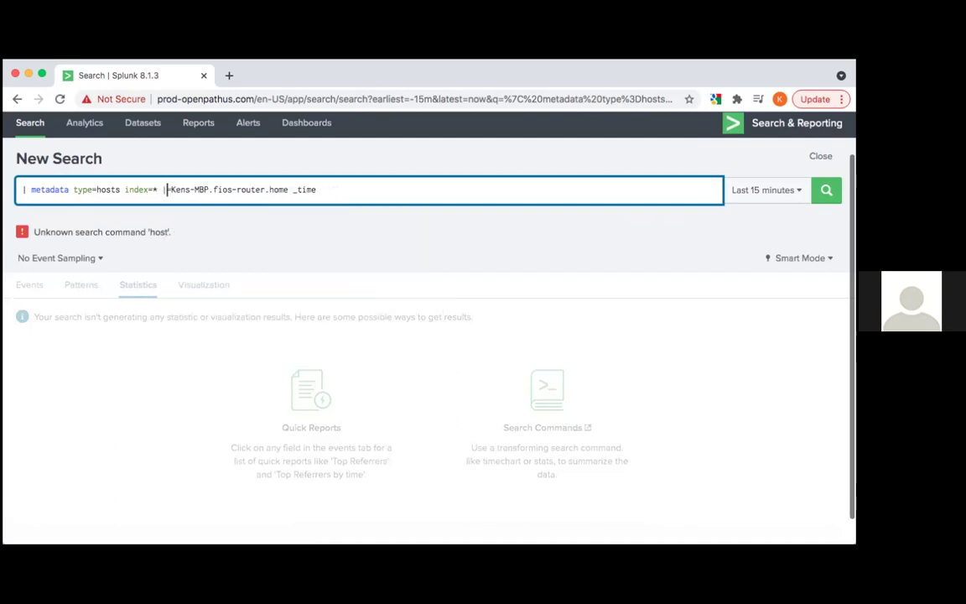
{"action": "type", "text": "h"}
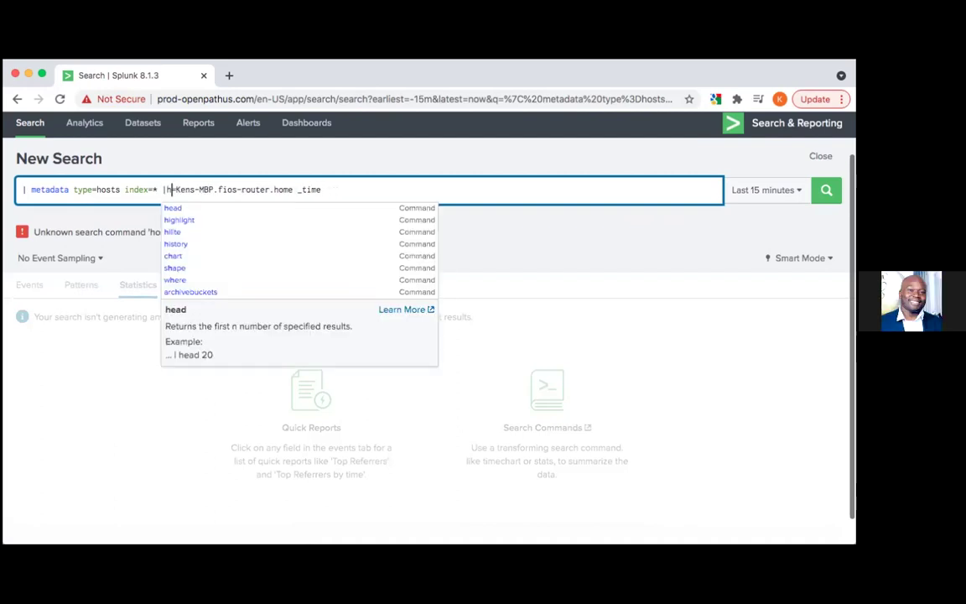
{"action": "key", "text": "BackSpace"}
{"action": "type", "text": "hos"}
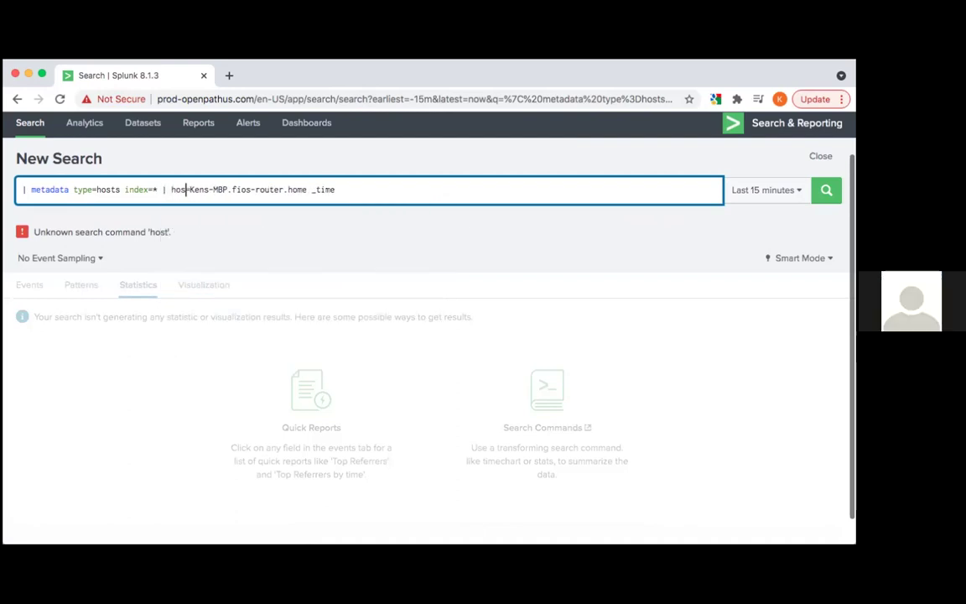
{"action": "type", "text": "t"}
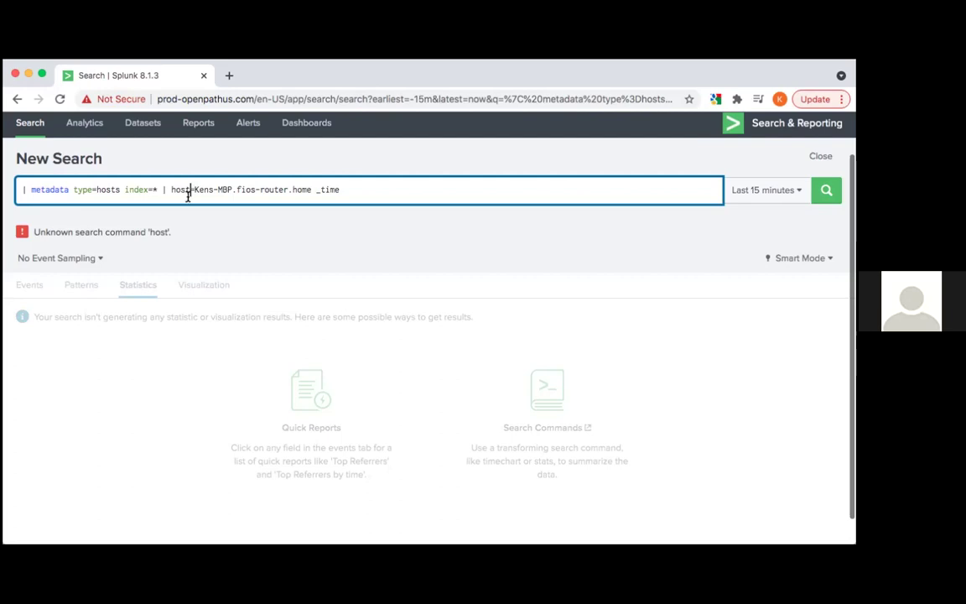
Rewrite the laptop host filter as '| where host=… _time'
{"action": "left_click", "coordinate": [168, 189]}
{"action": "key", "text": "BackSpace"}
{"action": "key", "text": "BackSpace"}
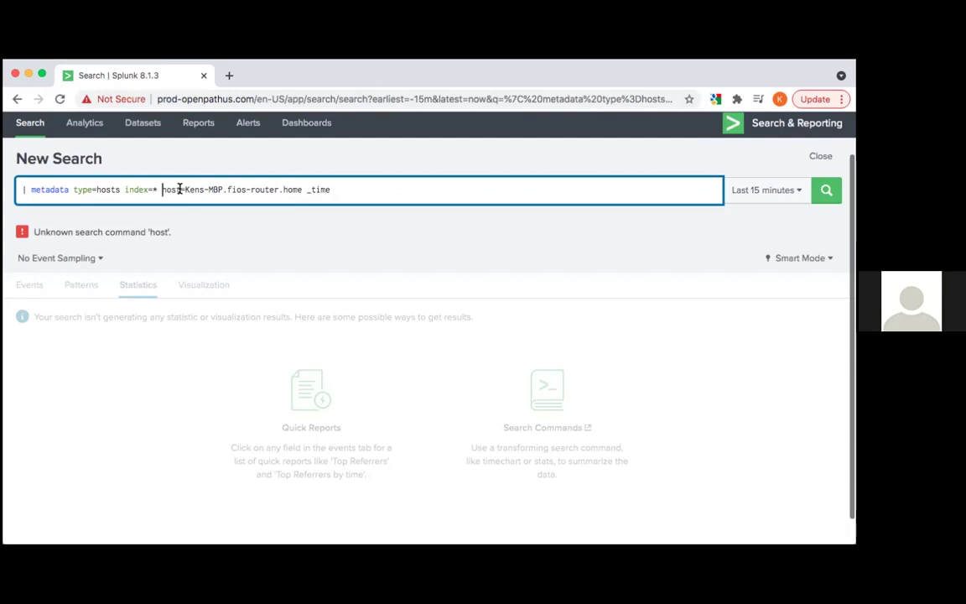
{"action": "type", "text": "where"}
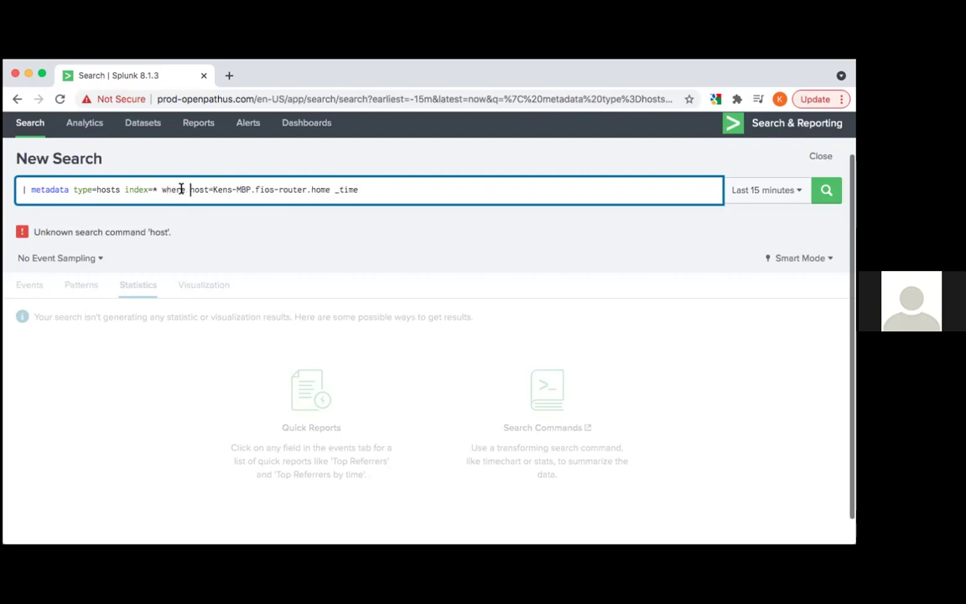
{"action": "key", "text": "Return"}
{"action": "left_click", "coordinate": [213, 190]}
{"action": "key", "text": "Return"}
{"action": "left_click", "coordinate": [159, 189]}
{"action": "type", "text": "|"}
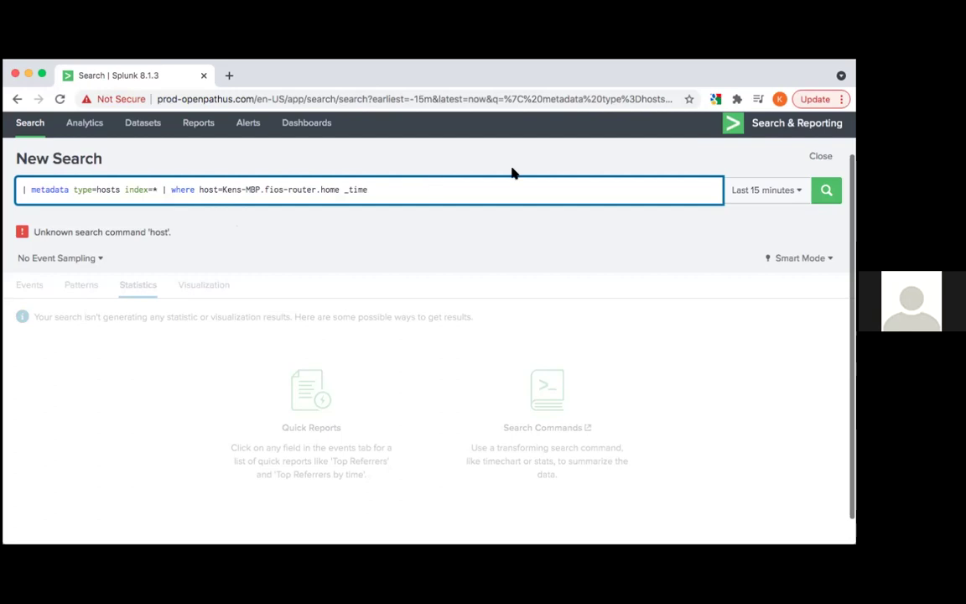
Run the where-clause query, then strip '| where' from it
{"action": "left_click", "coordinate": [822, 191]}
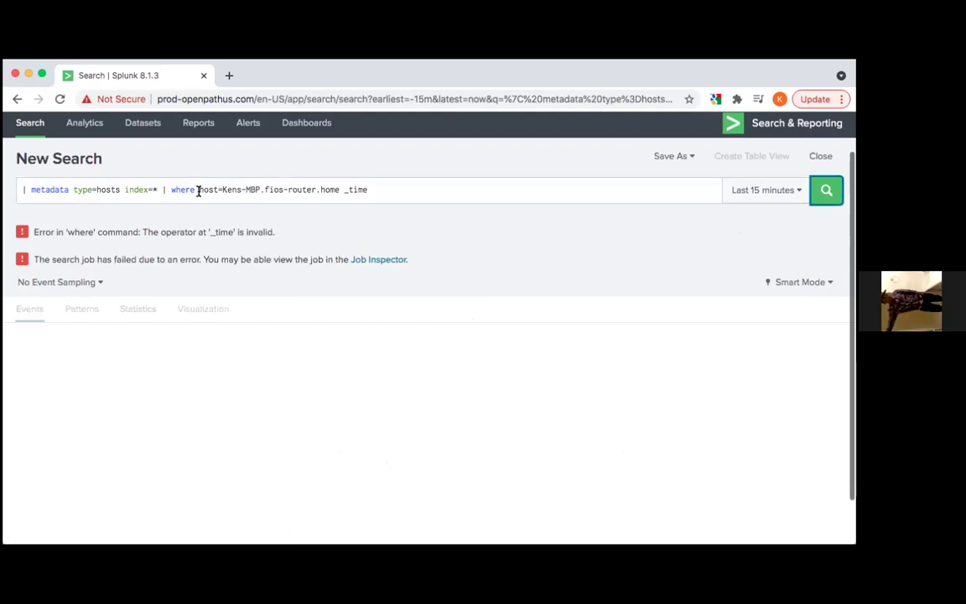
{"action": "double_click", "coordinate": [361, 189]}
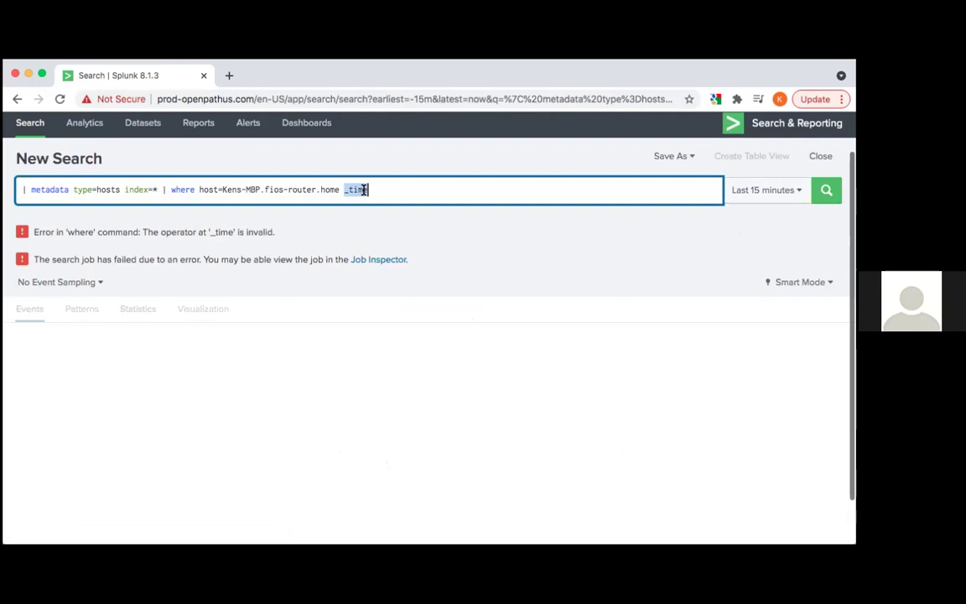
{"action": "left_click", "coordinate": [166, 189]}
{"action": "key", "text": "BackSpace"}
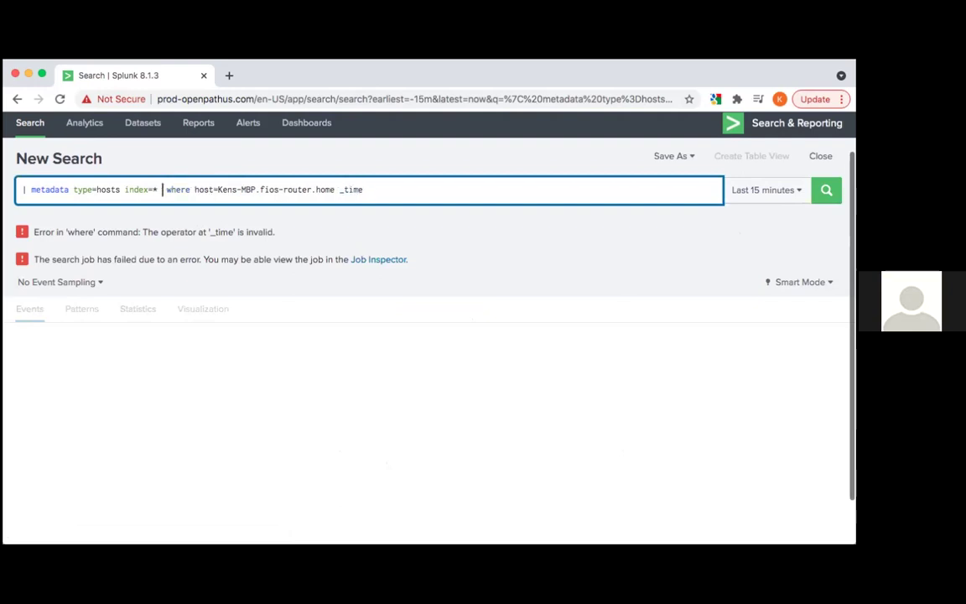
{"action": "double_click", "coordinate": [176, 190]}
{"action": "key", "text": "BackSpace"}
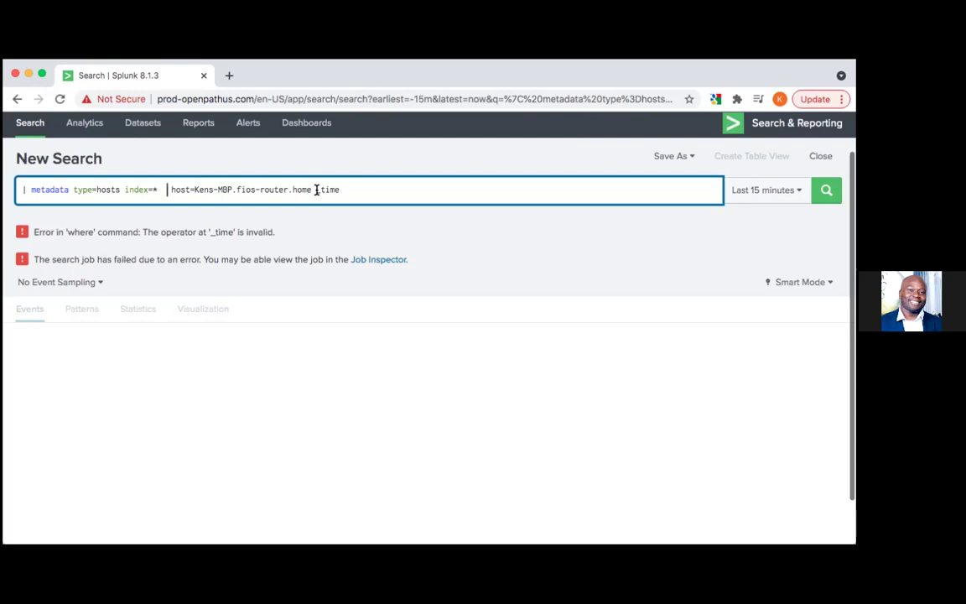
Insert '| search' before the host filter, delete the stray _time, and rerun for 1 result
{"action": "left_click", "coordinate": [167, 190]}
{"action": "type", "text": "| search"}
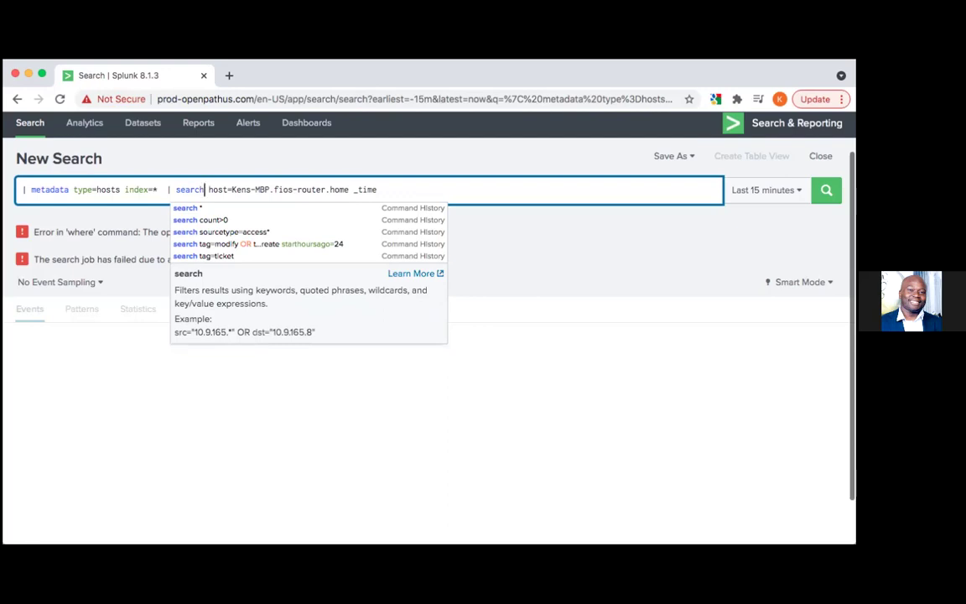
{"action": "key", "text": "Down"}
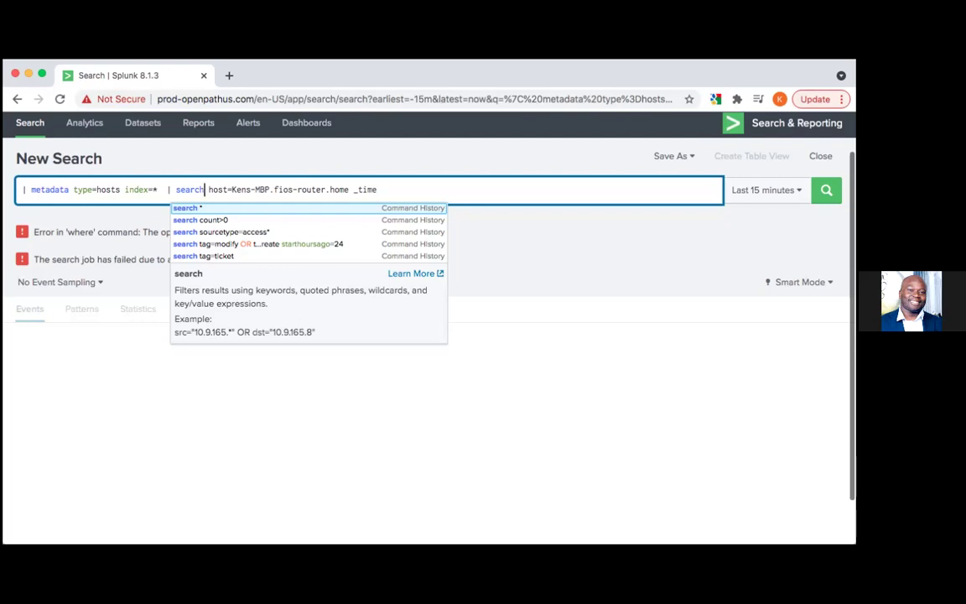
{"action": "double_click", "coordinate": [360, 189]}
{"action": "key", "text": "BackSpace"}
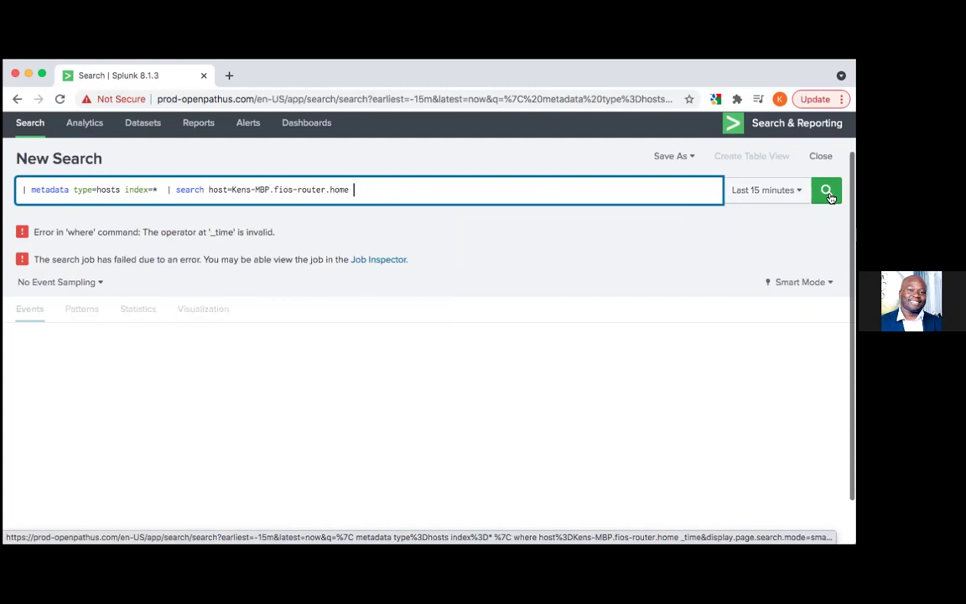
{"action": "left_click", "coordinate": [828, 193]}
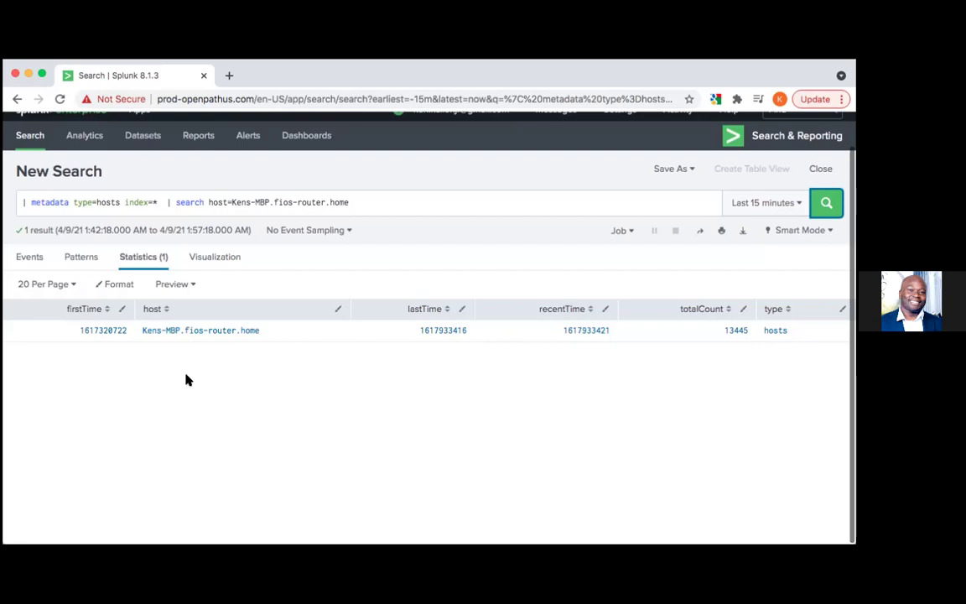
Set a relative time range with Earliest at 30 Seconds Ago and apply it
{"action": "left_click", "coordinate": [759, 206]}
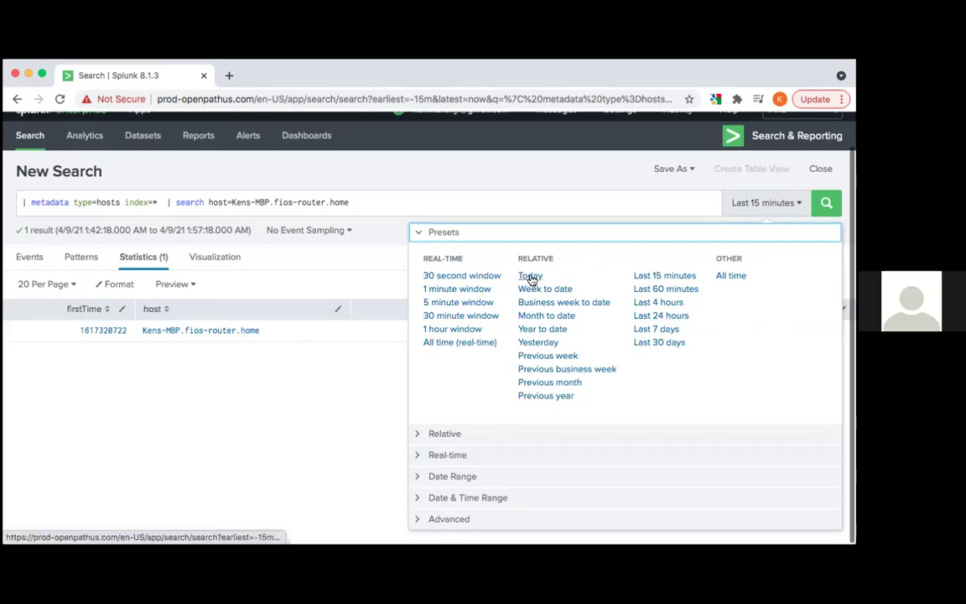
{"action": "left_click", "coordinate": [453, 433]}
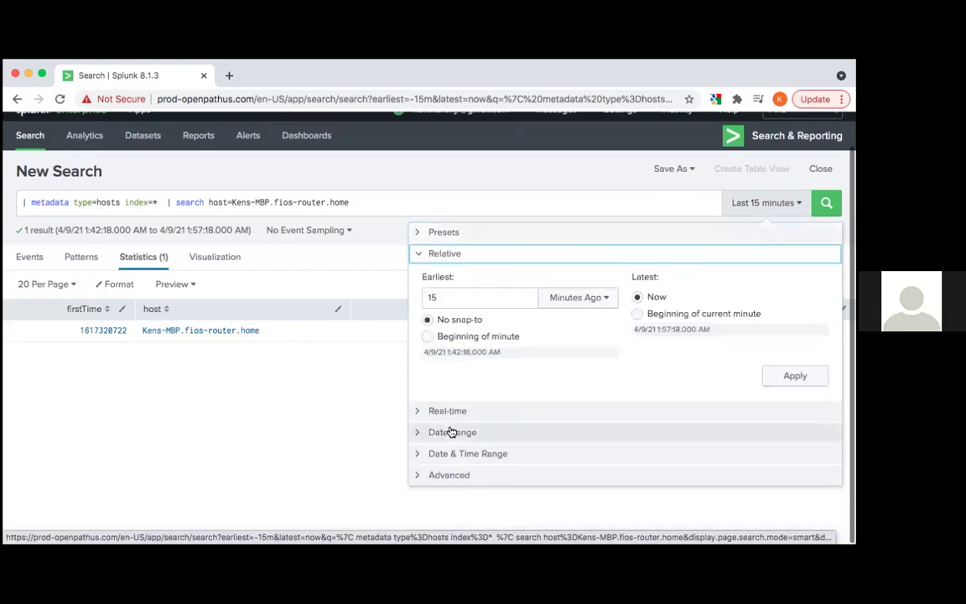
{"action": "left_click", "coordinate": [608, 300]}
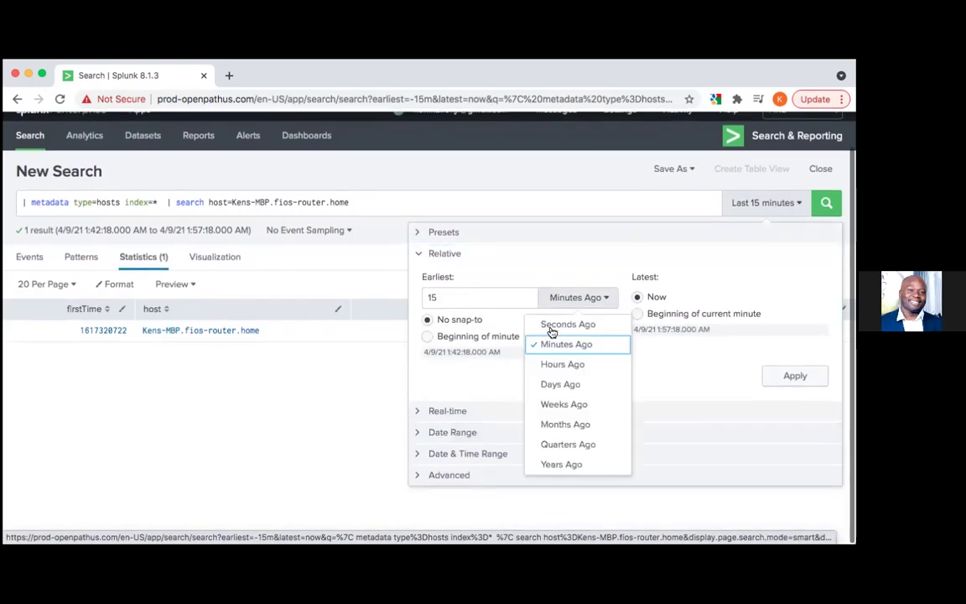
{"action": "double_click", "coordinate": [465, 298]}
{"action": "type", "text": "30"}
{"action": "left_click", "coordinate": [567, 298]}
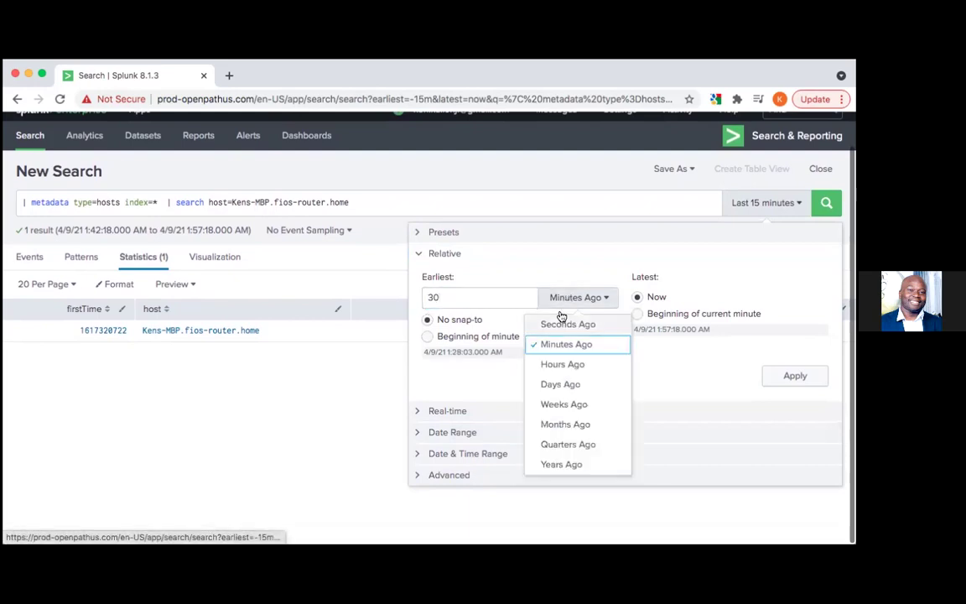
{"action": "left_click", "coordinate": [556, 323]}
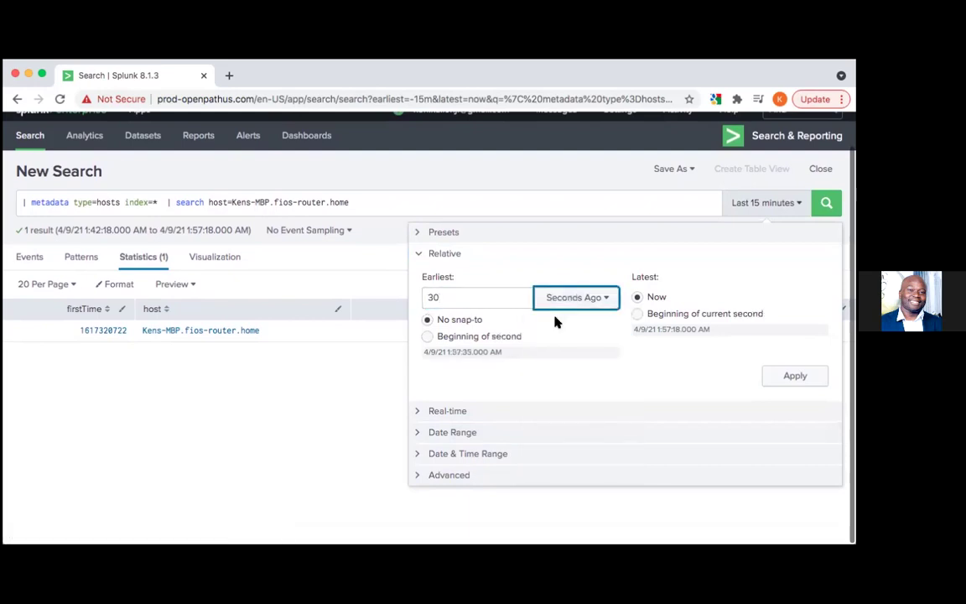
{"action": "left_click", "coordinate": [795, 377]}
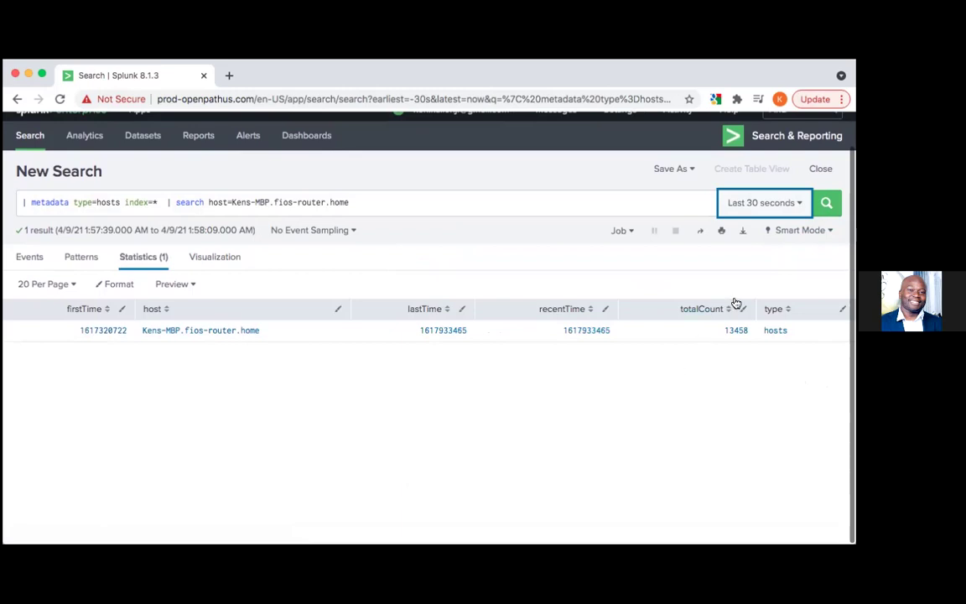
{"action": "left_click", "coordinate": [675, 168]}
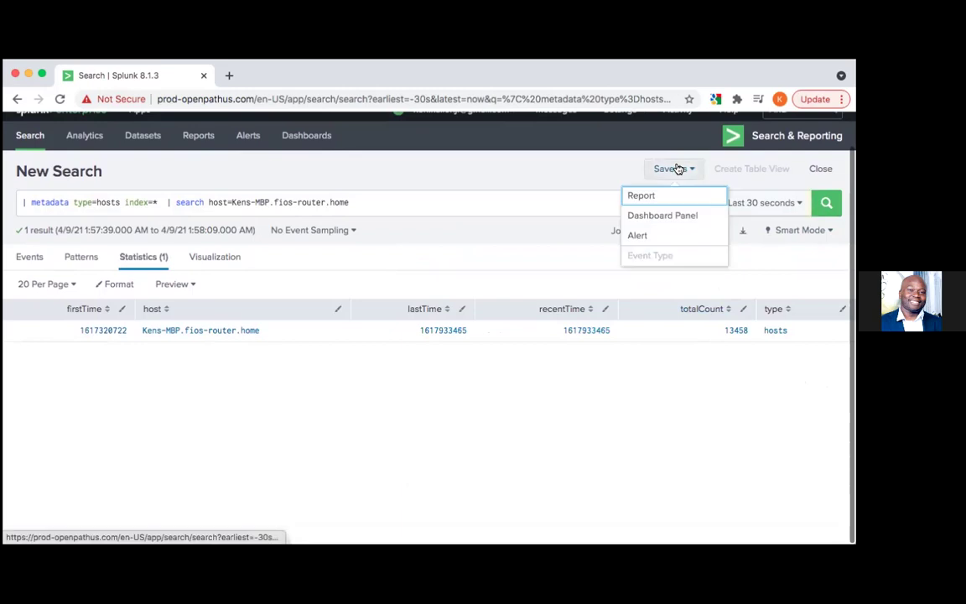
{"action": "left_click", "coordinate": [651, 235]}
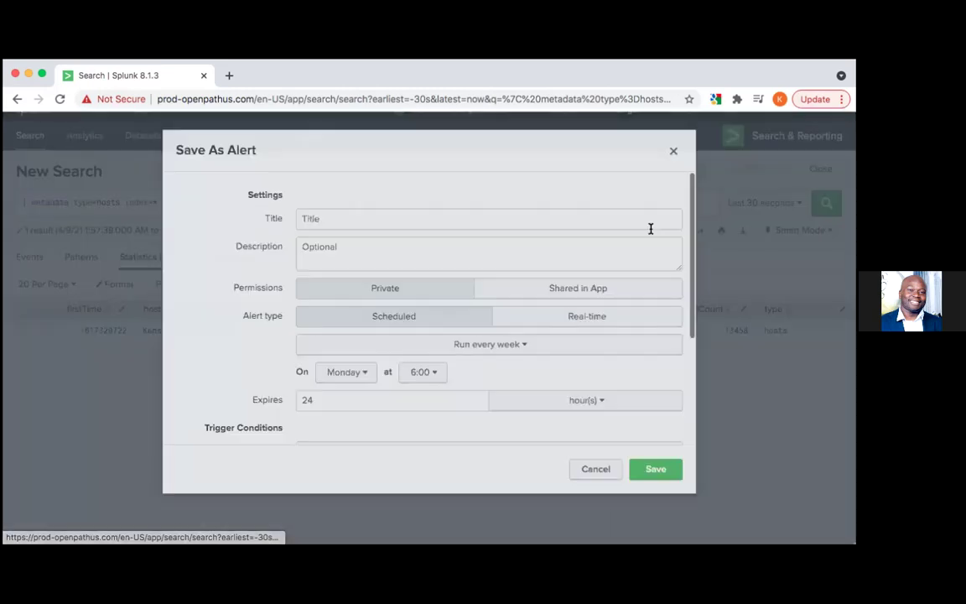
{"action": "left_click", "coordinate": [546, 227]}
{"action": "type", "text": "Ken"}
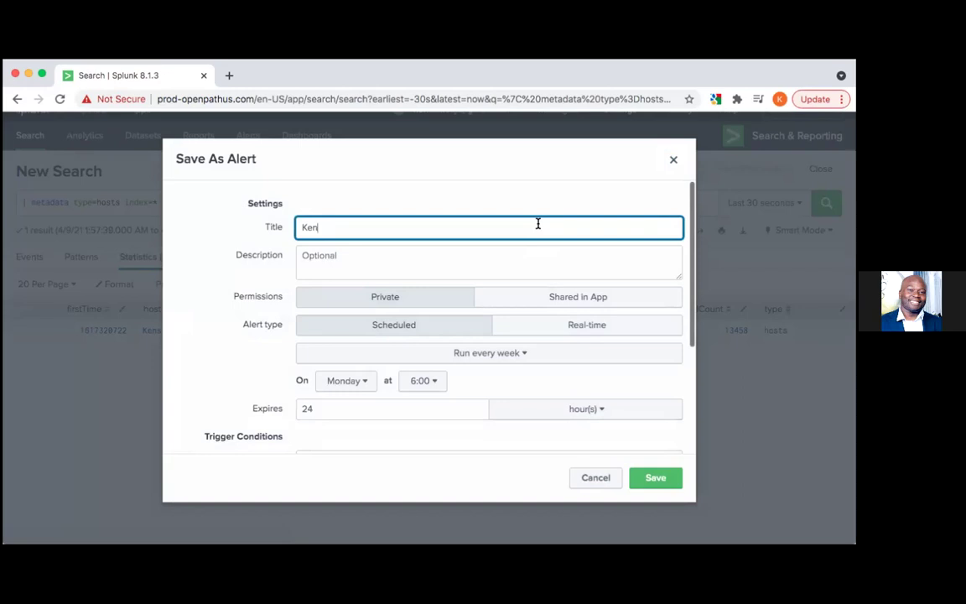
{"action": "type", "text": "'s laptop logging activity"}
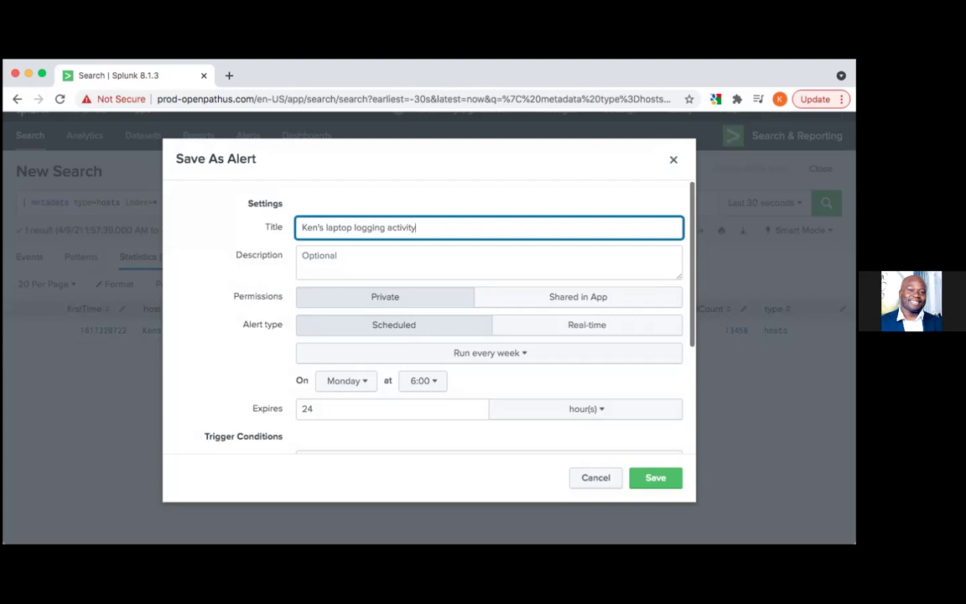
{"action": "left_click", "coordinate": [652, 480]}
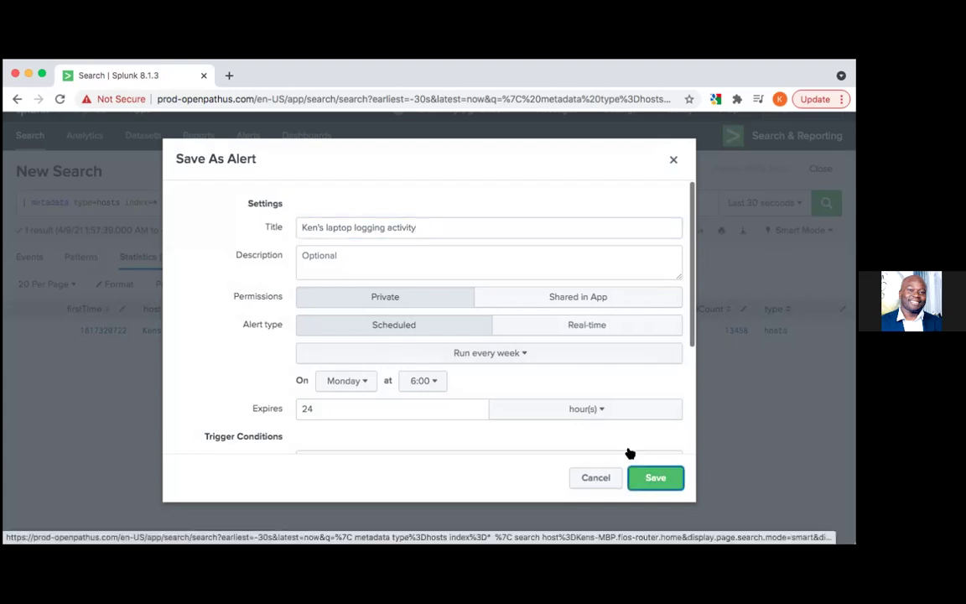
{"action": "left_click", "coordinate": [641, 473]}
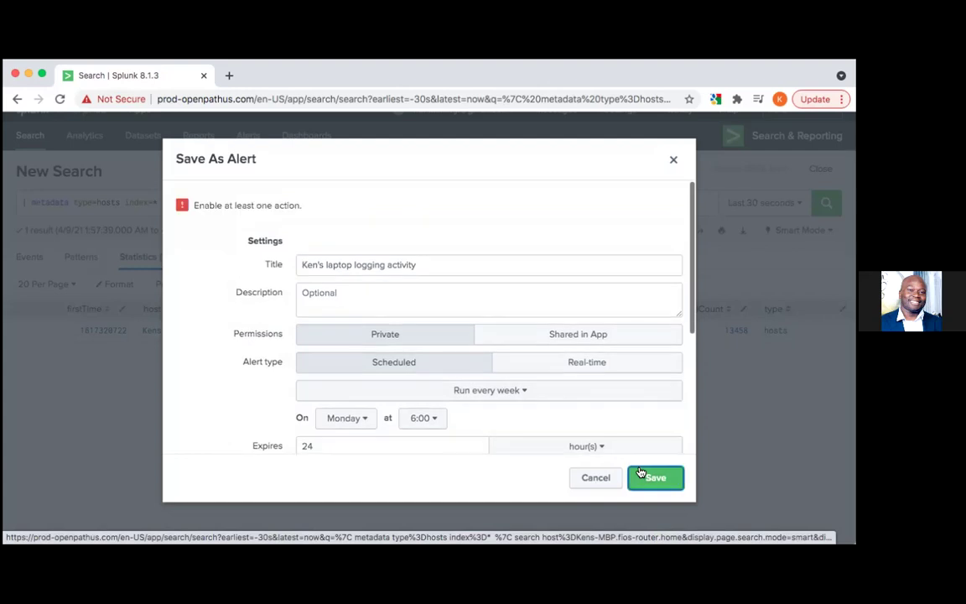
{"action": "scroll", "coordinate": [536, 379], "scroll_direction": "down", "scroll_amount": 5}
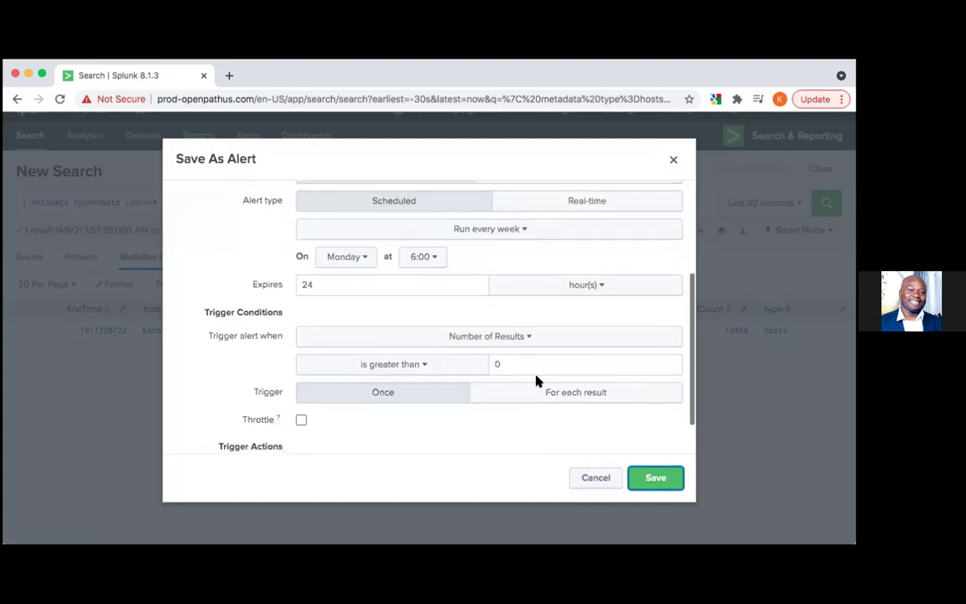
{"action": "scroll", "coordinate": [537, 381], "scroll_direction": "down", "scroll_amount": 2}
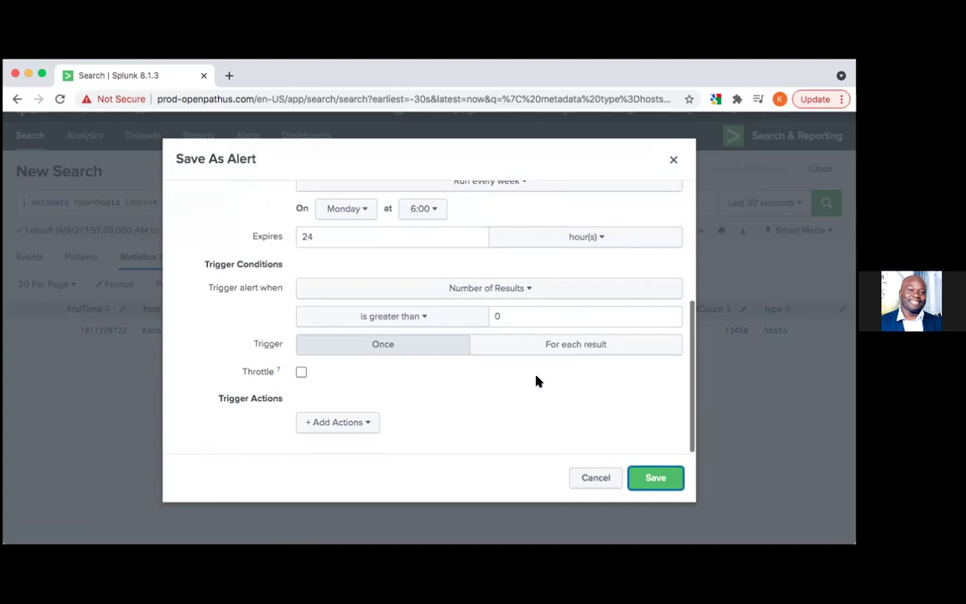
{"action": "scroll", "coordinate": [537, 379], "scroll_direction": "up", "scroll_amount": 3}
{"action": "scroll", "coordinate": [536, 377], "scroll_direction": "up", "scroll_amount": 2}
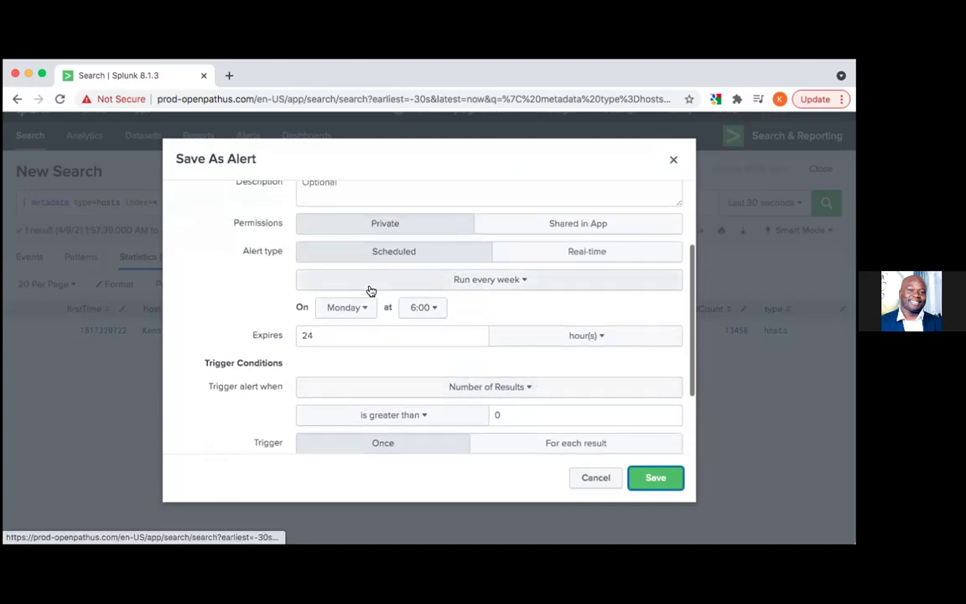
{"action": "scroll", "coordinate": [369, 302], "scroll_direction": "down", "scroll_amount": 5}
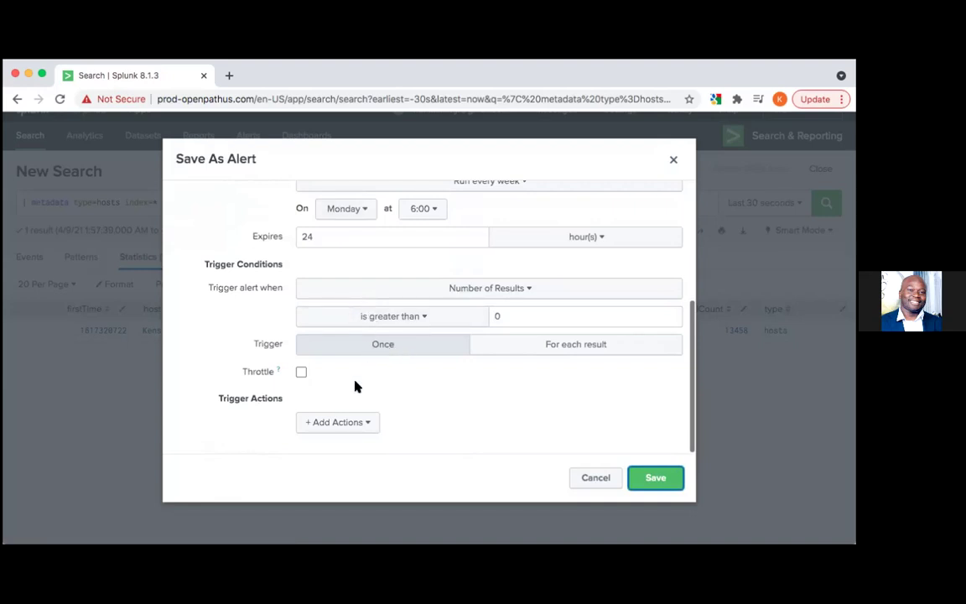
{"action": "left_click", "coordinate": [340, 422]}
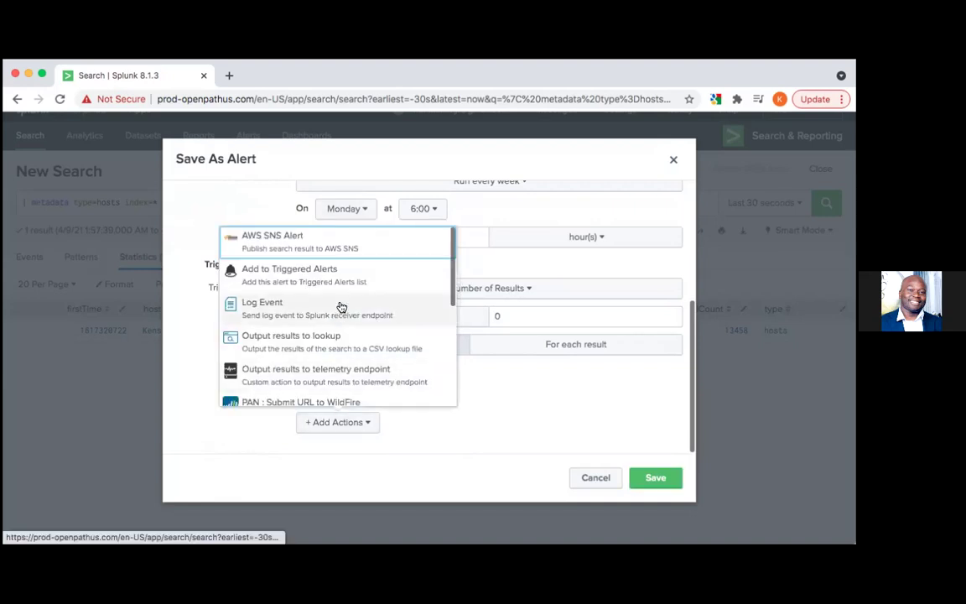
{"action": "scroll", "coordinate": [341, 307], "scroll_direction": "down", "scroll_amount": 3}
{"action": "scroll", "coordinate": [341, 307], "scroll_direction": "down", "scroll_amount": 6}
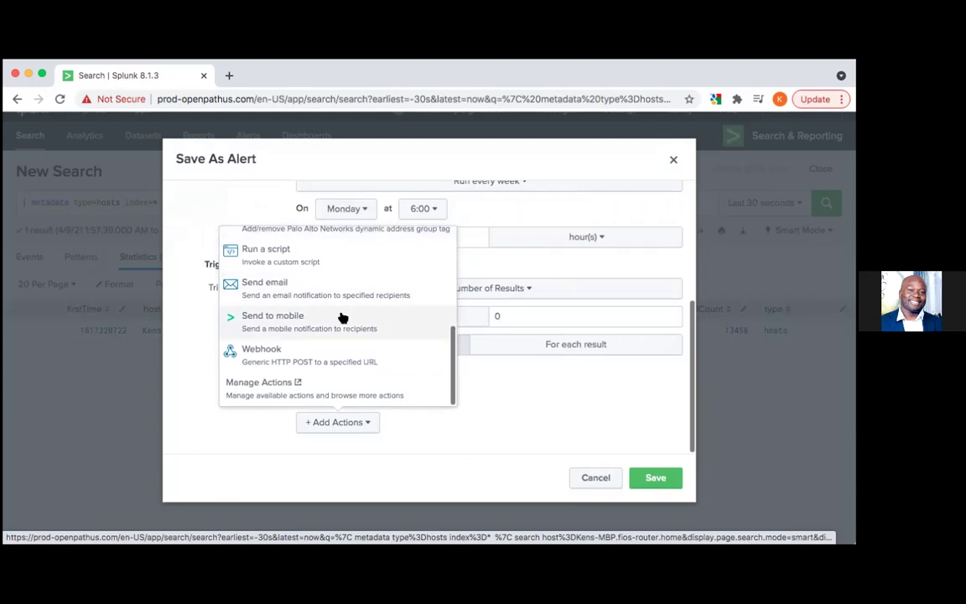
{"action": "left_click", "coordinate": [342, 317]}
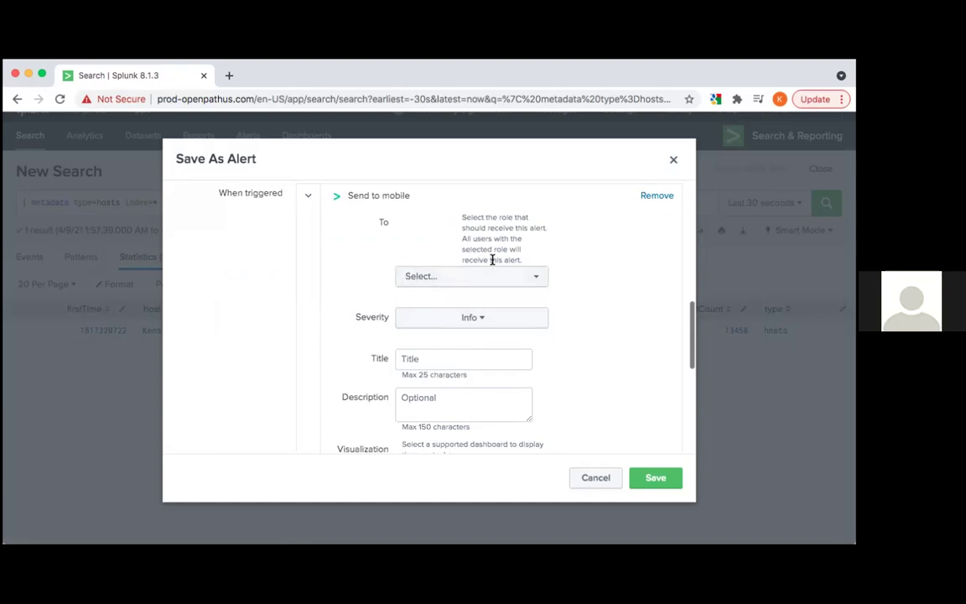
{"action": "left_click", "coordinate": [591, 477]}
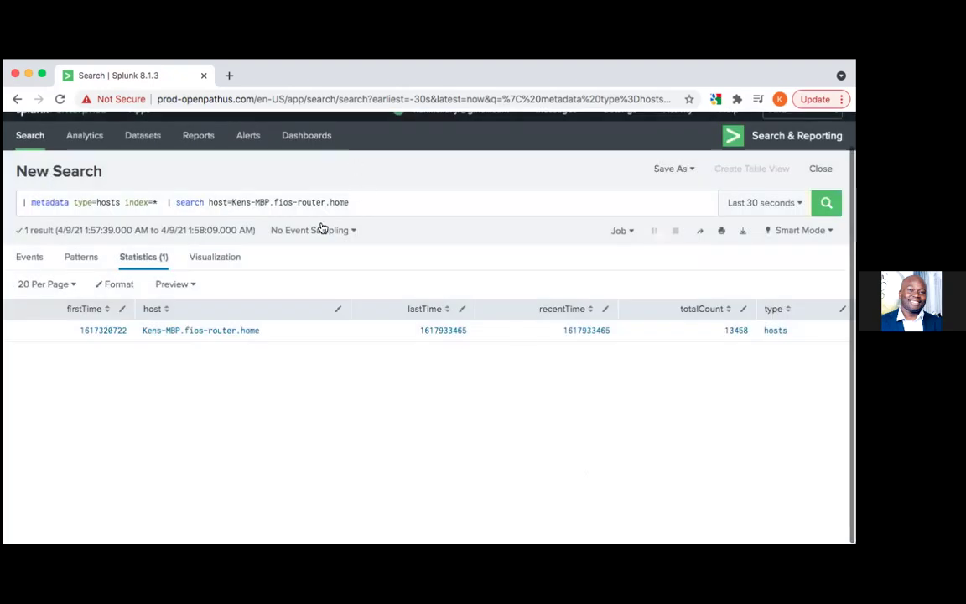
{"action": "triple_click", "coordinate": [308, 202]}
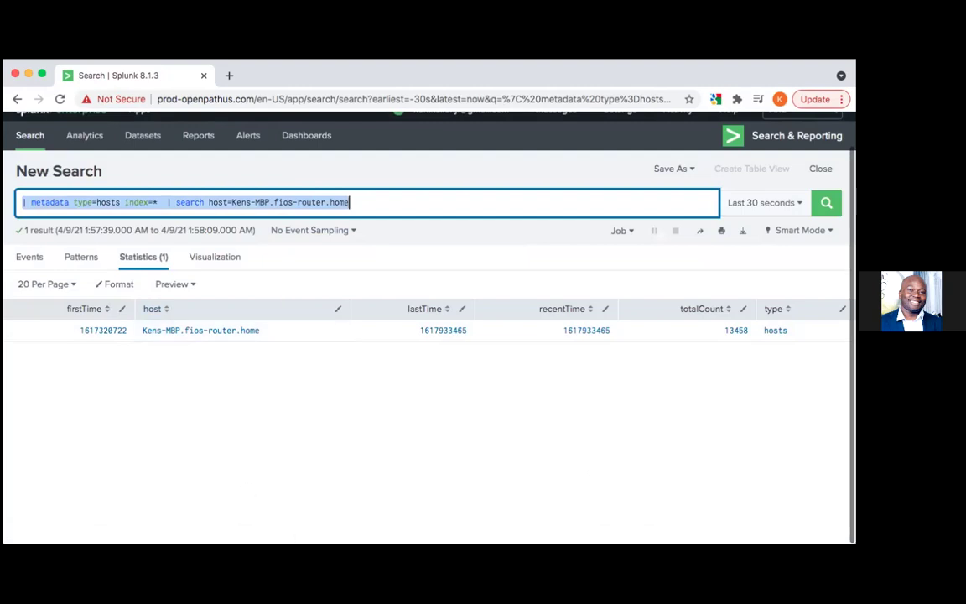
{"action": "left_click", "coordinate": [506, 549]}
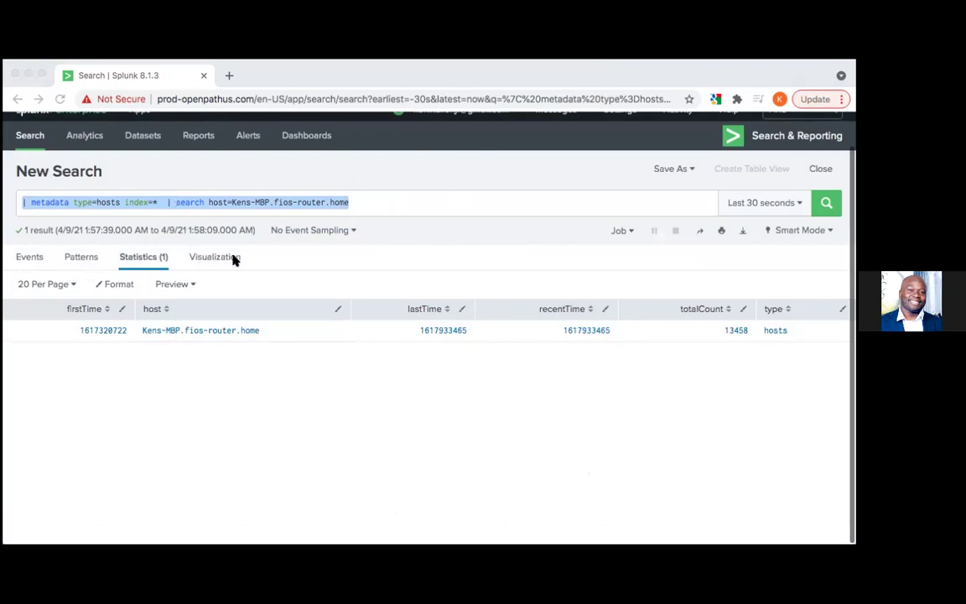
{"action": "left_click", "coordinate": [330, 259]}
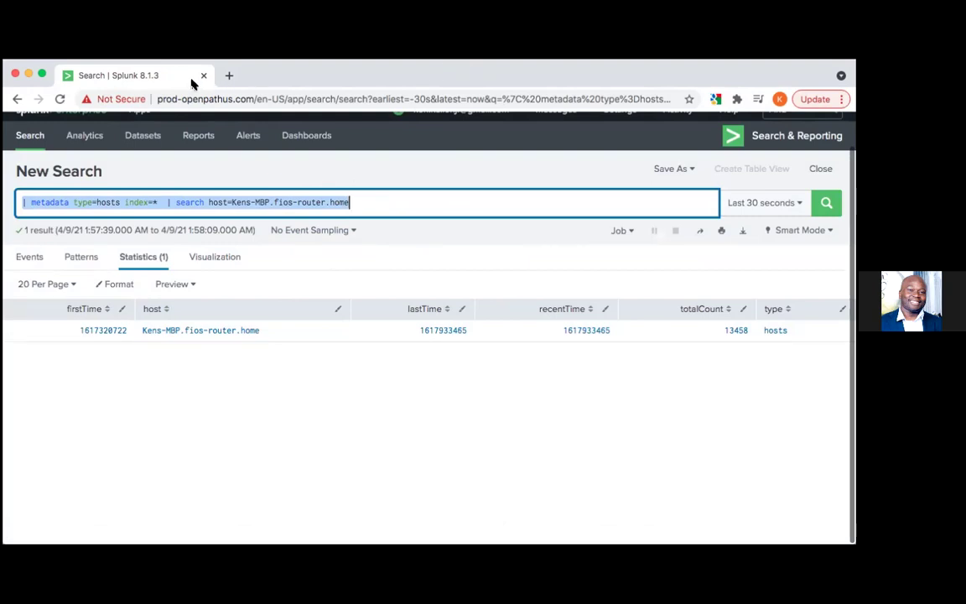
{"action": "left_click", "coordinate": [436, 250]}
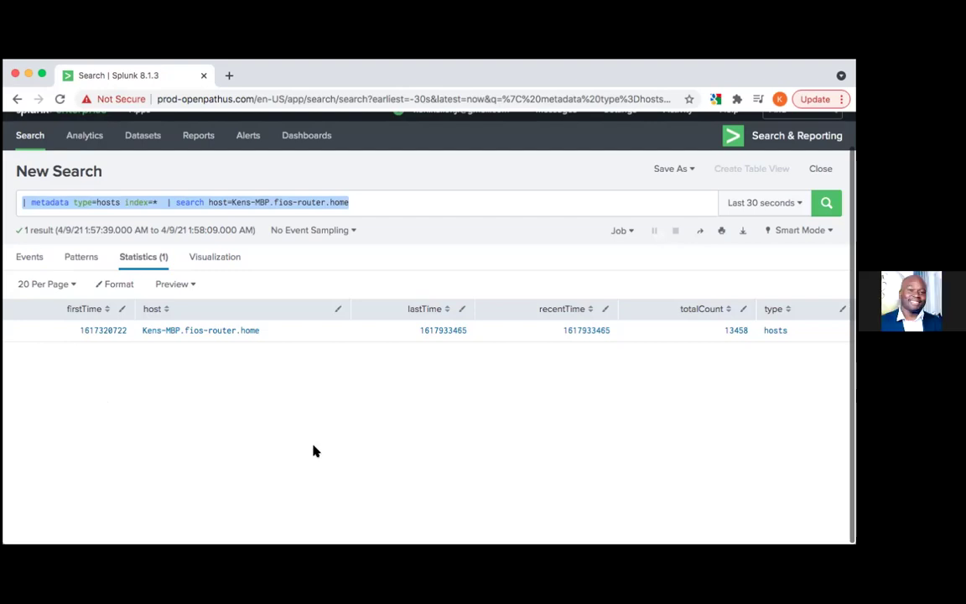
{"action": "key", "text": "super+Tab"}
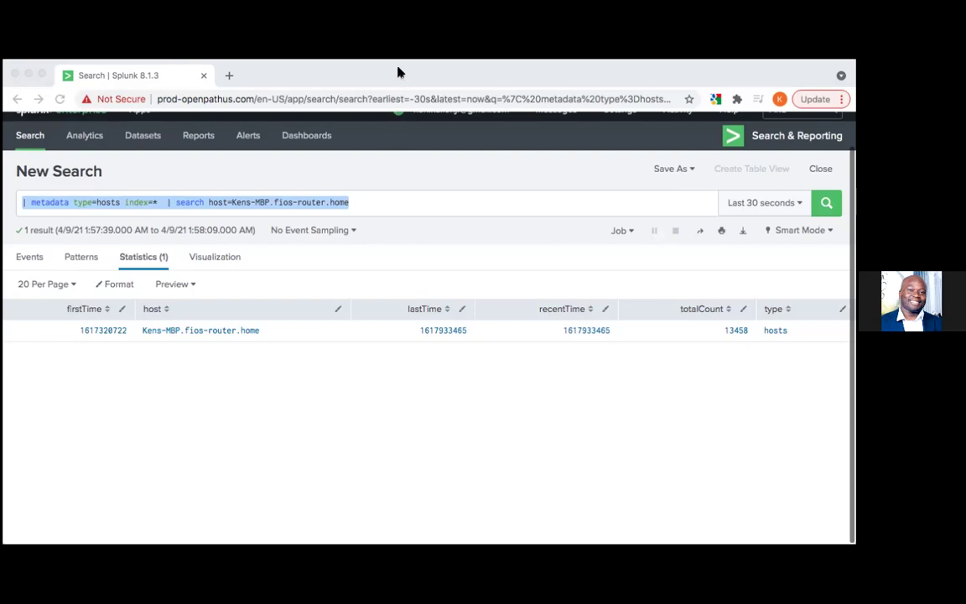
{"action": "left_click", "coordinate": [406, 201]}
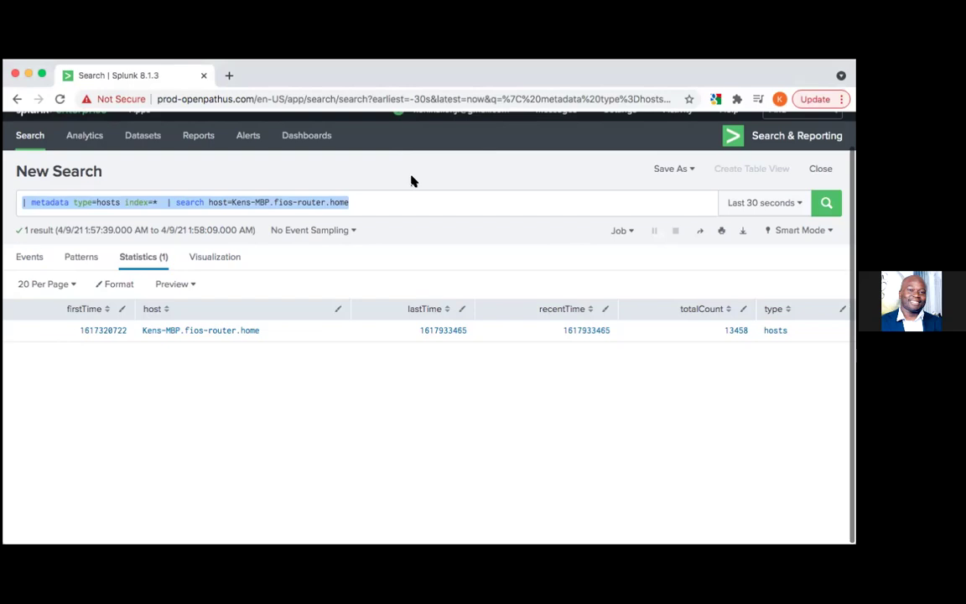